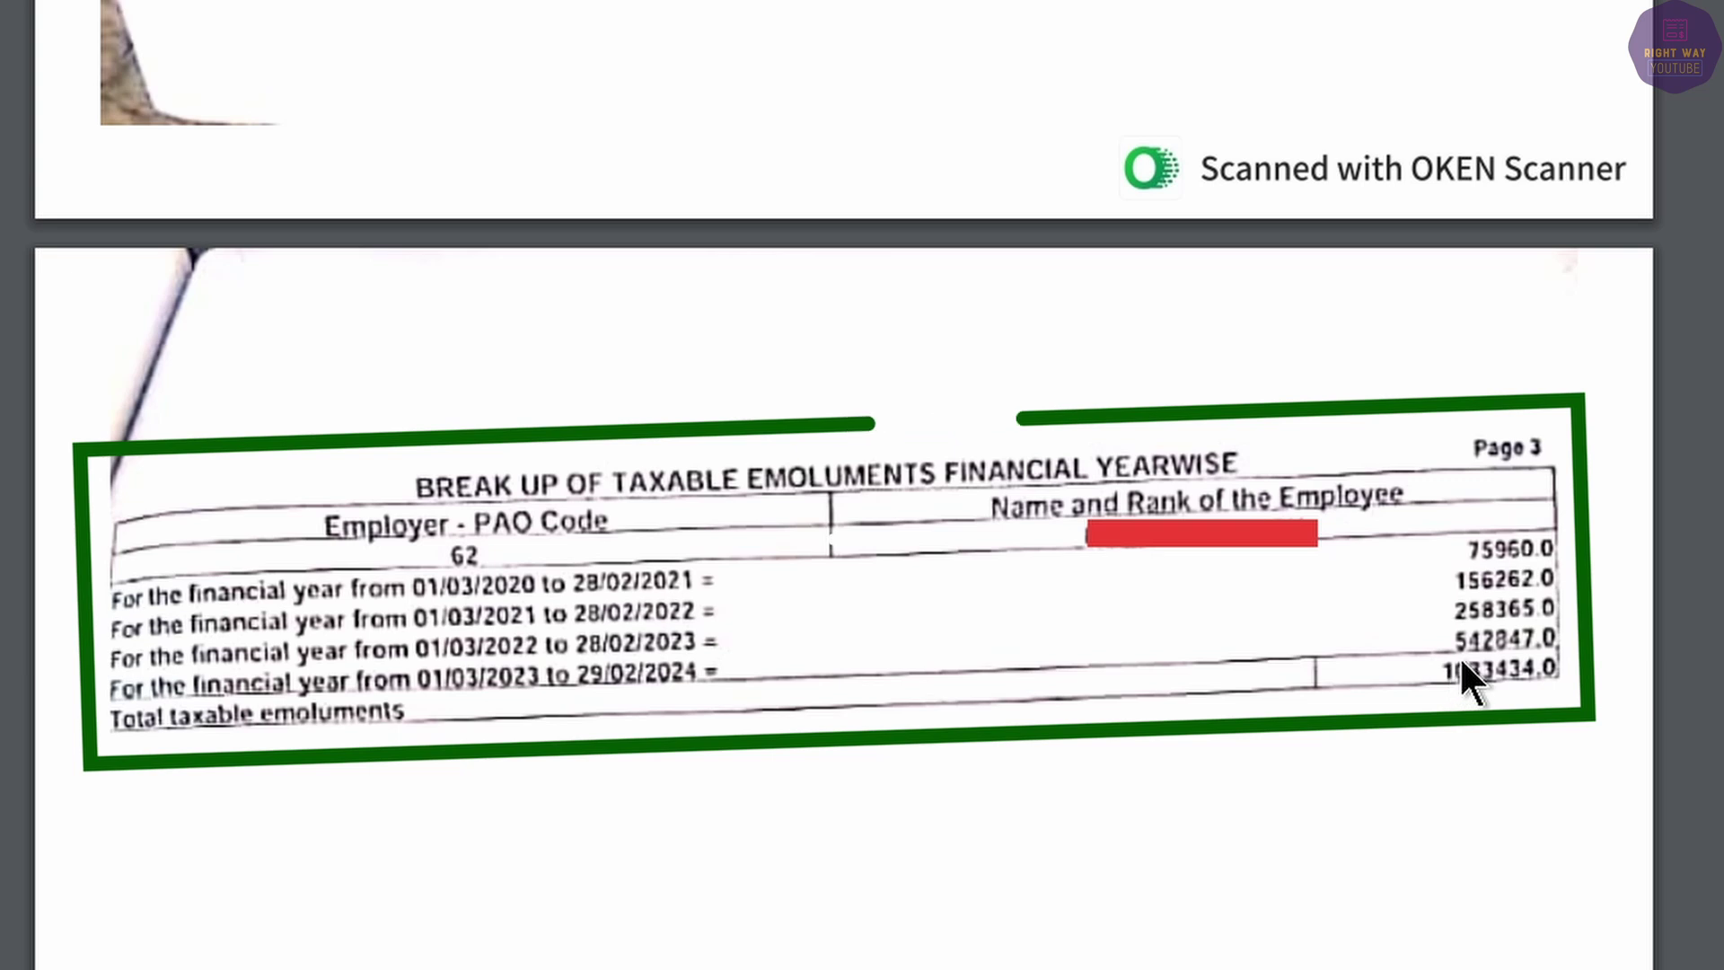
Scroll through Form 16 pages 1–3 to review the year-wise emoluments breakup and Part B tax figures.
scroll(1434, 778, "up", 20)
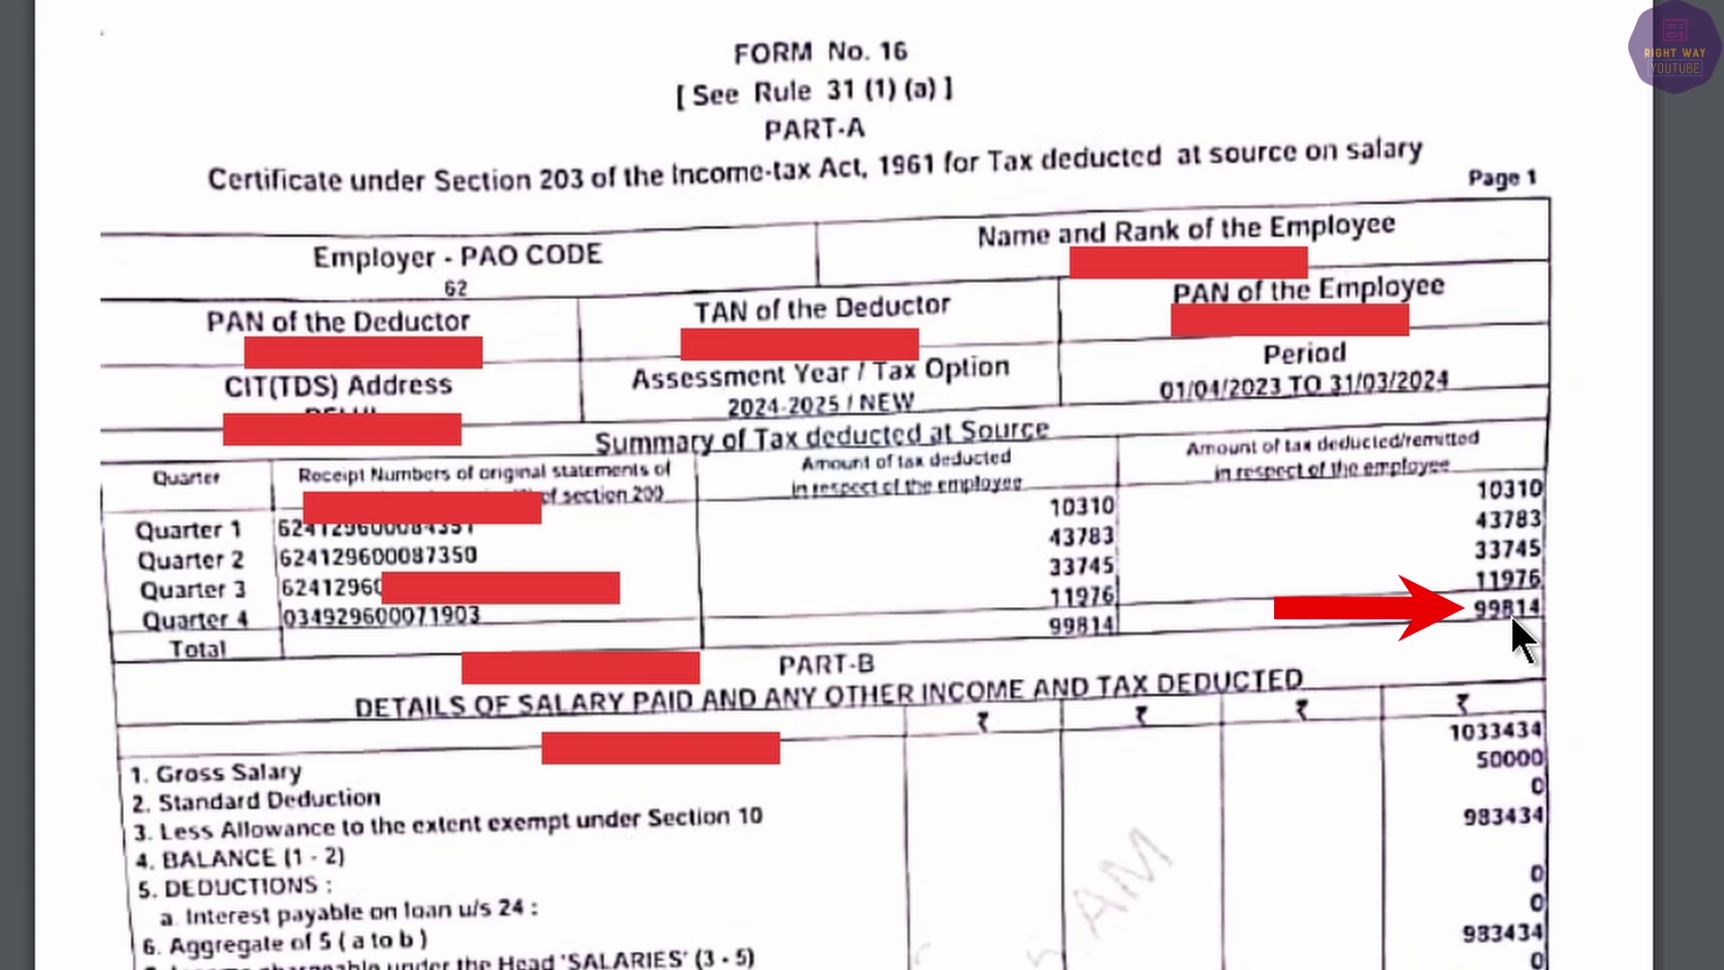
scroll(1483, 756, "down", 6)
scroll(1529, 776, "down", 15)
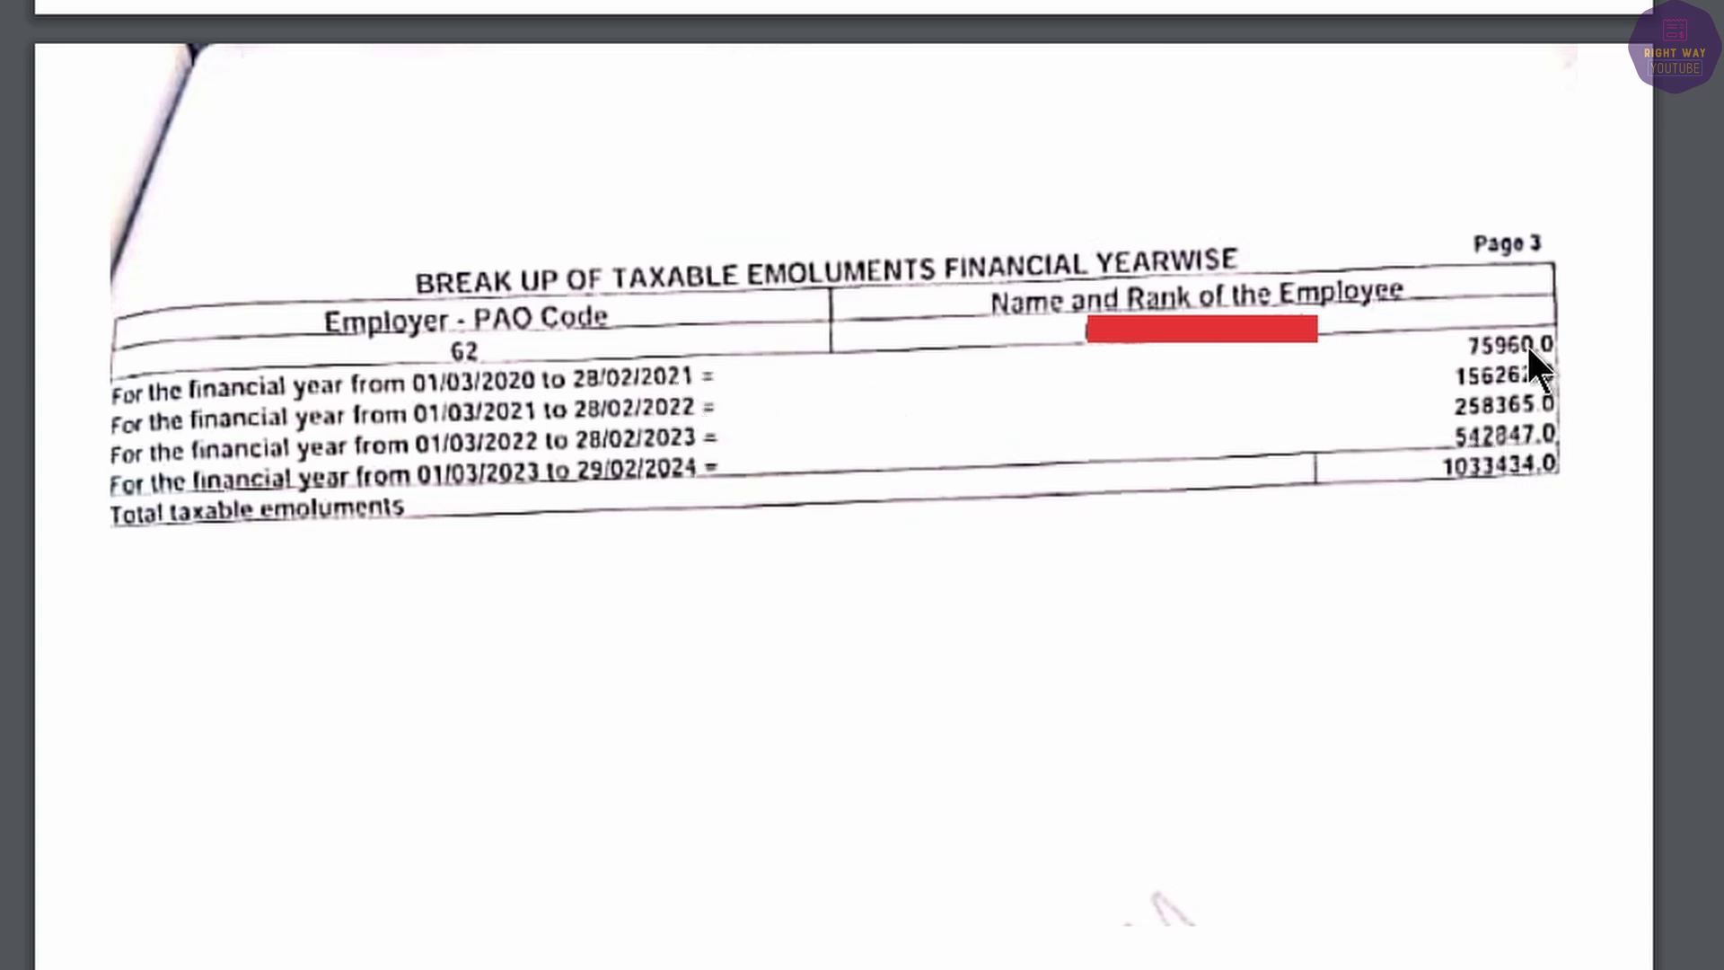
scroll(1521, 406, "up", 10)
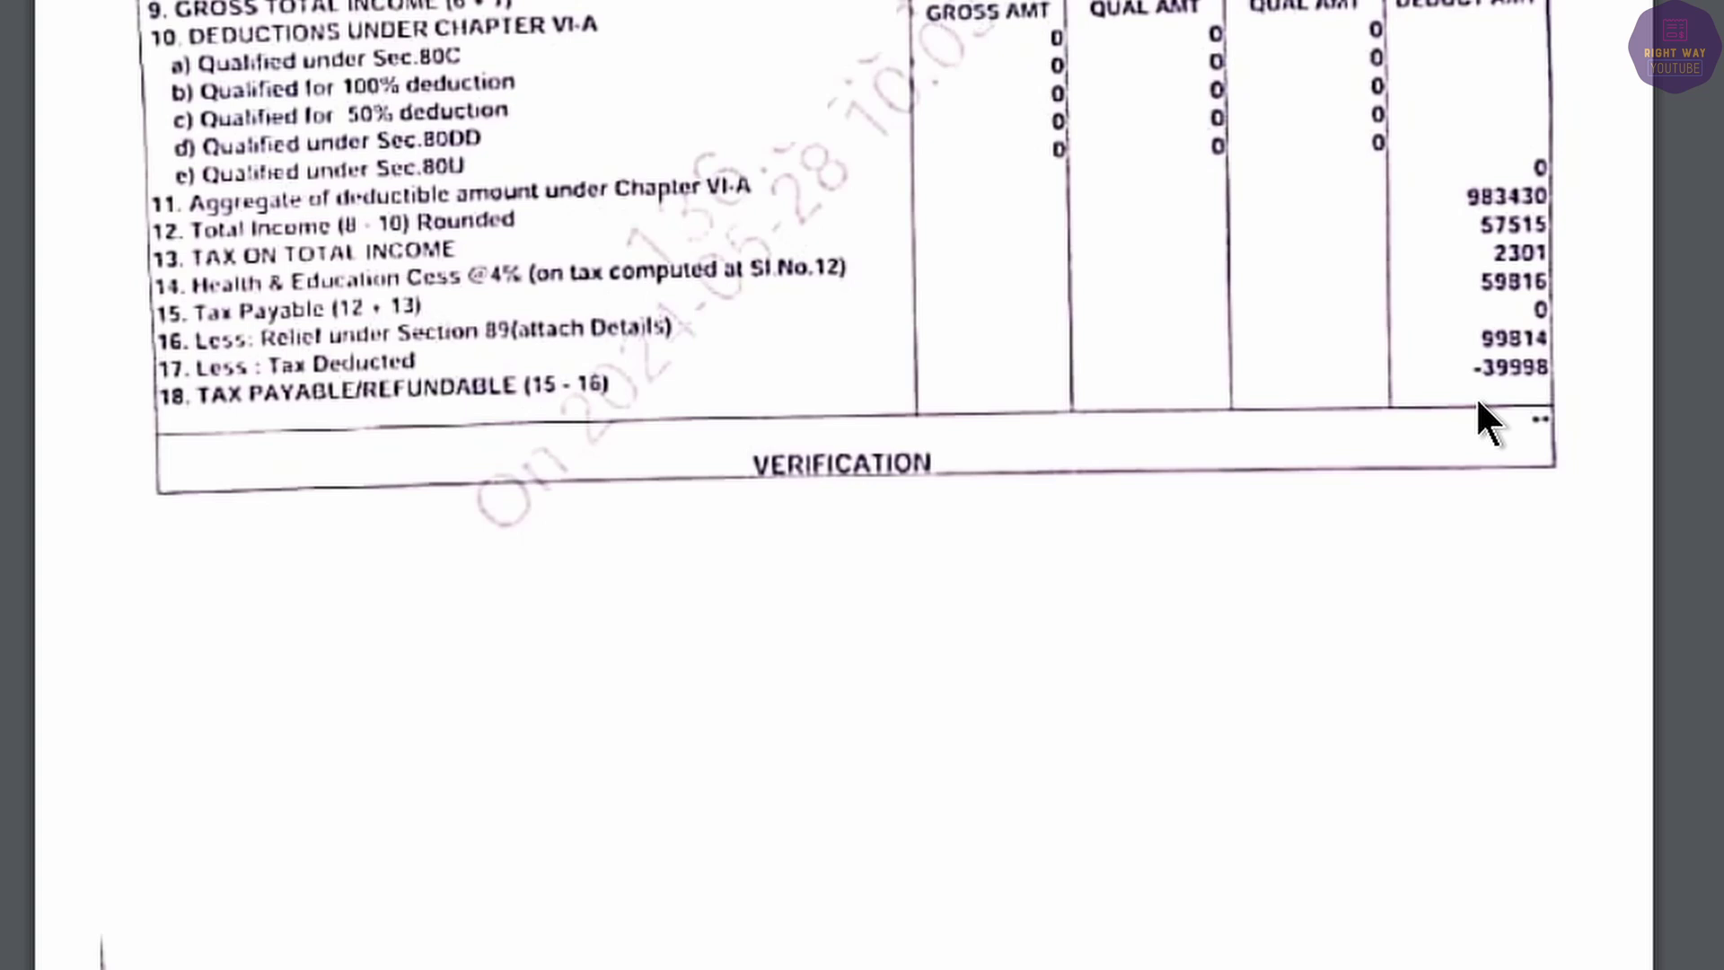
scroll(1365, 584, "down", 10)
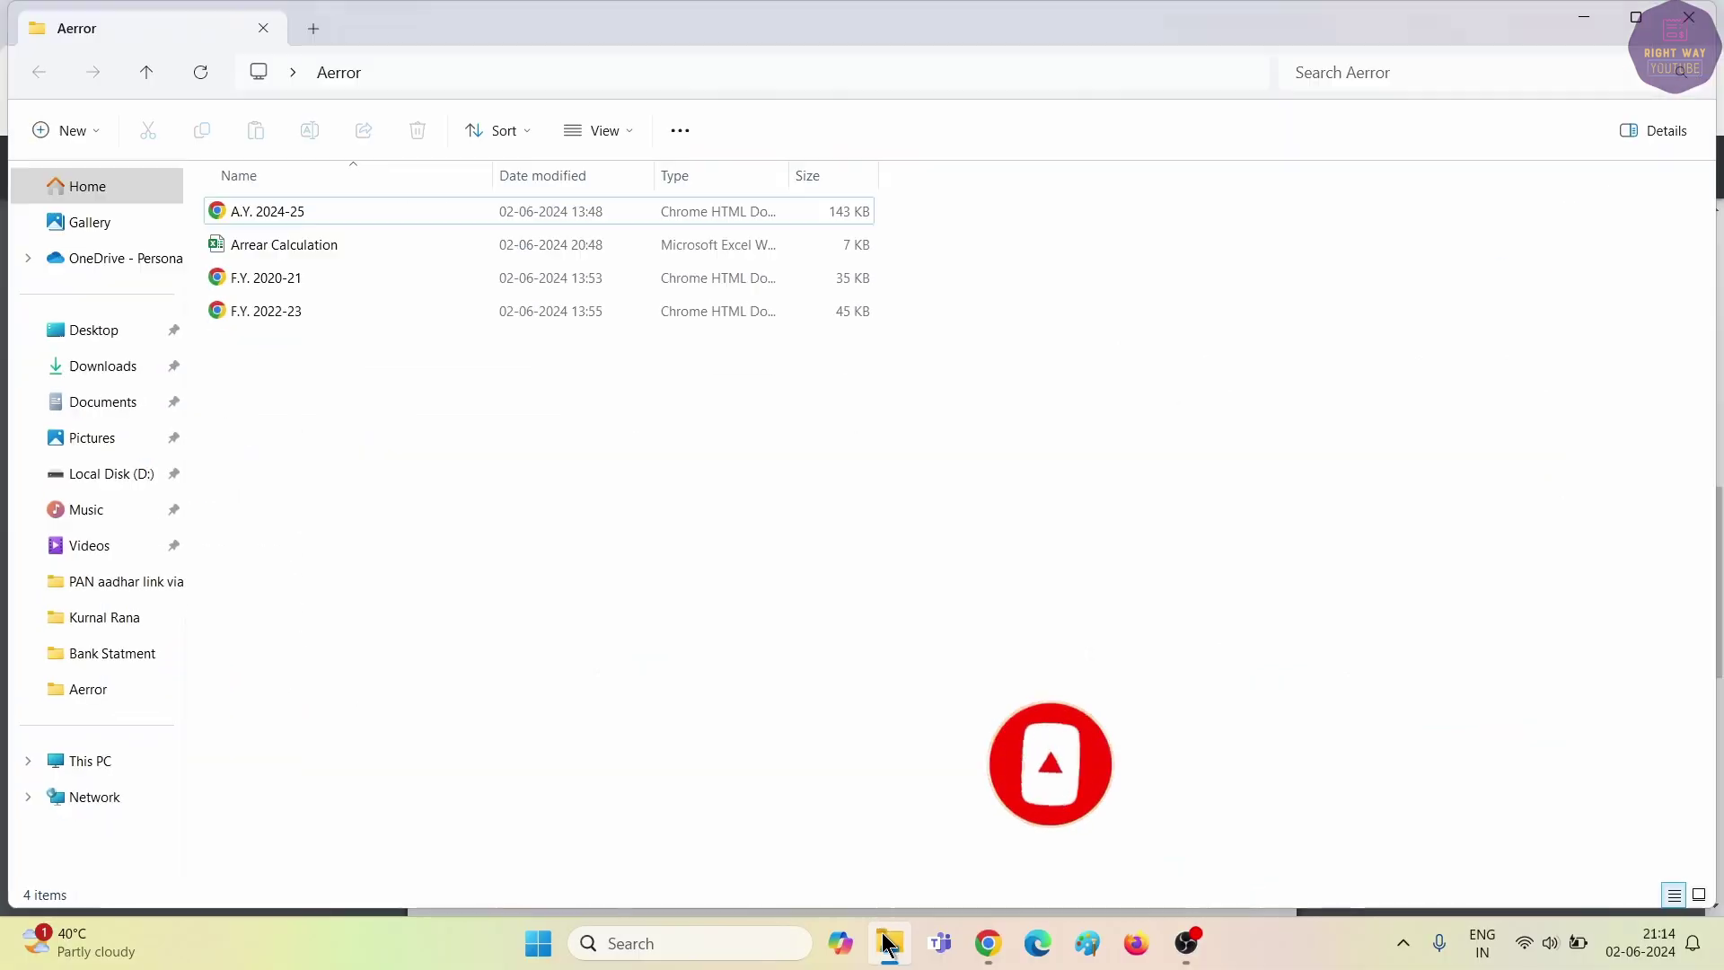
Open the Arrear Calculation workbook and enter the heading 'F.Y.' in cell A4.
double_click(300, 244)
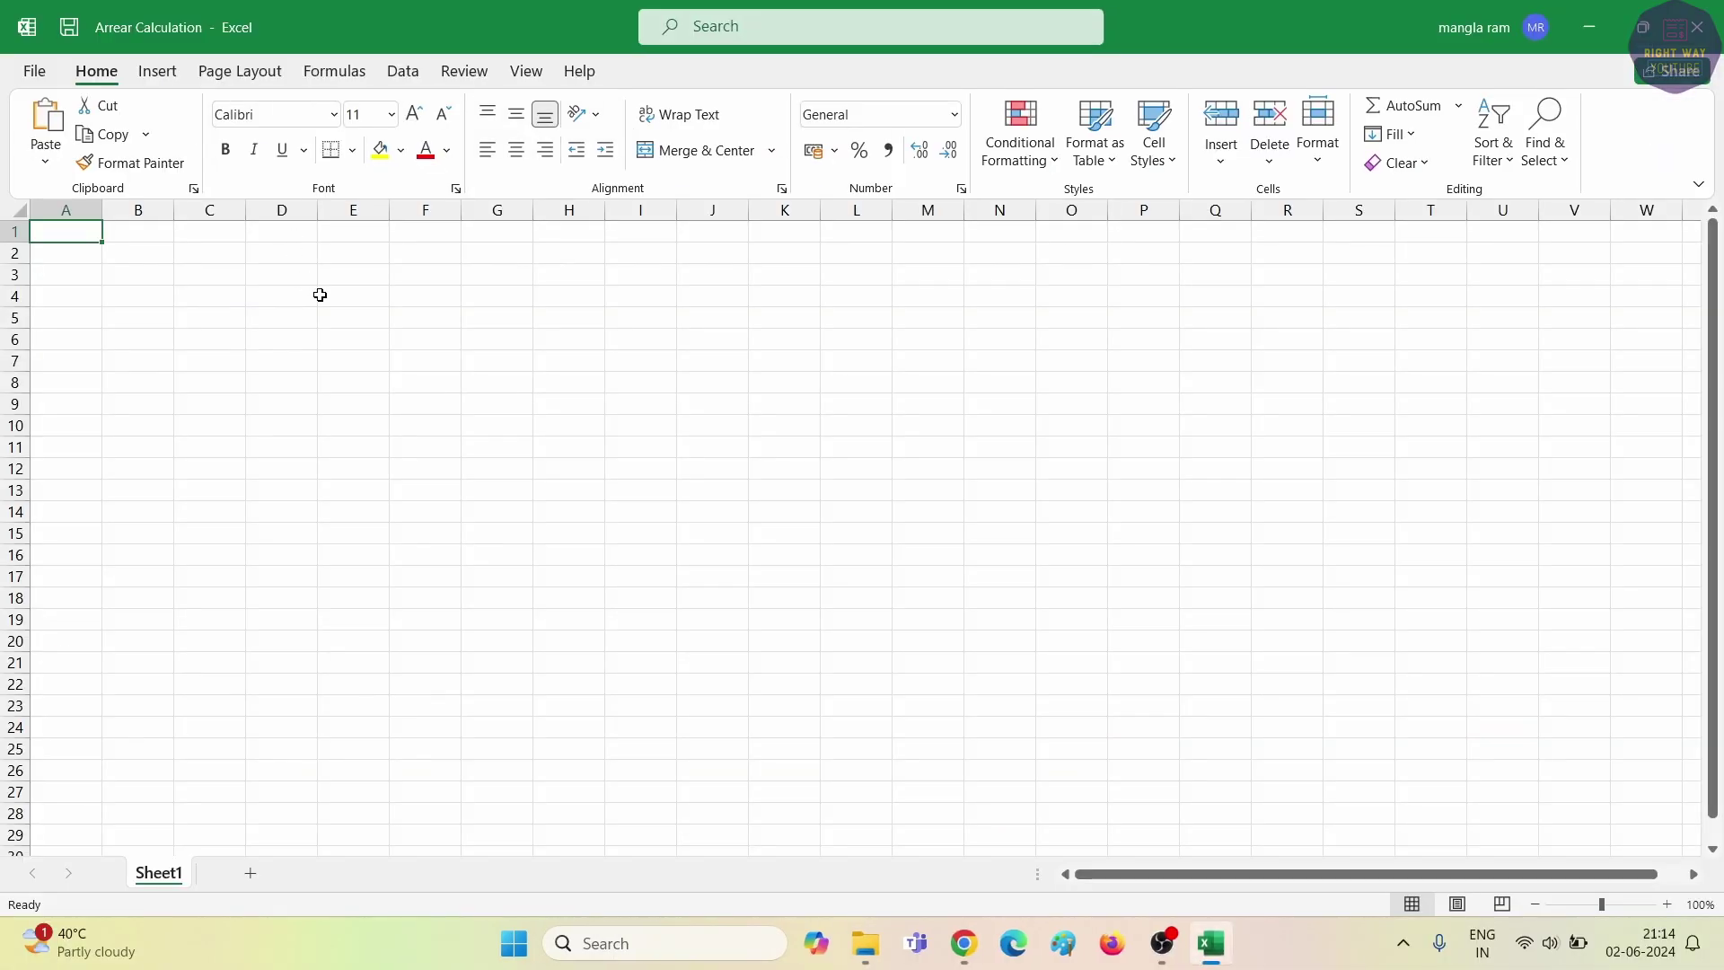
left_click(78, 300)
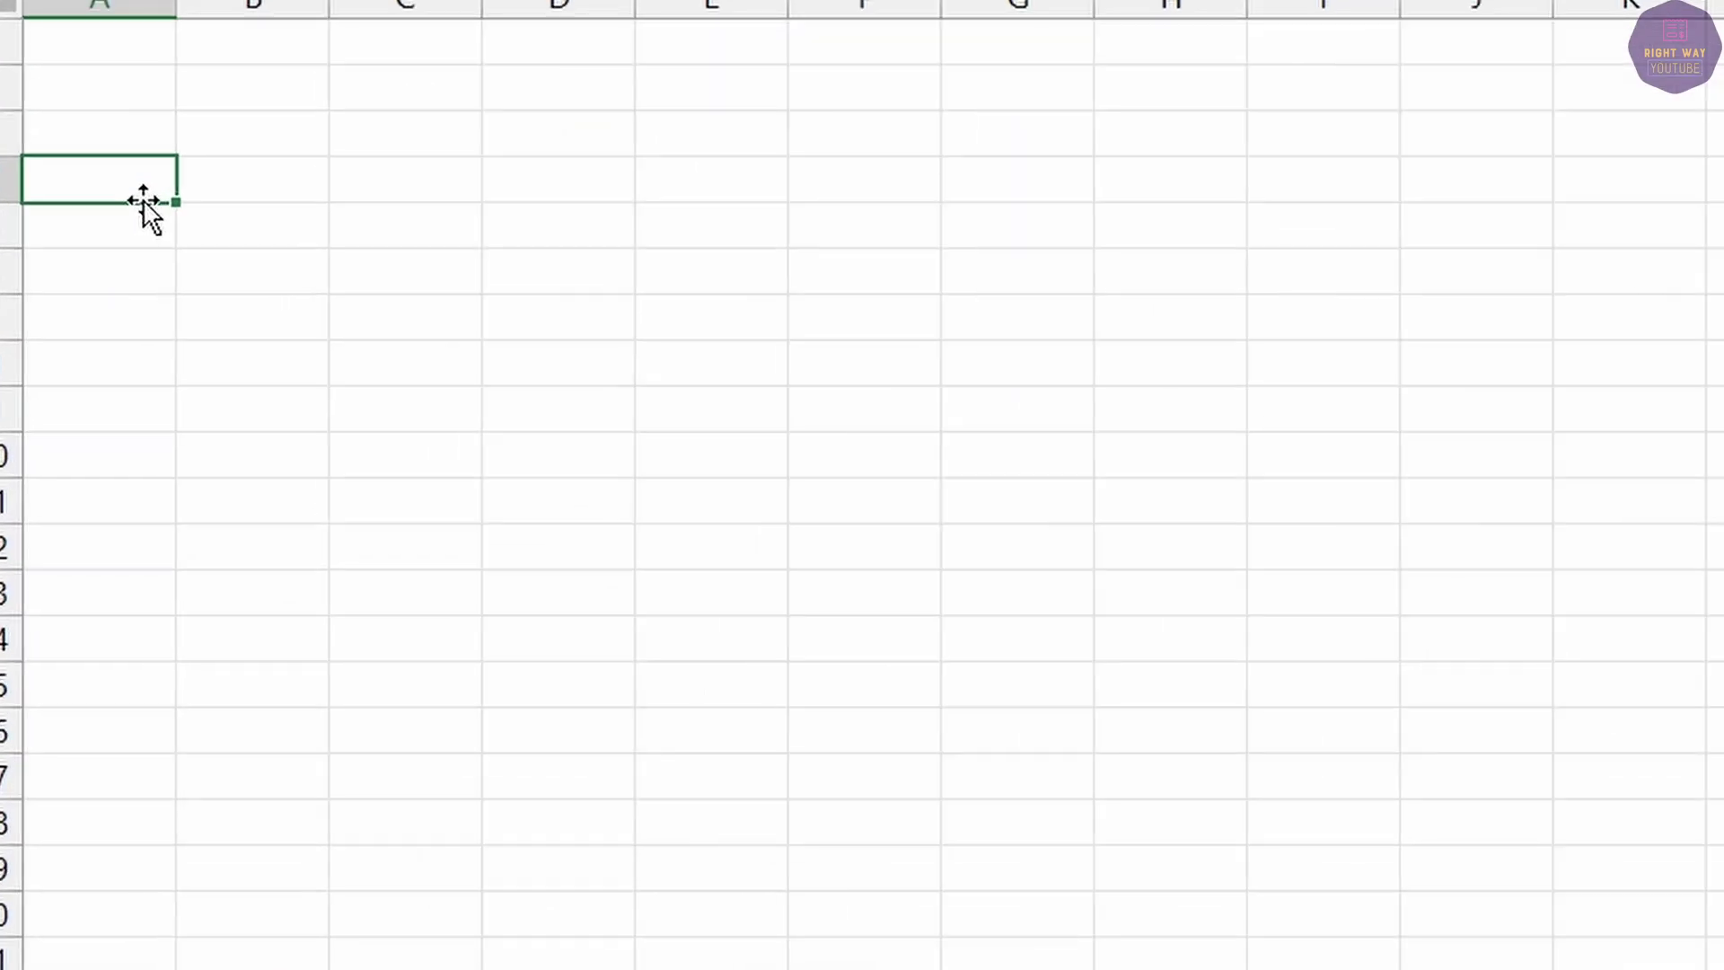
type("F.Y.")
key("Tab")
key("Down")
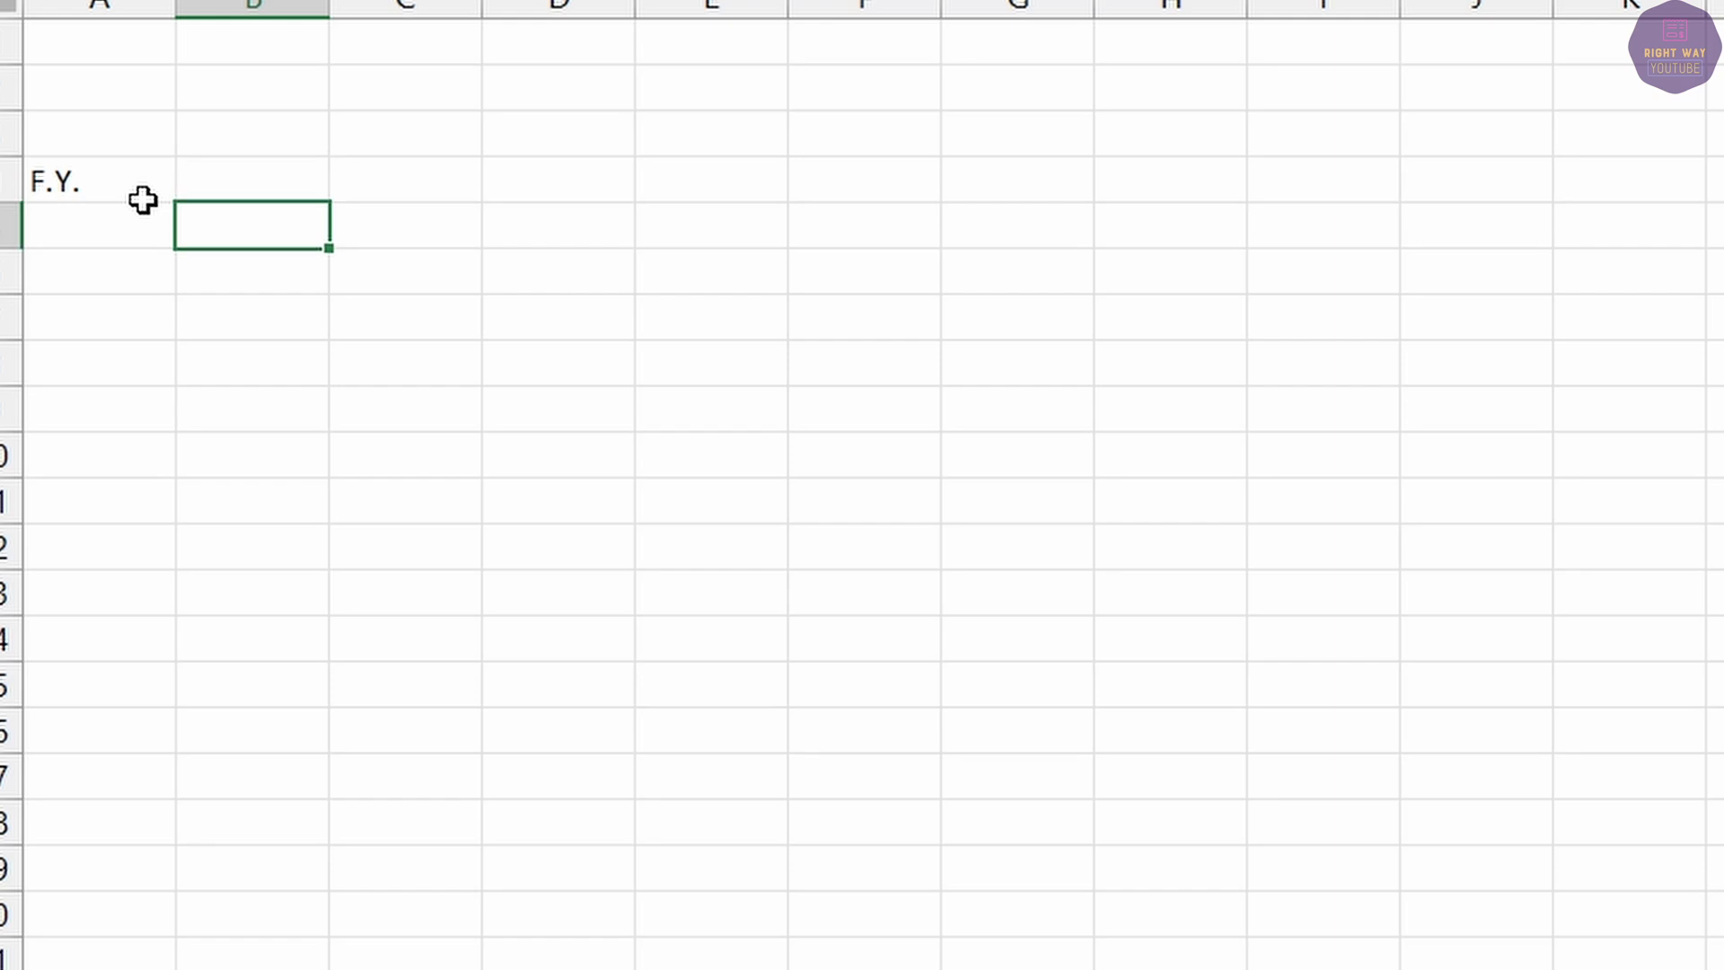
left_click(143, 207)
List the years 2020-21, 2021-22 and 2022-23 under the F.Y. heading, checking the Form 16 PDF.
key("alt+Tab")
key("alt+Tab")
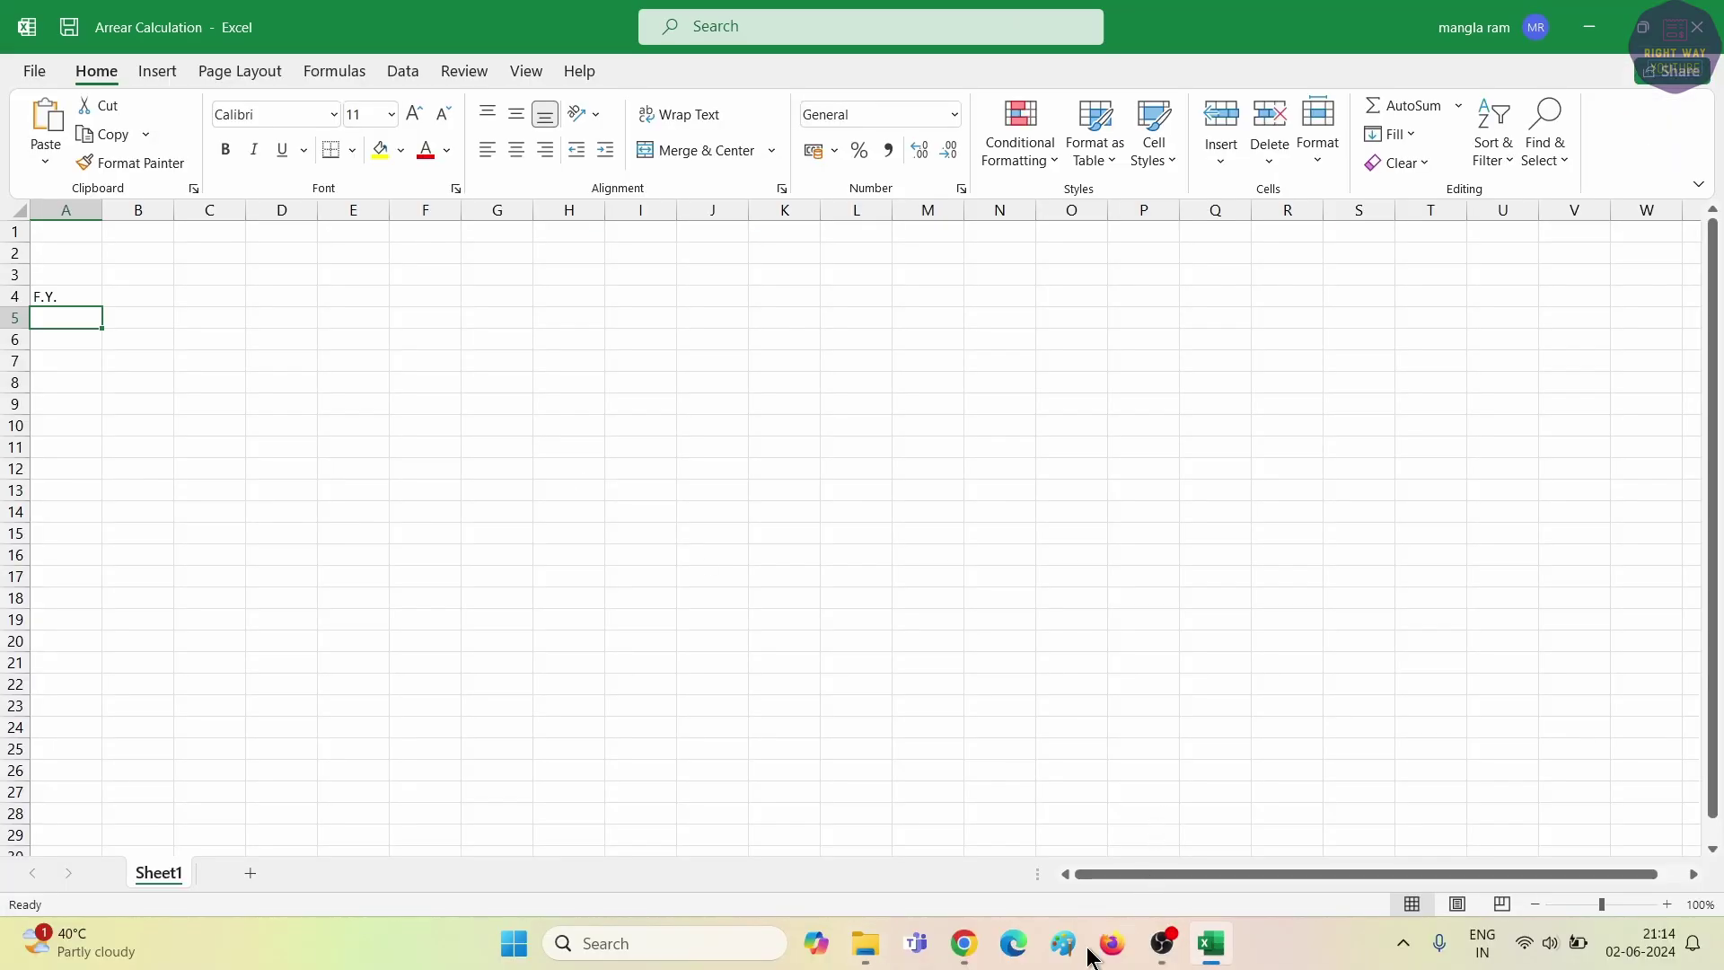
left_click(964, 943)
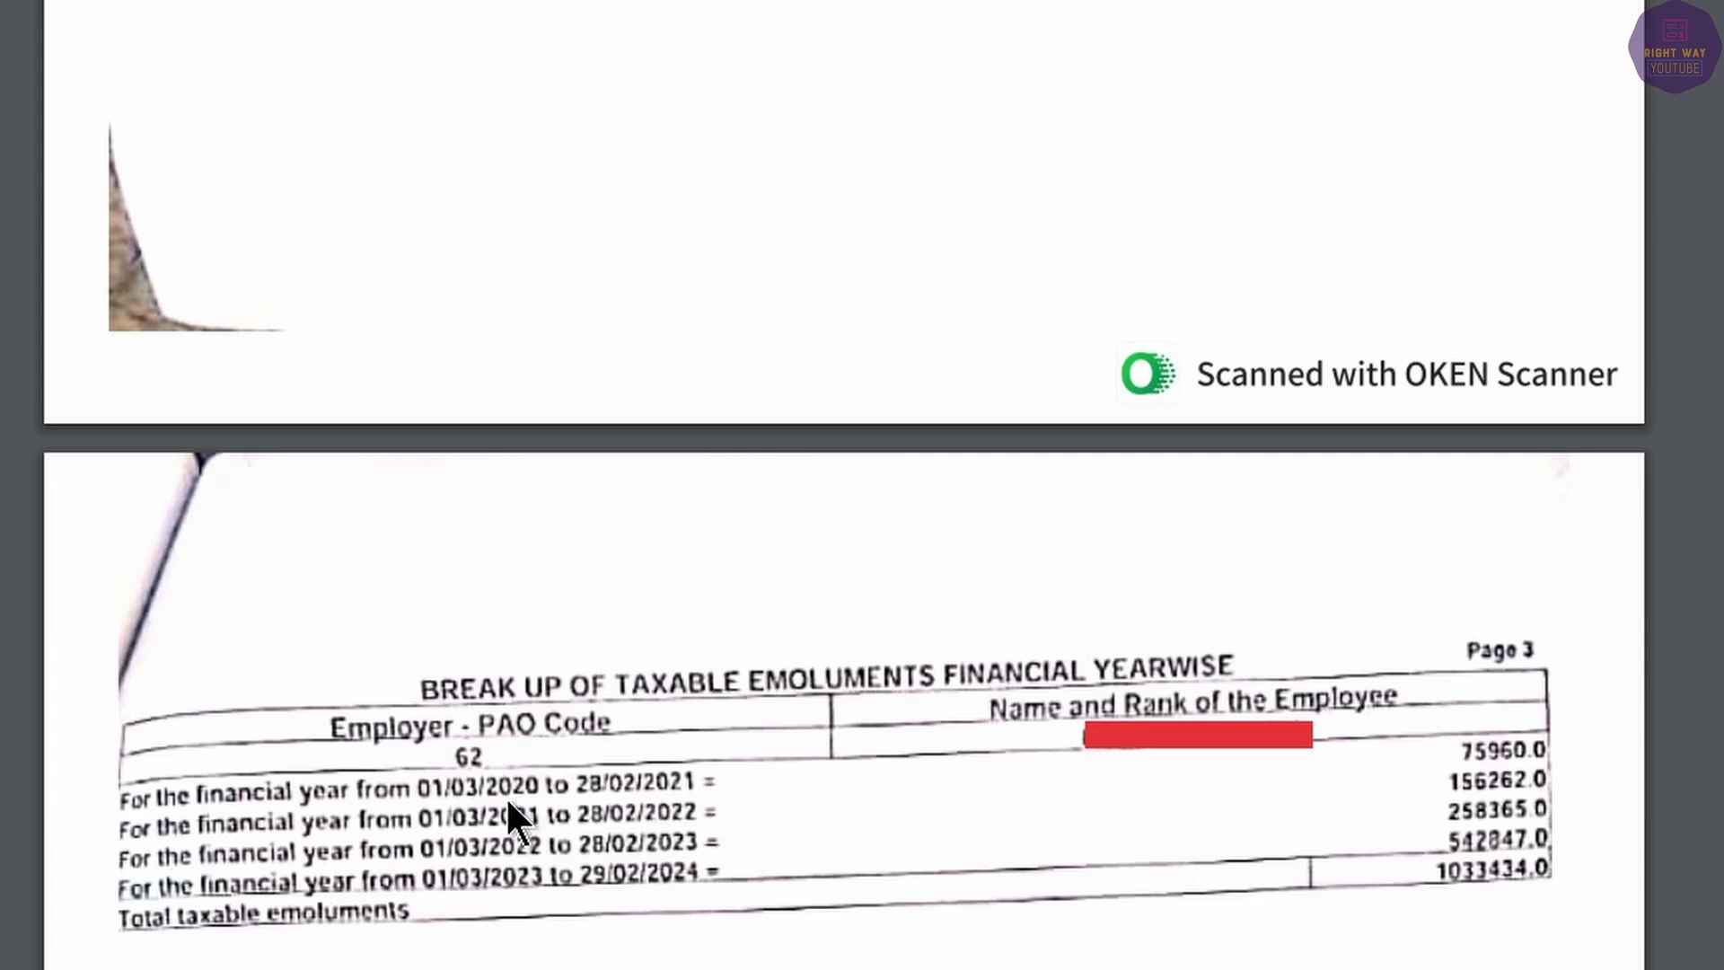
key("alt+Tab")
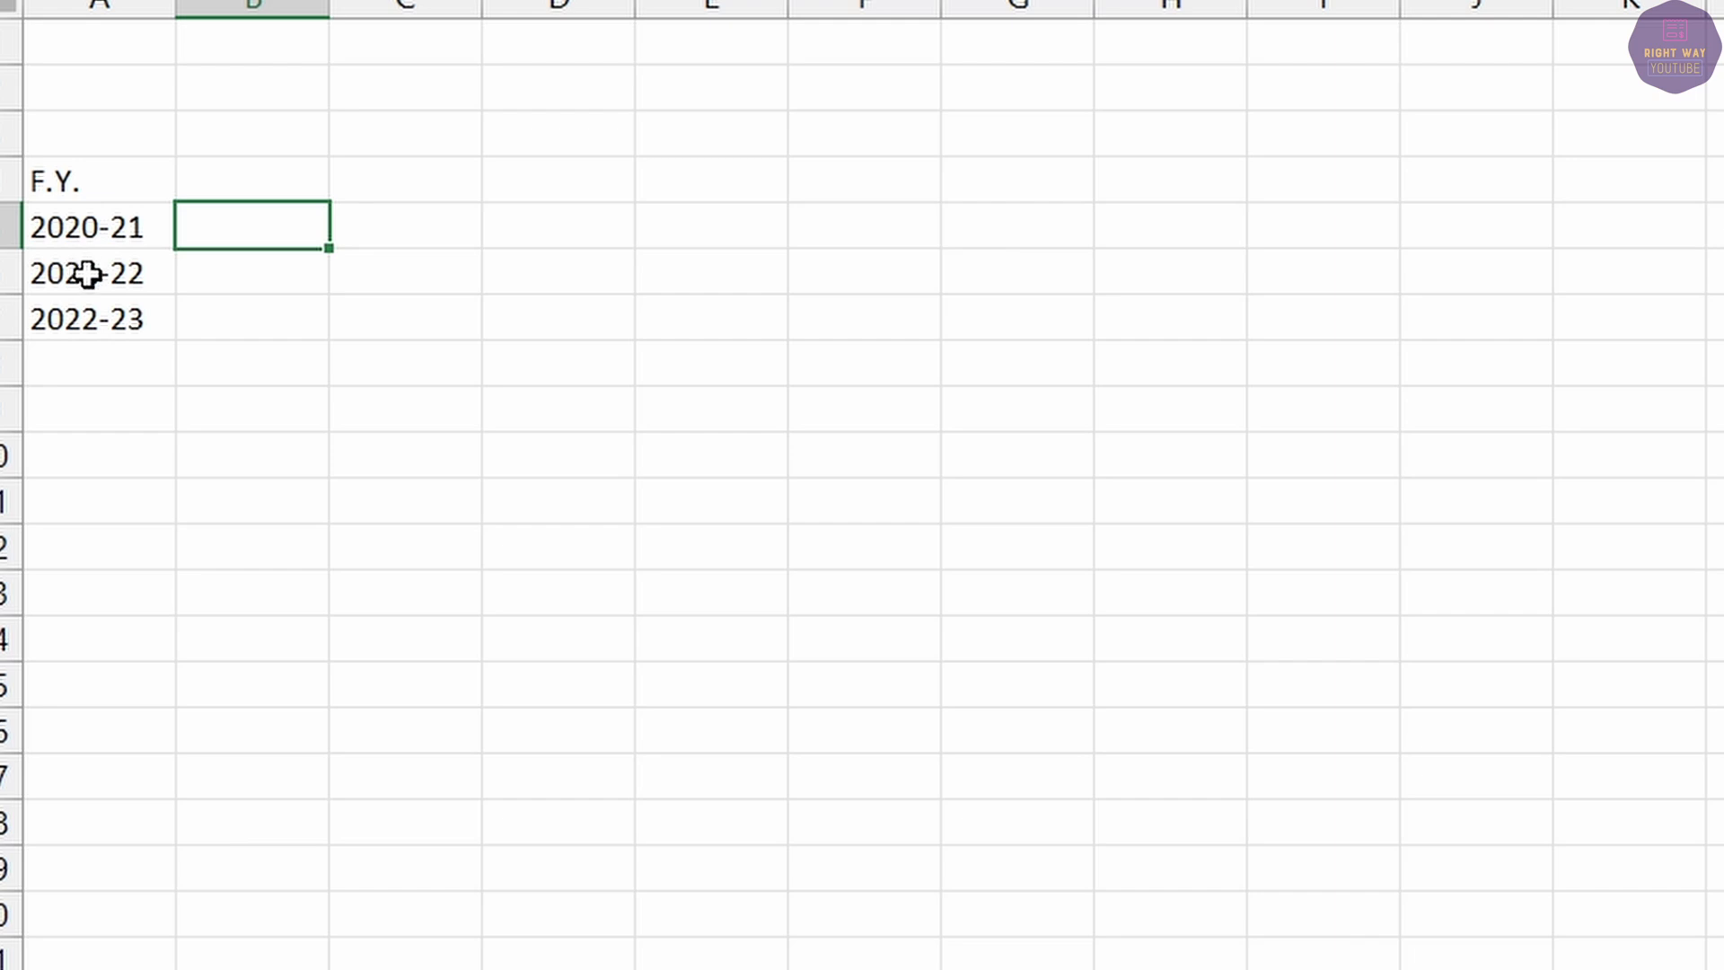
left_click(207, 169)
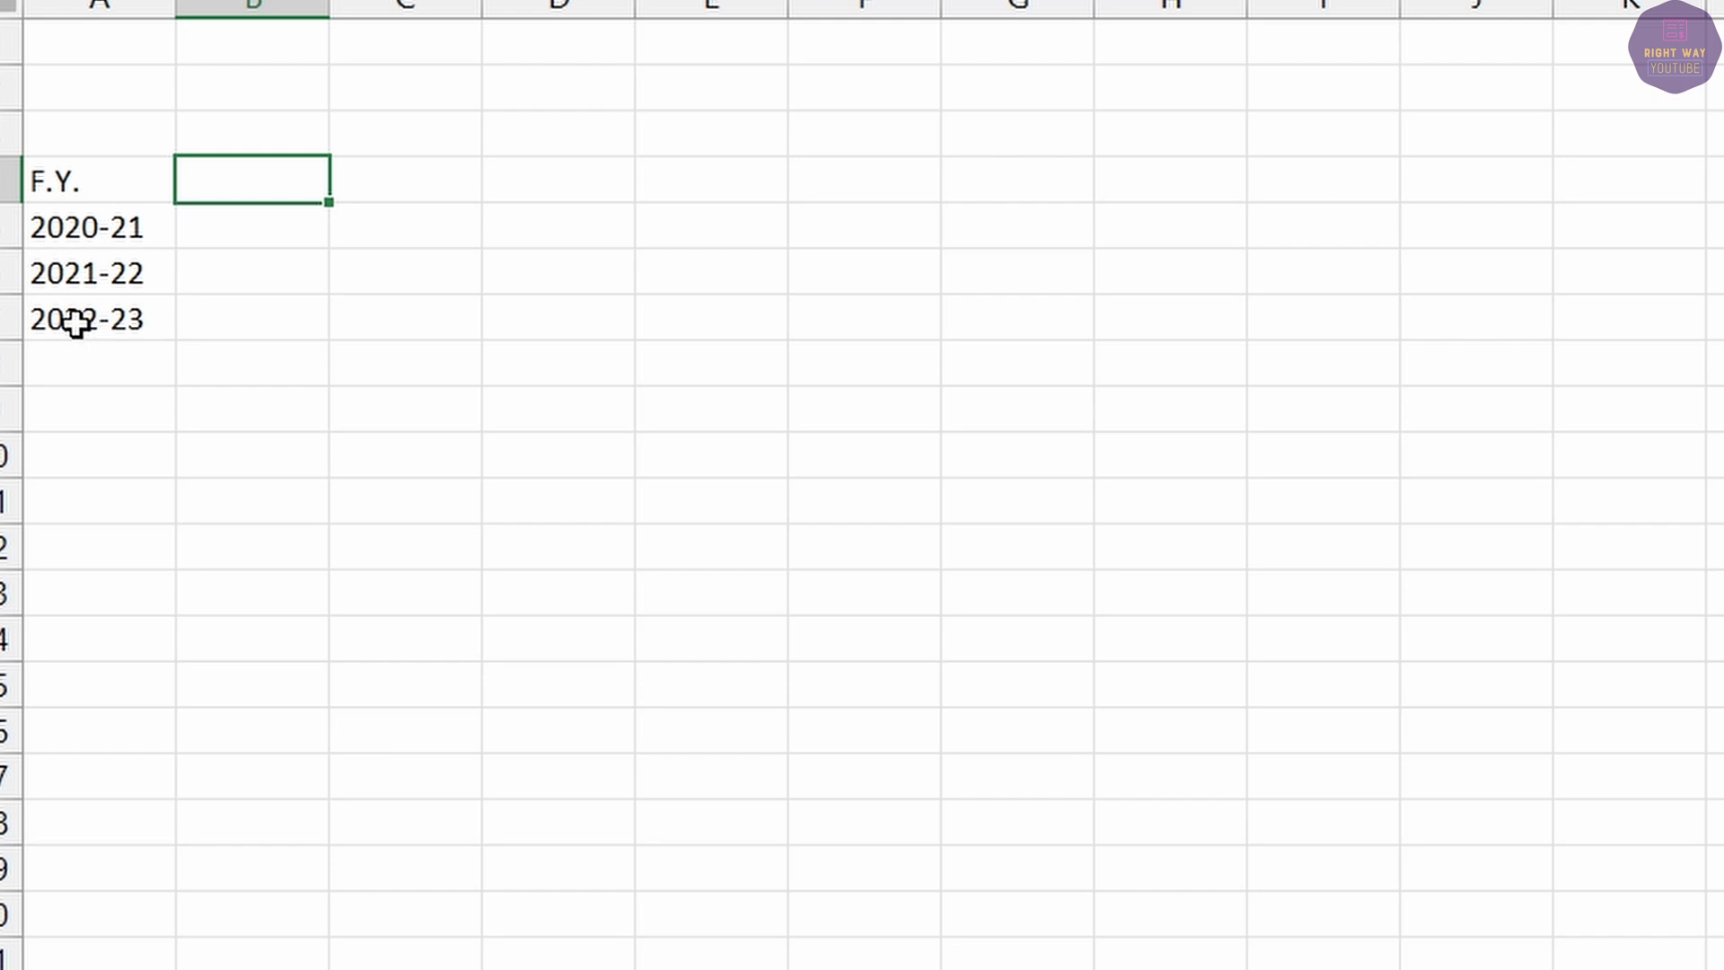
left_click(92, 236)
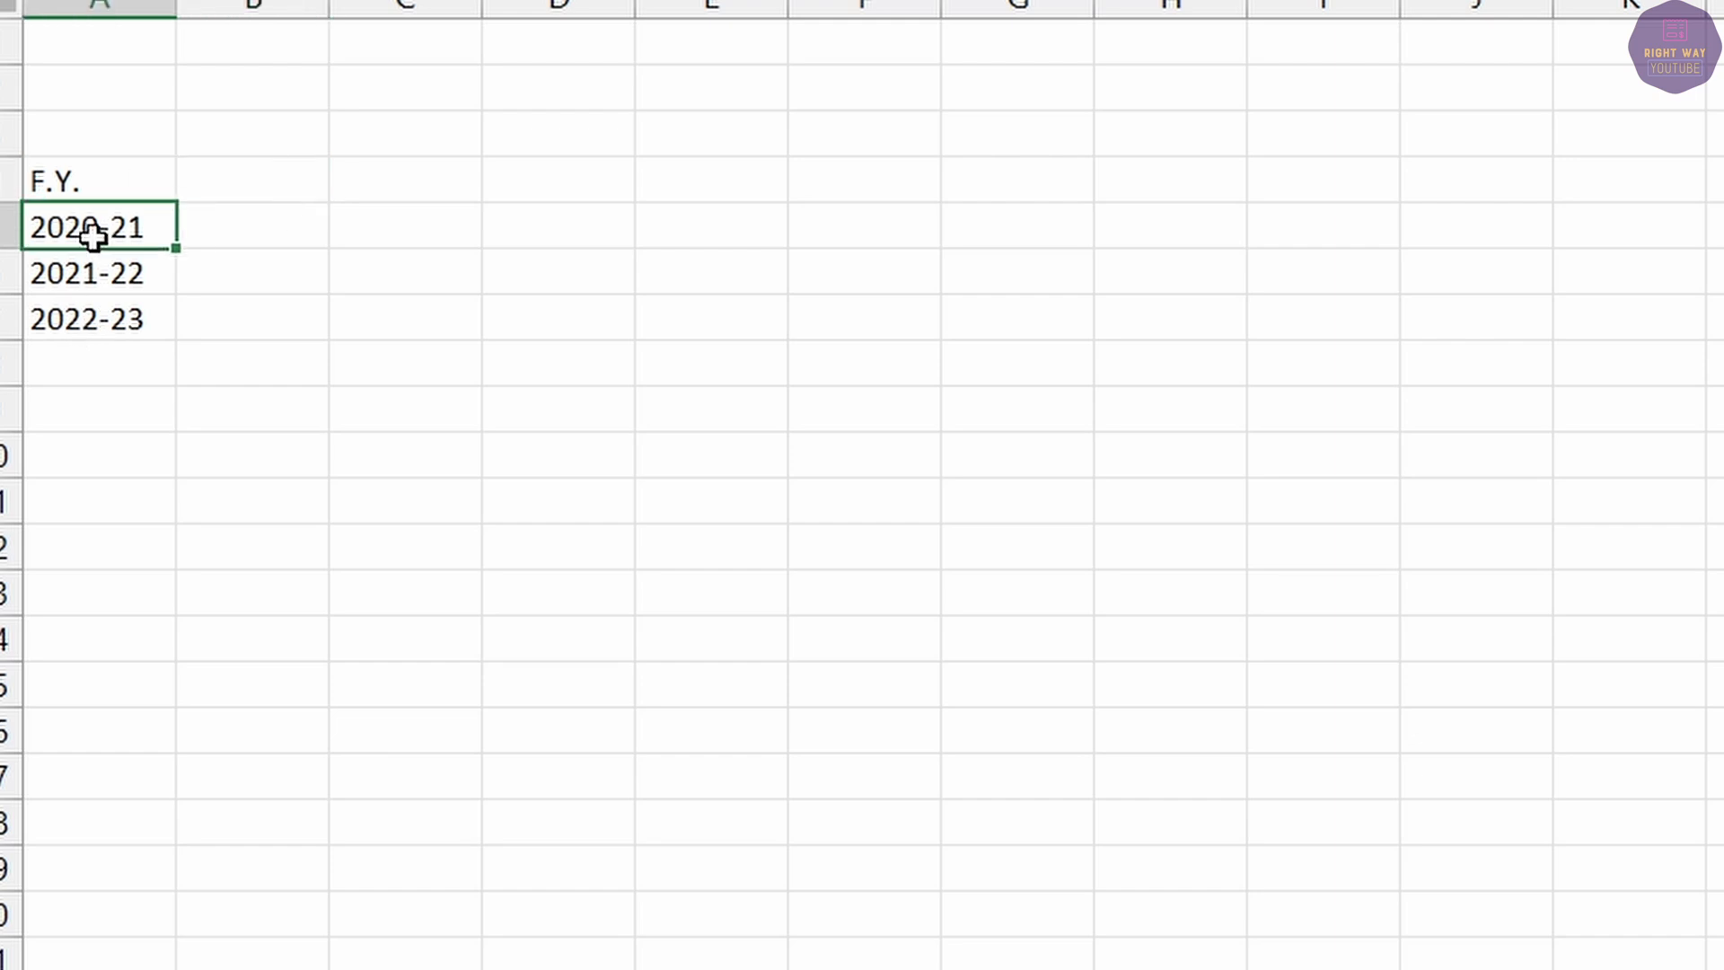
left_click(207, 236)
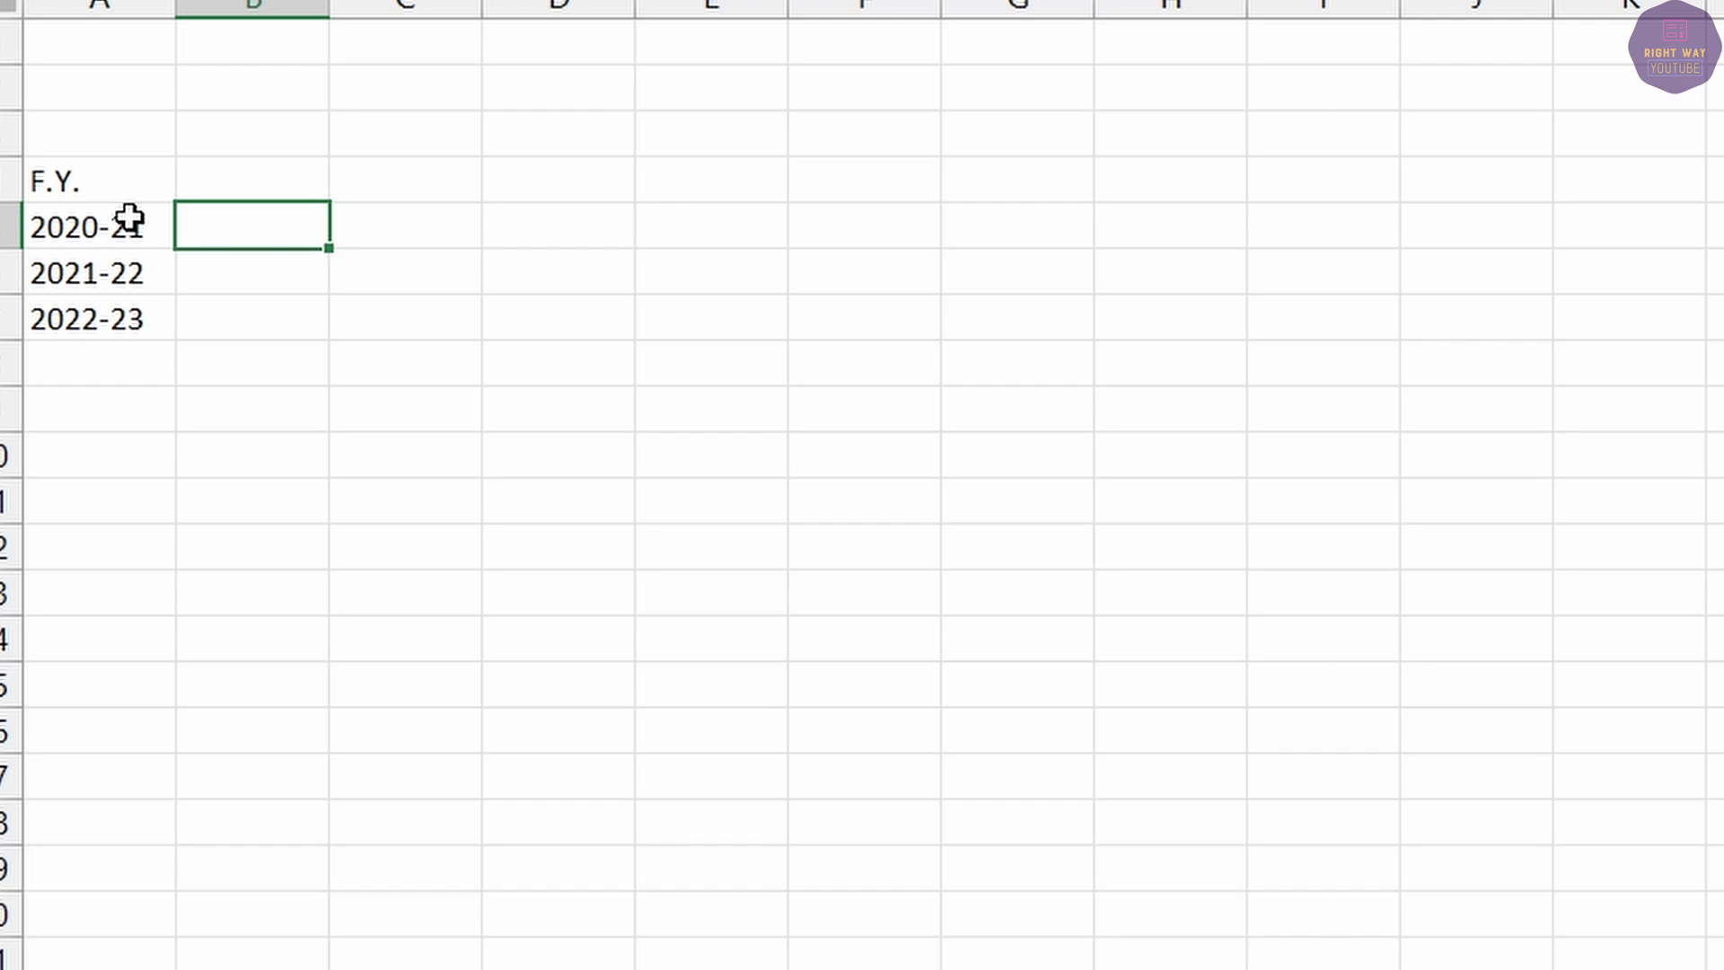
left_click(273, 177)
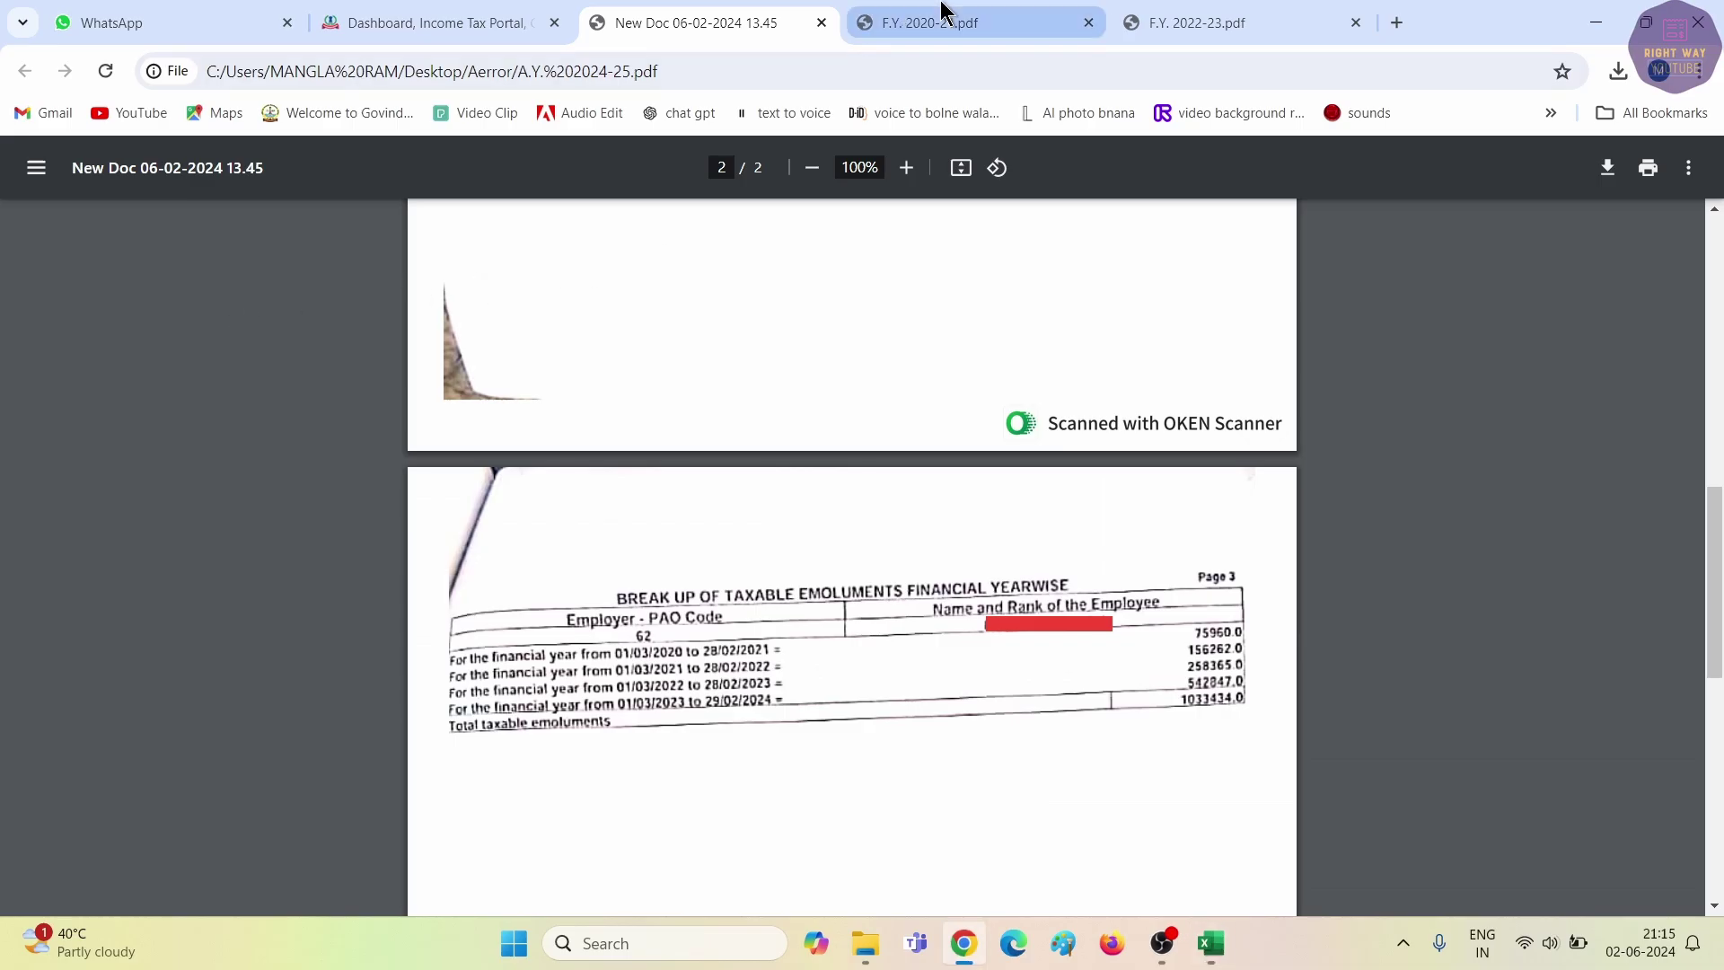
Check the F.Y. 2020-21 Form 16's period dates and its total income of 372050 for the sheet.
left_click(902, 23)
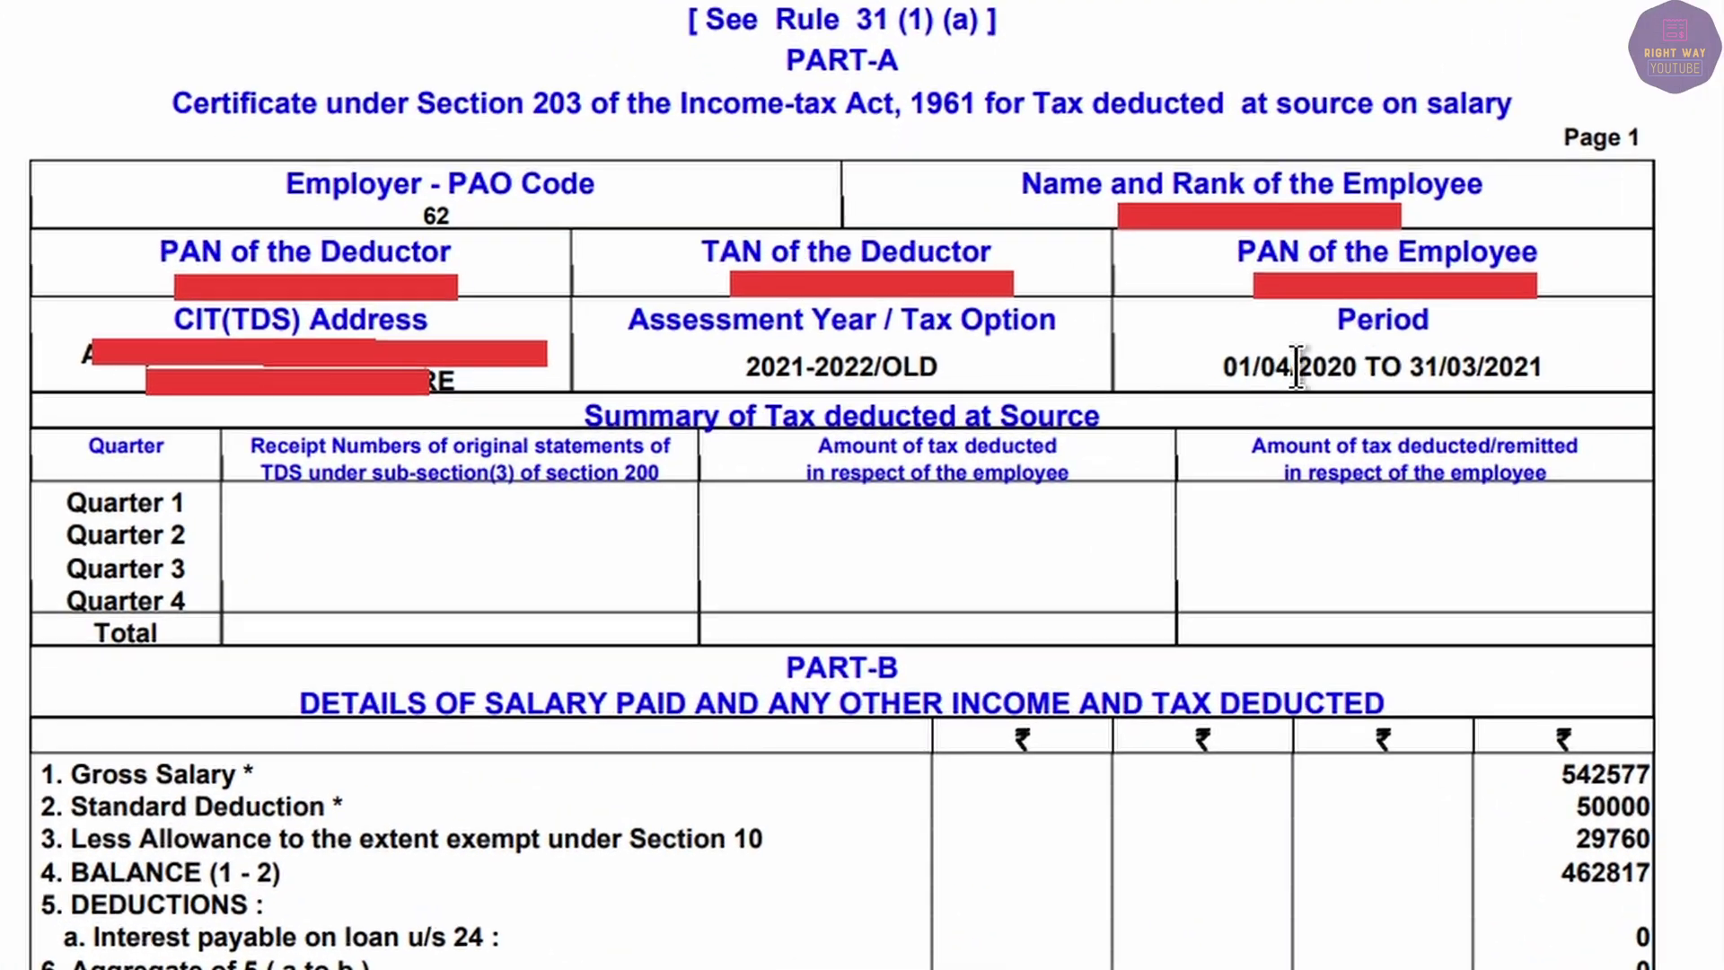
left_click_drag(1140, 411, 1280, 410)
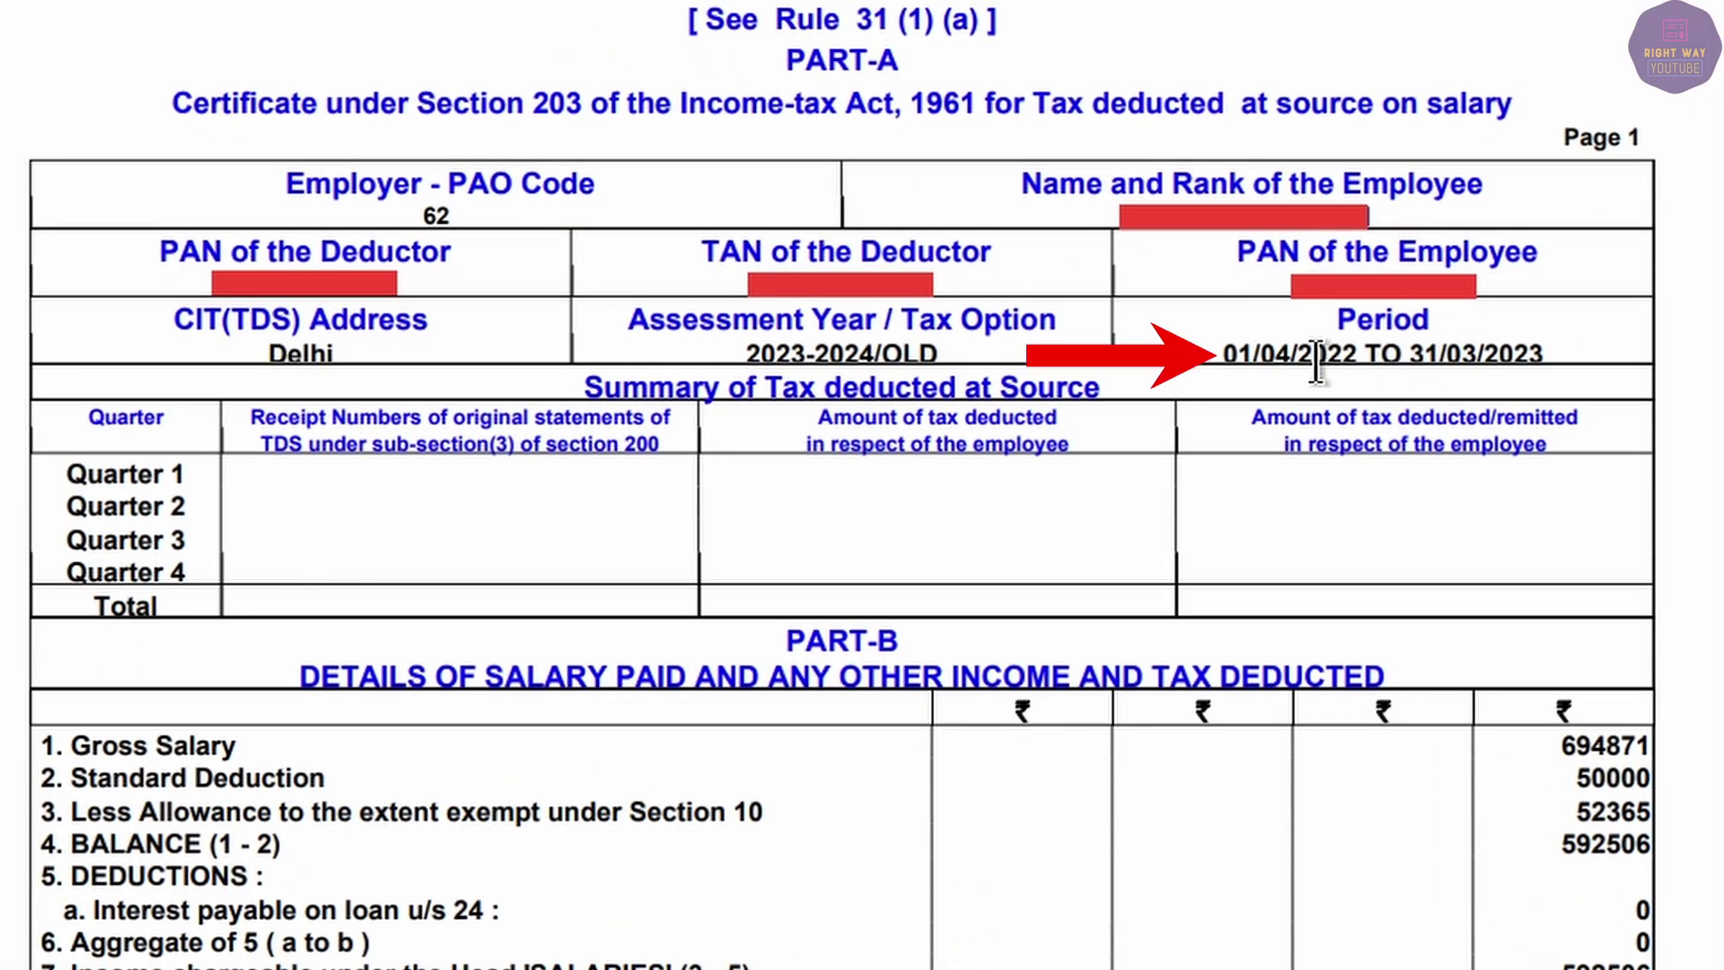
left_click_drag(1316, 361, 1598, 346)
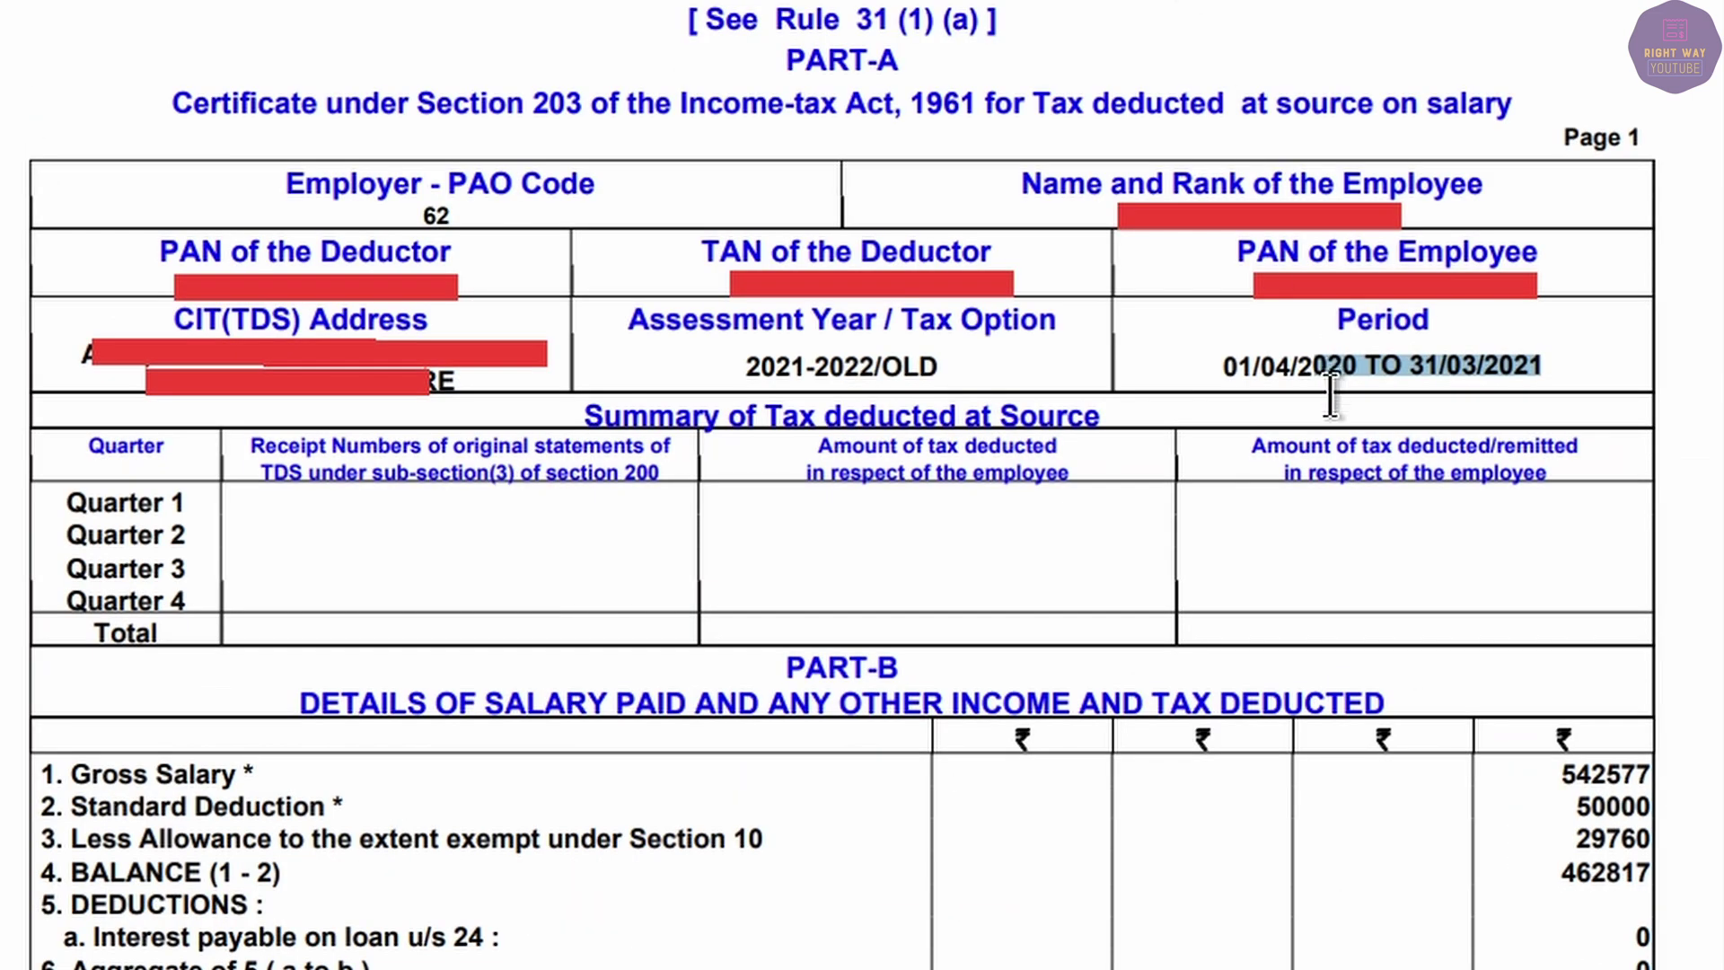
left_click_drag(1332, 395, 1314, 395)
scroll(1582, 645, "down", 6)
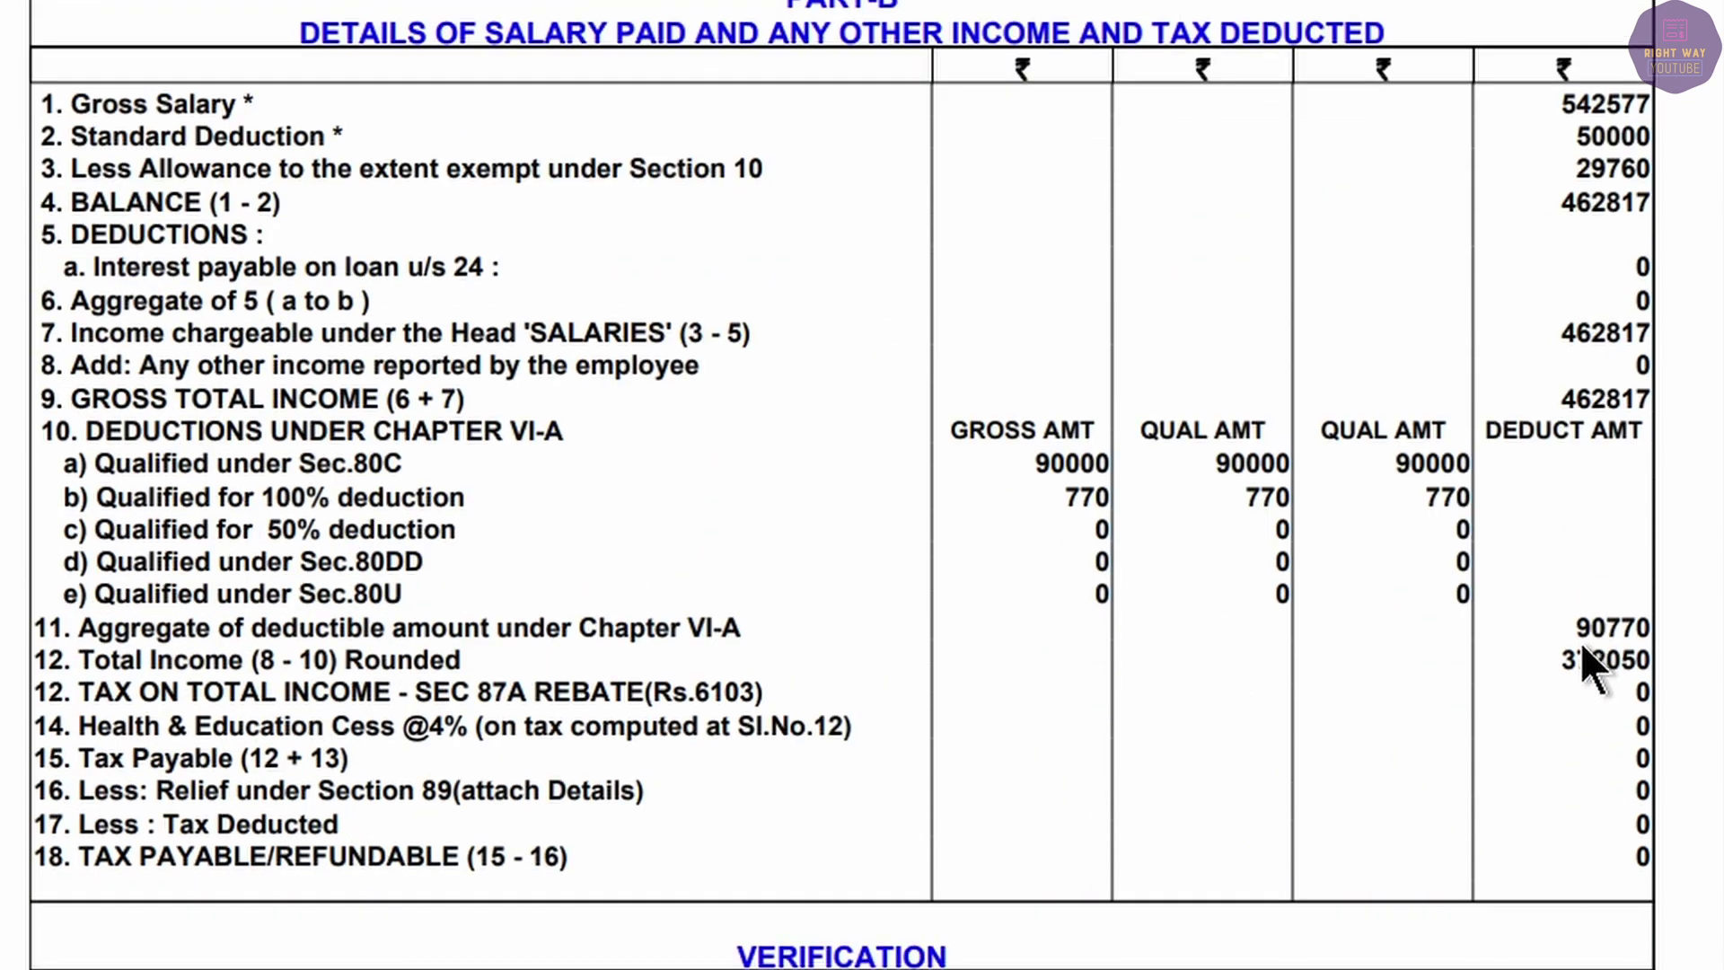
scroll(1583, 644, "up", 6)
scroll(1558, 817, "down", 3)
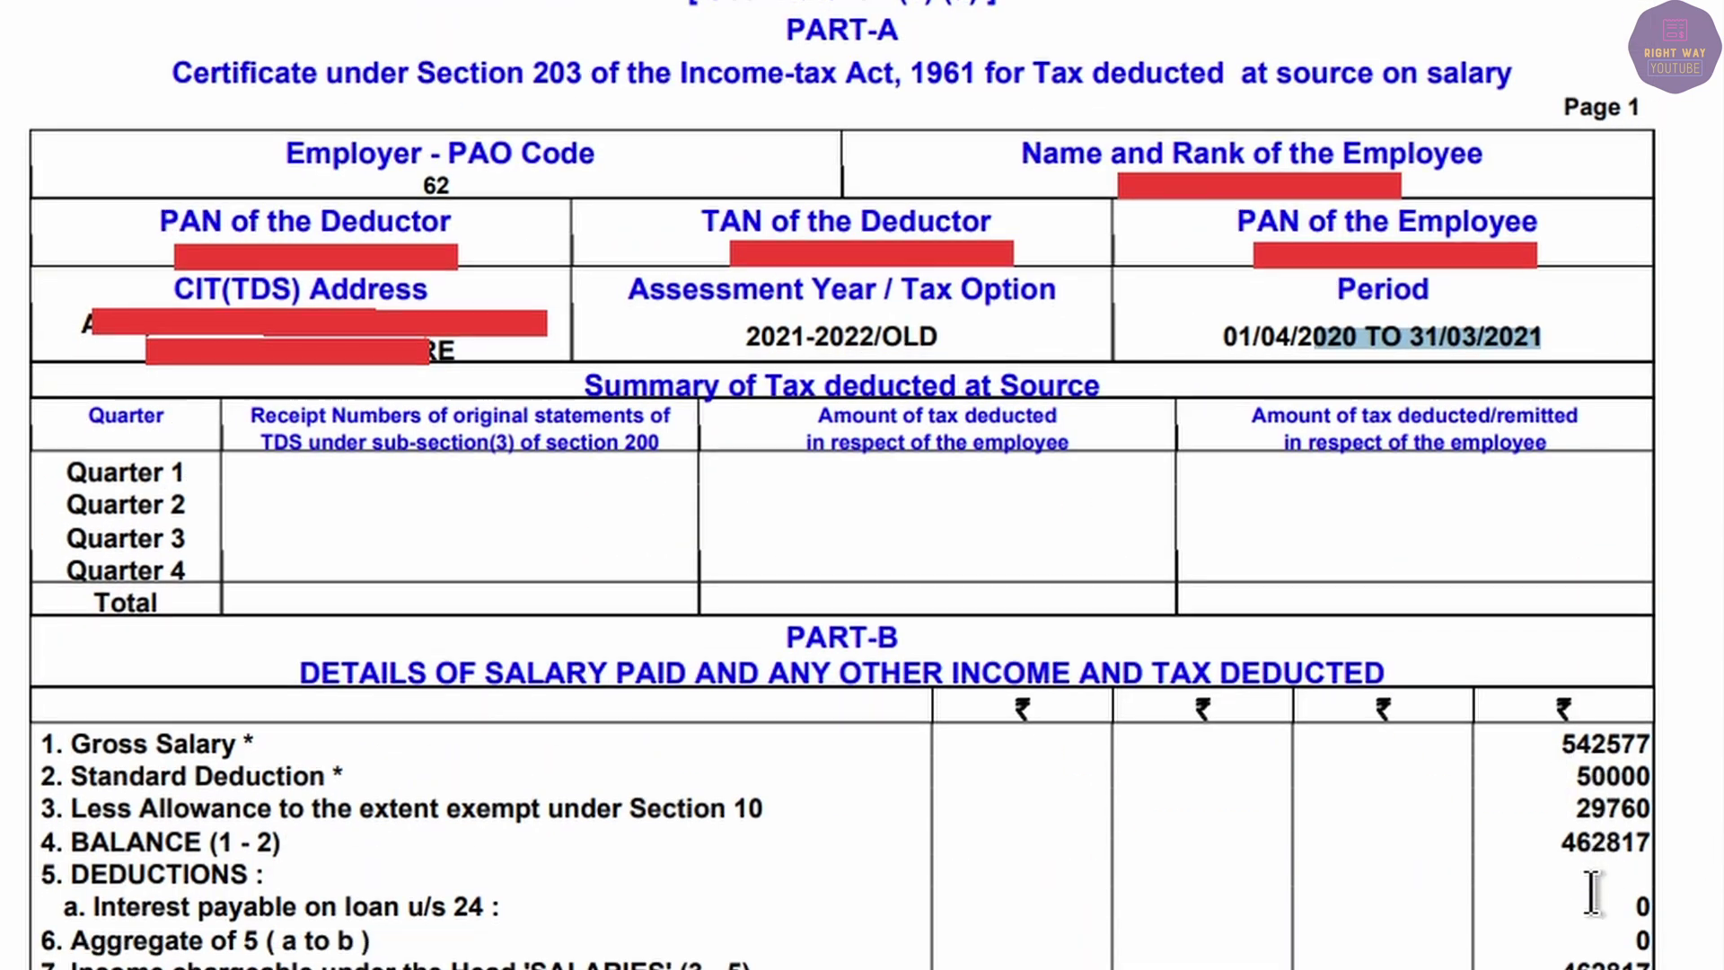
left_click(1558, 817)
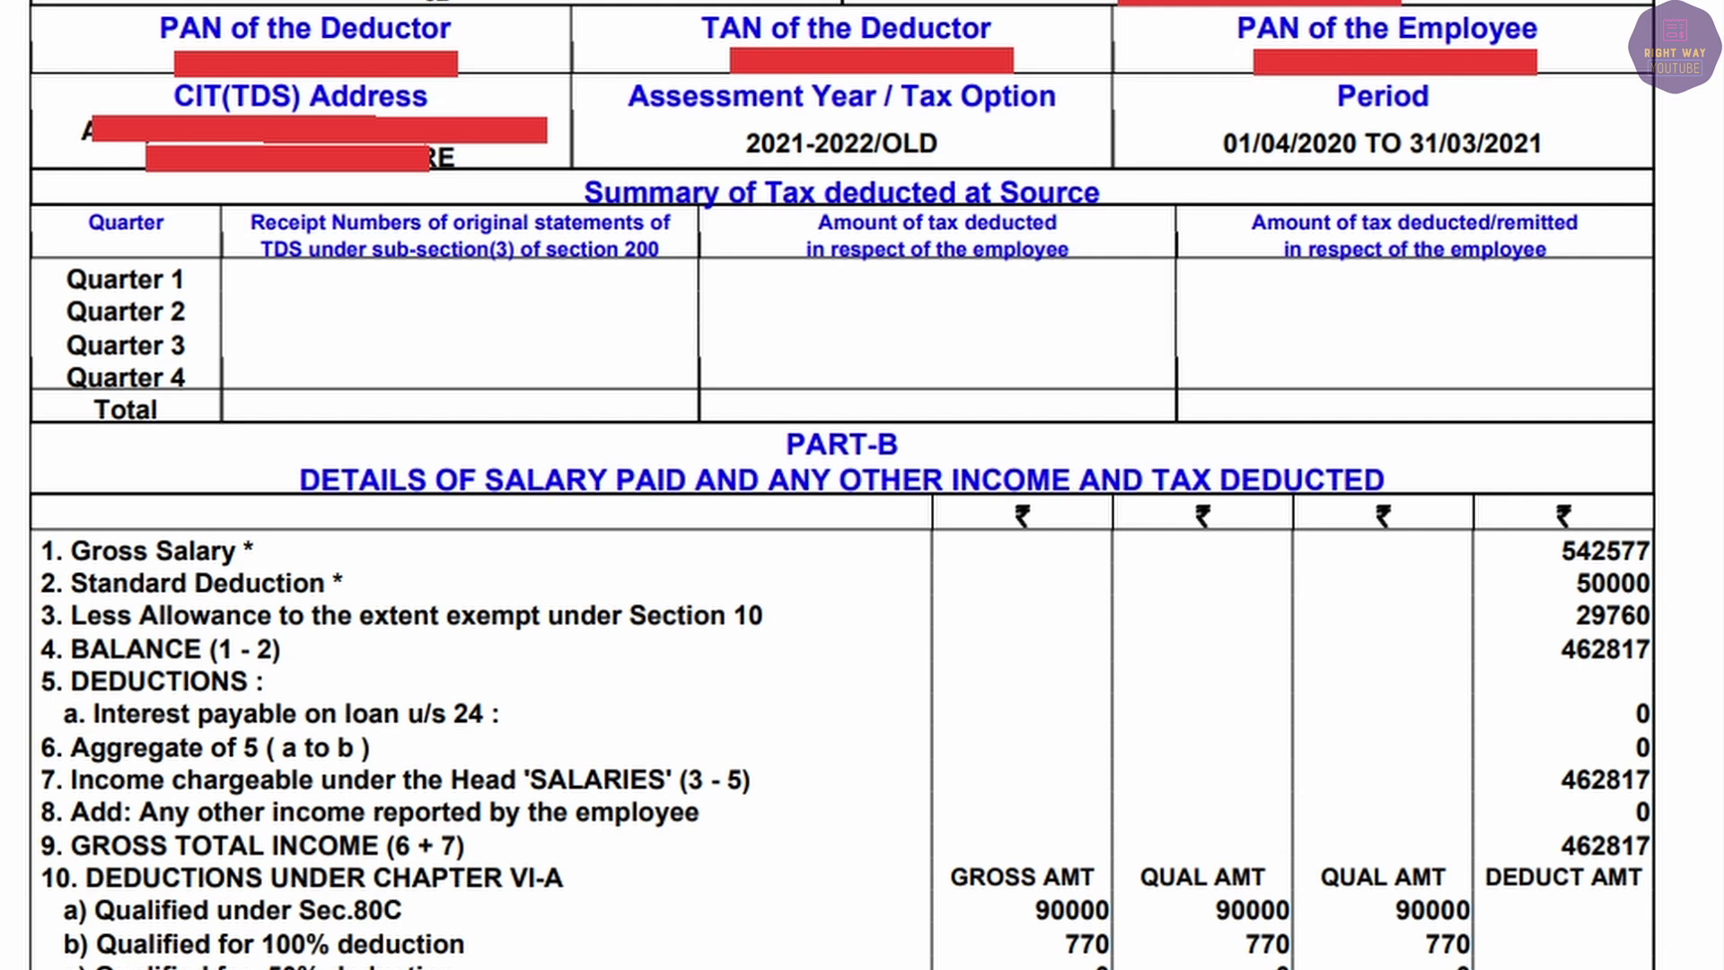
scroll(1586, 841, "down", 6)
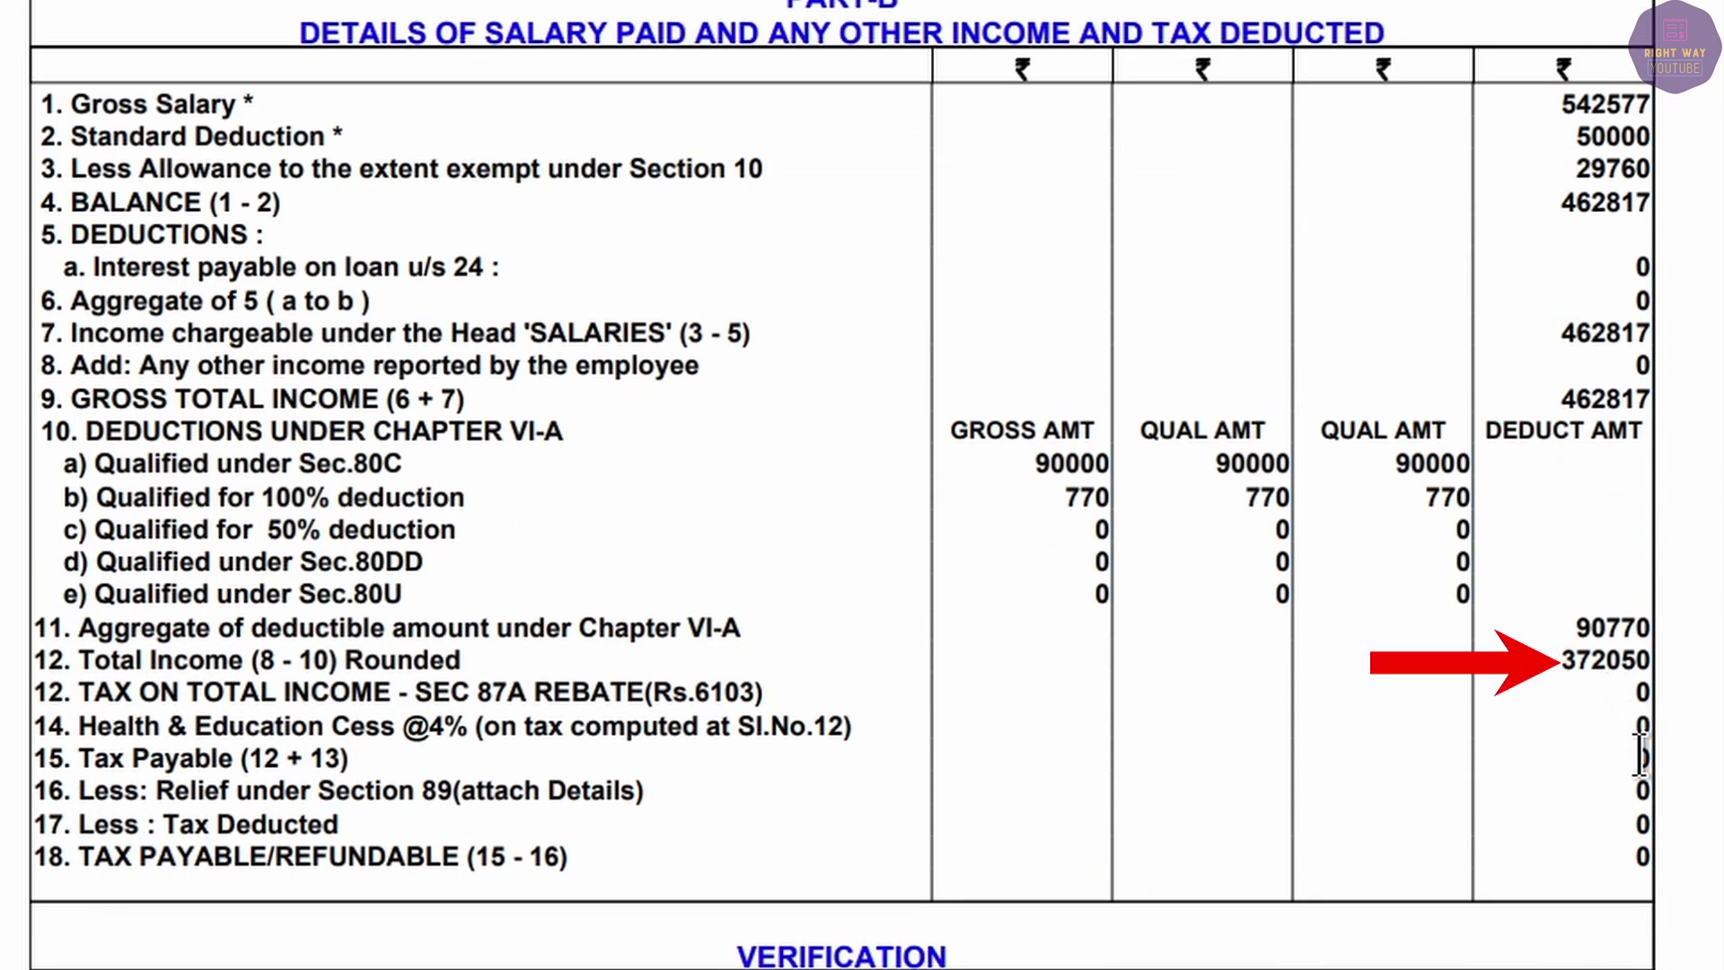
key("alt+Tab")
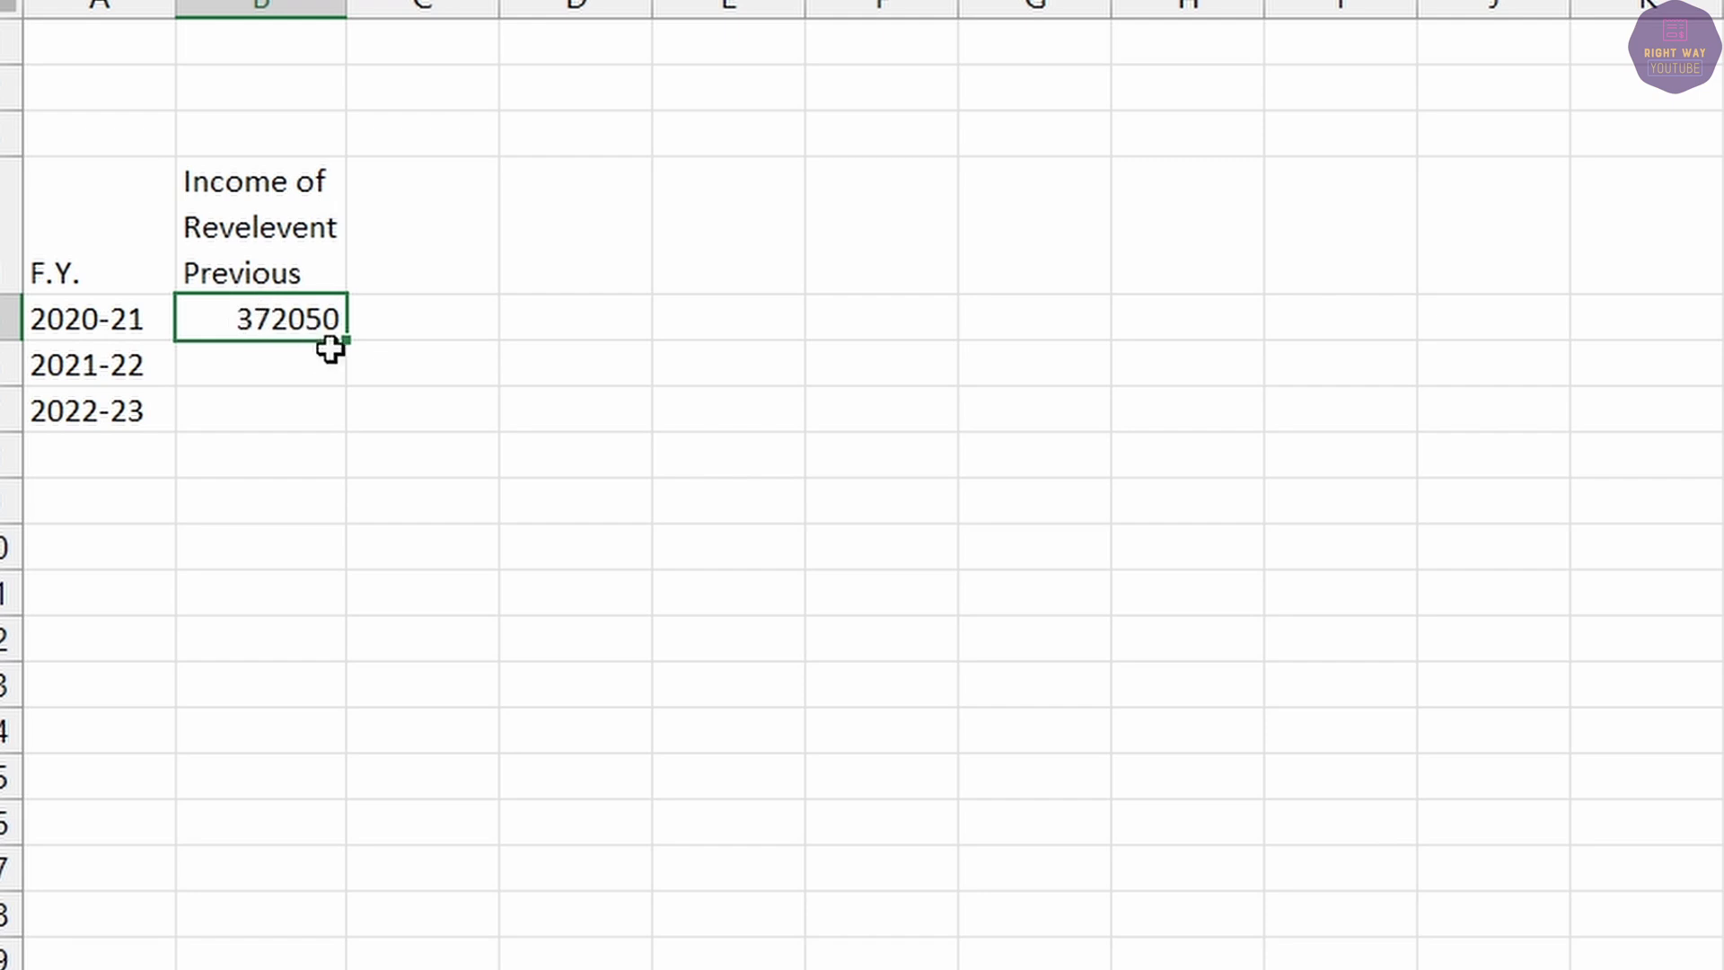
Copy the 2022-23 Form 16's total income, 472510, from the PDF.
left_click(111, 320)
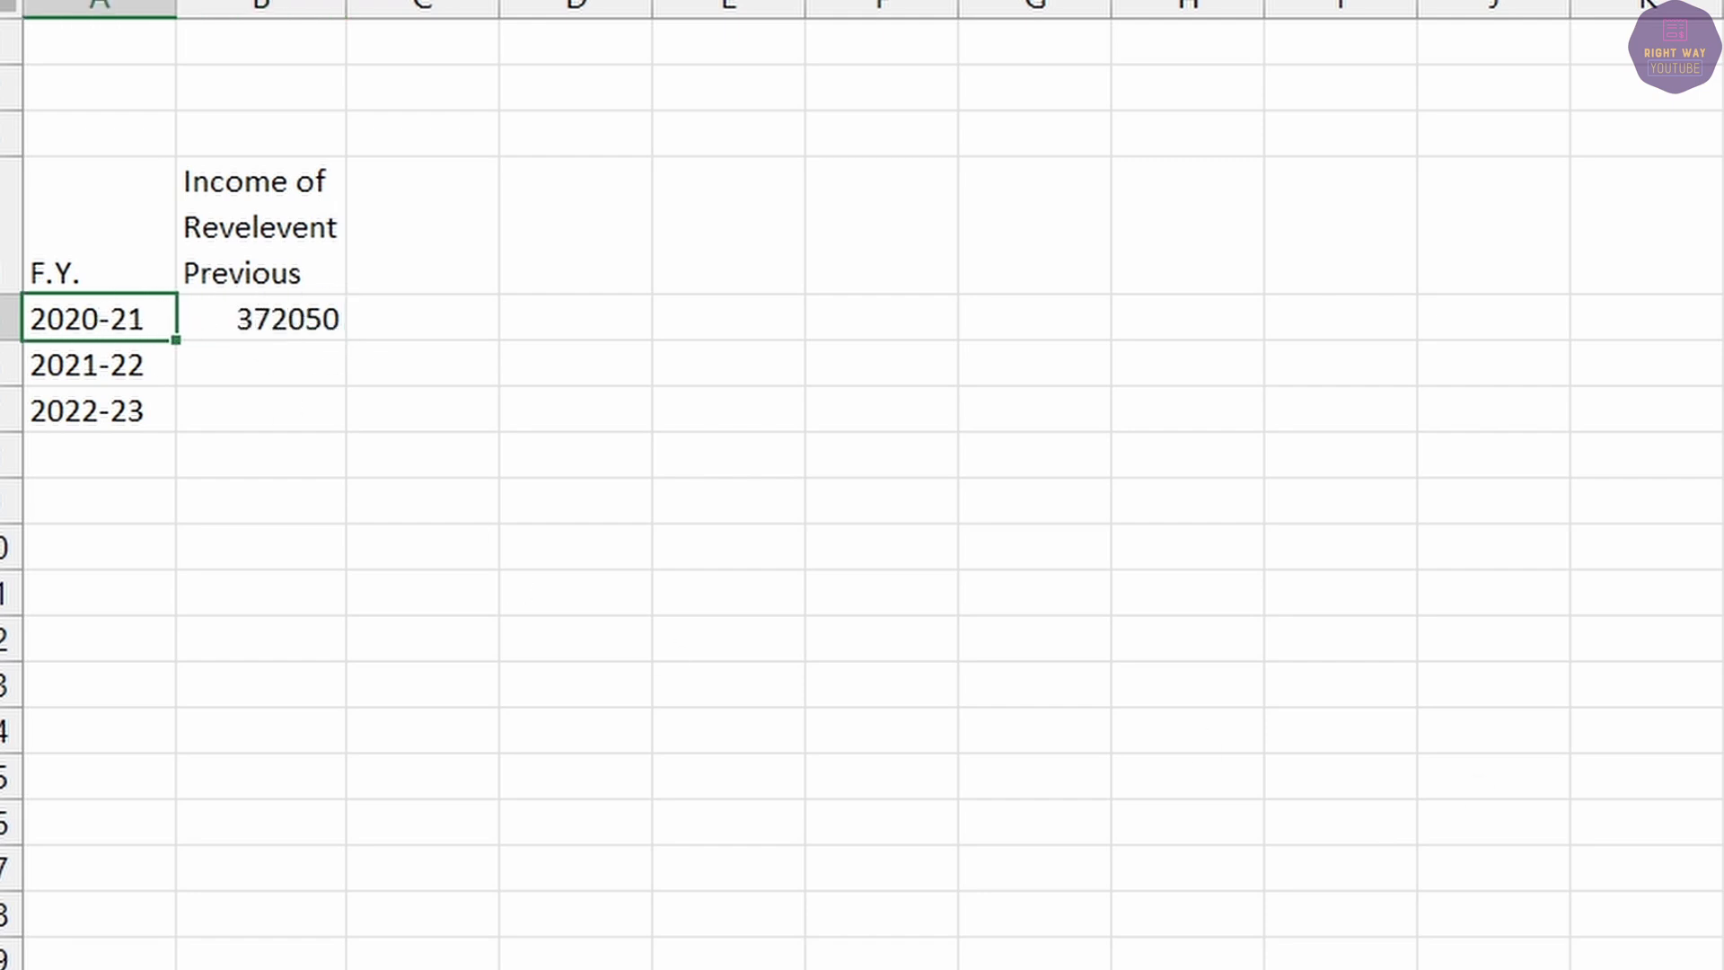
key("alt+Tab")
left_click_drag(1562, 661, 1661, 661)
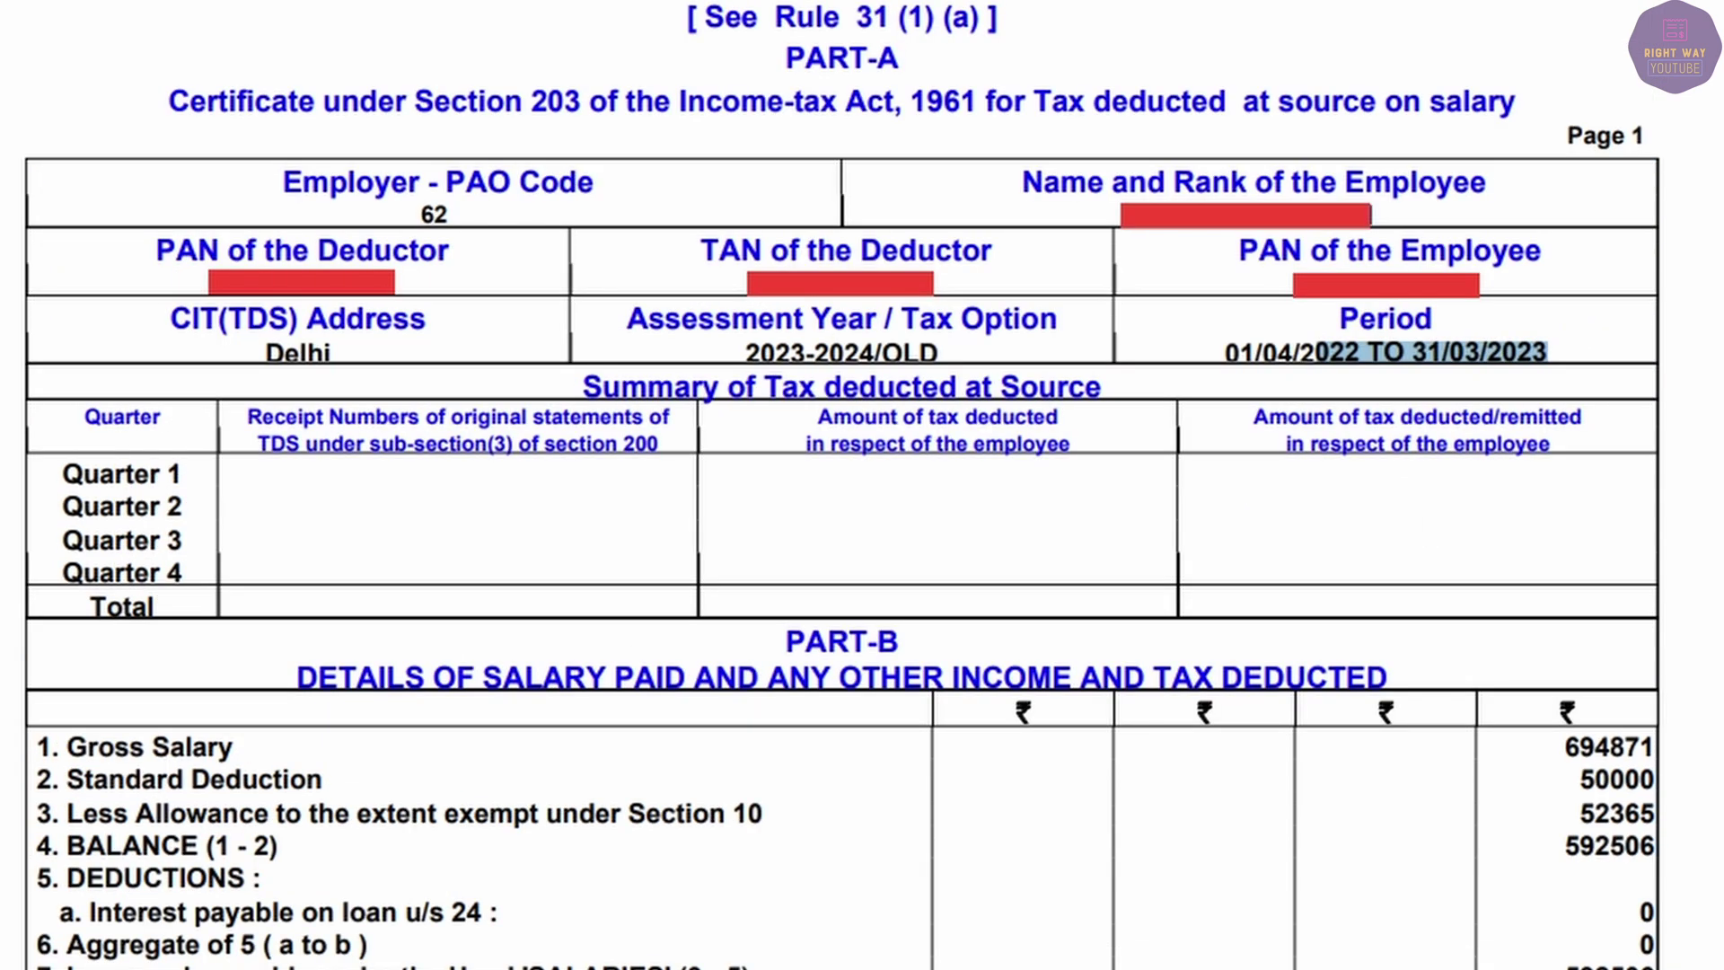
left_click(1431, 801)
scroll(1431, 801, "down", 5)
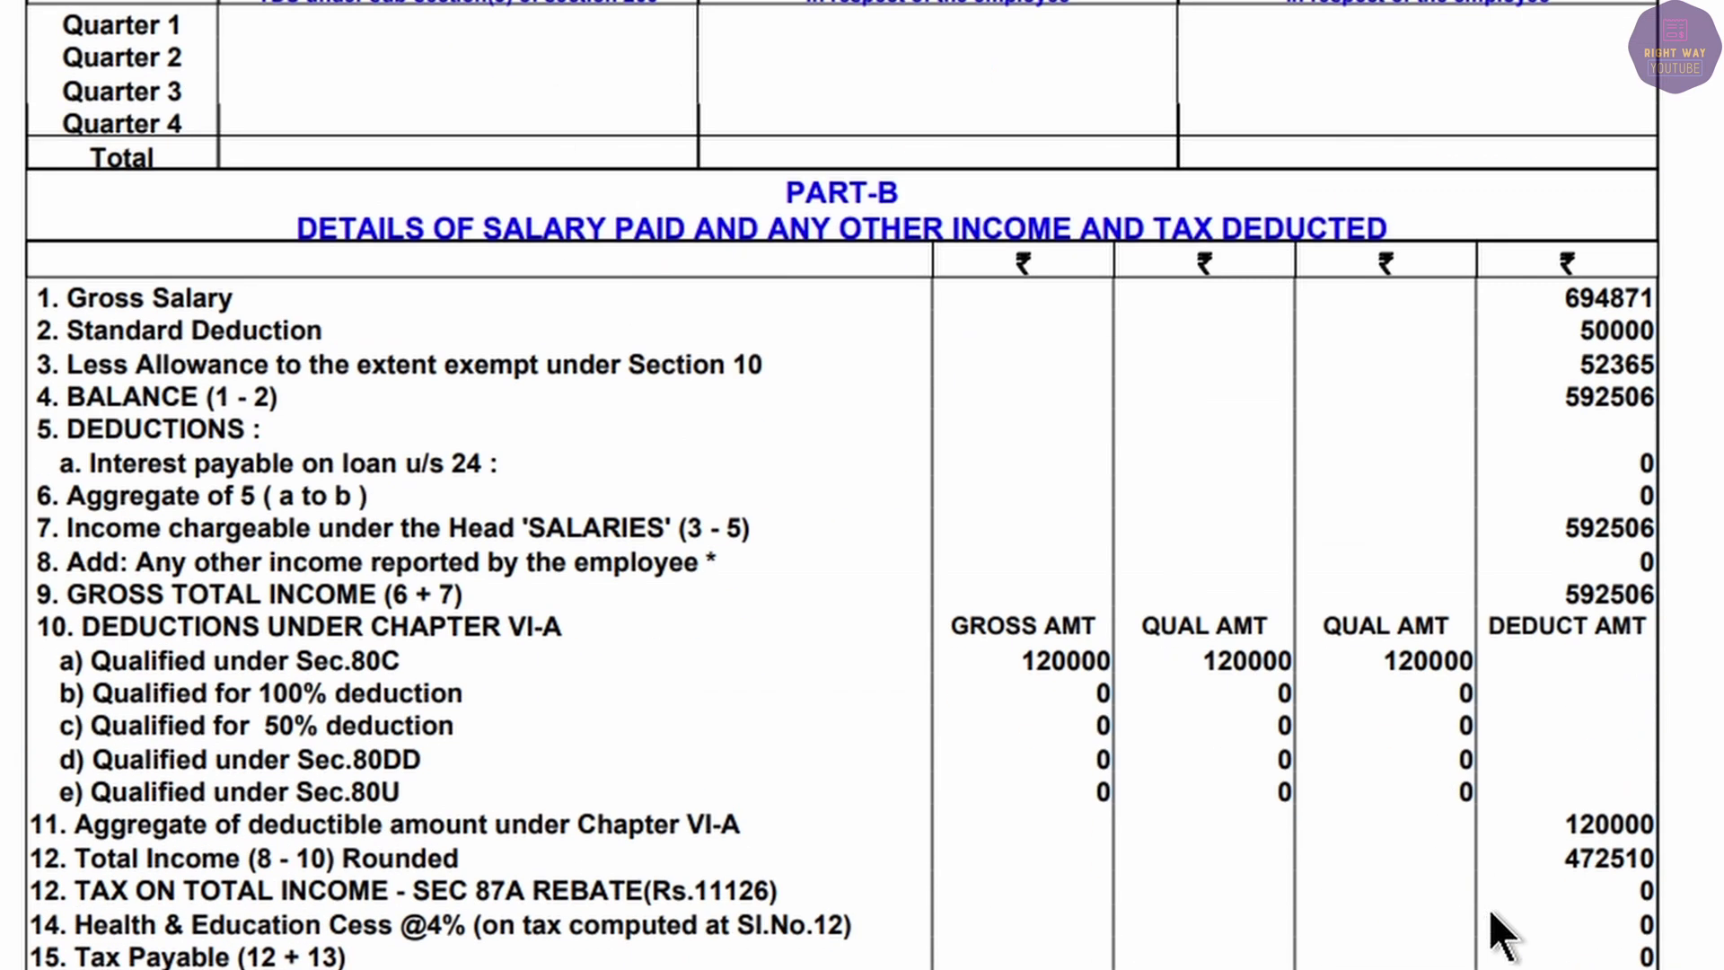
left_click_drag(1544, 860, 1692, 863)
key("ctrl+c")
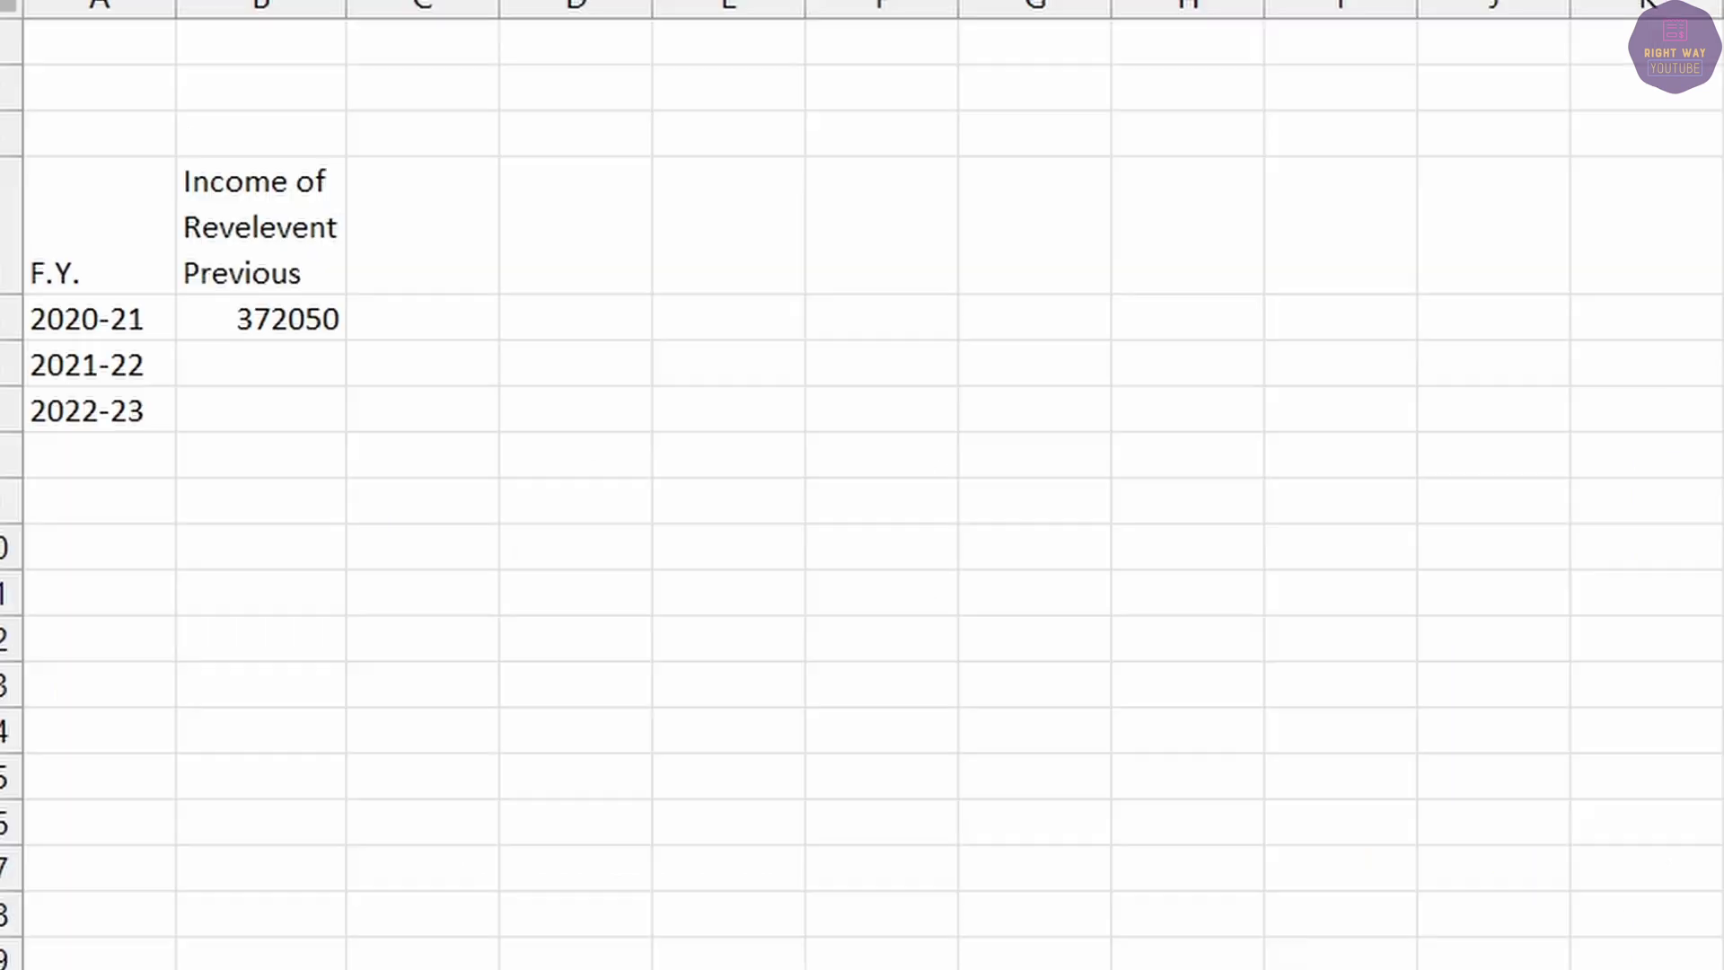
Paste 472510 beside 2022-23, leaving 2021-22 empty, and bring up the e-Filing dashboard.
left_click(310, 366)
double_click(293, 407)
key("ctrl+v")
key("Tab")
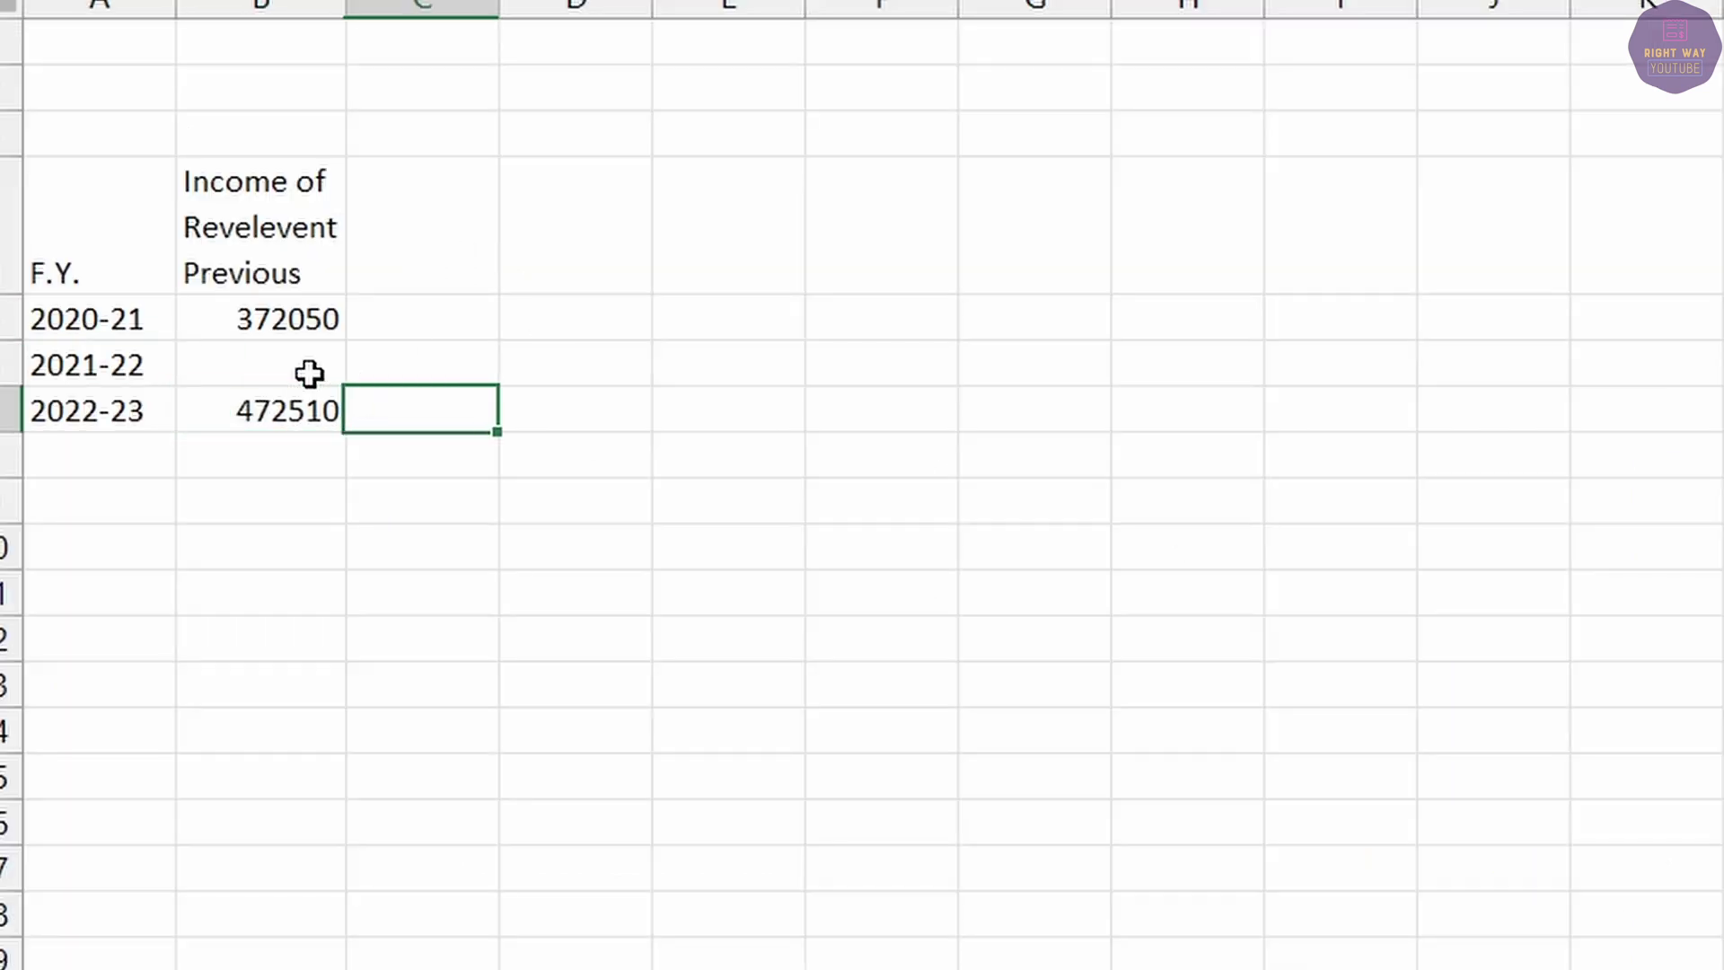
left_click(254, 365)
left_click(266, 309)
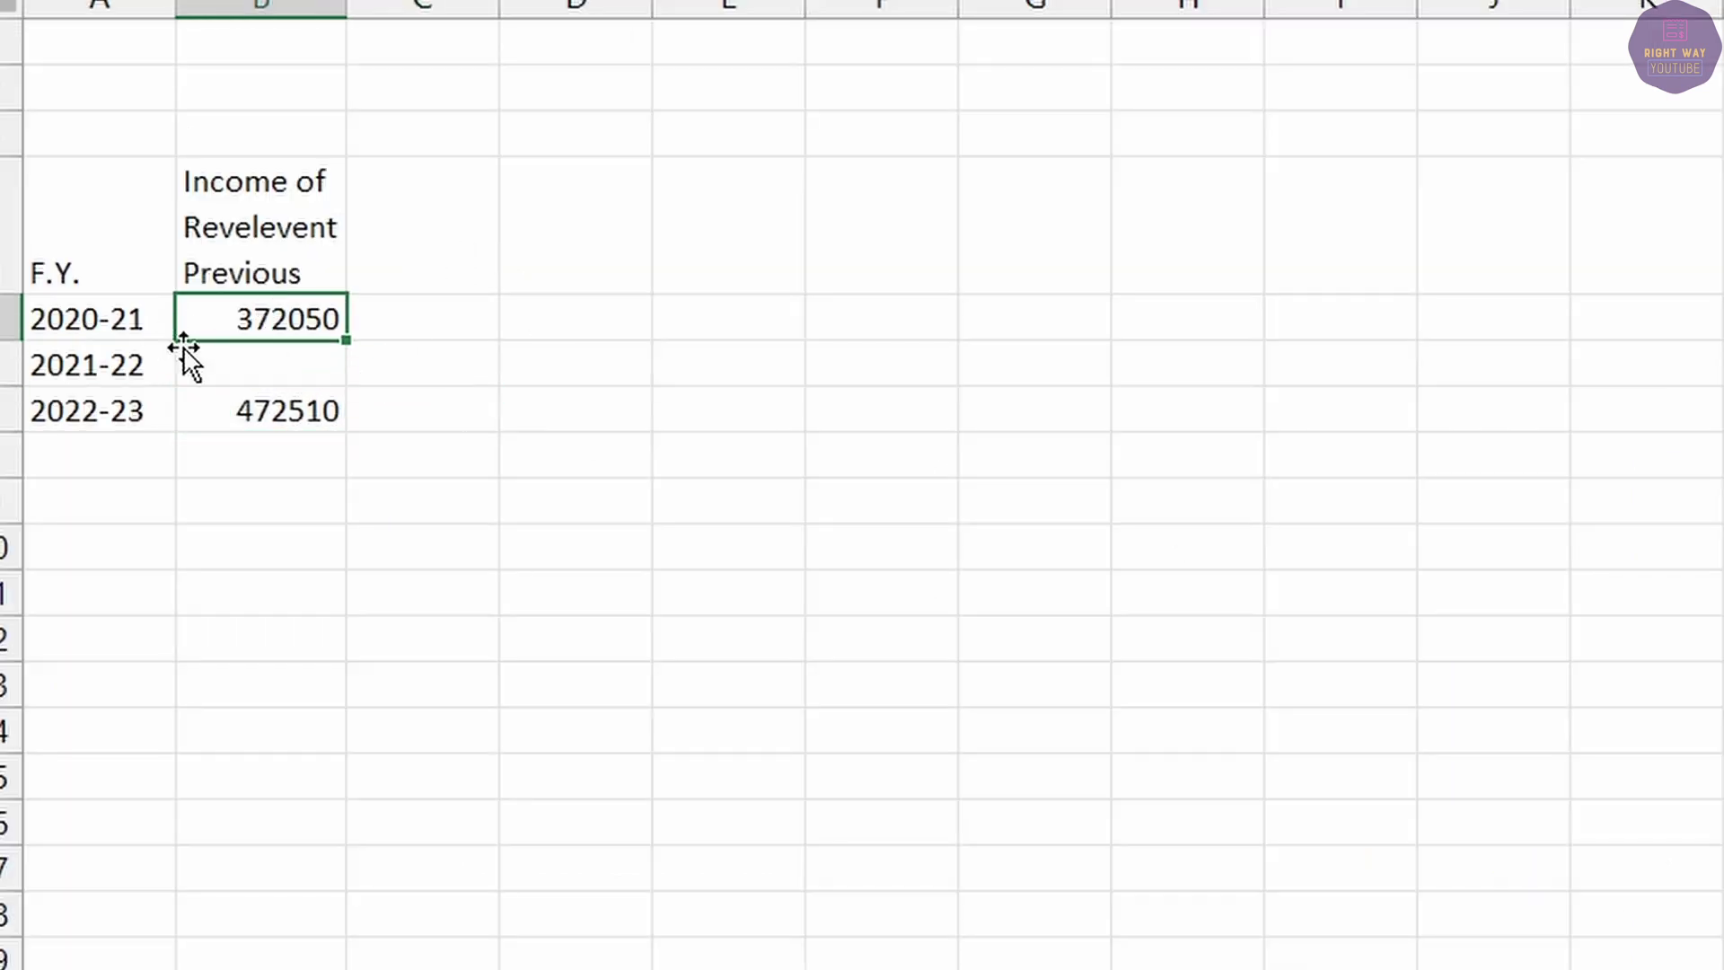
left_click(231, 373)
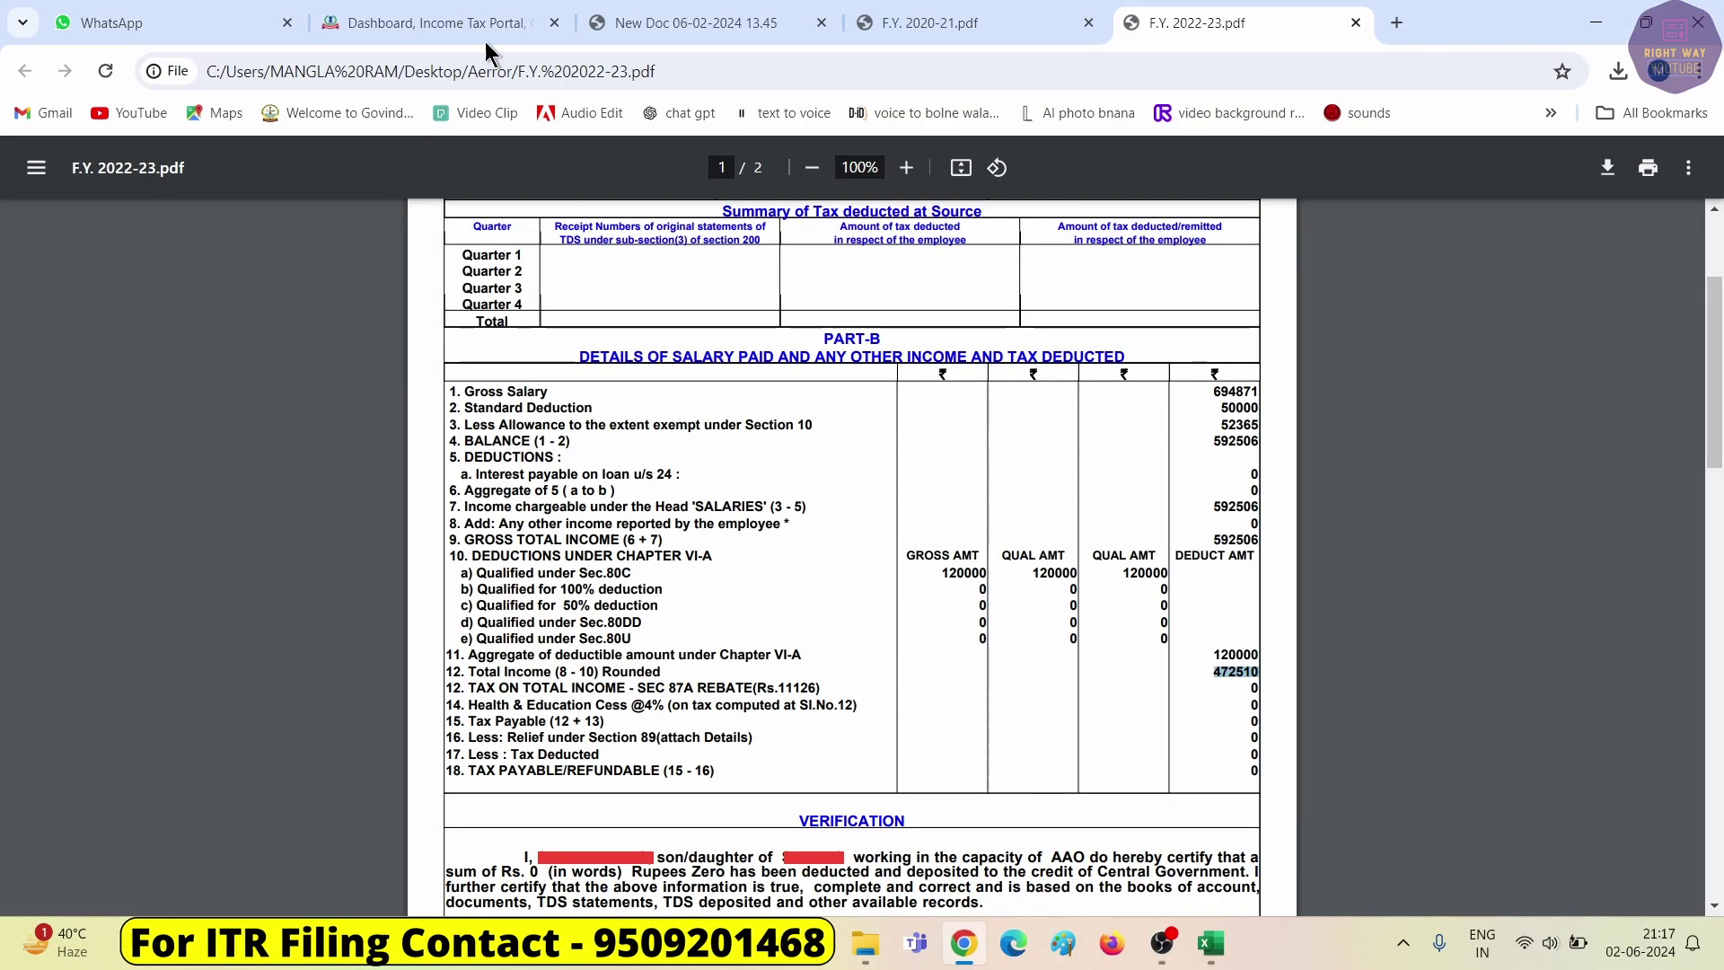
left_click(429, 13)
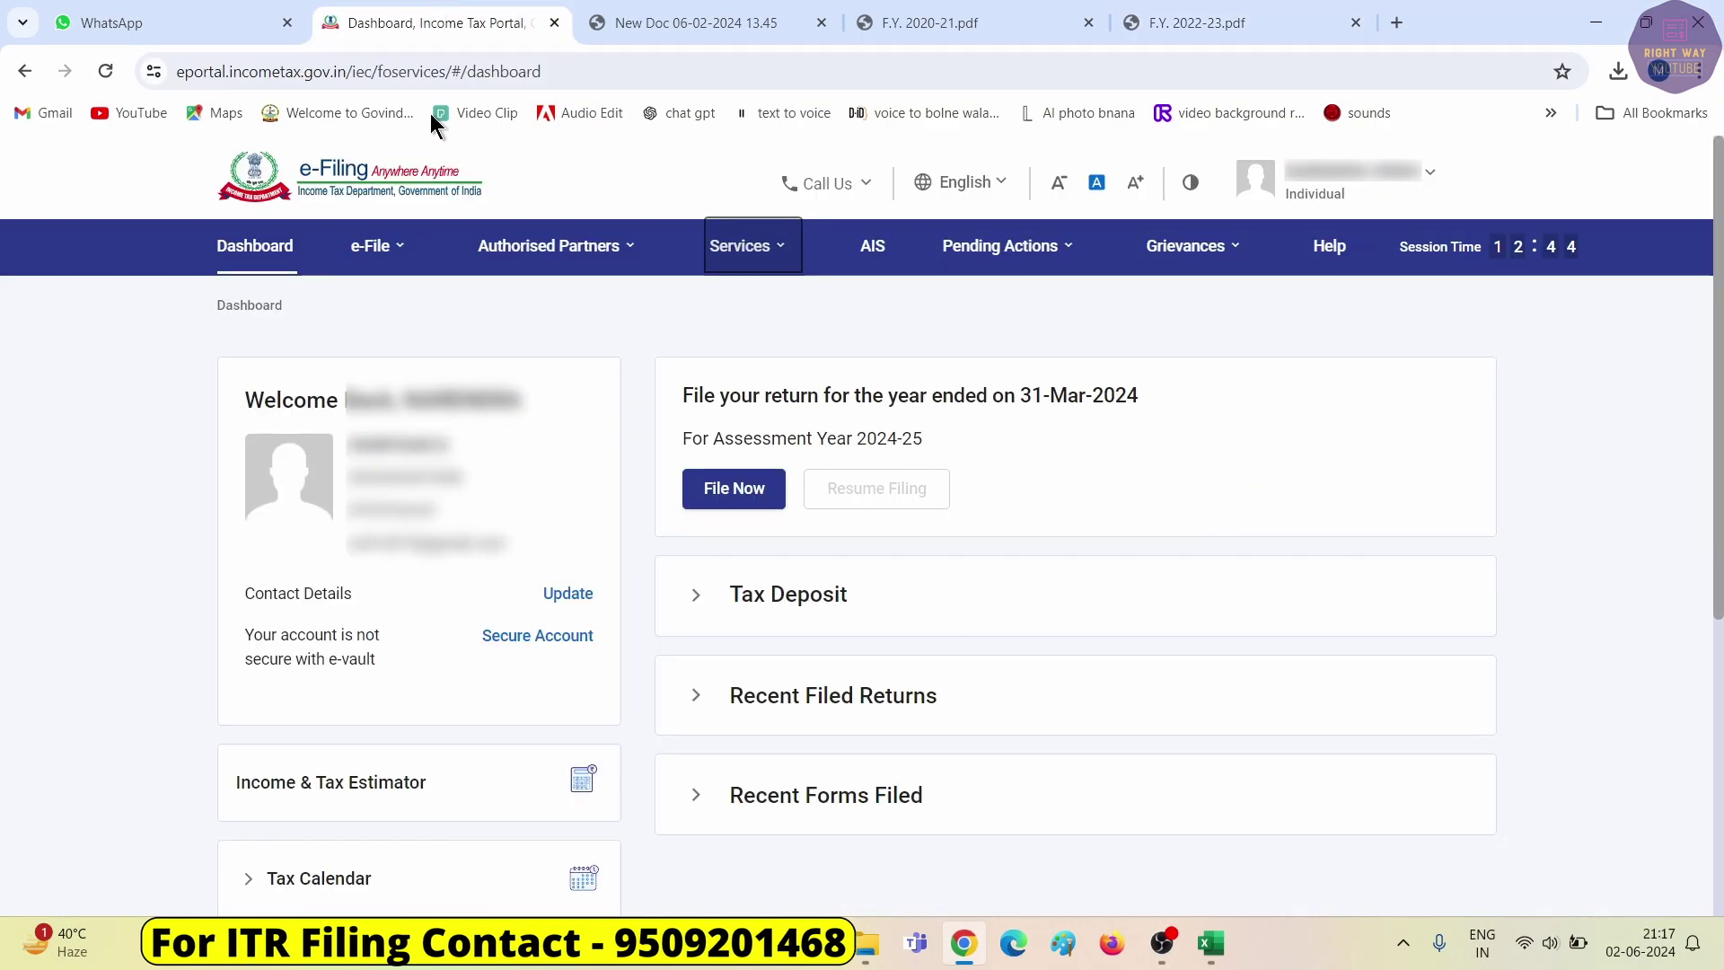
Go from the e-Filing portal through the TDS-CPC redirect to the TRACES Form 26AS page.
left_click(377, 245)
mouse_move(471, 300)
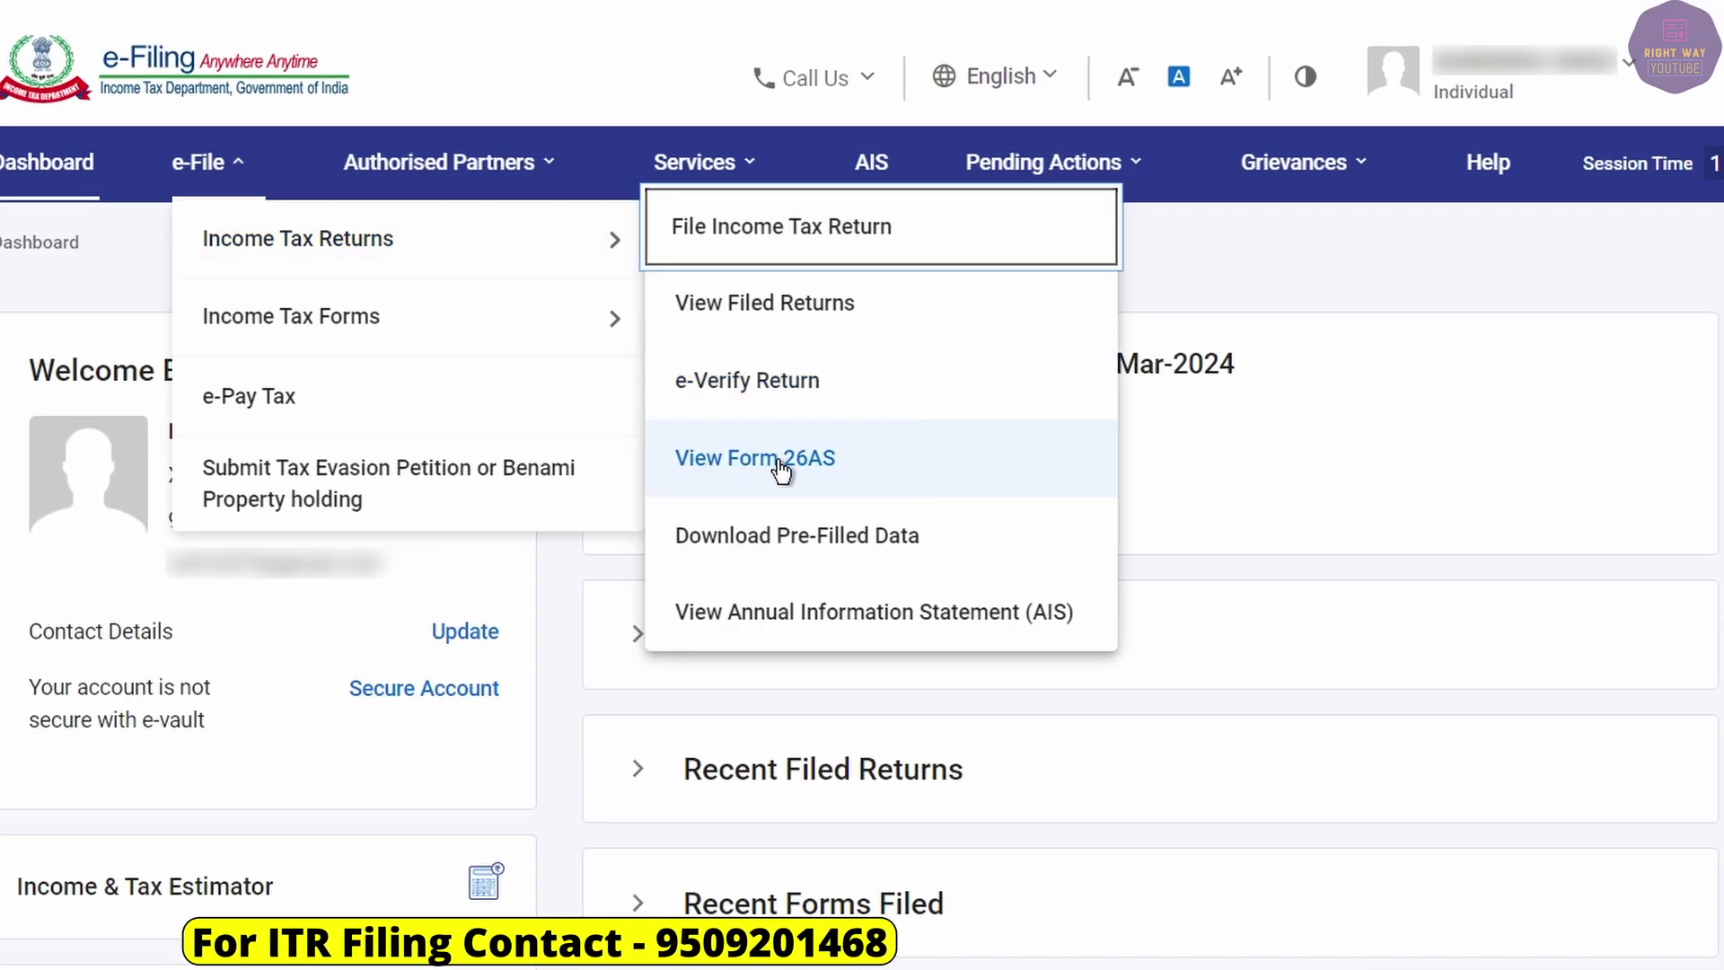
left_click(799, 476)
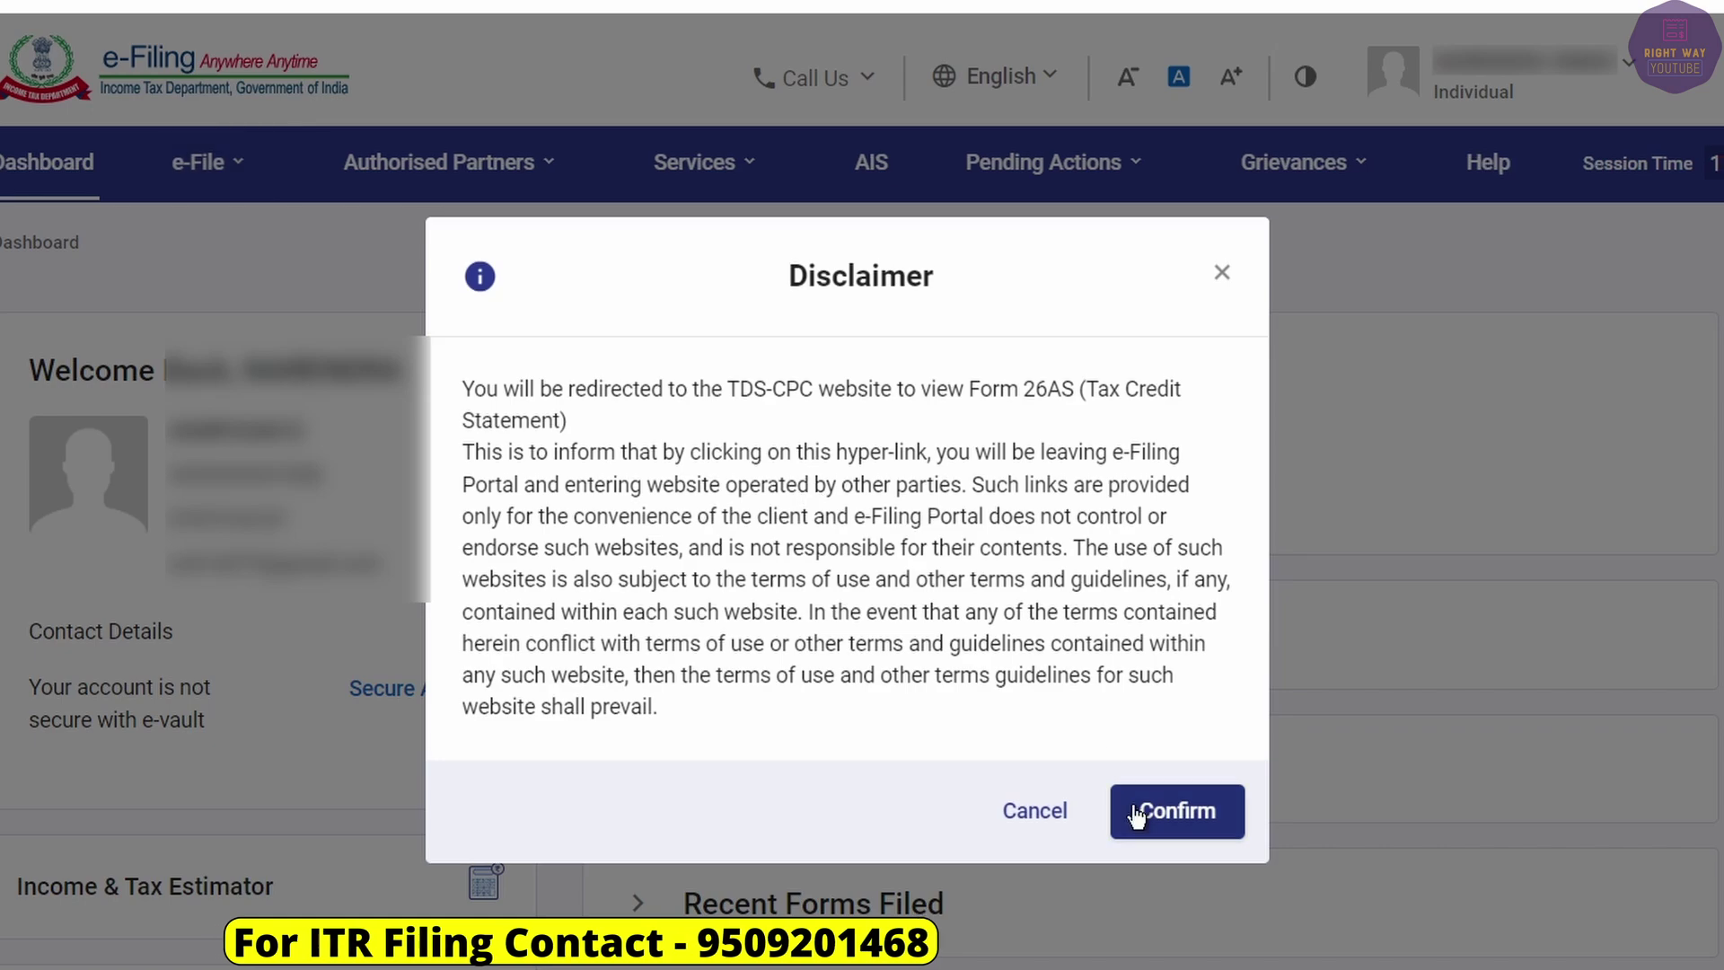
left_click(1147, 808)
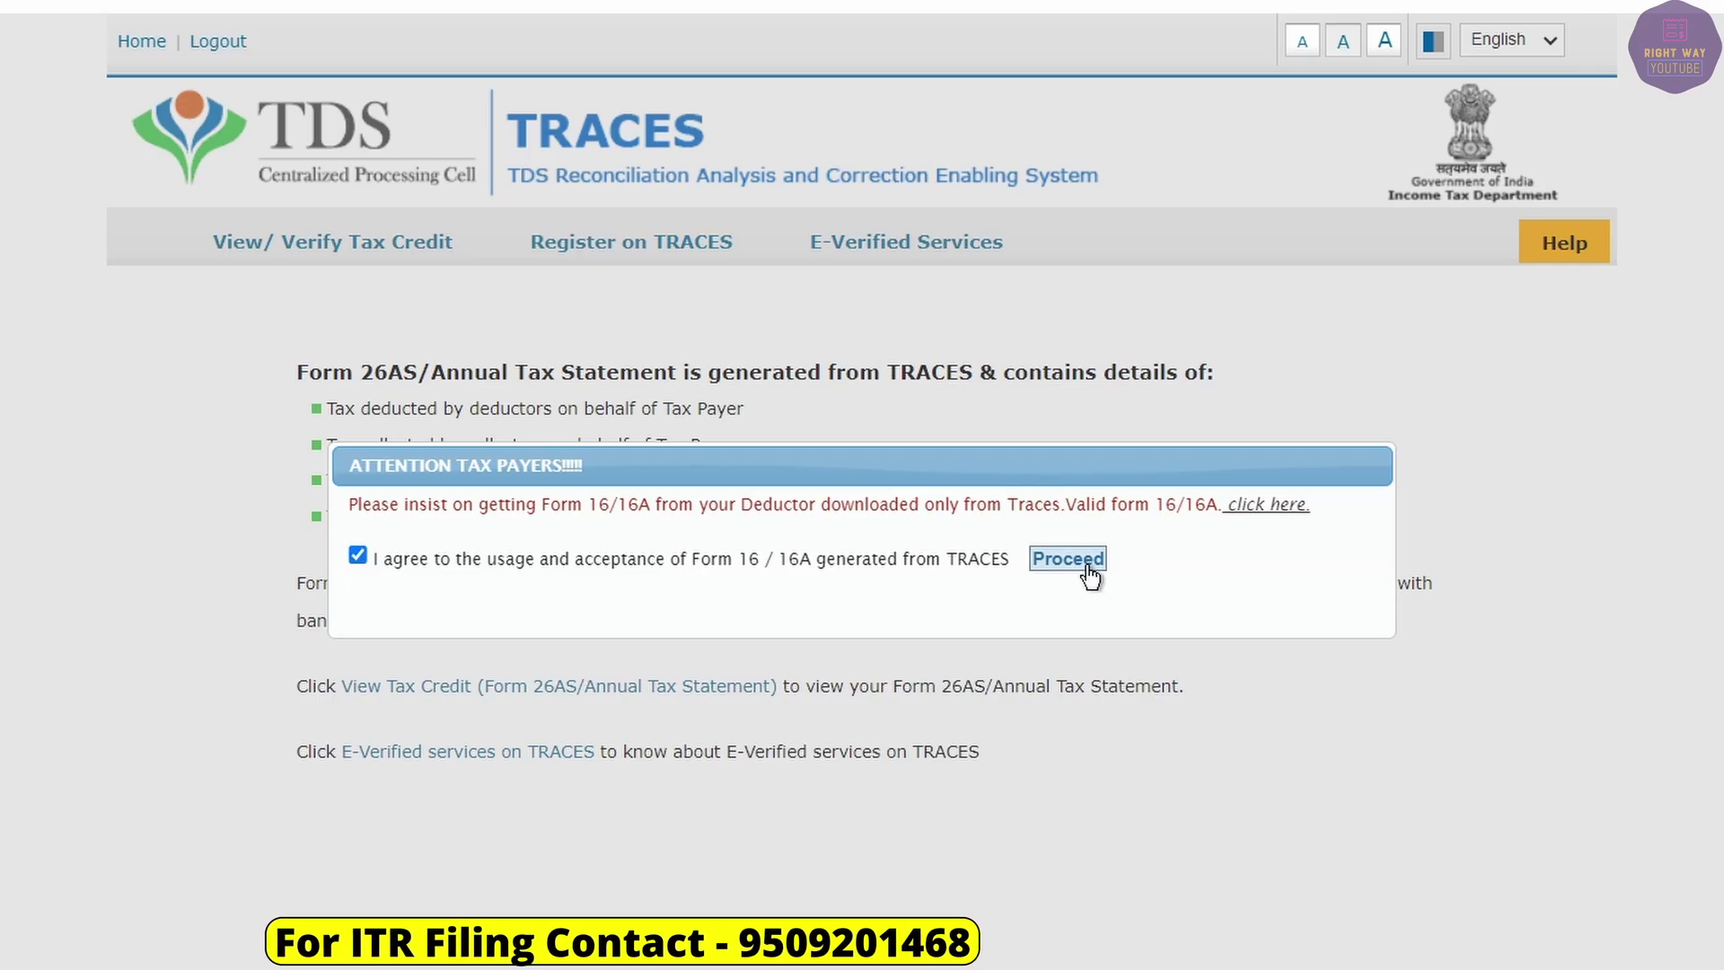
left_click(1086, 456)
left_click(386, 691)
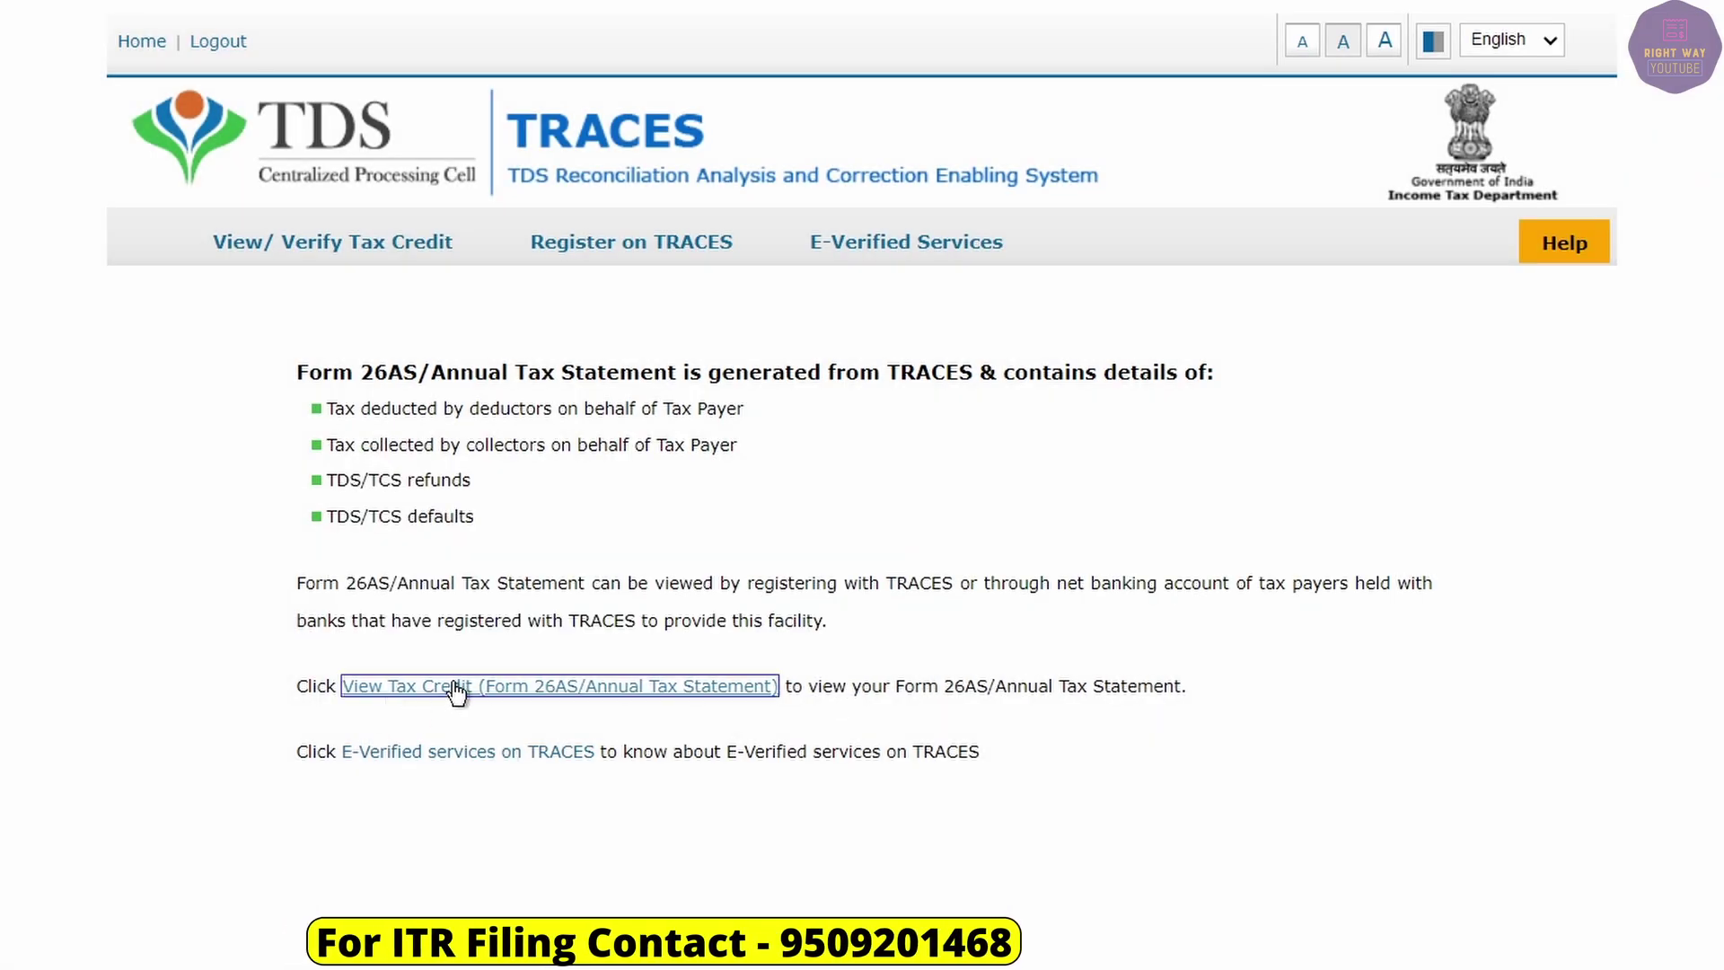
View Form 26AS for assessment year 2022-23 as HTML, showing 363,532.00 paid/credited.
left_click(954, 395)
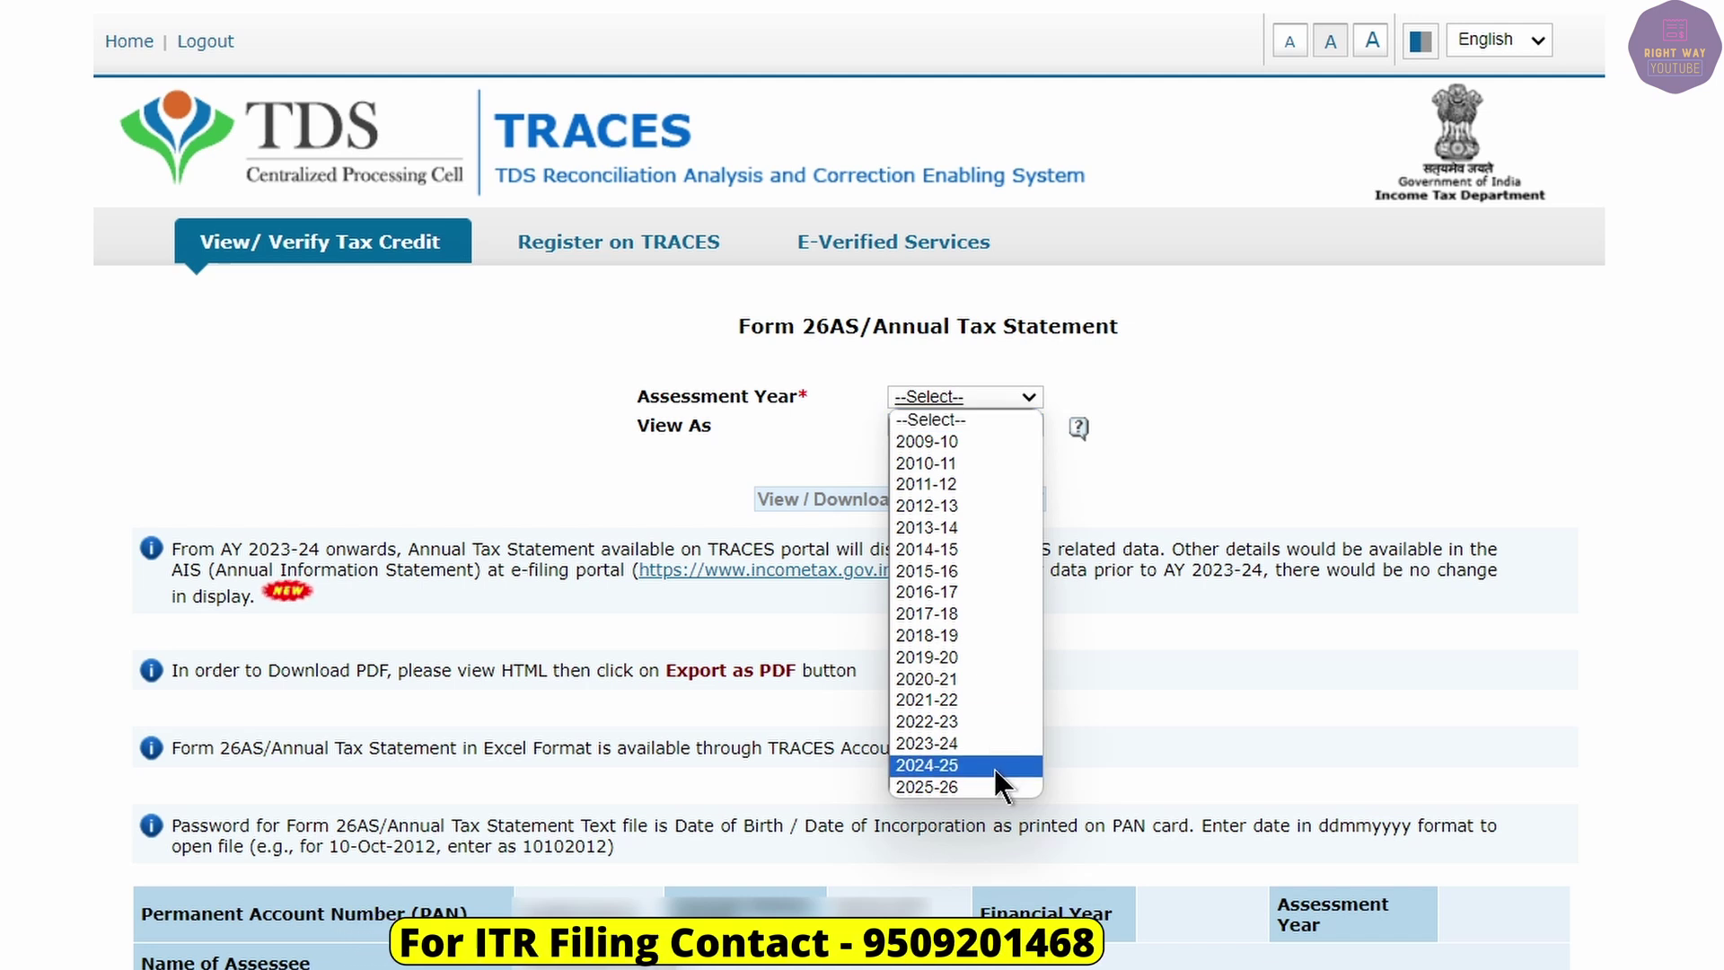
left_click(1189, 460)
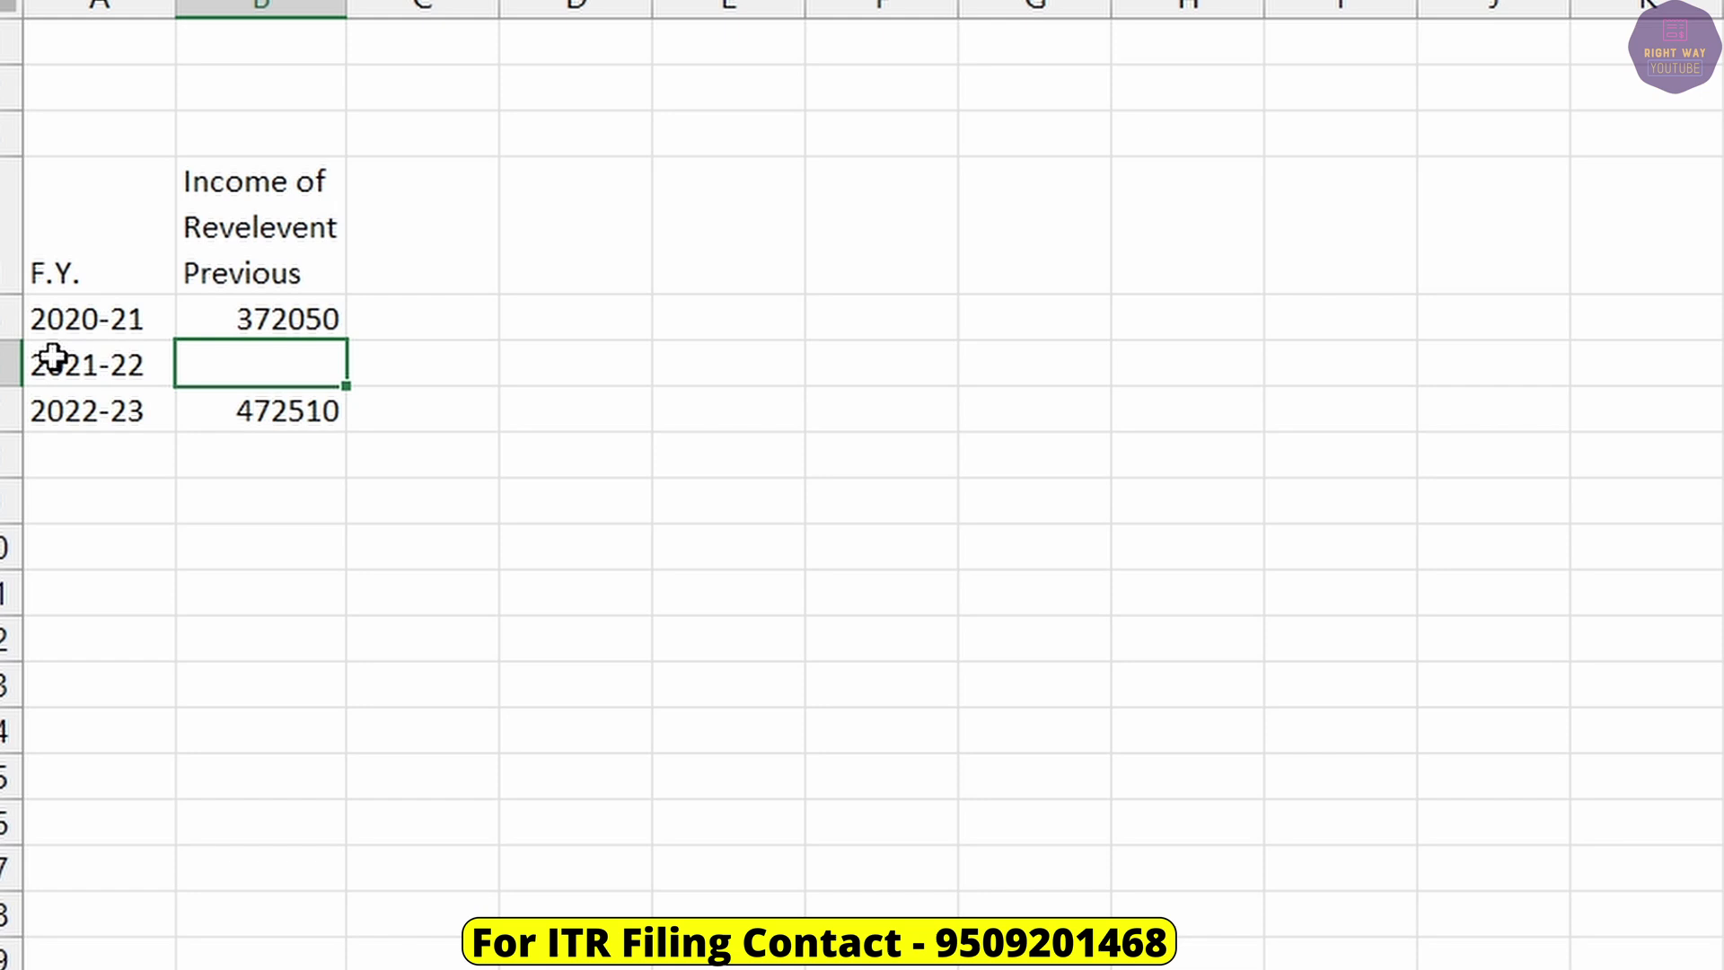
left_click(63, 359)
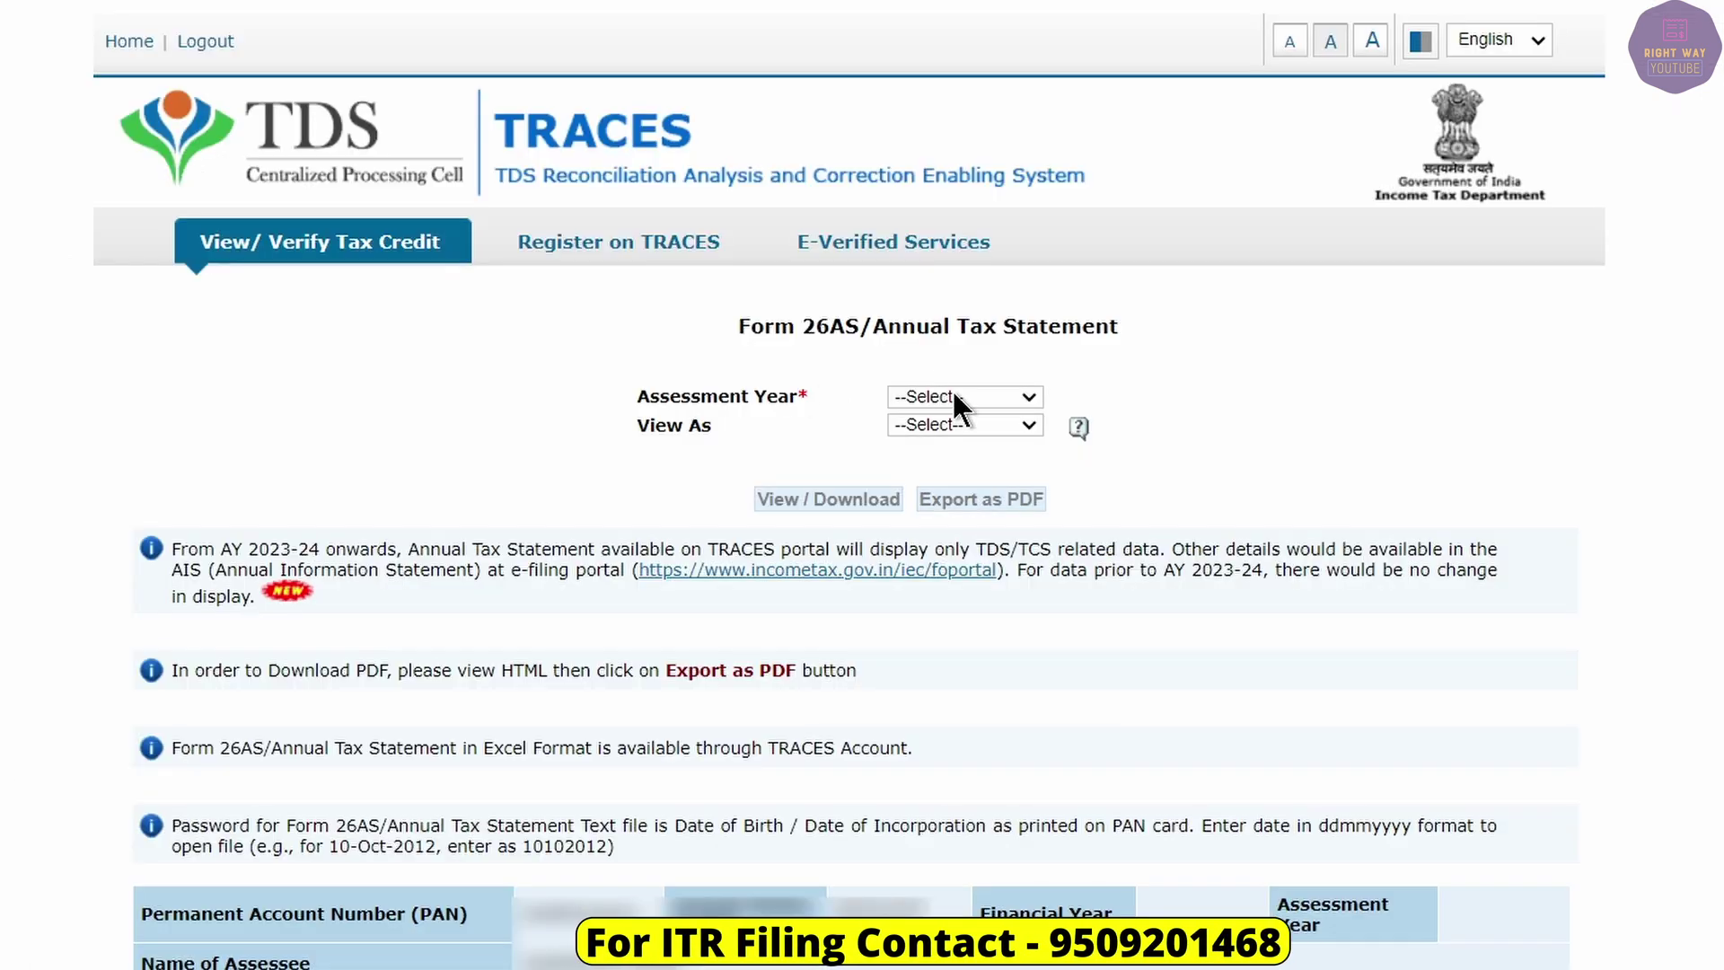
left_click(953, 395)
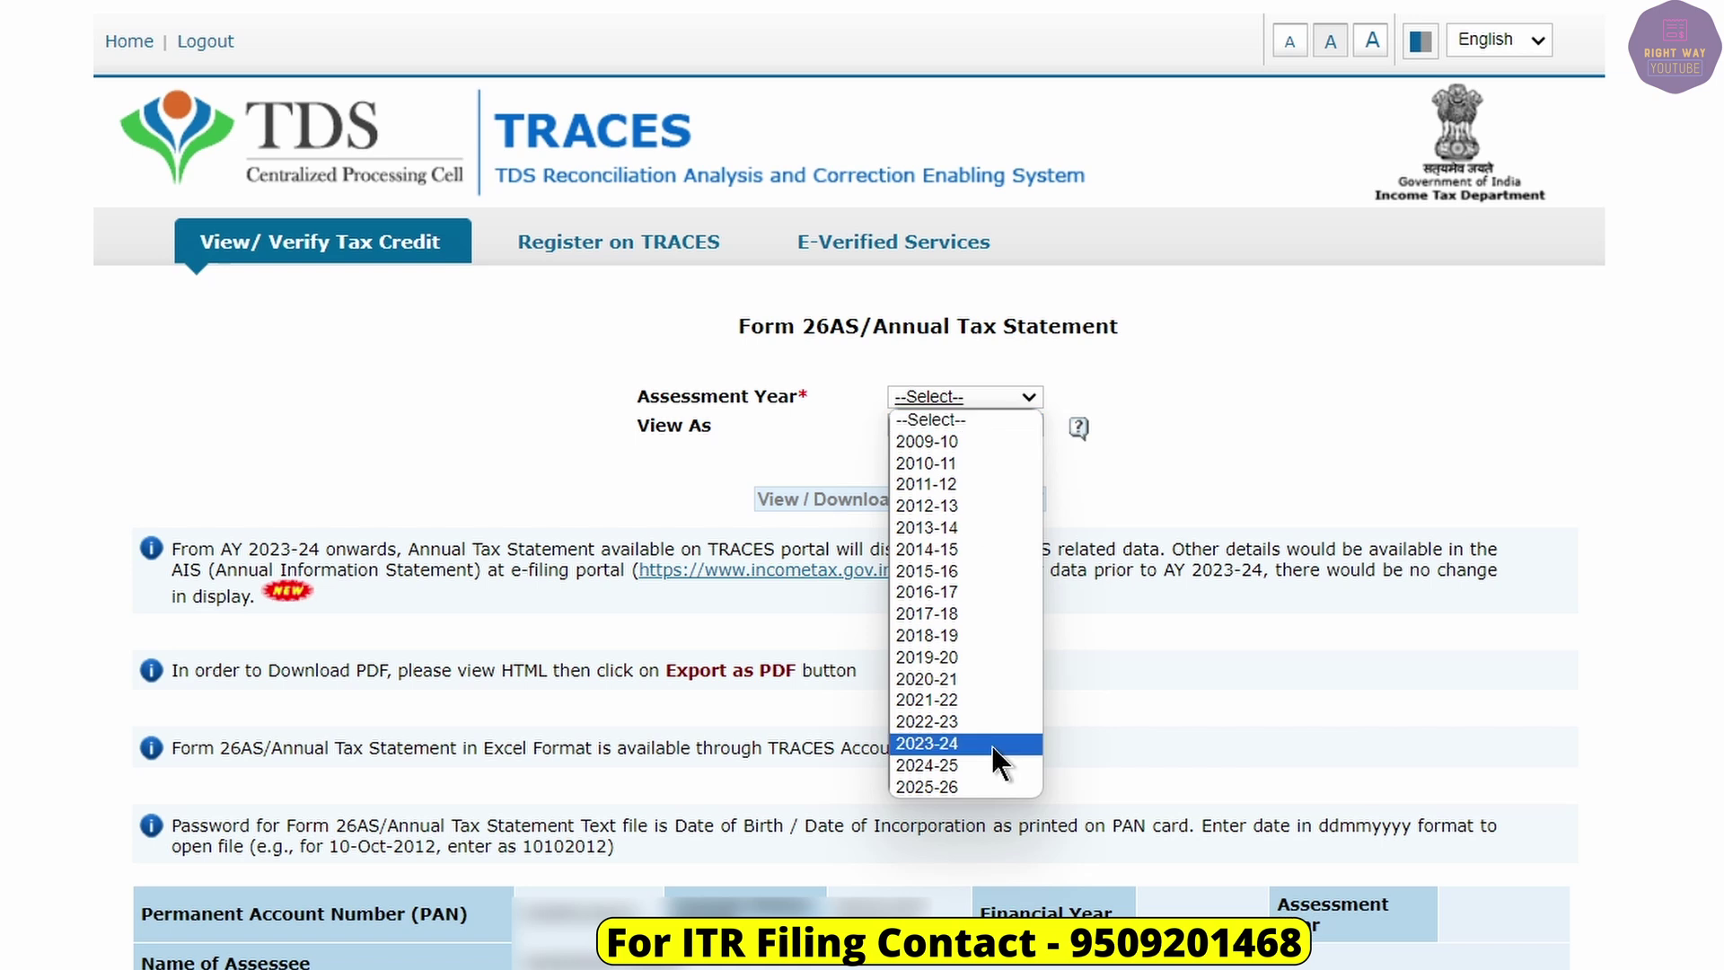
left_click(976, 722)
left_click(930, 428)
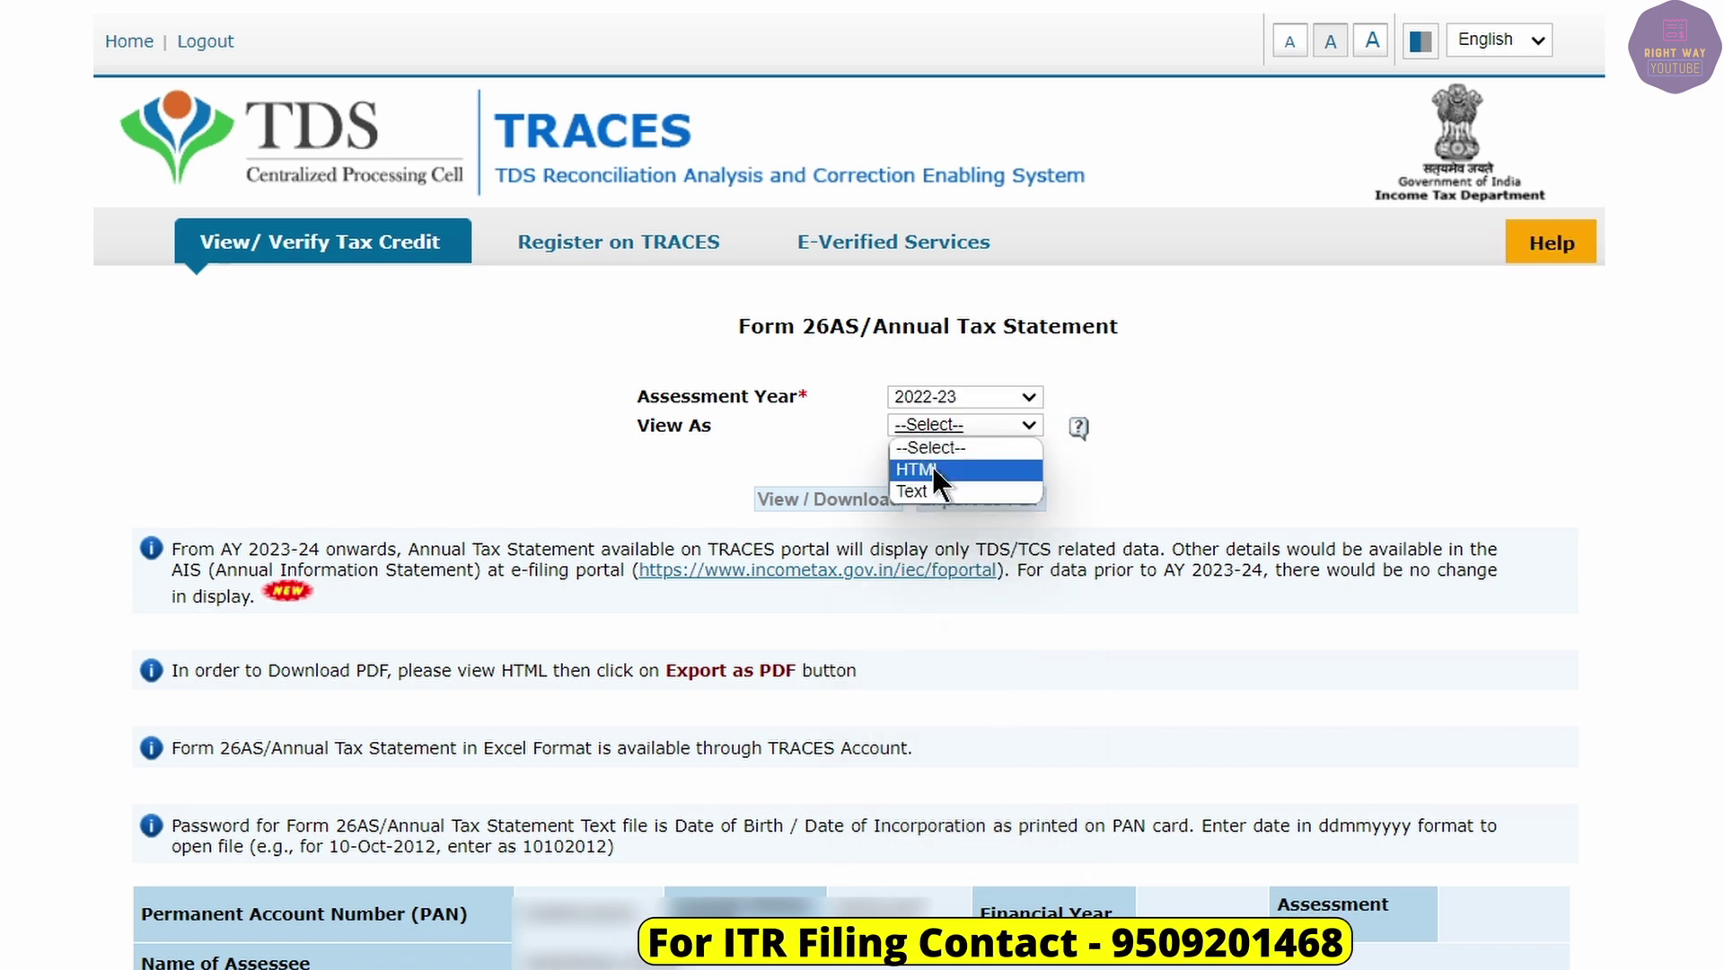
left_click(932, 468)
left_click(834, 498)
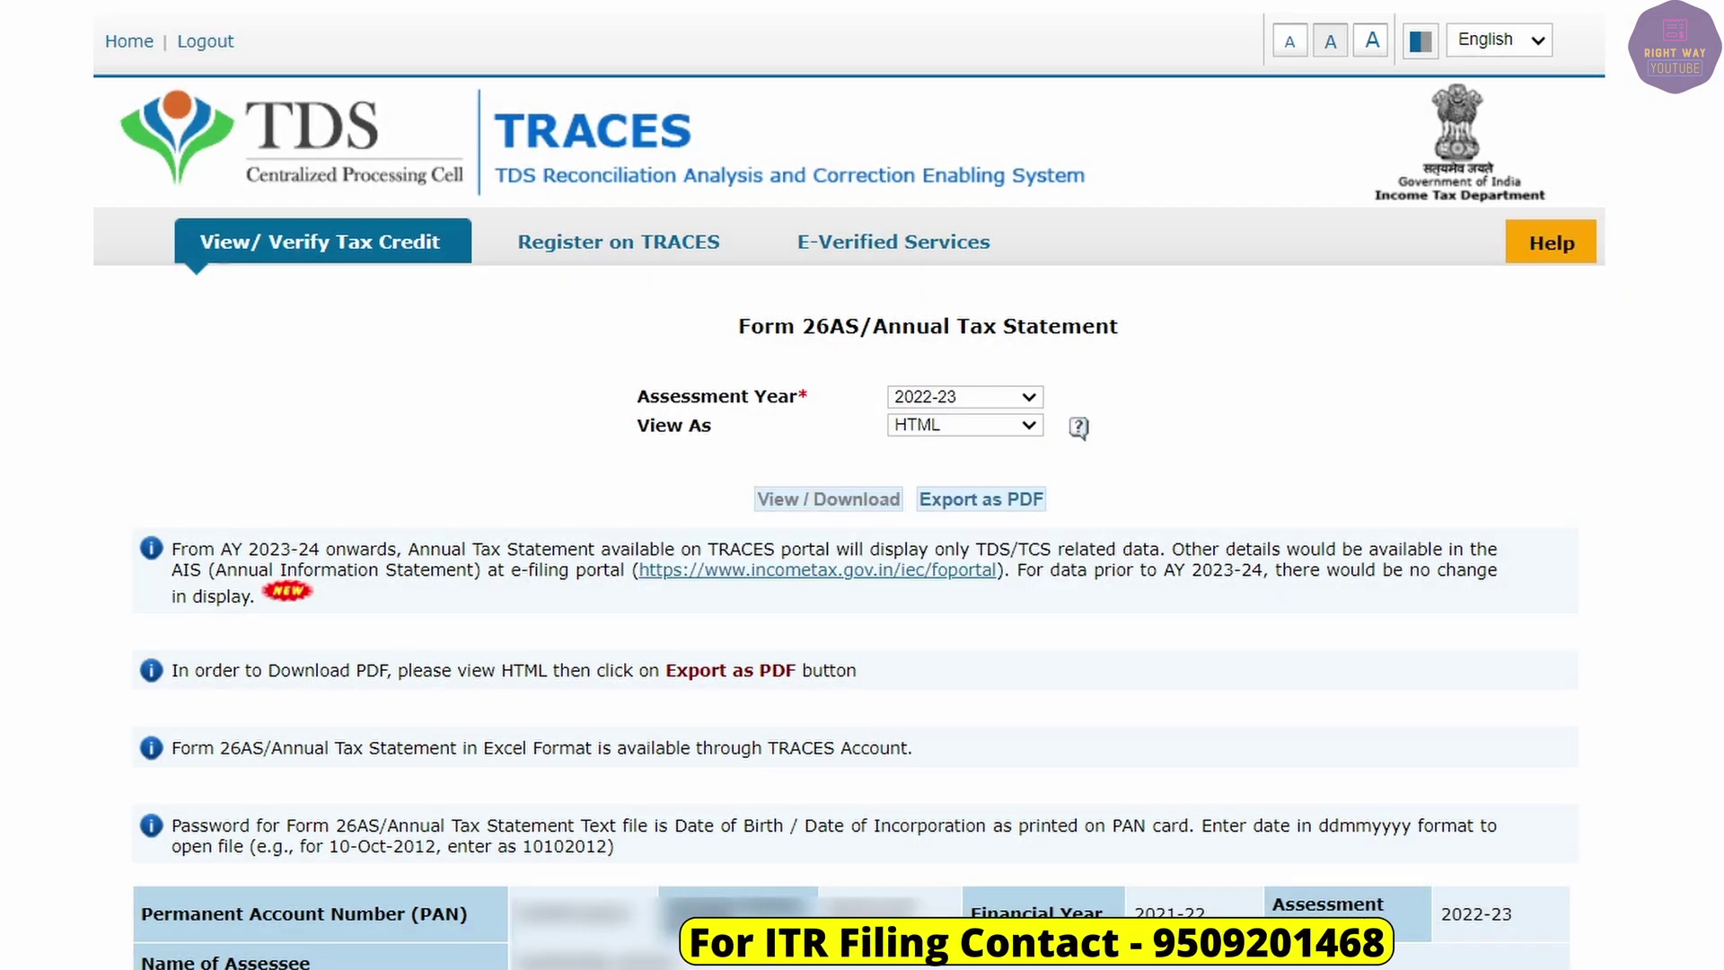
scroll(1339, 418, "down", 8)
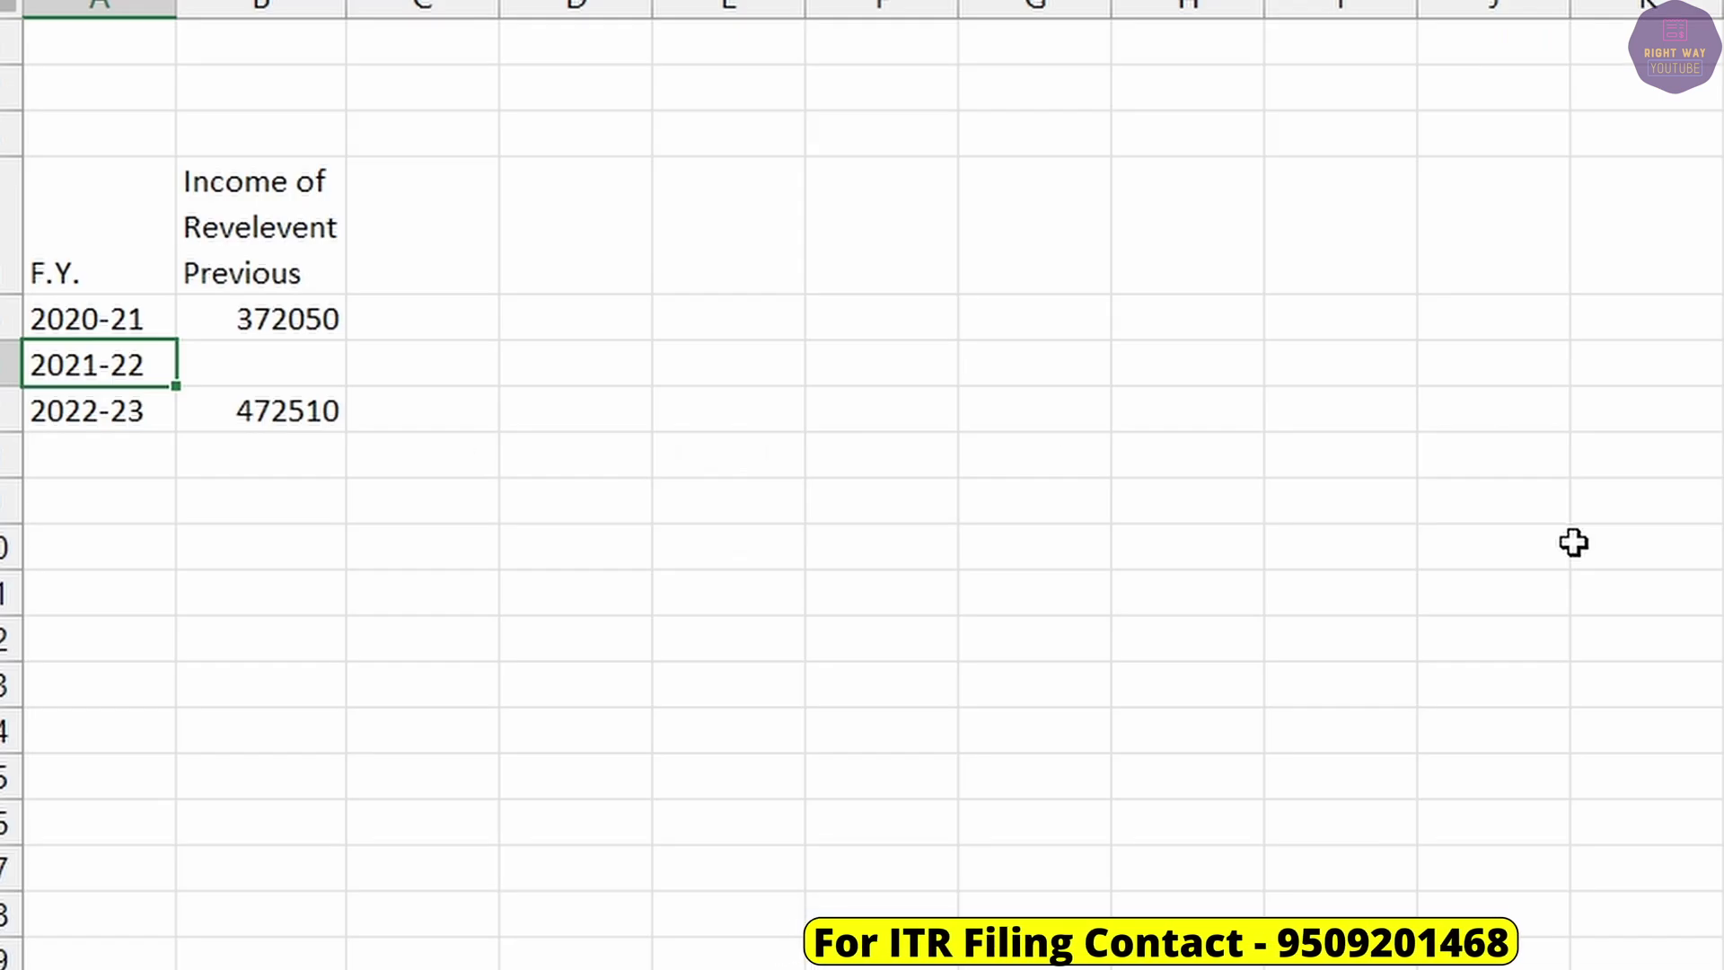
Enter 363532 as the 2021-22 income in the sheet.
key("Tab")
type("363532")
key("Tab")
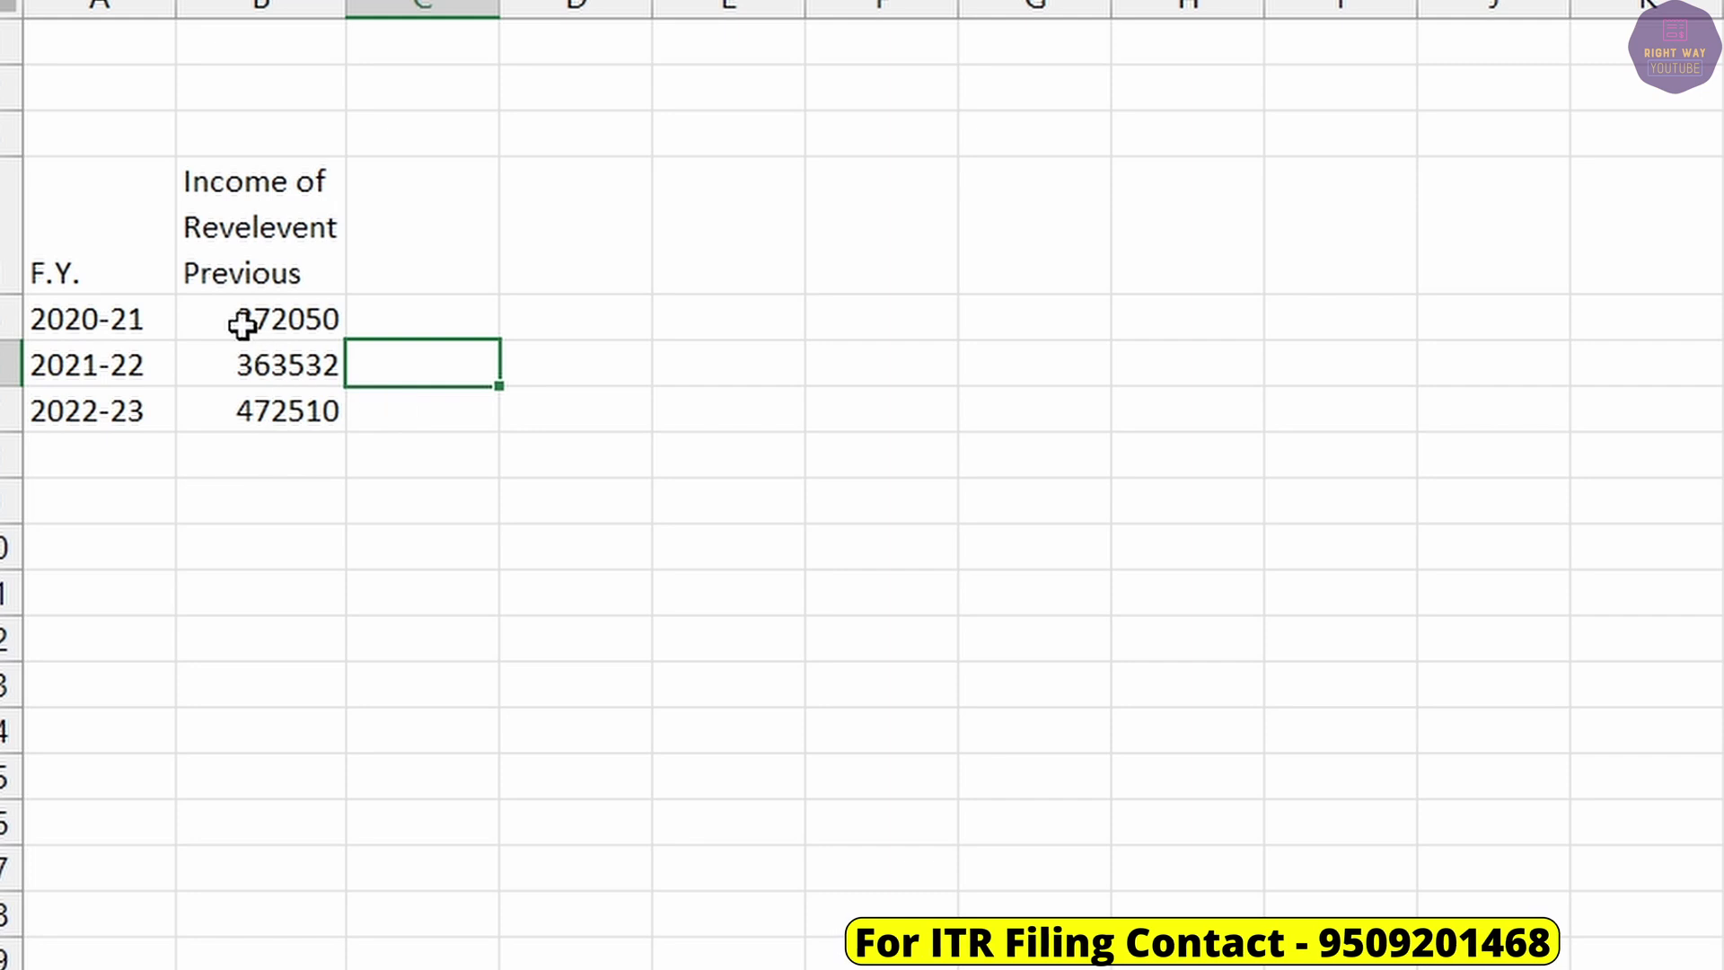
left_click(238, 320)
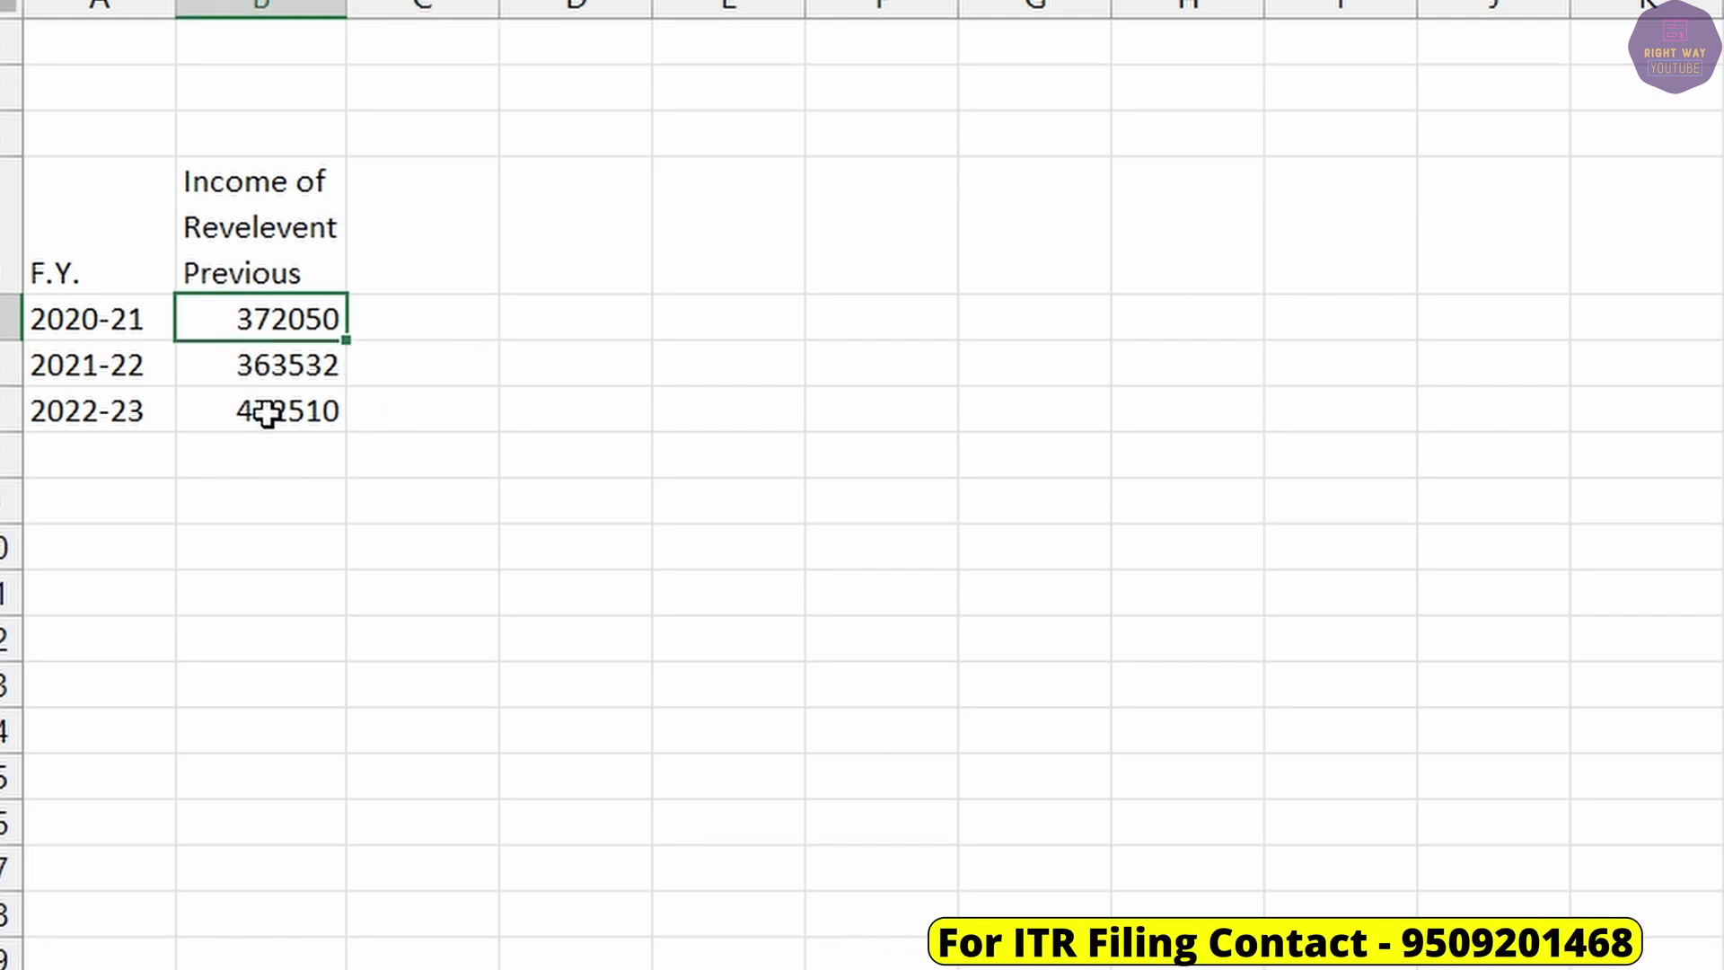
left_click_drag(246, 323, 254, 402)
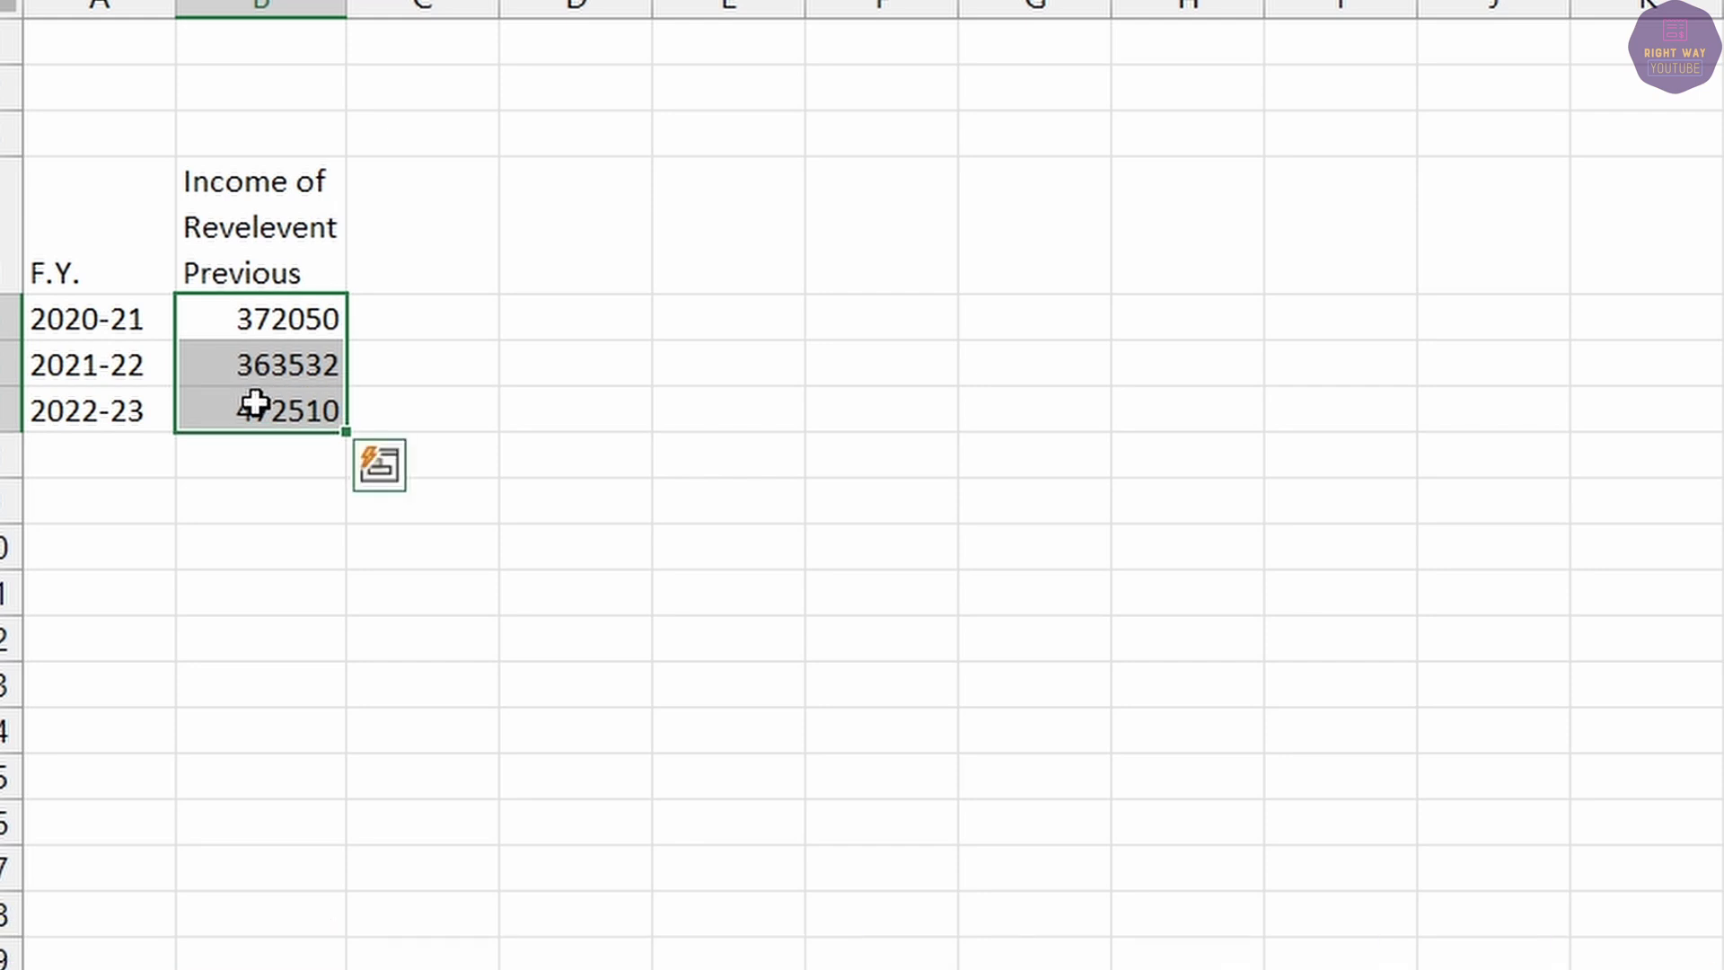
left_click(261, 330)
key("alt+Tab")
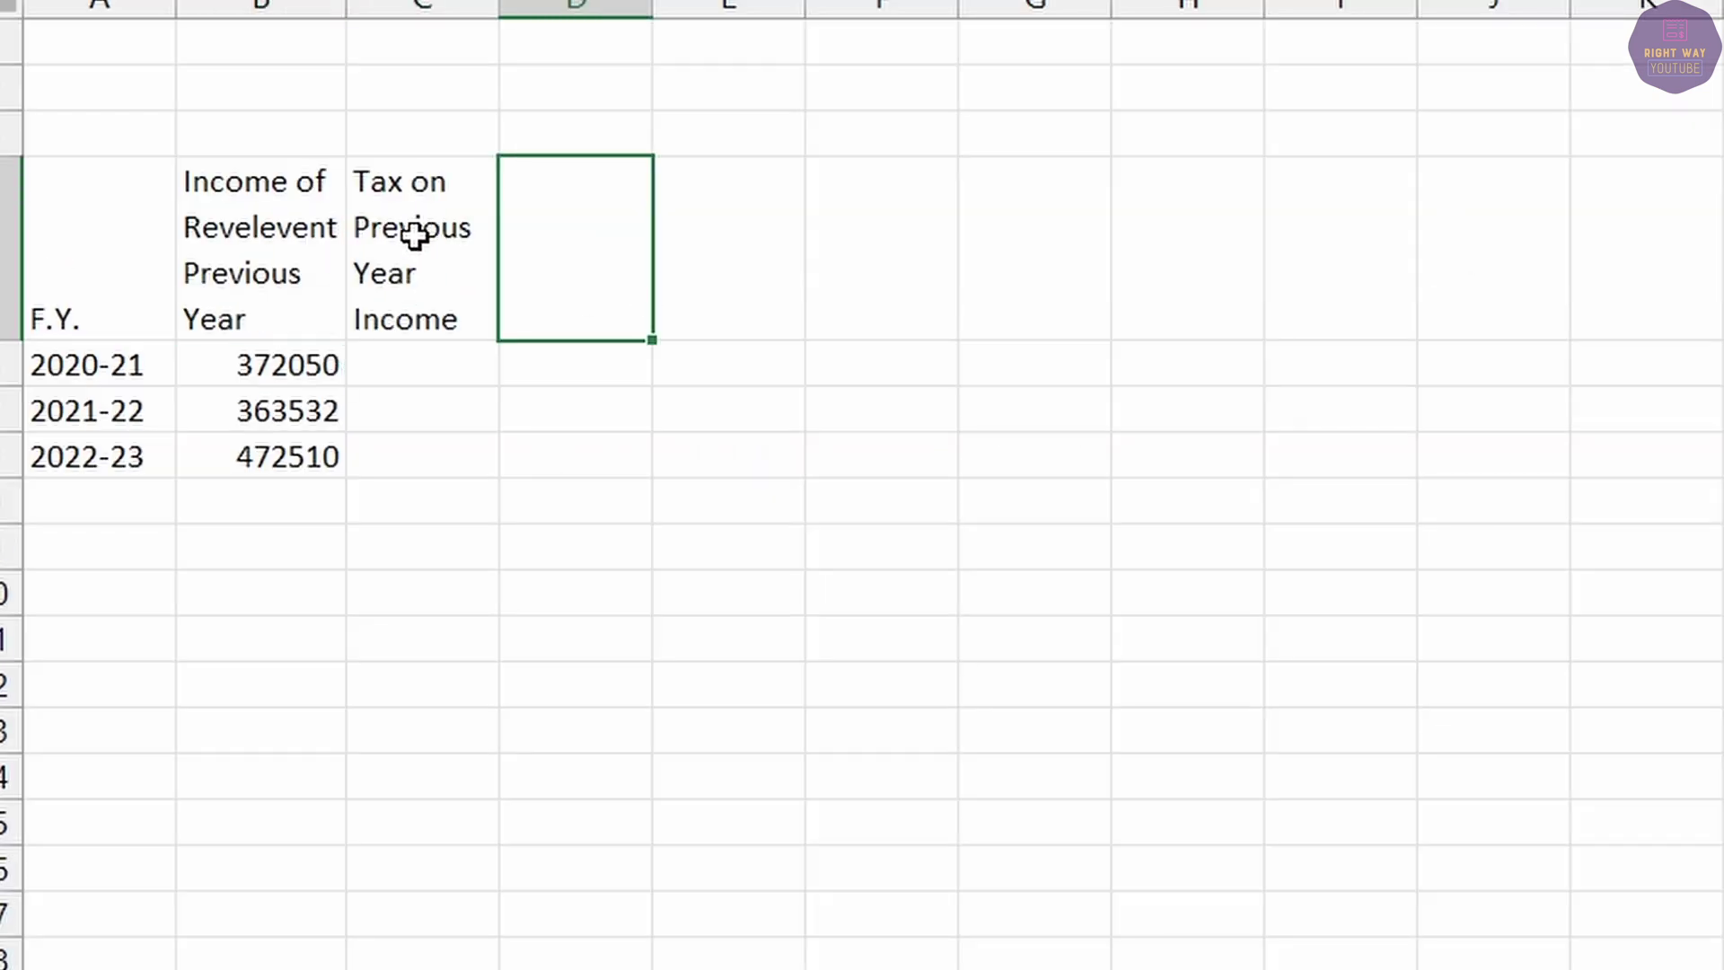
Widen the income and 'Tax on Previous Year Income' columns and enter tax 0 for each year.
left_click_drag(499, 8, 552, 7)
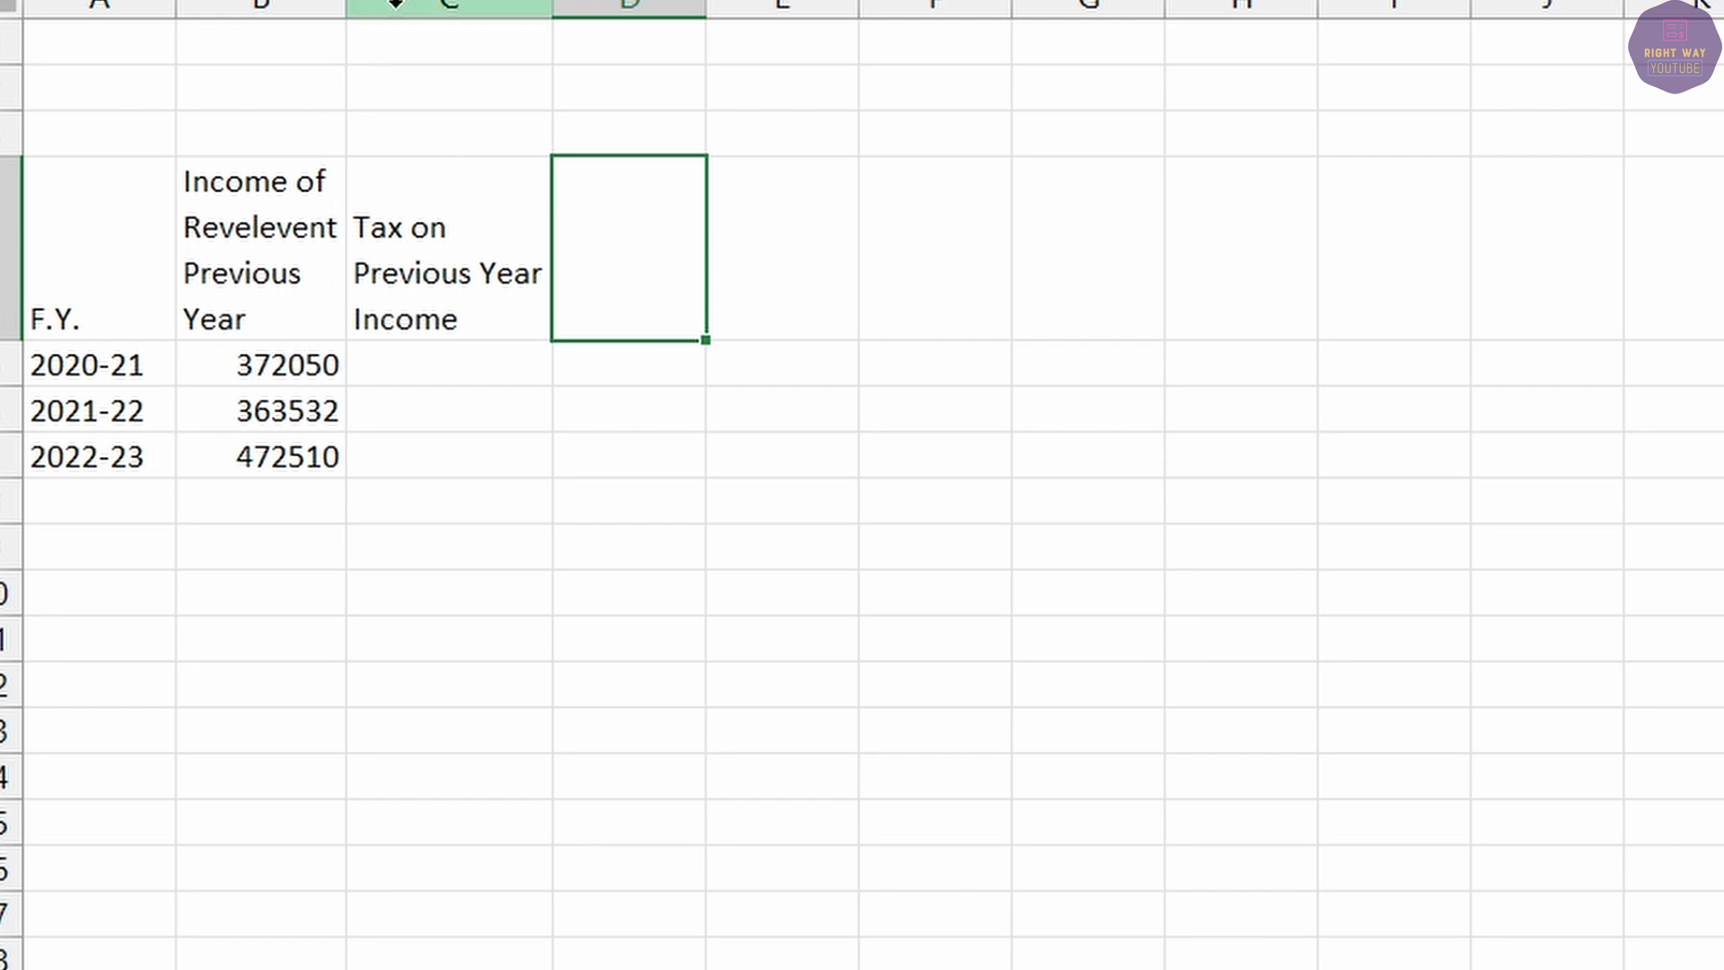
left_click_drag(350, 7, 358, 8)
left_click(286, 370)
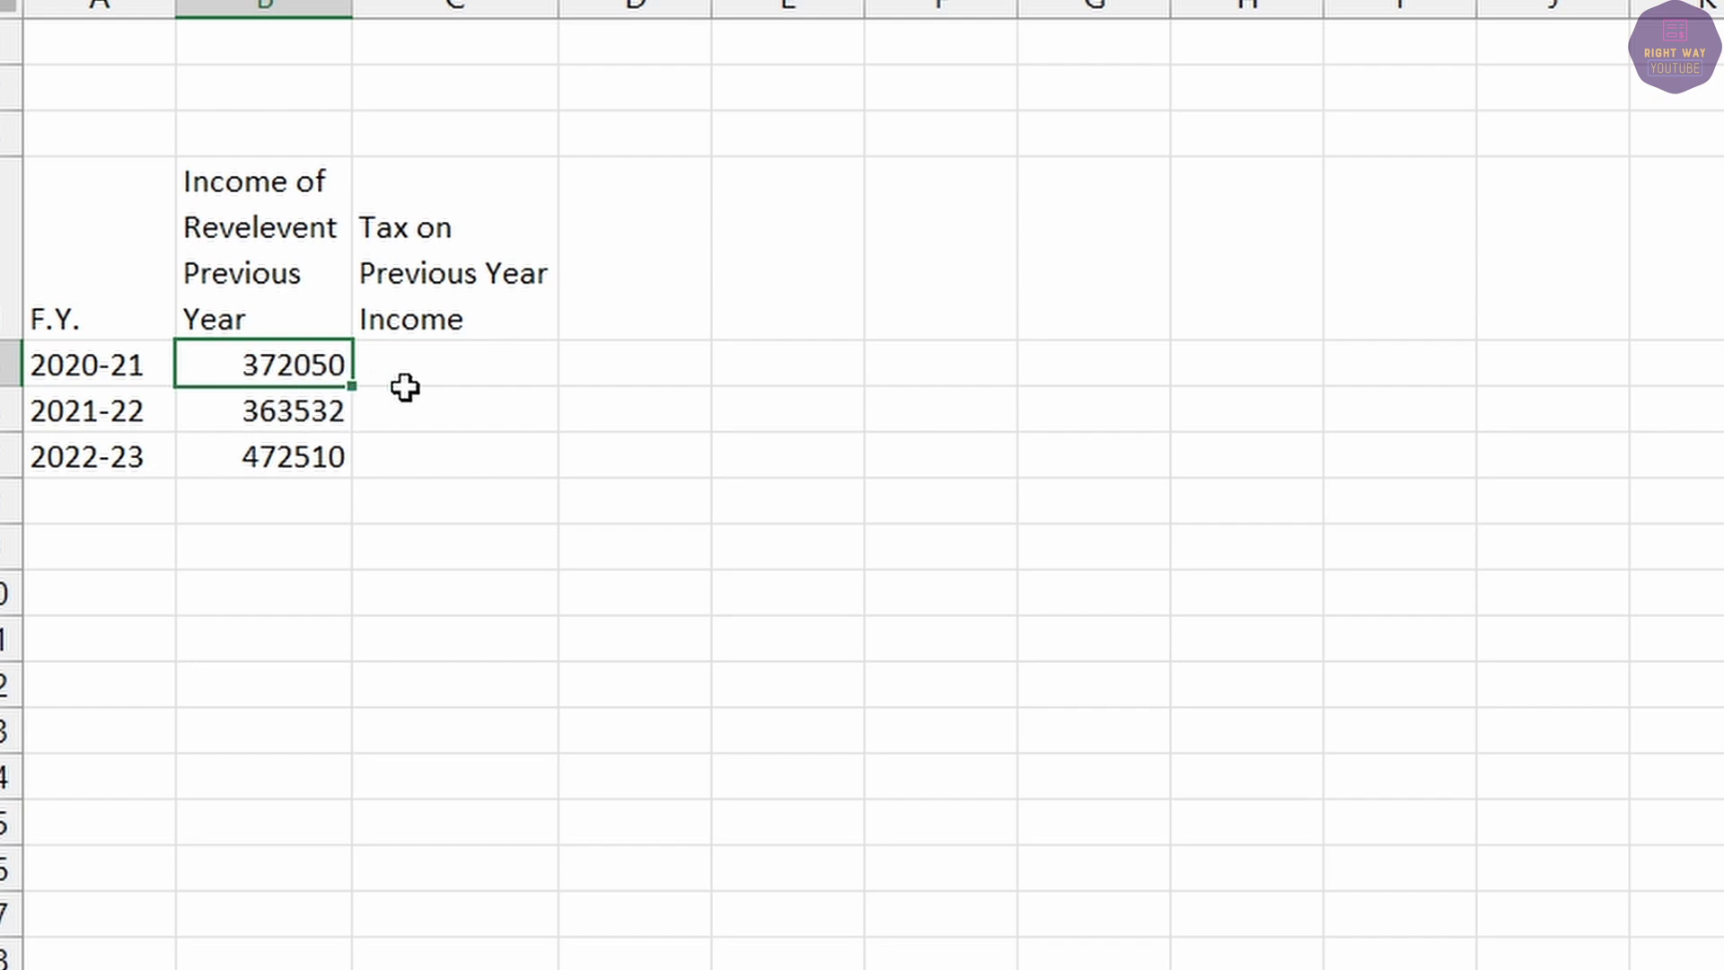
left_click(406, 370)
type("0")
key("Return")
type("0")
key("Return")
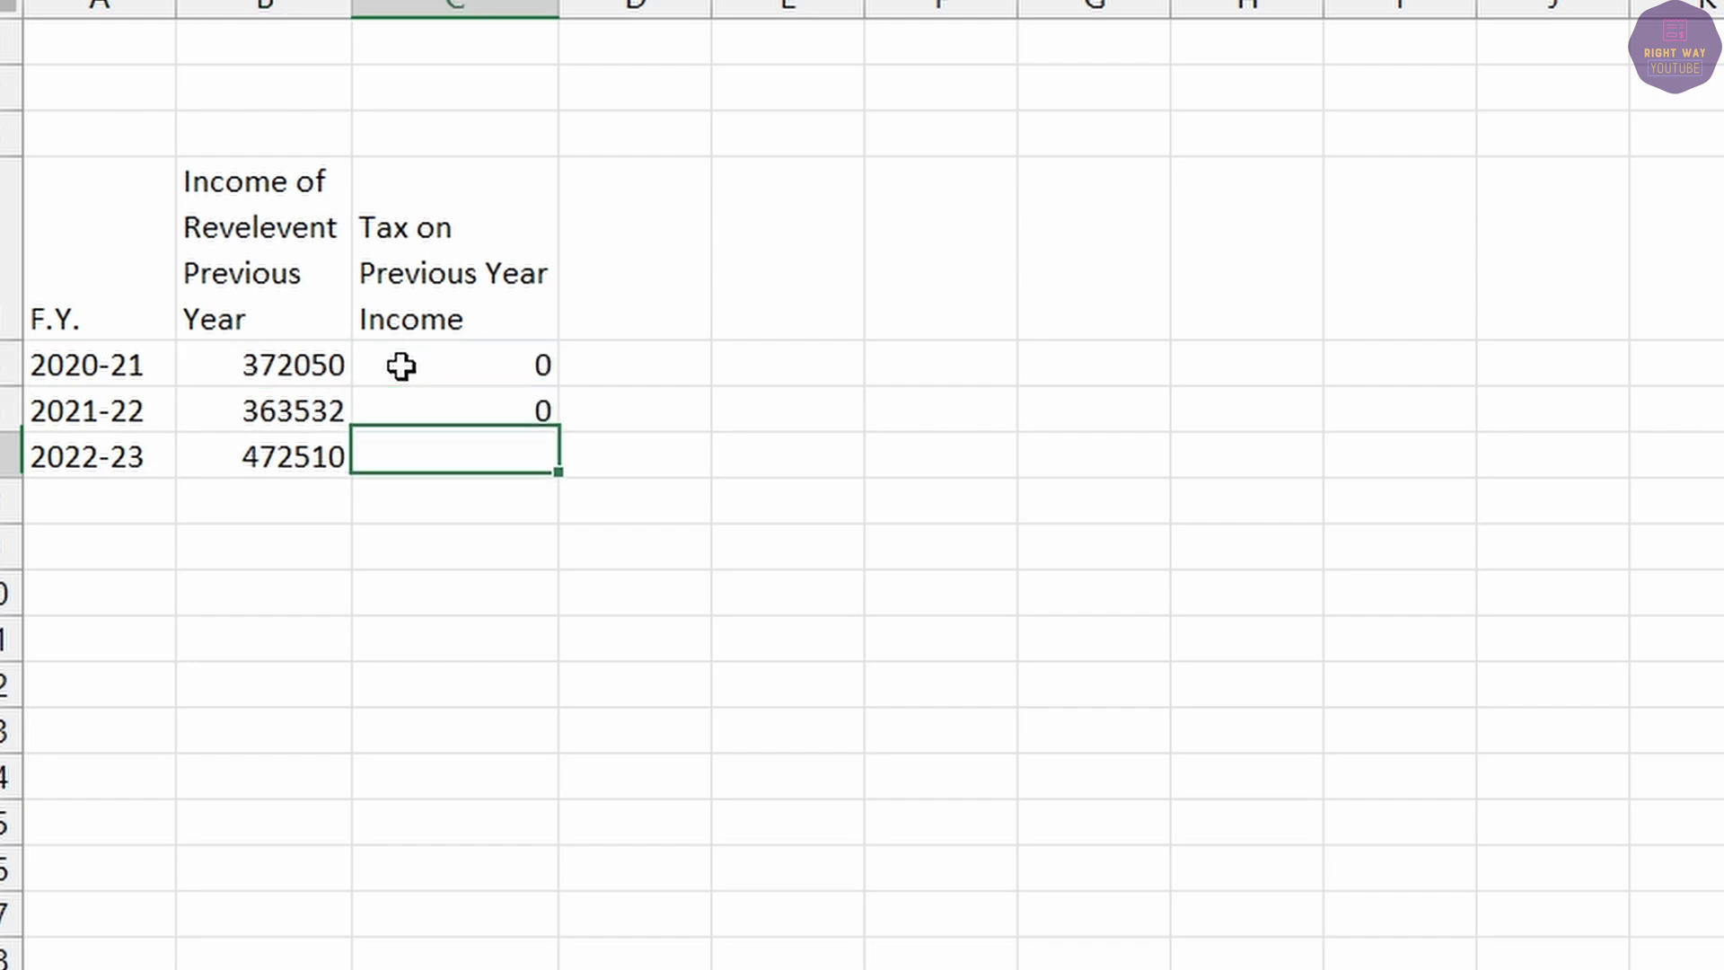
type("0")
key("Return")
left_click(275, 411)
left_click_drag(275, 410, 496, 443)
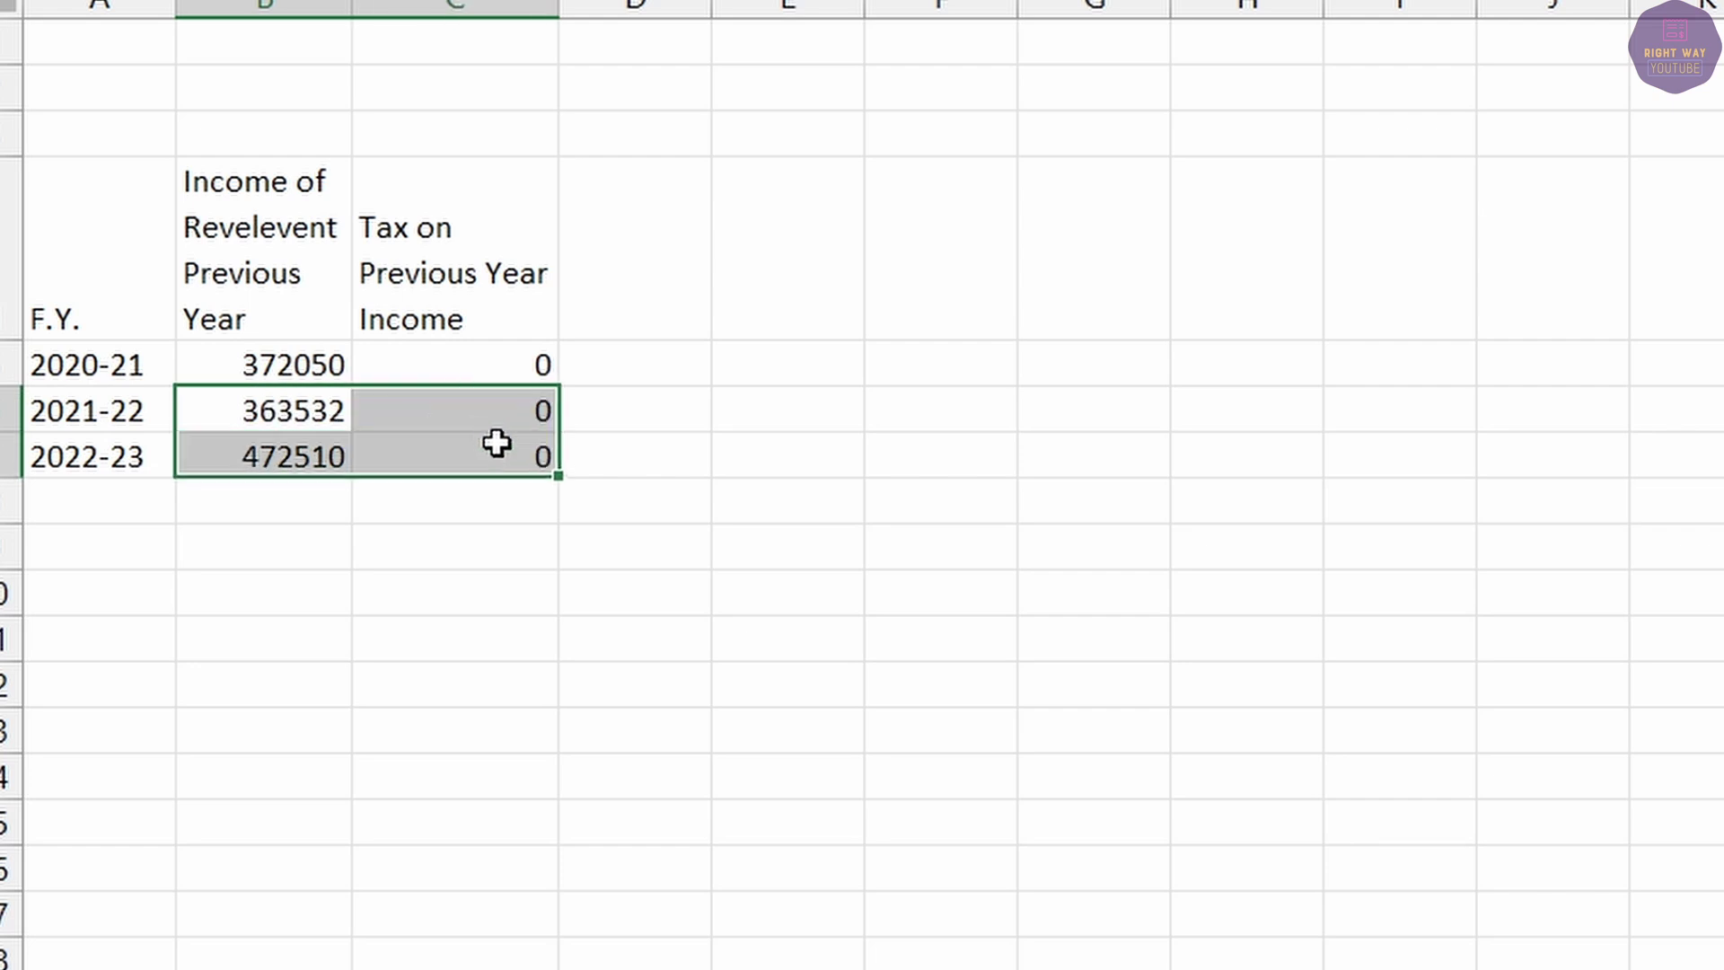
left_click(305, 368)
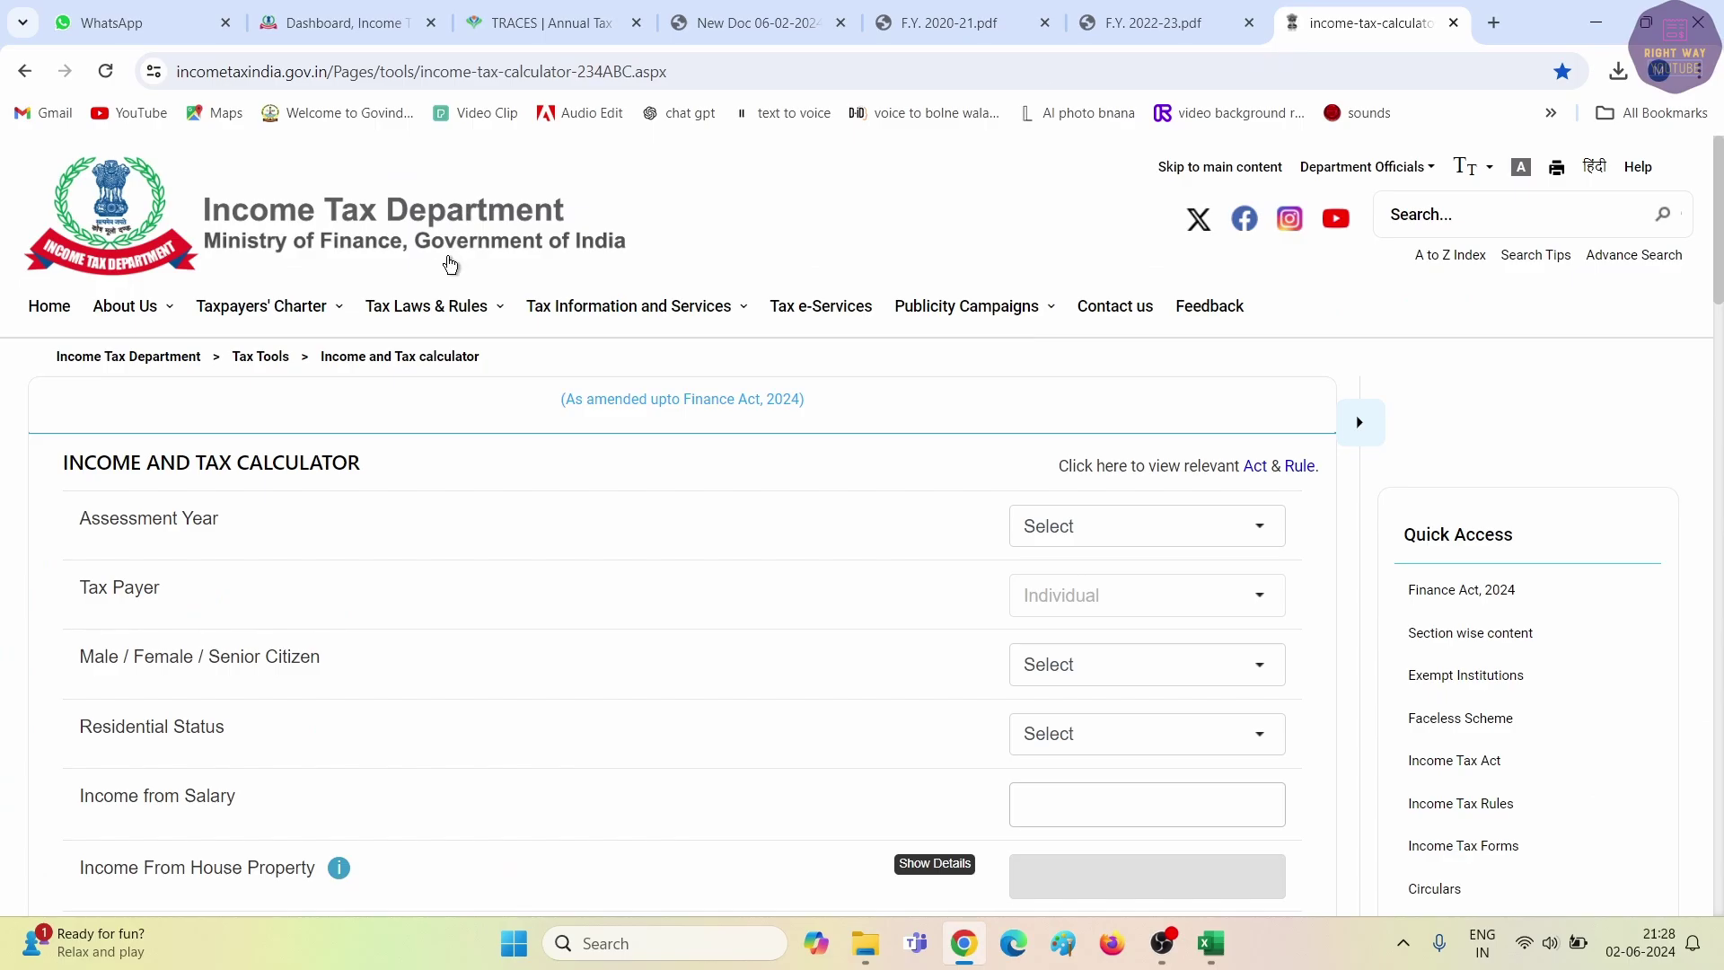
Set up the Income and Tax Calculator for AY 2023-24, not under 115BAC, Male, Resident.
mouse_move(741, 321)
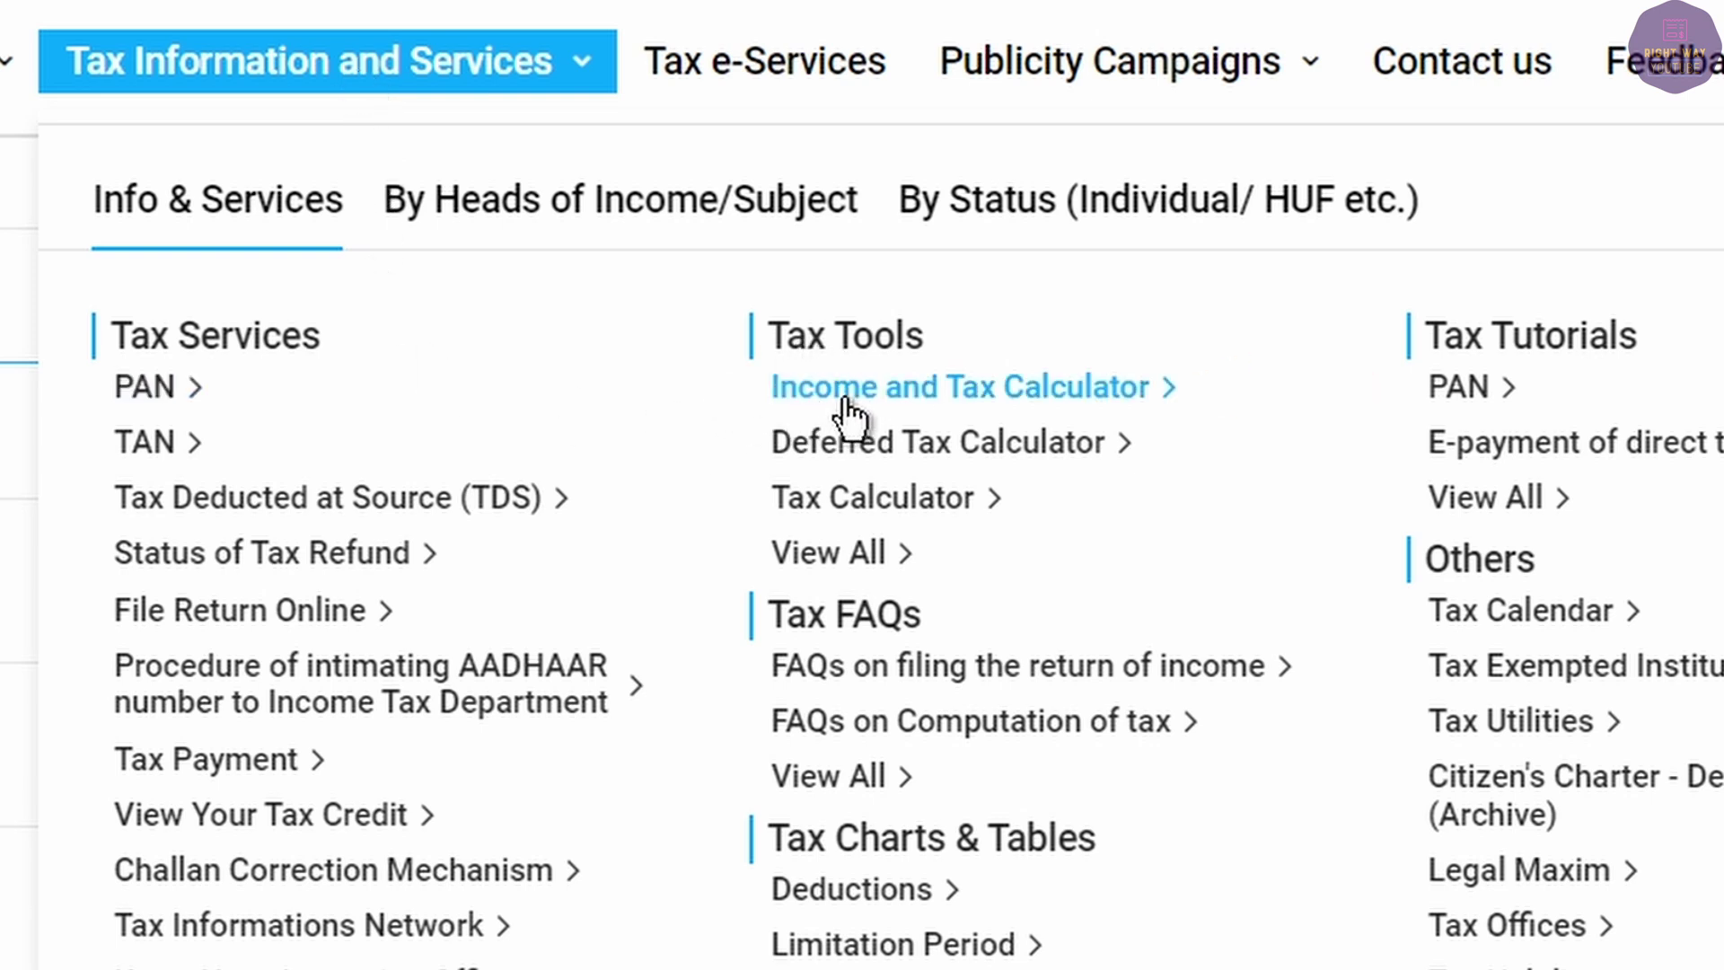
left_click(890, 394)
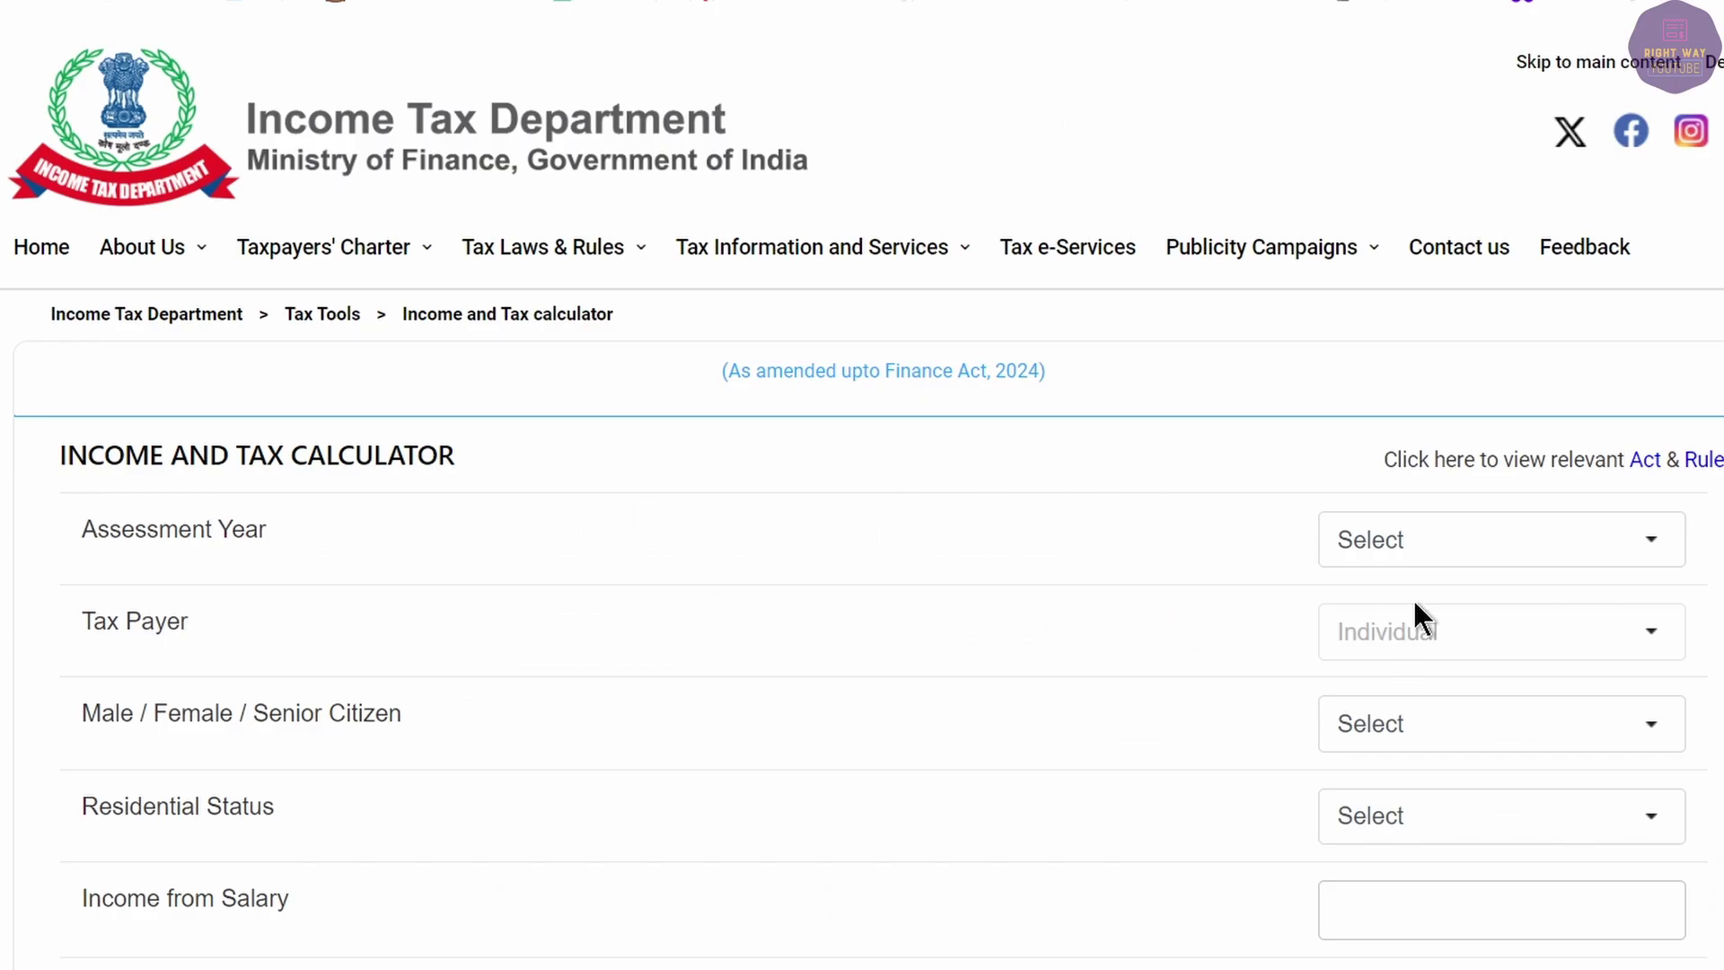
left_click(1416, 539)
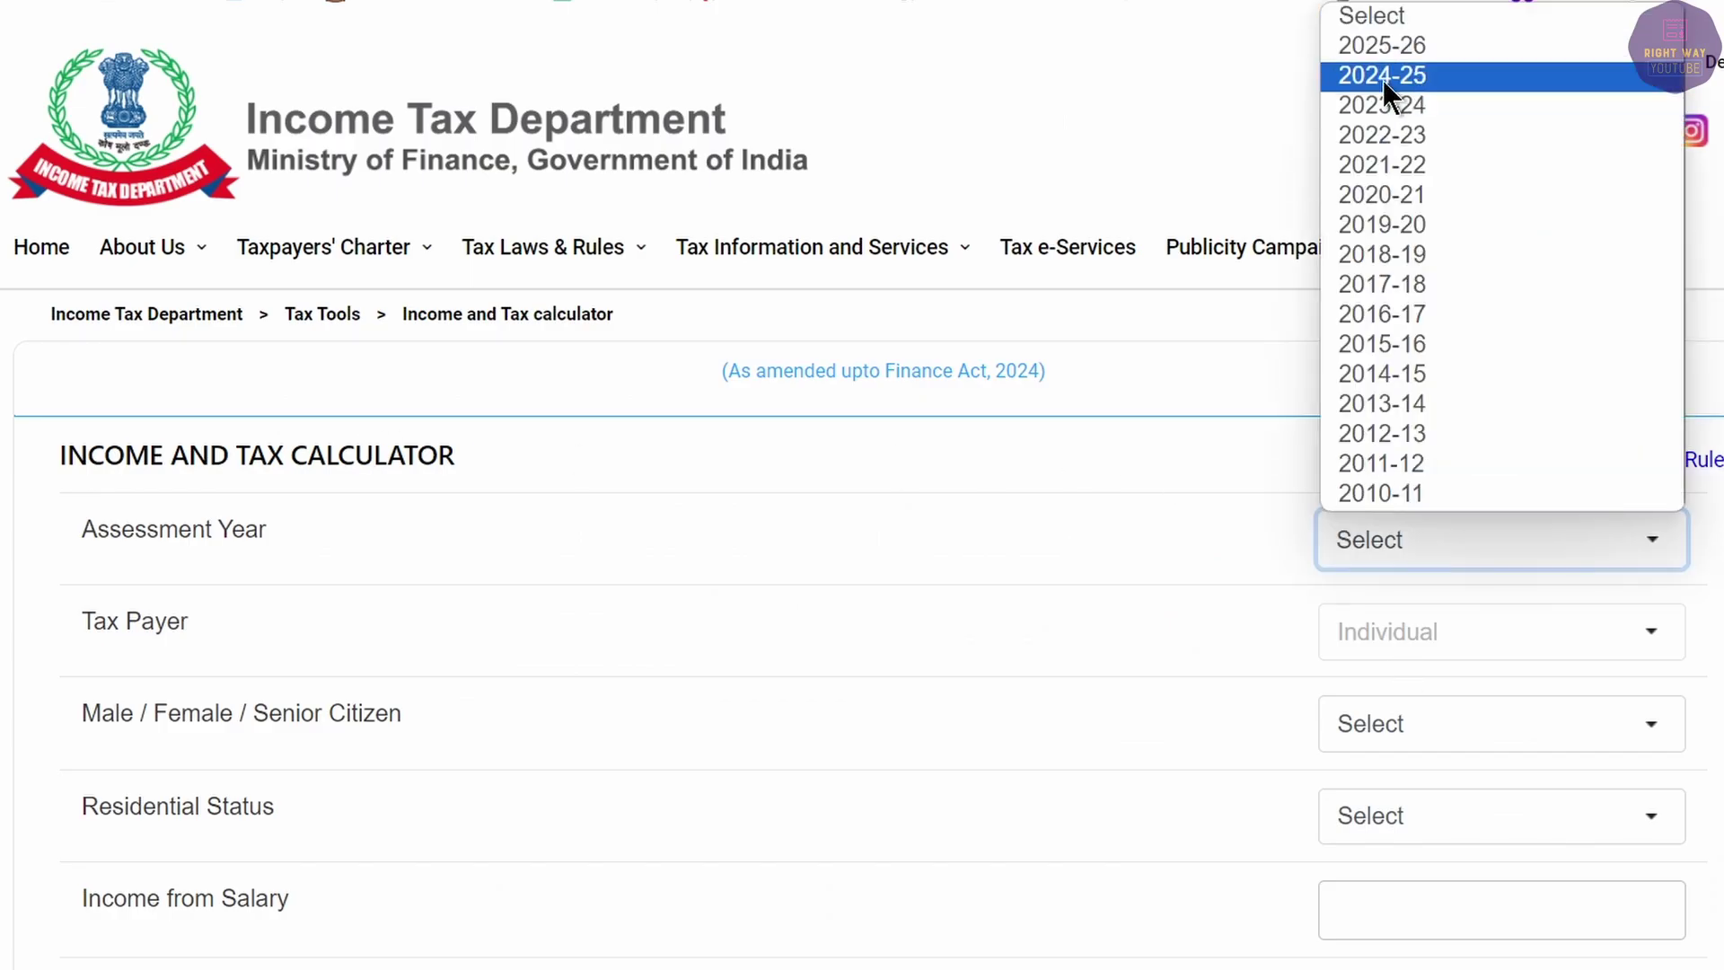
left_click(1392, 107)
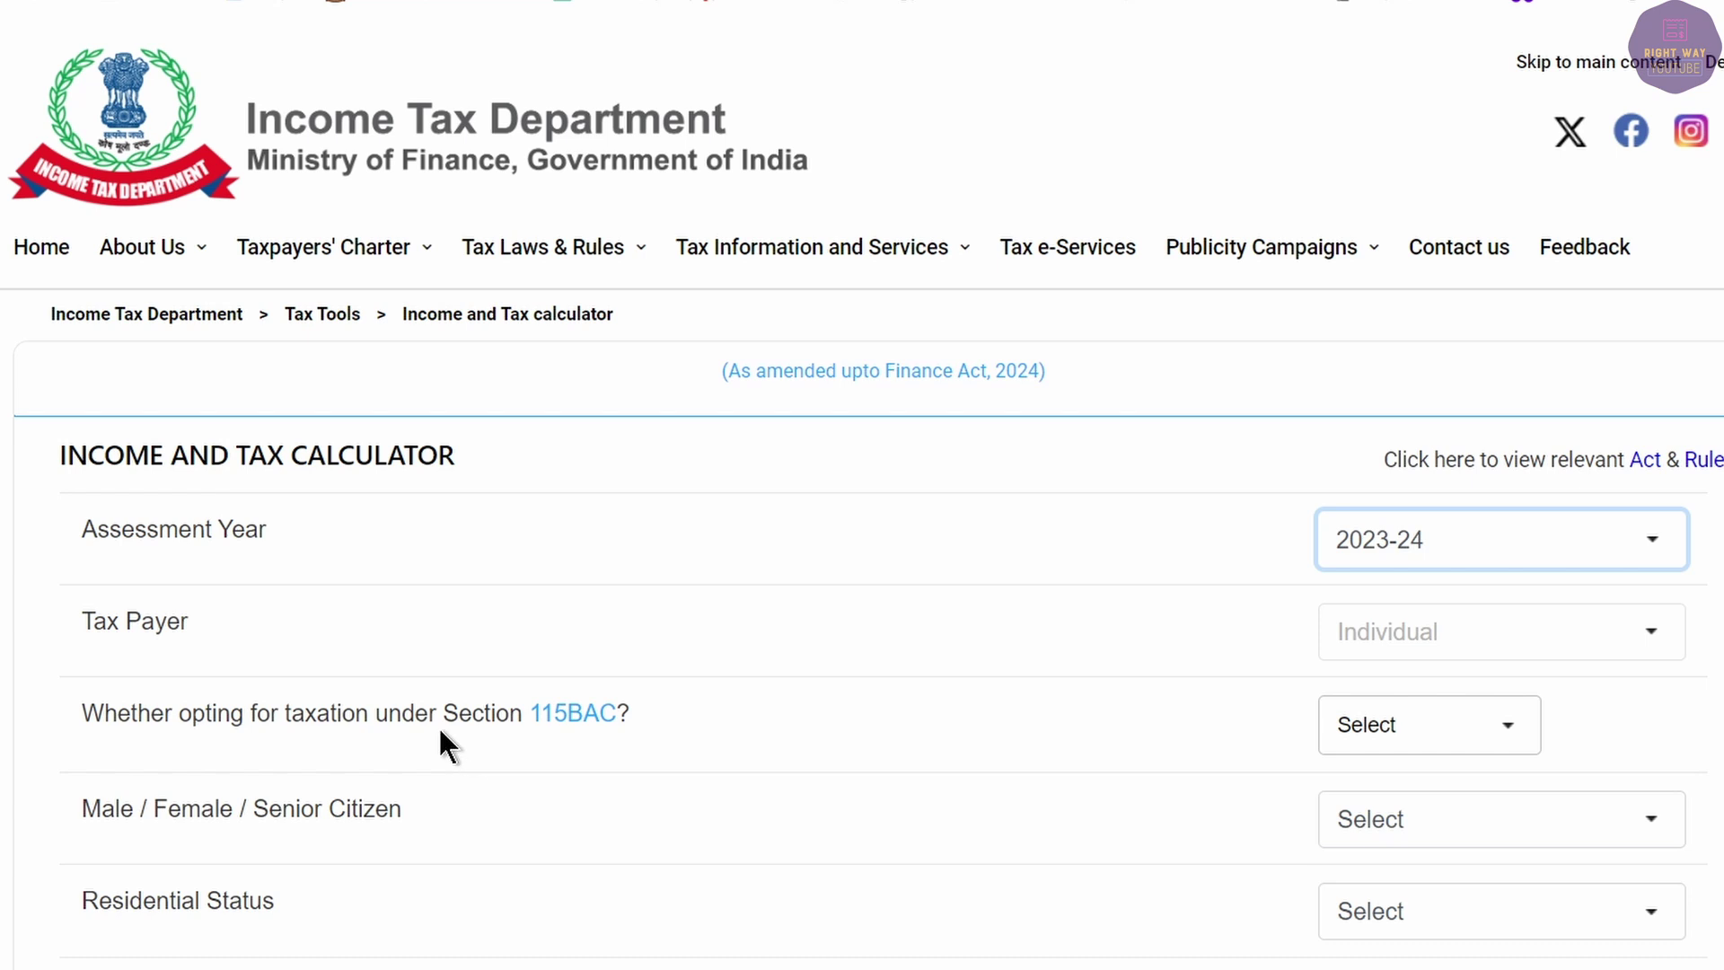
left_click(1377, 722)
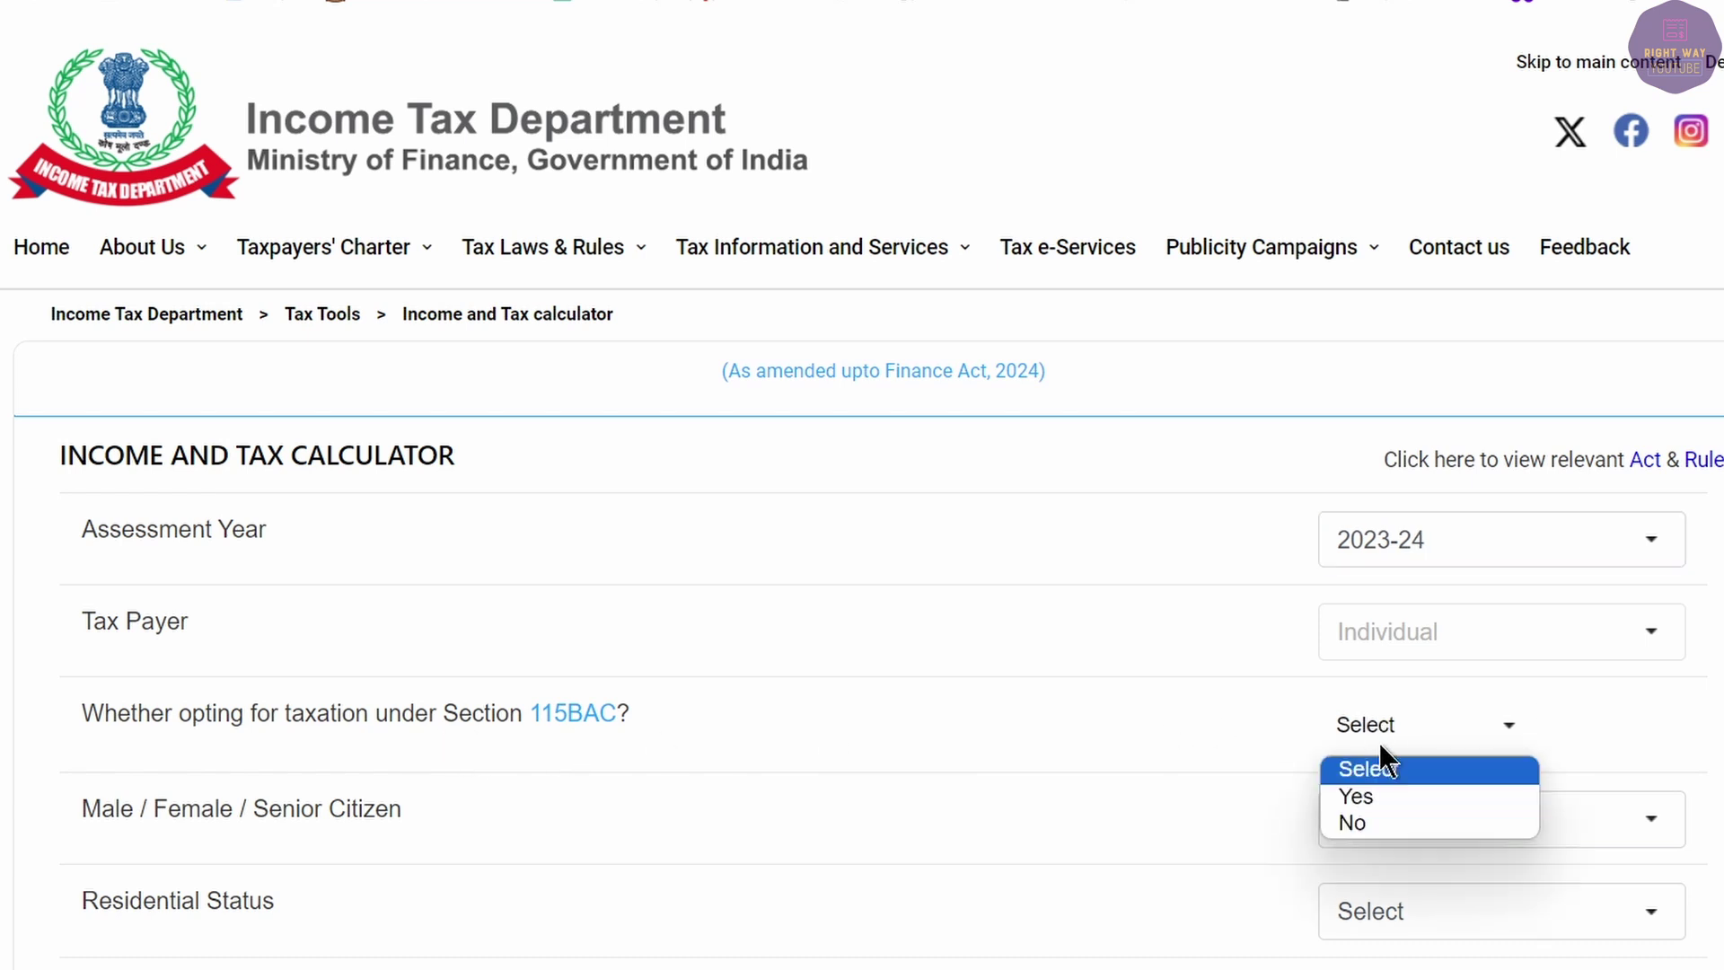
left_click(1361, 817)
left_click(1408, 817)
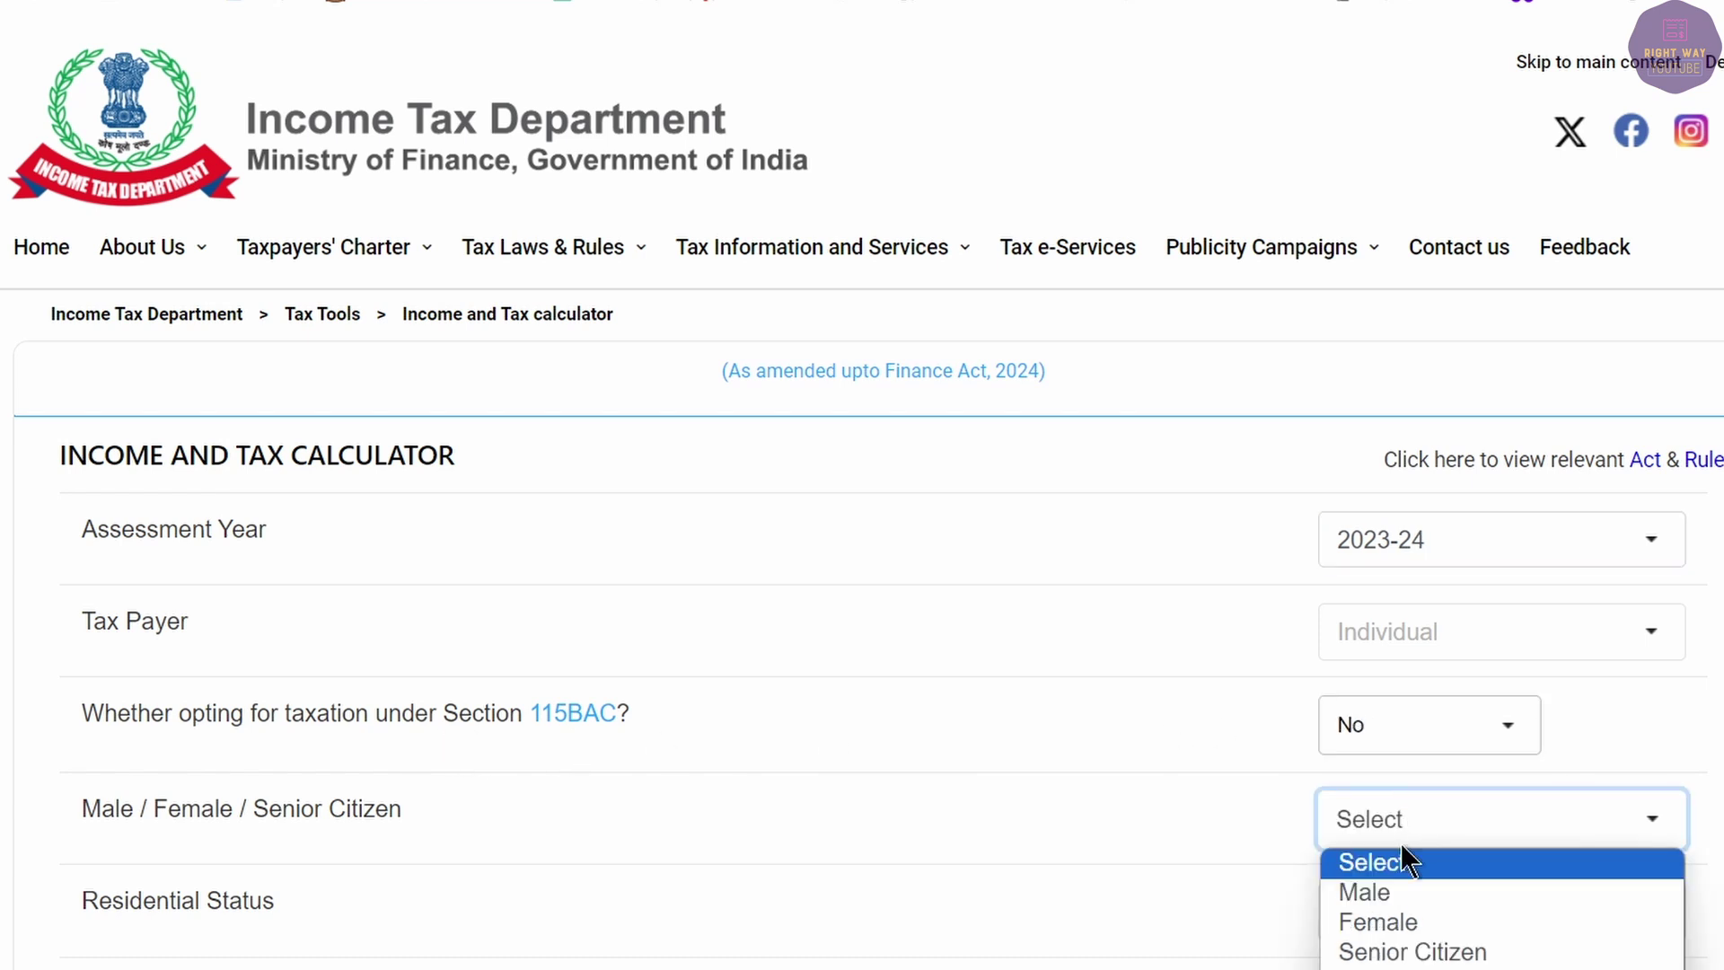
left_click(1397, 887)
scroll(1387, 871, "down", 2)
scroll(1379, 864, "down", 2)
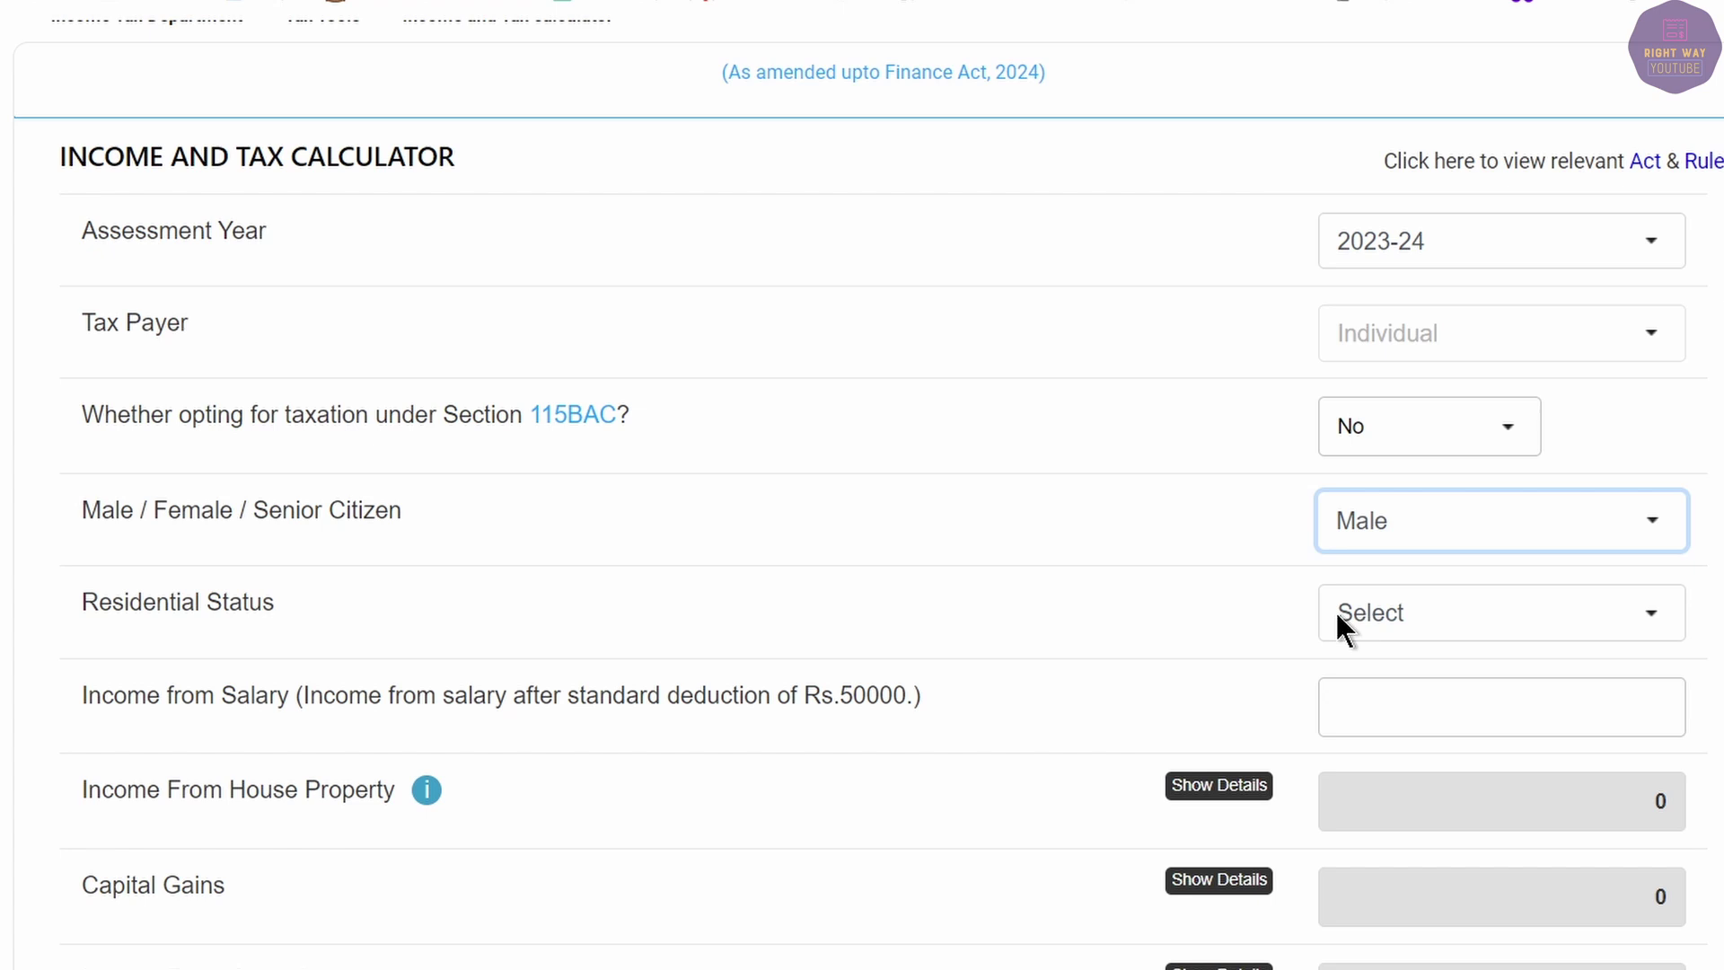
left_click(1383, 612)
left_click(1392, 684)
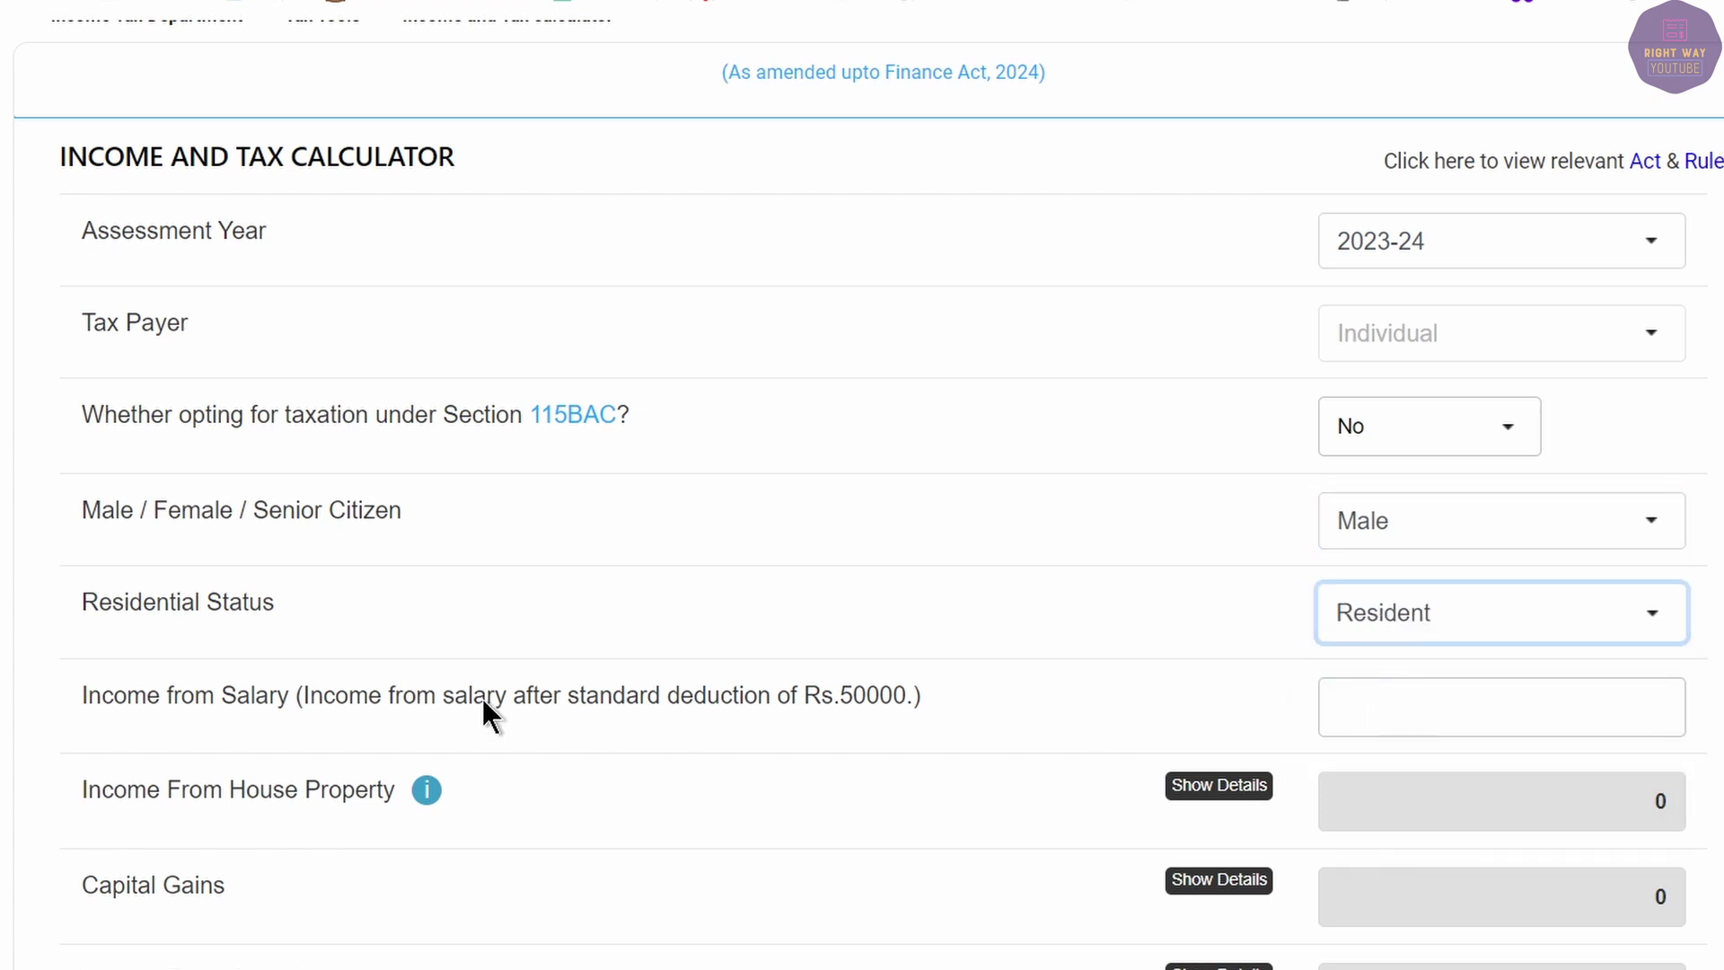
Copy the Form 16 total income of 472510 for the Income from Salary field.
left_click_drag(115, 702, 347, 718)
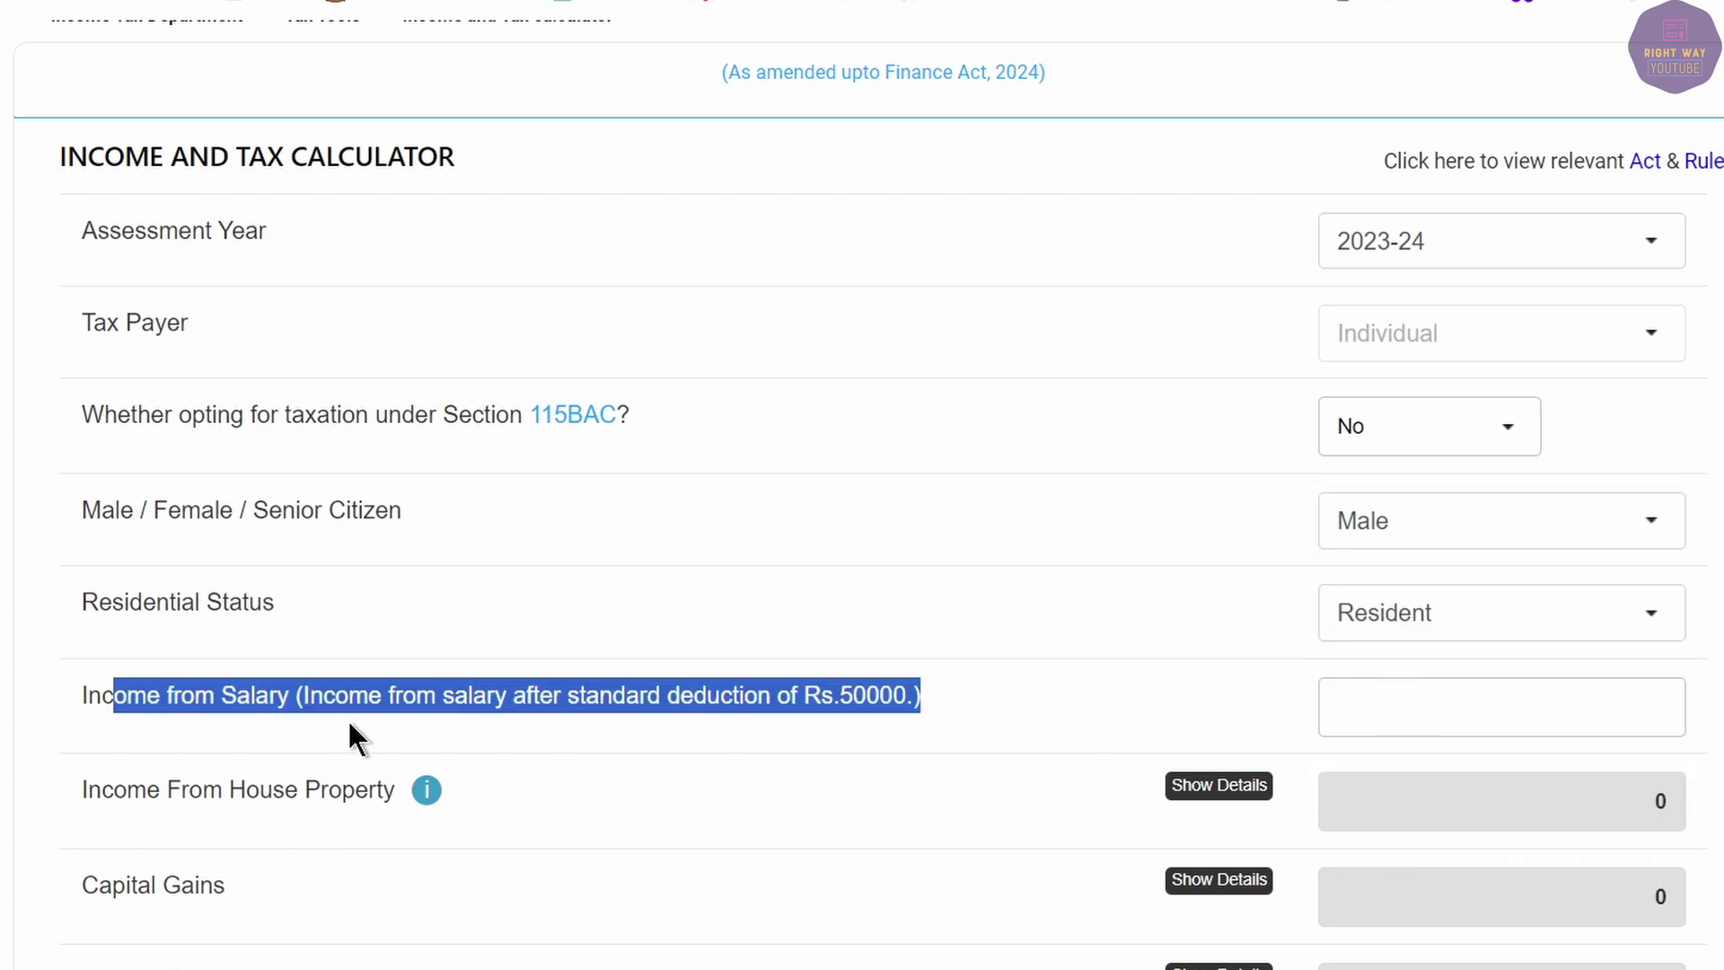
left_click(1525, 709)
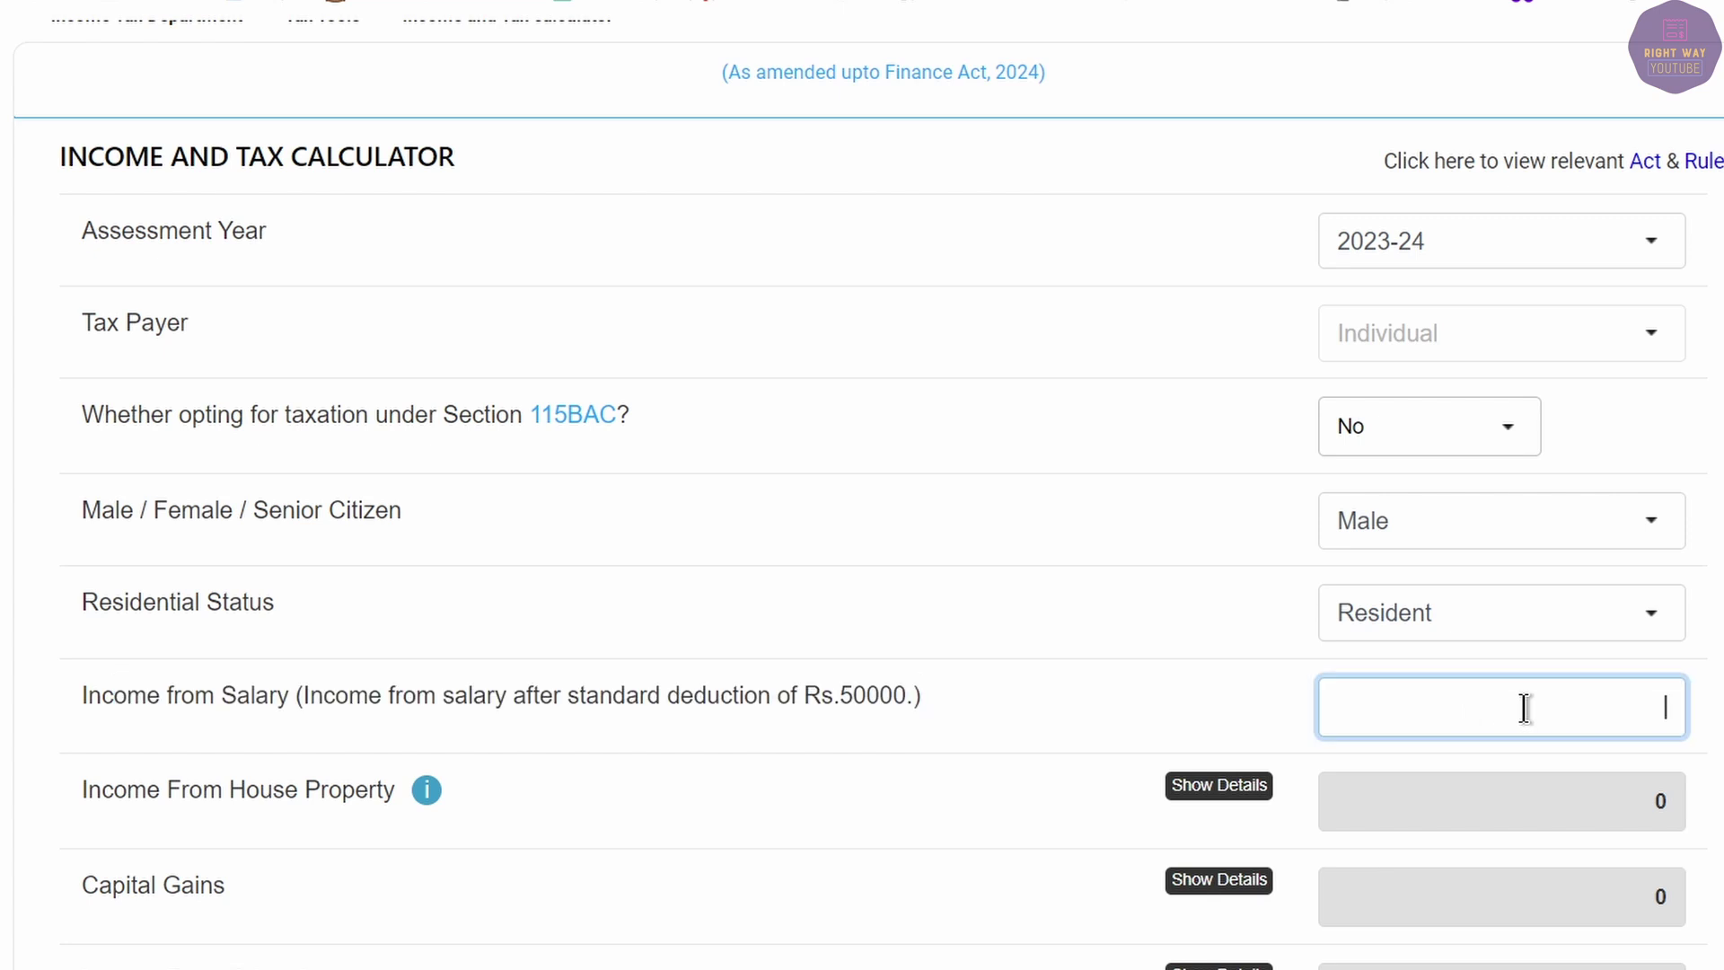
key("alt+Tab")
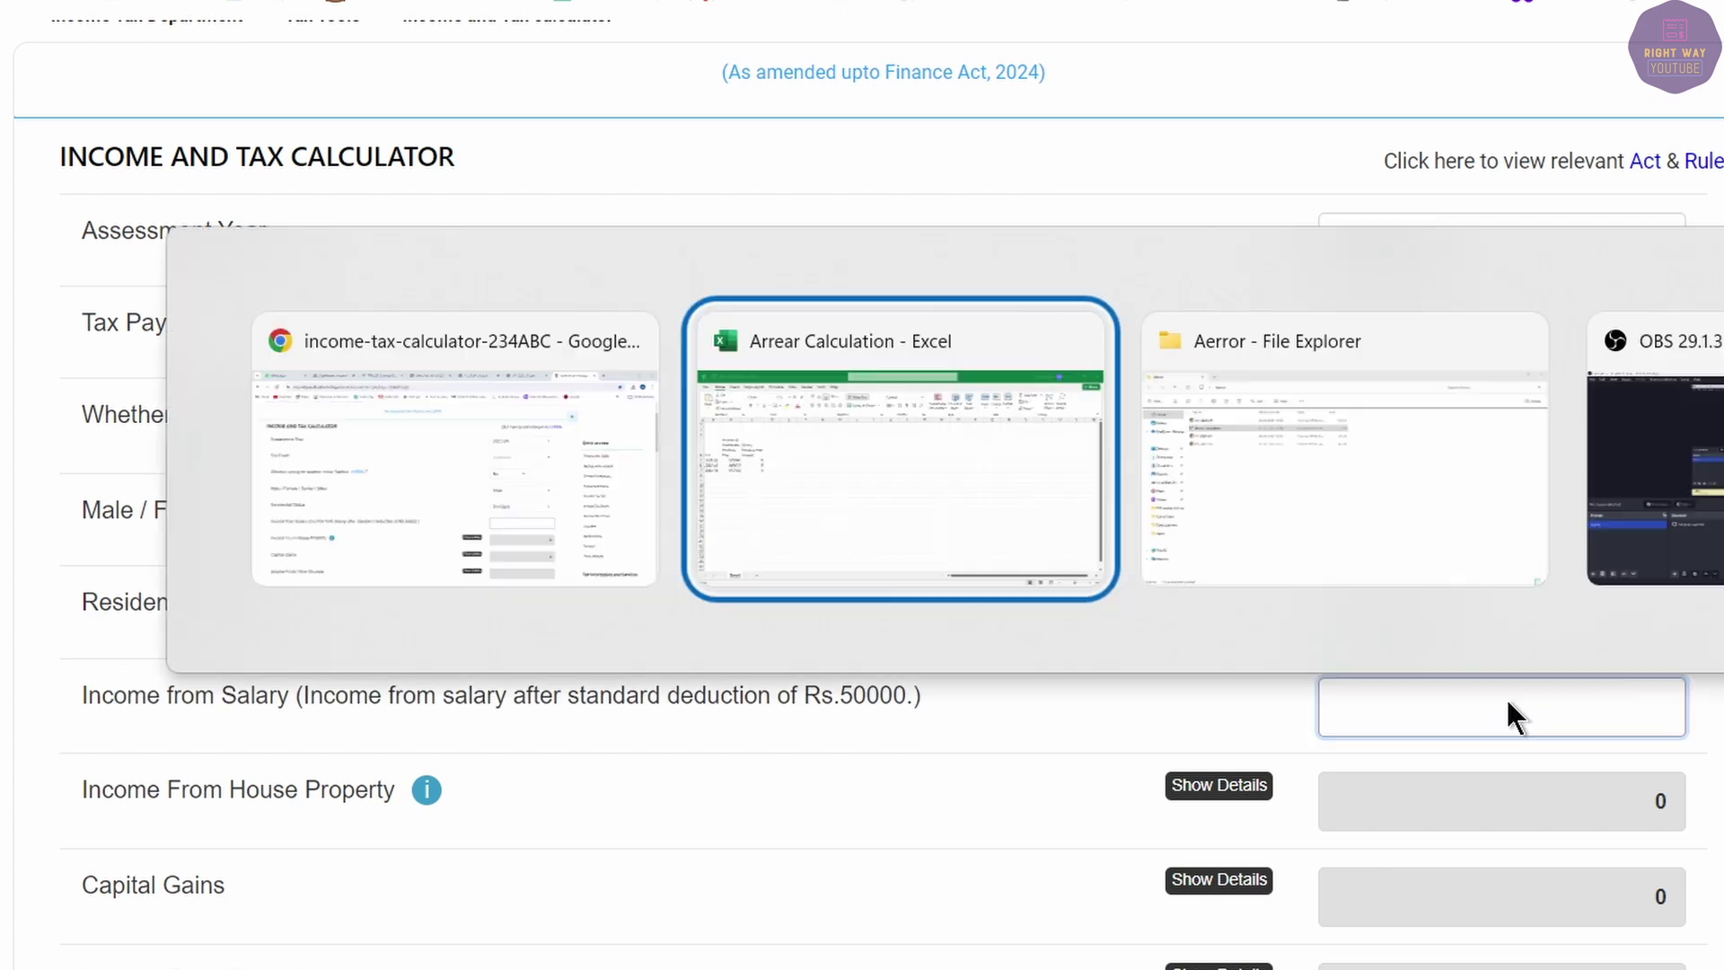
left_click(314, 447)
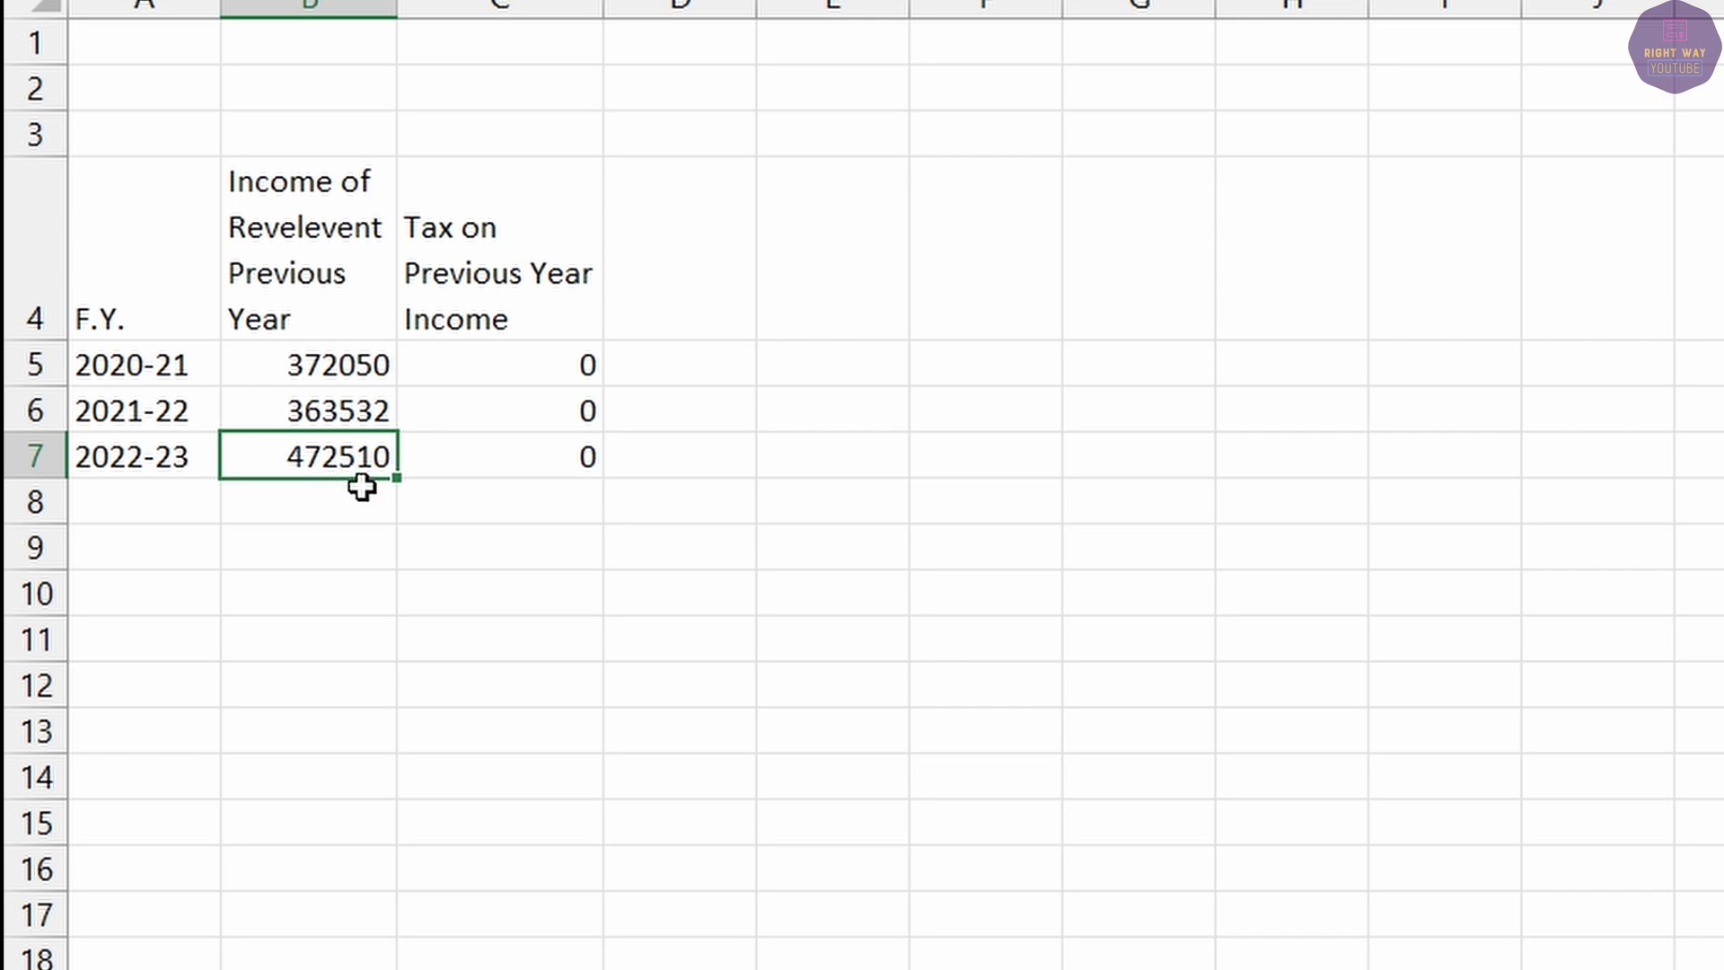
key("alt+Tab")
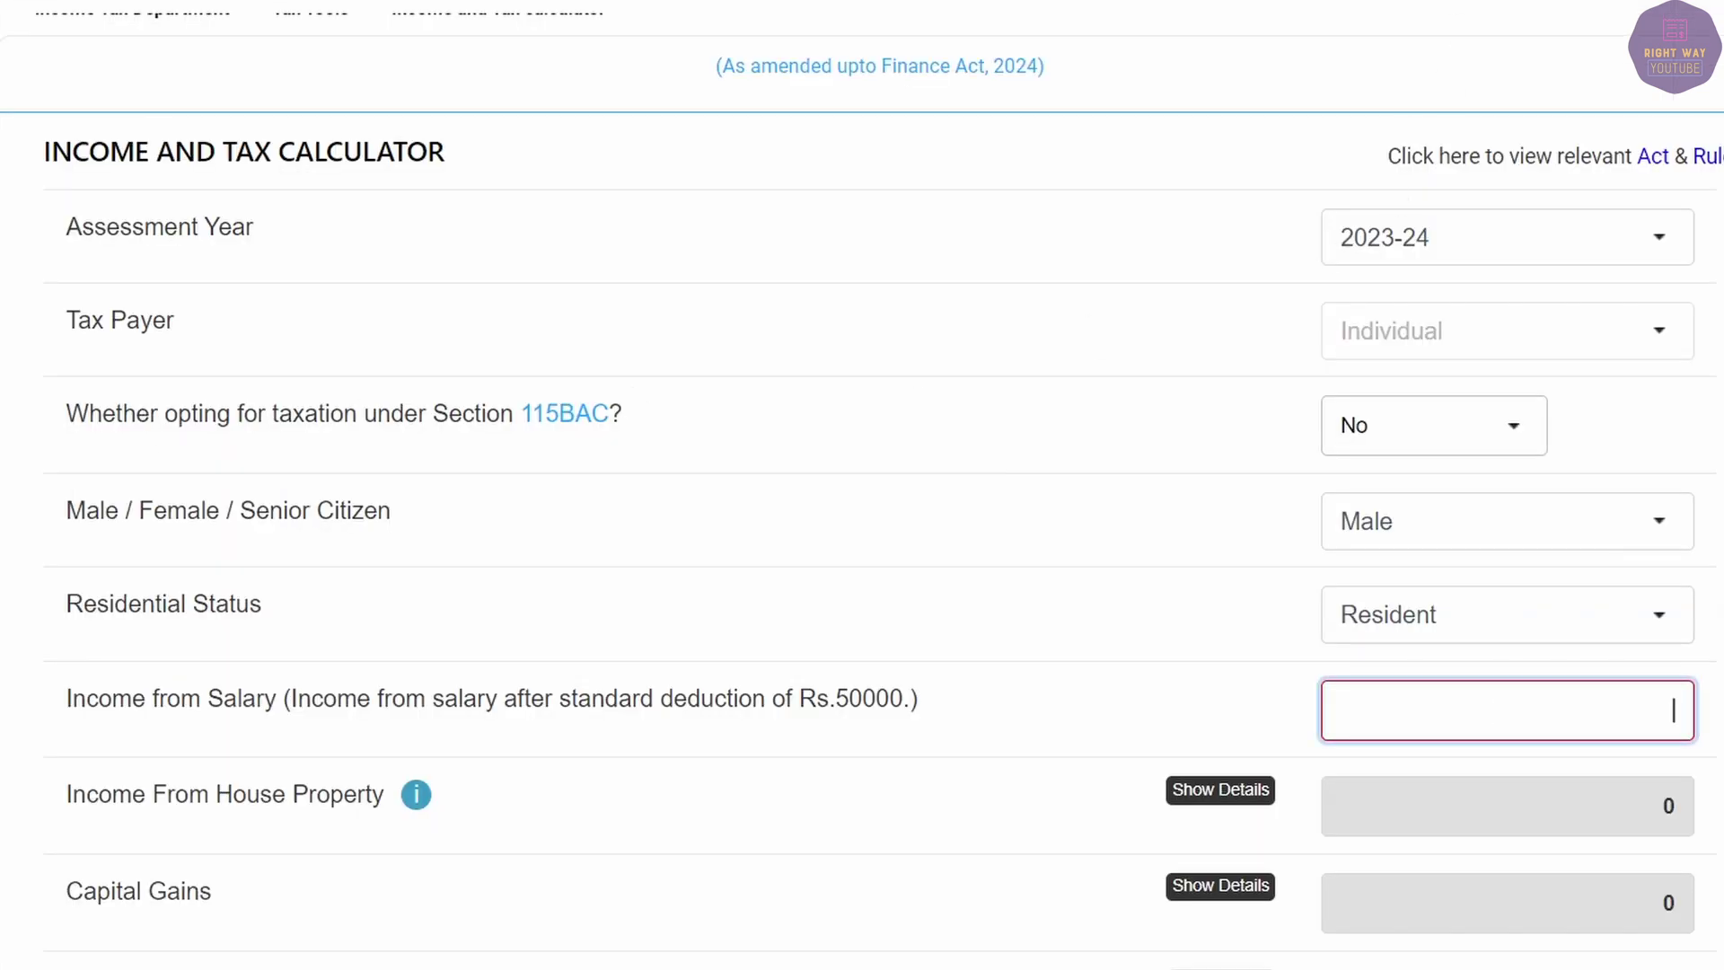
key("alt+Tab")
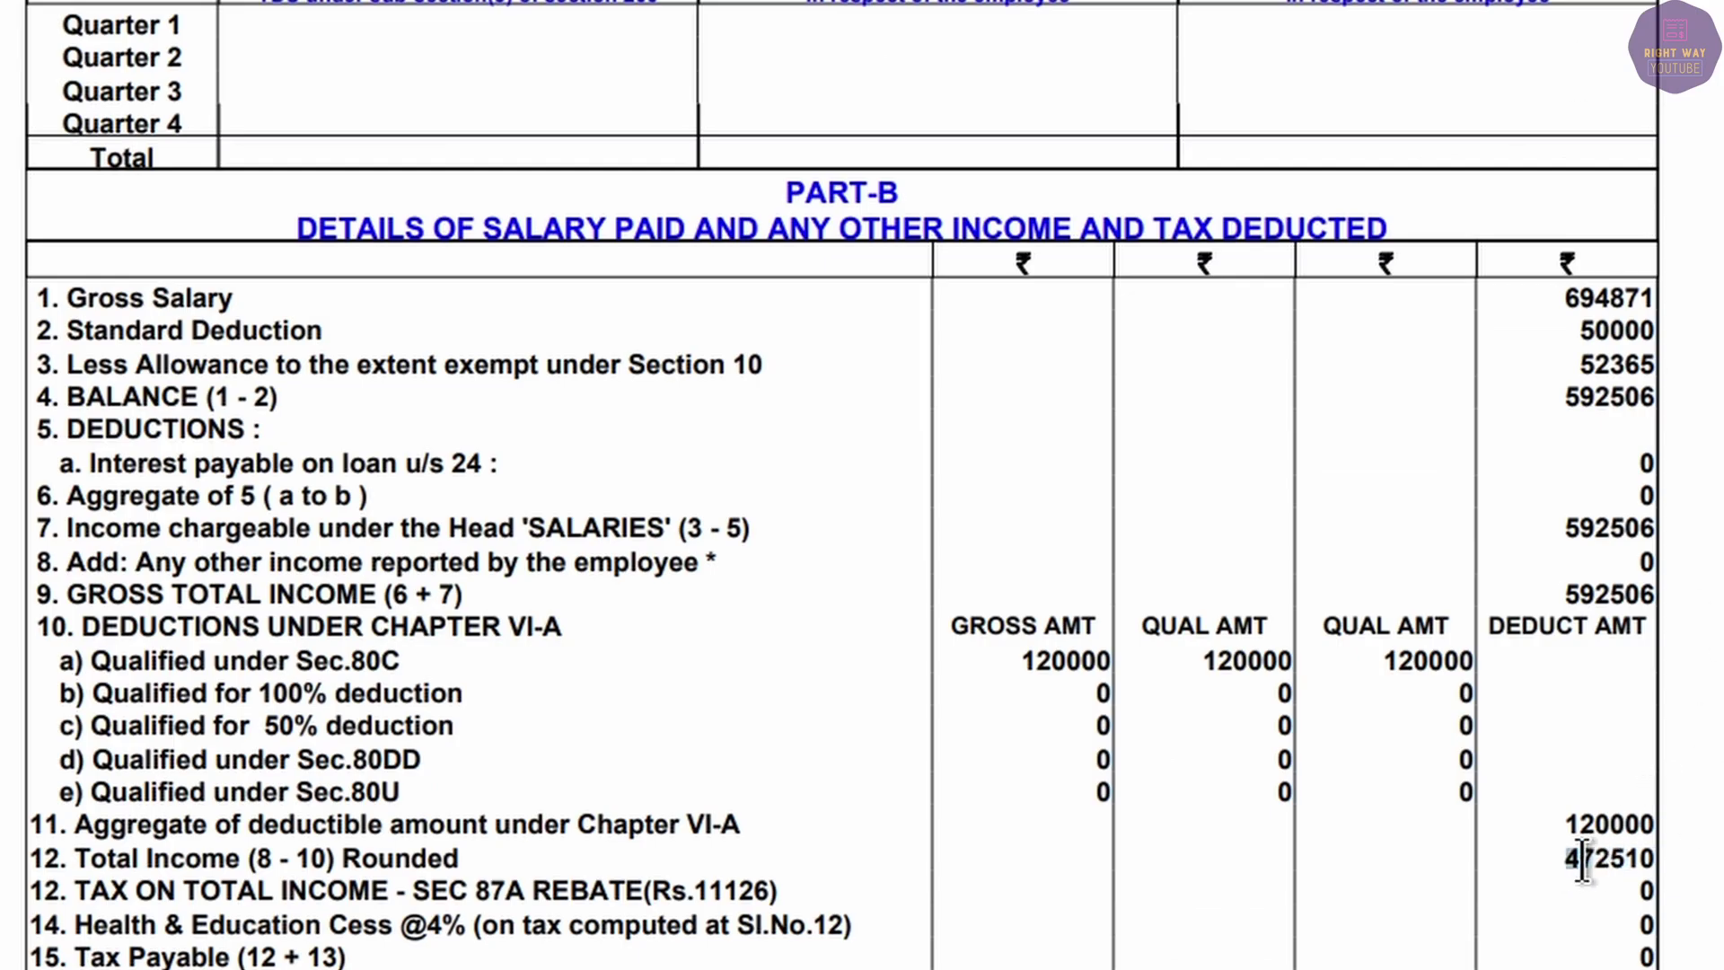
double_click(1582, 860)
key("alt+Tab")
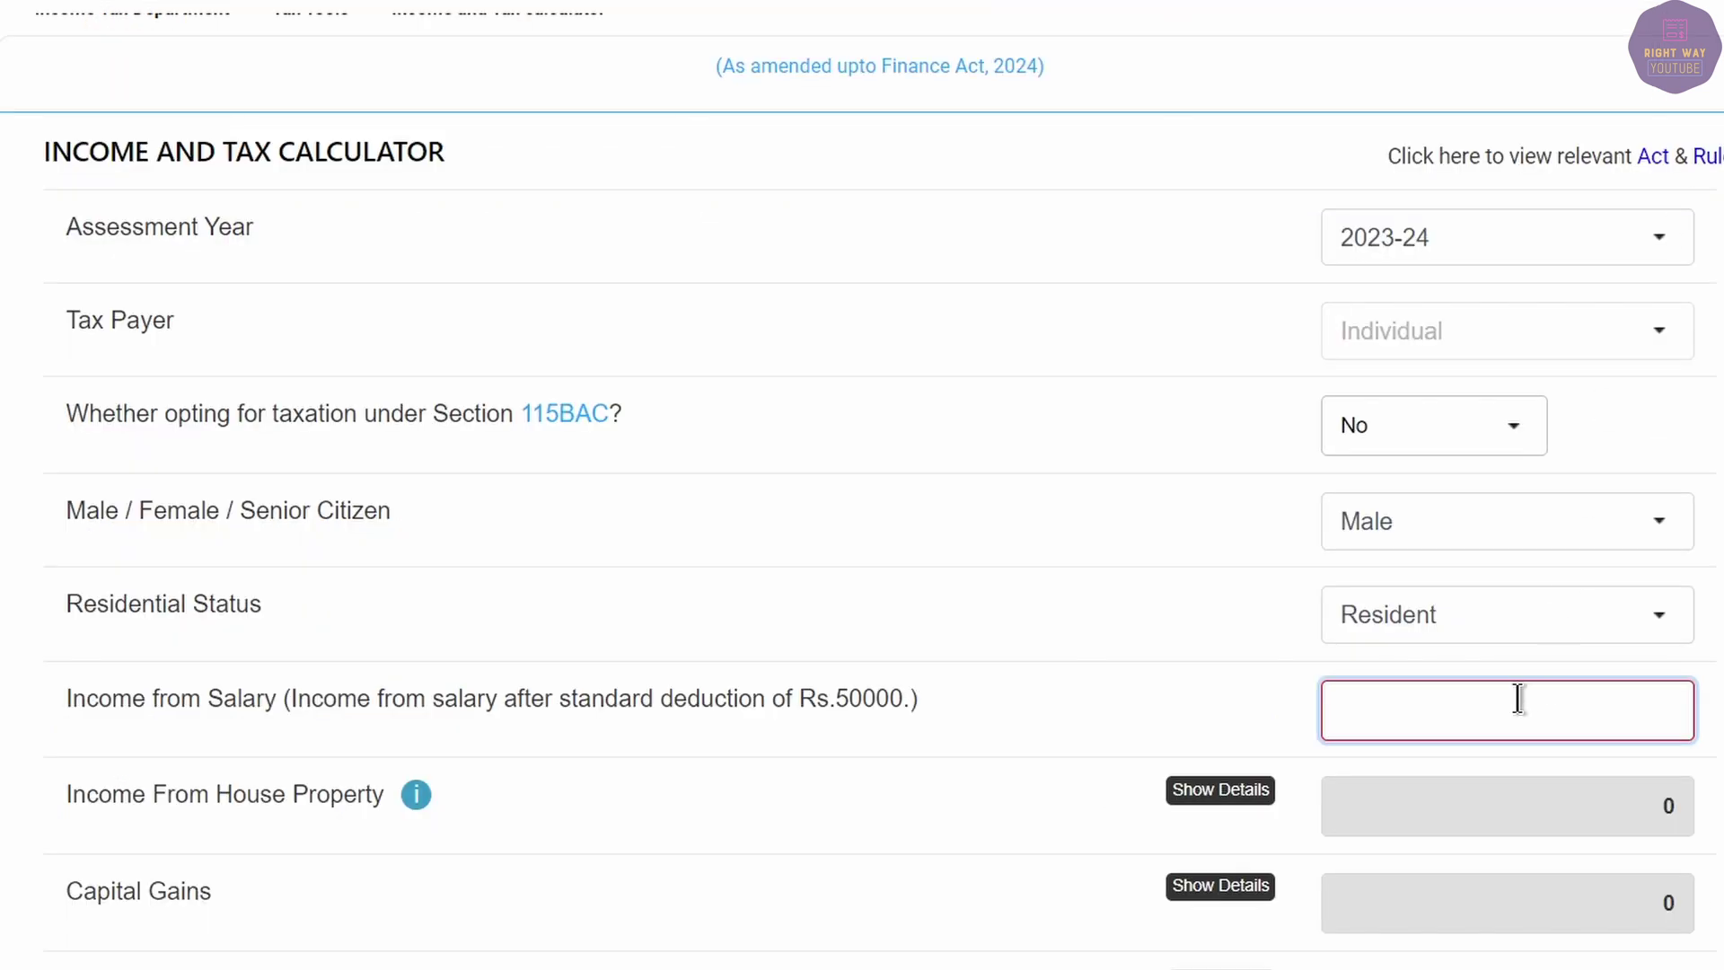
Enter 4,72,510 as income from salary and calculate the tax.
type("4,72,510")
key("Tab")
scroll(1511, 698, "down", 8)
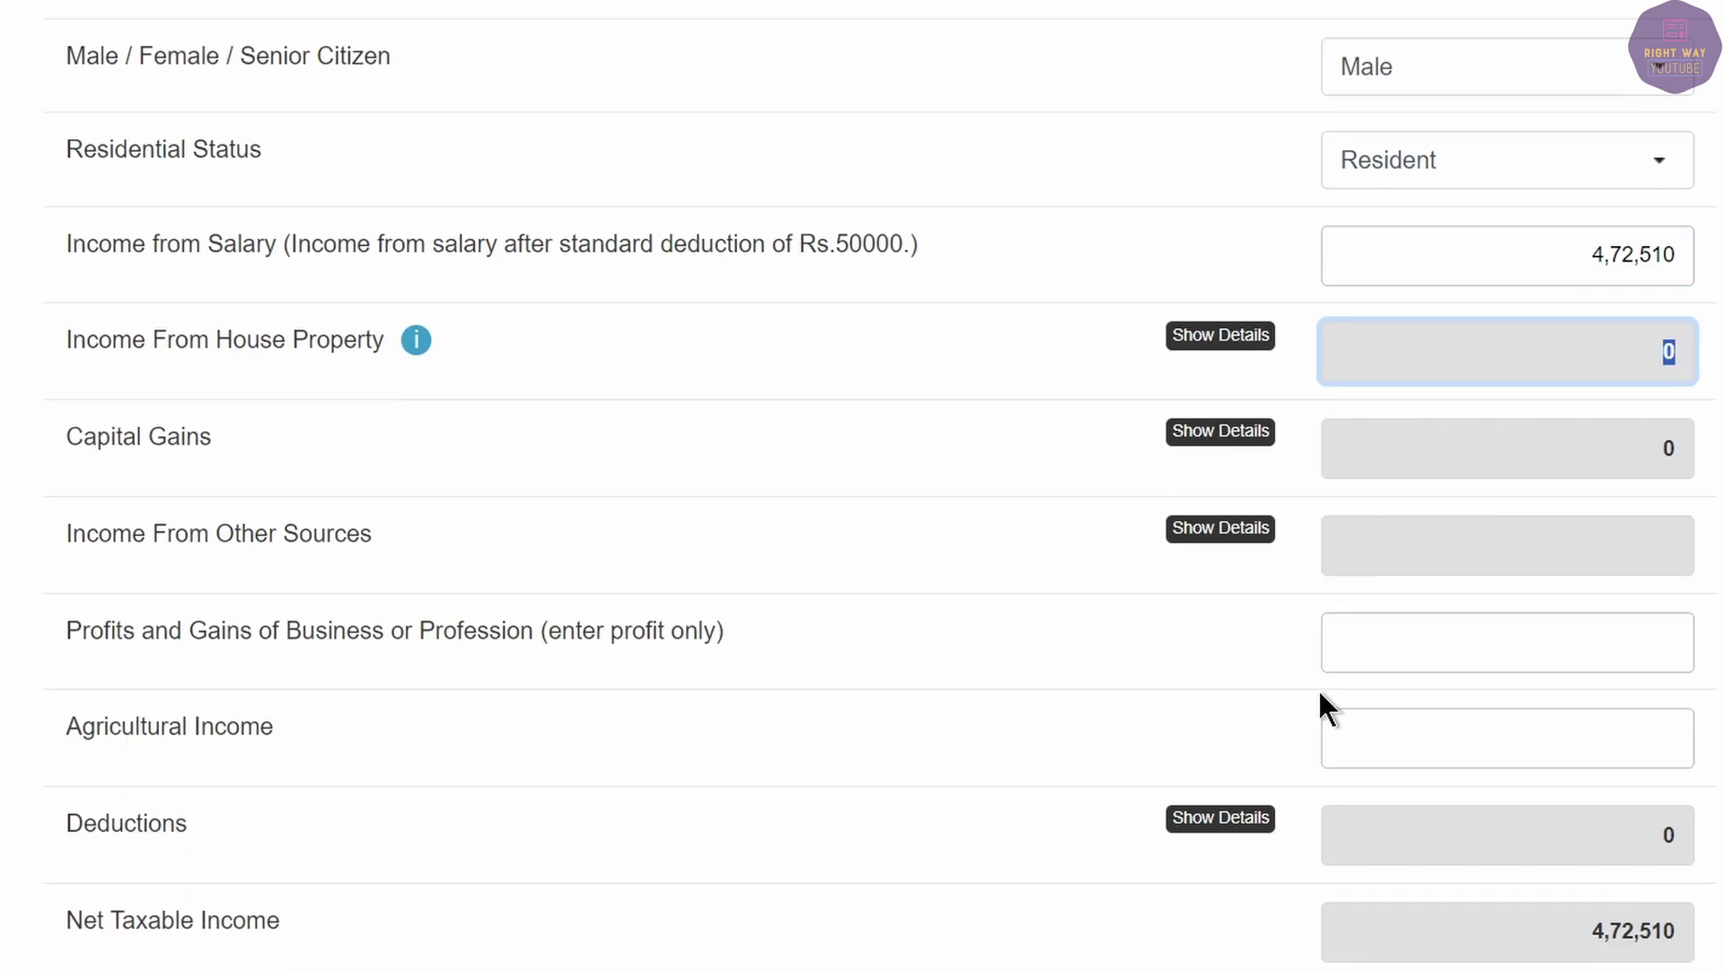
scroll(1505, 521, "down", 13)
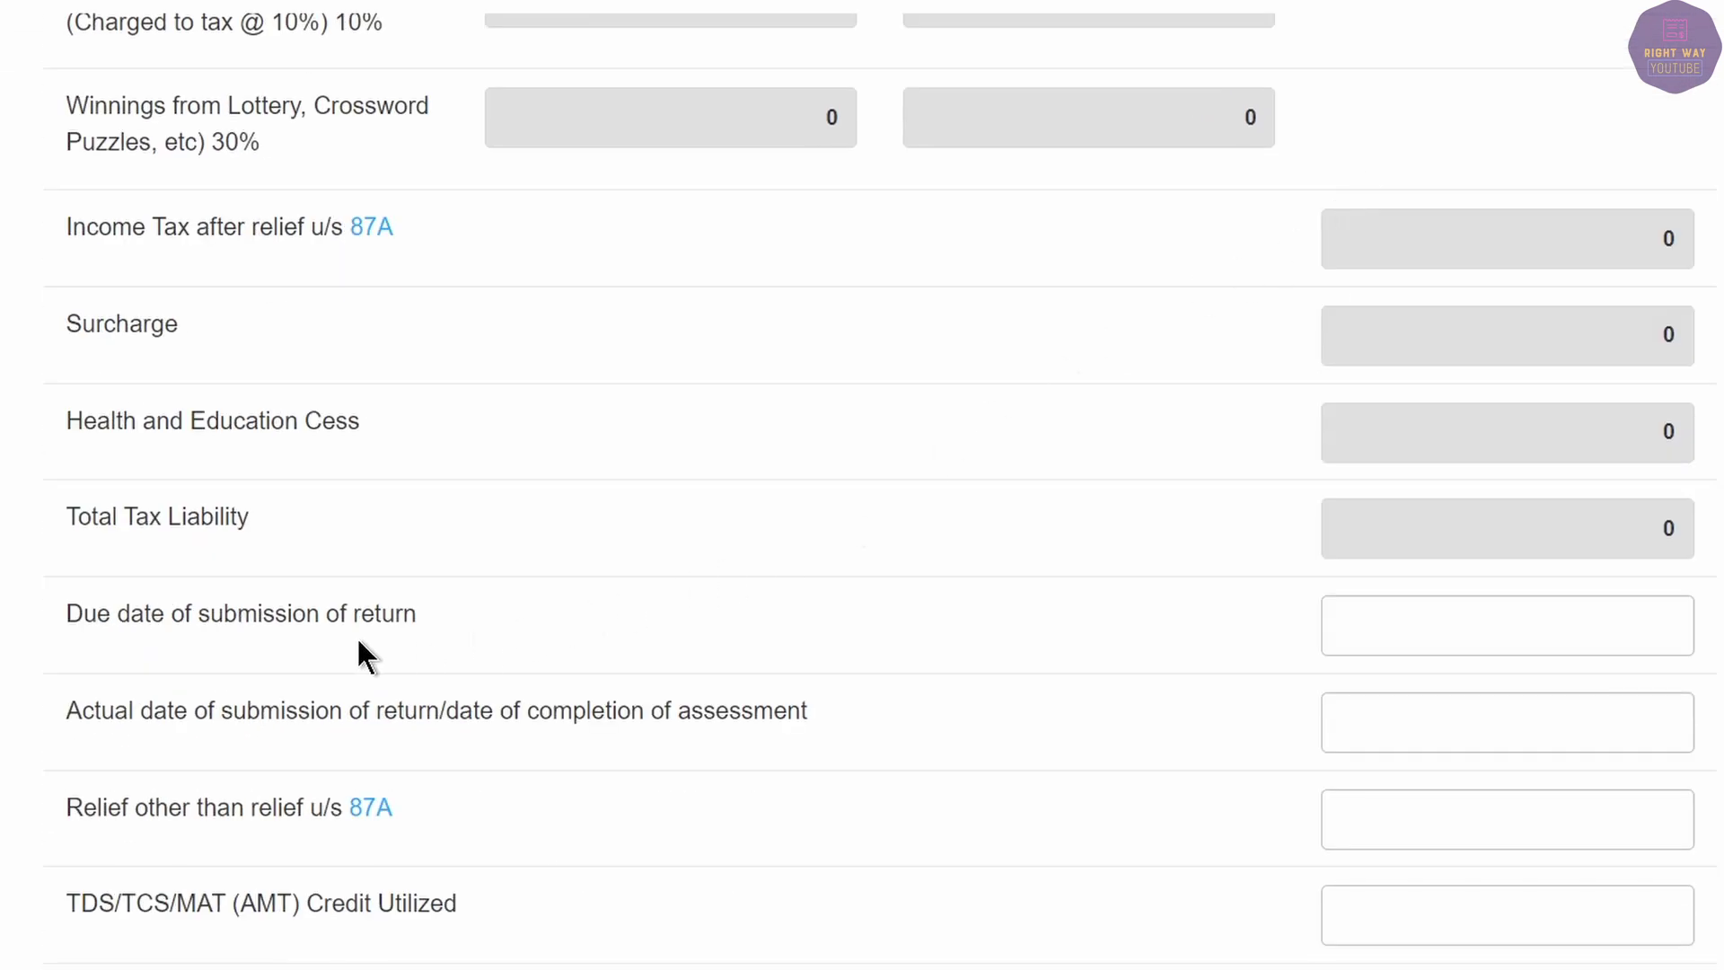
scroll(358, 636, "down", 15)
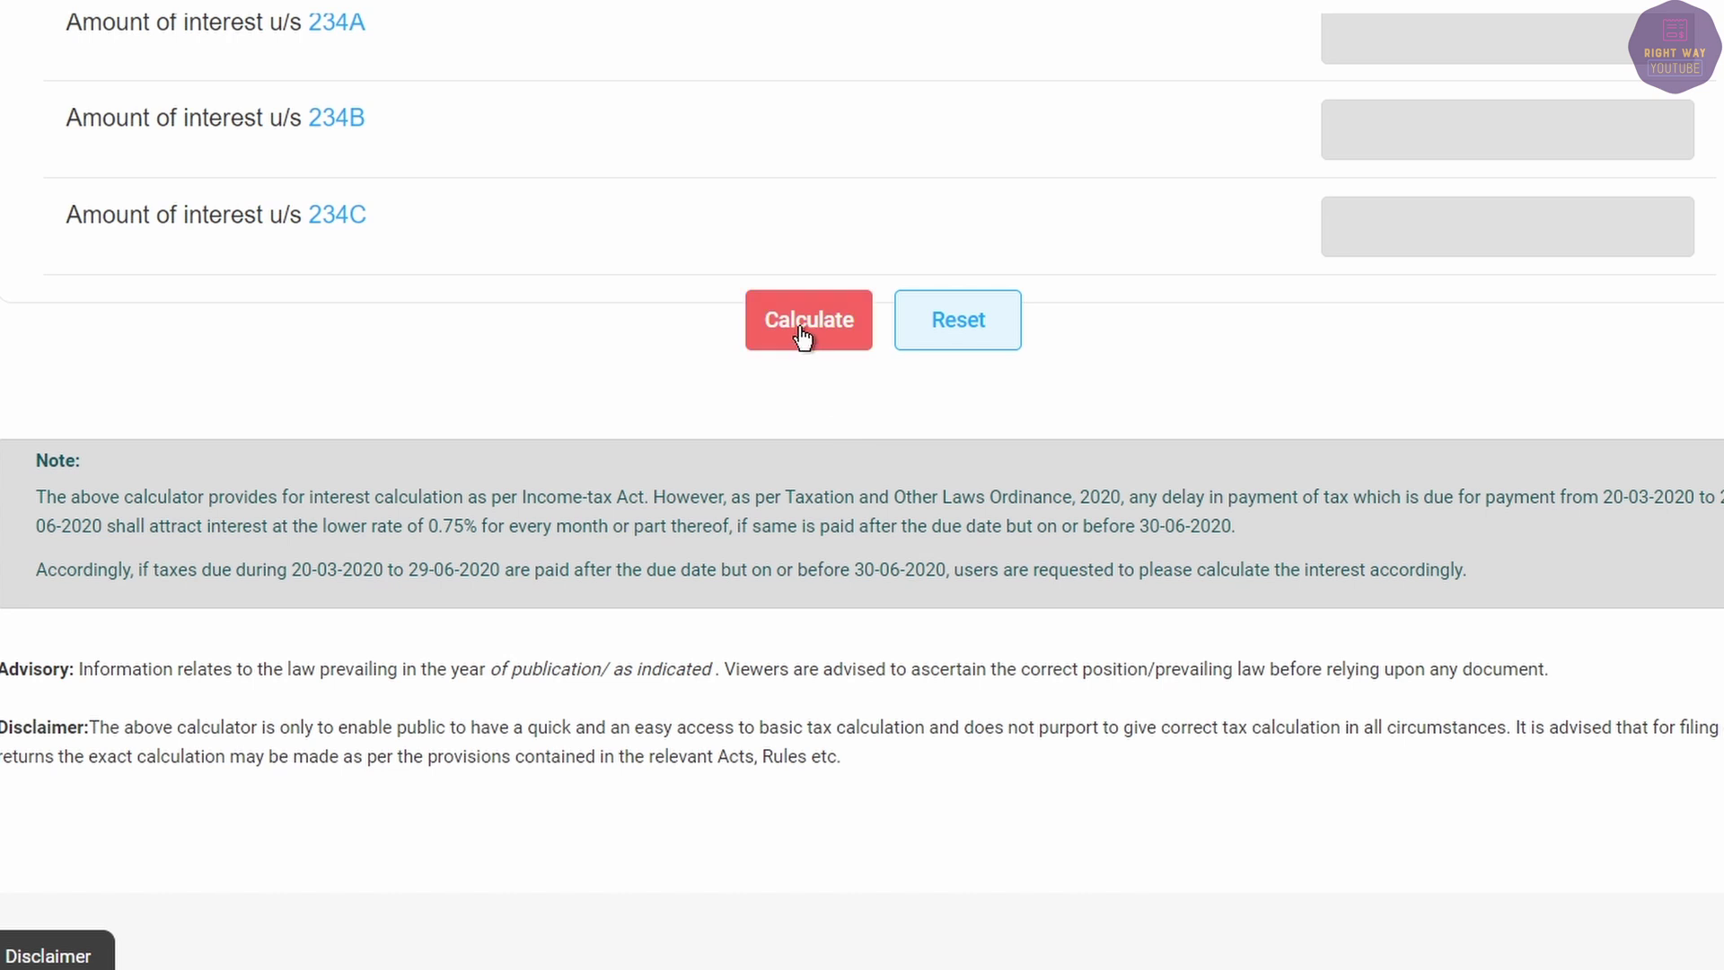
left_click(802, 331)
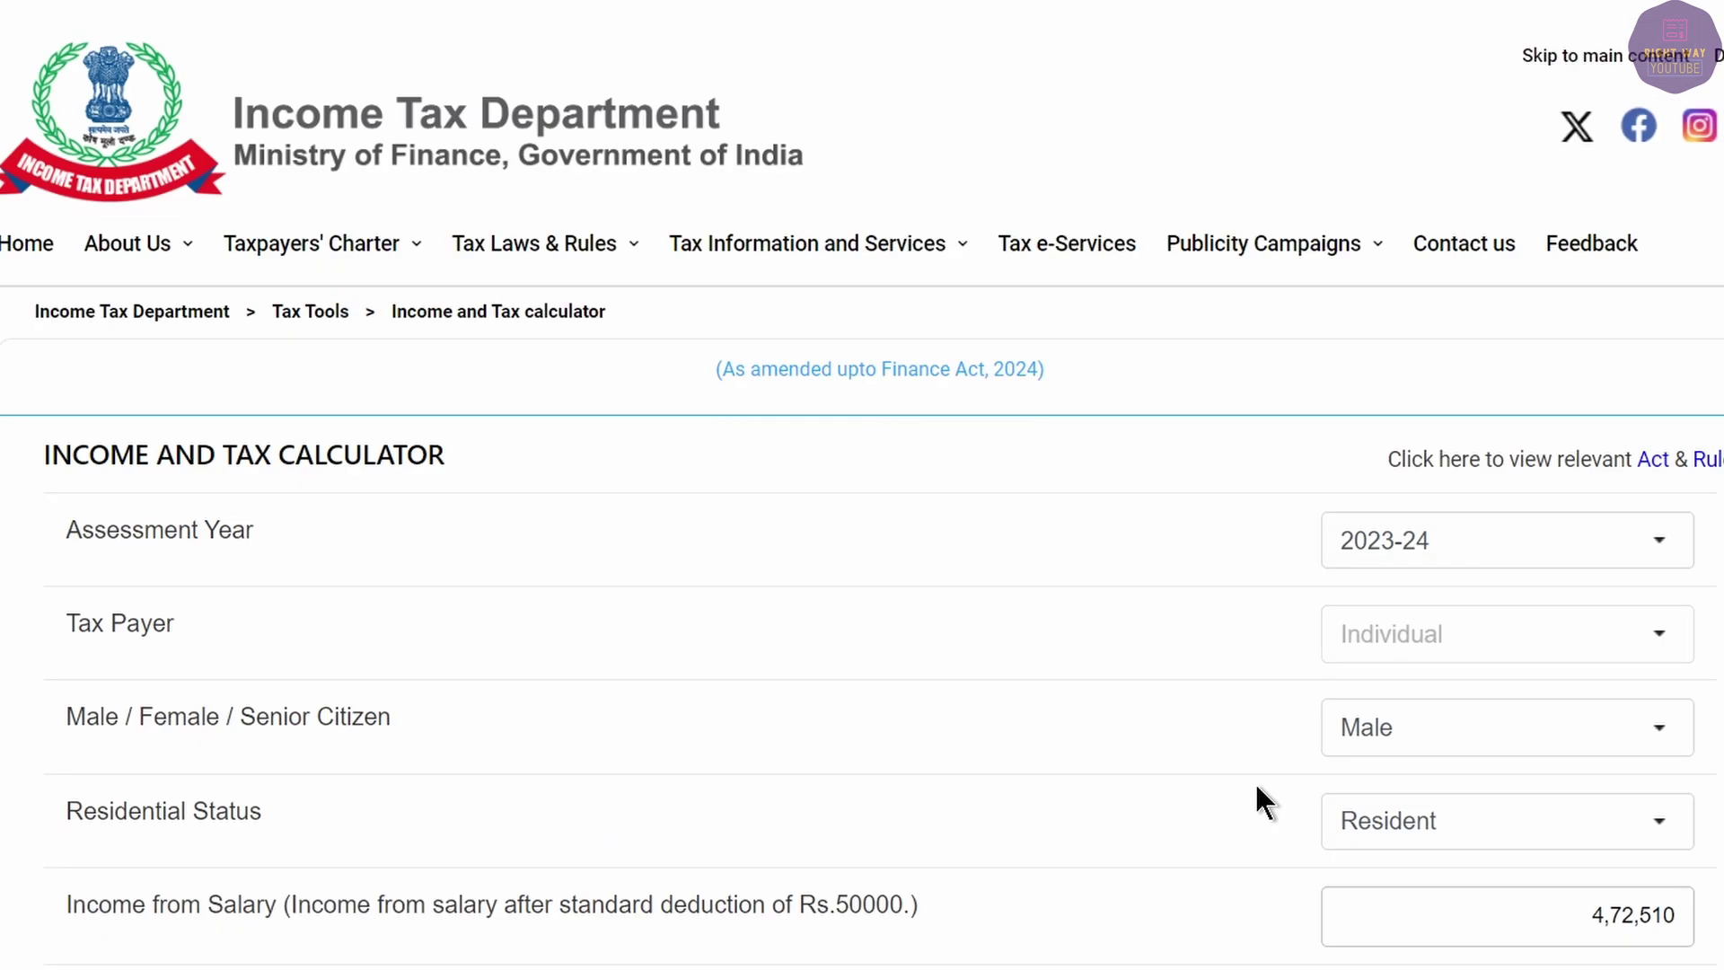
scroll(1005, 655, "down", 20)
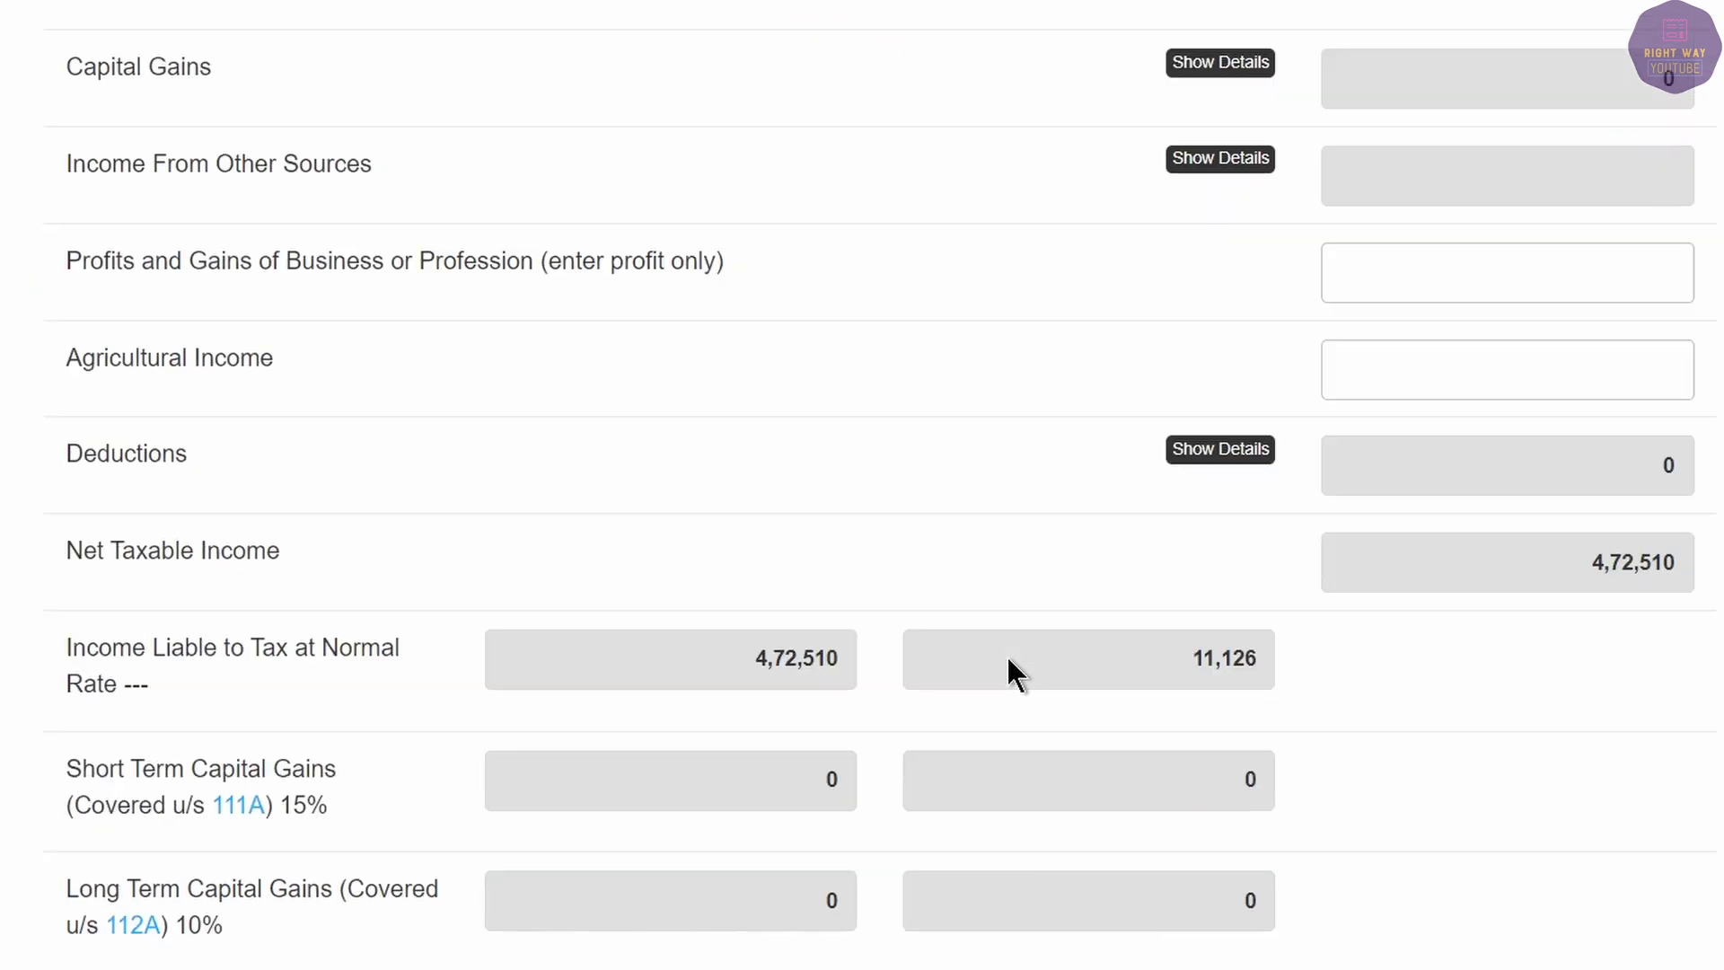
scroll(1008, 659, "down", 13)
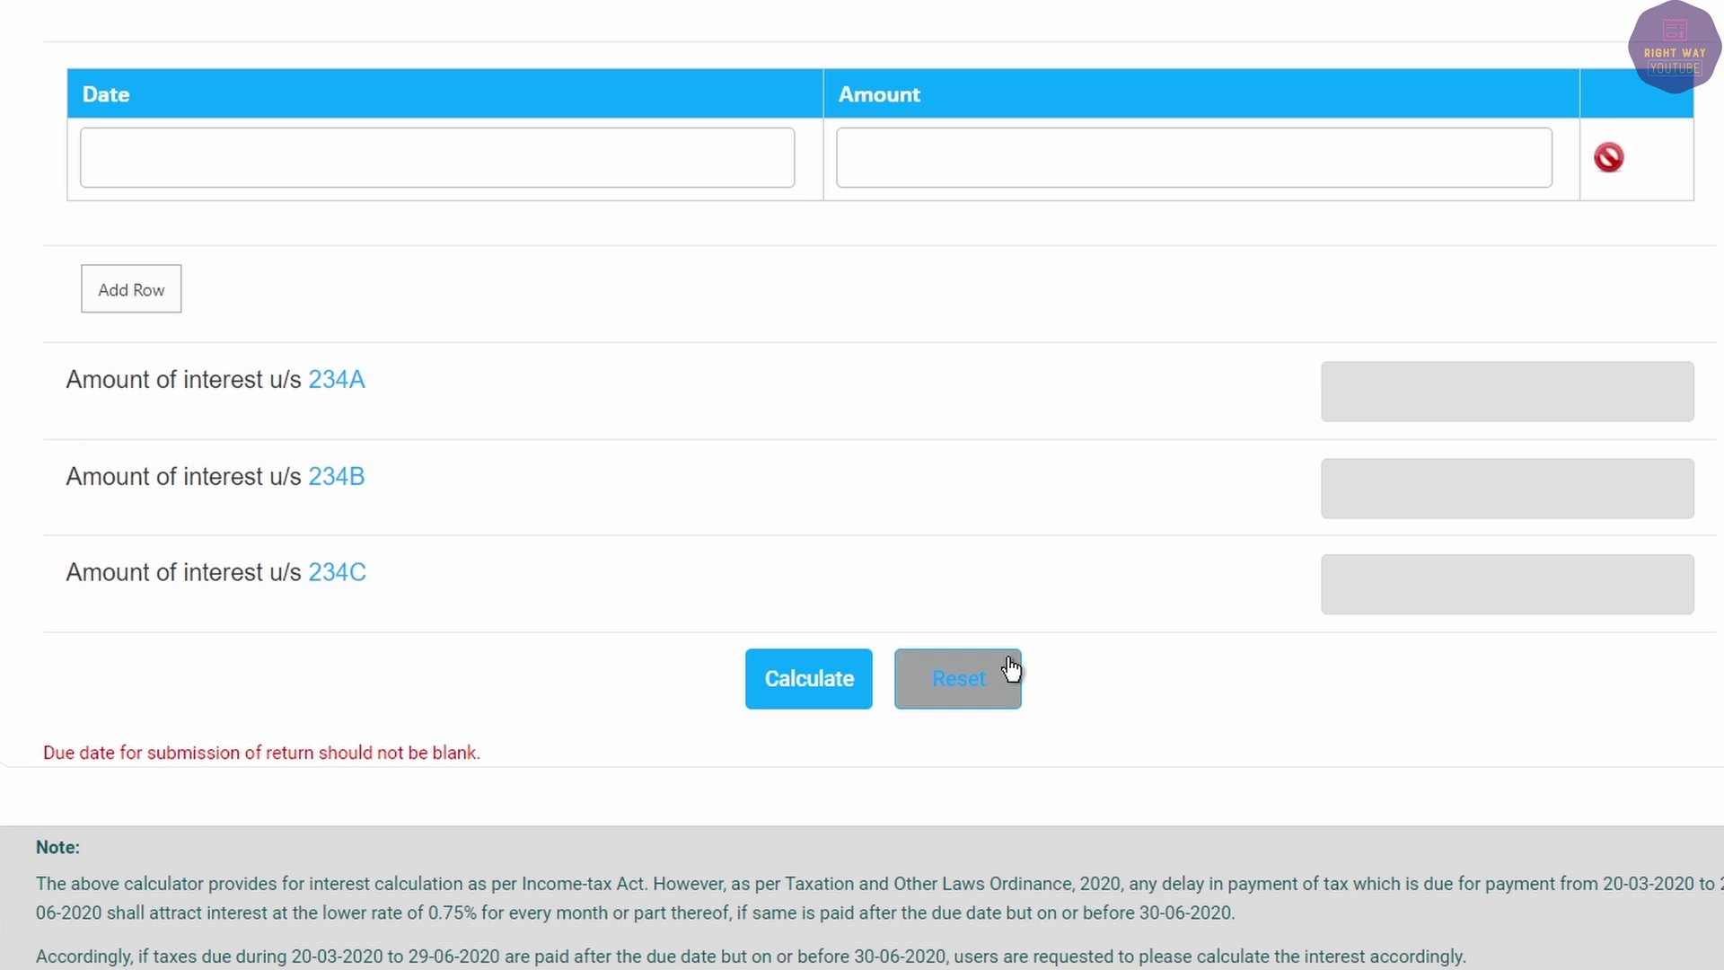
scroll(996, 604, "up", 20)
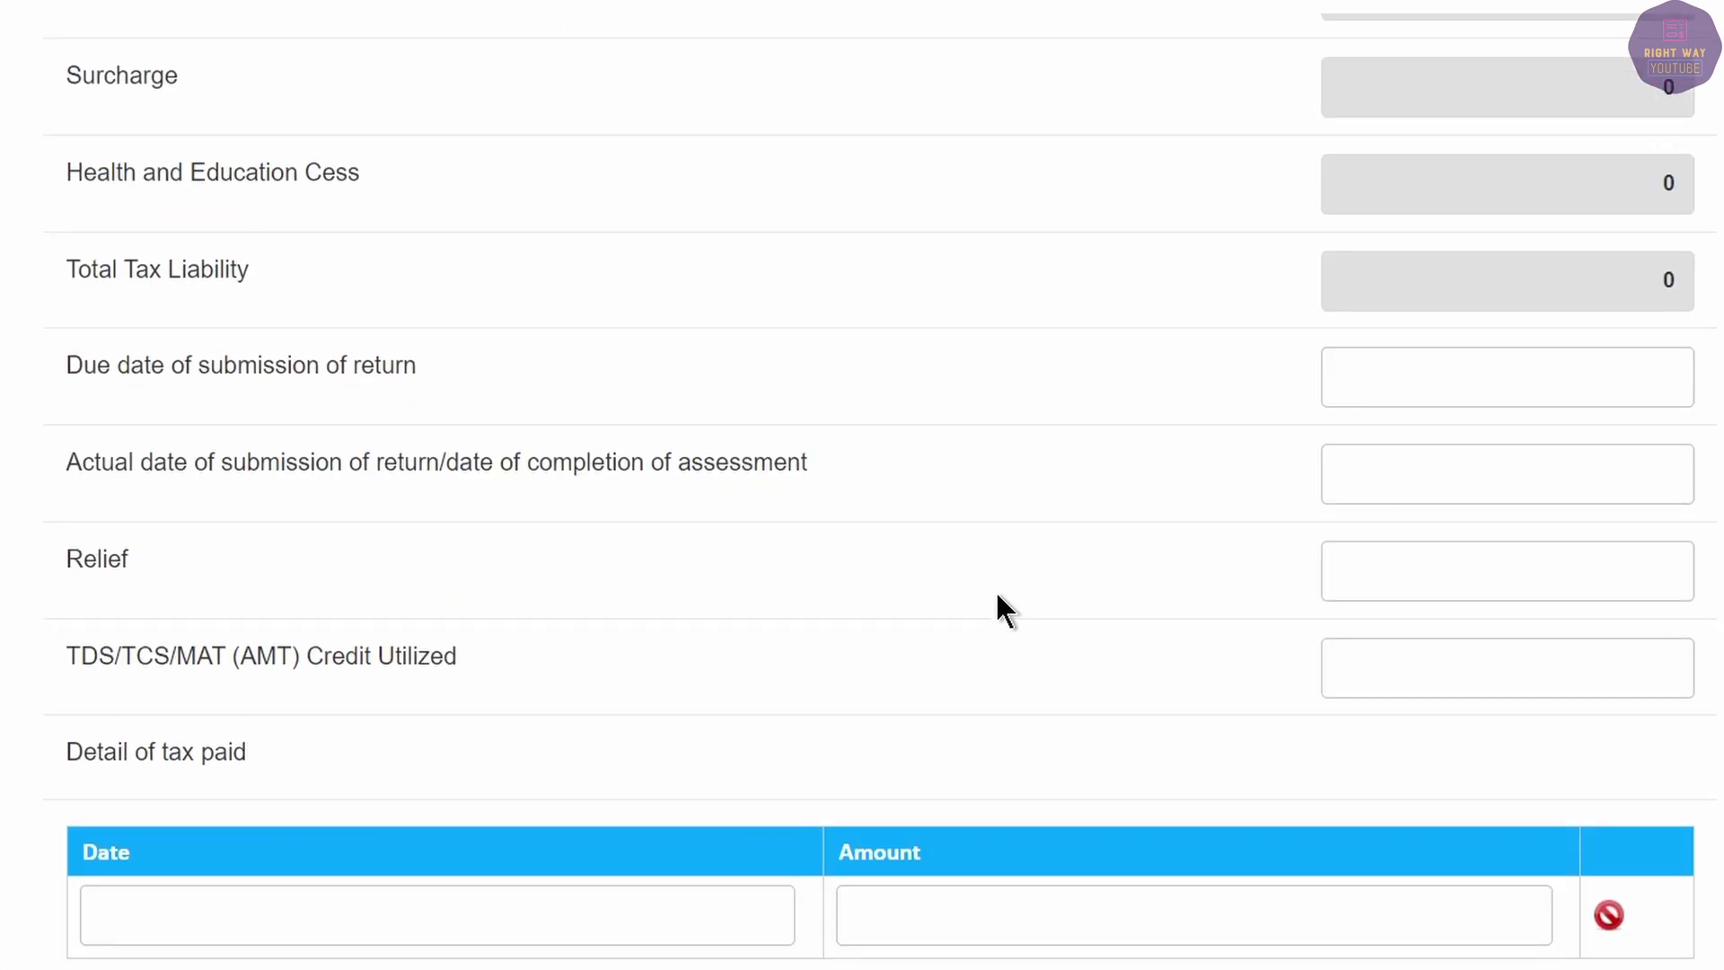
scroll(1057, 647, "up", 2)
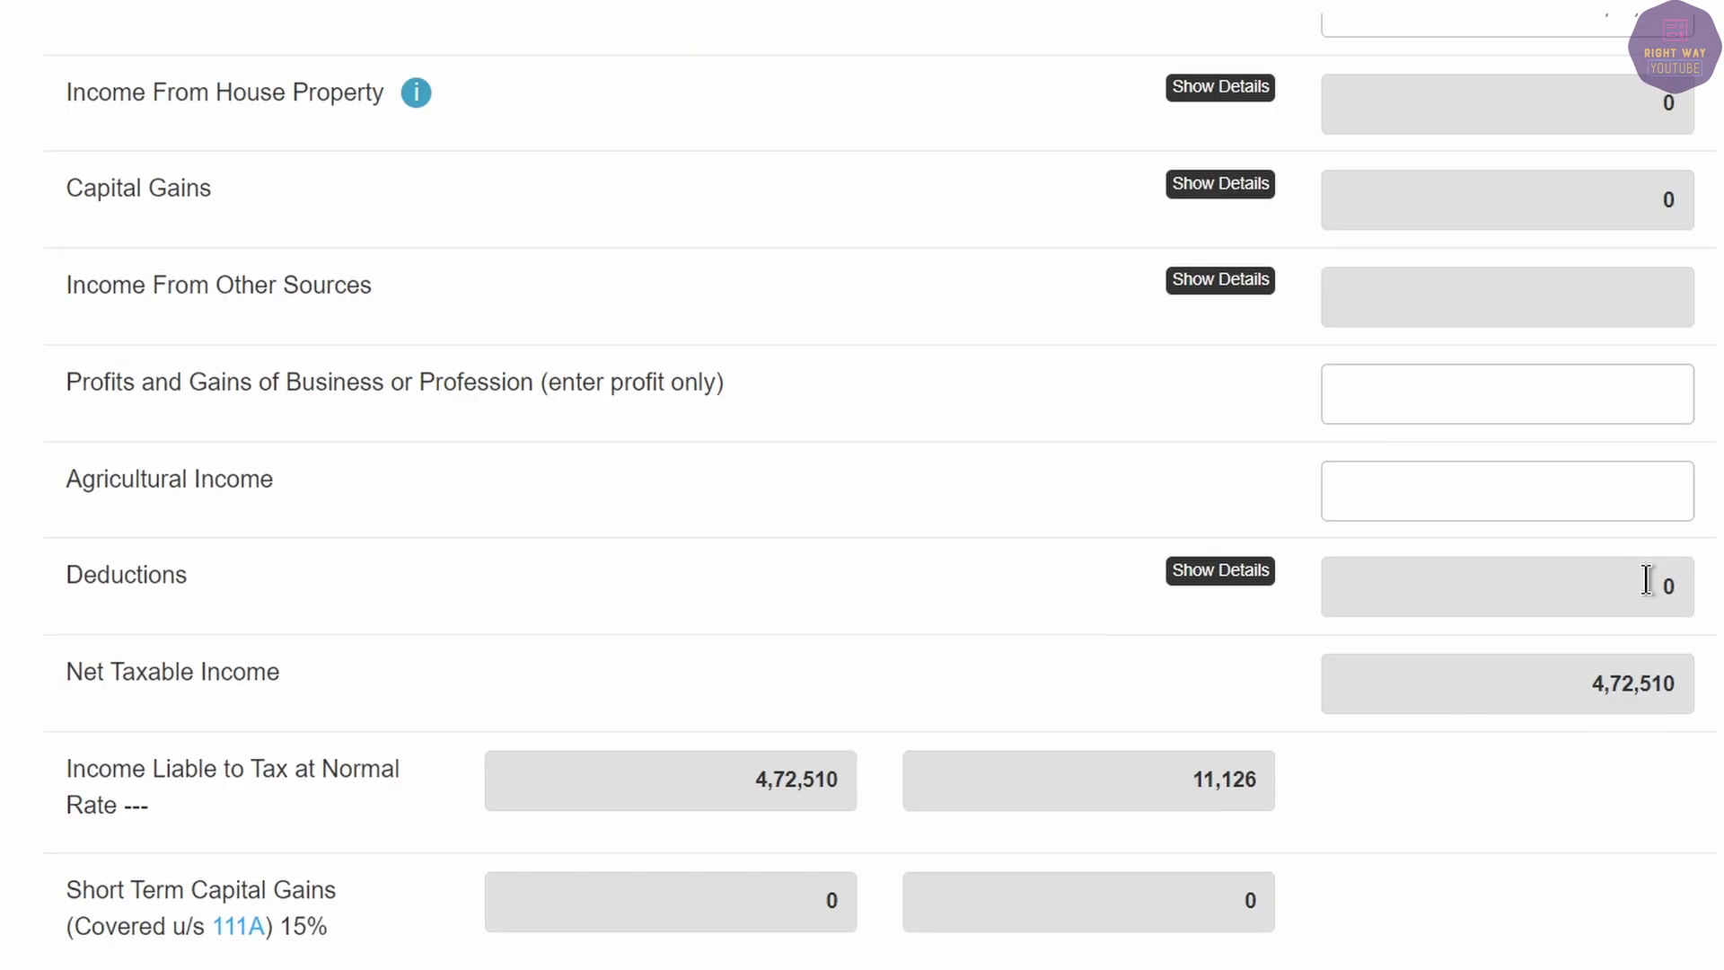
scroll(1620, 701, "up", 10)
Change the salary to 5,72,510 and select the resulting 28,082 liability and 27,002 income tax.
left_click(1555, 914)
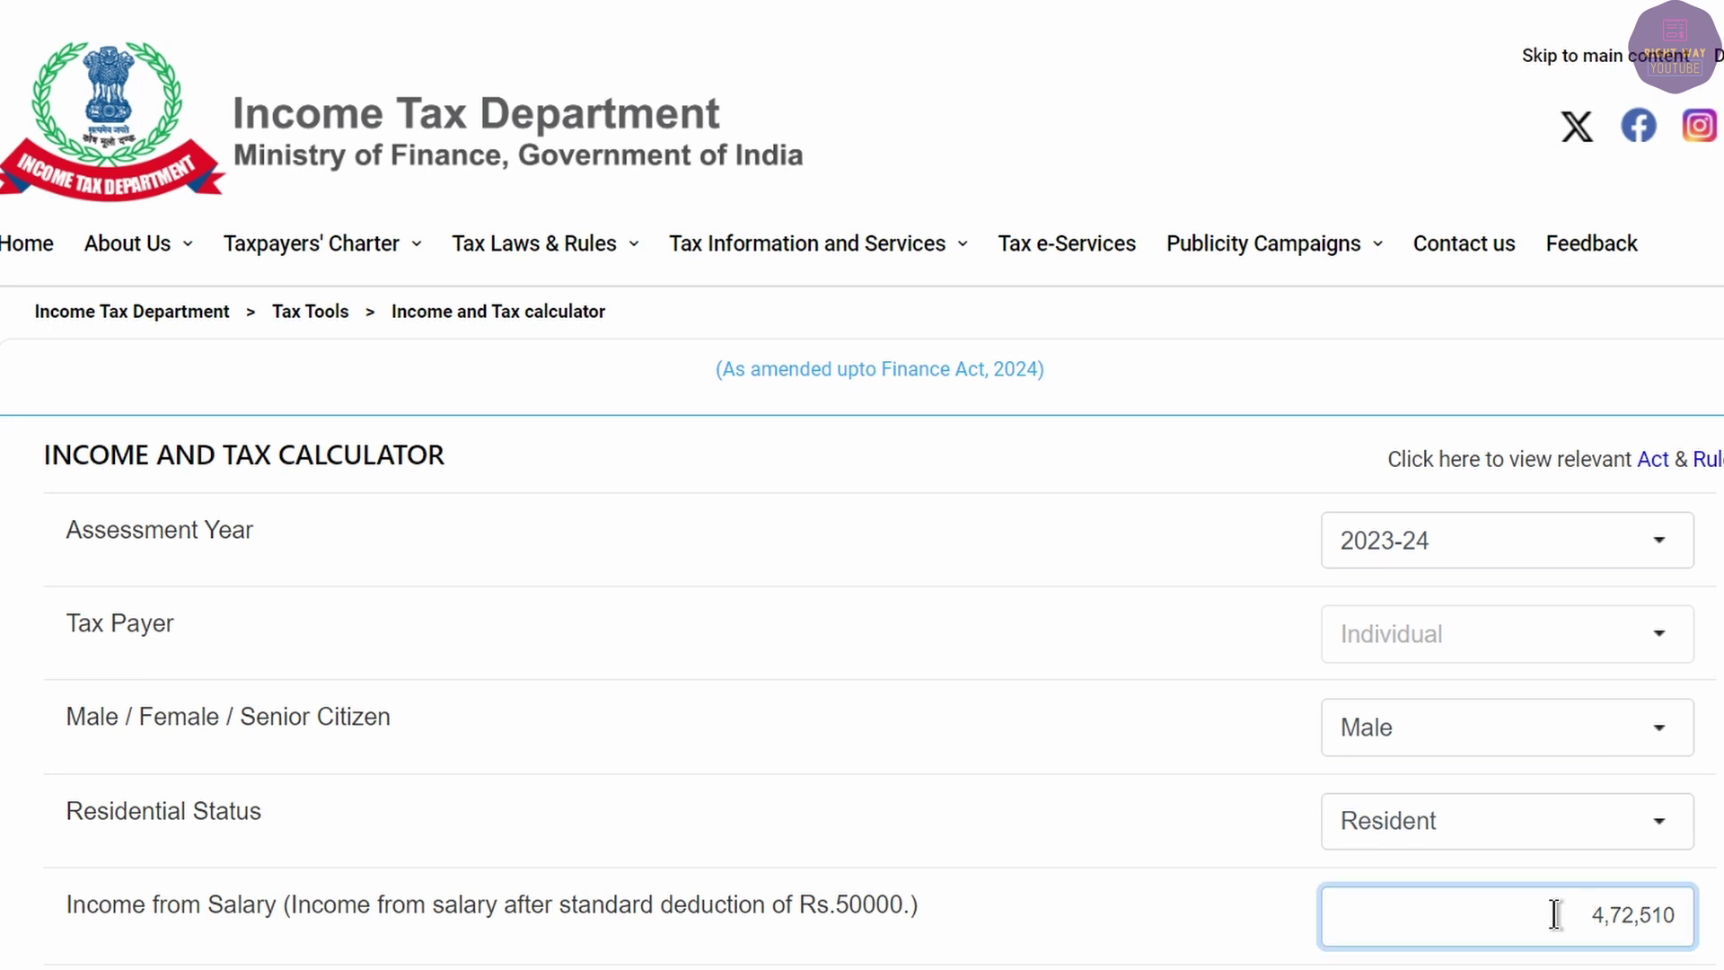
type("5")
scroll(1533, 896, "down", 15)
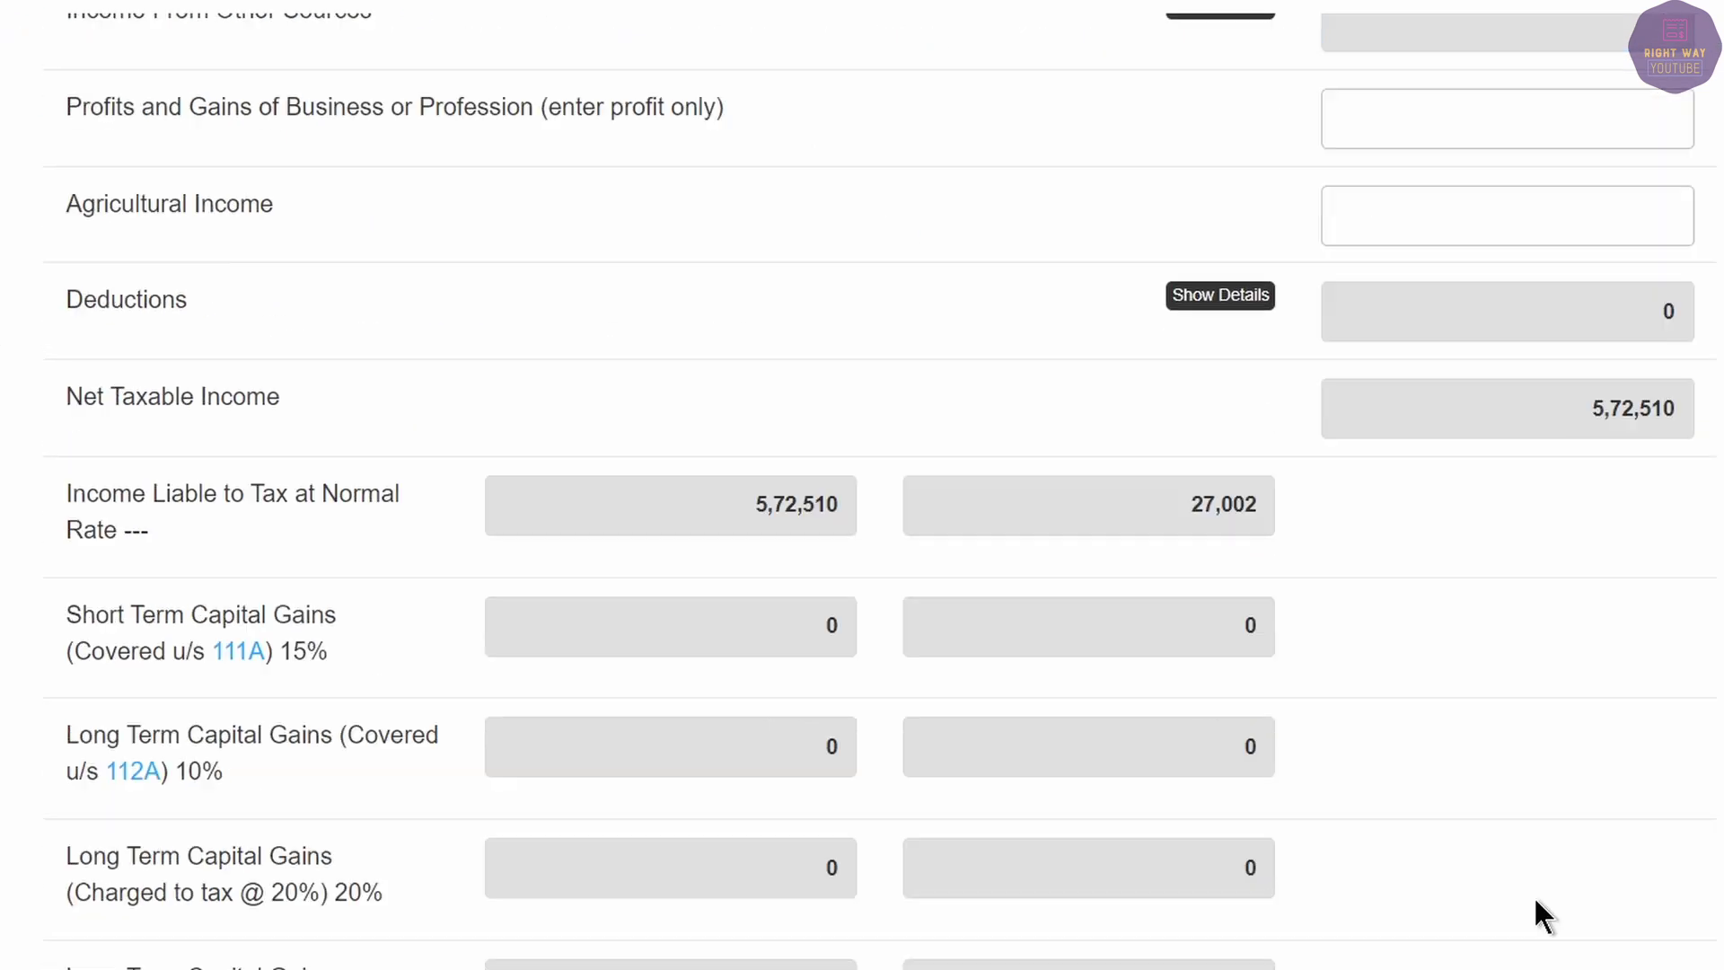
scroll(1532, 895, "down", 8)
scroll(1532, 890, "up", 3)
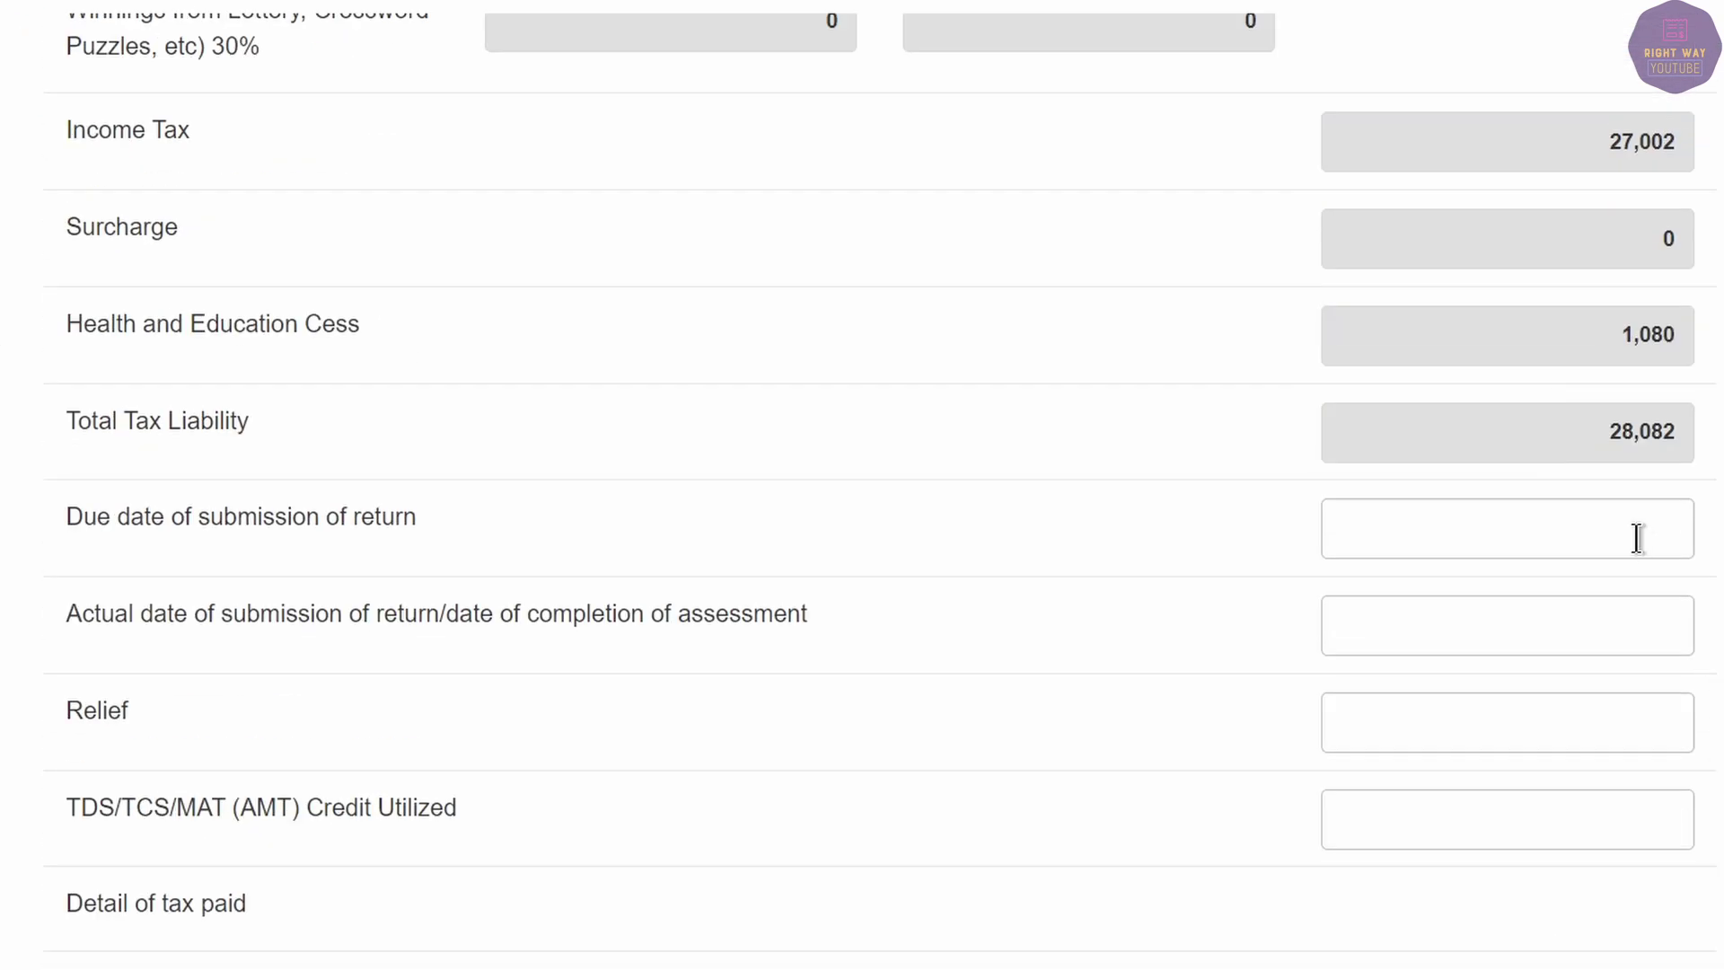
left_click_drag(1589, 434, 1677, 436)
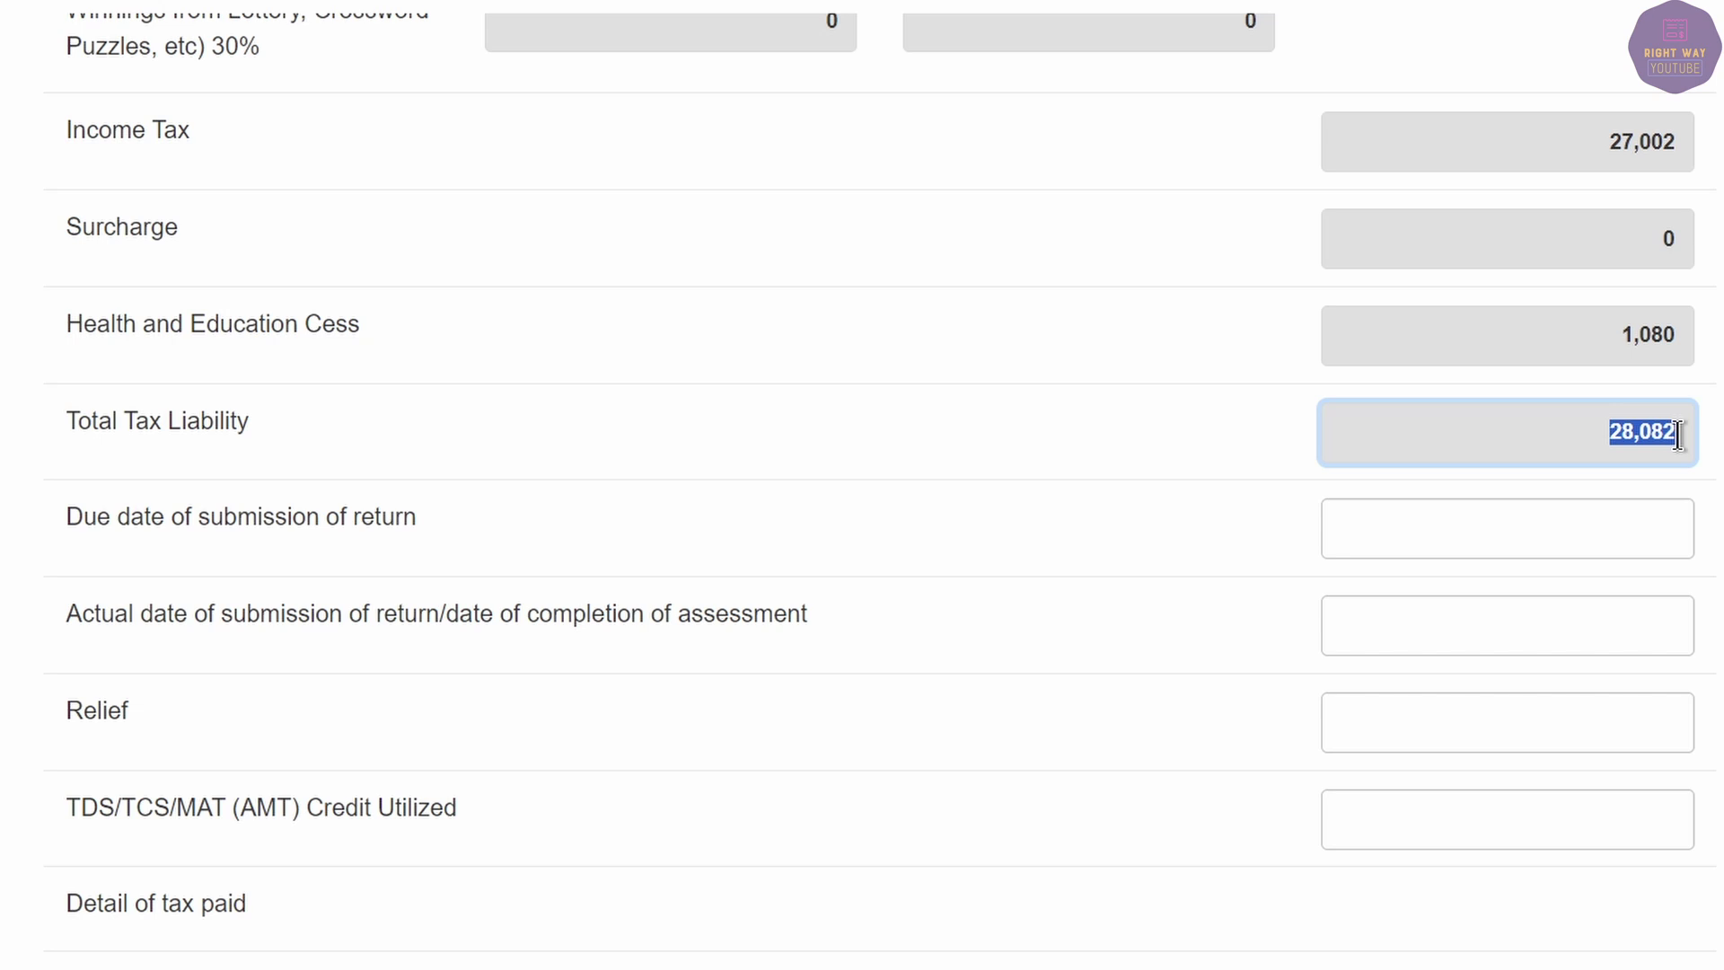
left_click(1650, 434)
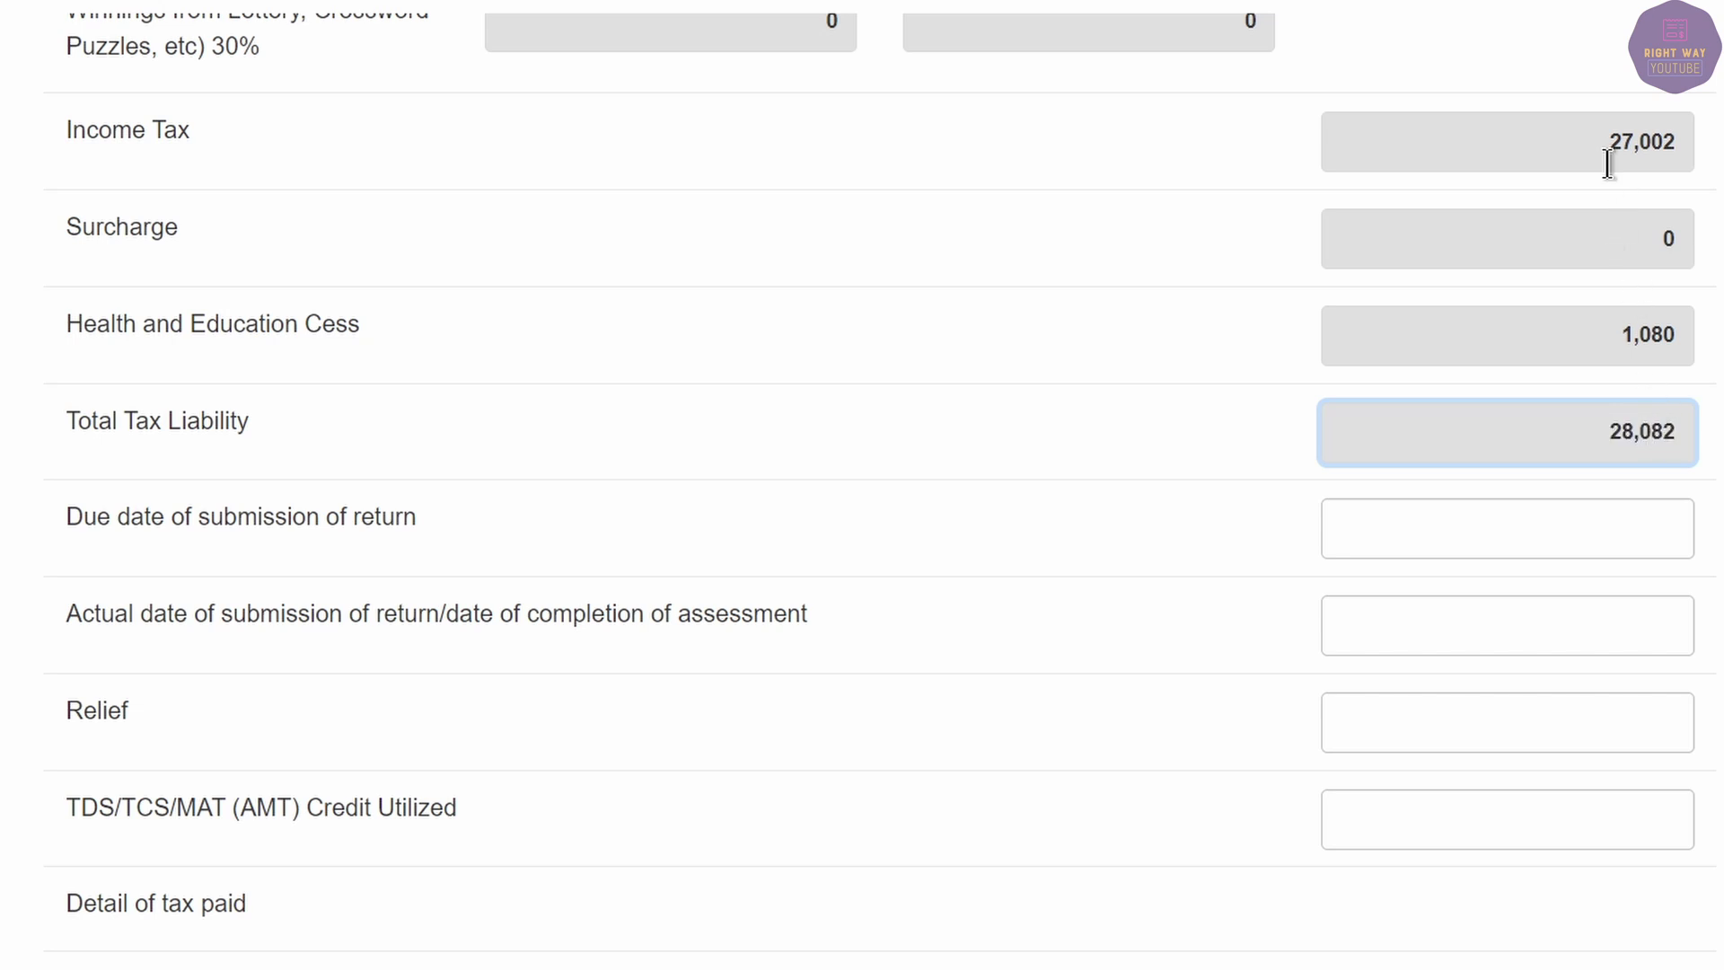
left_click_drag(1608, 141, 1680, 142)
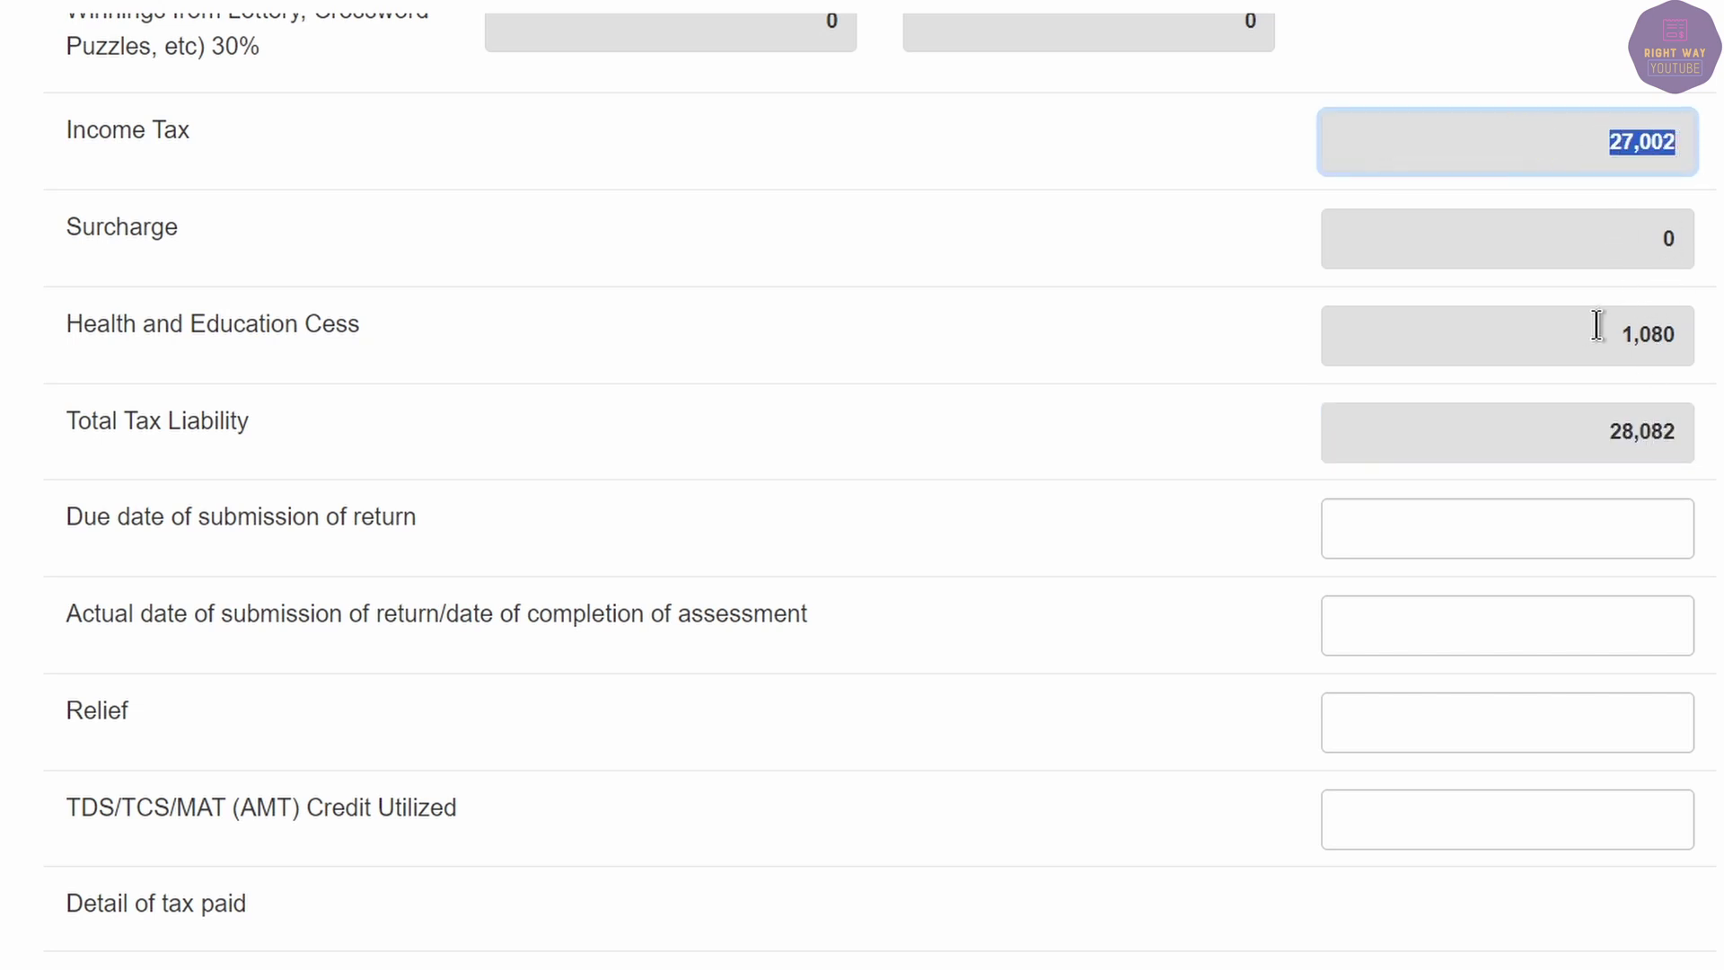
left_click_drag(1600, 137, 1663, 145)
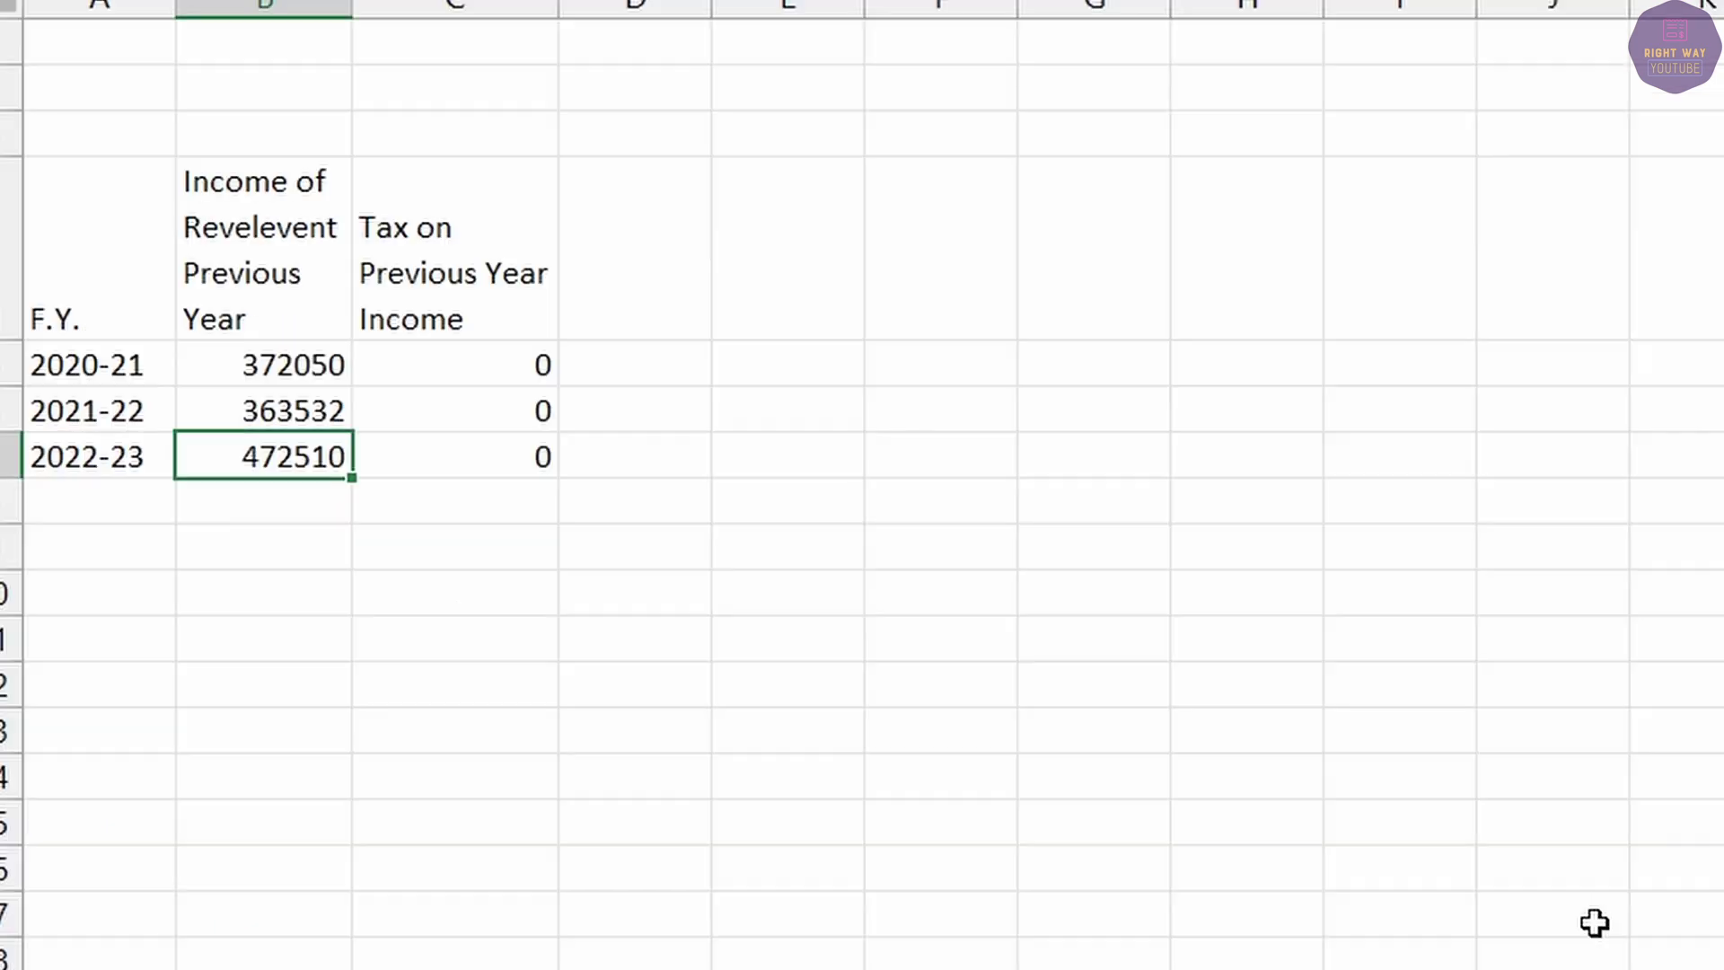
left_click(491, 371)
left_click(512, 413)
left_click(524, 449)
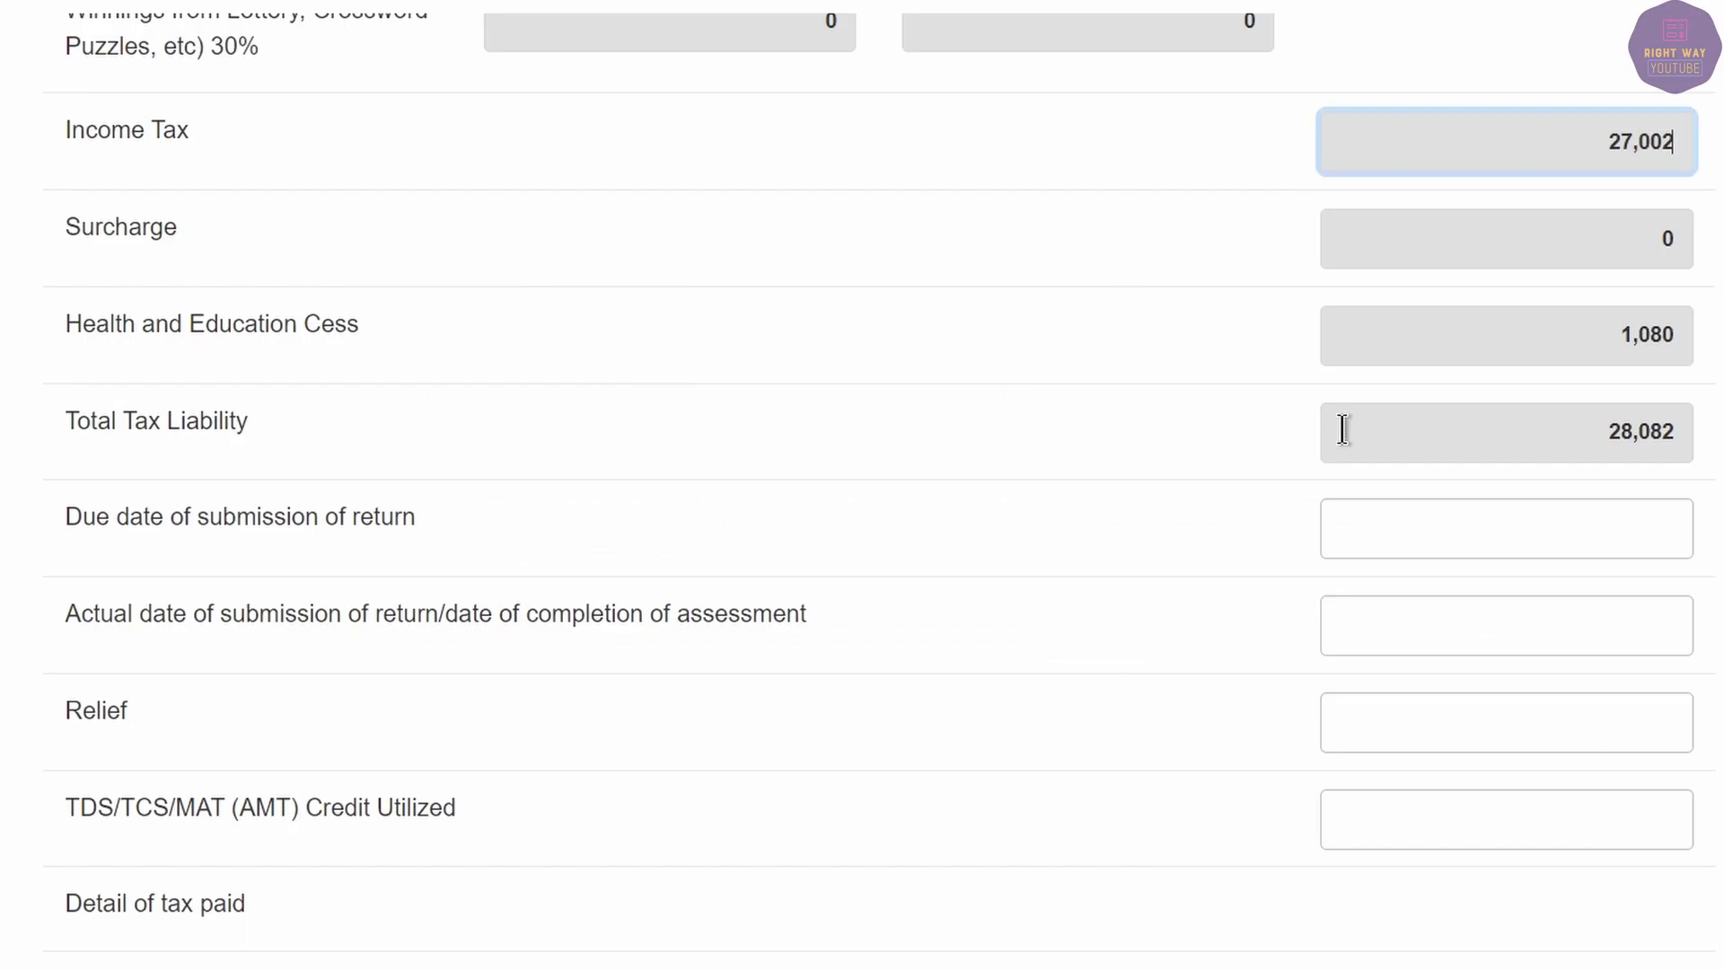
scroll(1342, 429, "up", 20)
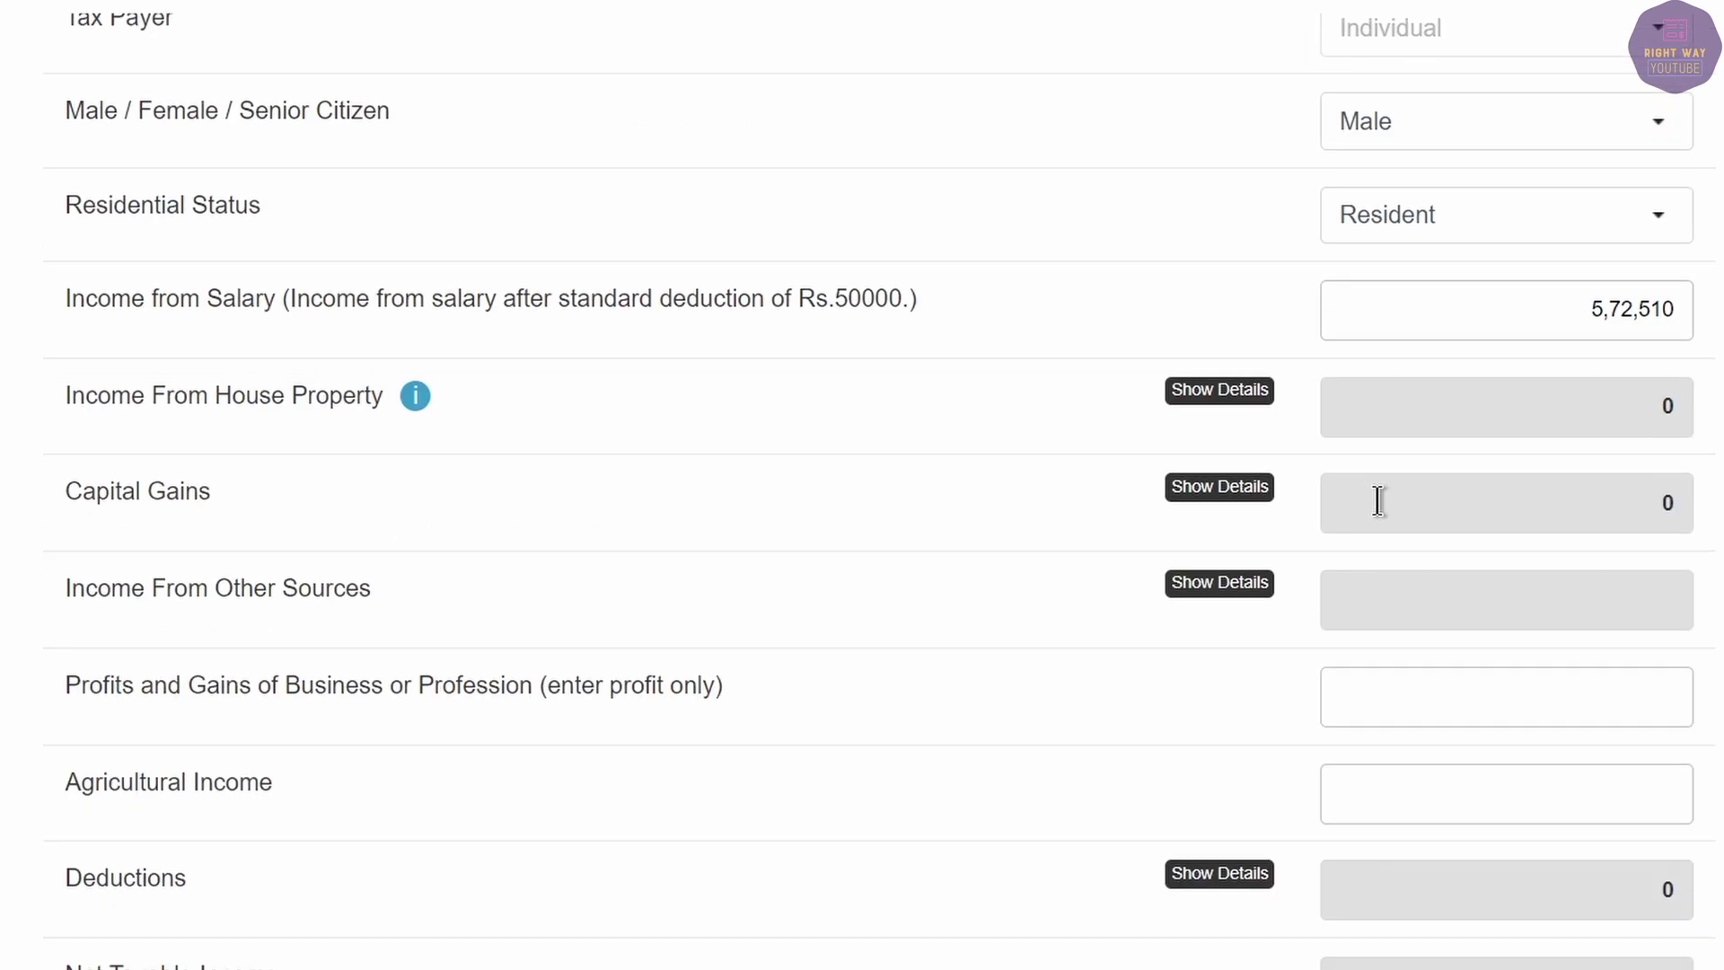
left_click(1413, 546)
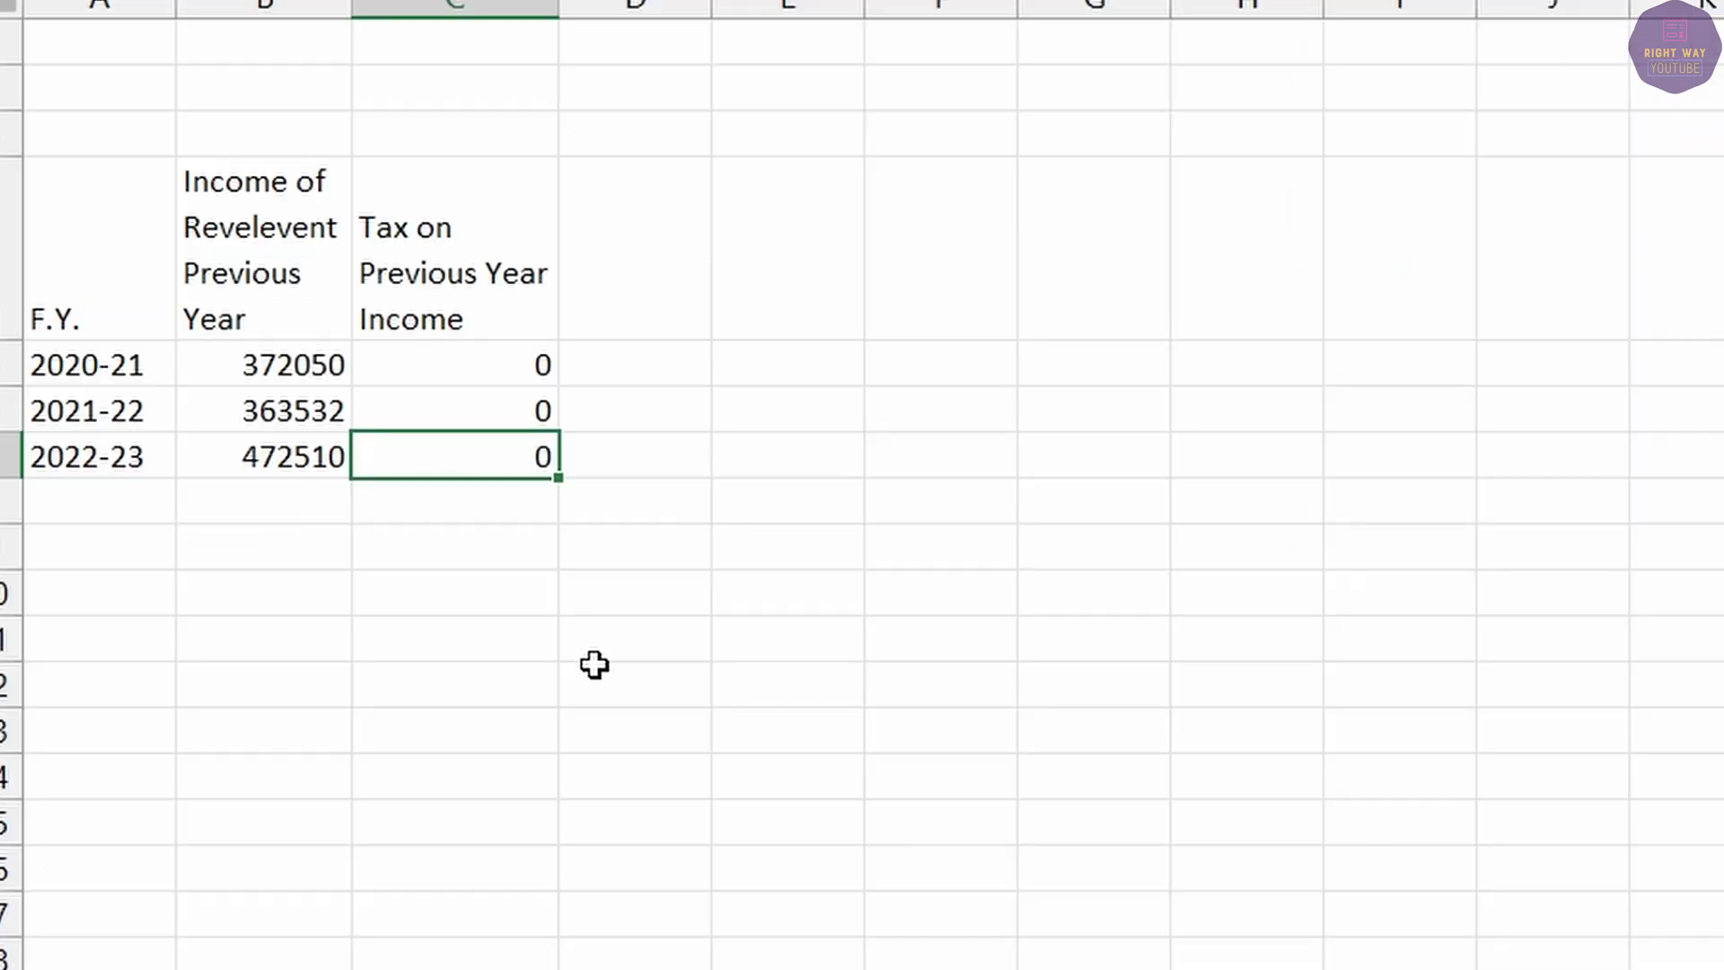
left_click(263, 361)
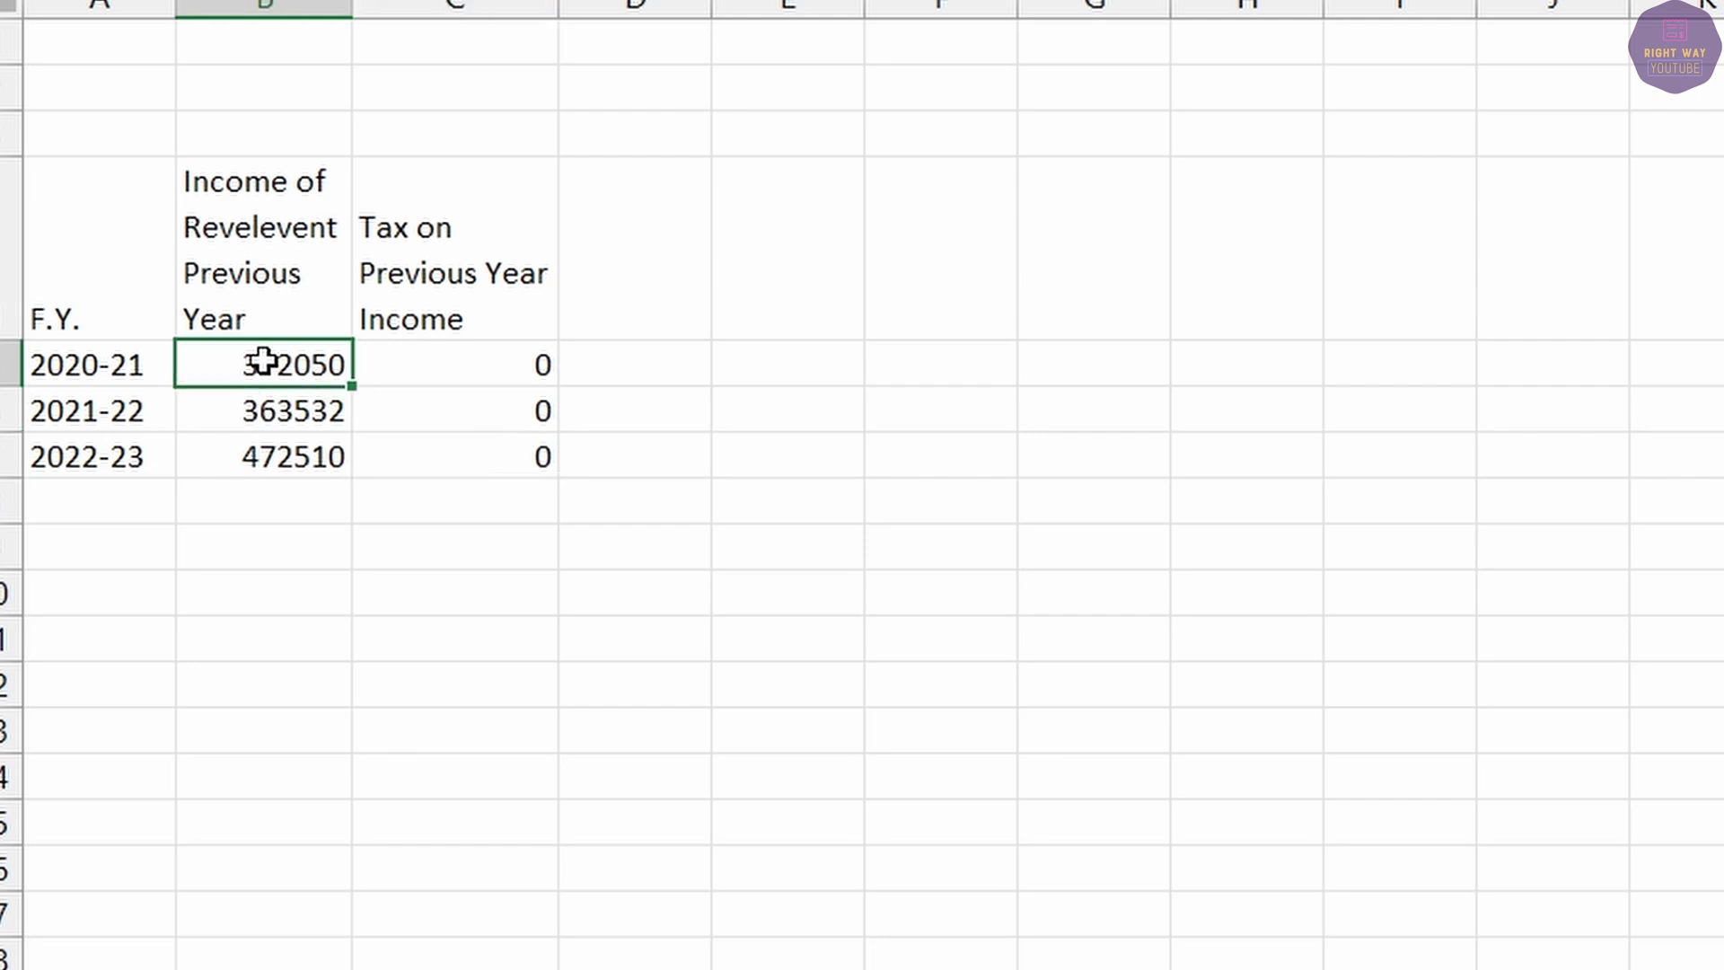
left_click(432, 366)
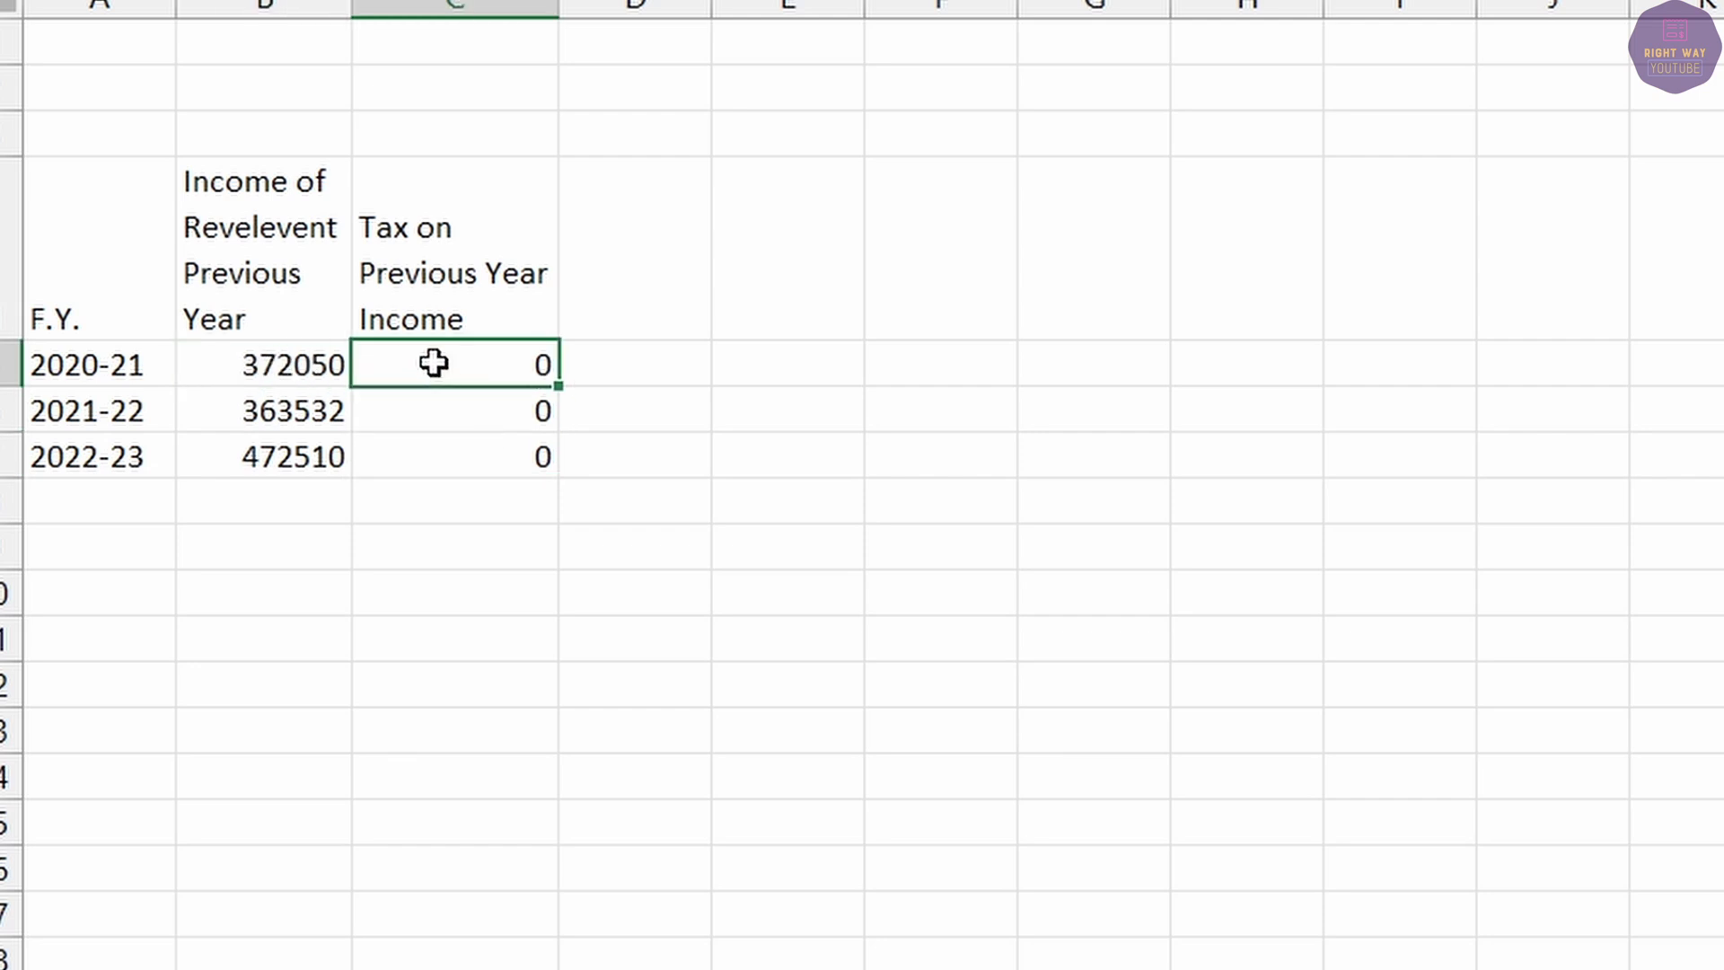
left_click(640, 210)
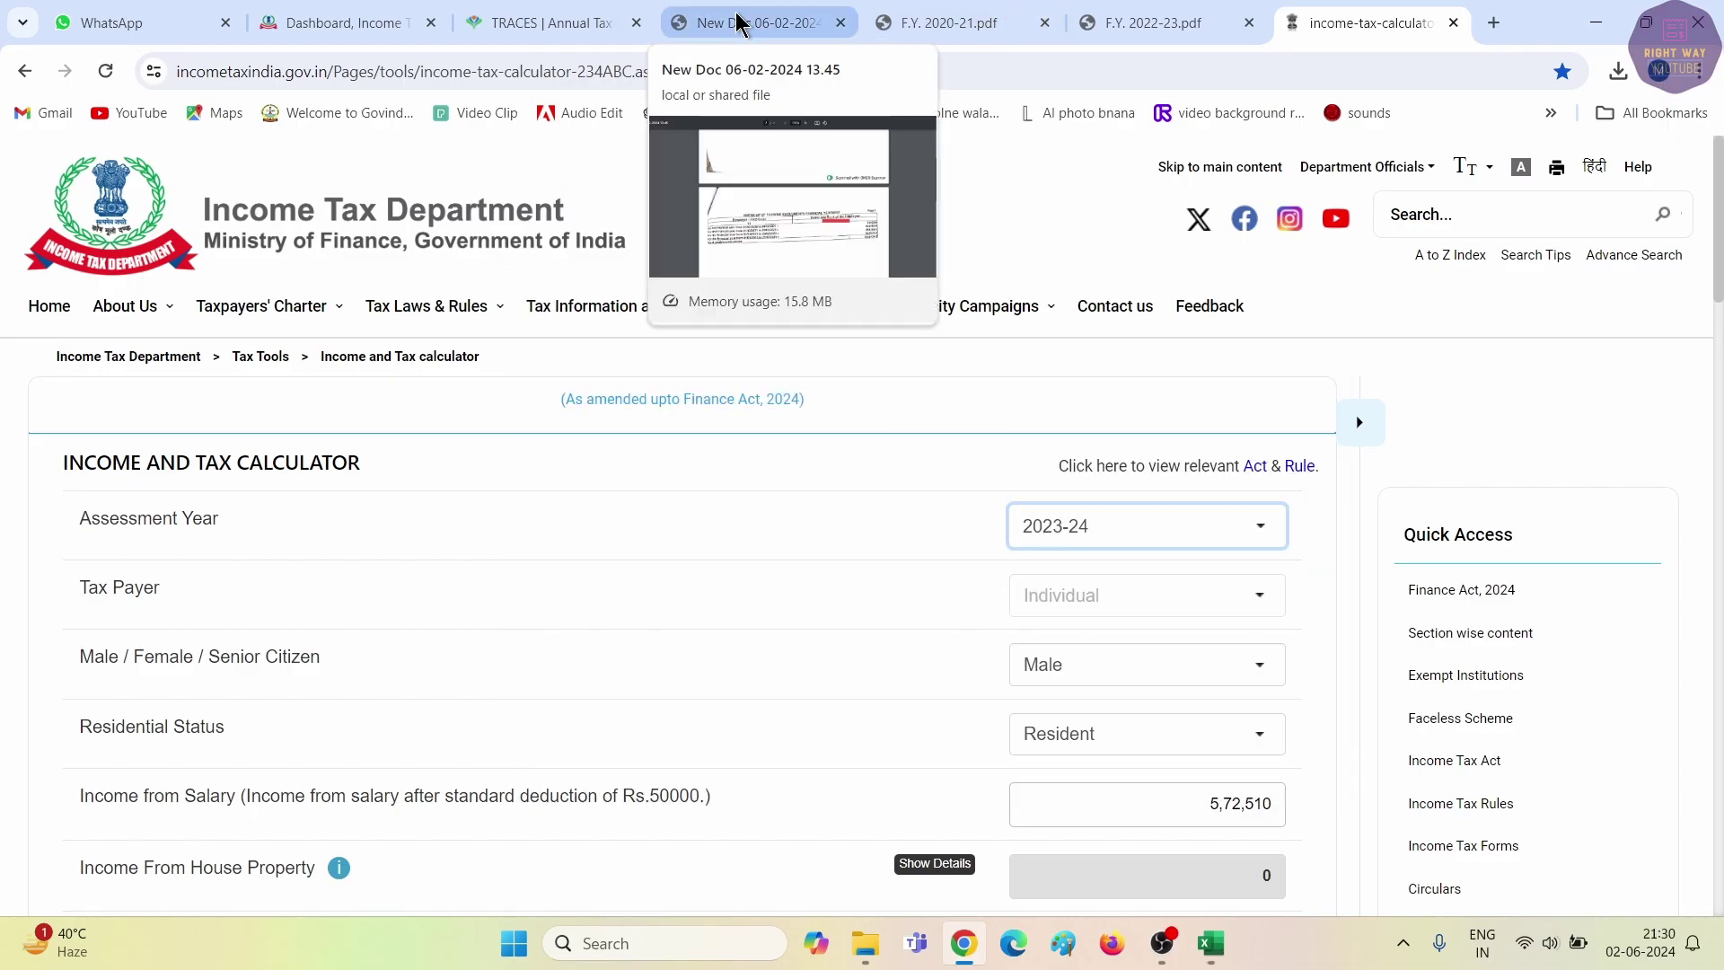
Read the arrear amounts 75960, 156262 and 258365 from the New Doc 06-02-2024 PDF.
left_click(738, 23)
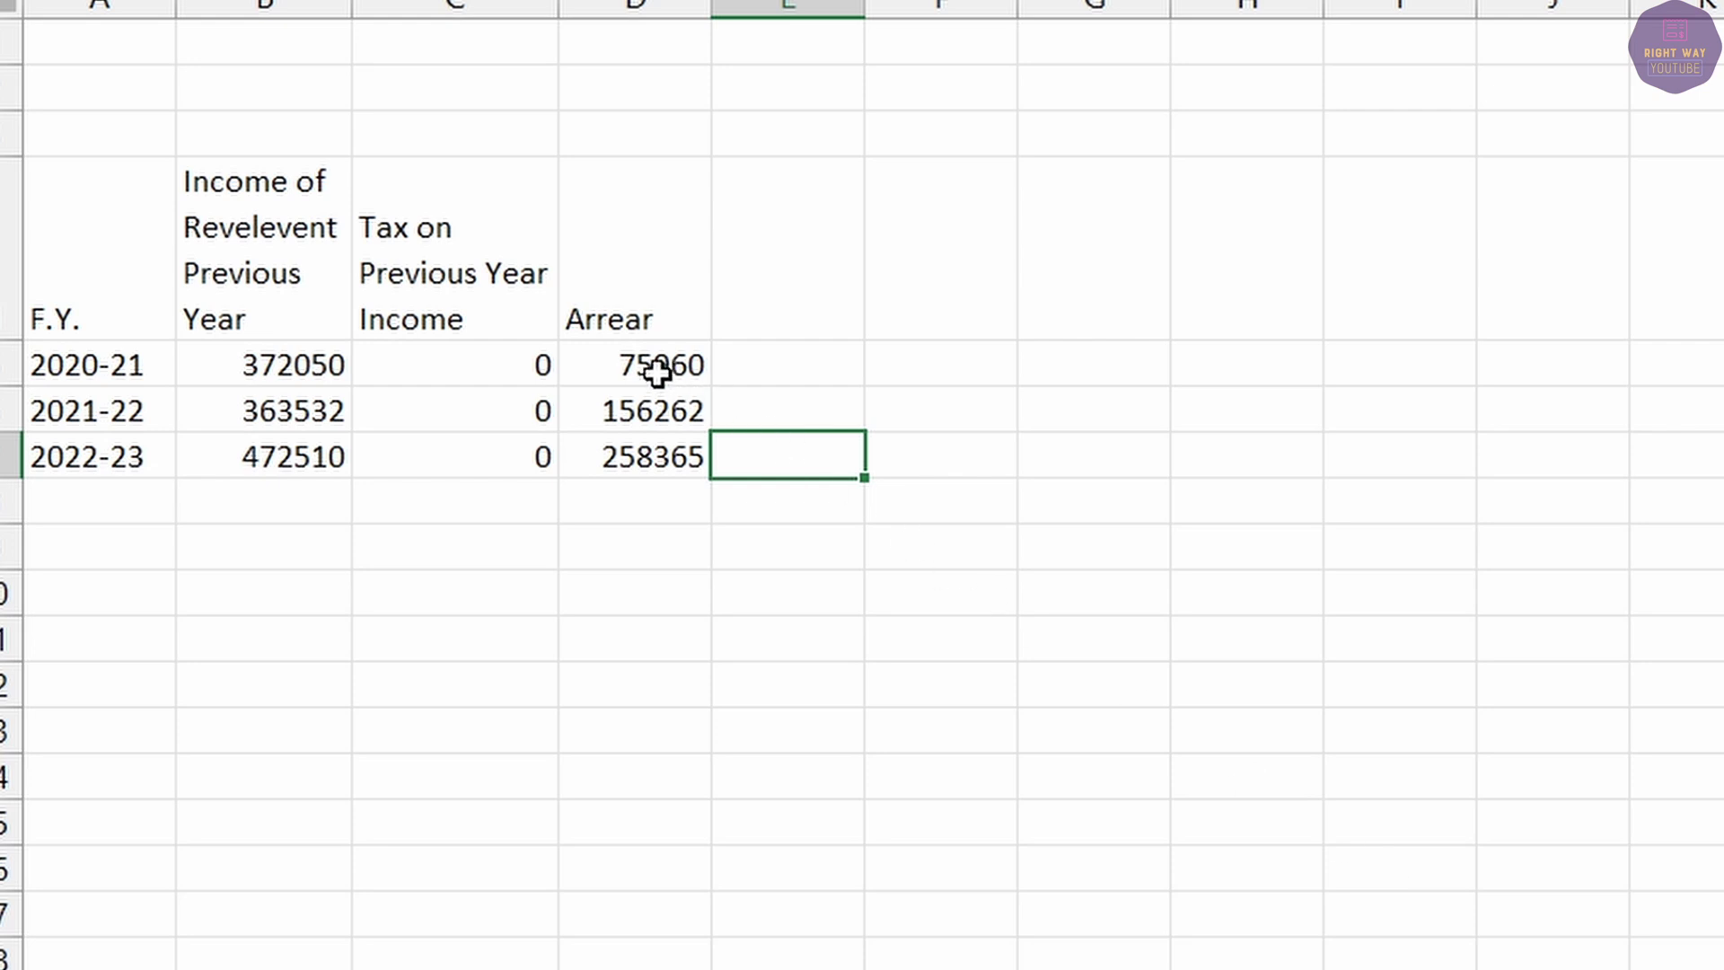
left_click(657, 373)
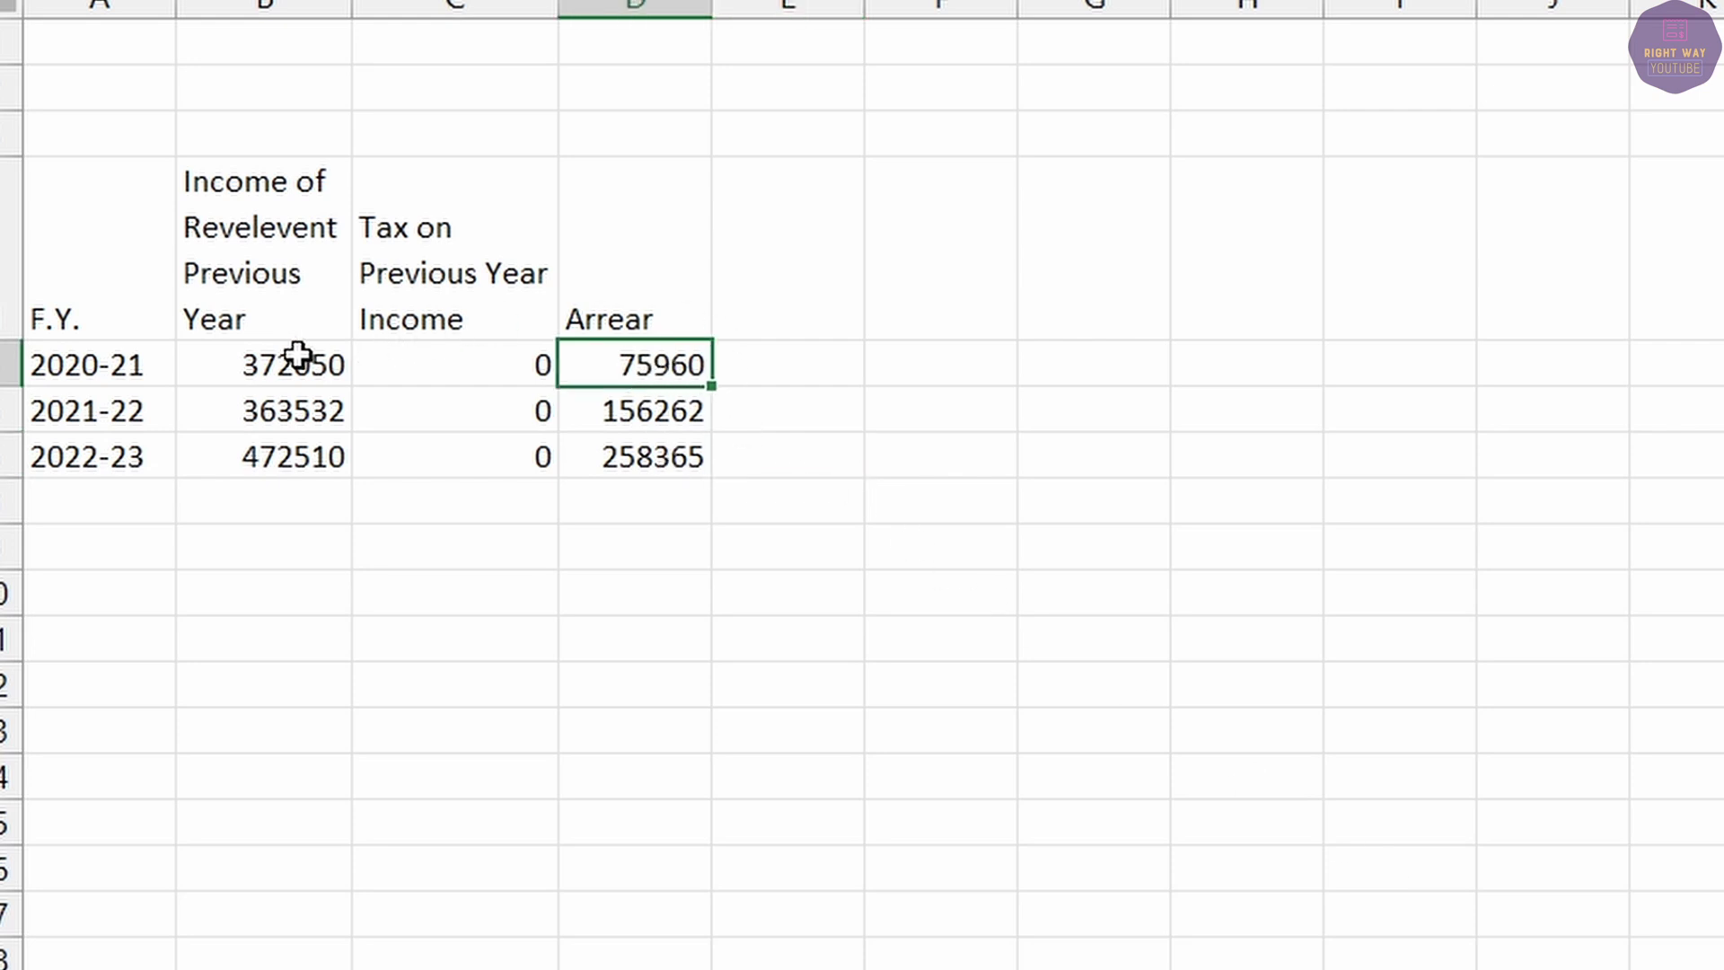
left_click(269, 352)
left_click(619, 360)
left_click(297, 362)
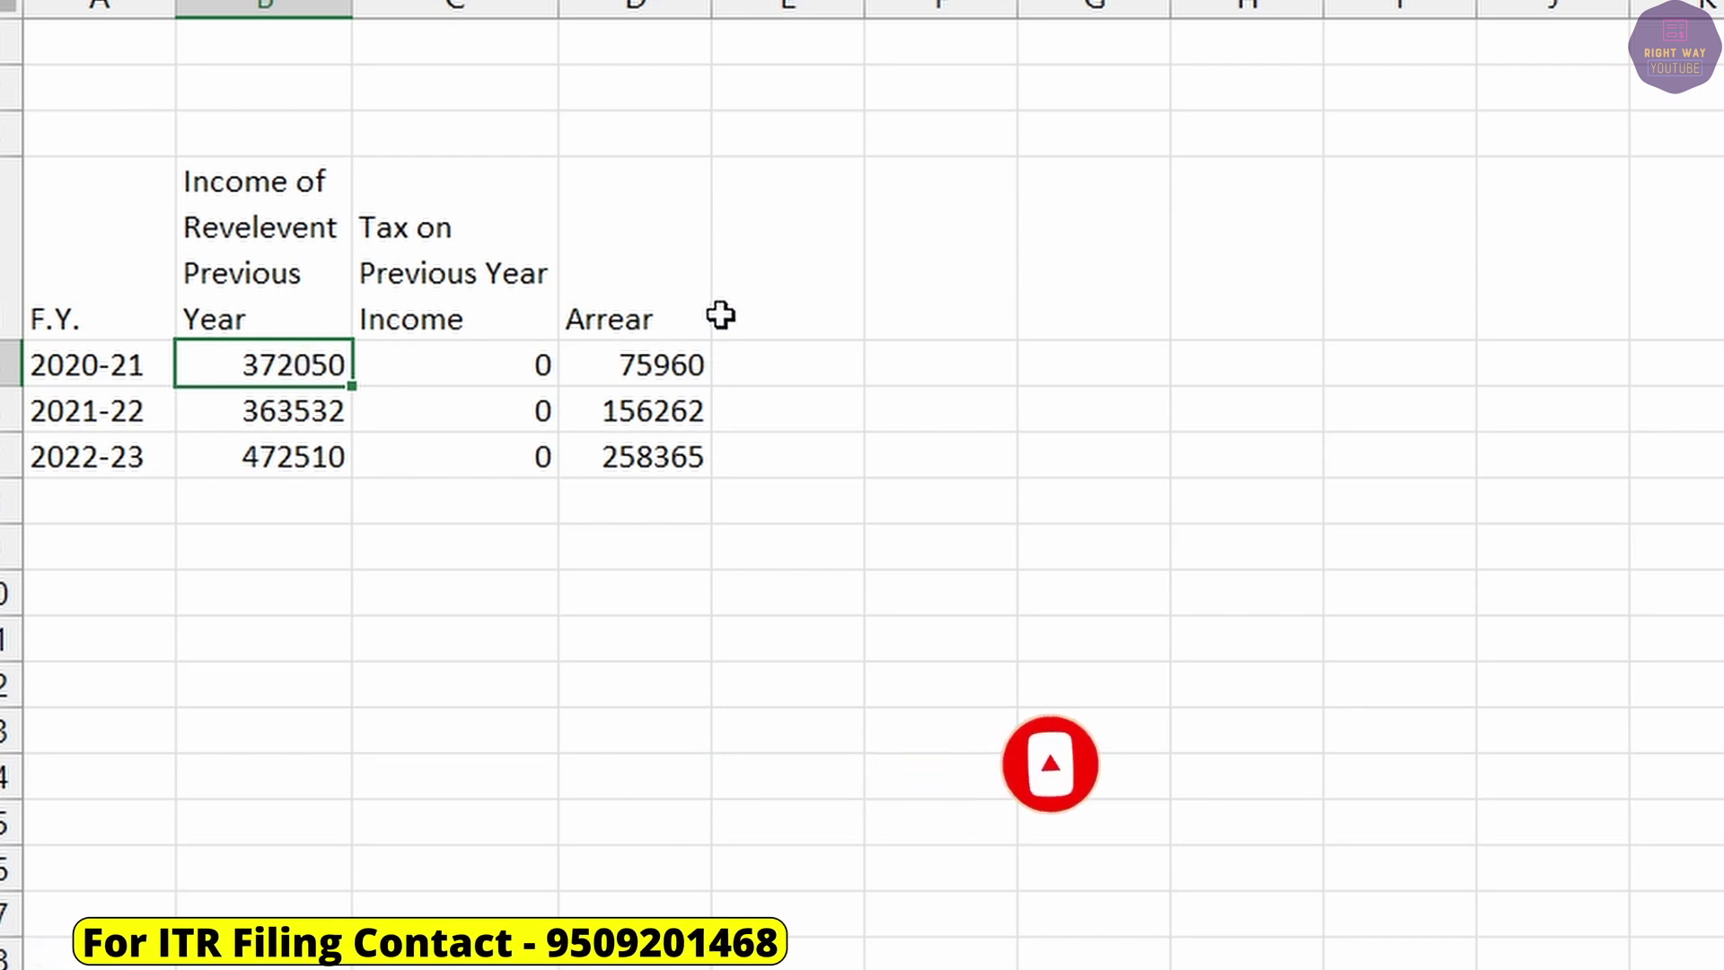
Add an 'Income With Arrear' heading and start a formula in E5 from the 2020-21 figures.
left_click(770, 275)
type("Income With Arrear")
key("Return")
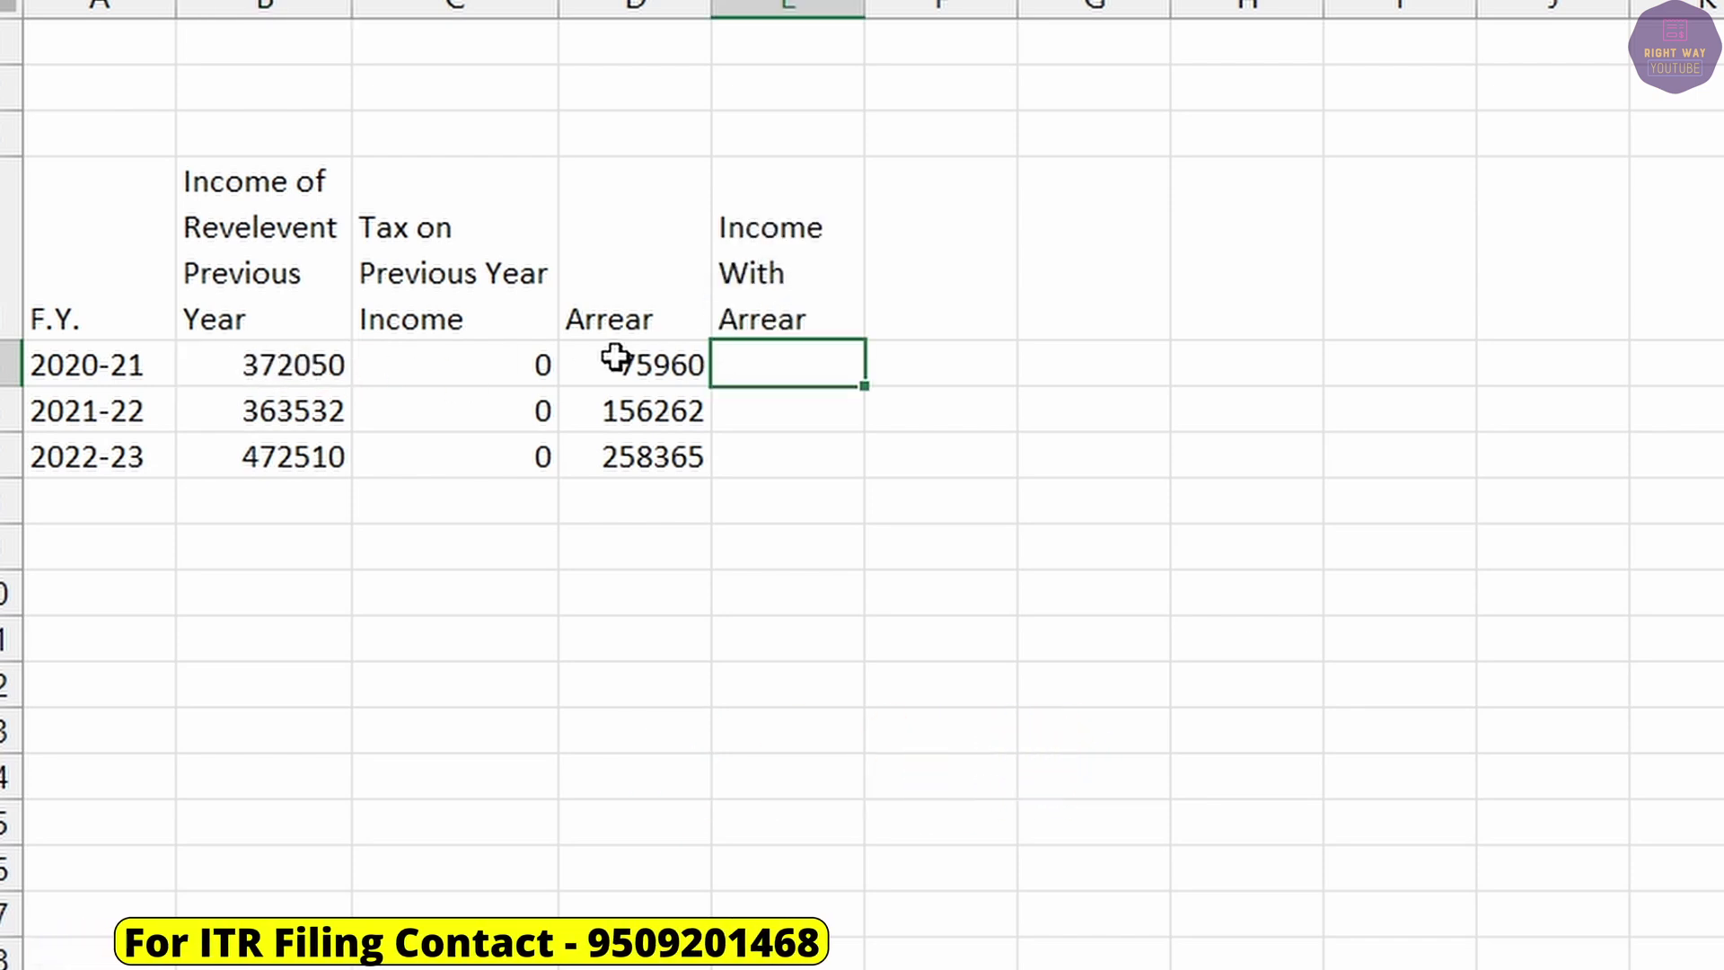
type("=")
left_click(263, 358)
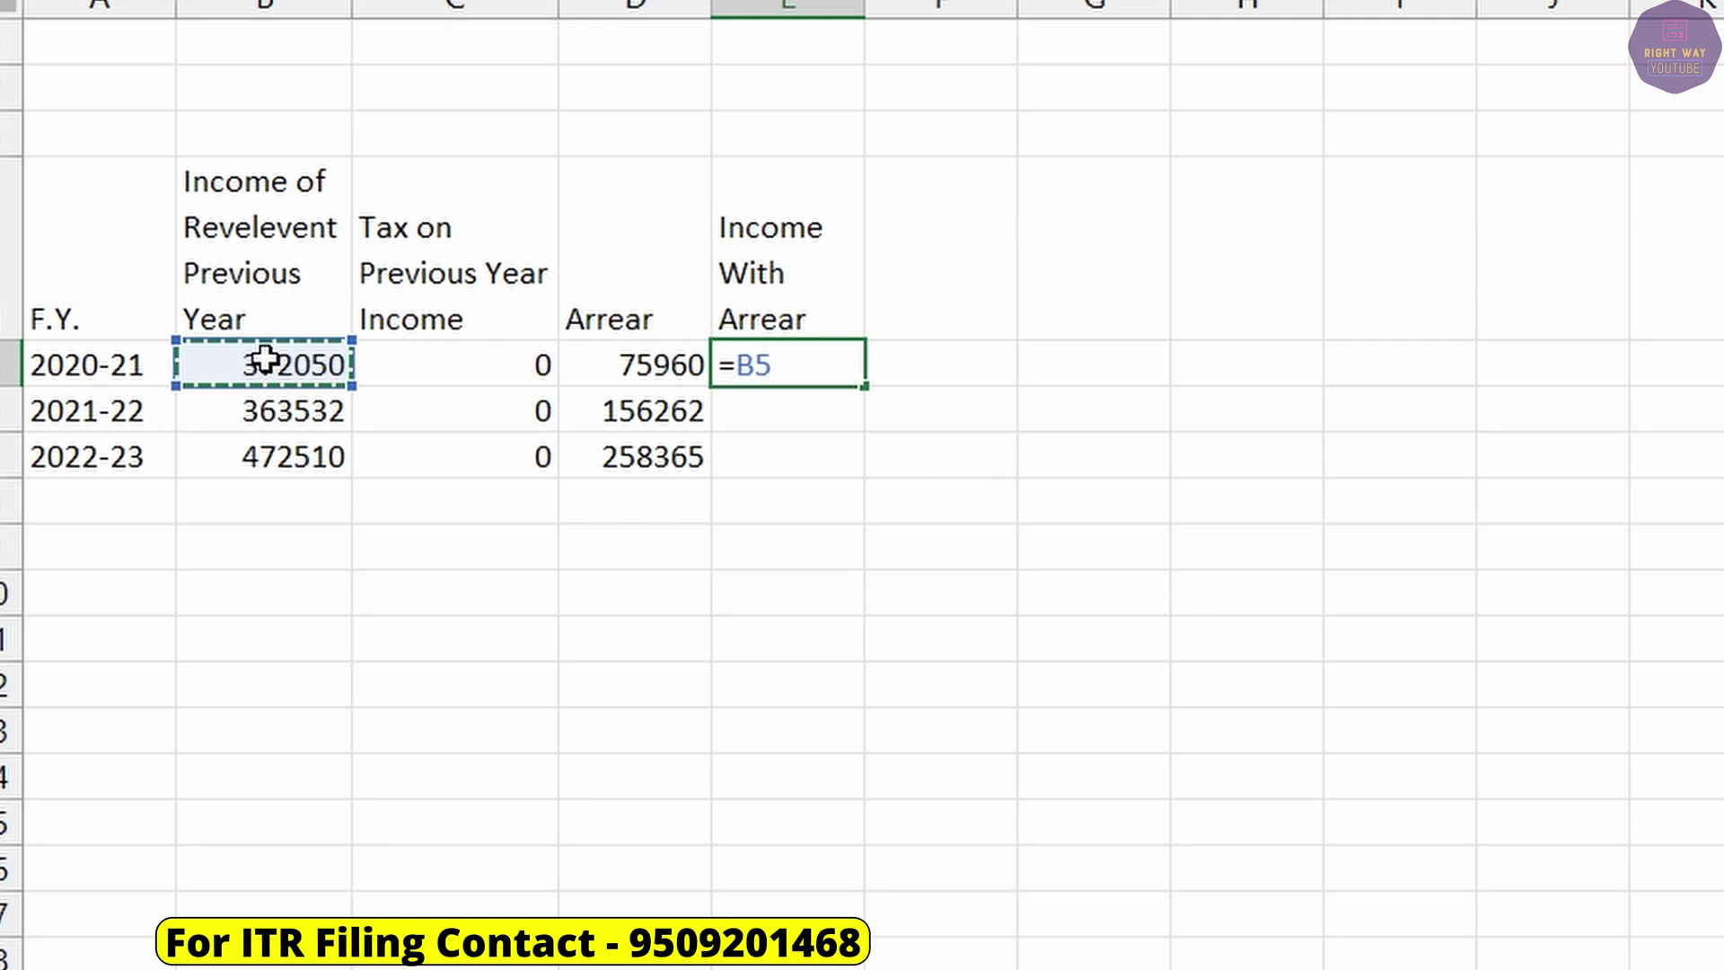
type("=")
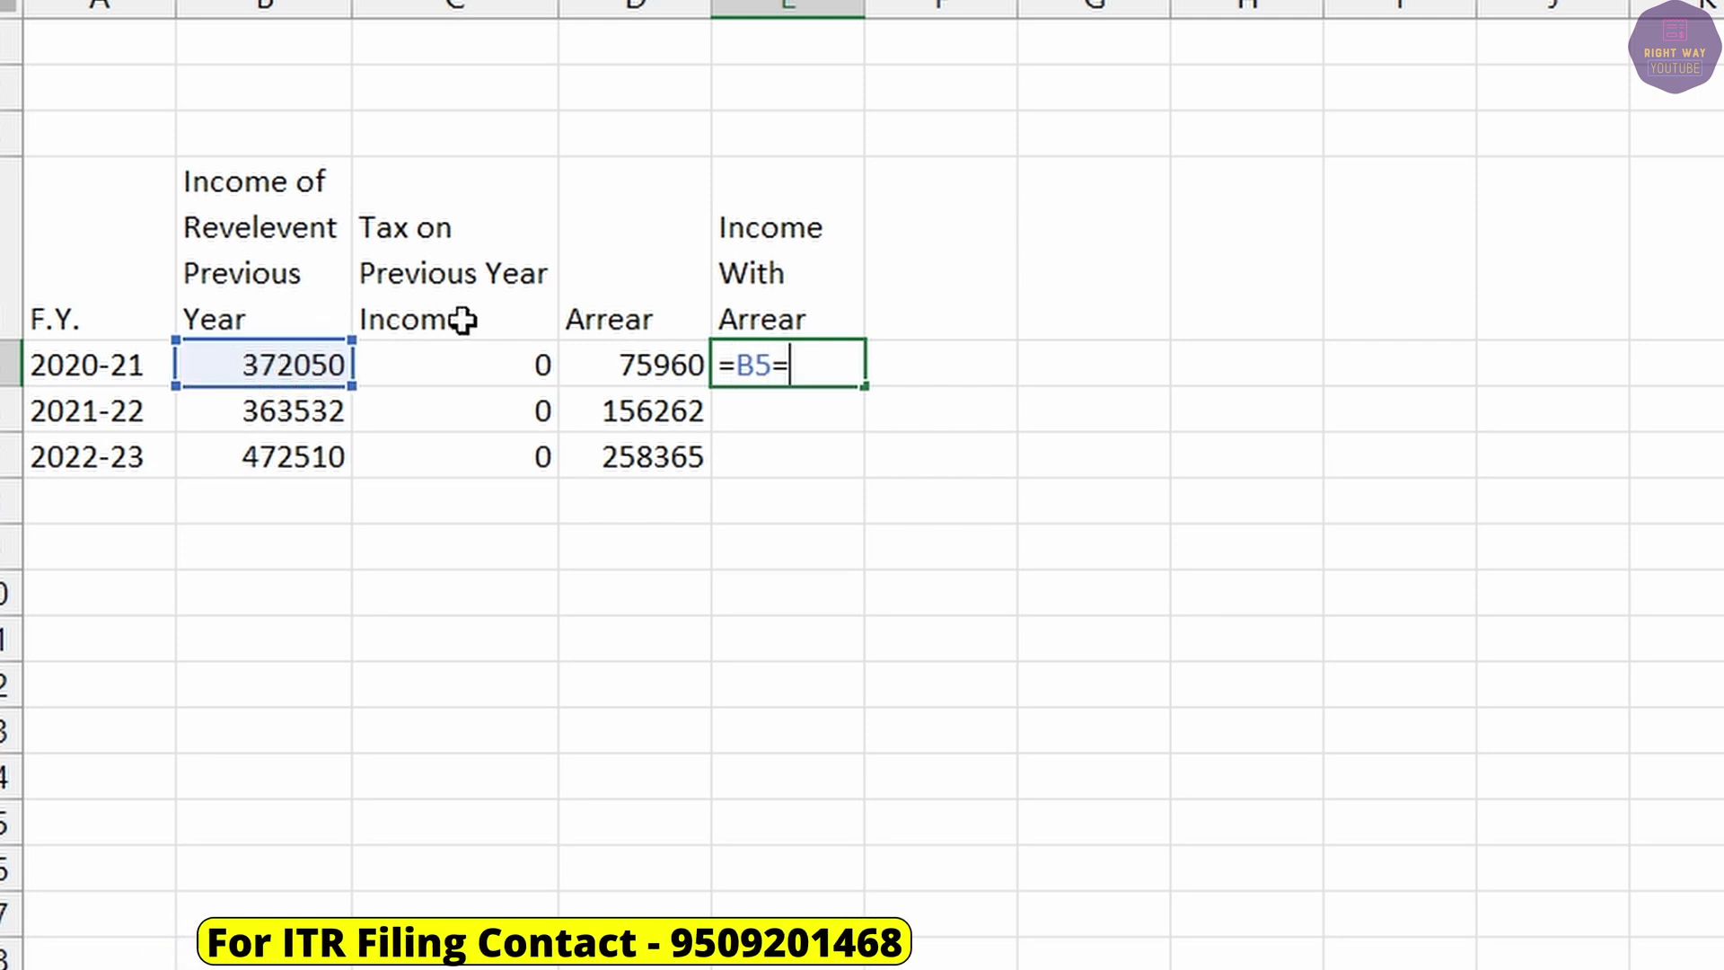
left_click(644, 368)
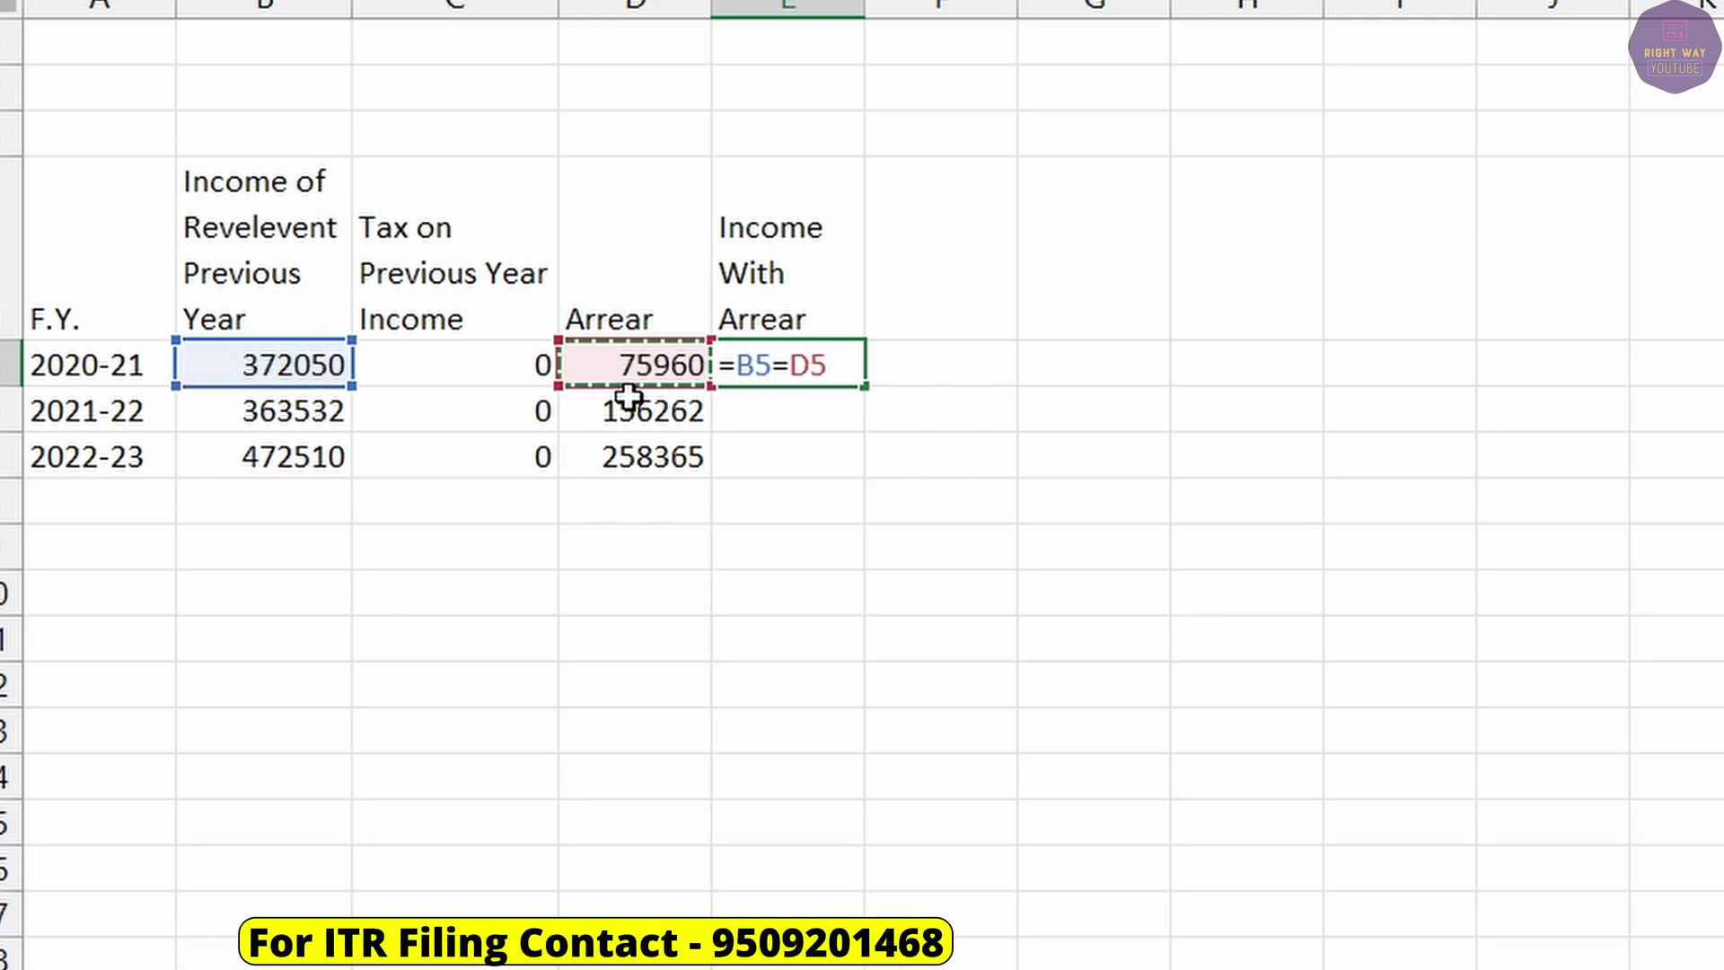
key("Return")
Rewrite E5 as the 2020-21 arrear plus income, giving 448010.
left_click(797, 366)
type("=")
left_click(644, 365)
type("+")
left_click(259, 366)
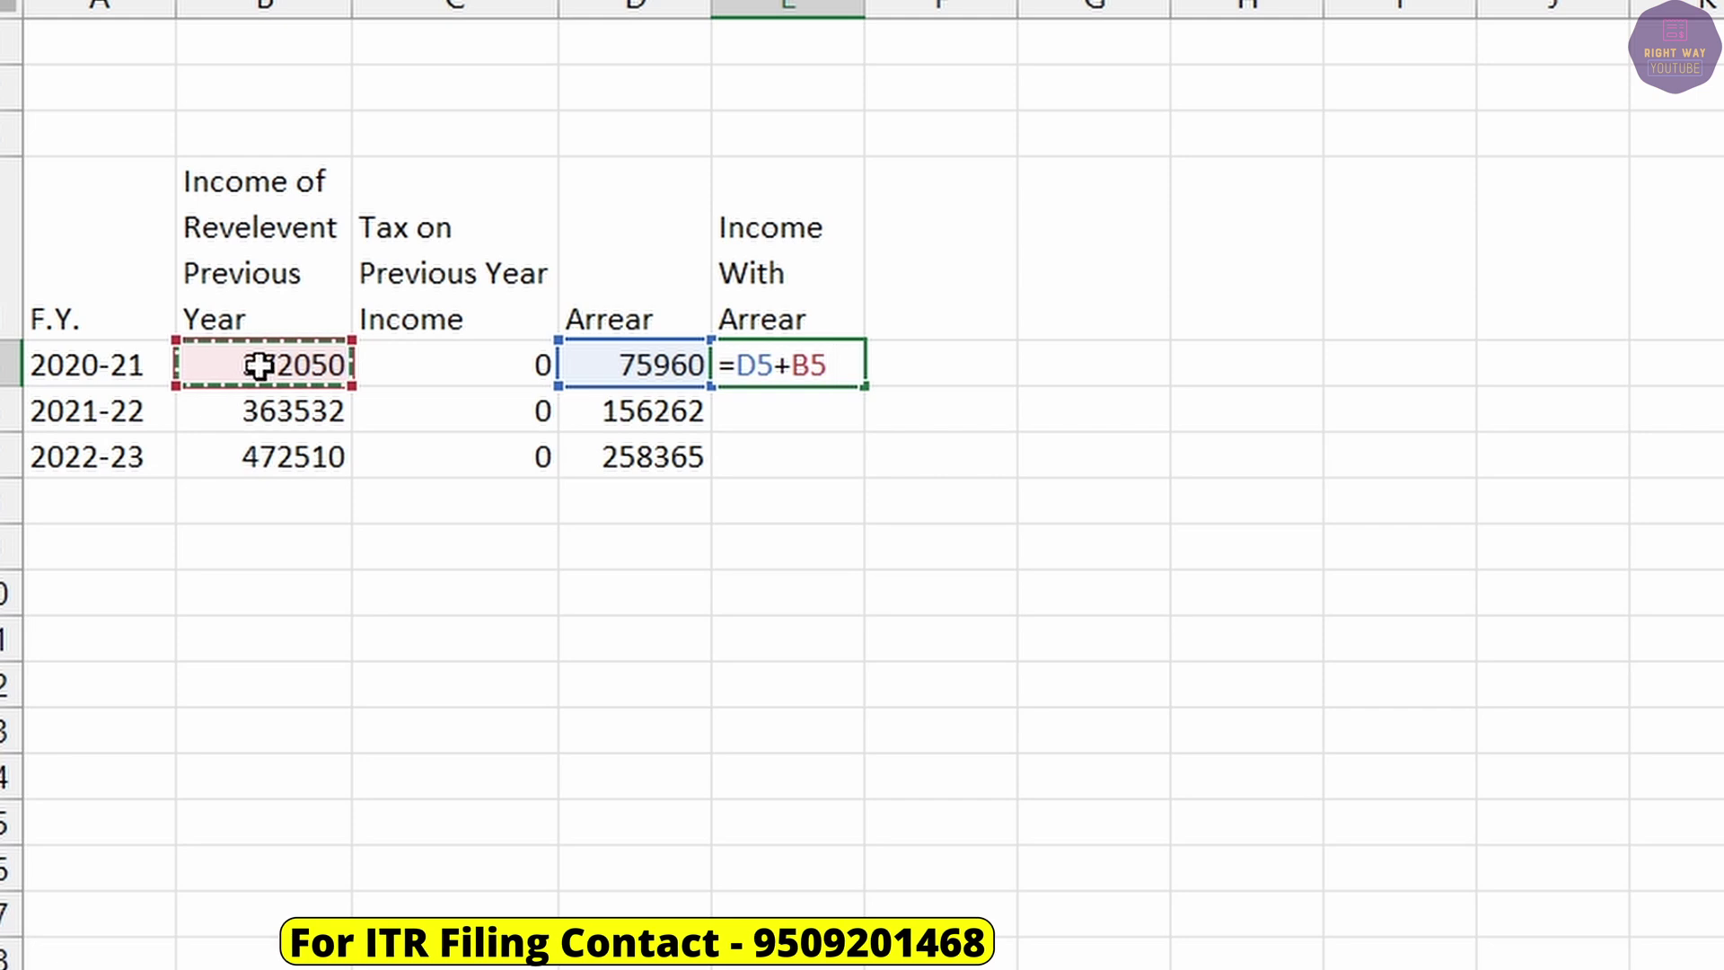
key("Return")
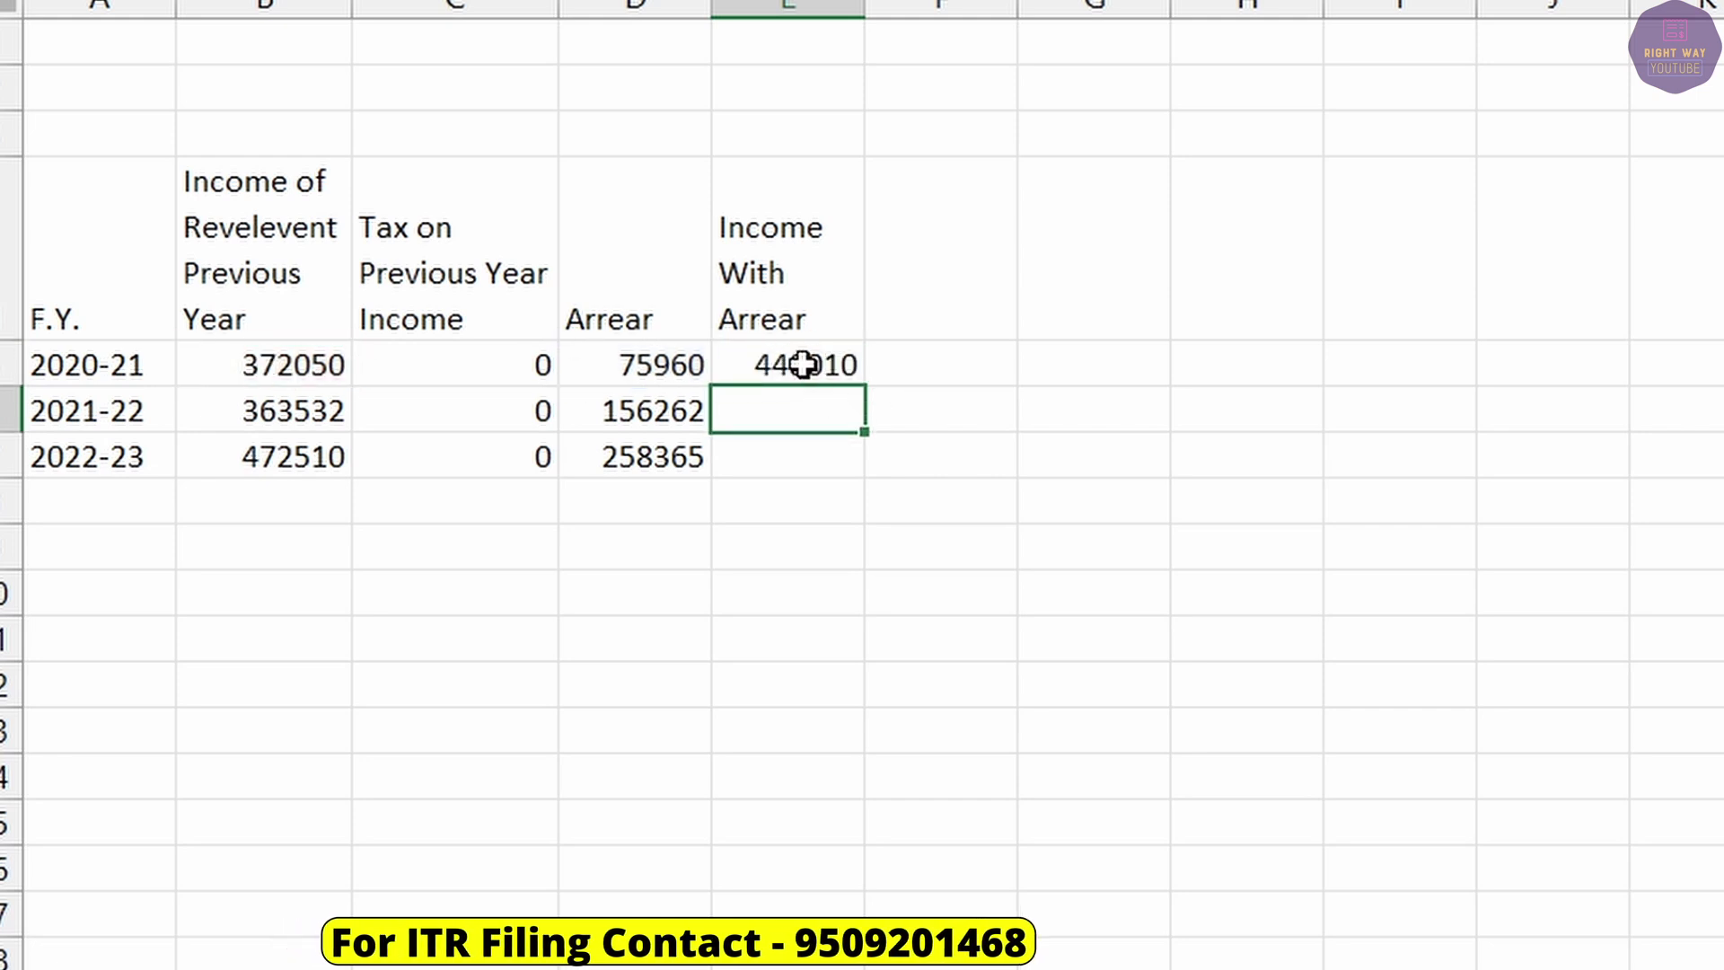
Copy the E5 formula down to E7 (519794, 730875) and review the 2020-21 source figures.
left_click(801, 364)
left_click_drag(866, 391, 866, 478)
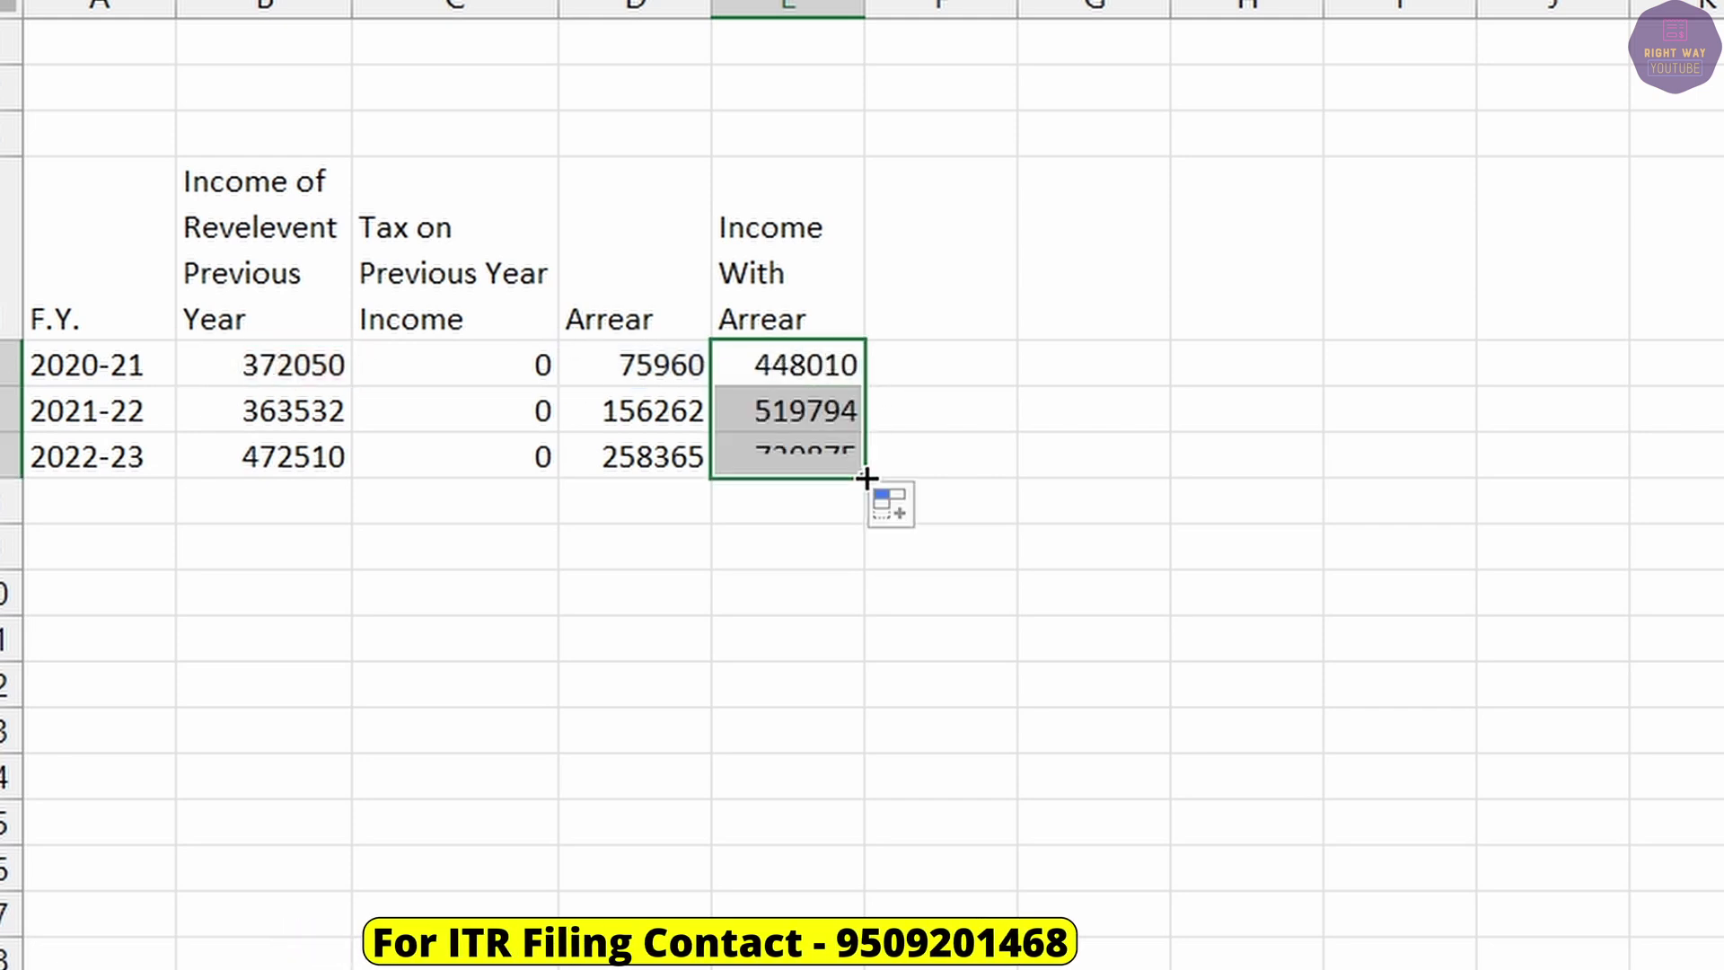
left_click(664, 349)
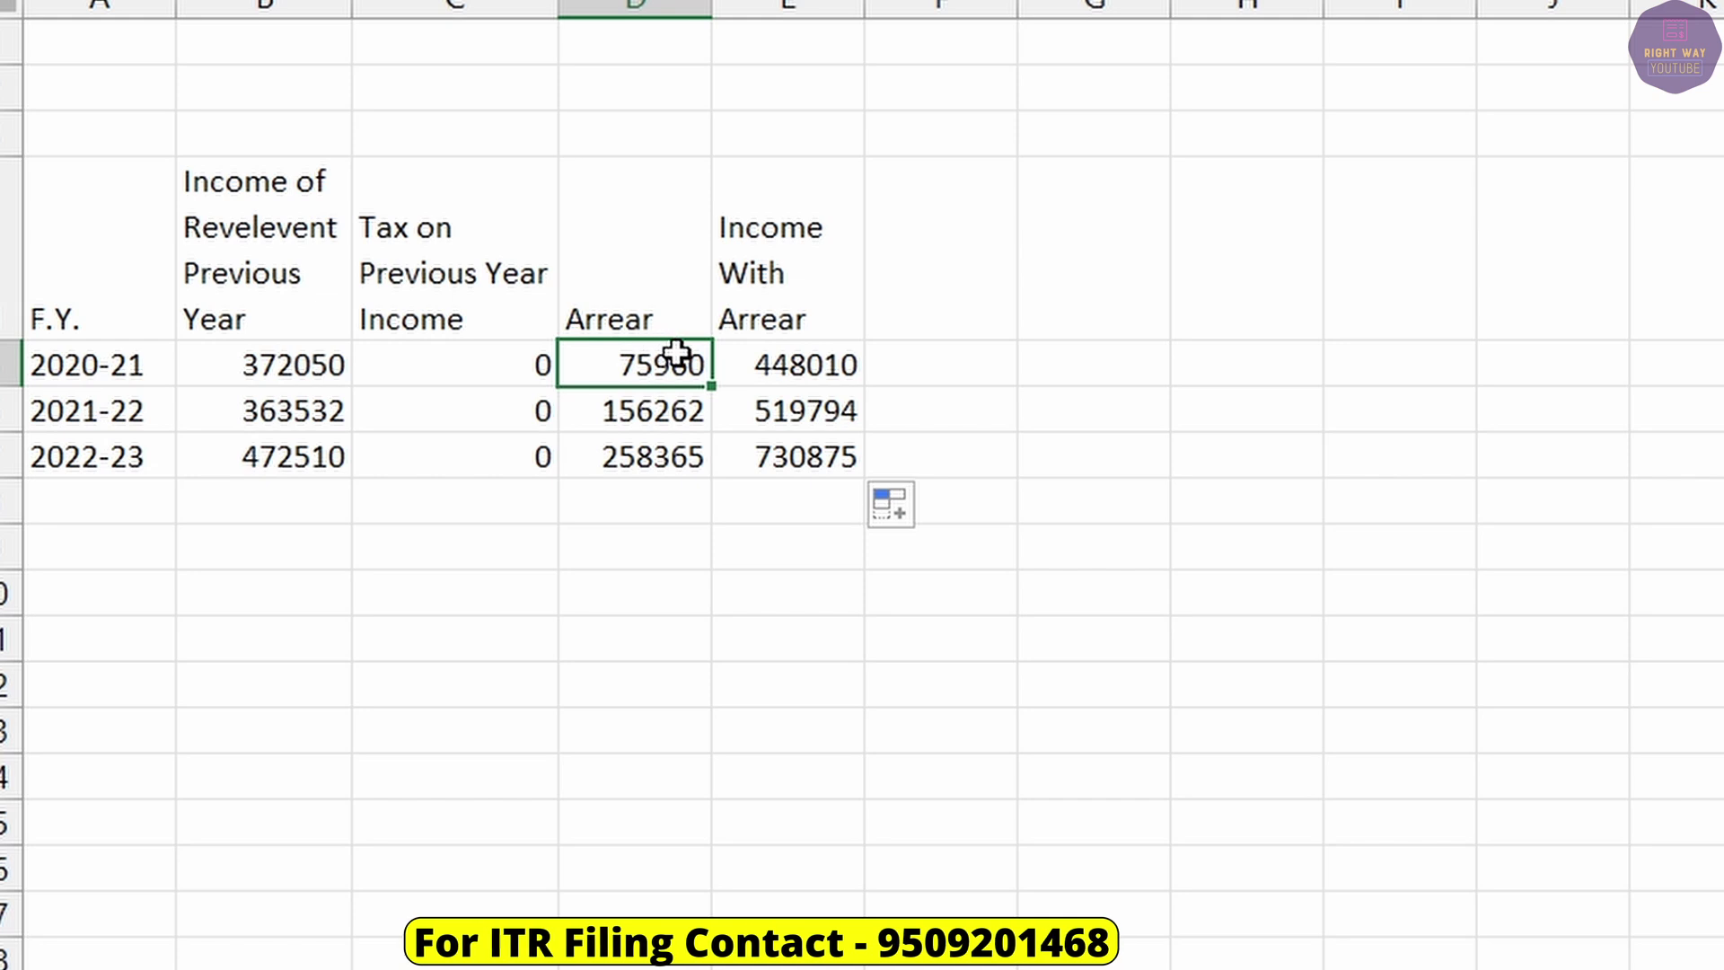
left_click(242, 365)
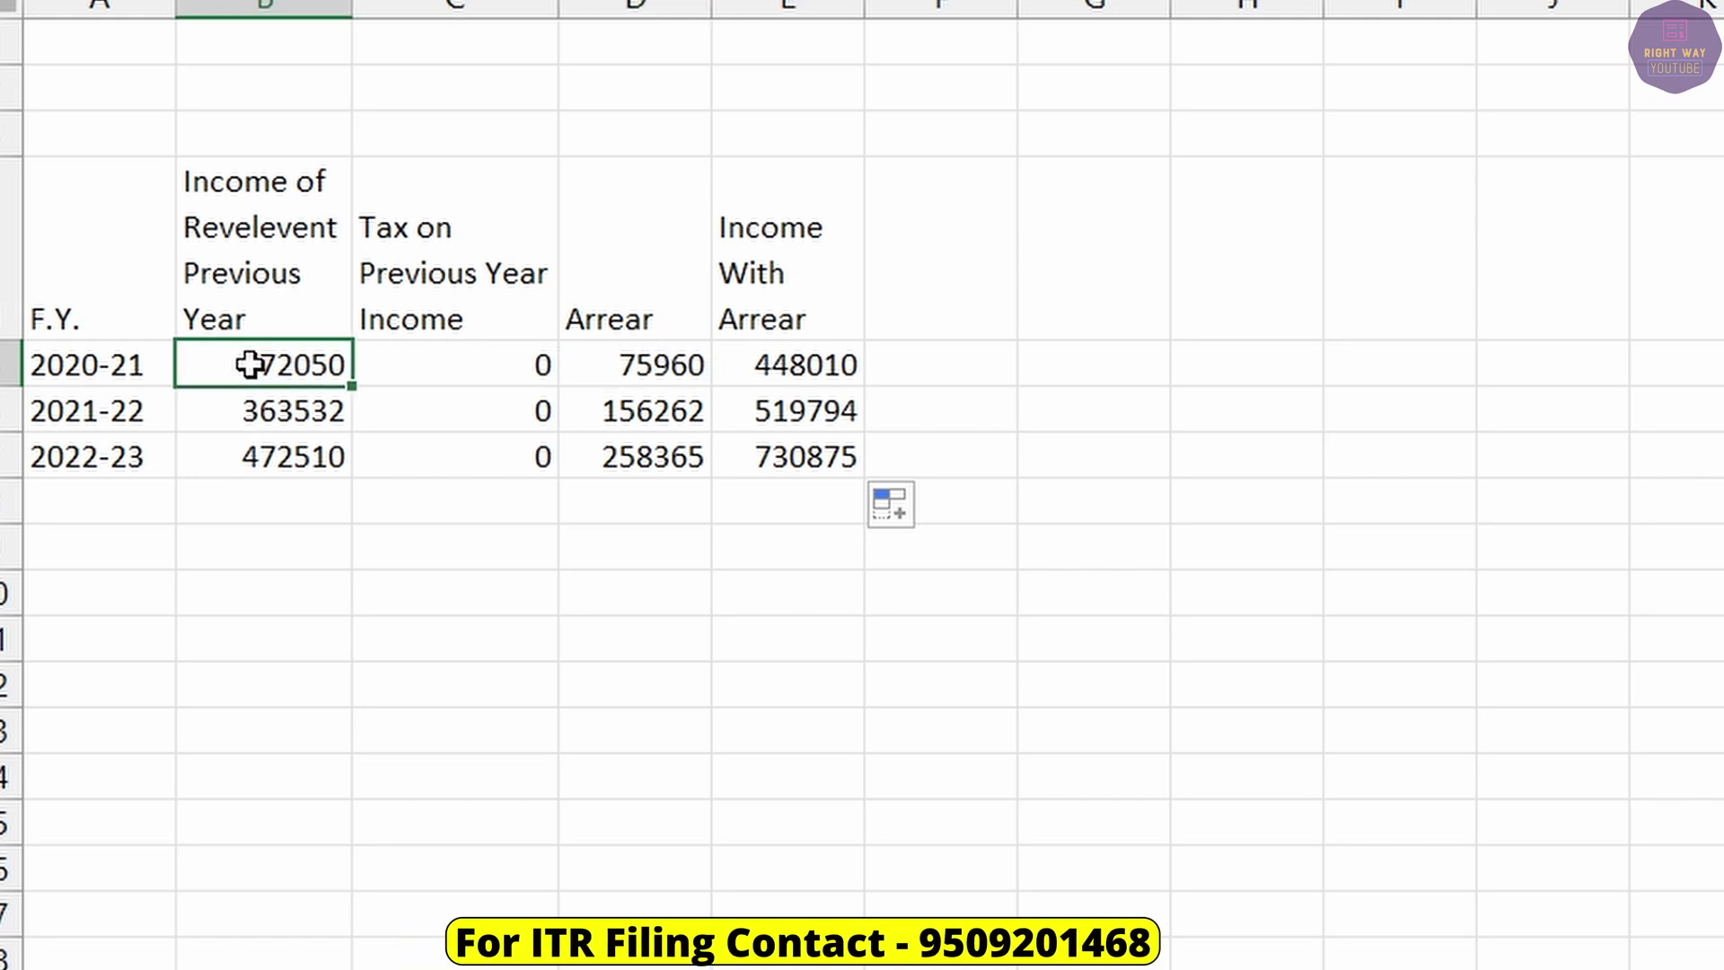
left_click(623, 363)
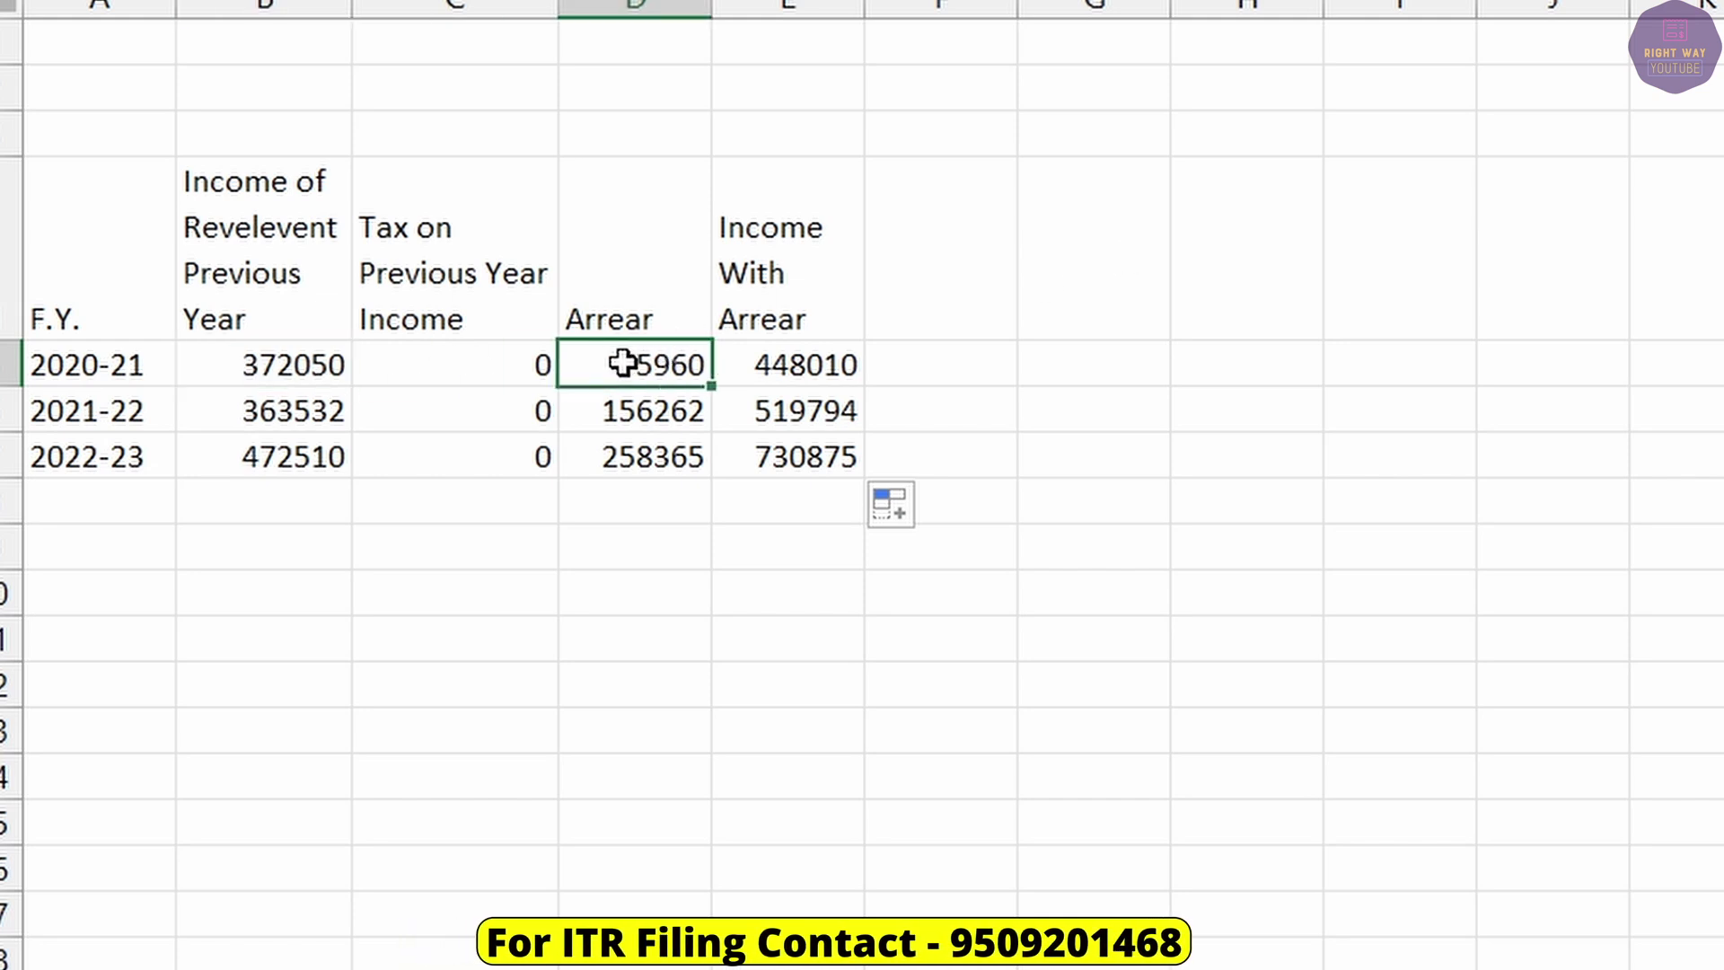
left_click(325, 363)
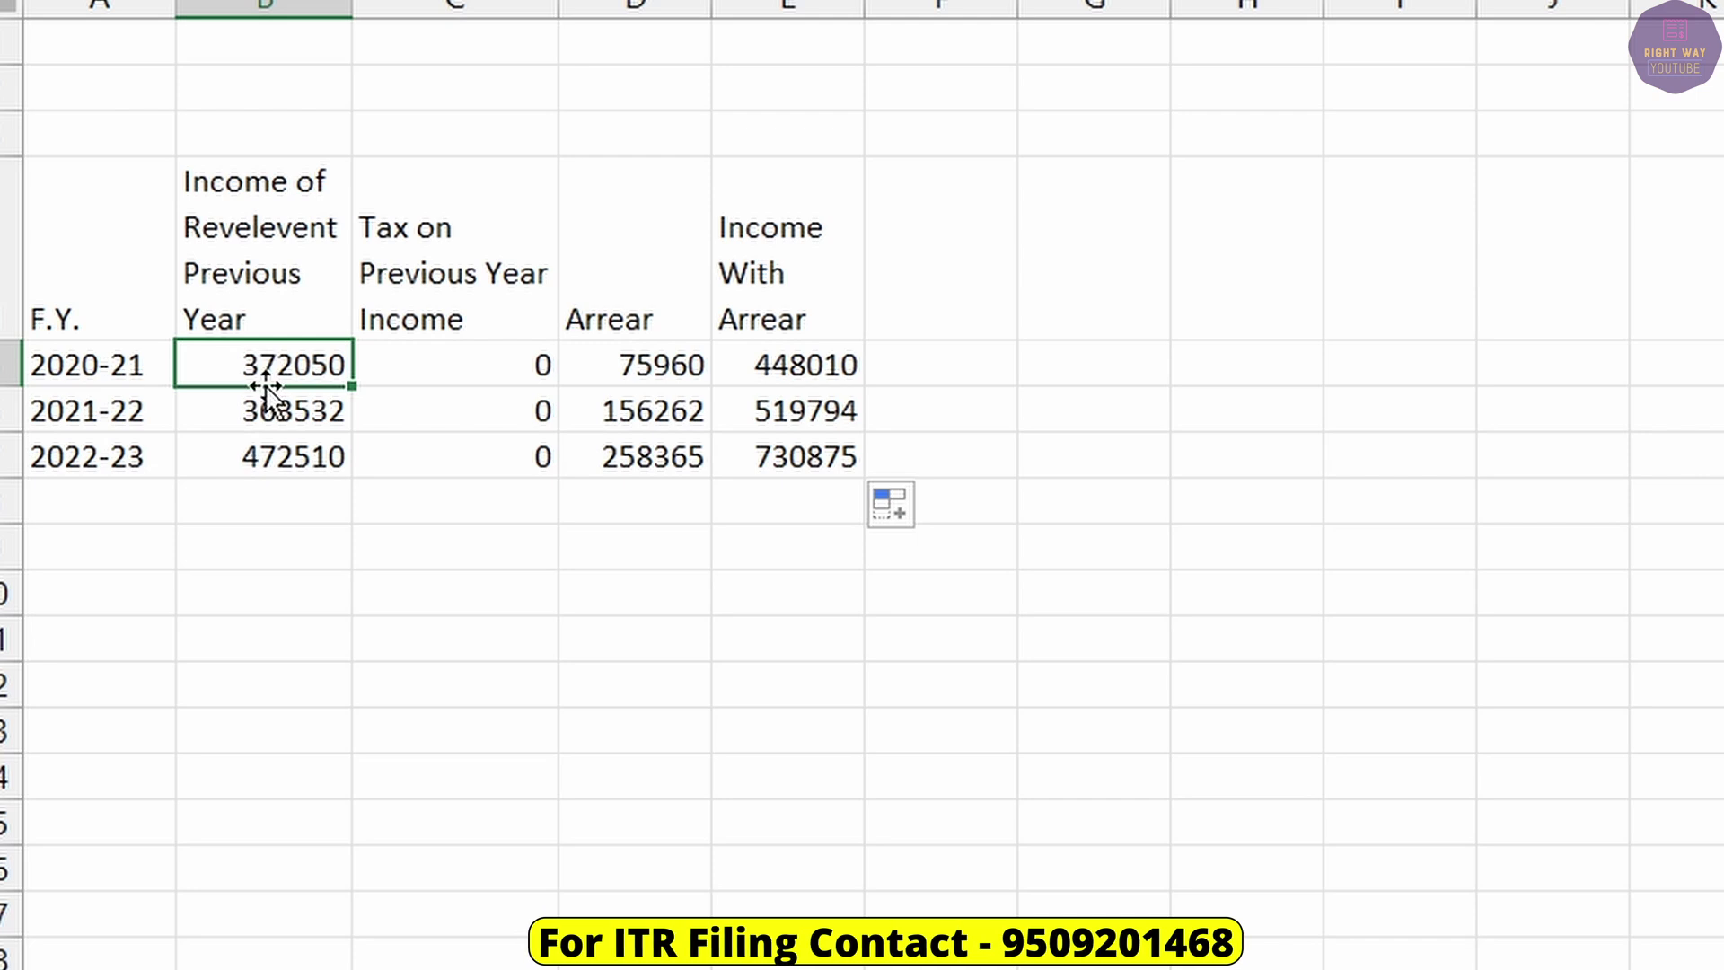
left_click(454, 363)
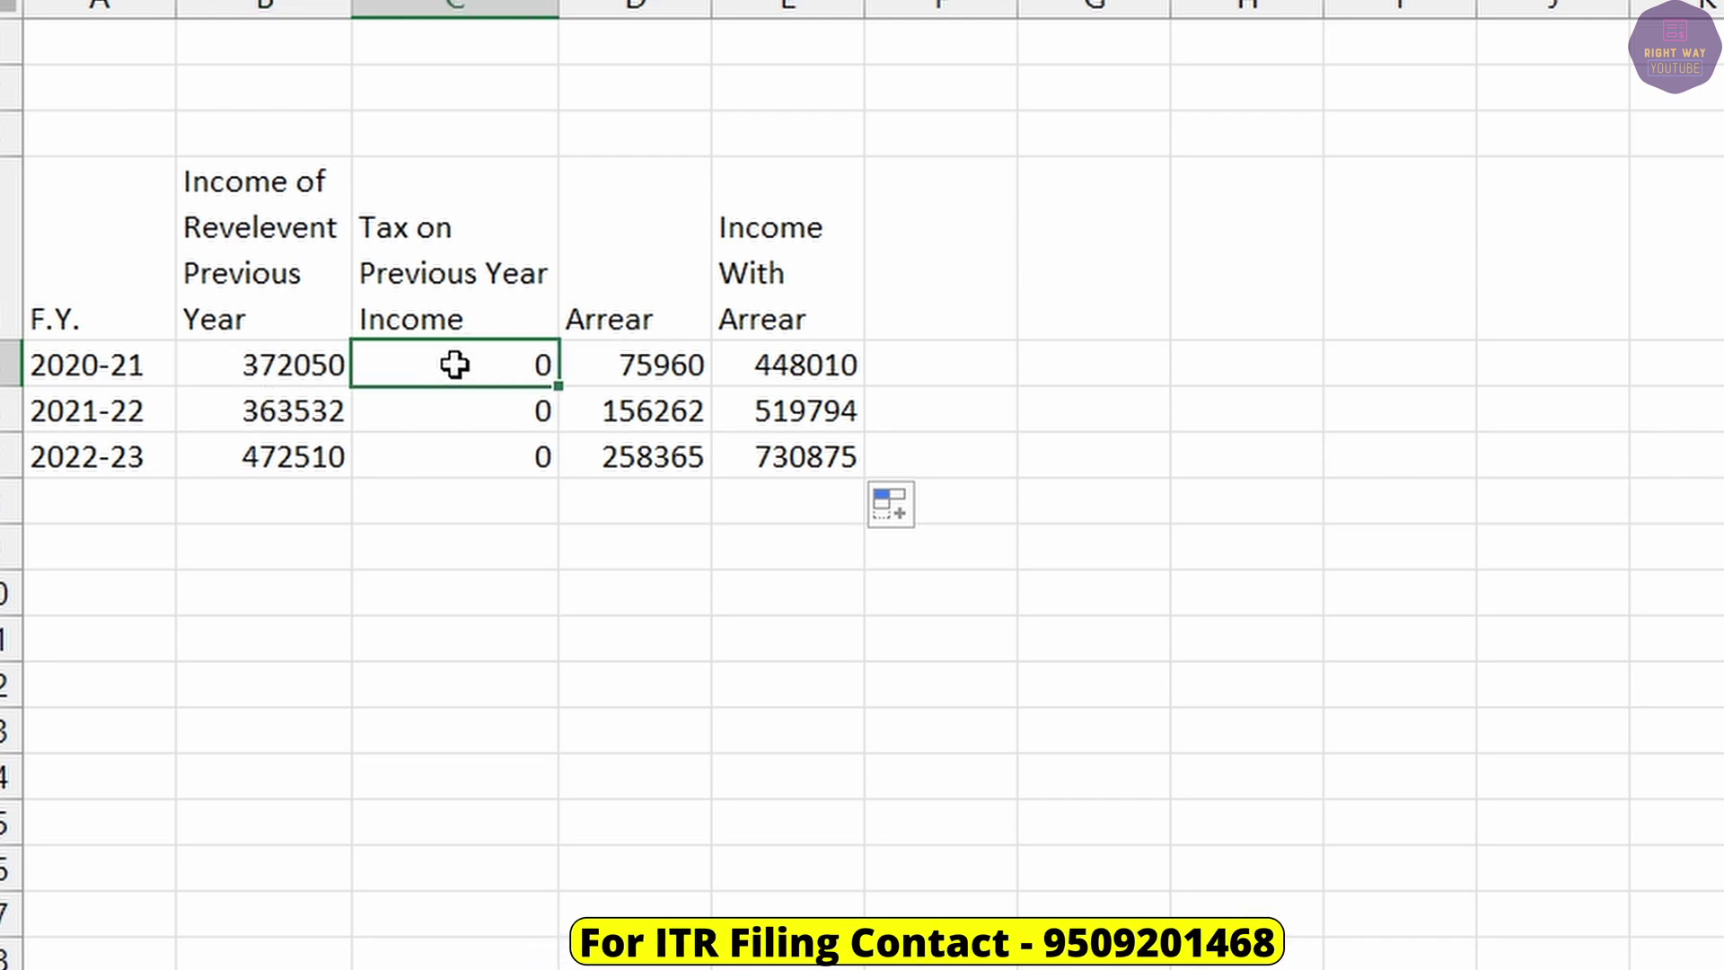
left_click_drag(793, 323, 800, 463)
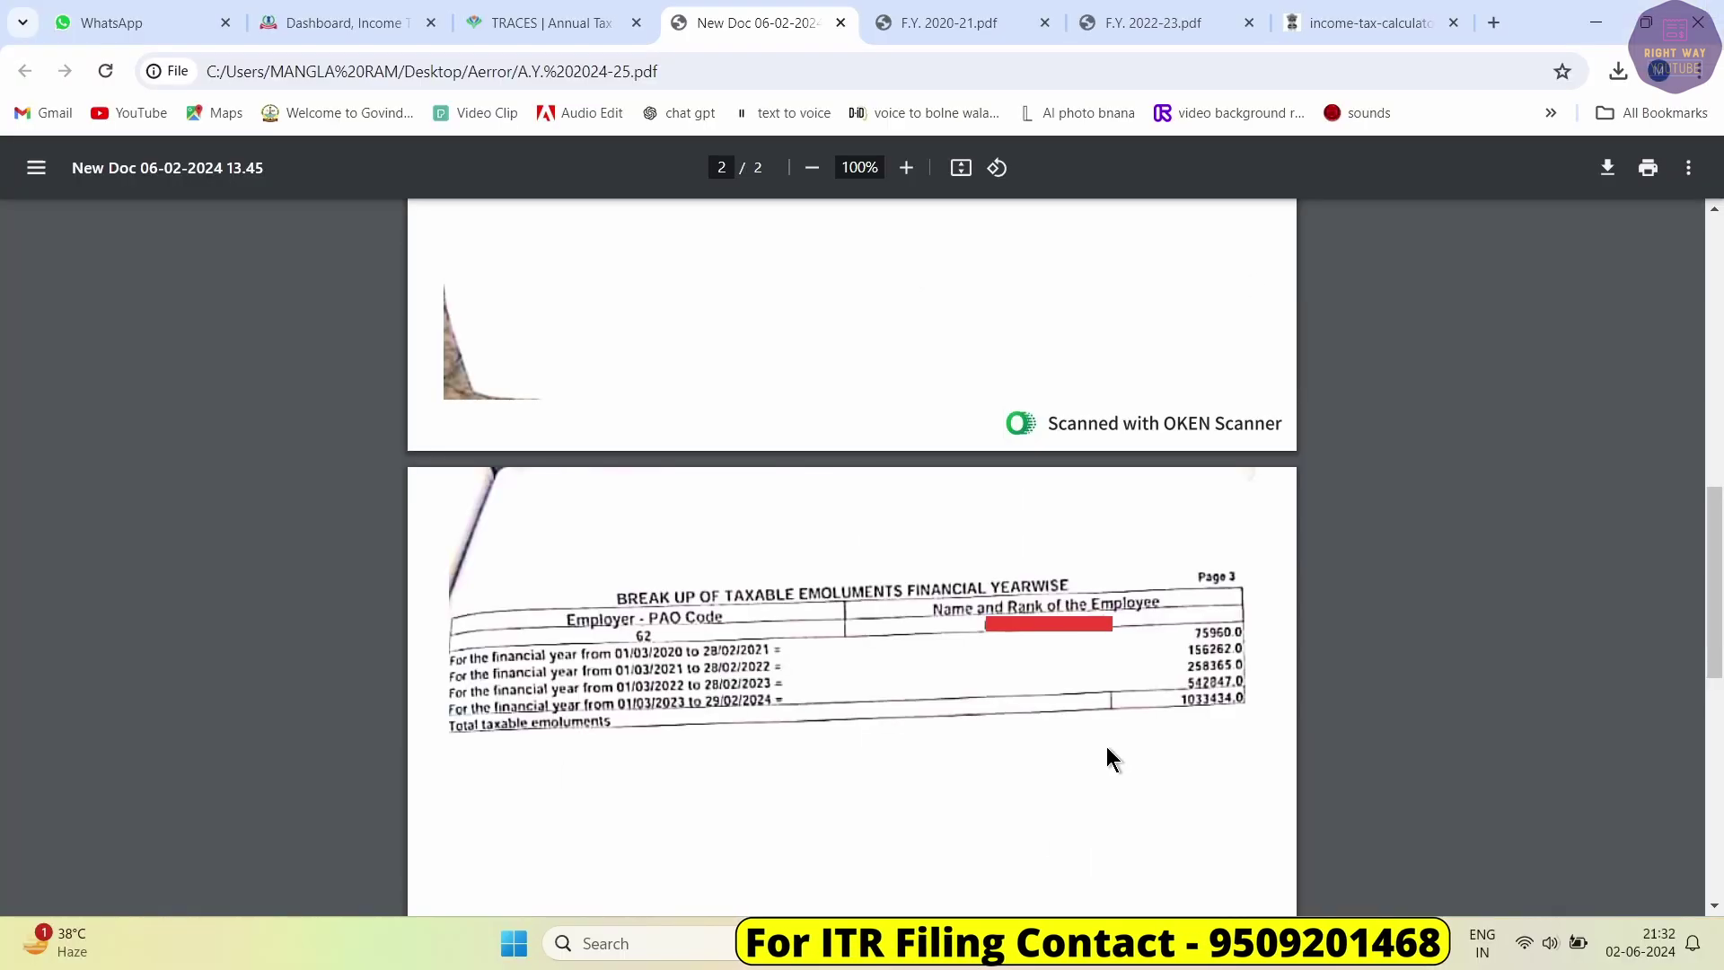
Set the Income and Tax Calculator's assessment year to 2021-22.
left_click(1354, 22)
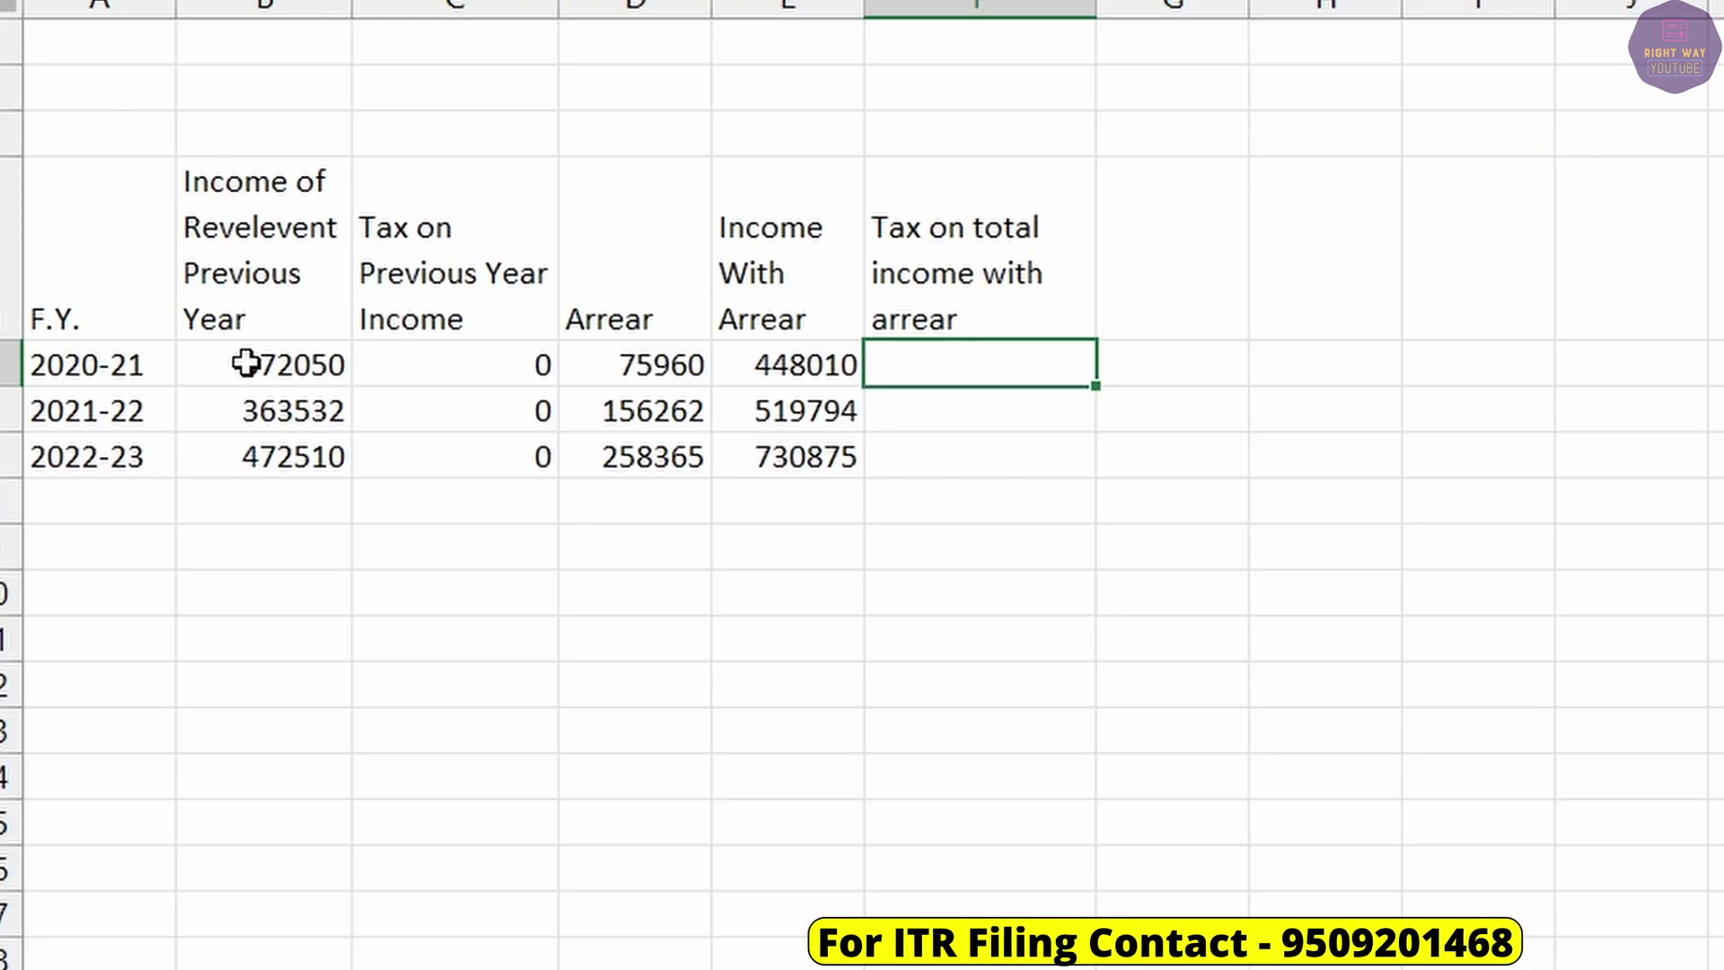
left_click(115, 359)
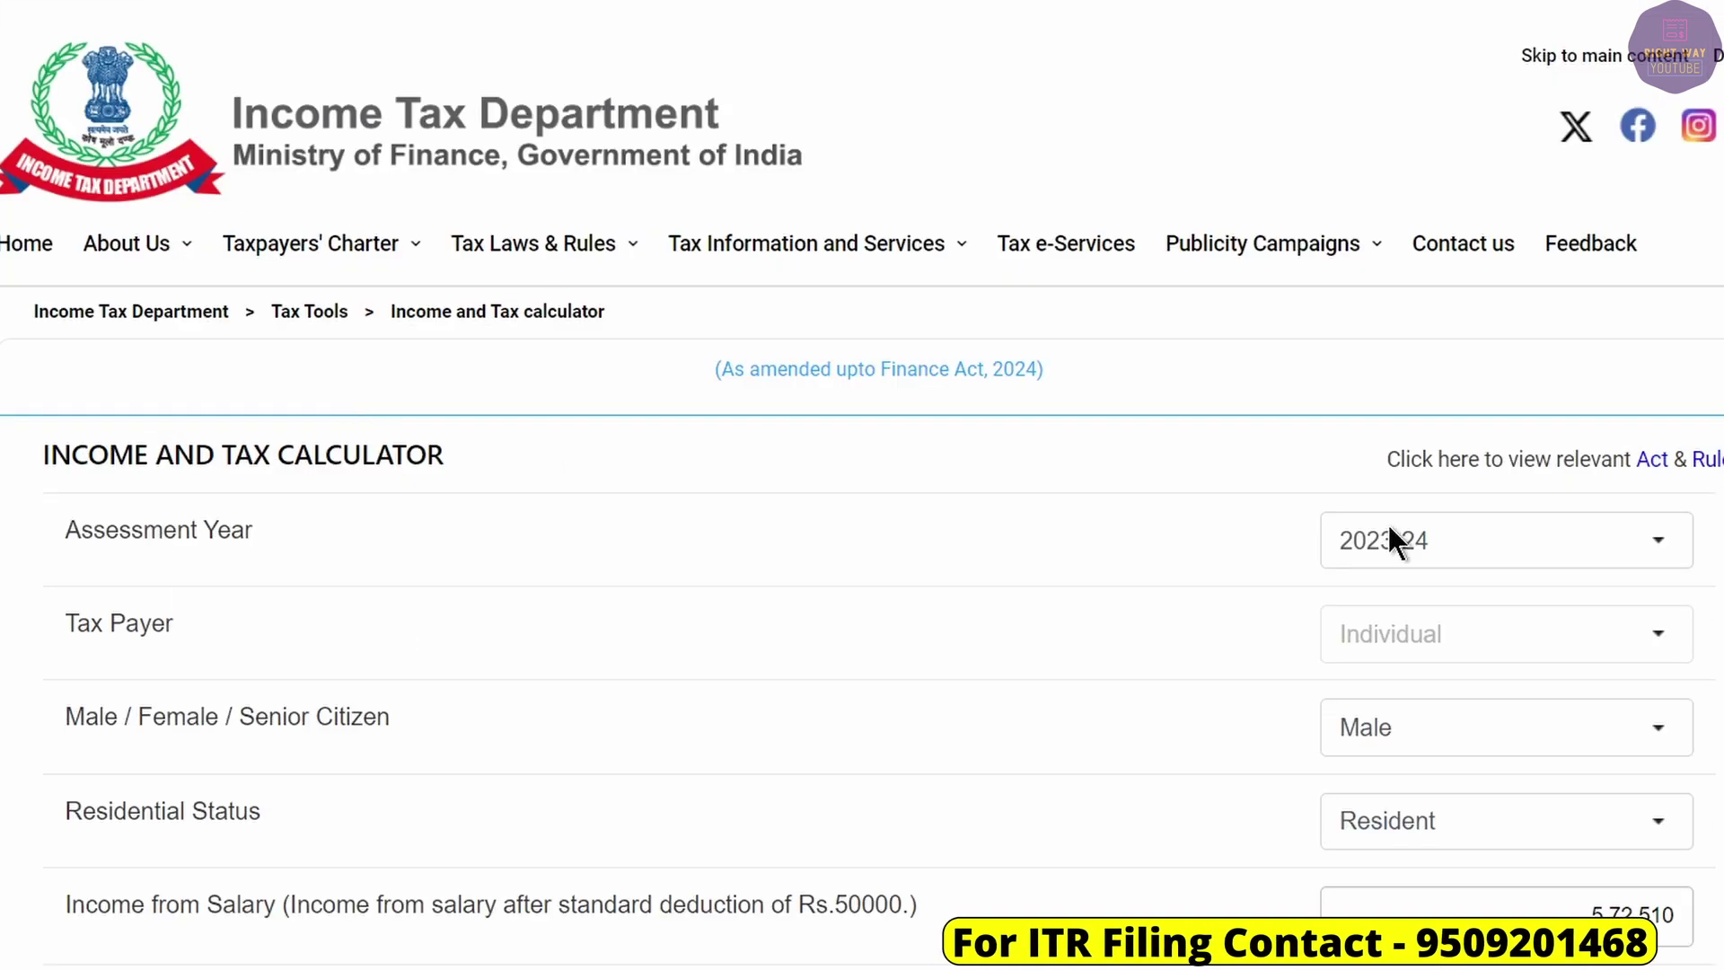
left_click(1388, 533)
left_click(1405, 160)
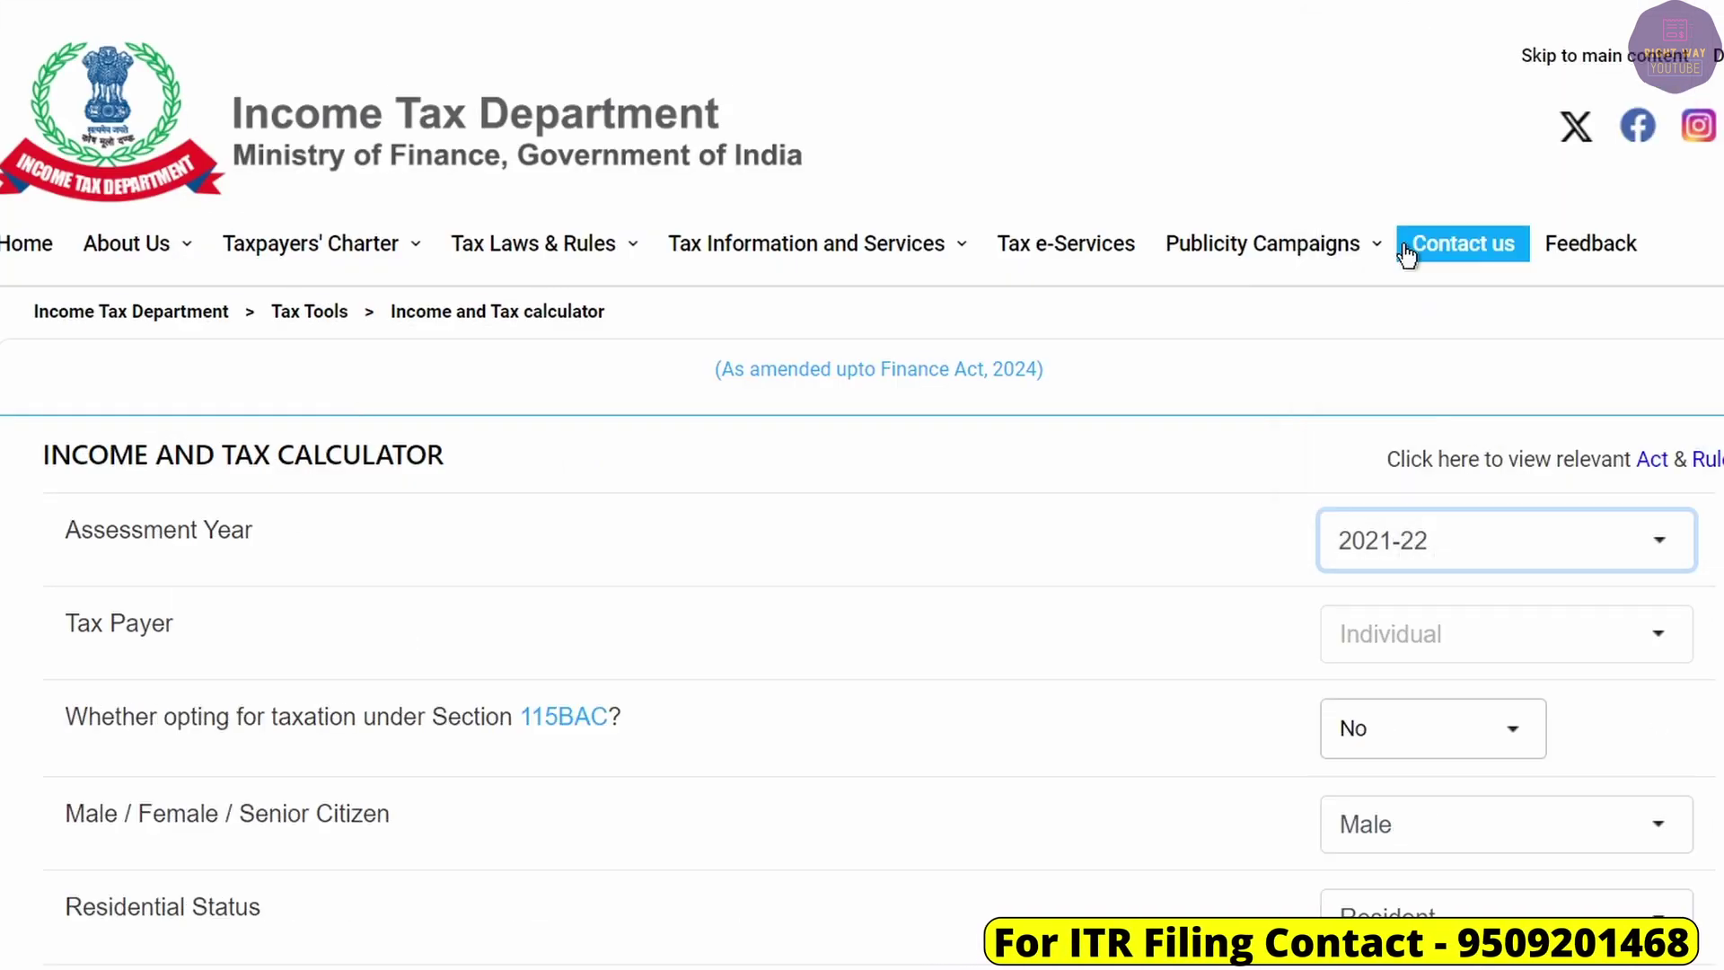
scroll(1122, 627, "down", 2)
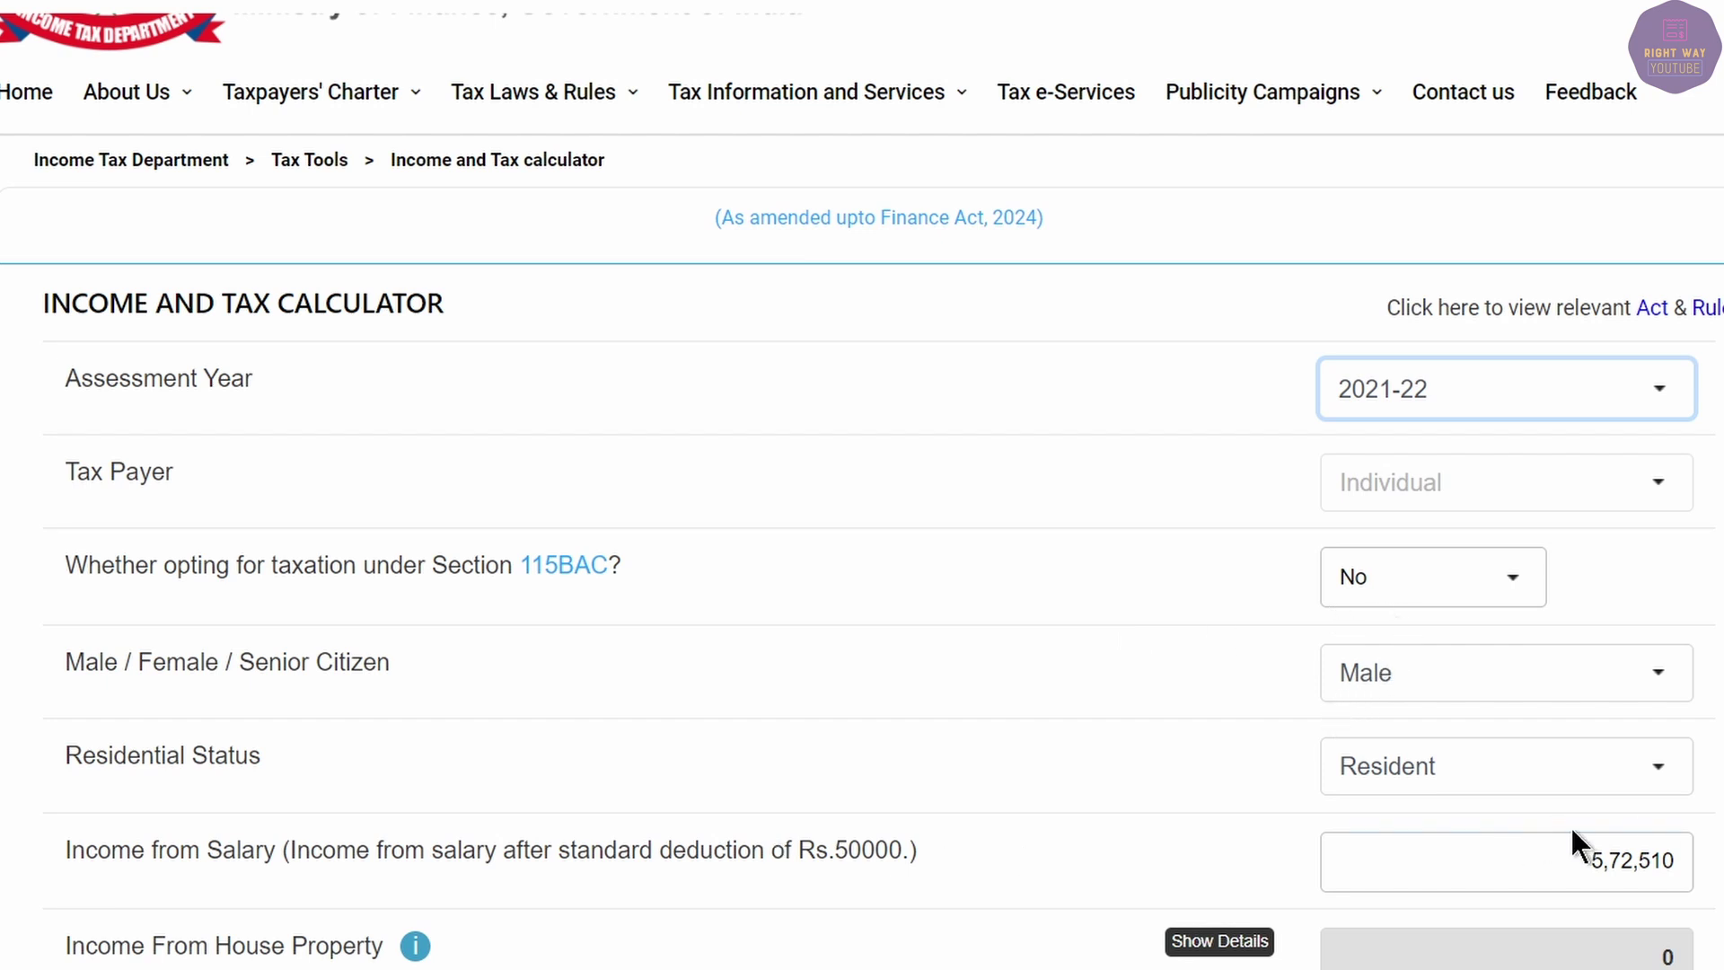
left_click_drag(533, 844, 762, 847)
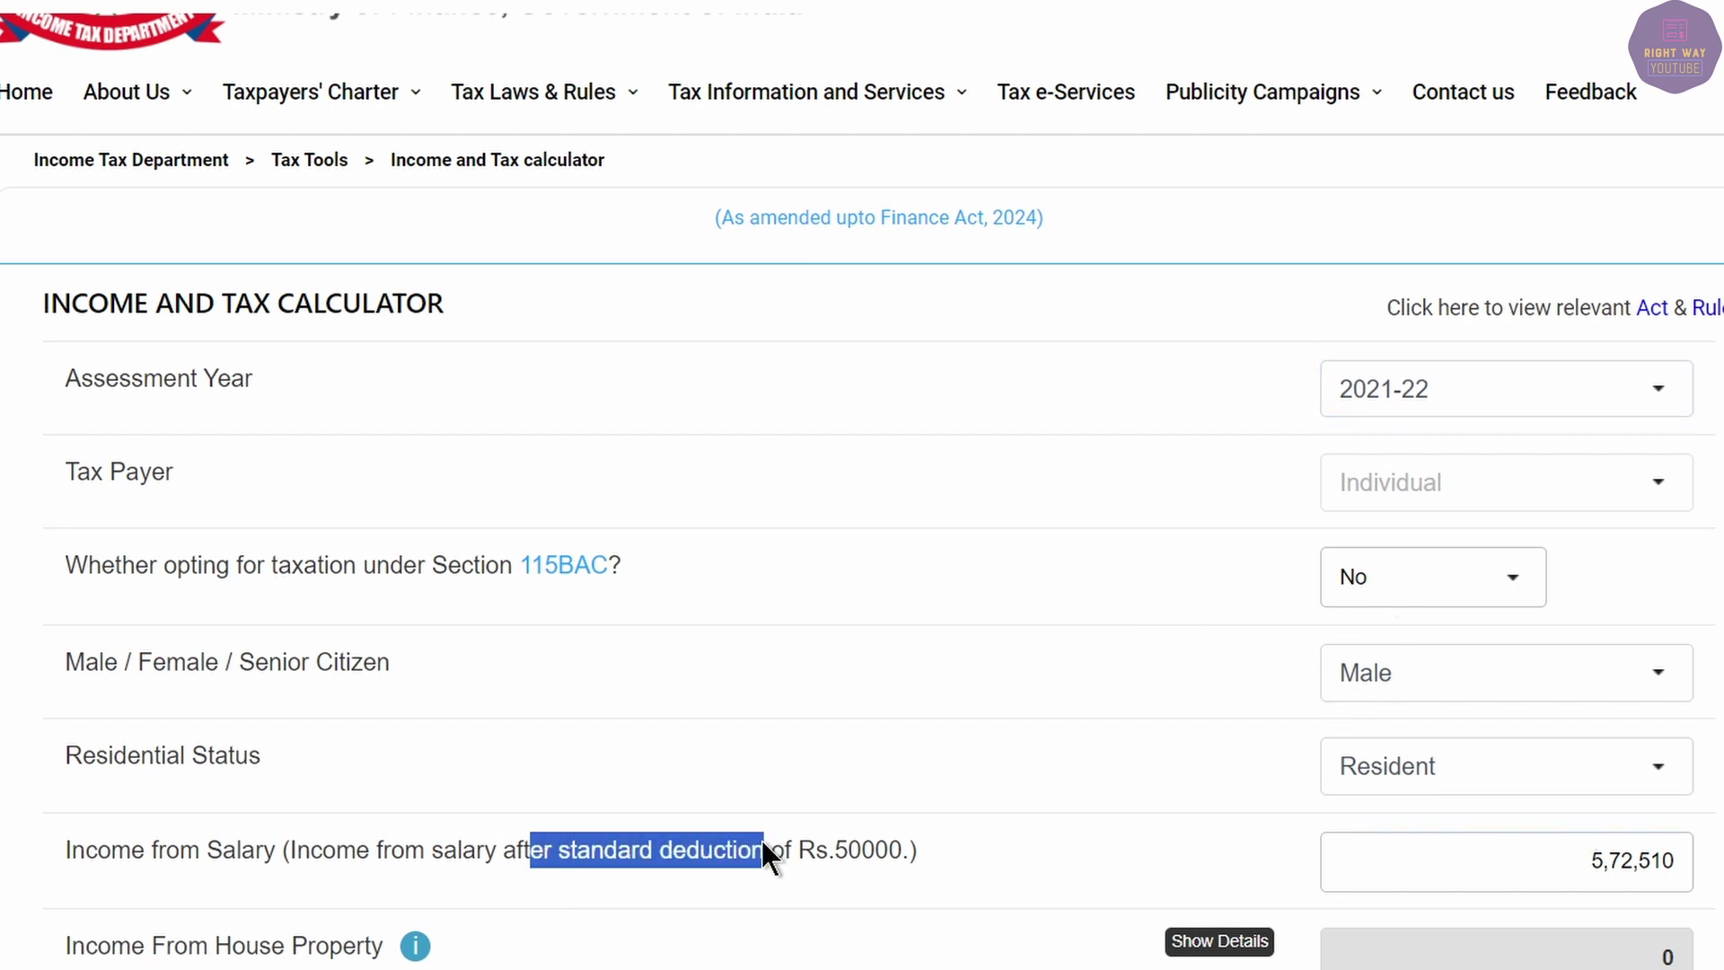
left_click(779, 848)
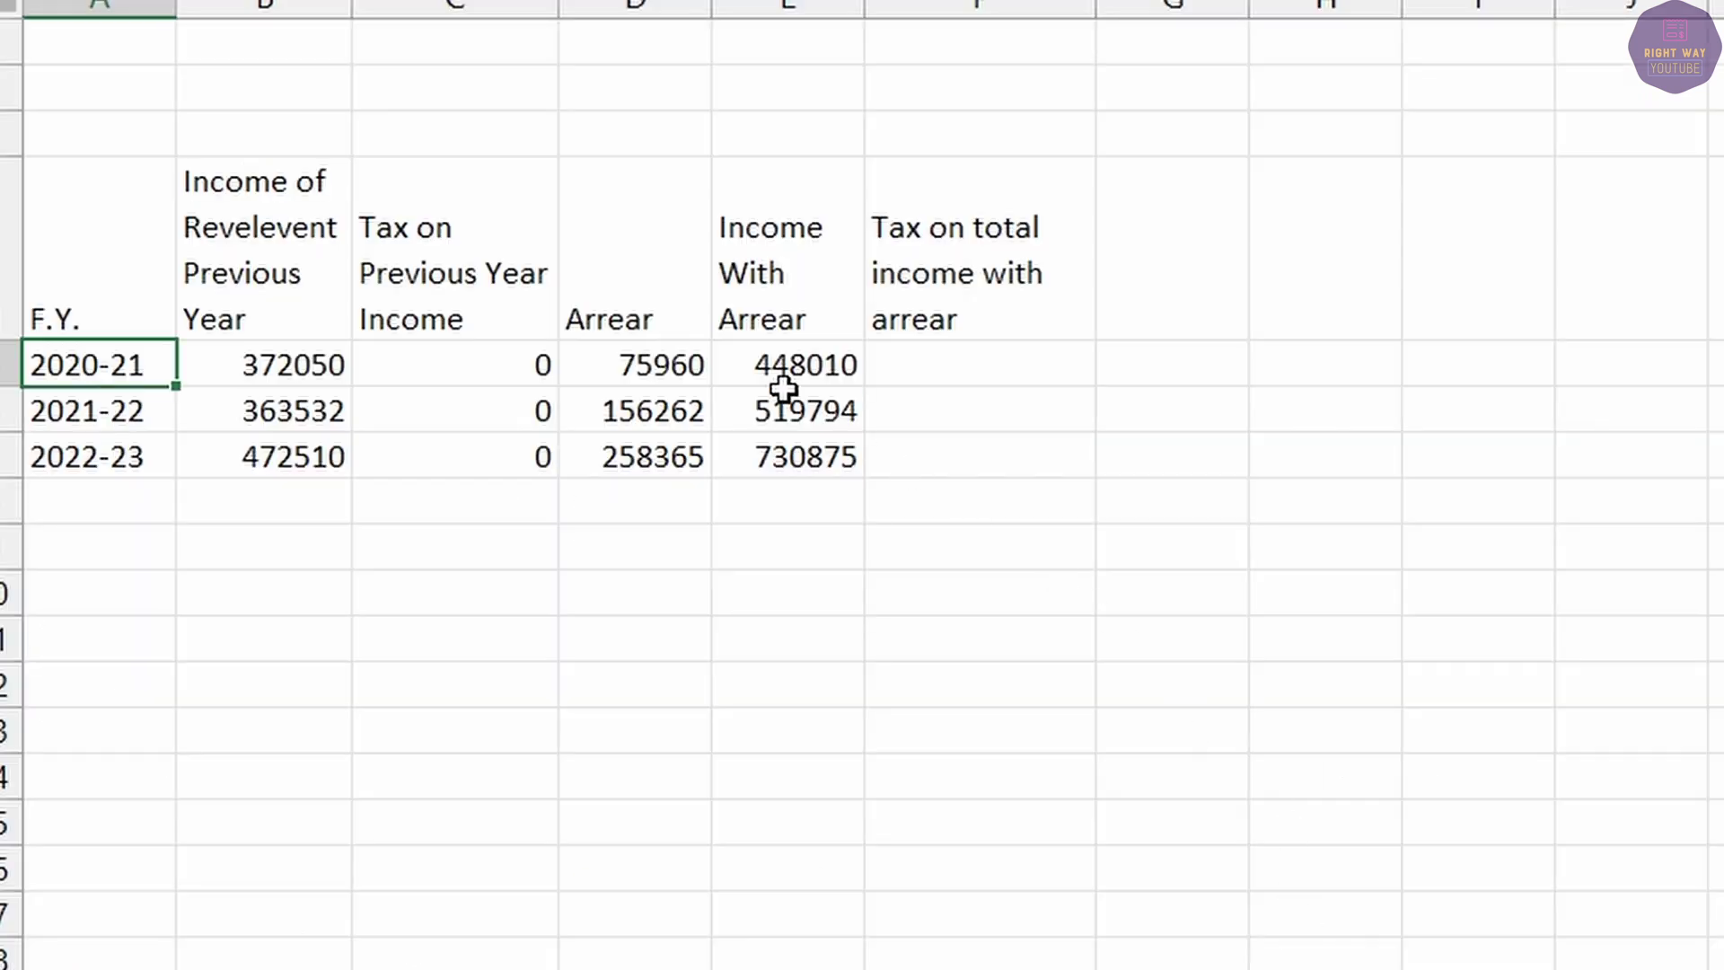
Enter 448010 as income from salary and read the 0 total tax liability.
left_click(789, 386)
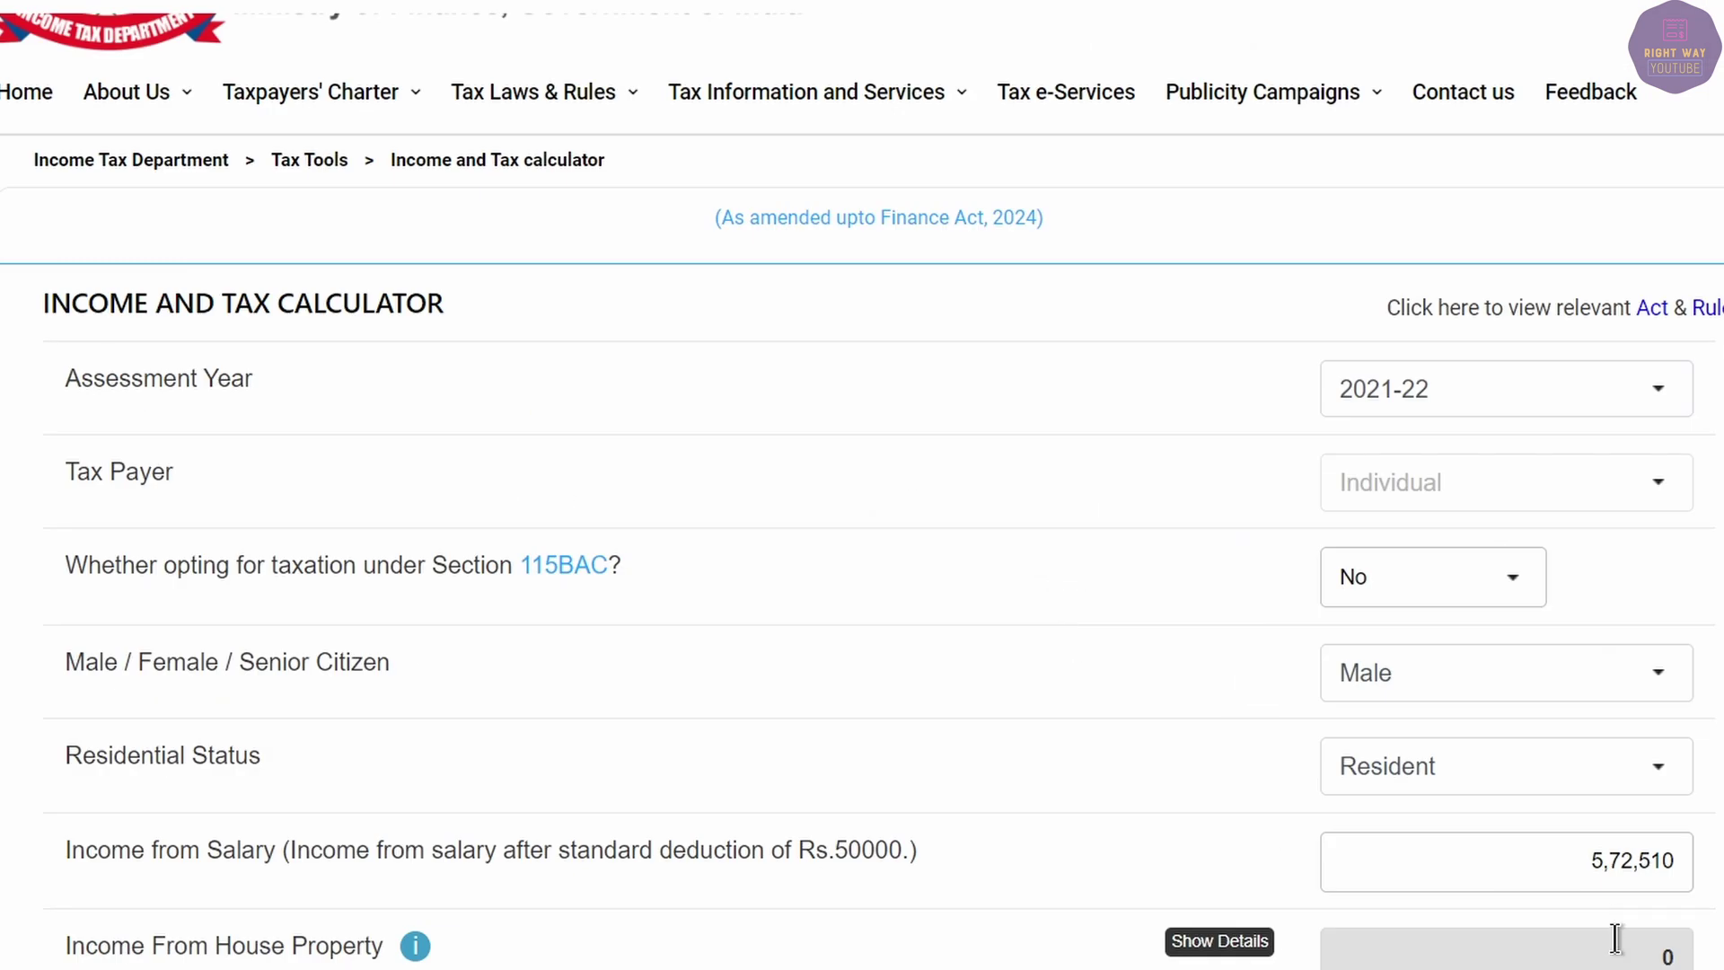
type("448010")
key("Tab")
scroll(1706, 907, "down", 15)
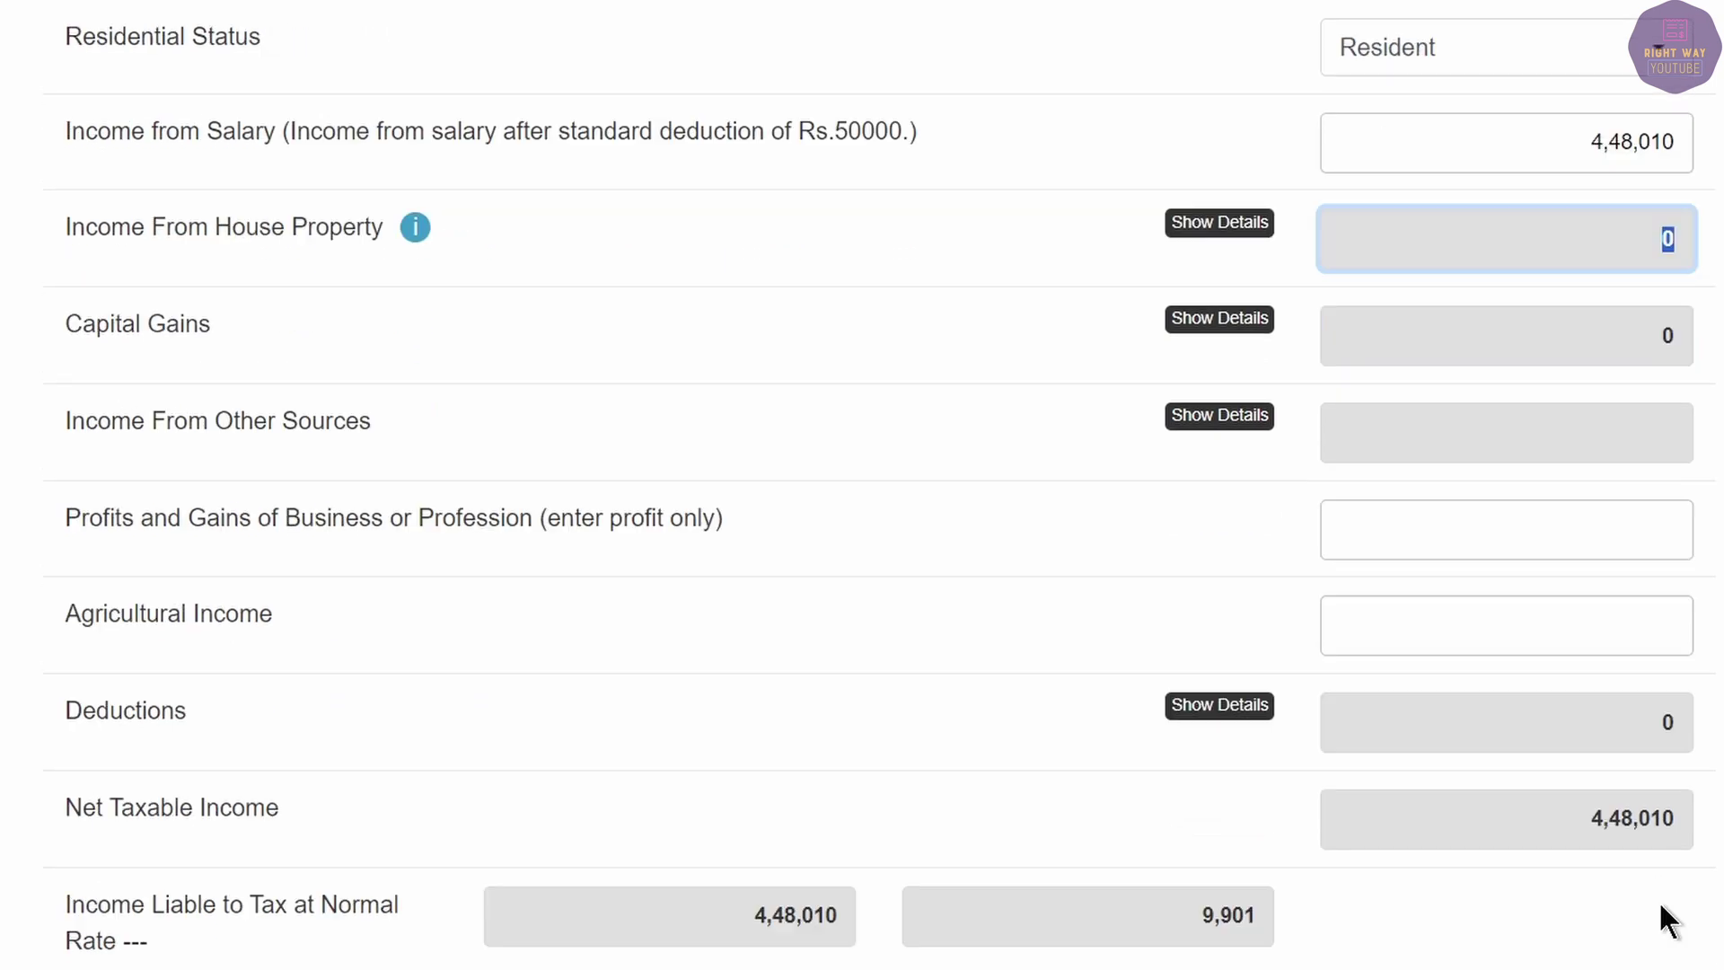
scroll(862, 620, "down", 1)
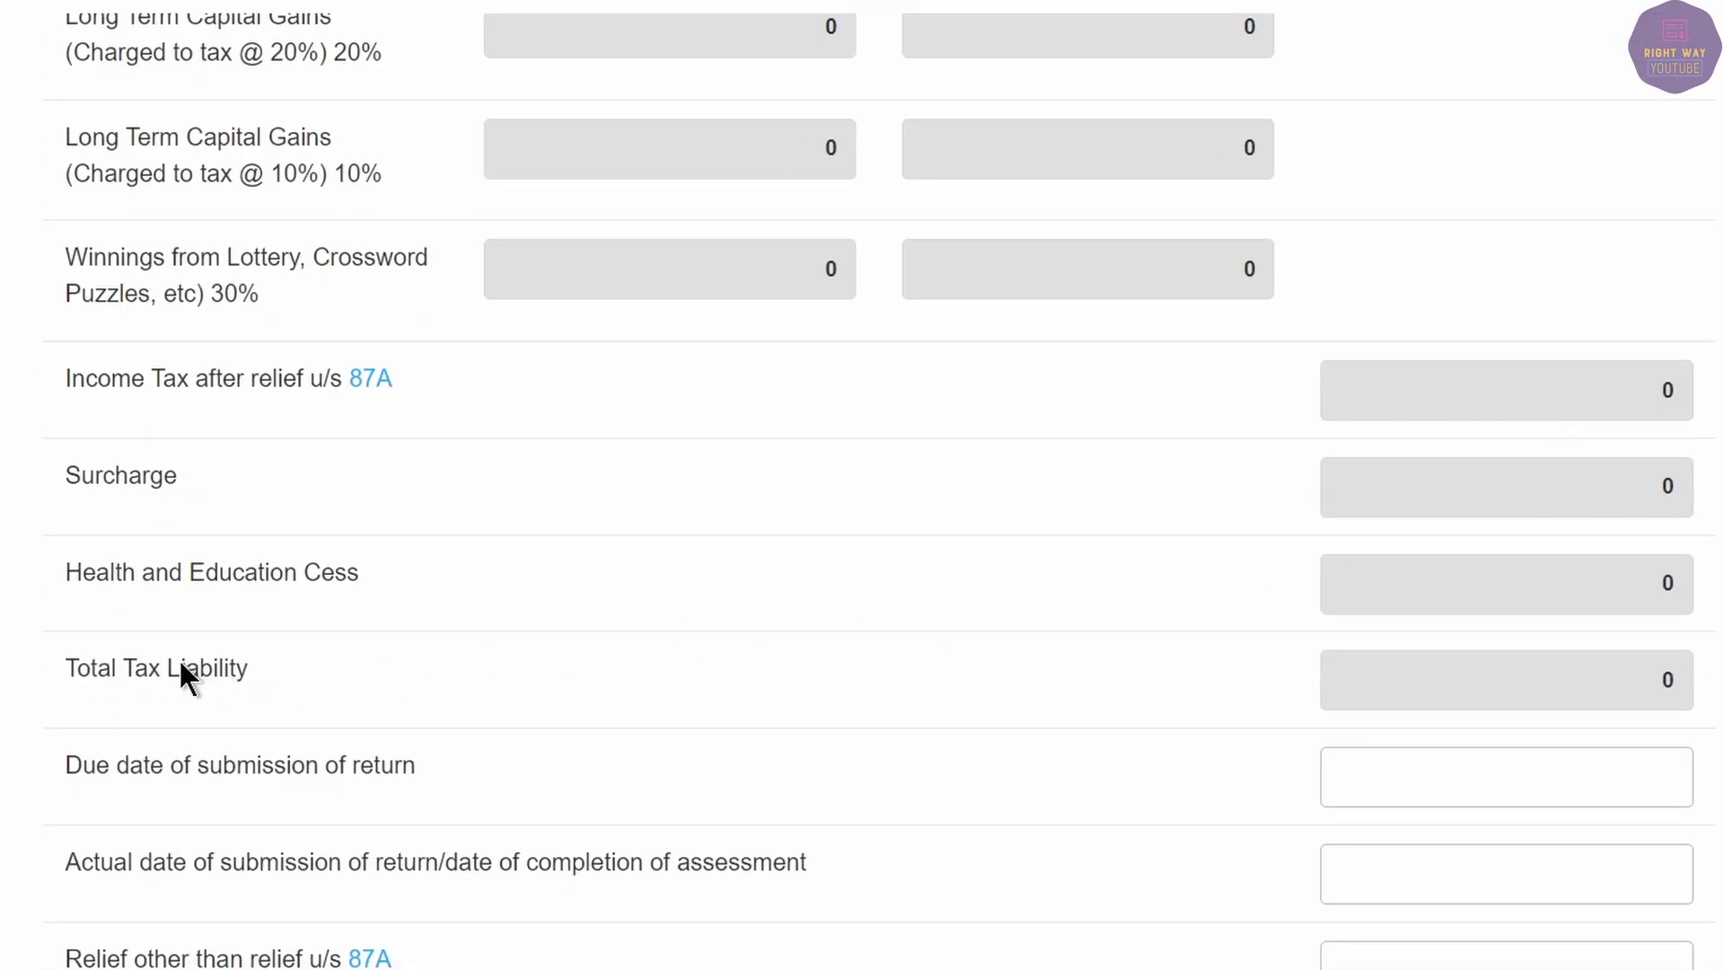
key("alt+Tab")
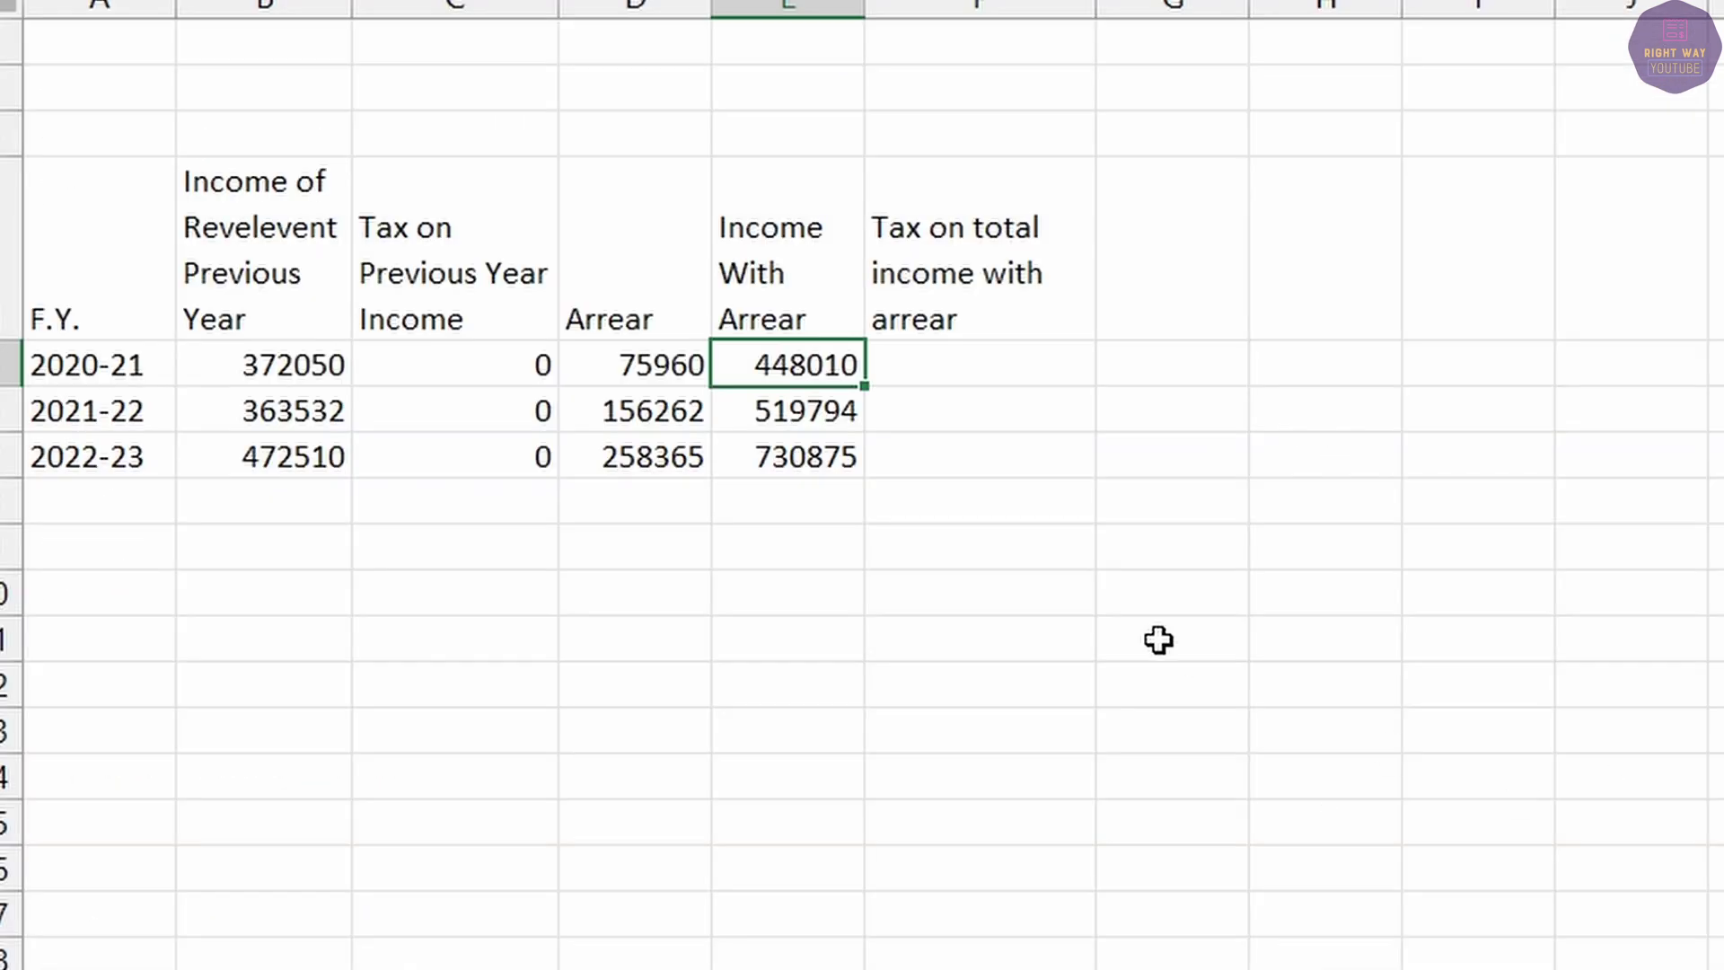
Enter 0 in F5 as the 2020-21 tax on income with arrear.
left_click(970, 363)
type("0")
key("Return")
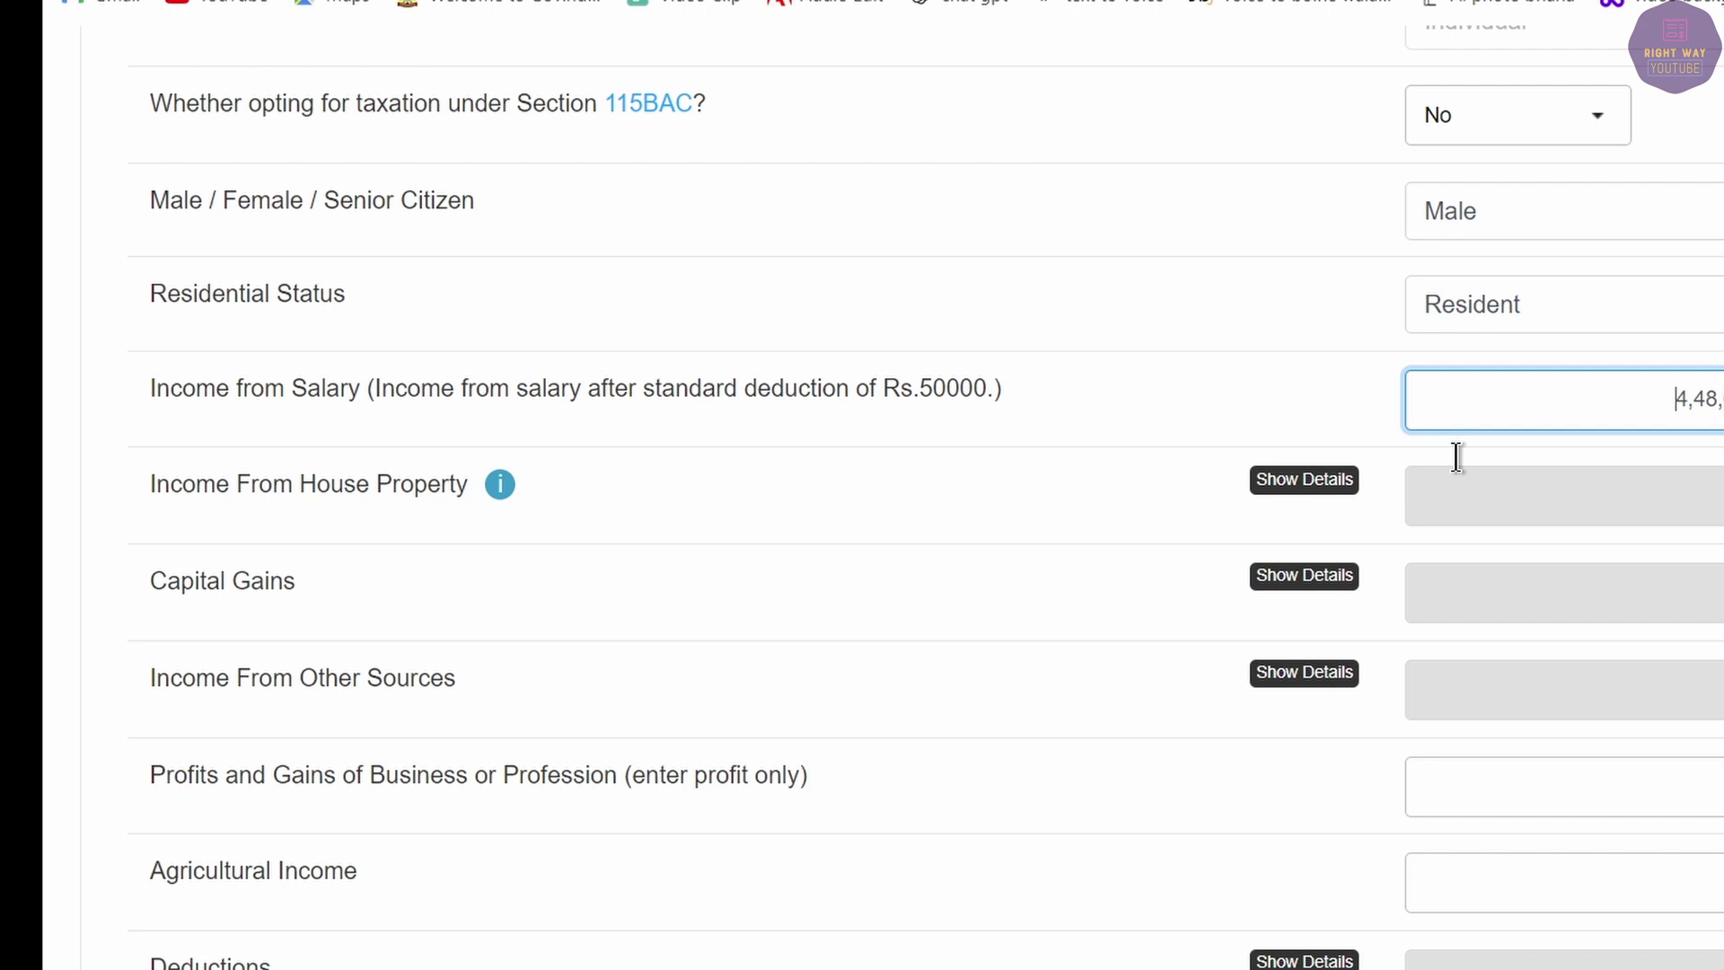
scroll(1594, 337, "up", 5)
left_click(1625, 570)
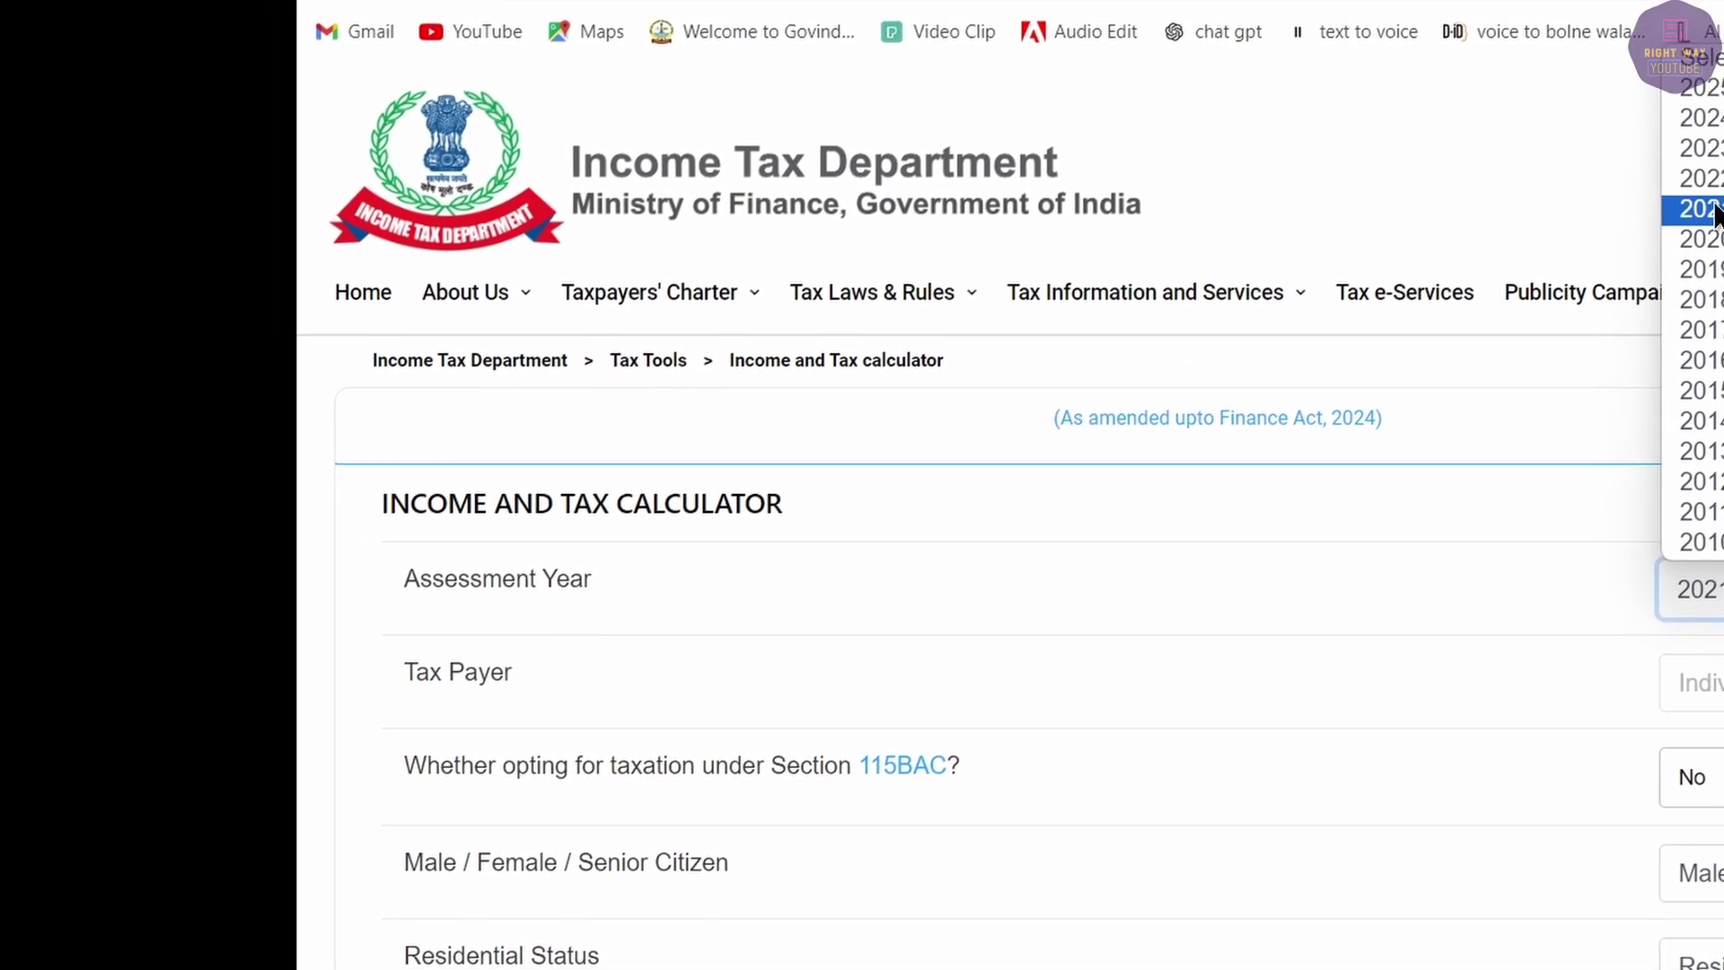
left_click(1676, 579)
scroll(1518, 324, "down", 3)
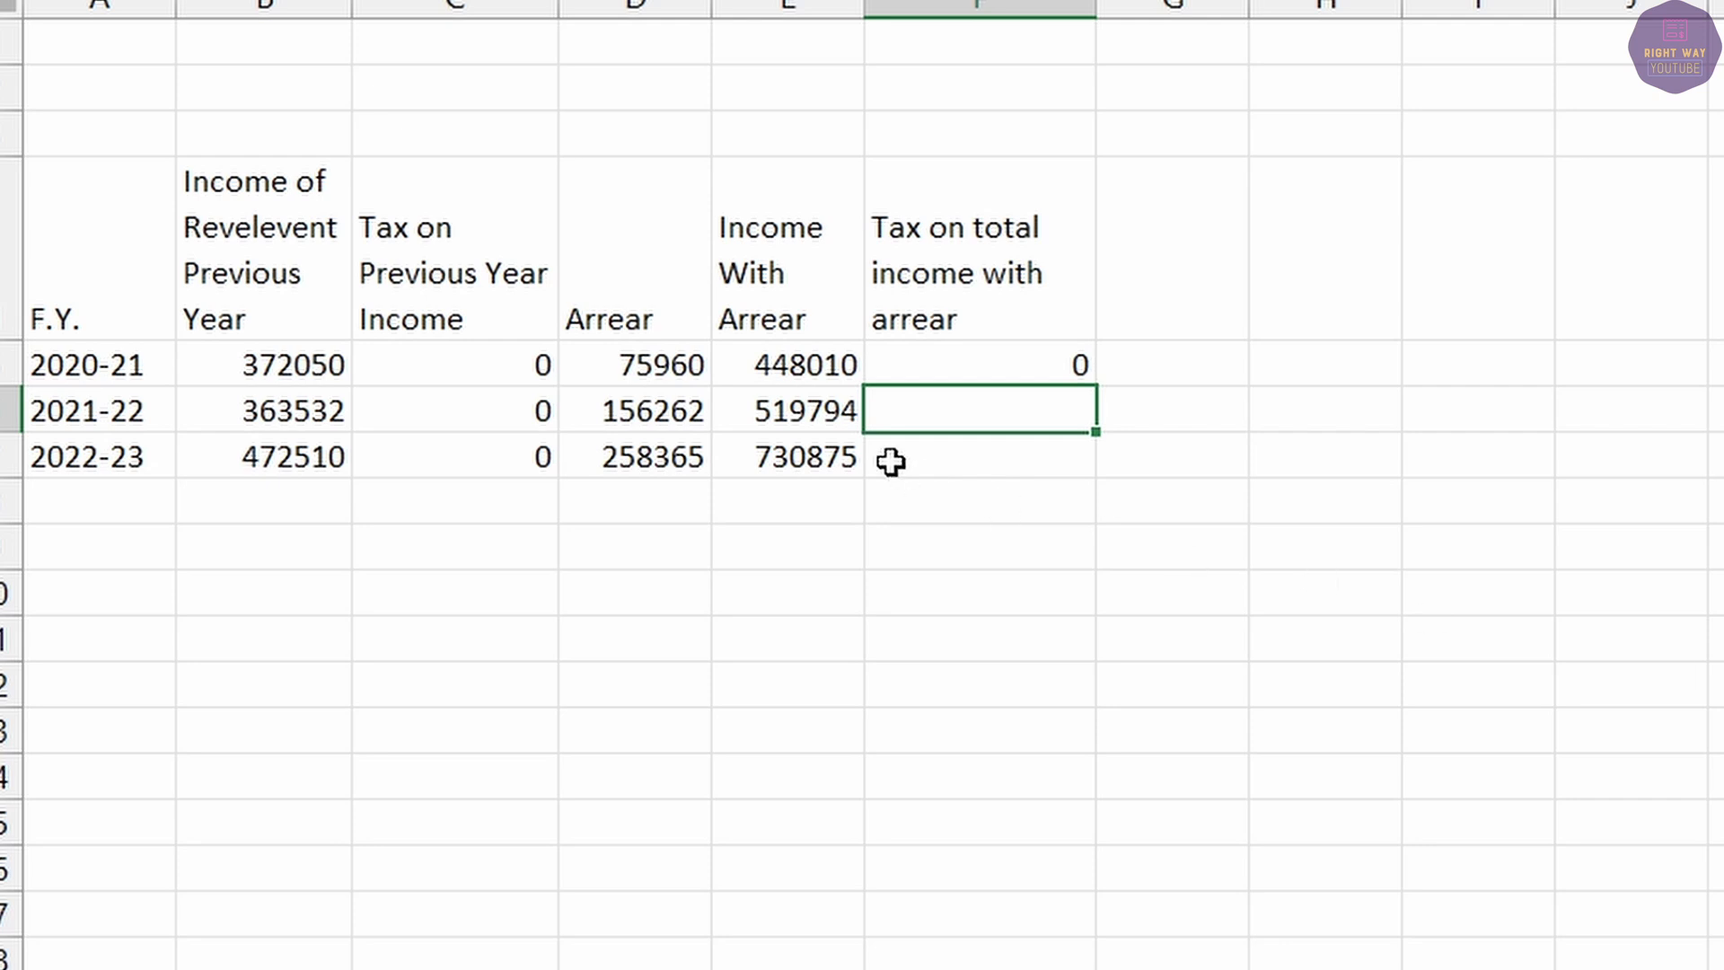
Paste 519794 as salary income in the calculator and read the 16,459 income tax.
left_click(799, 413)
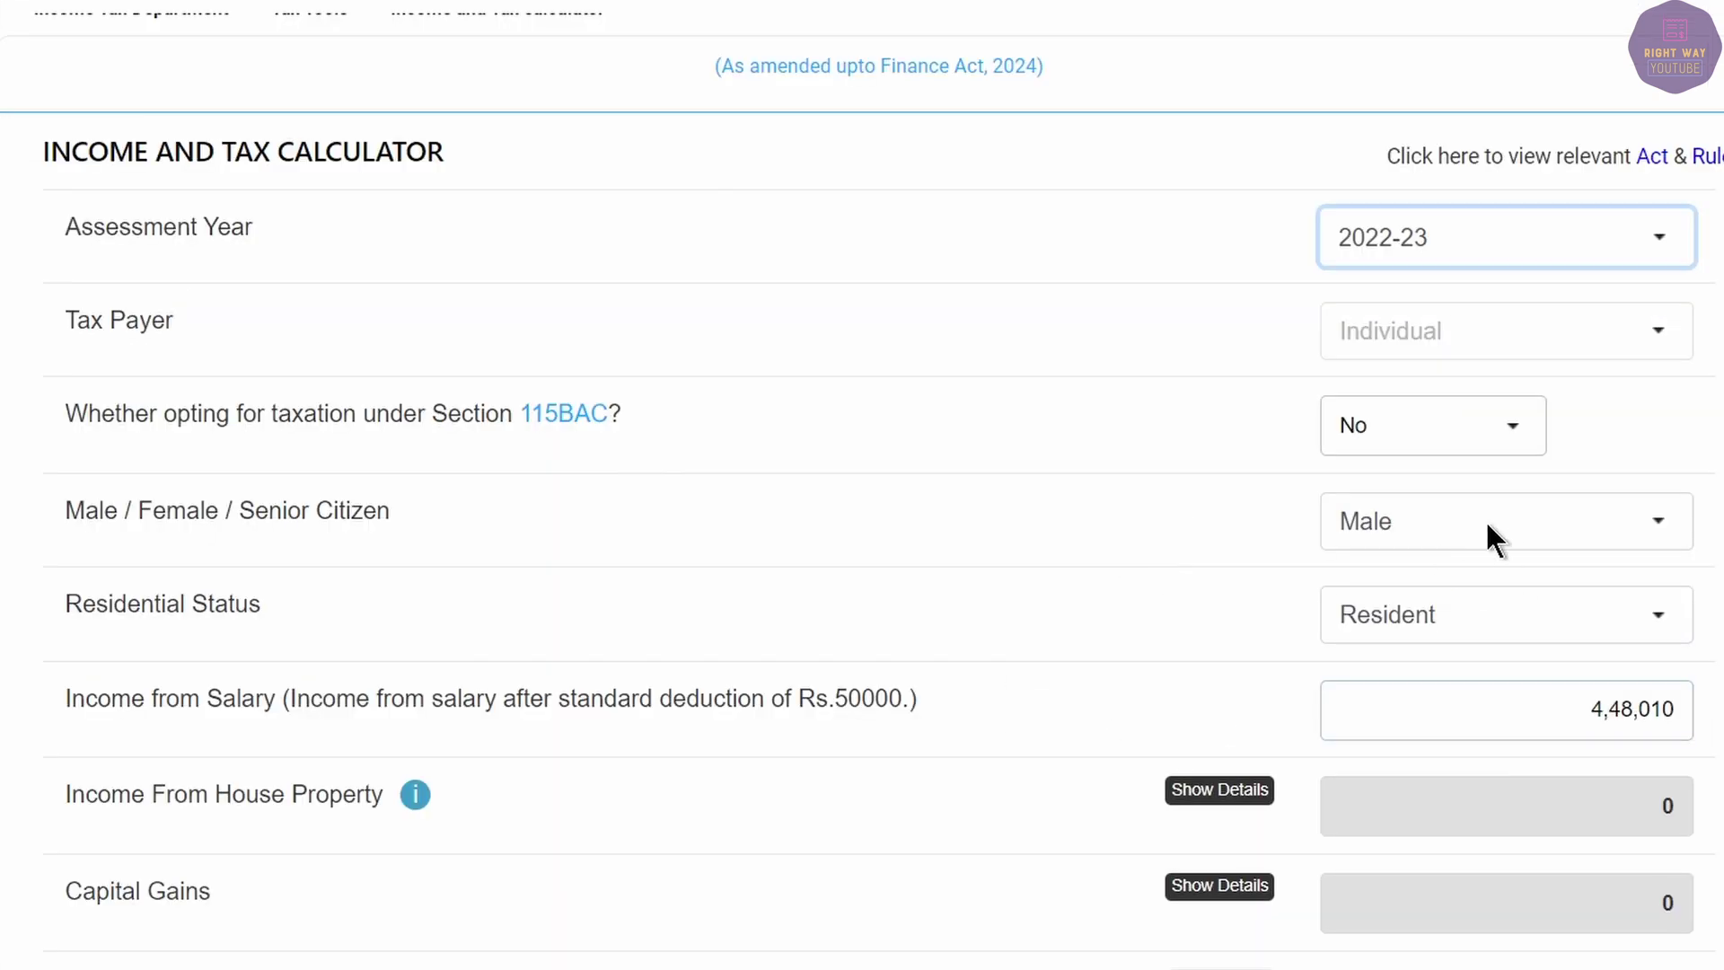
left_click(1569, 724)
type("519794")
key("Tab")
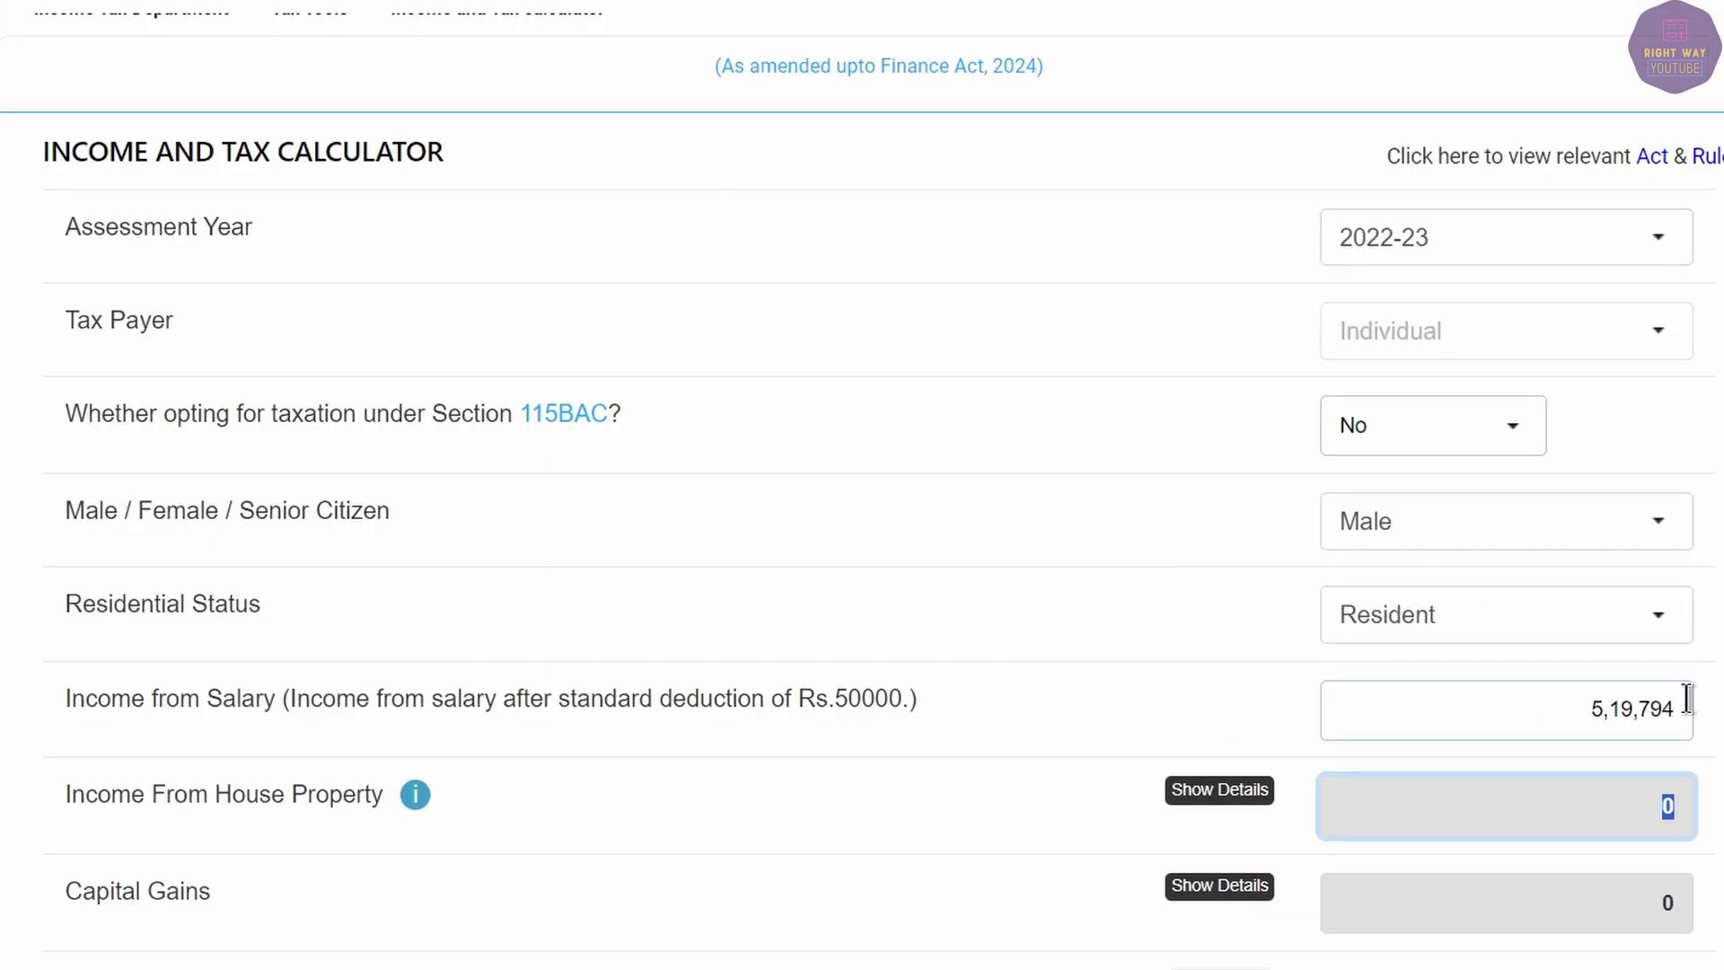
scroll(1682, 716, "down", 20)
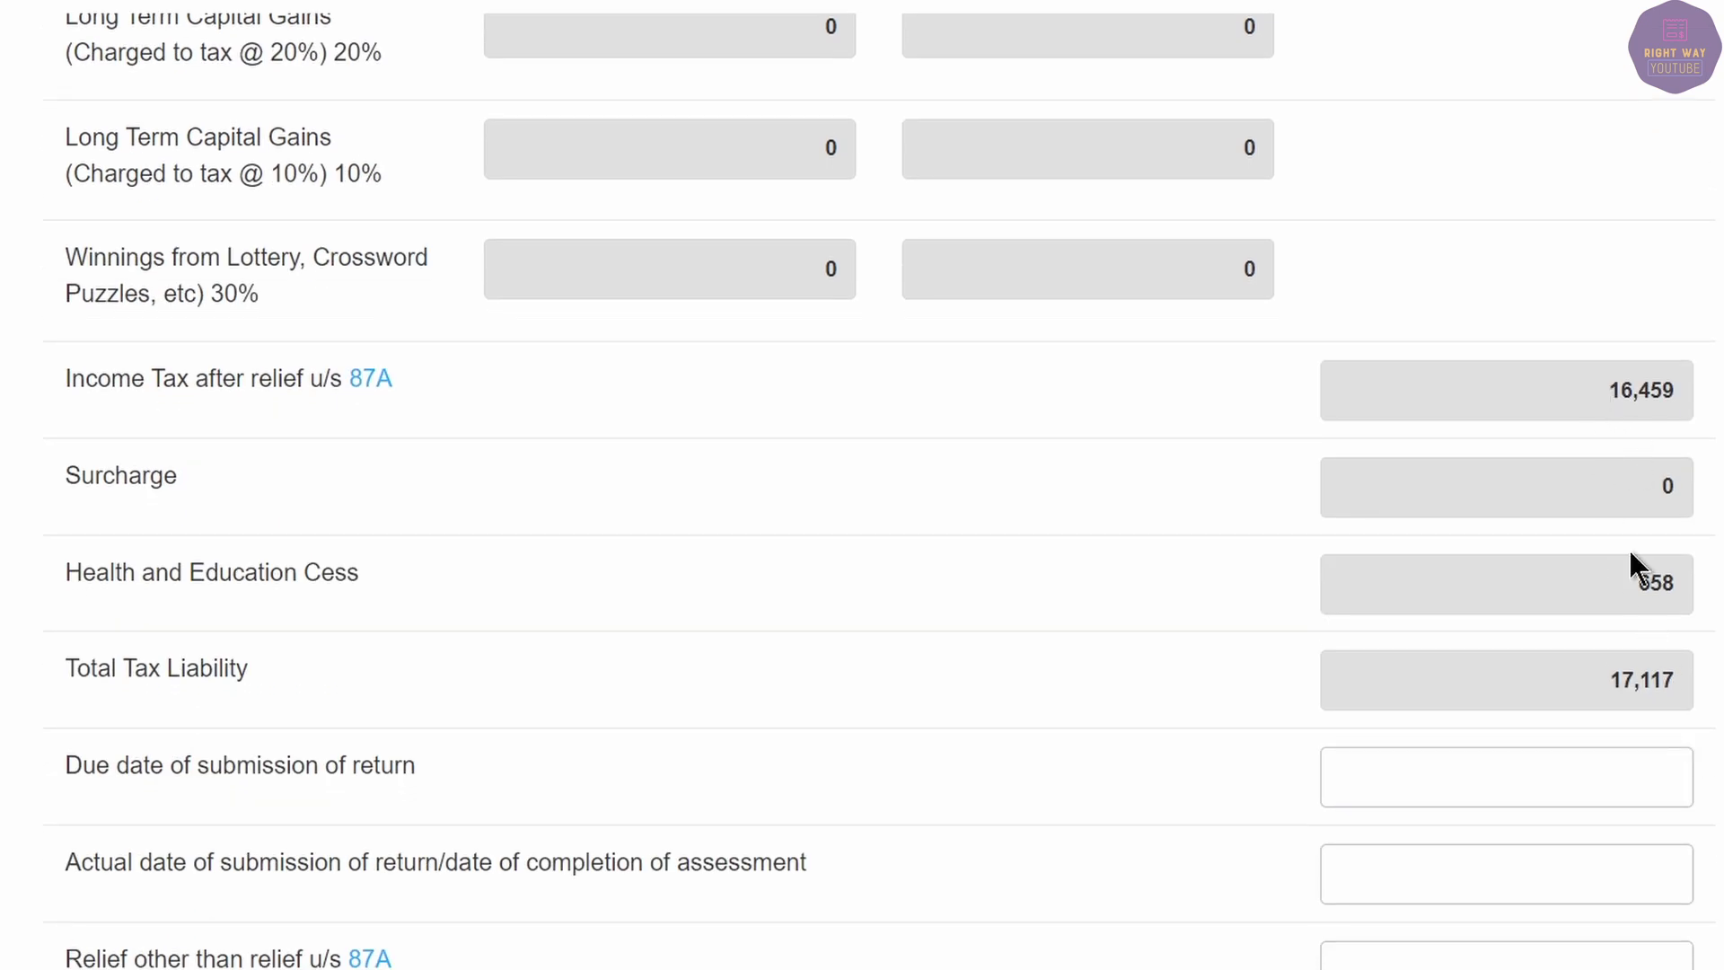
left_click_drag(1626, 585, 1682, 579)
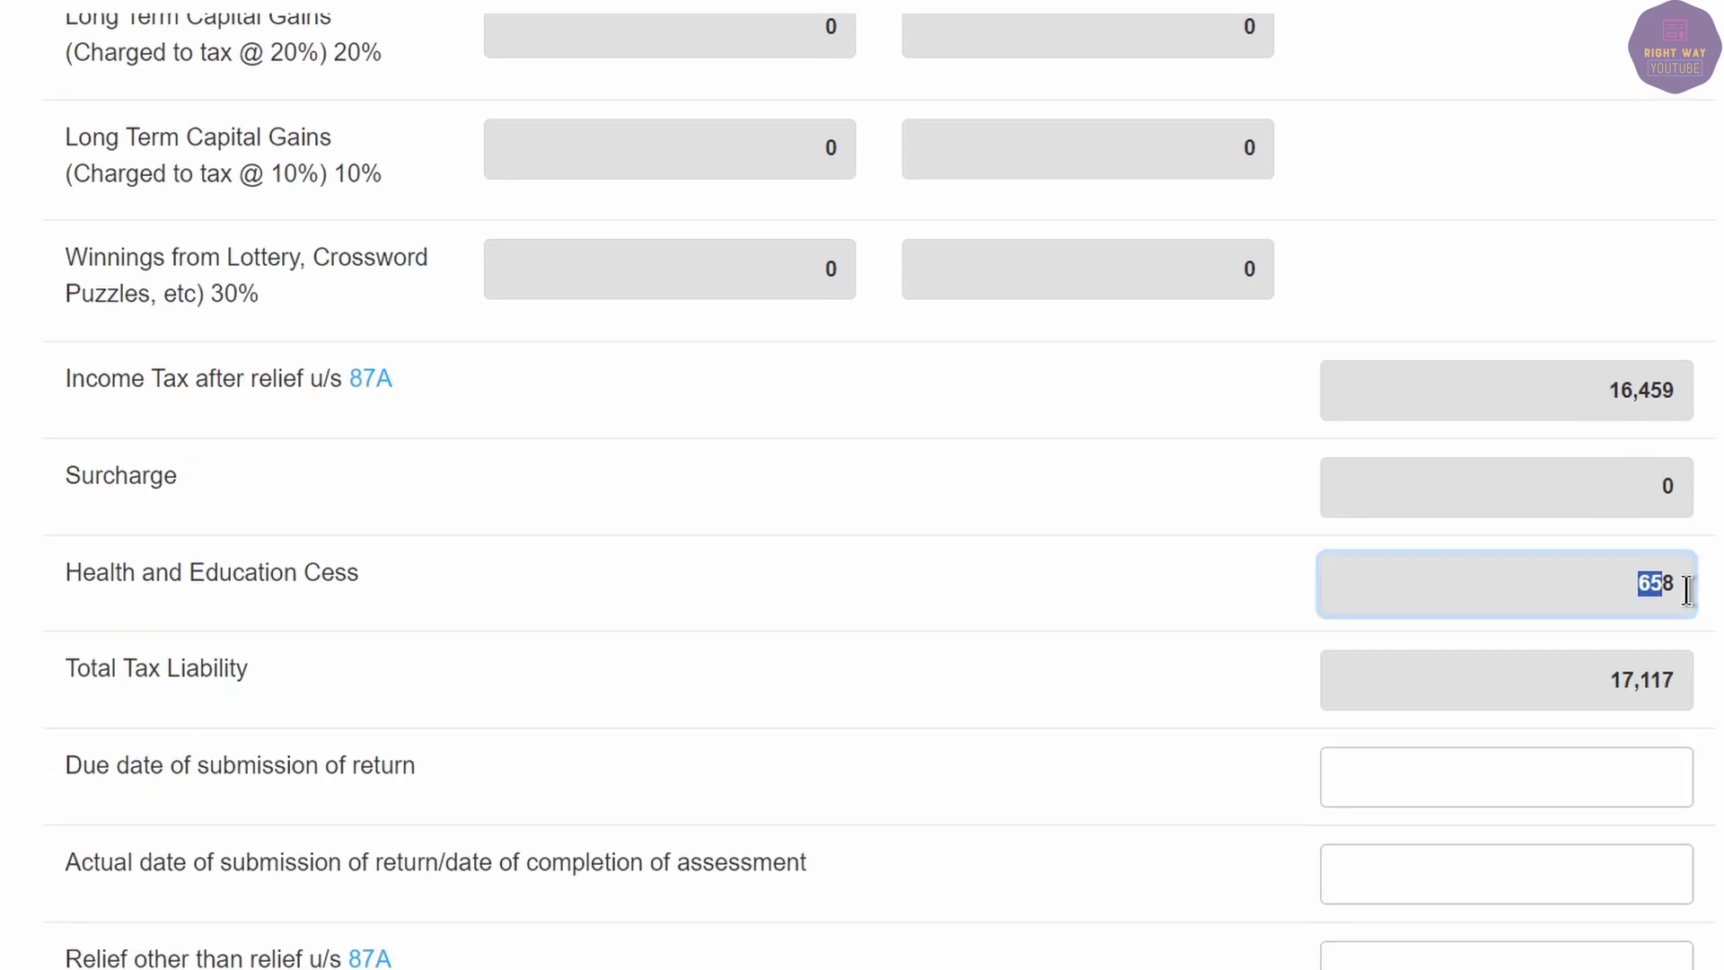
left_click_drag(1598, 395, 1709, 409)
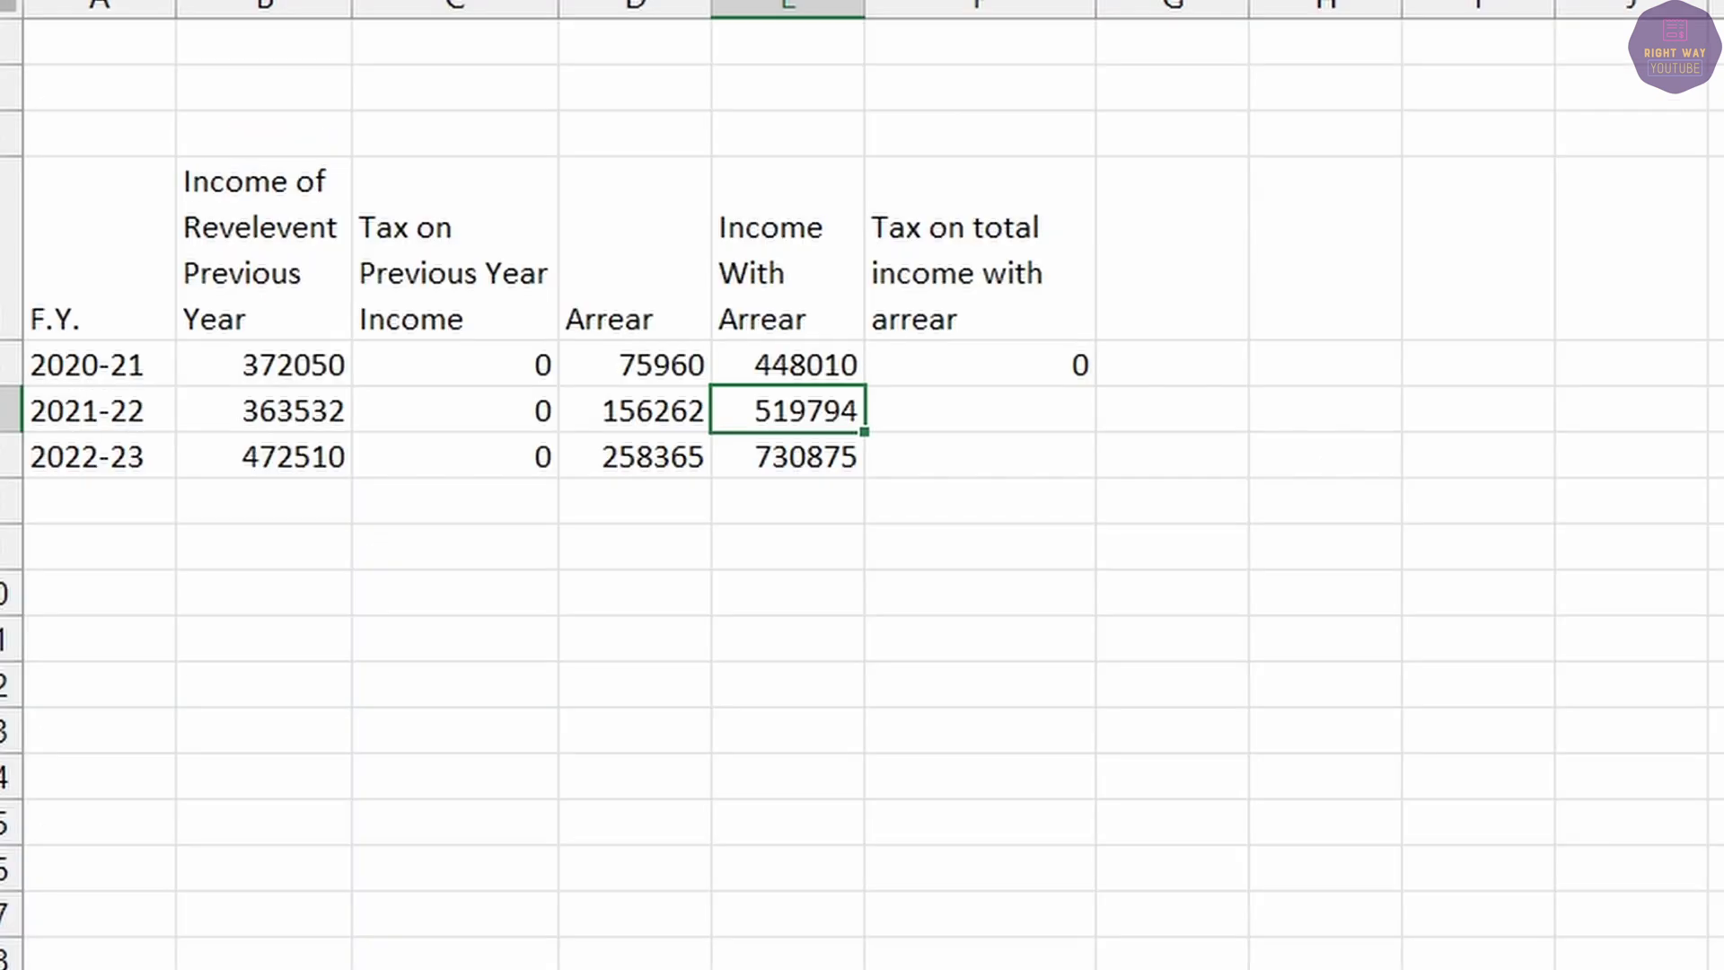
Enter 16459 in F6 as the 2021-22 tax with arrear.
left_click(979, 410)
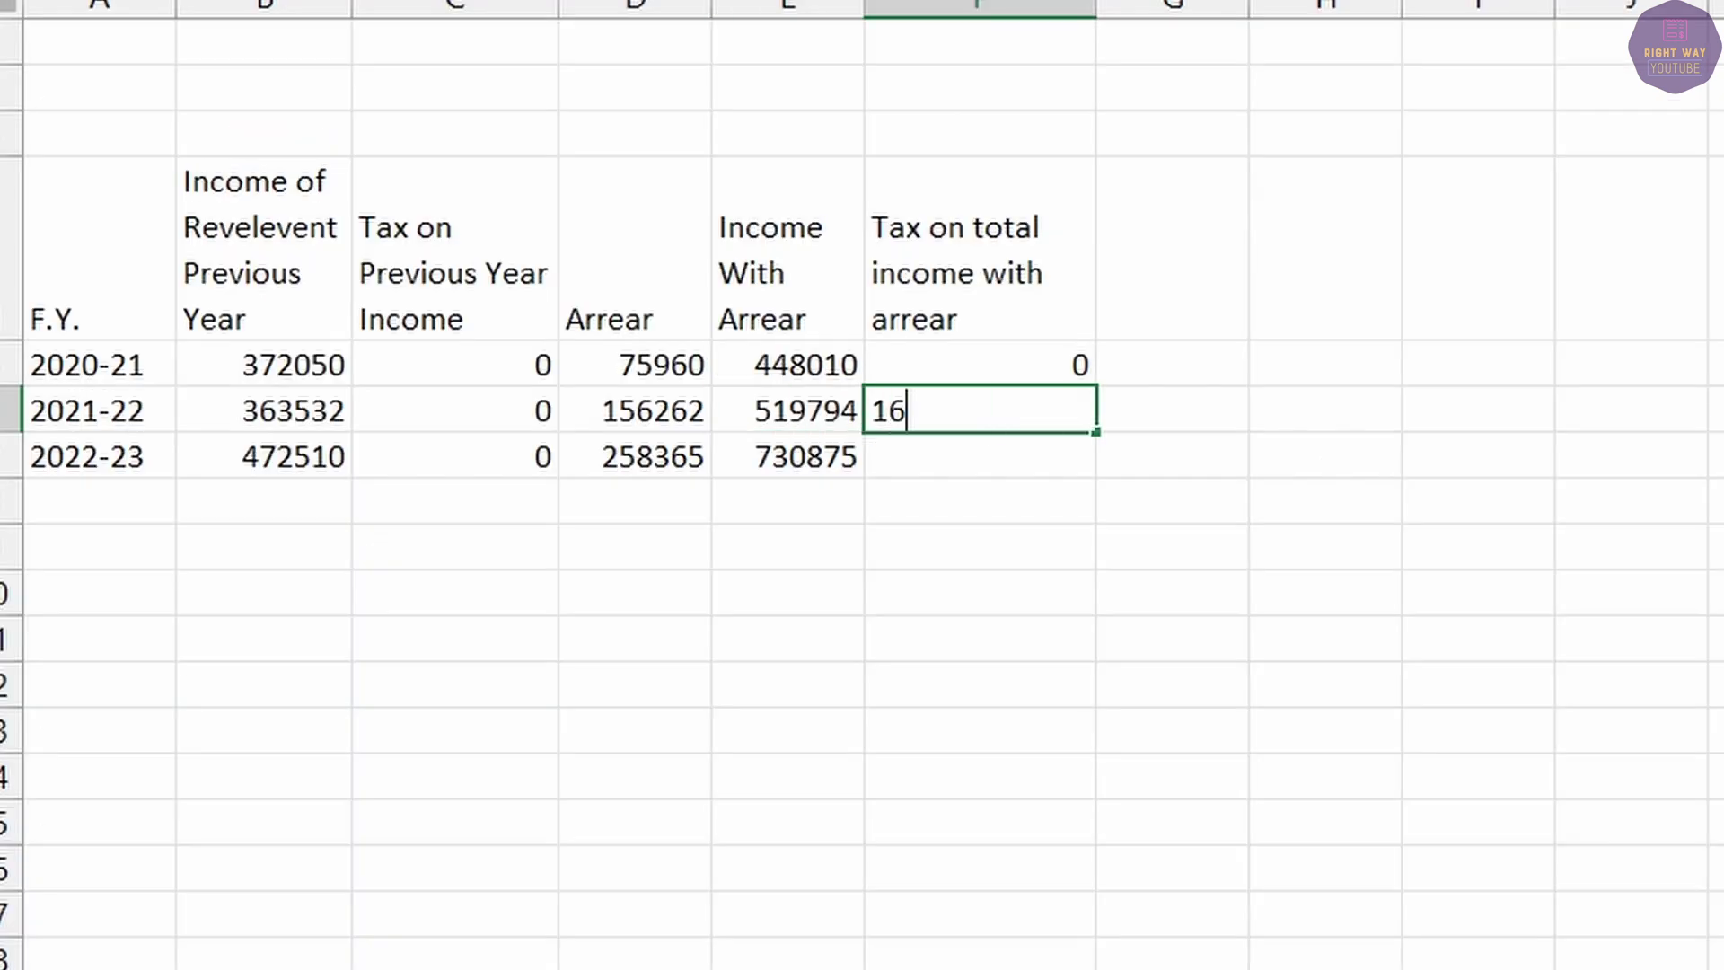
type("16459")
key("Return")
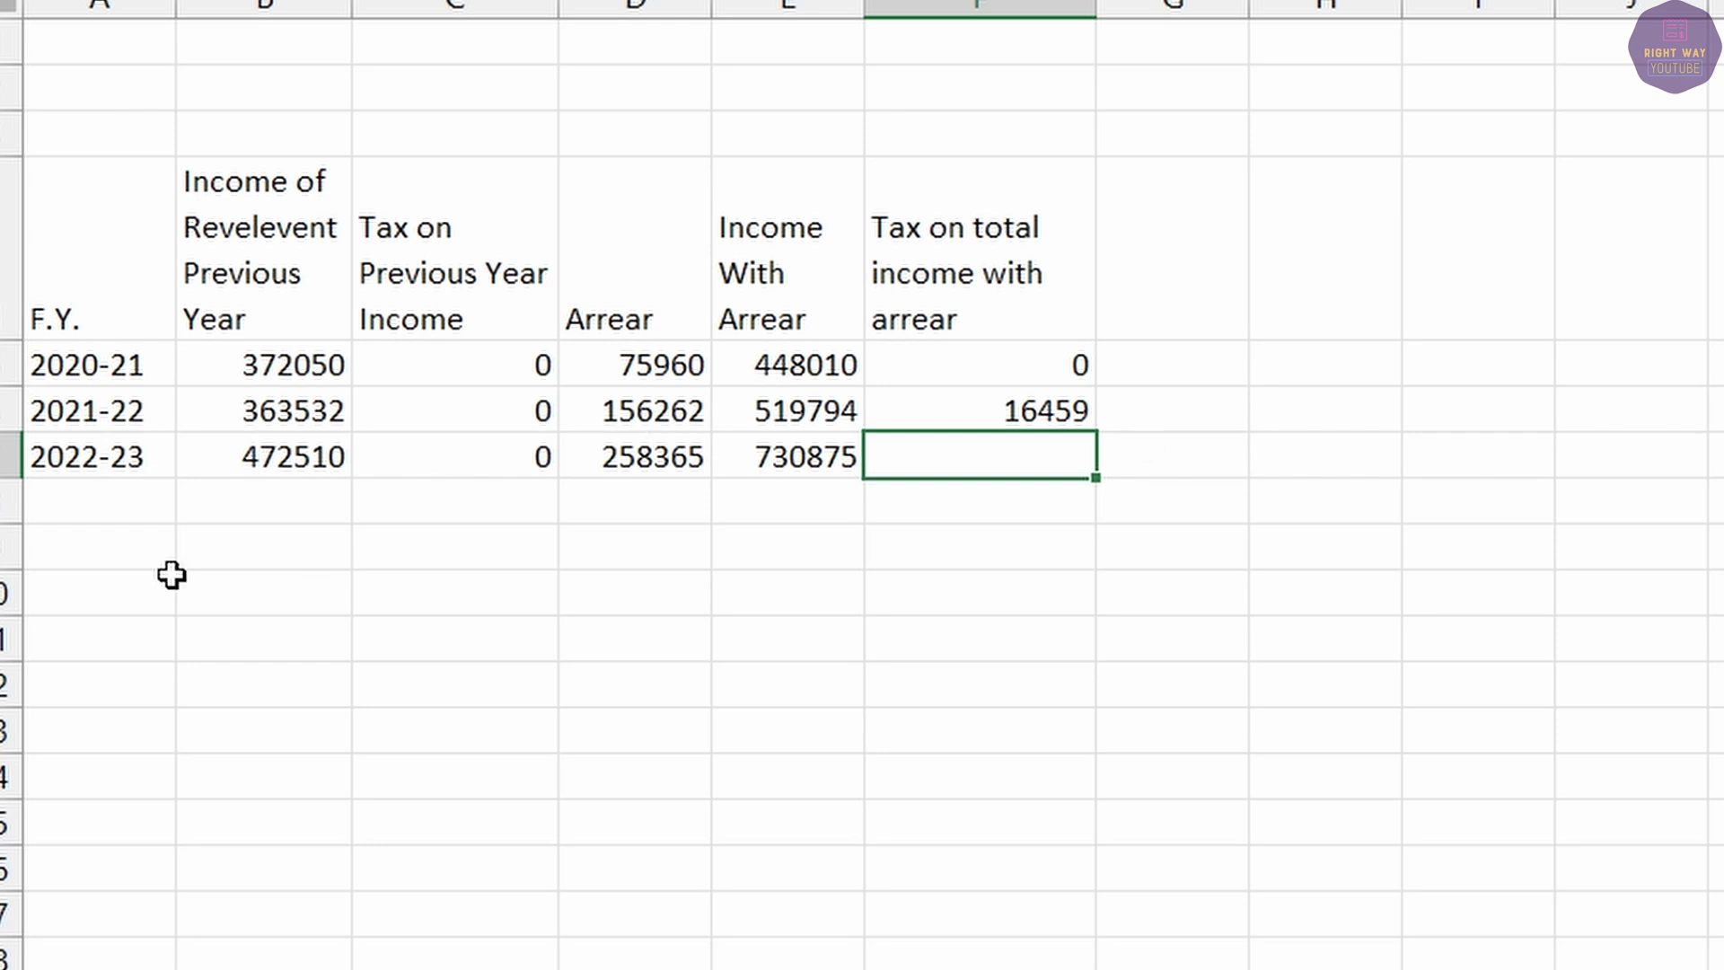
left_click(130, 460)
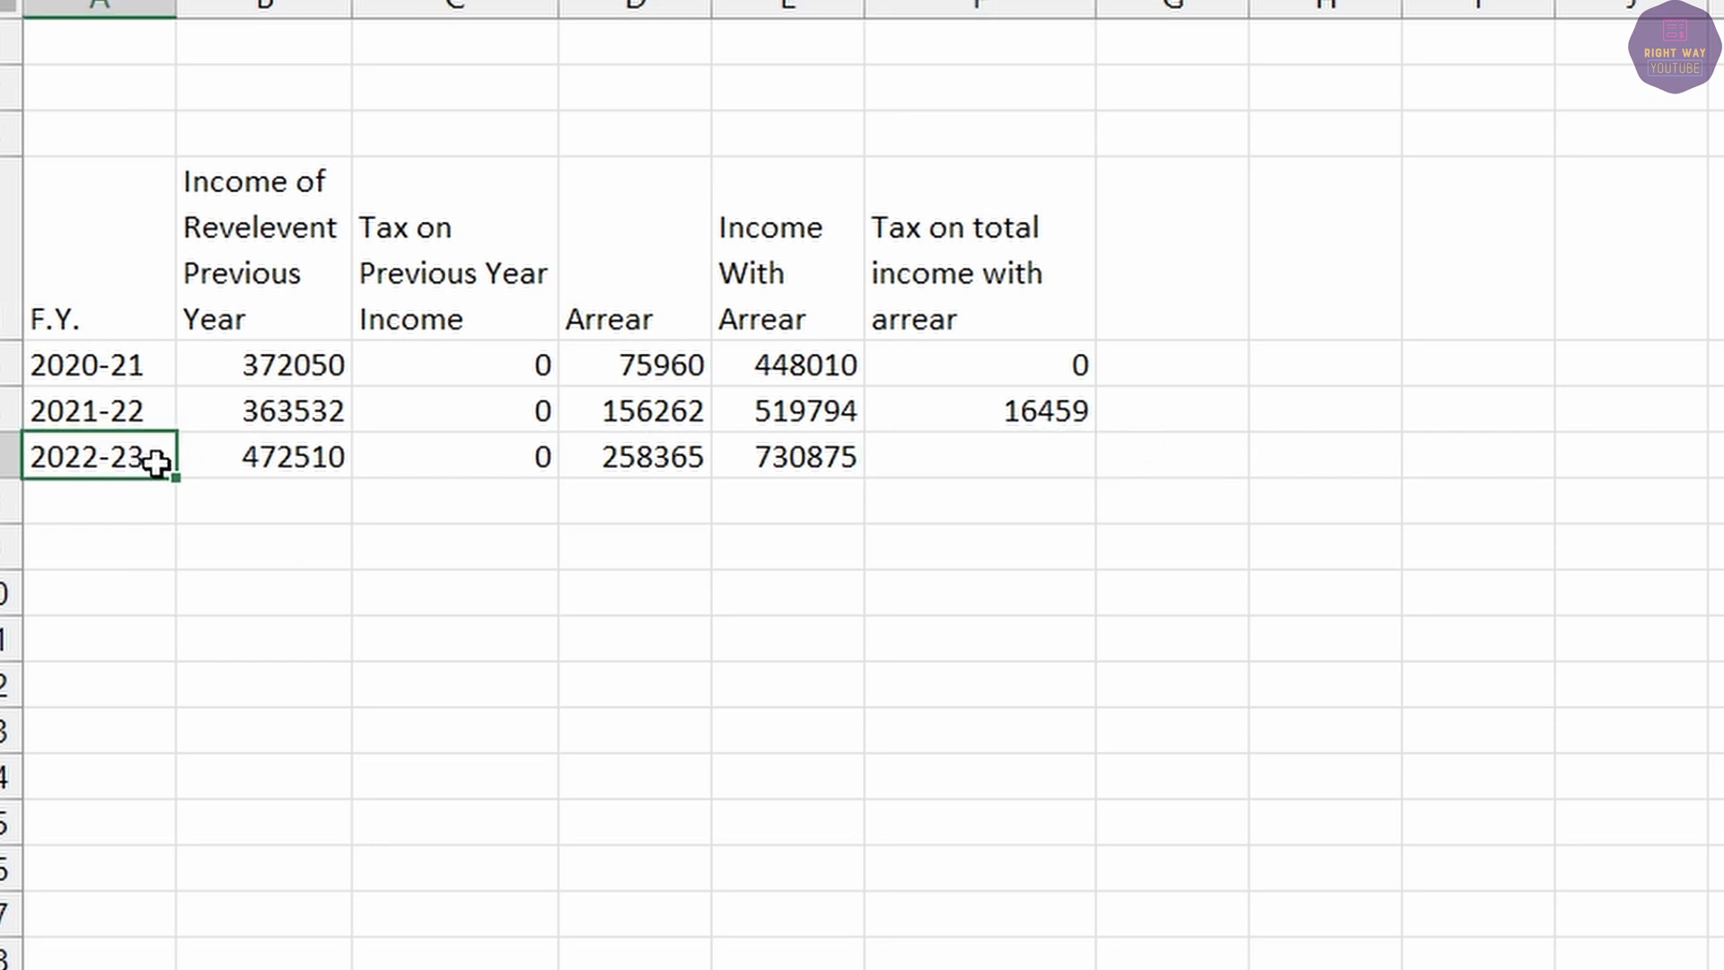
key("alt+Tab")
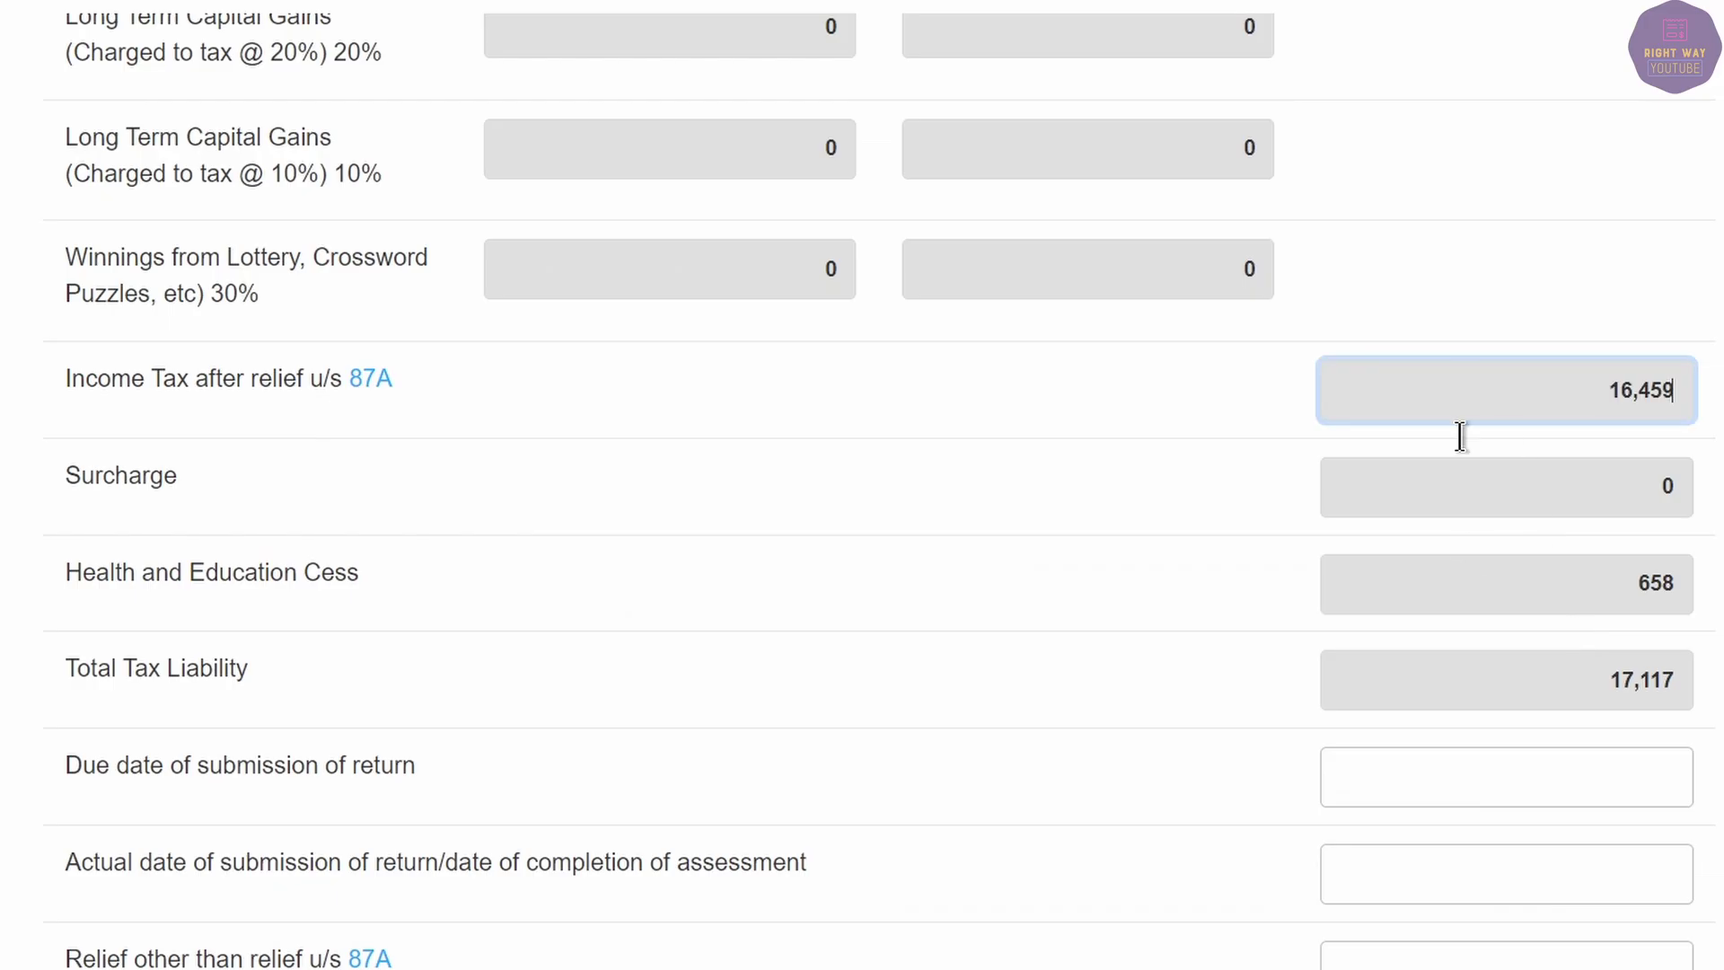
Switch the calculator's assessment year to 2023-24 and select the salary field.
scroll(1461, 476, "up", 8)
scroll(1461, 528, "up", 15)
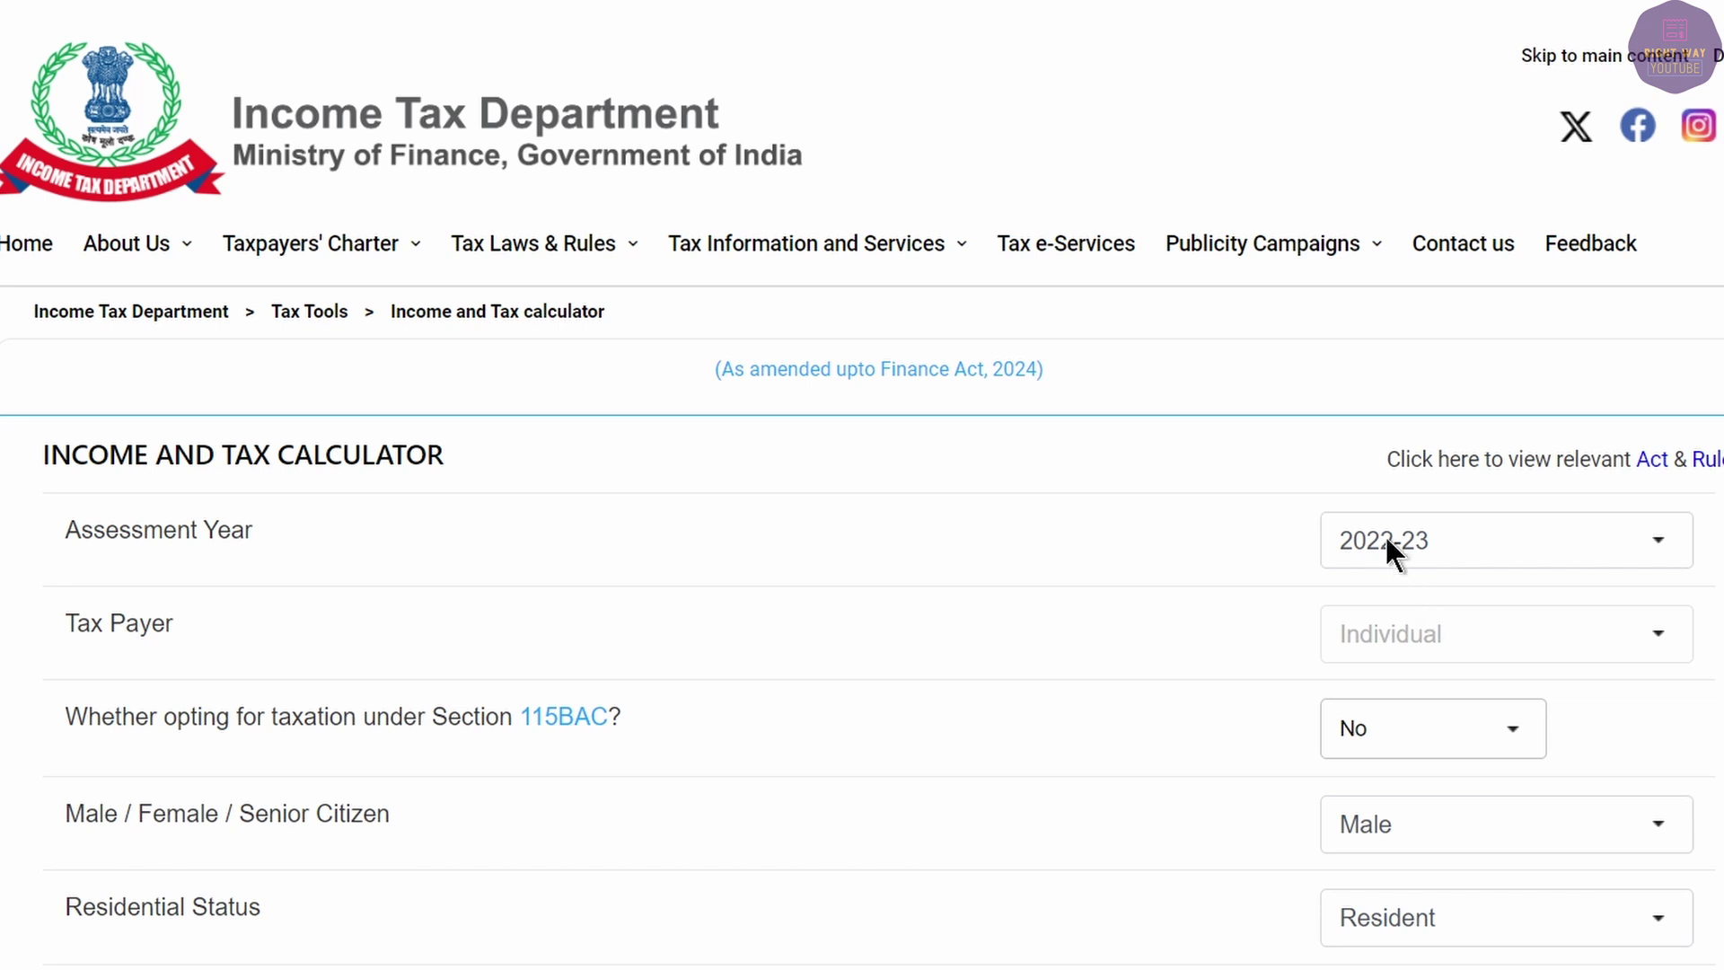
left_click(1383, 537)
left_click(1386, 98)
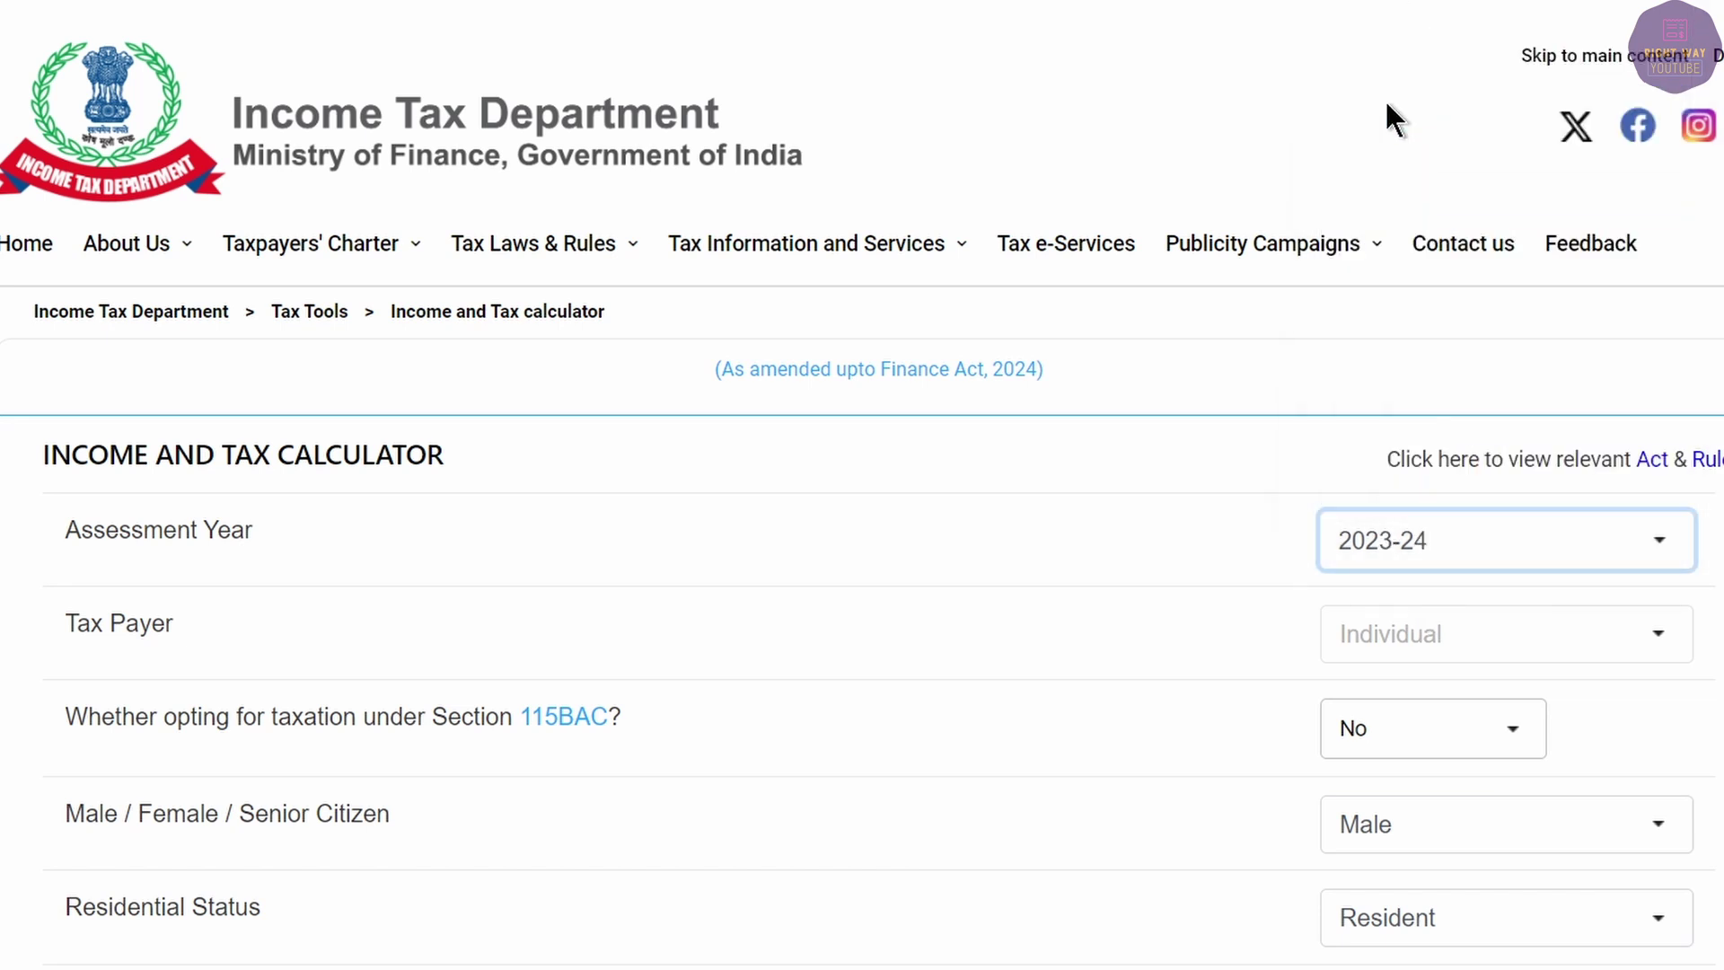
scroll(1559, 617, "down", 1)
scroll(1558, 618, "down", 3)
left_click(1362, 543)
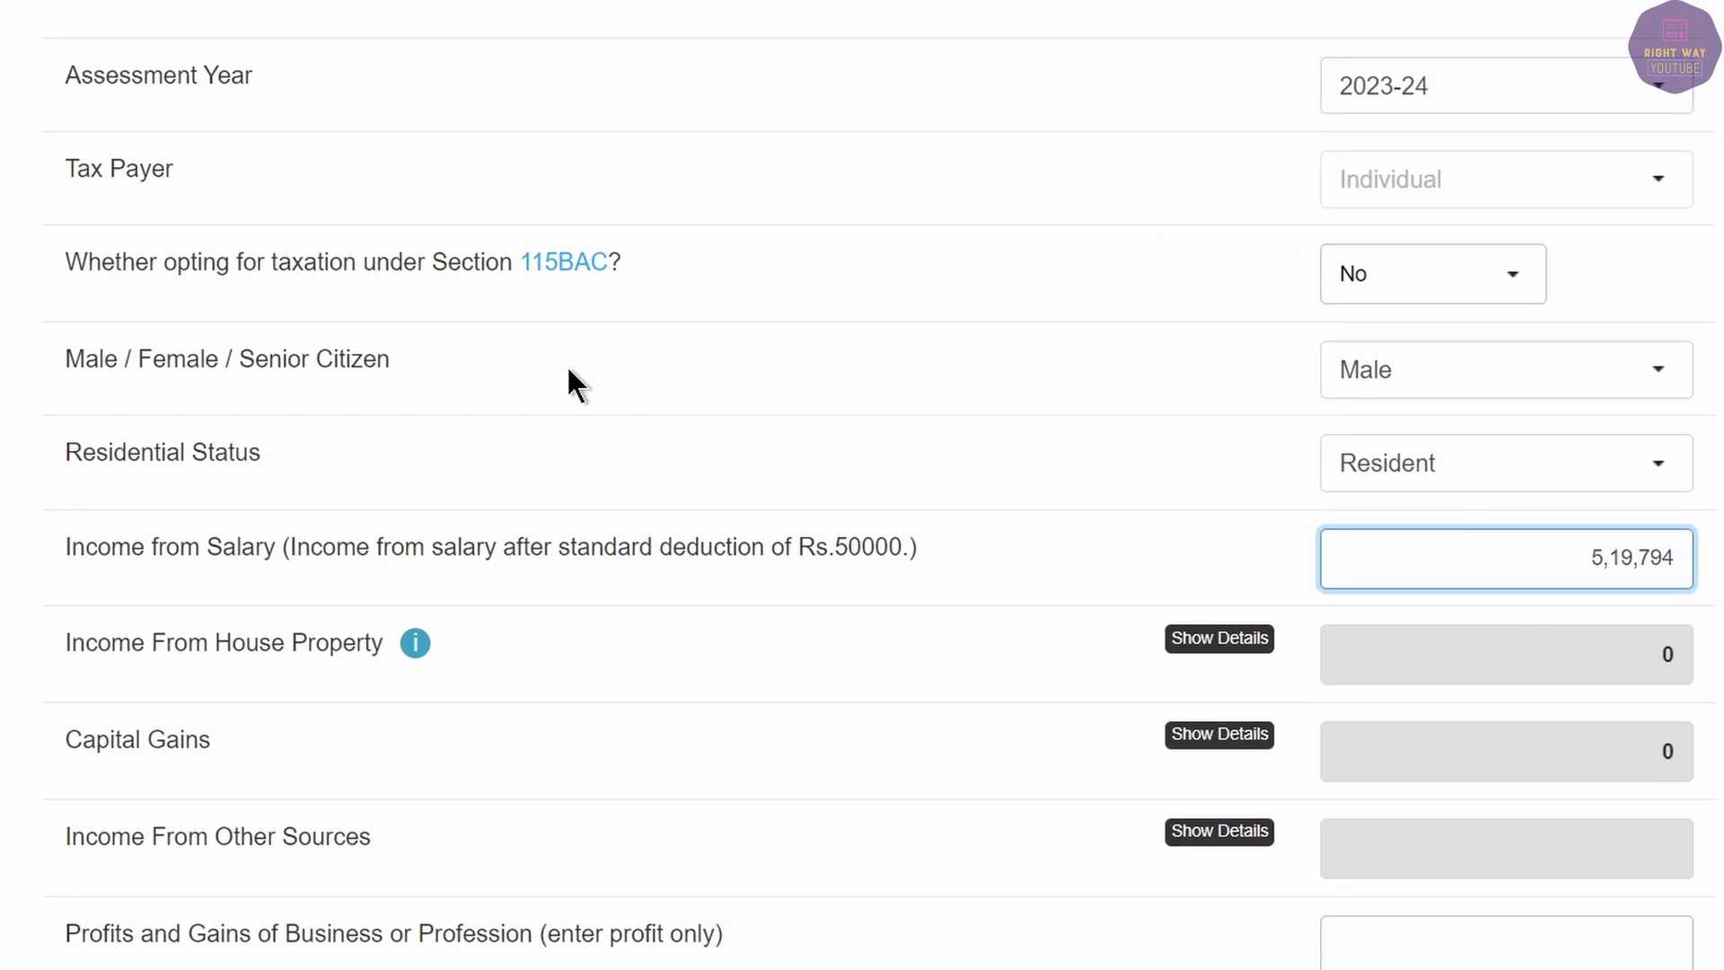
Paste the 2022-23 income with arrear, 730875, as salary and copy the 58,675 tax.
key("alt+Tab")
left_click(842, 484)
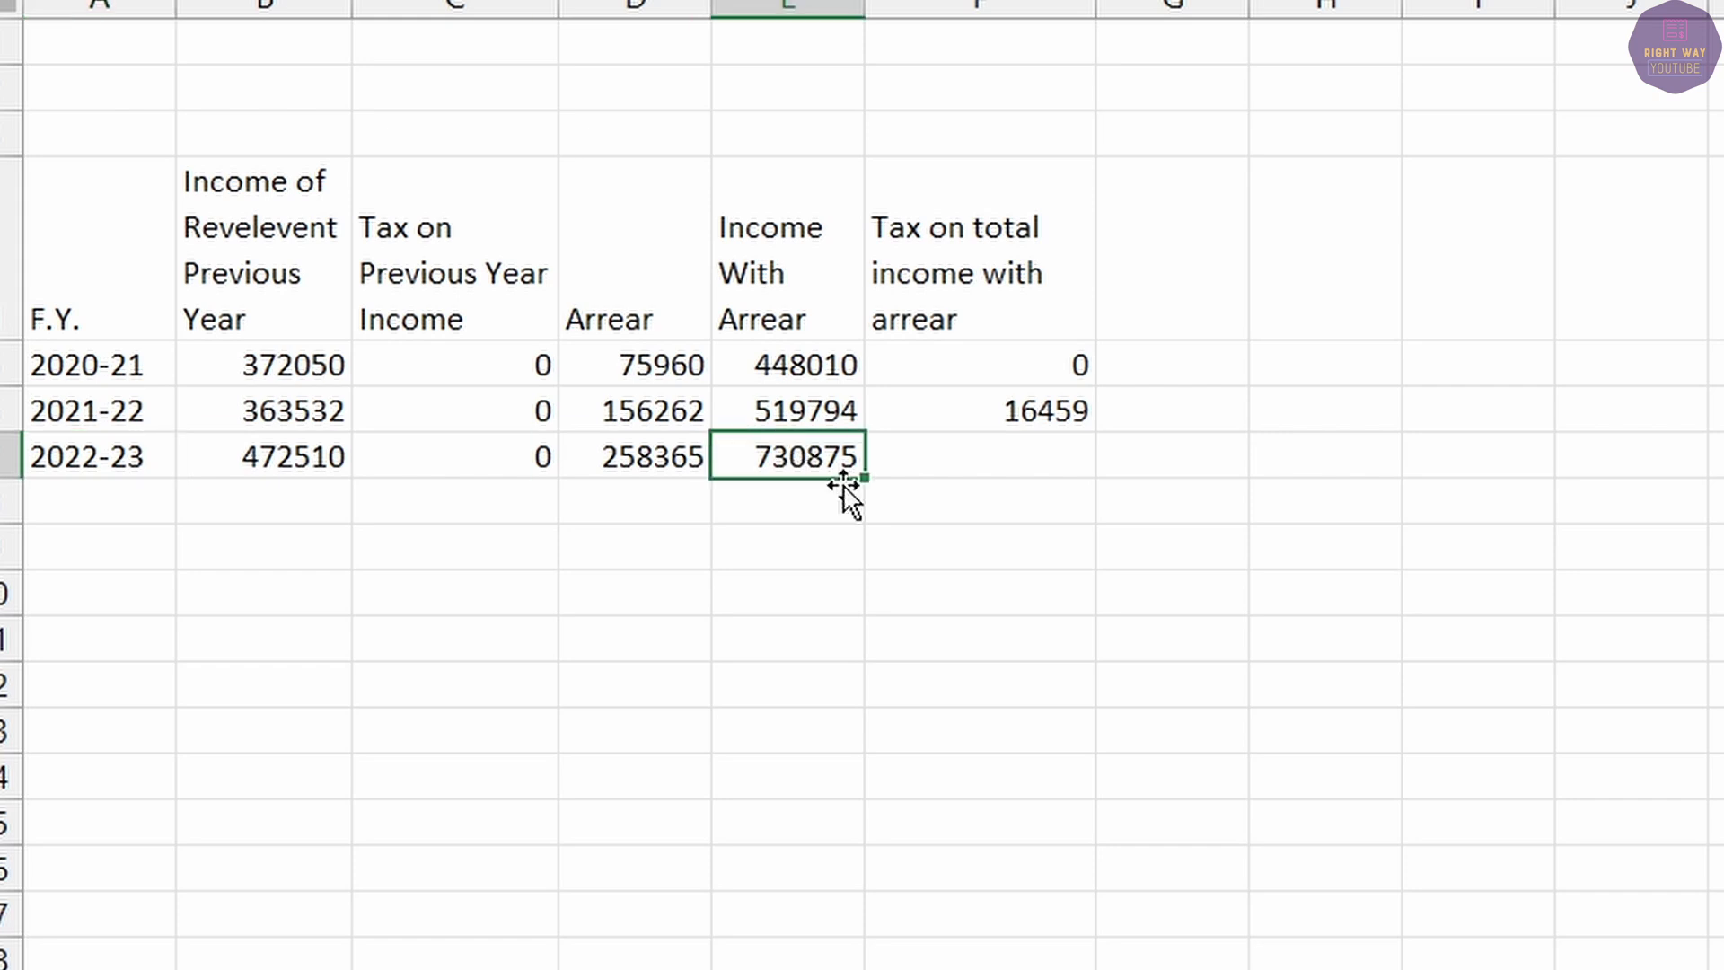
key("ctrl+c")
key("alt+Tab")
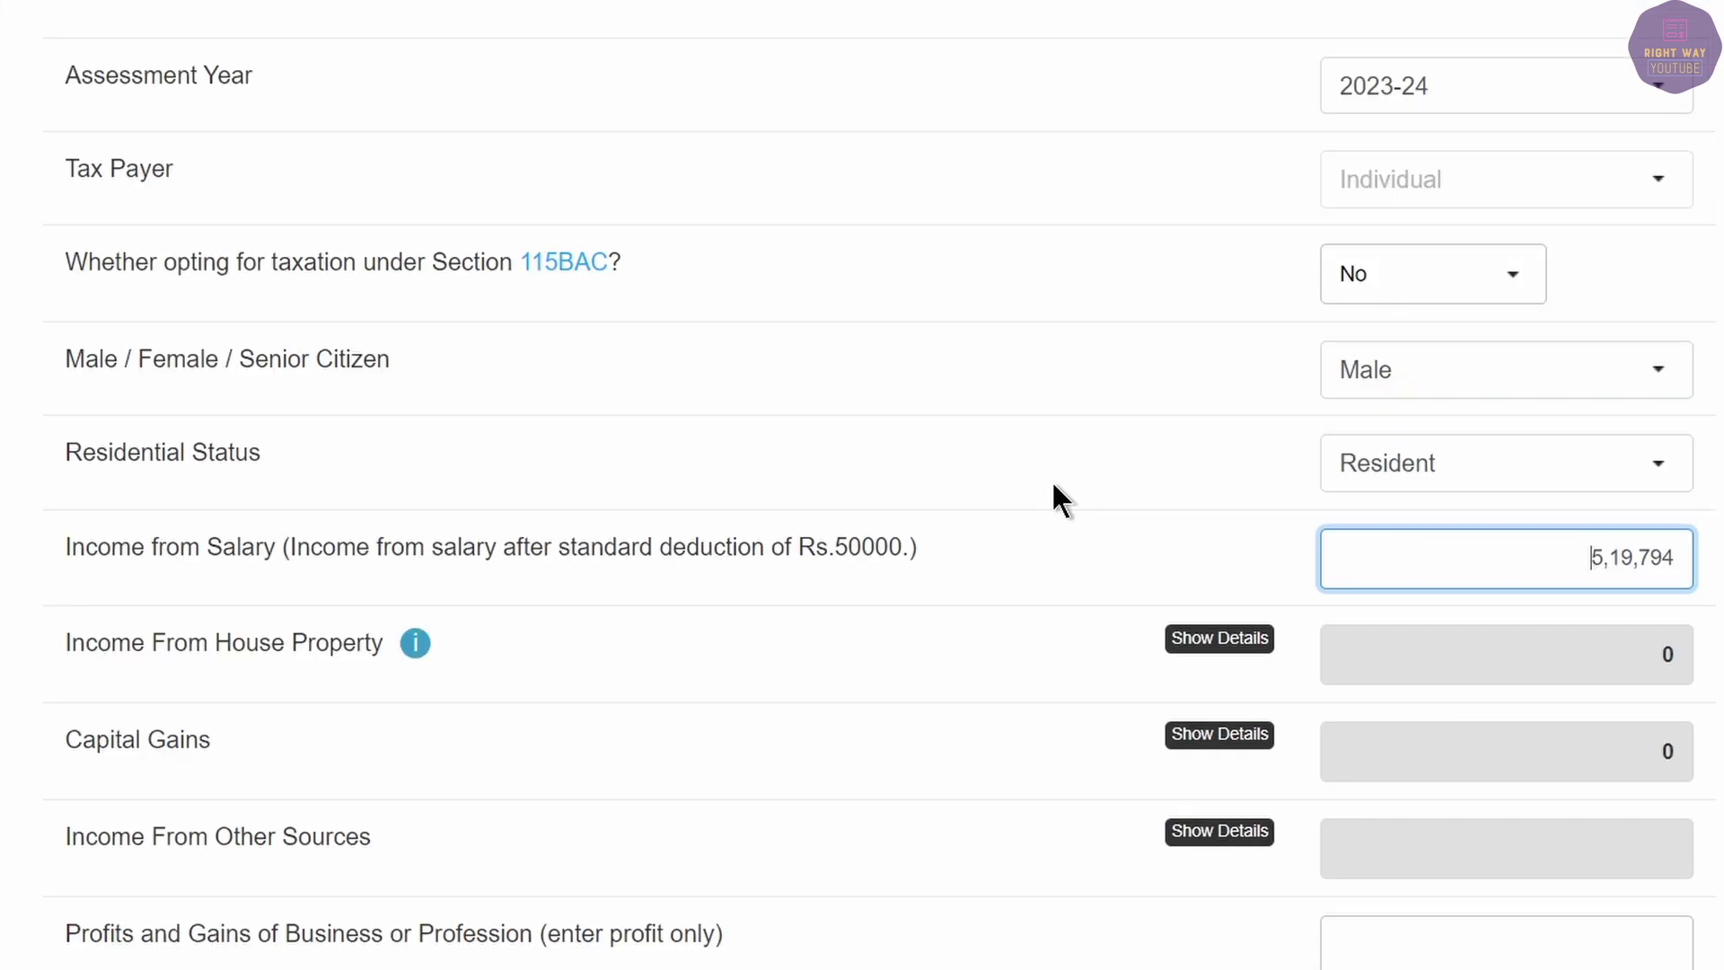
key("ctrl+a")
key("ctrl+v")
left_click(1666, 655)
scroll(1706, 579, "down", 7)
scroll(1705, 579, "down", 10)
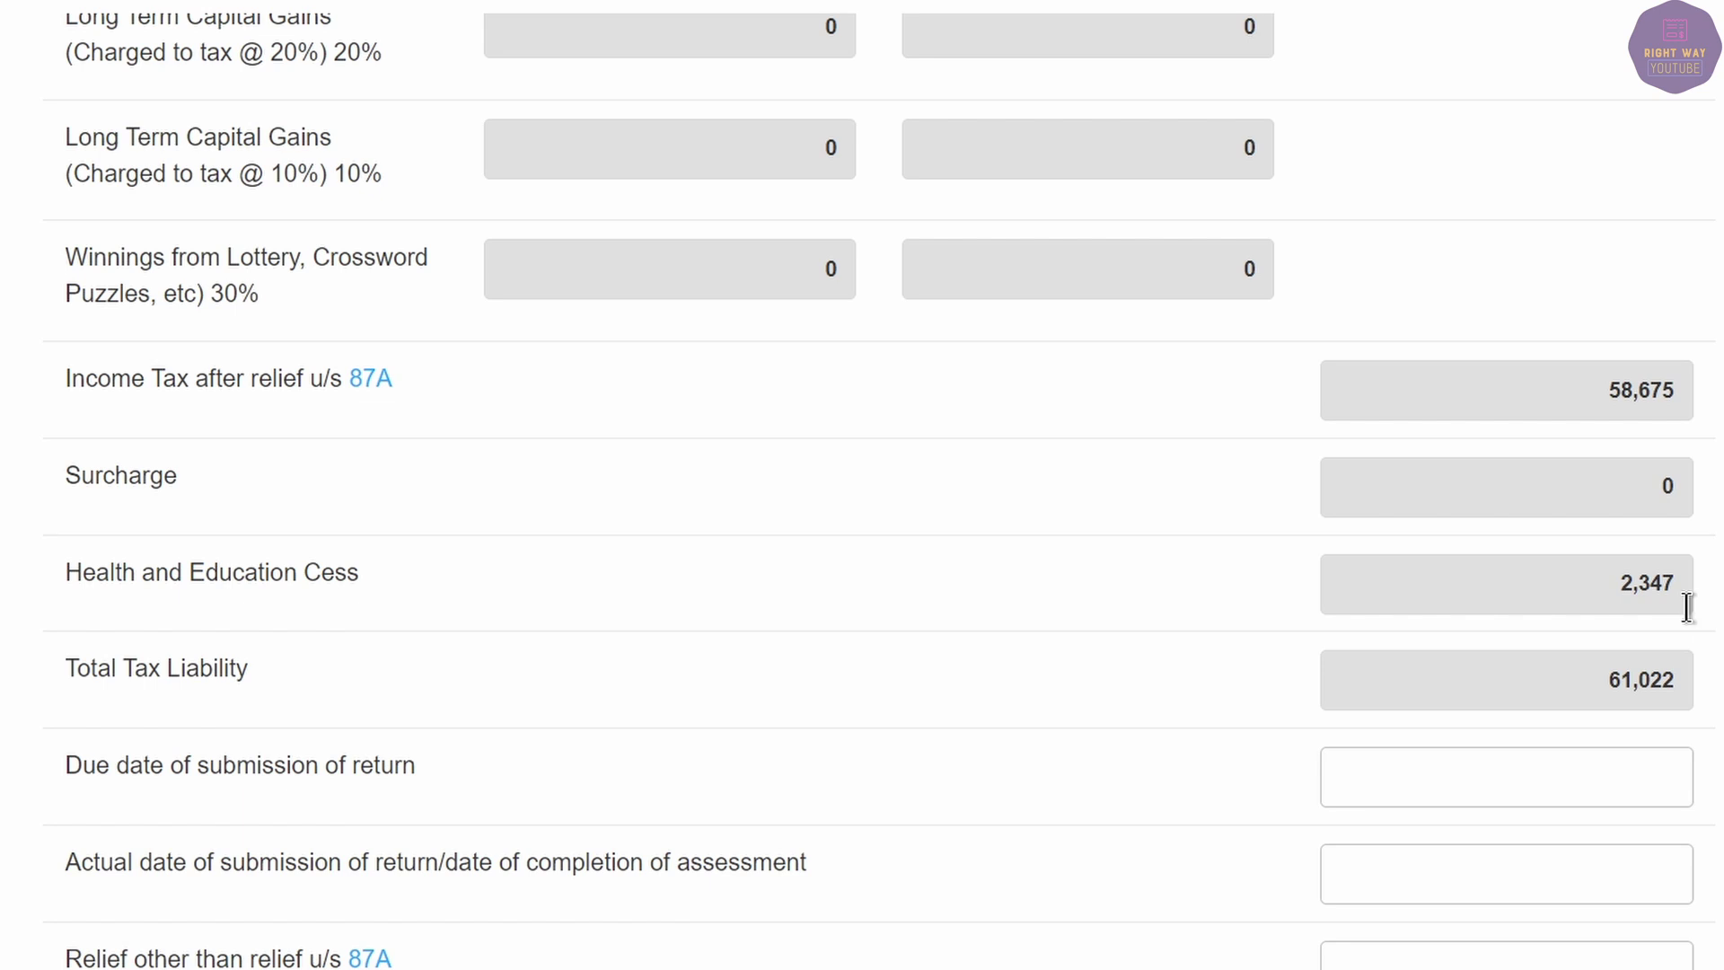
left_click_drag(1596, 377, 1697, 389)
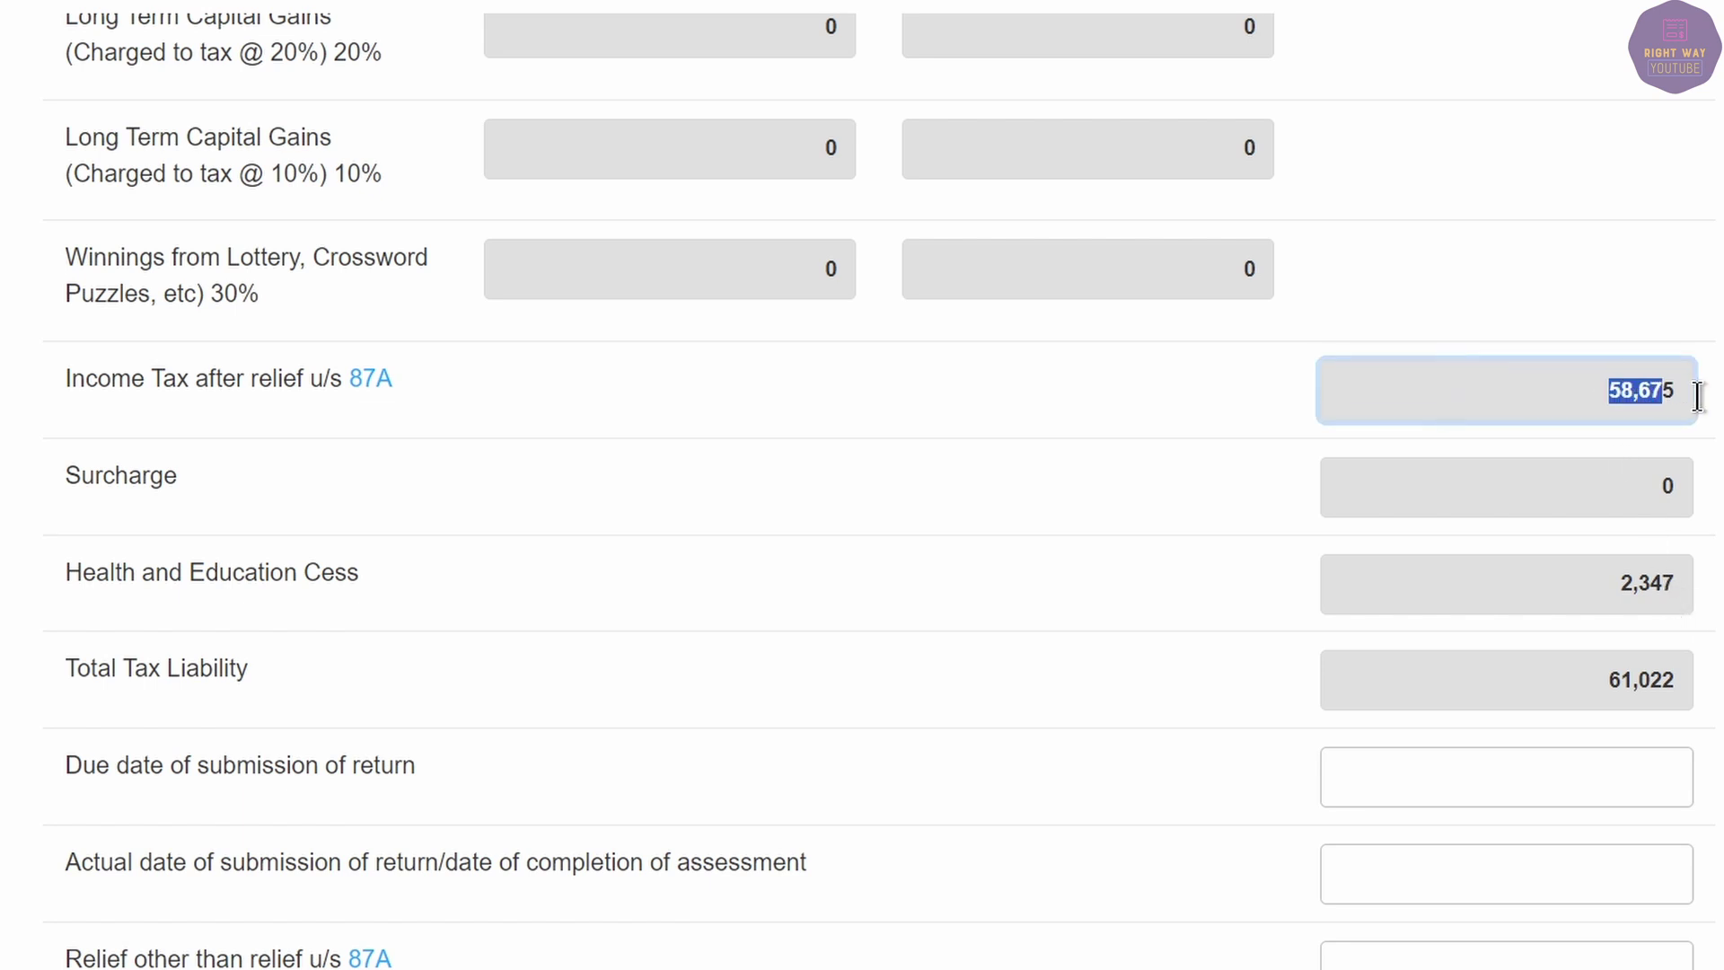
key("alt+Tab")
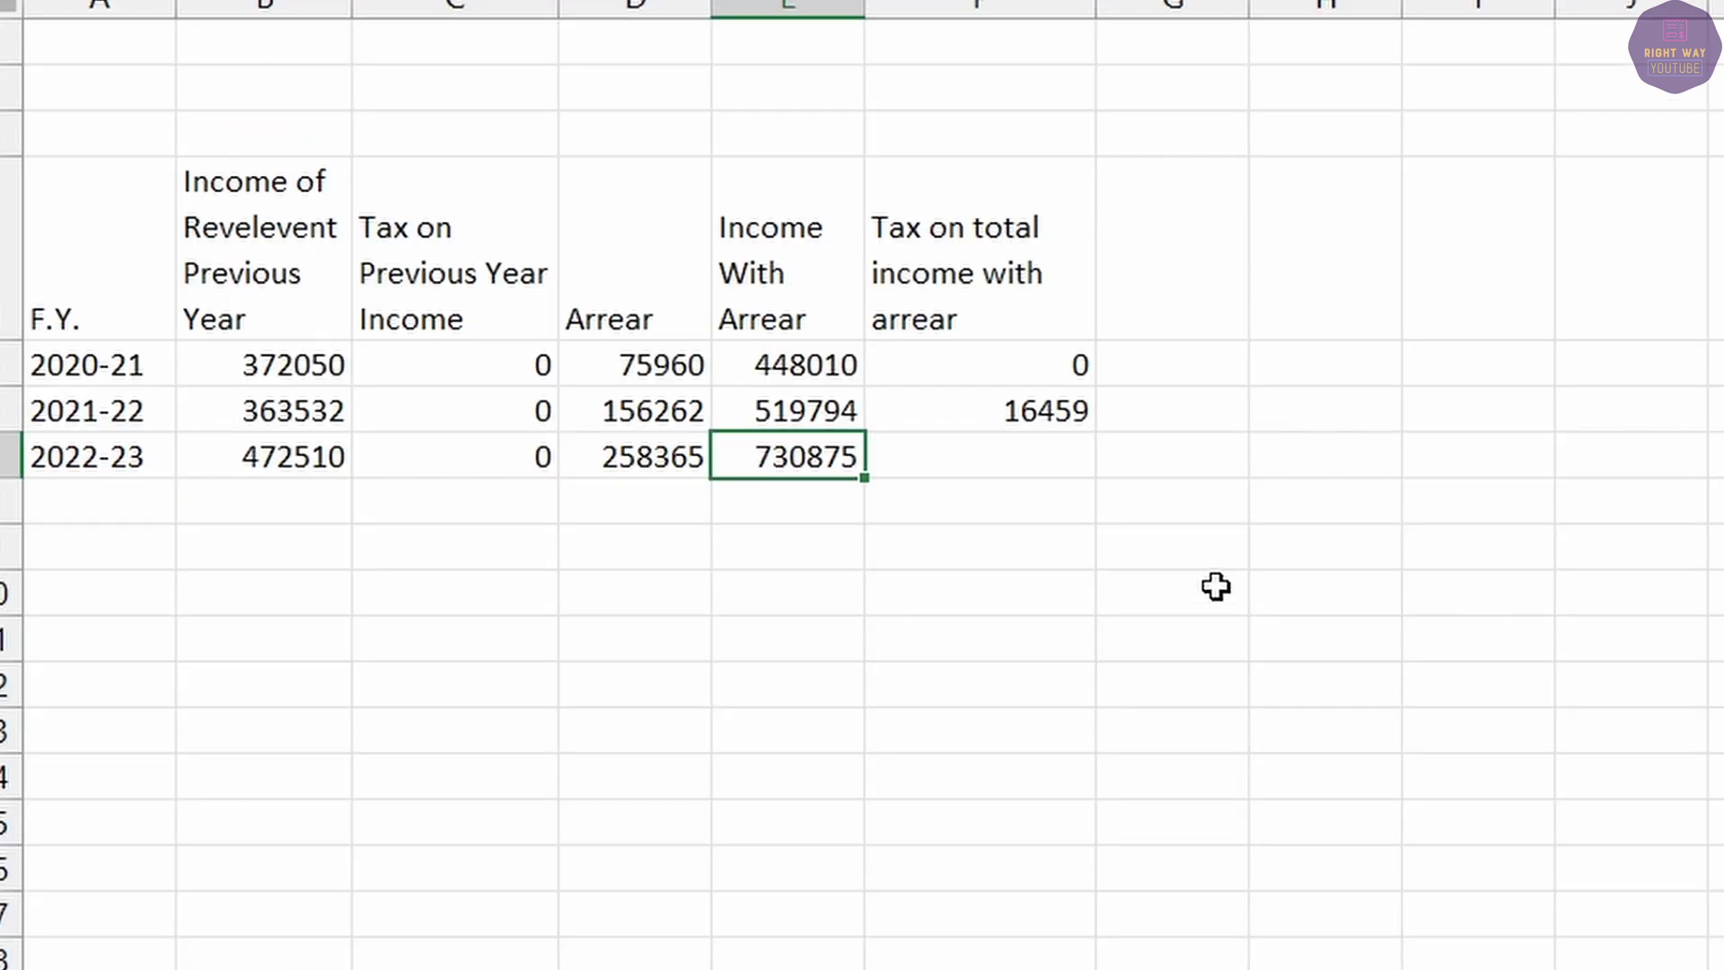
Enter 58675 in F7 as the 2022-23 tax with arrear.
left_click(1034, 455)
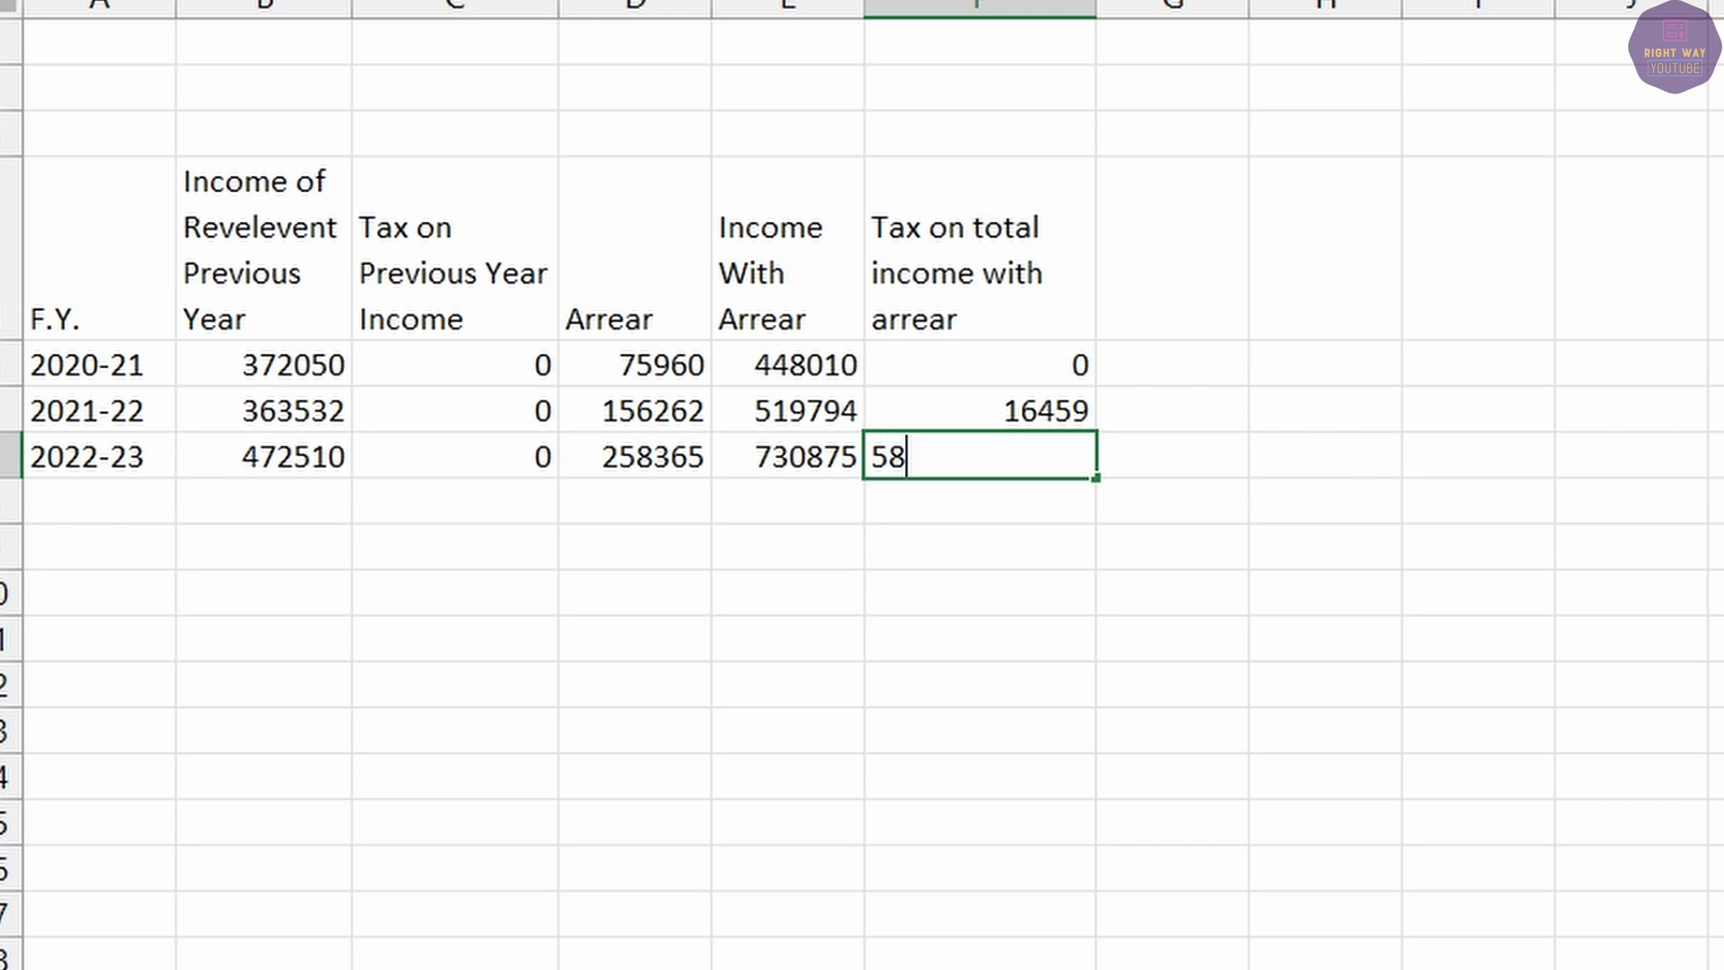
type("58675")
key("Tab")
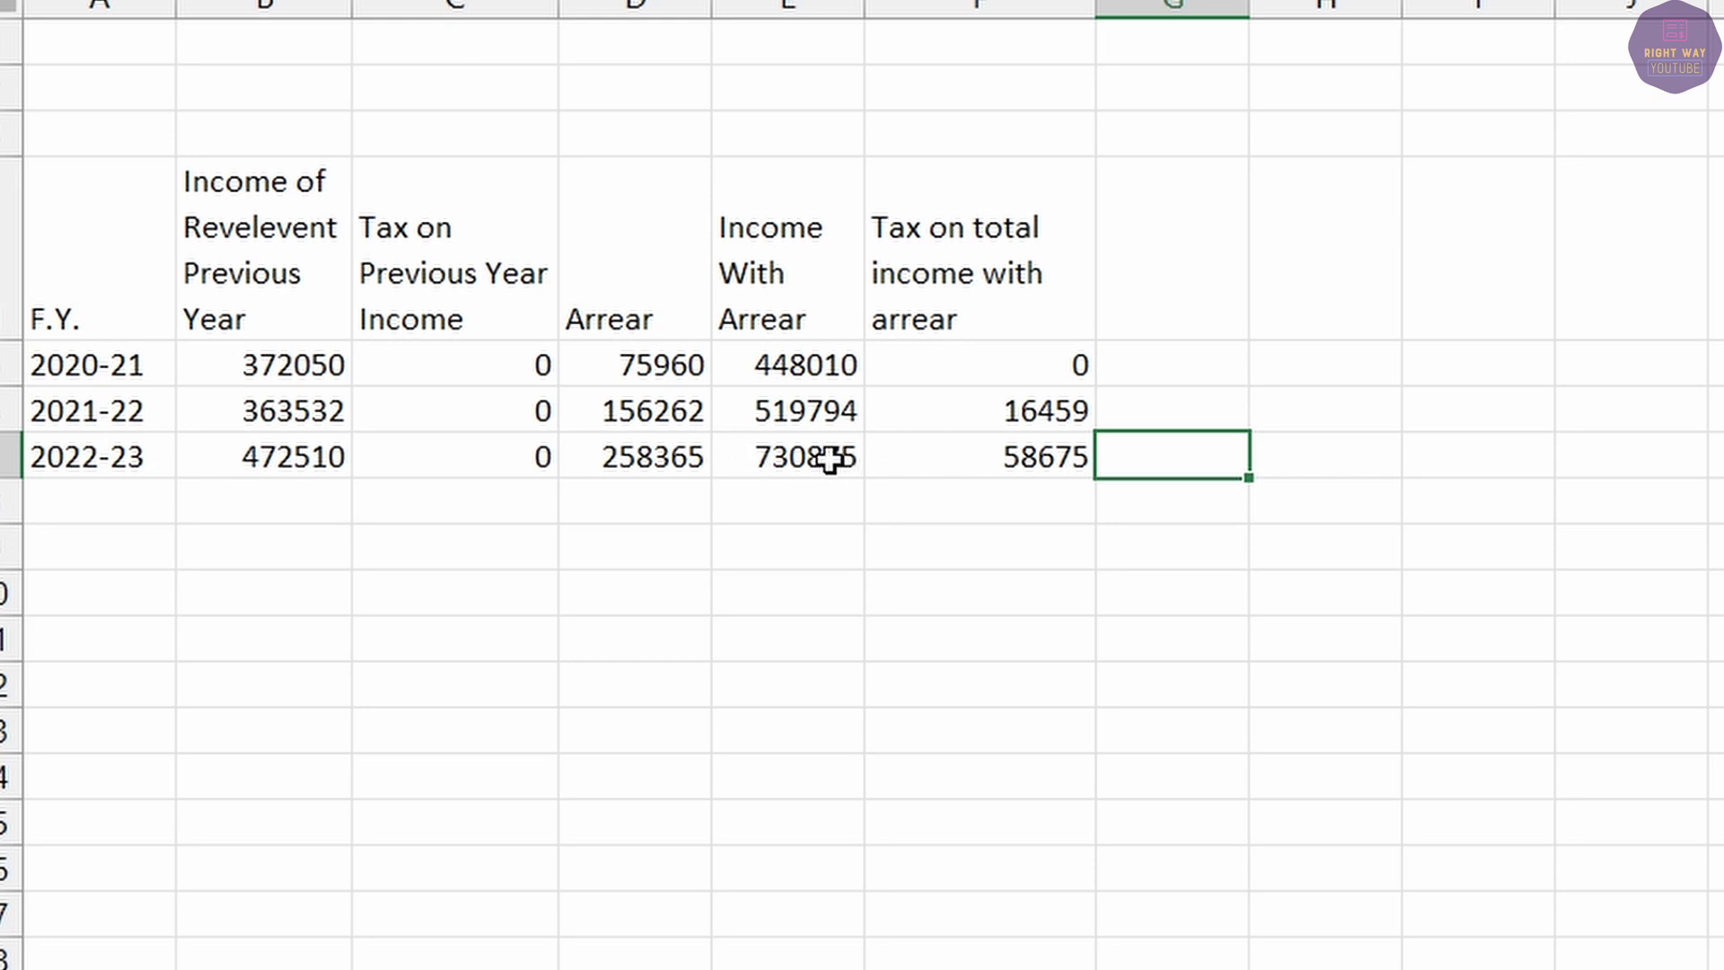
AutoSum the arrears to 490587 in D8 and the tax with arrear to 75134 in F8.
left_click_drag(656, 359, 670, 506)
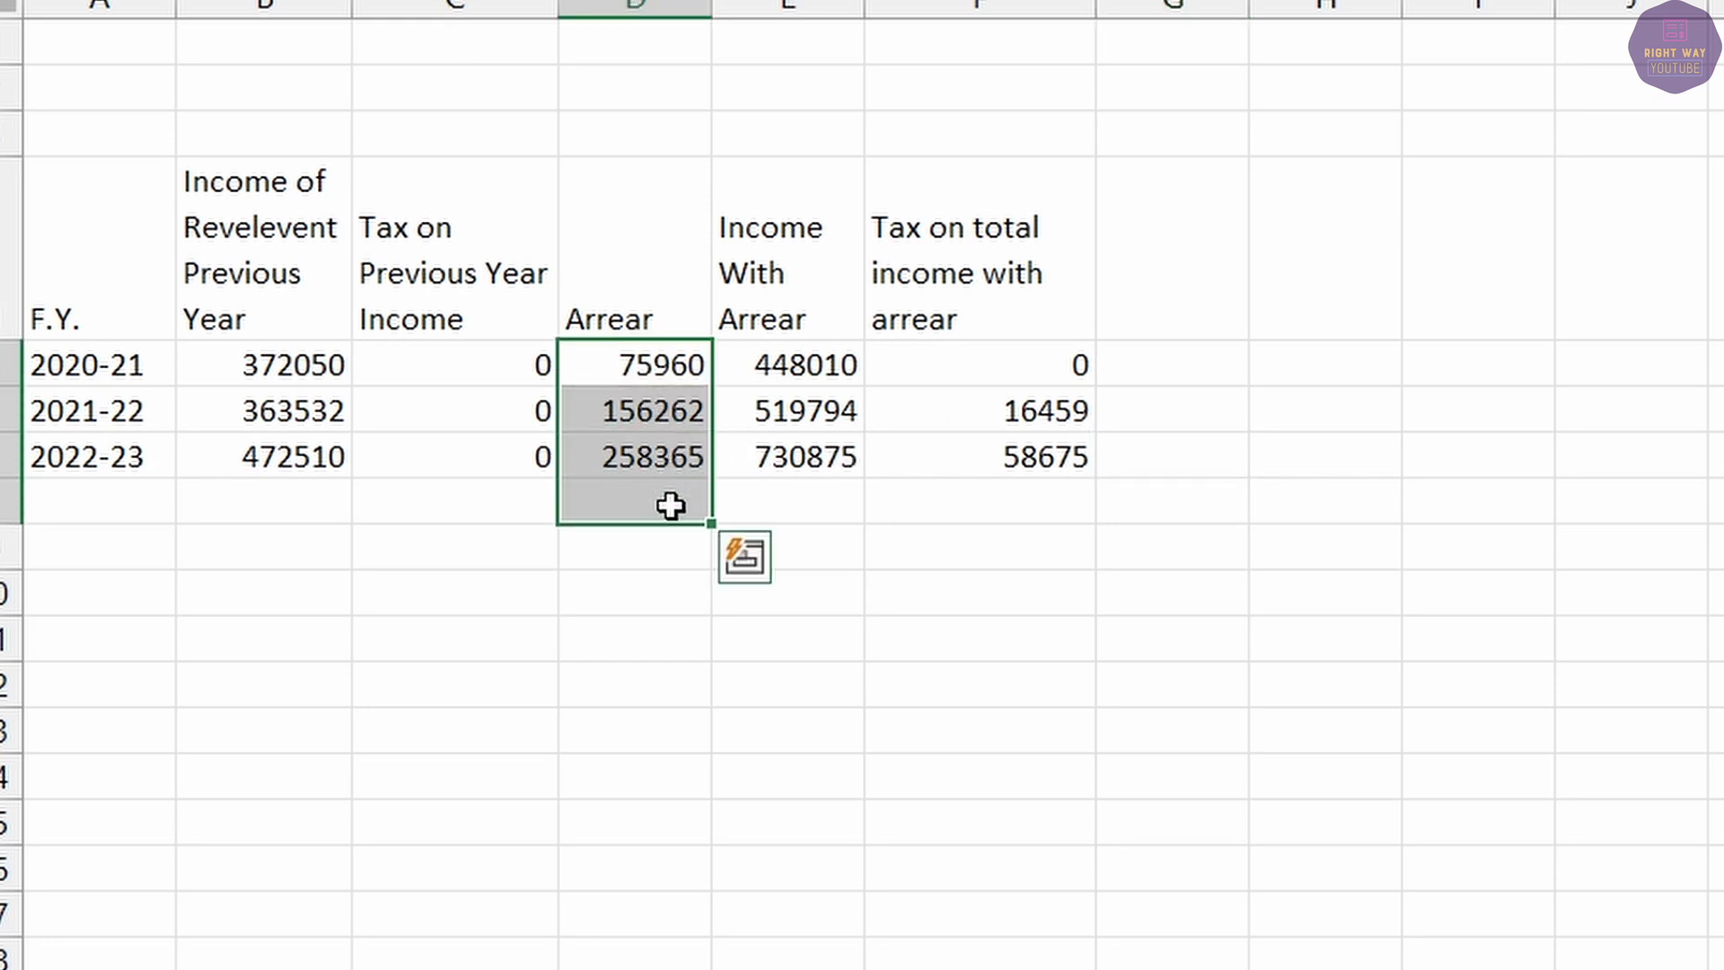
key("alt+equal")
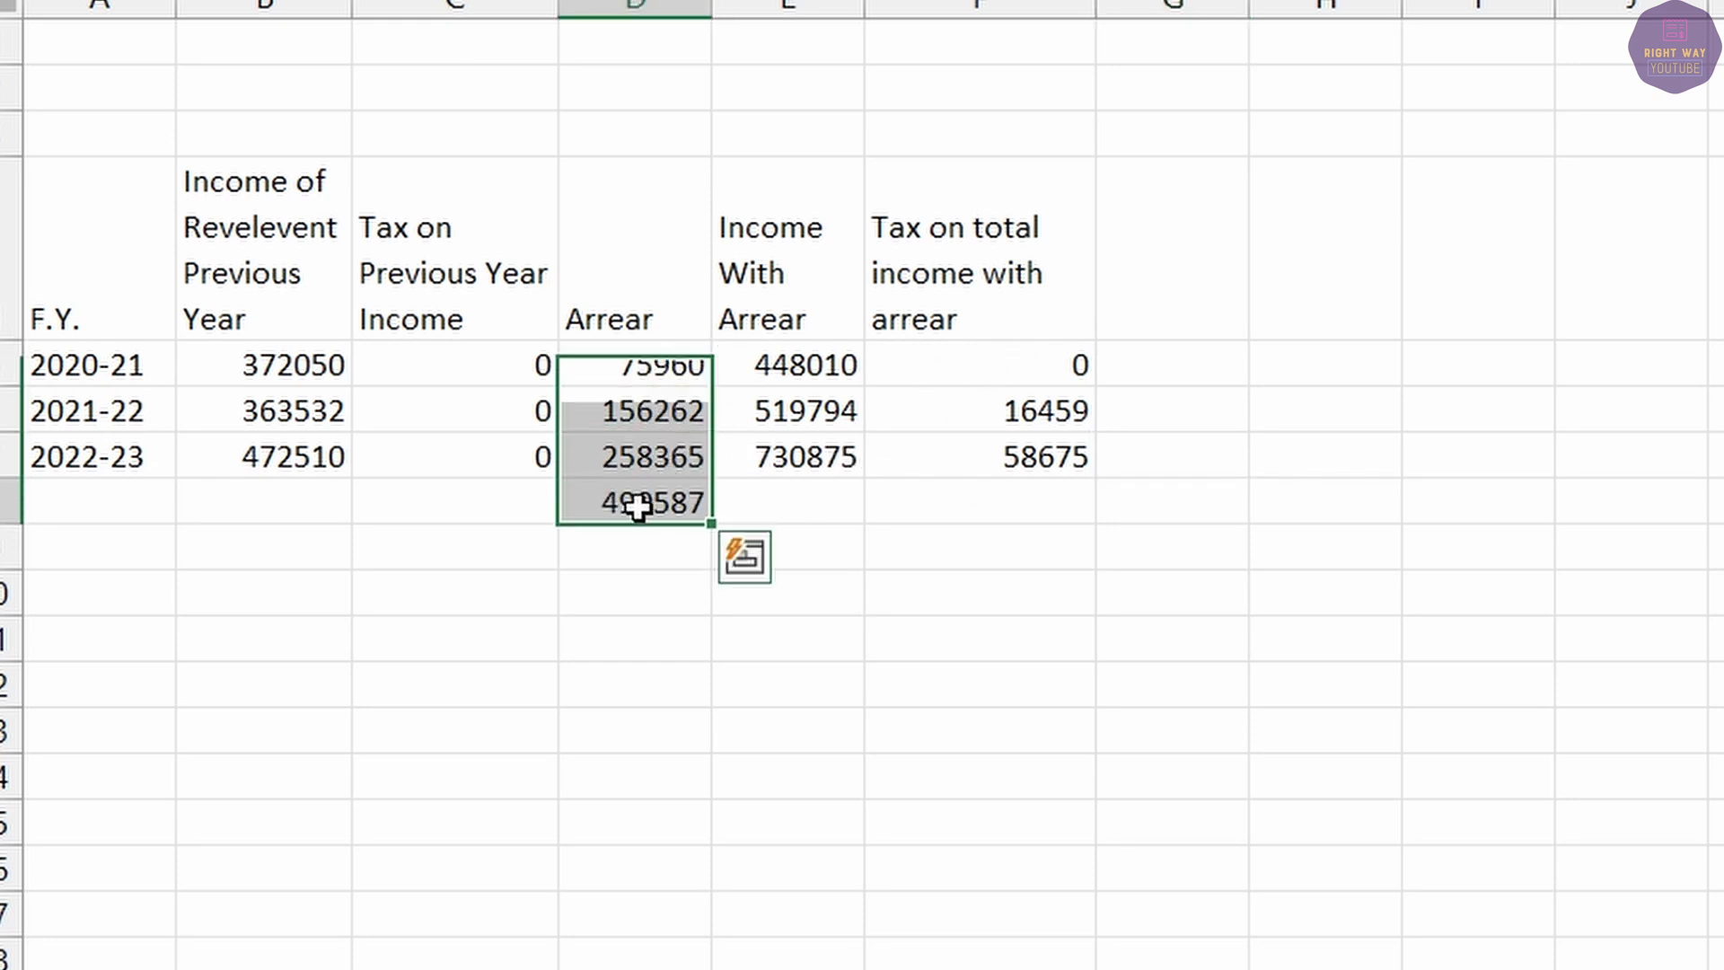
left_click(639, 505)
left_click_drag(1068, 363, 1060, 507)
key("alt+equal")
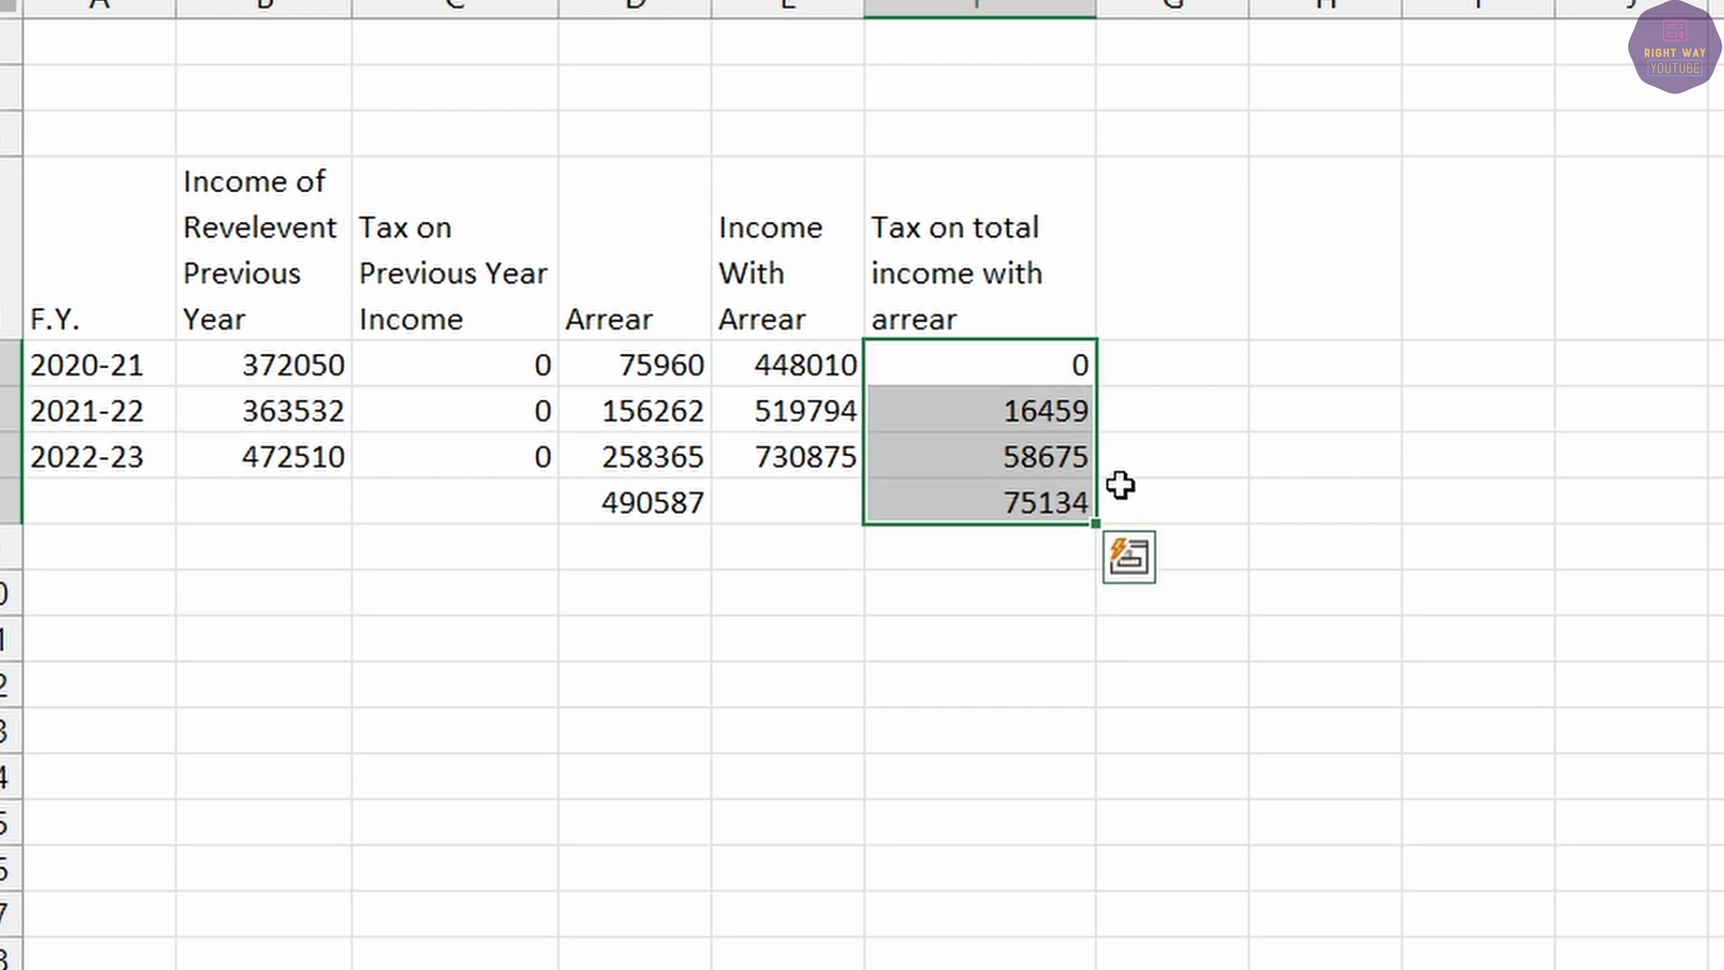
left_click(981, 501)
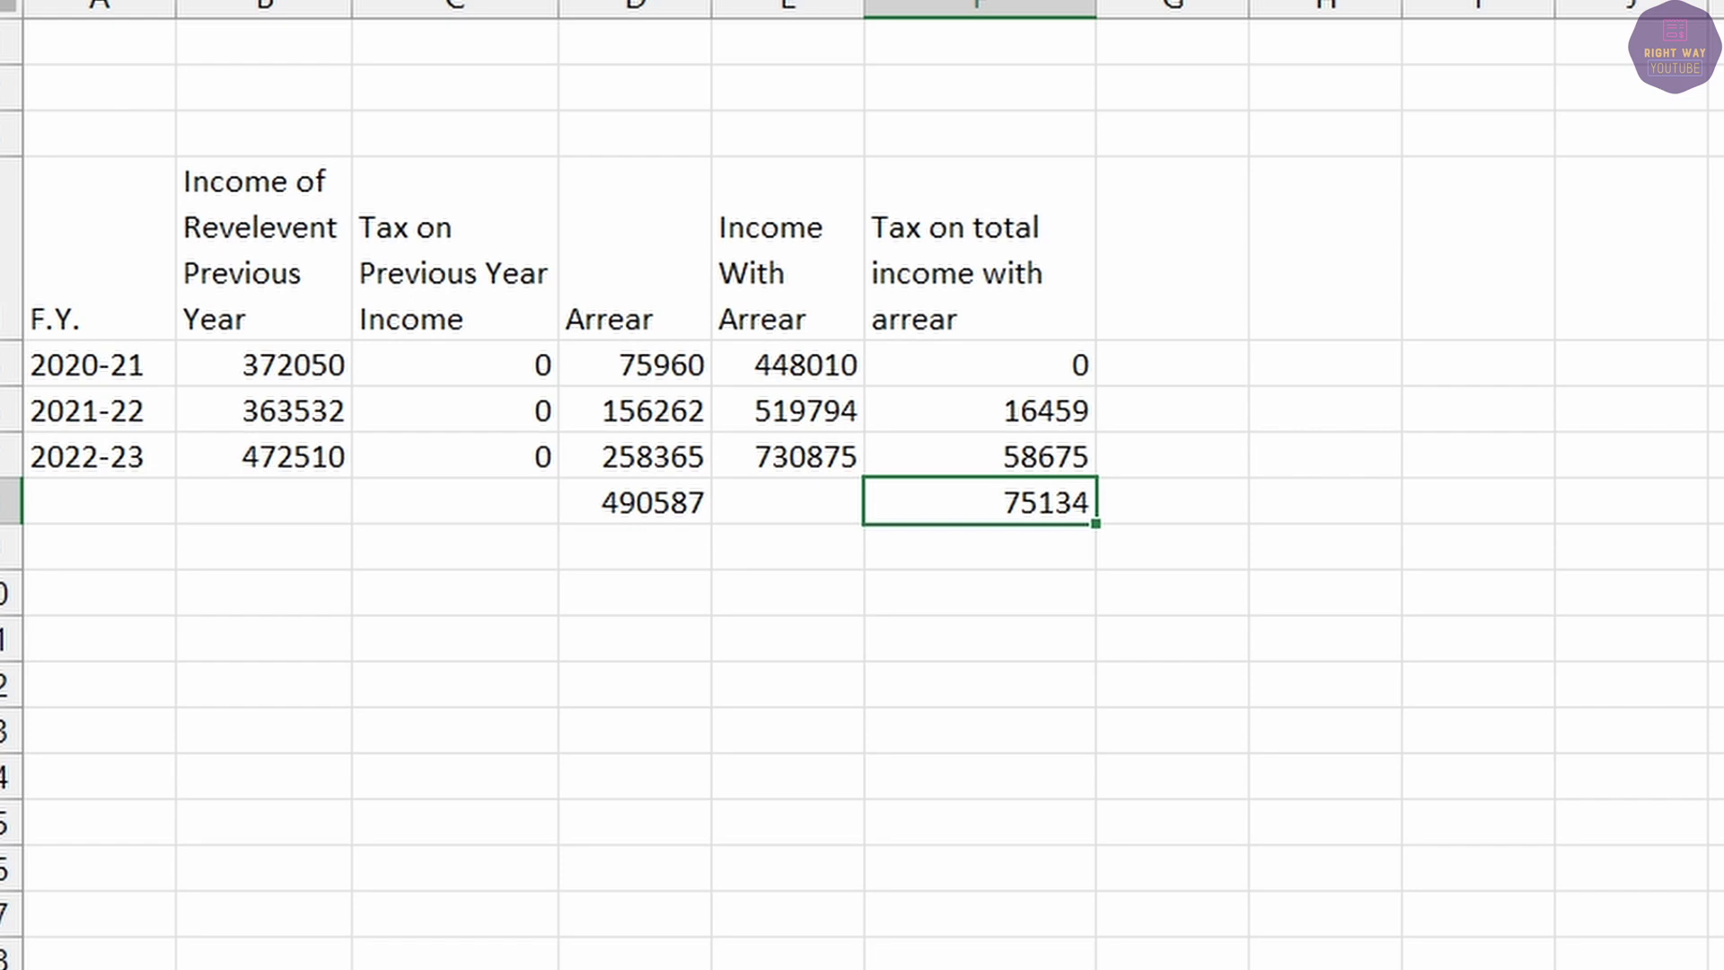
left_click(966, 944)
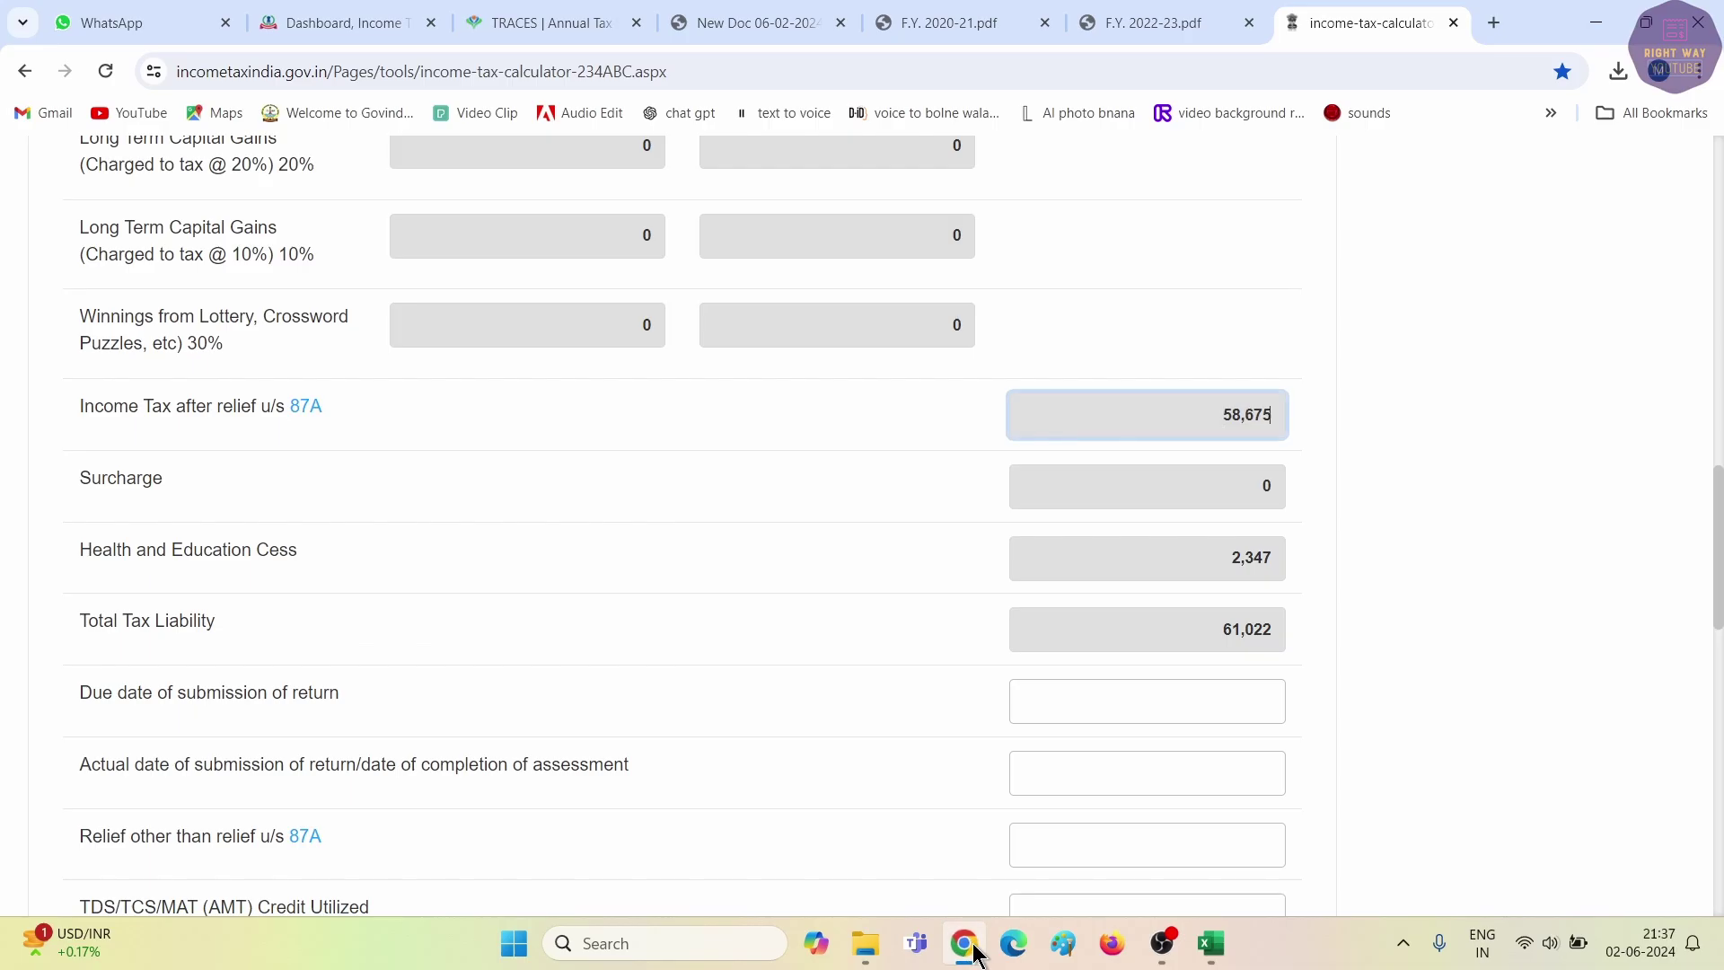
Open Form 10E from the e-File income tax forms list for assessment year 2024-25.
left_click(355, 20)
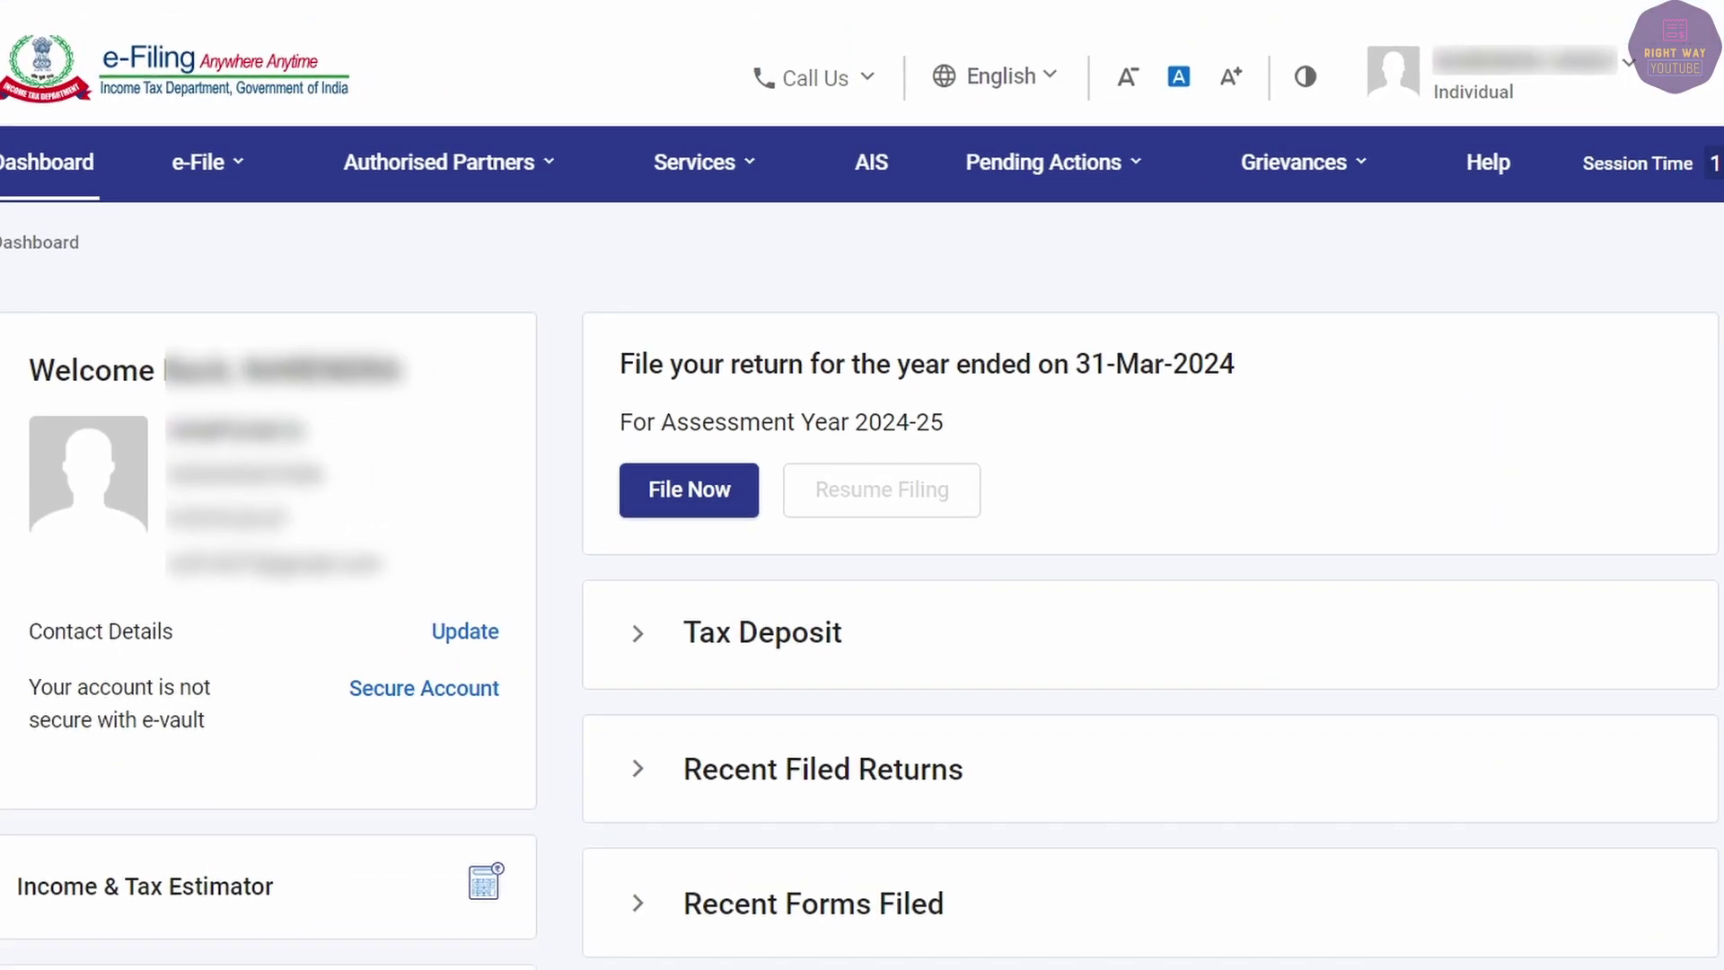
left_click(204, 166)
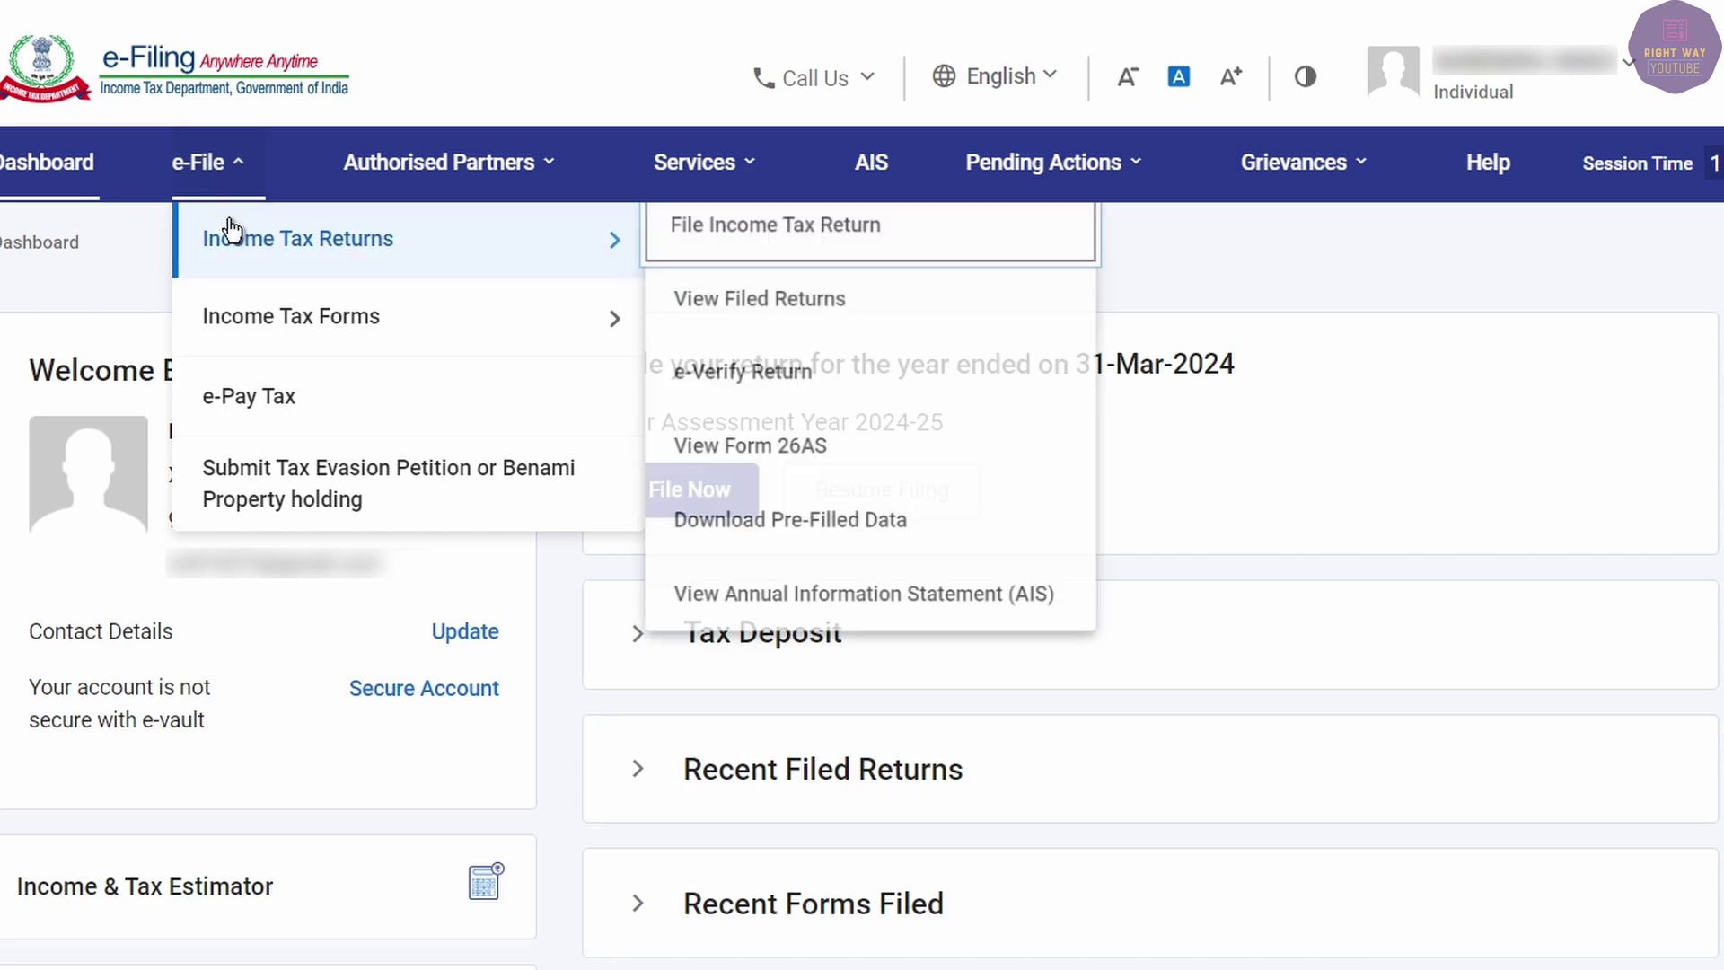
mouse_move(254, 320)
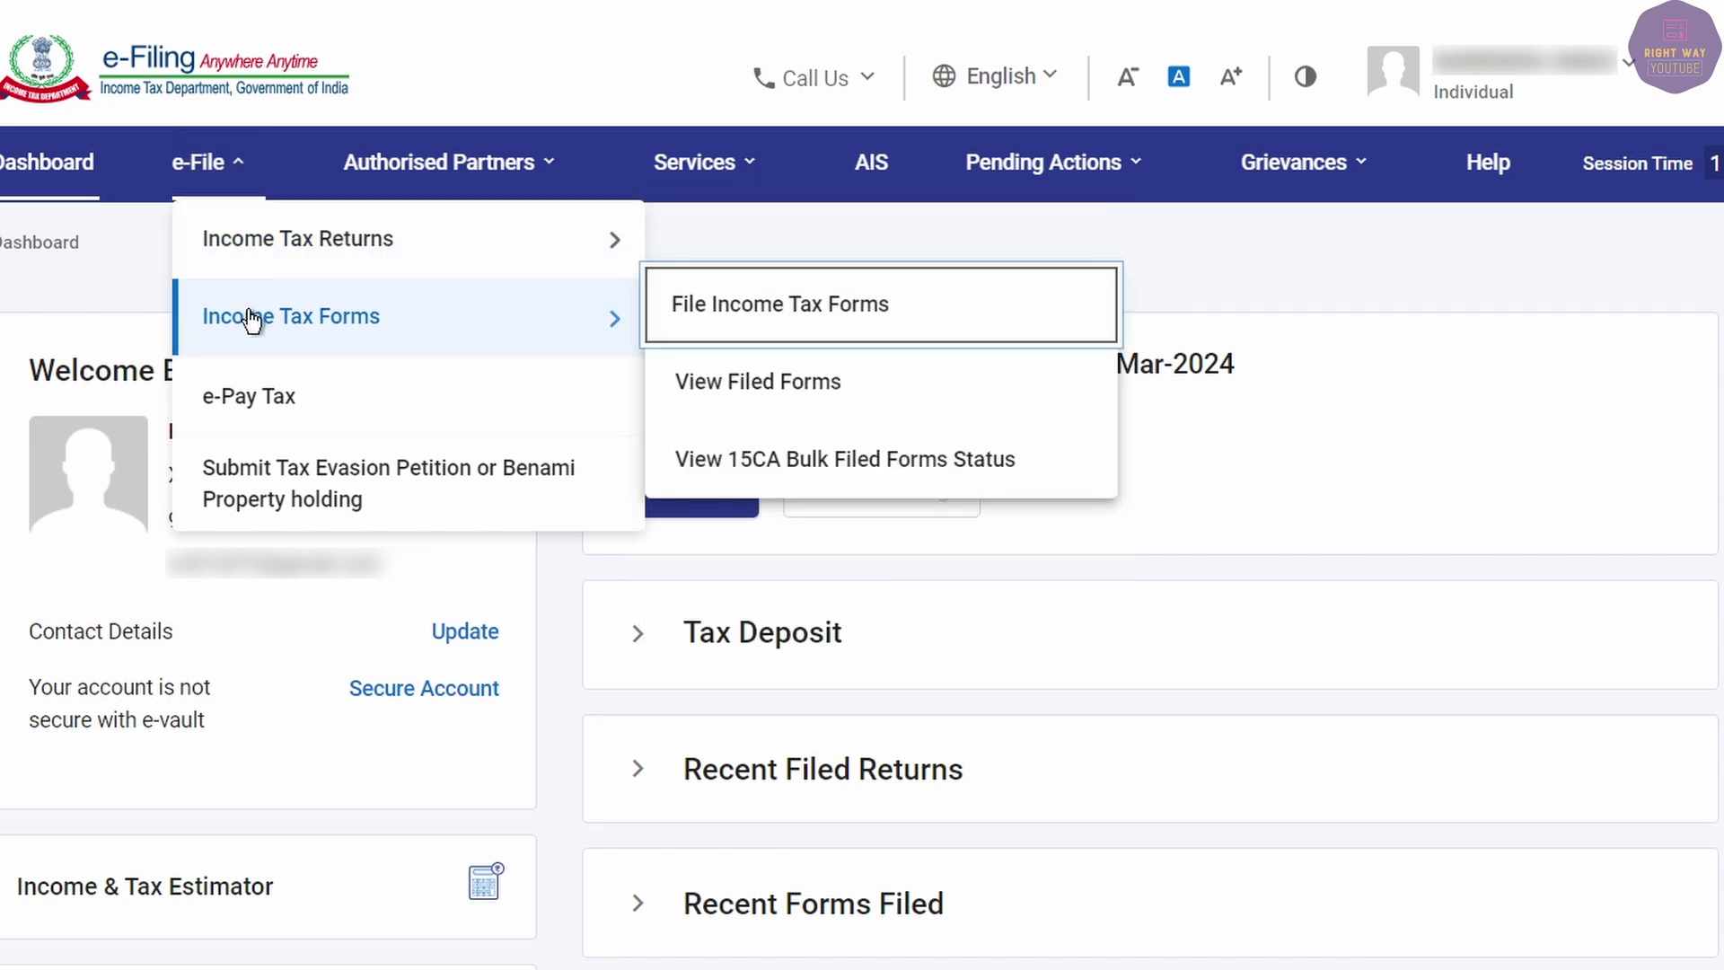
left_click(785, 319)
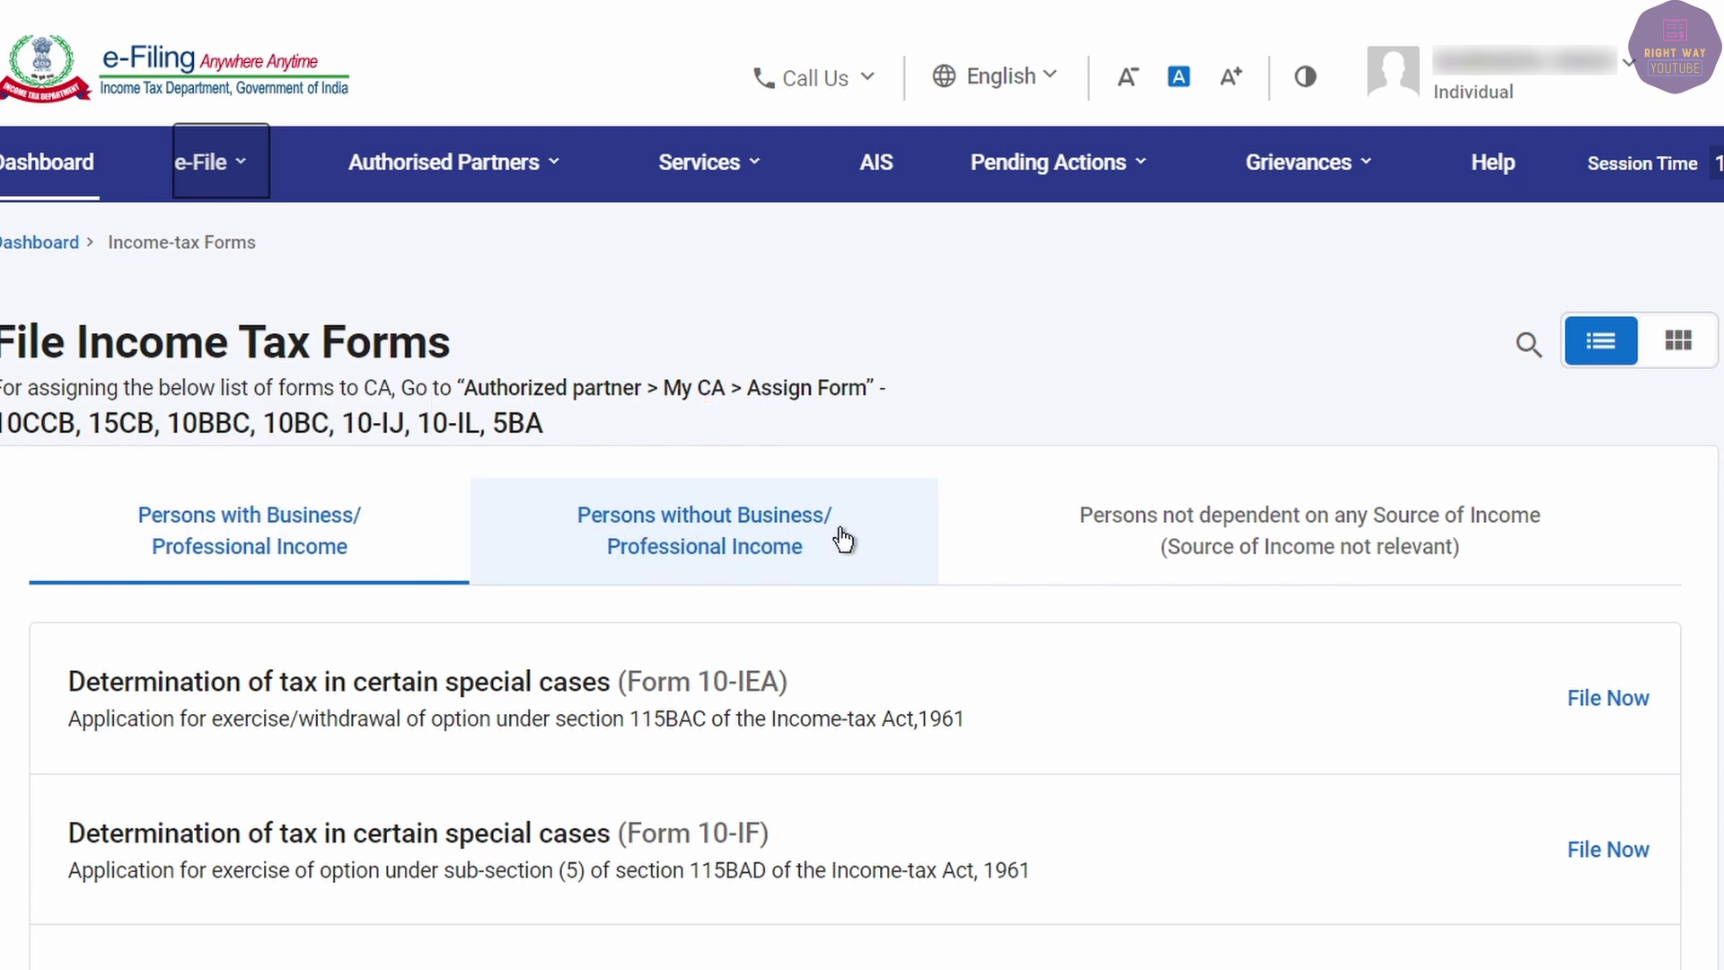
left_click(671, 537)
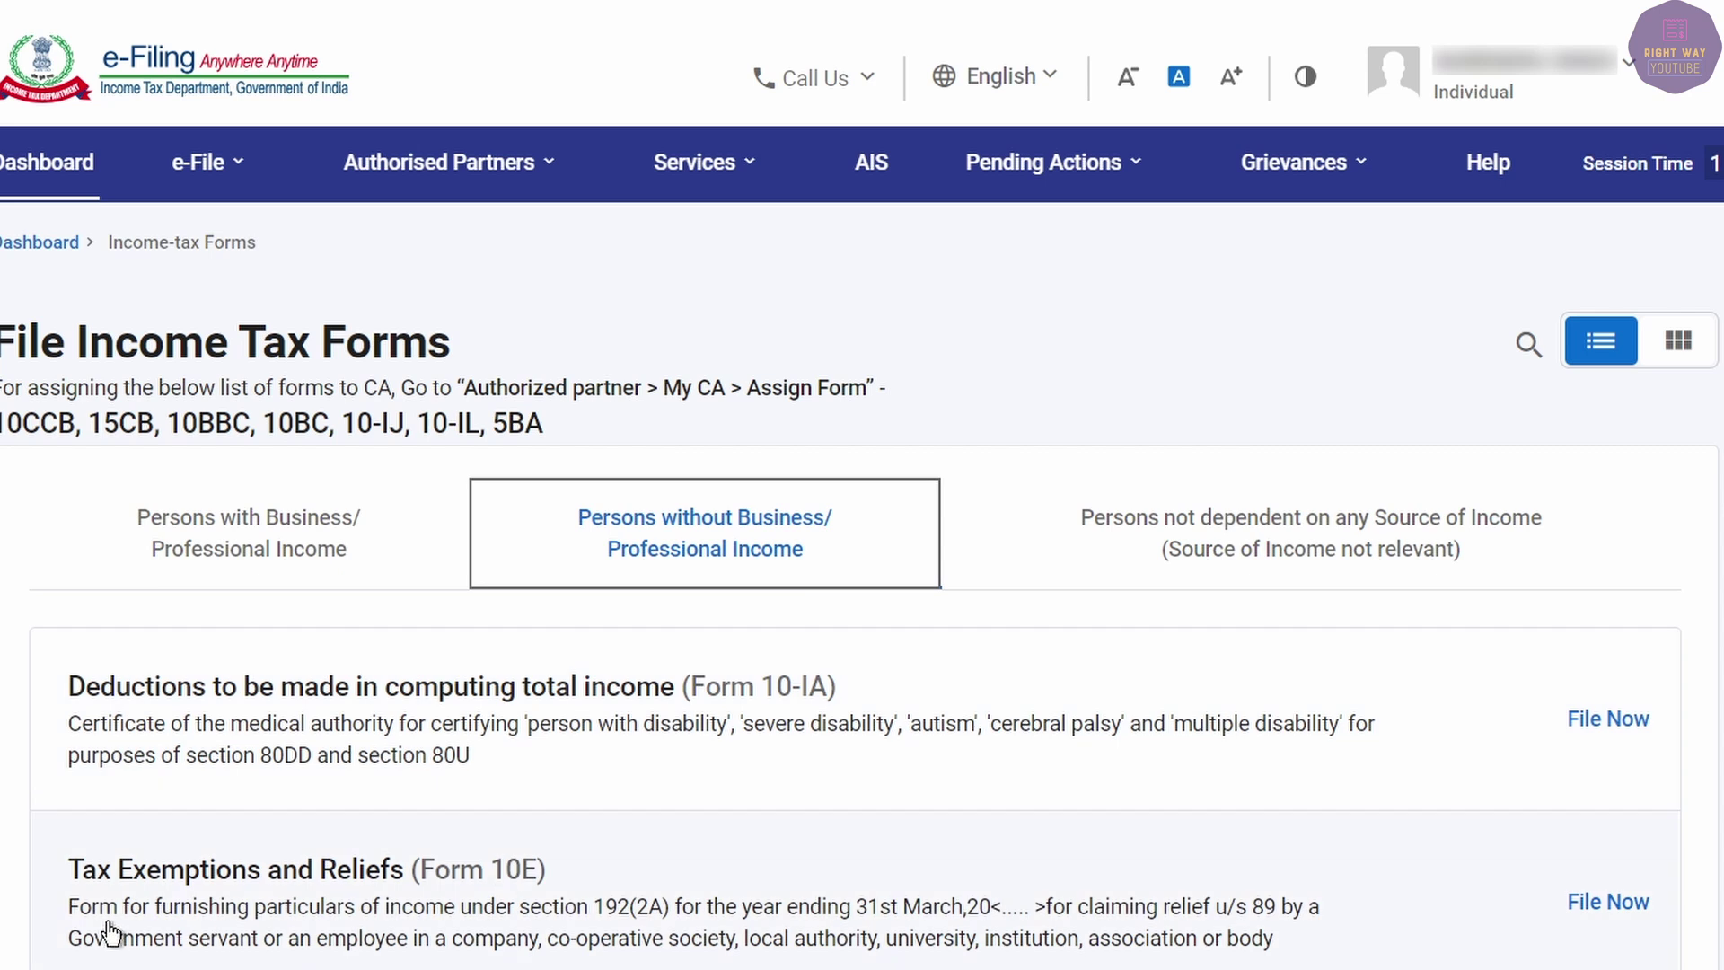
left_click(1608, 905)
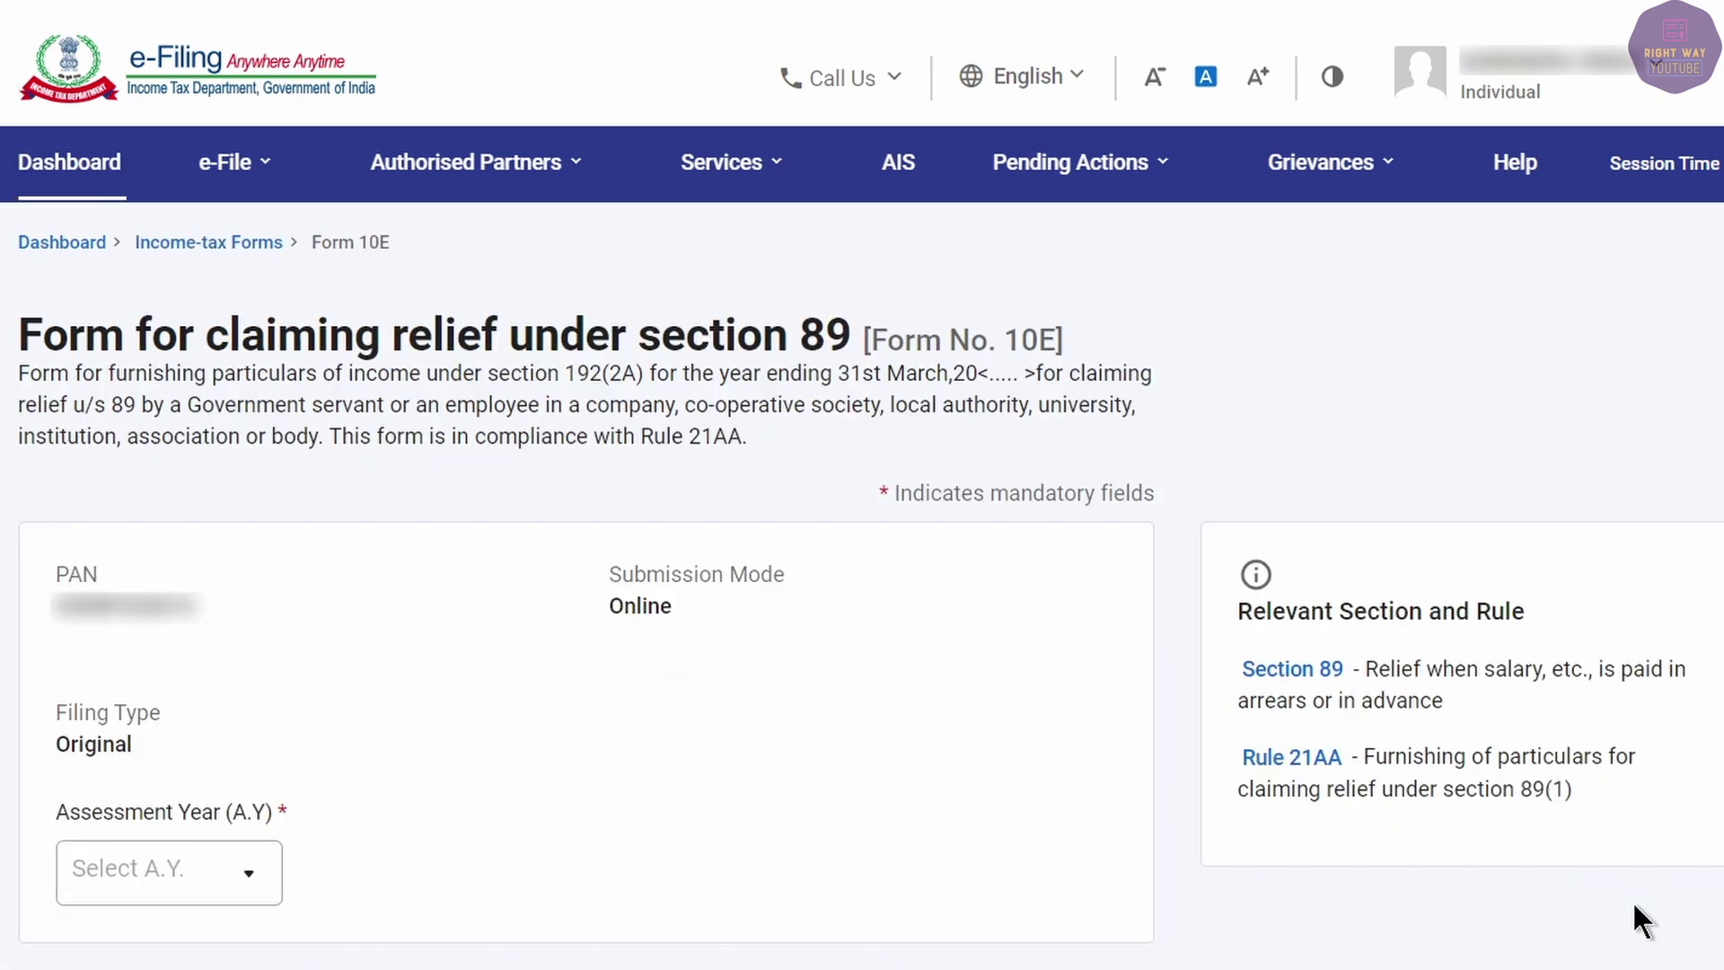
left_click(256, 871)
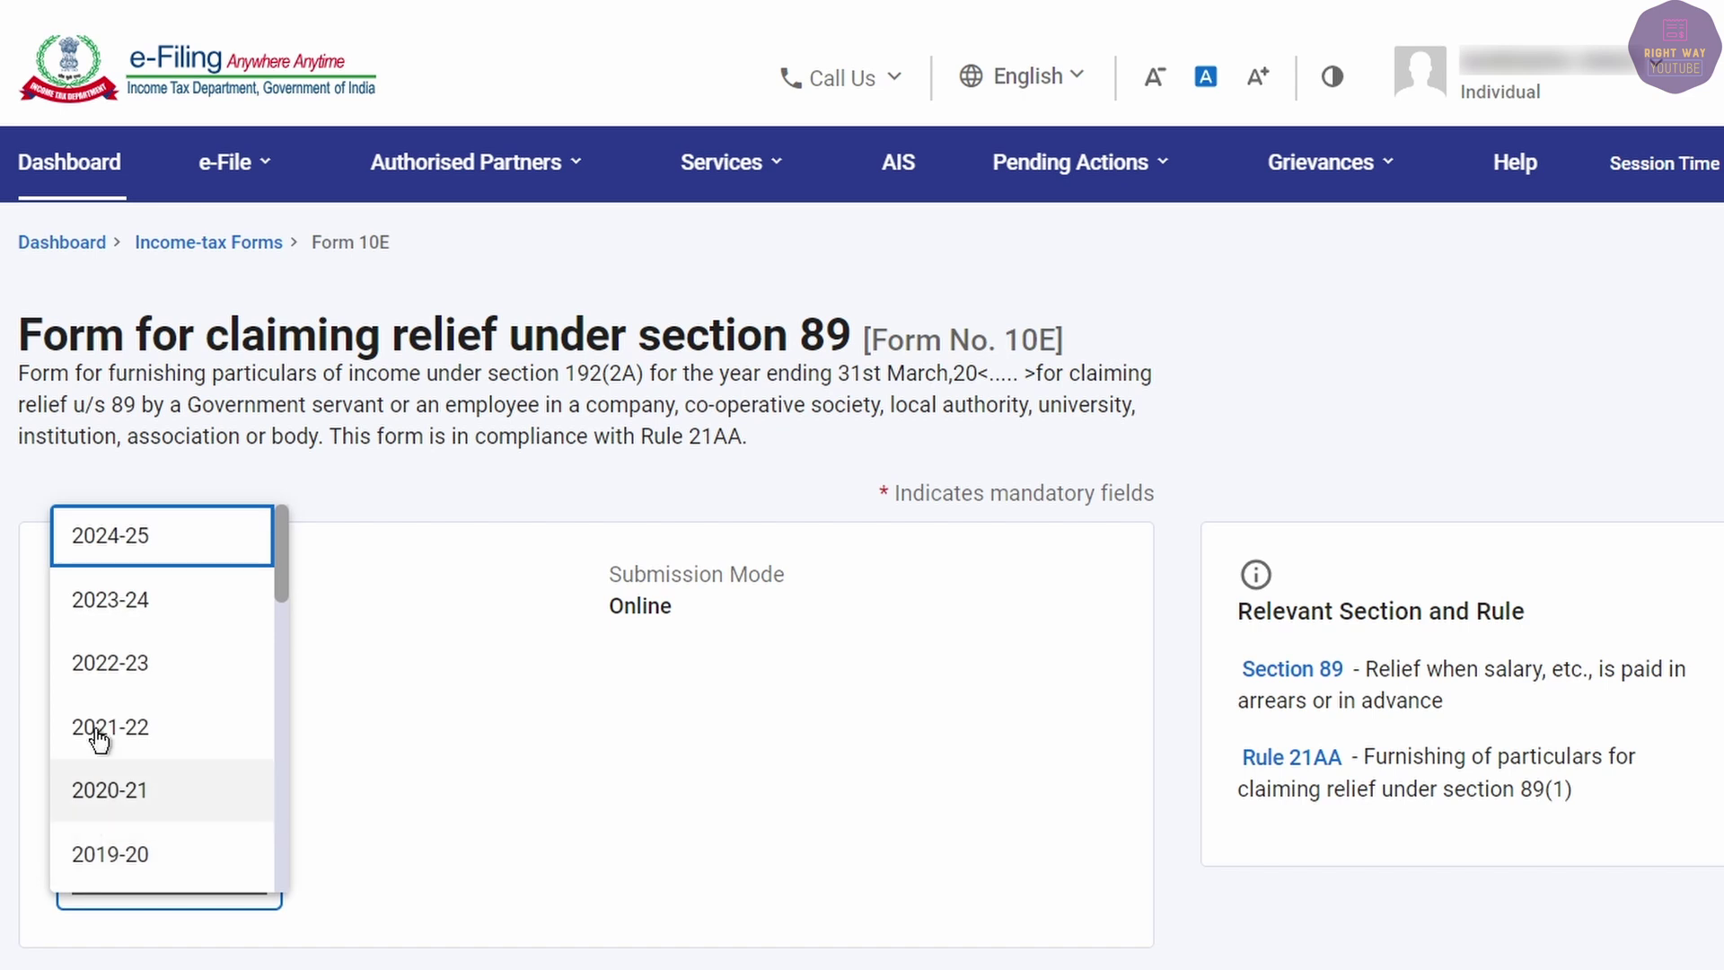
left_click(116, 541)
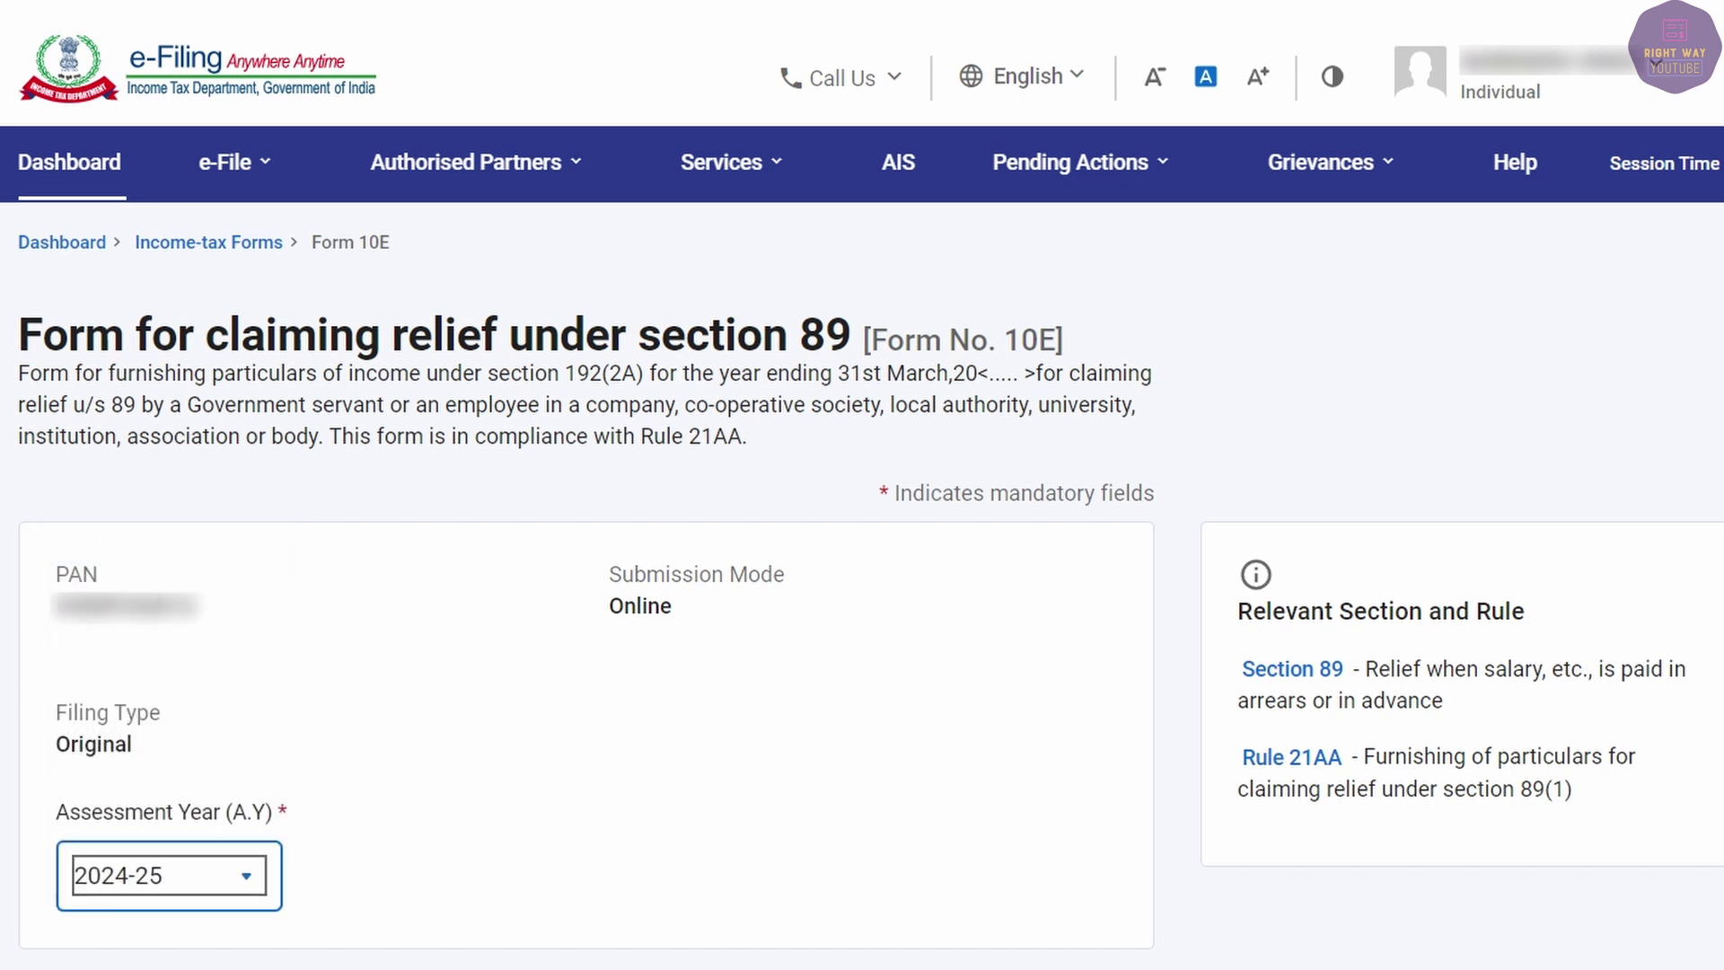
left_click(1068, 966)
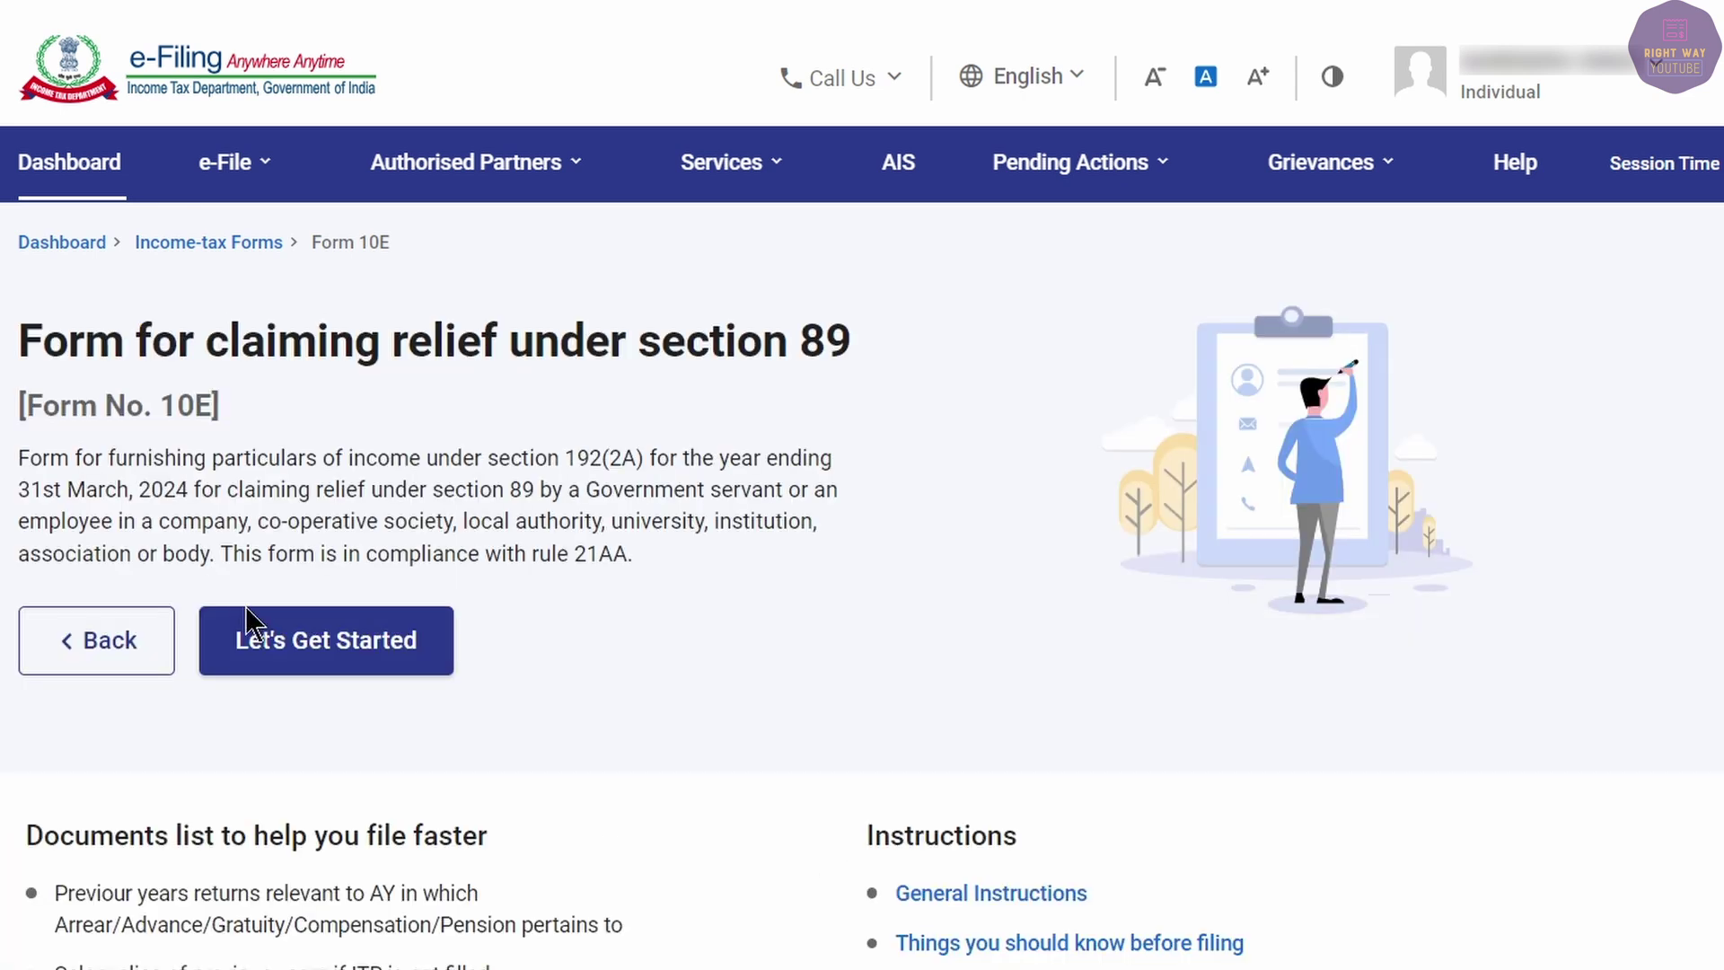
Begin Form 10E claiming Arrears Salary/Family Pension and save Personal Information.
left_click(256, 624)
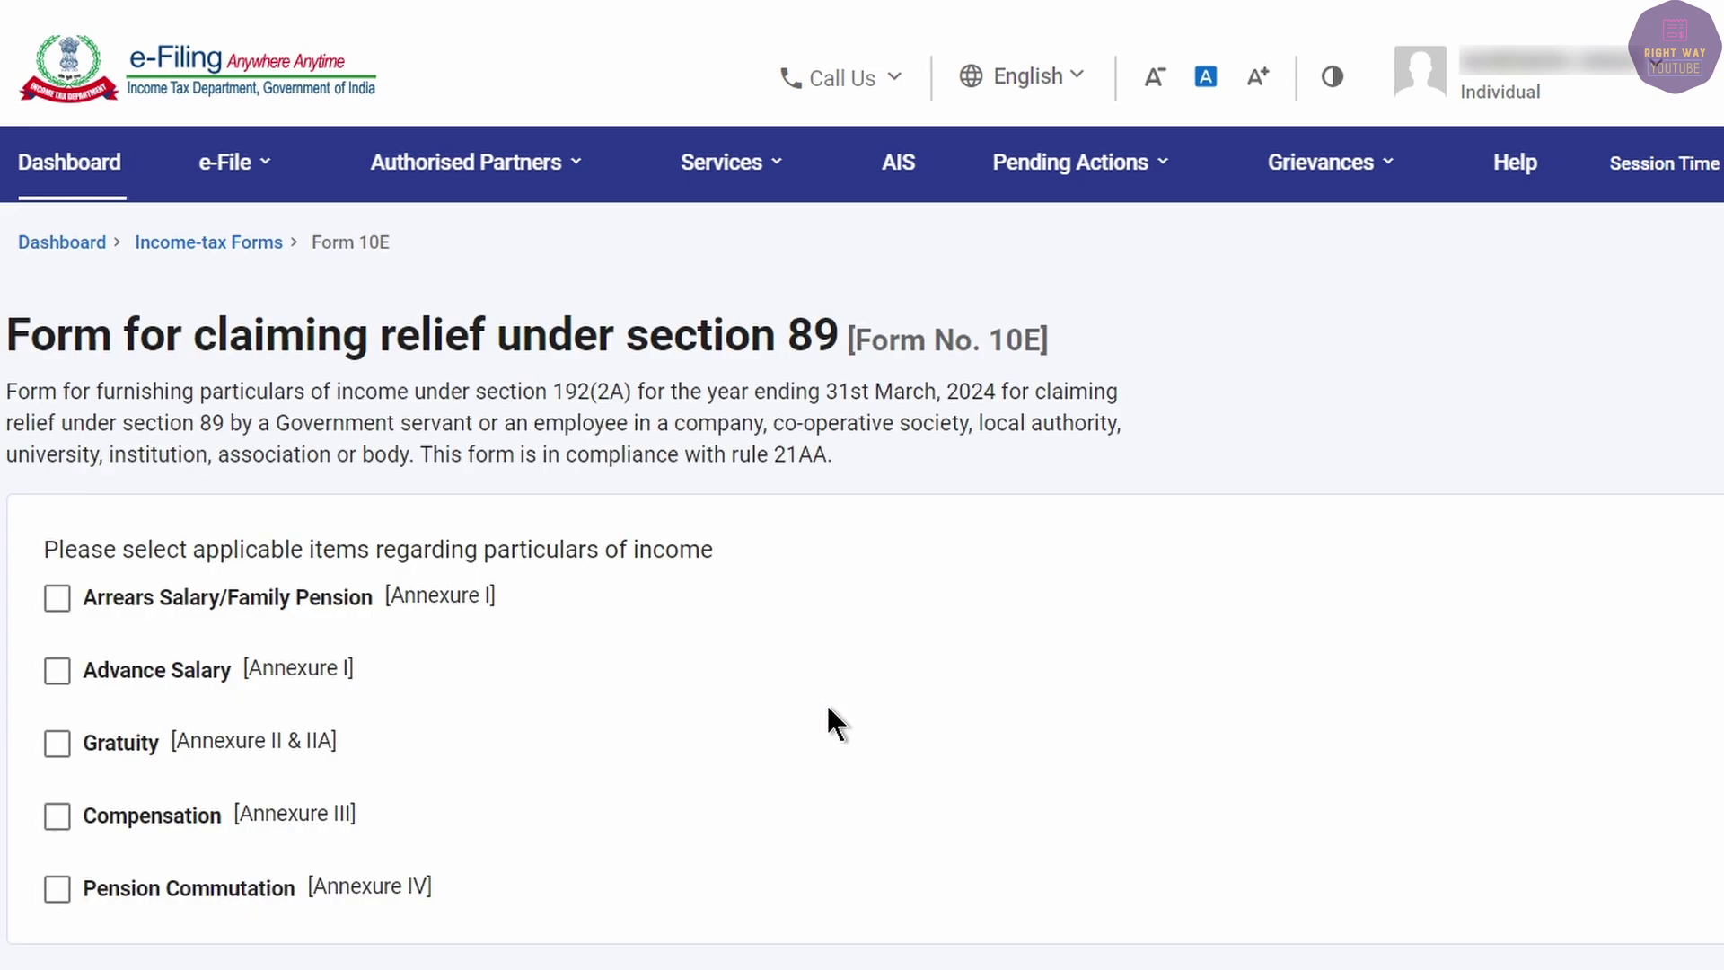
left_click(57, 600)
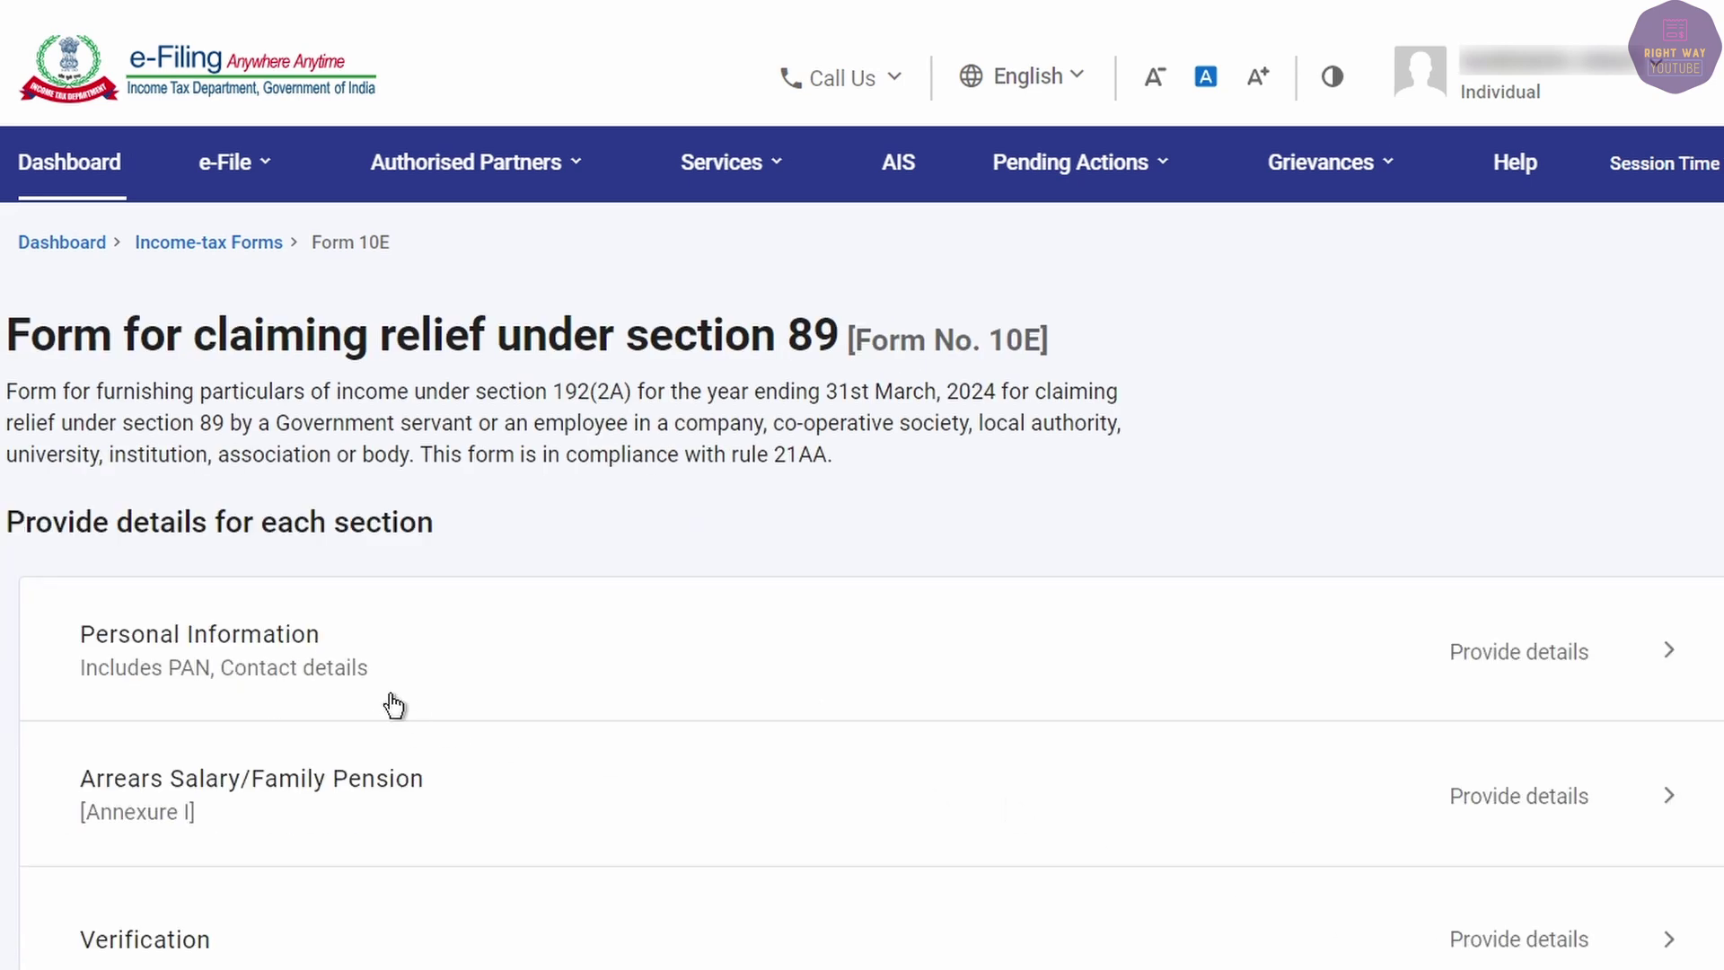
left_click(344, 660)
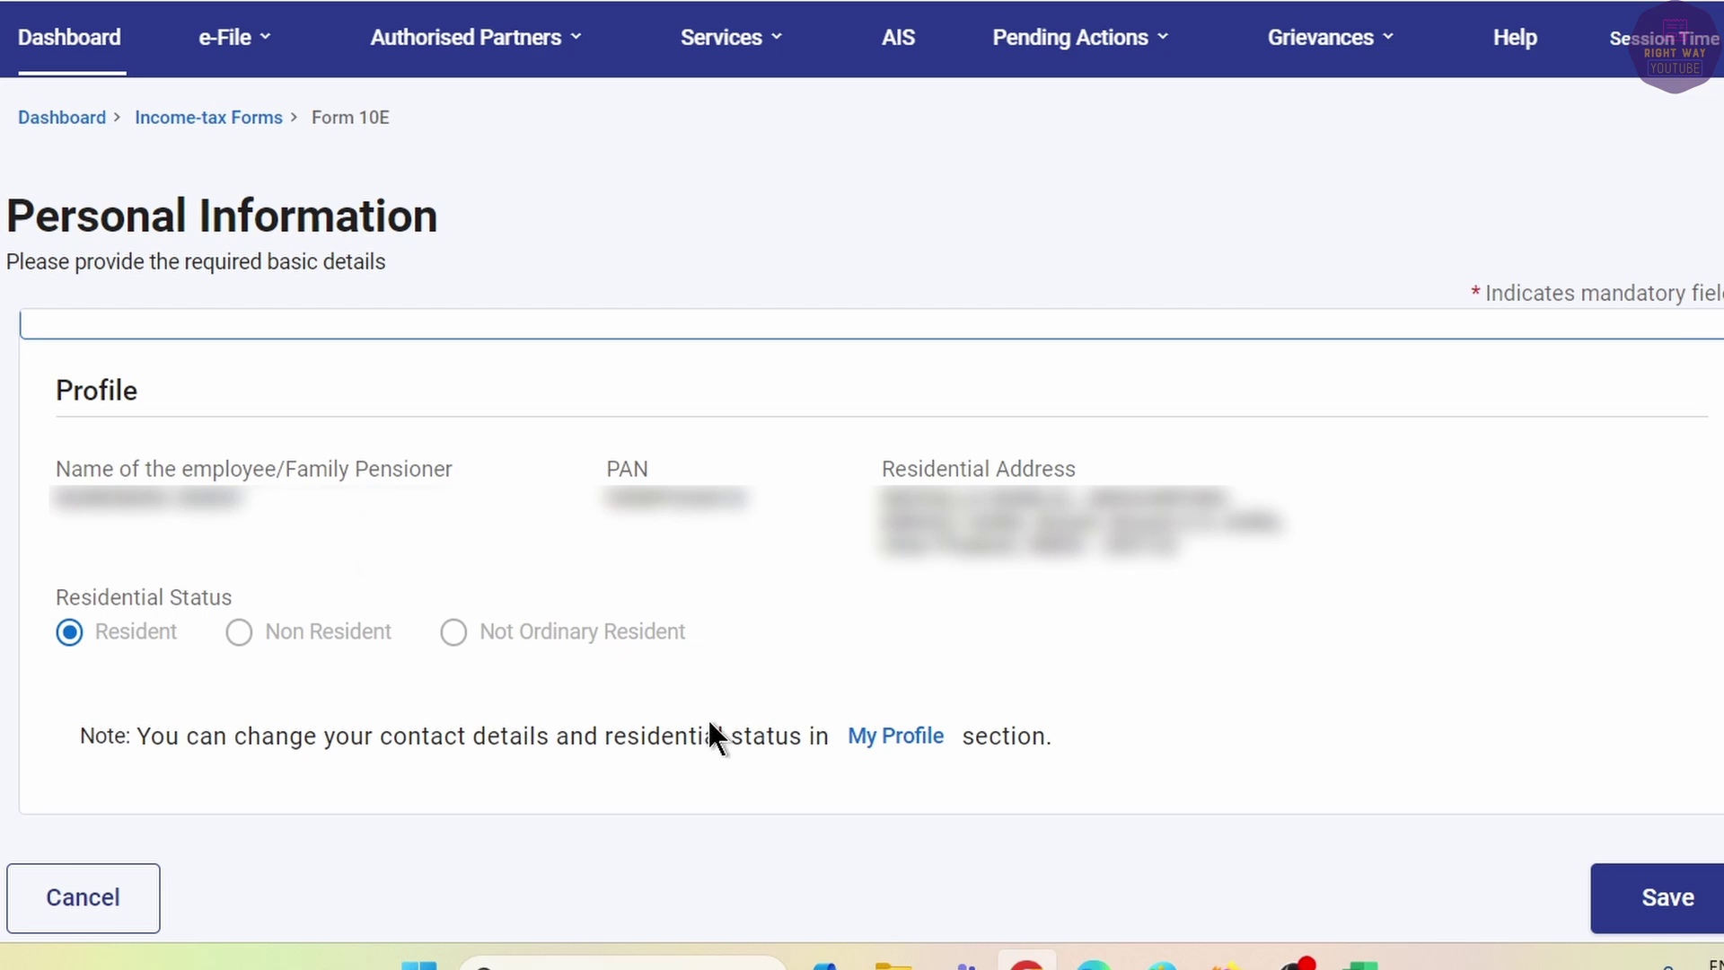
left_click(1667, 897)
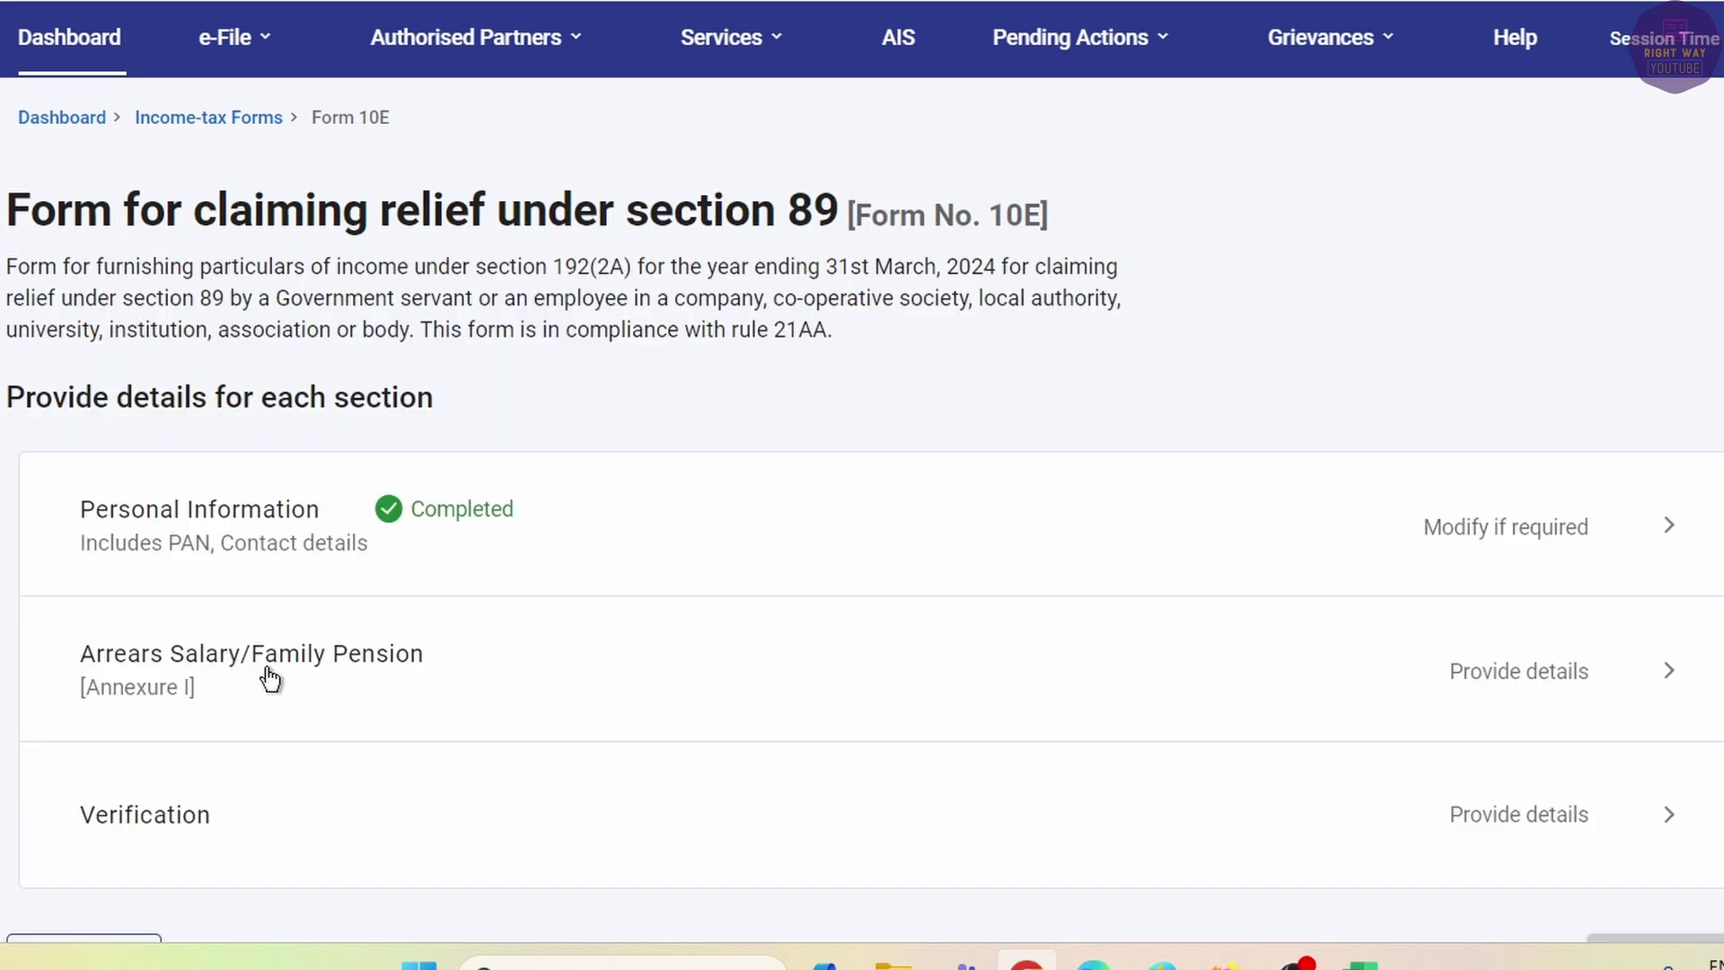
Open the Arrears Salary Annexure I section and check total income in the F.Y. 2020-21 Form 16.
left_click(319, 672)
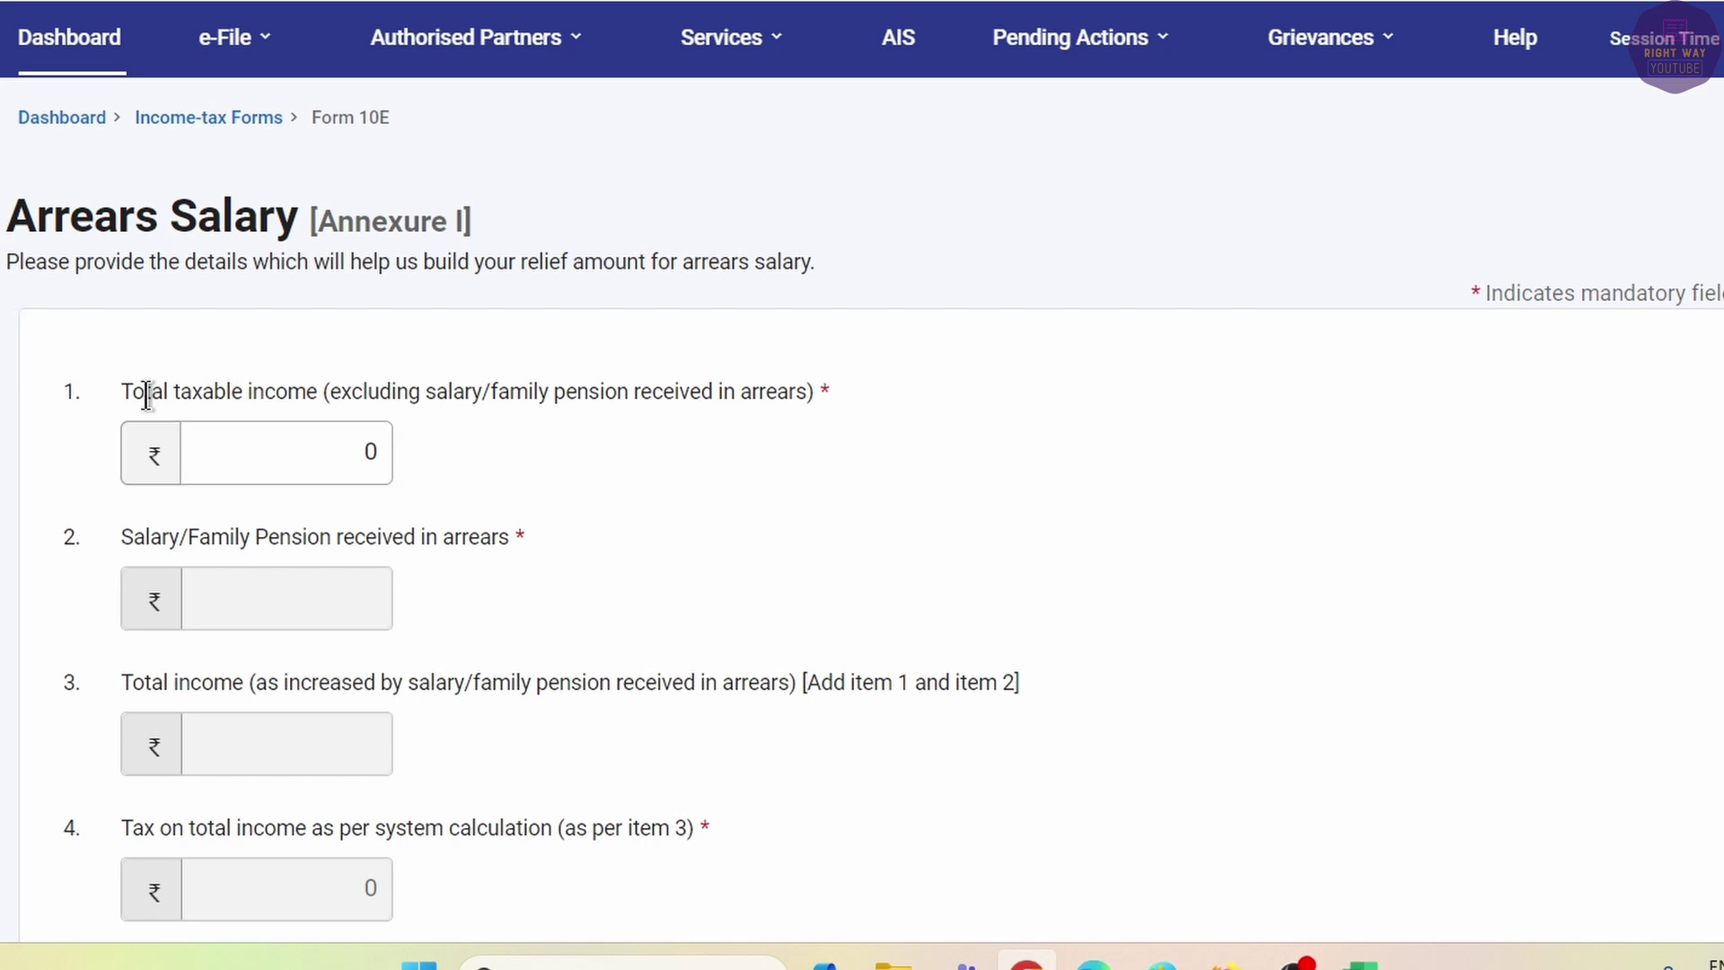
left_click_drag(131, 391, 834, 388)
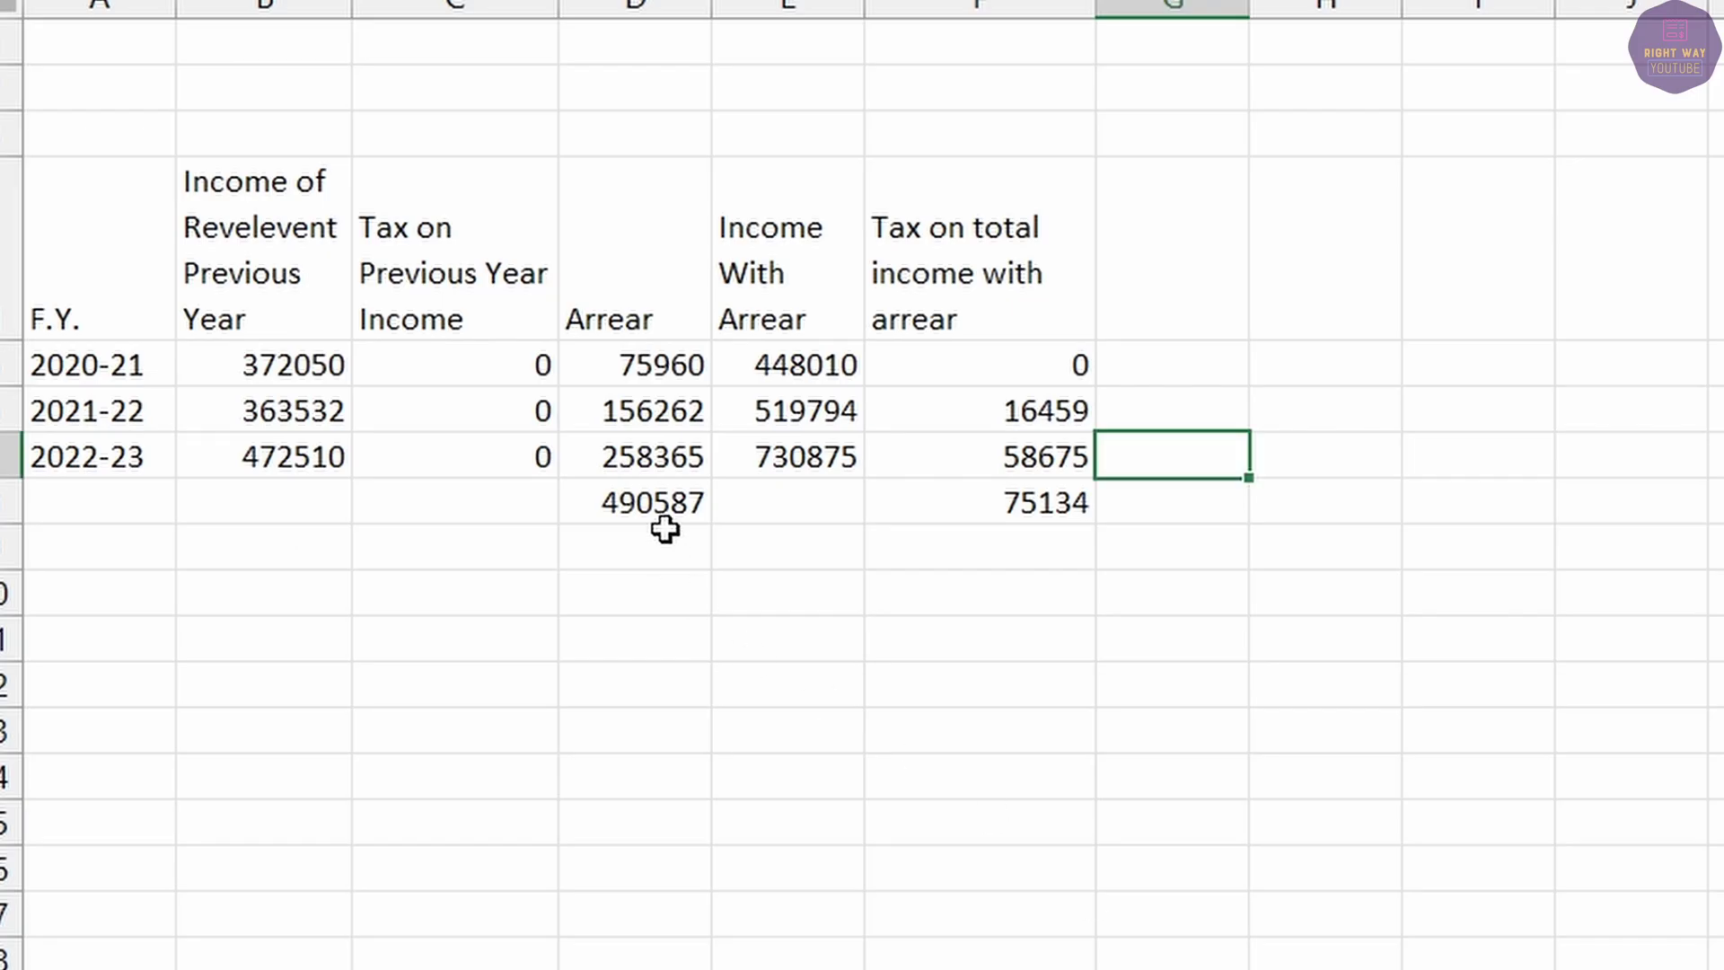
left_click(646, 503)
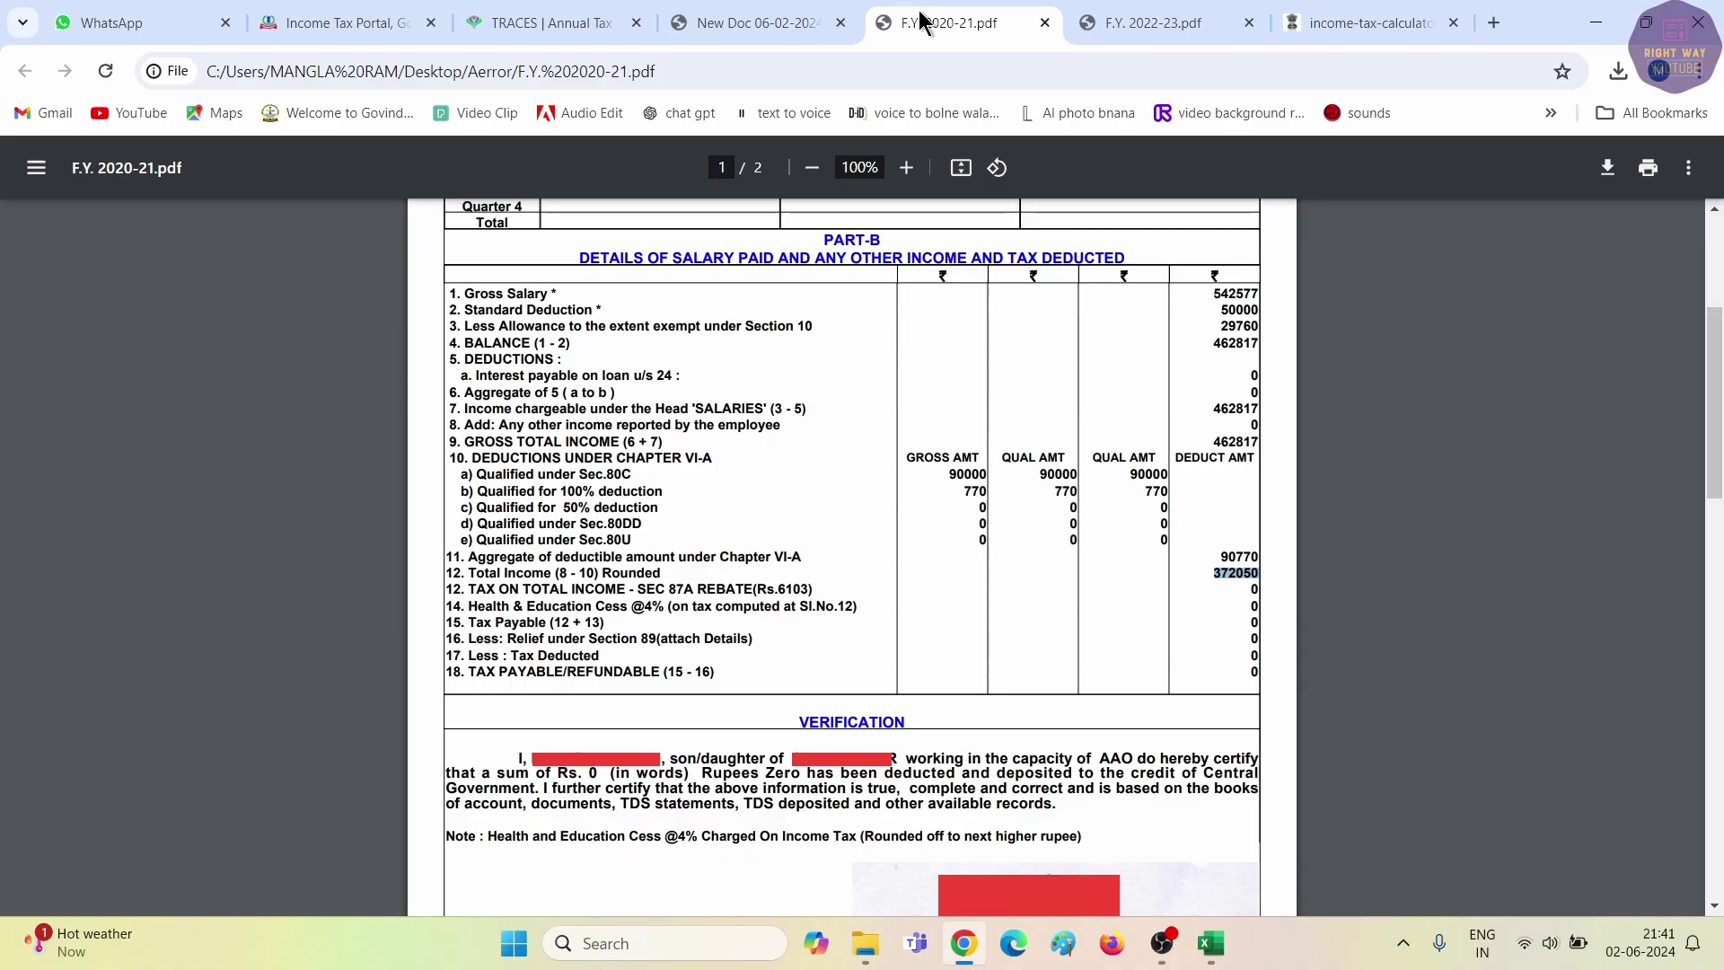
left_click(779, 16)
scroll(1049, 616, "up", 8)
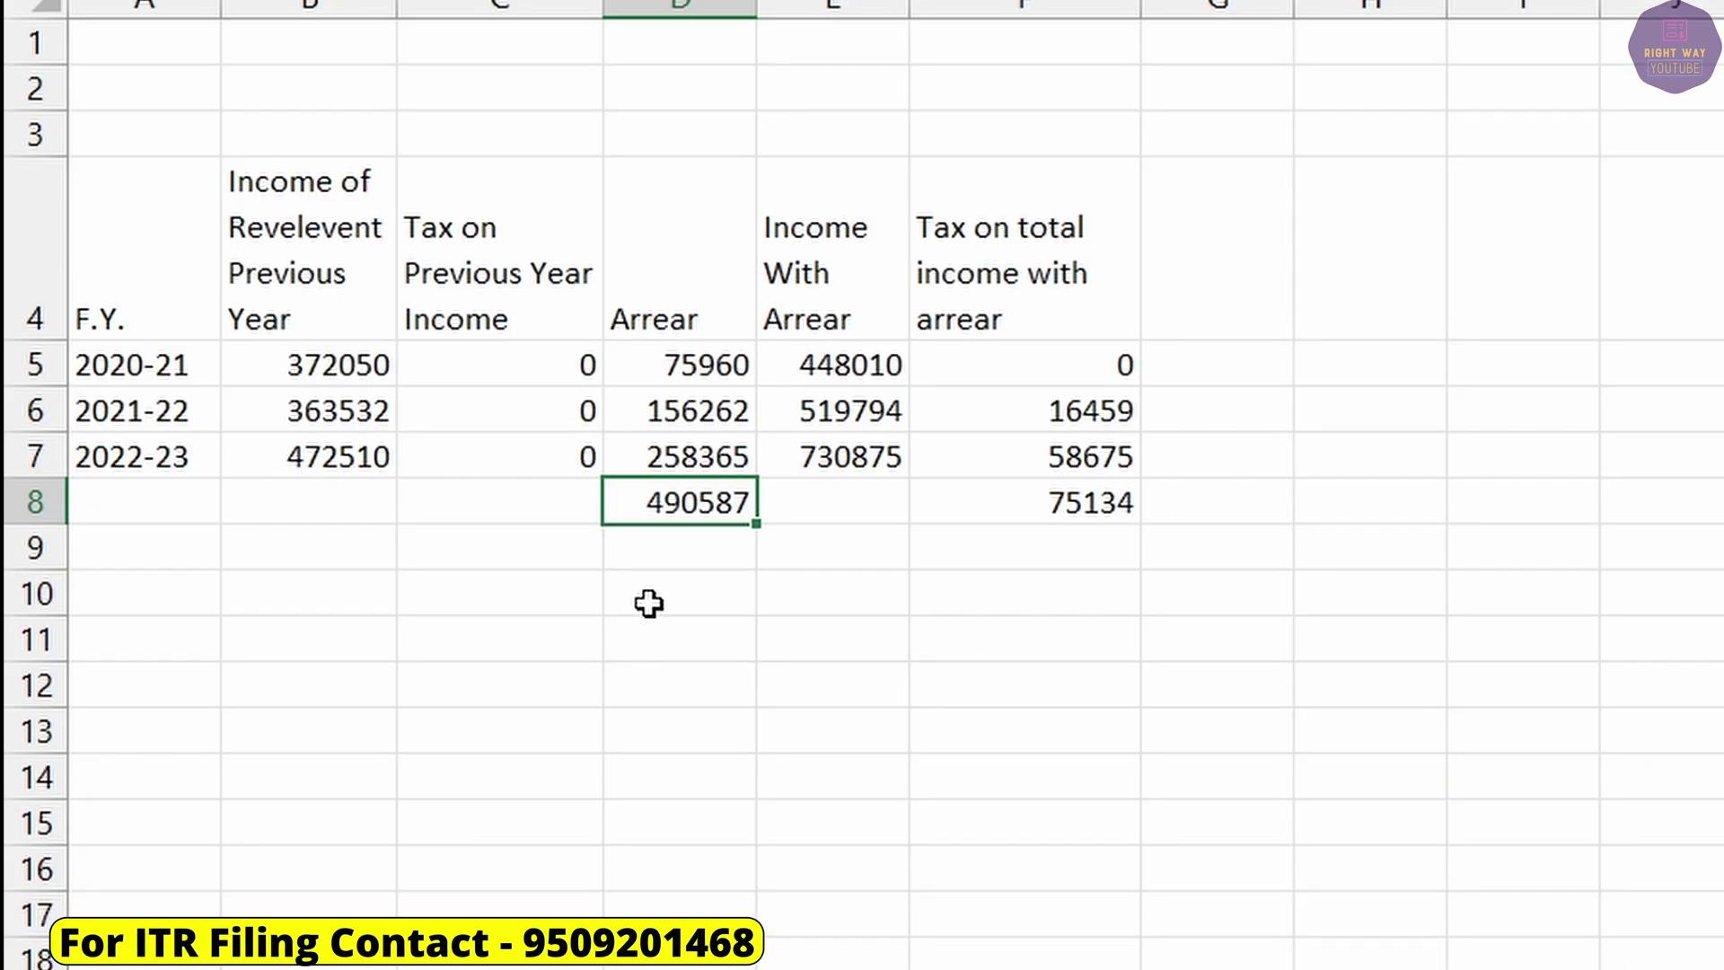
Enter 984430 in D9 and compute =D9-D8 in D10, giving 493843.
left_click(635, 554)
type("9")
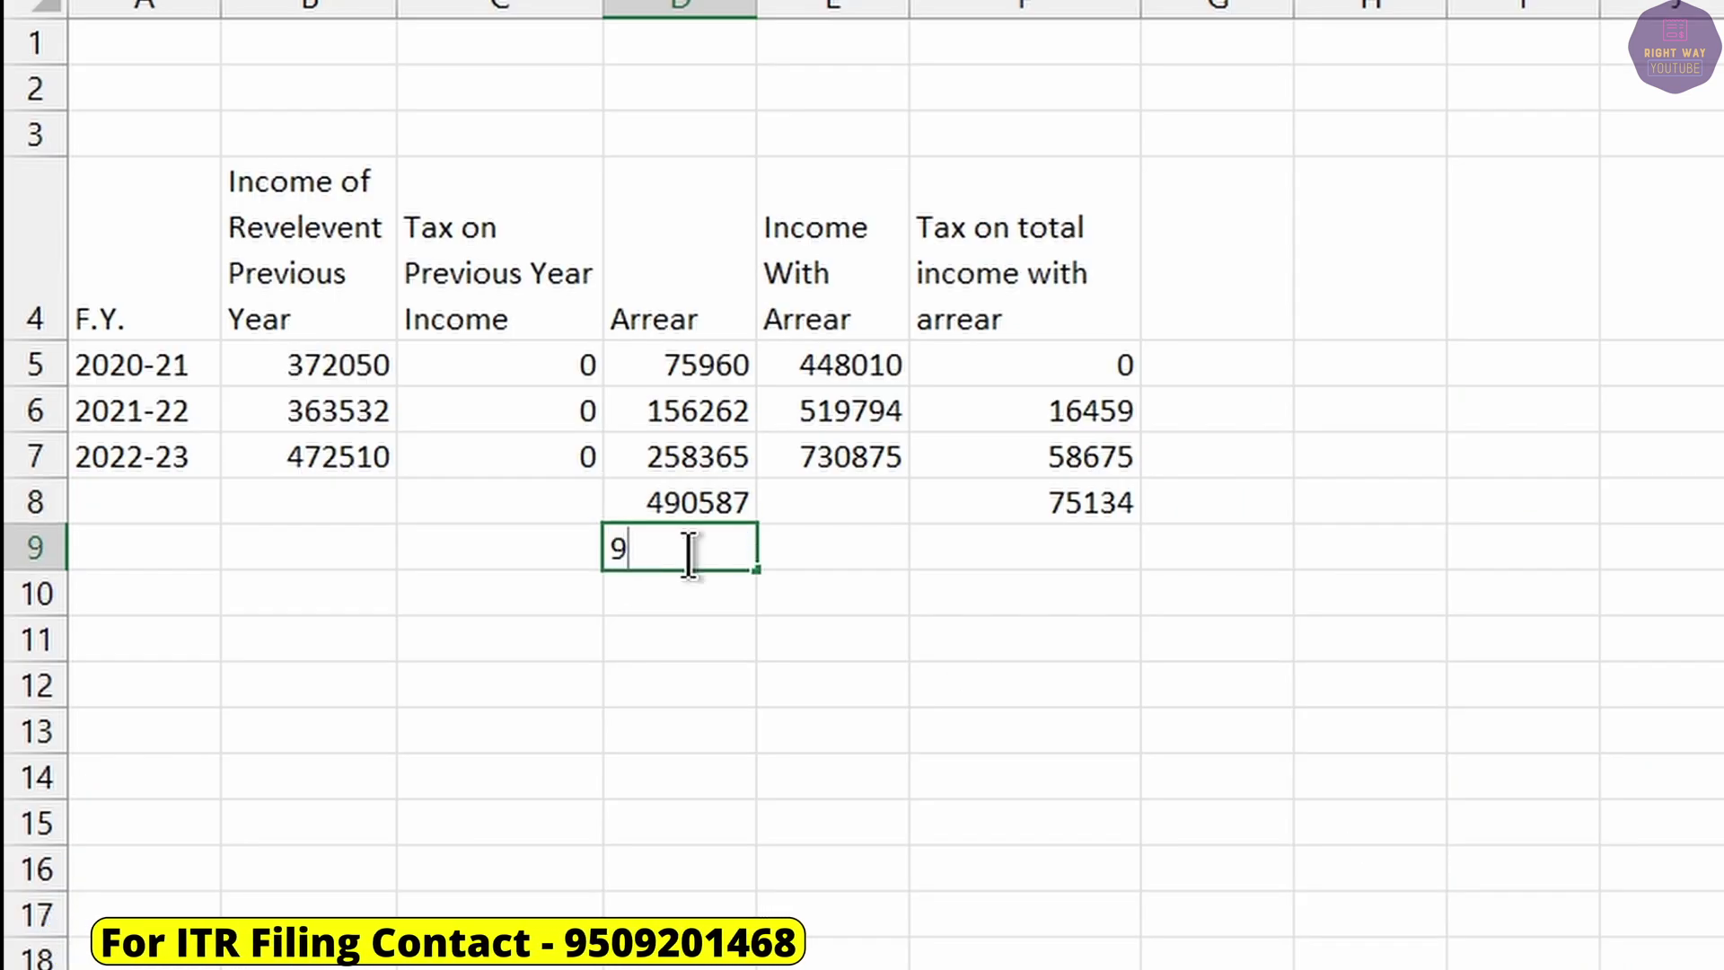
type("84430")
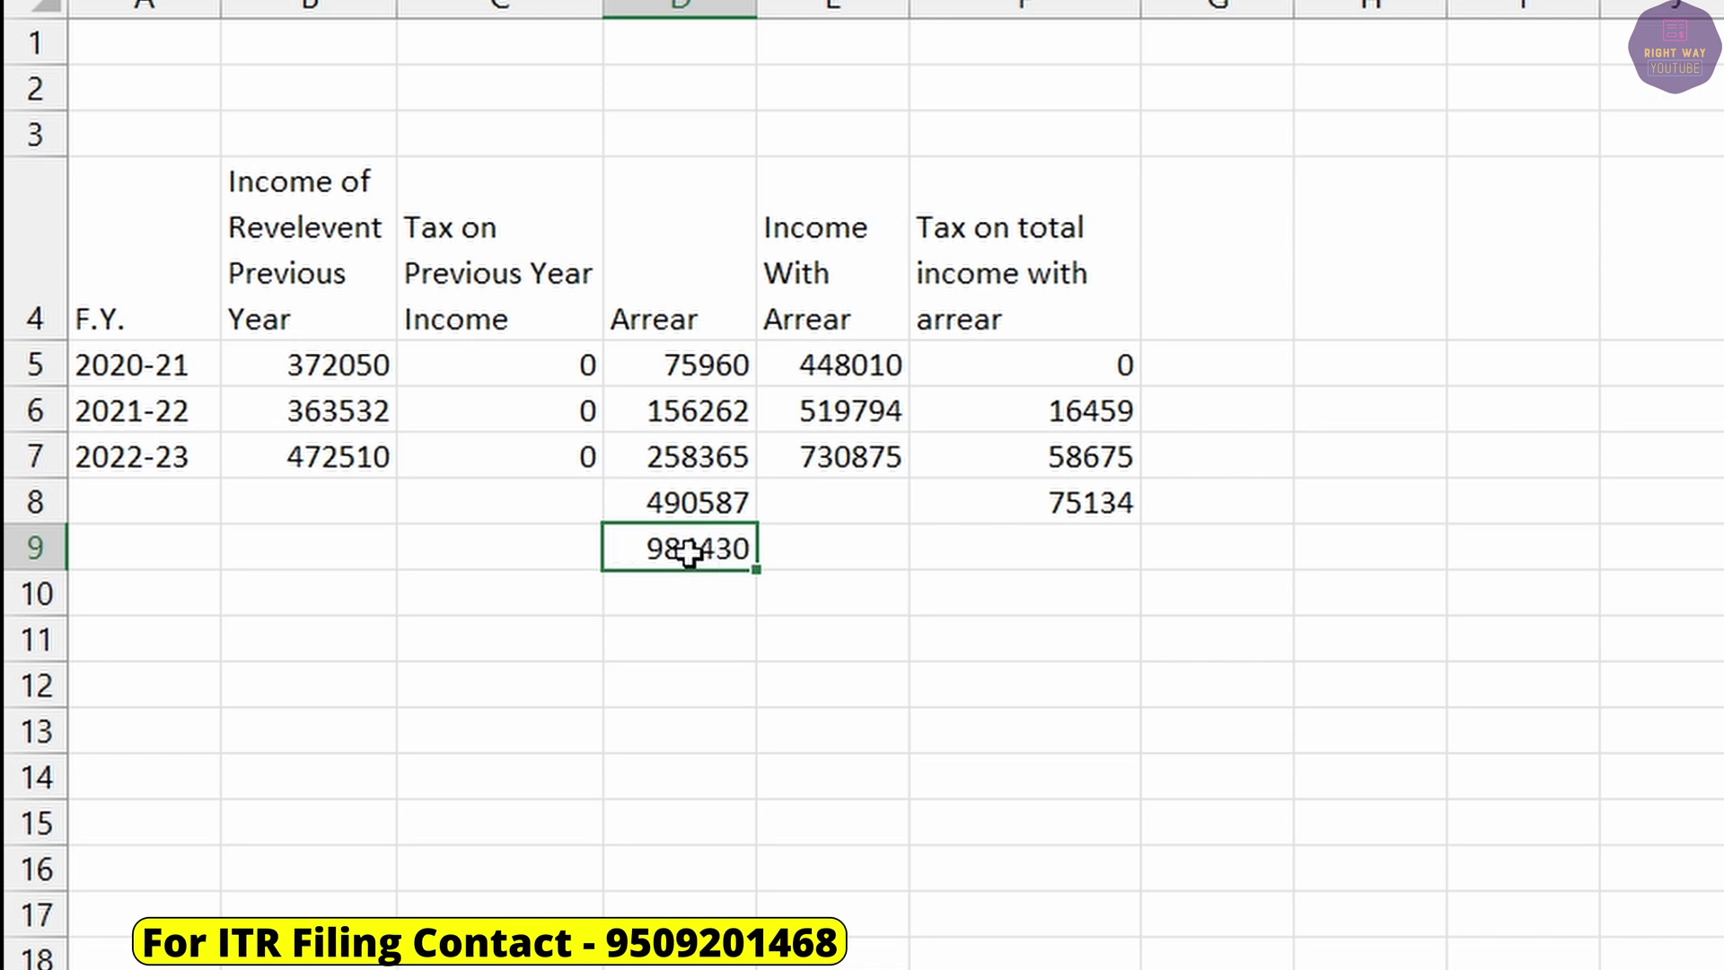
key("Return")
type("=")
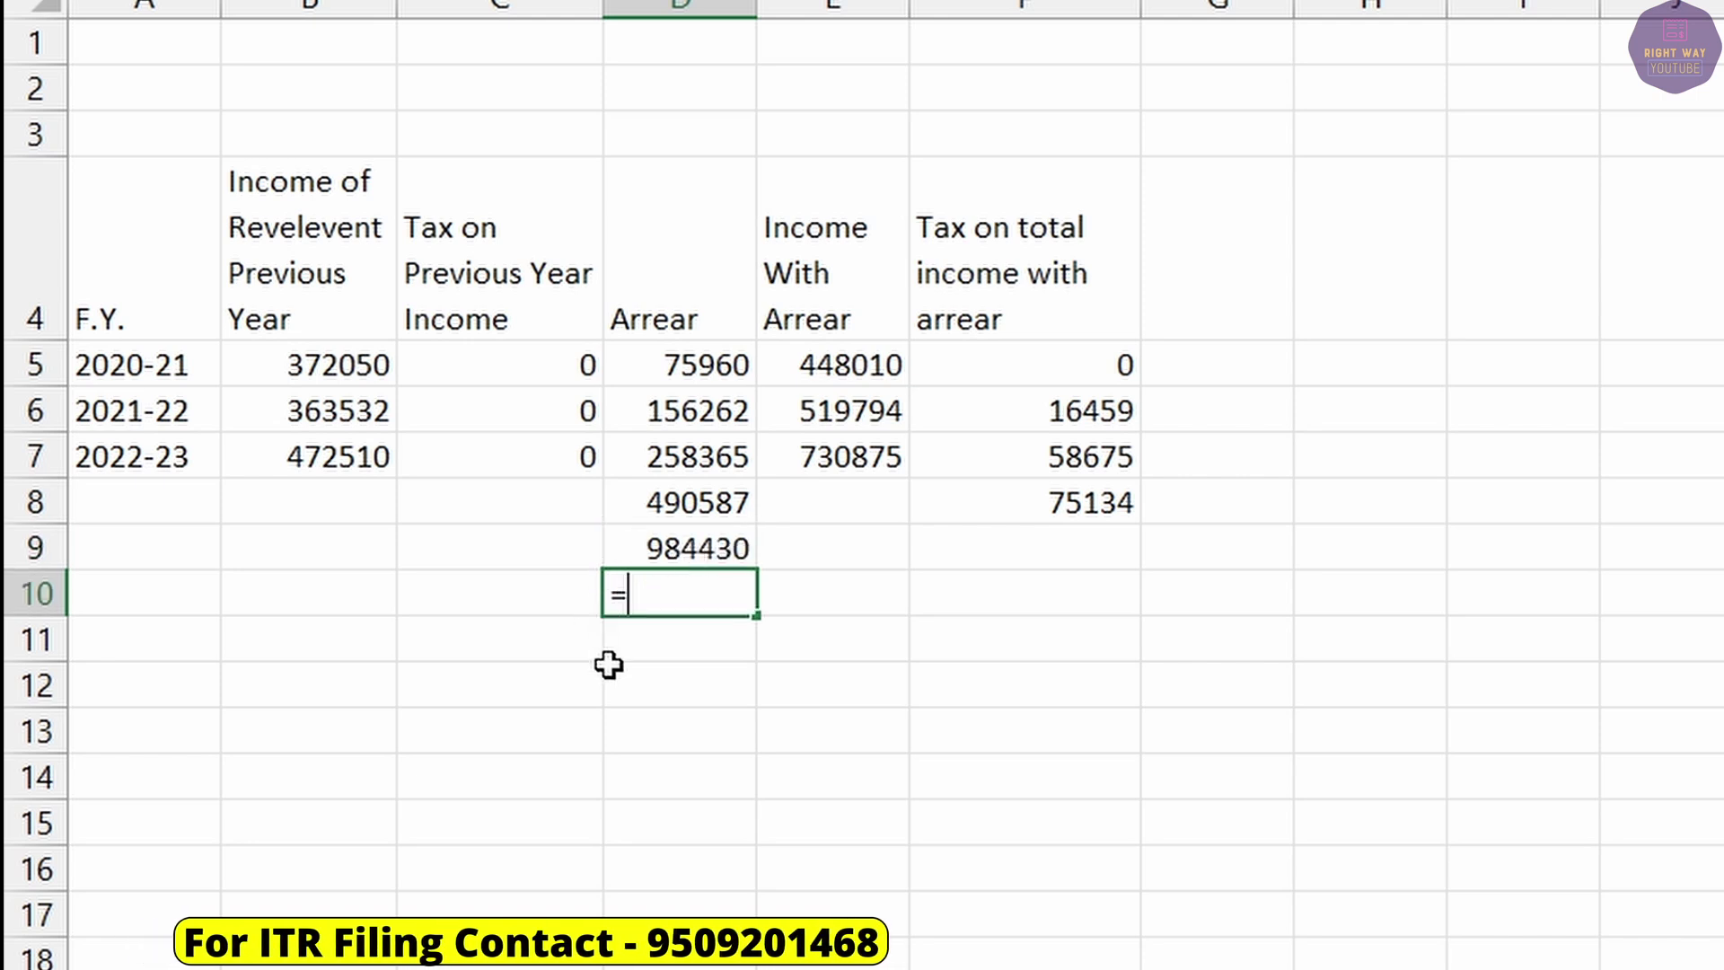
left_click(700, 547)
type("-")
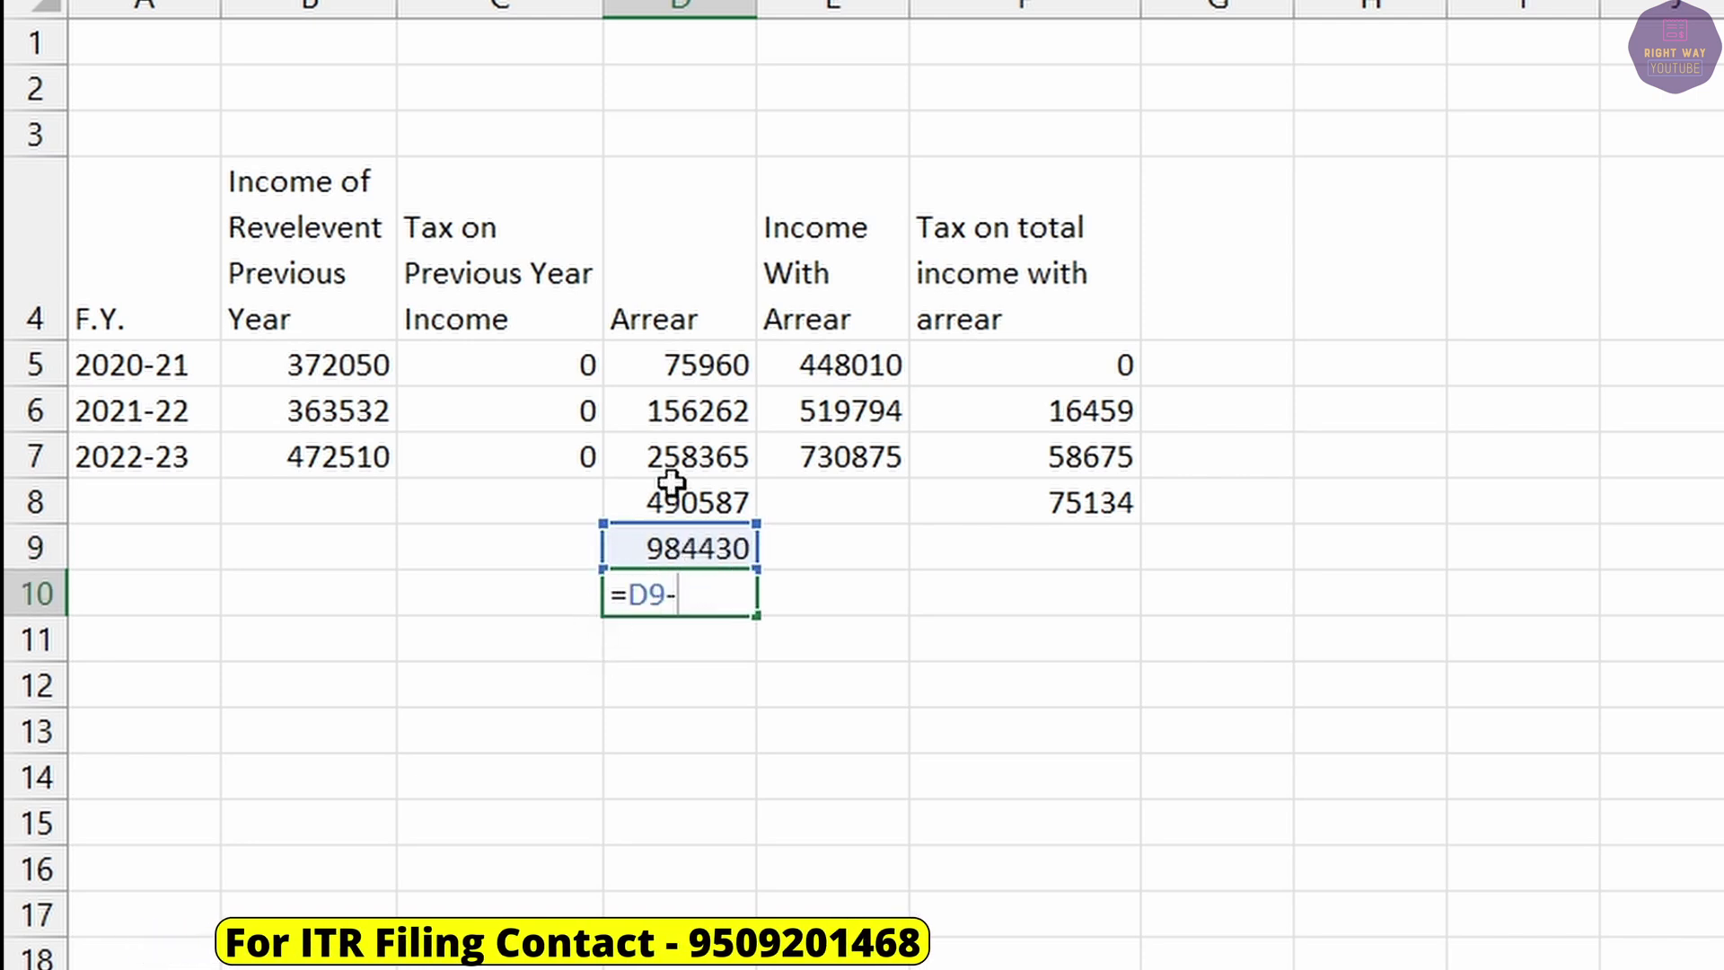
left_click(682, 508)
key("Return")
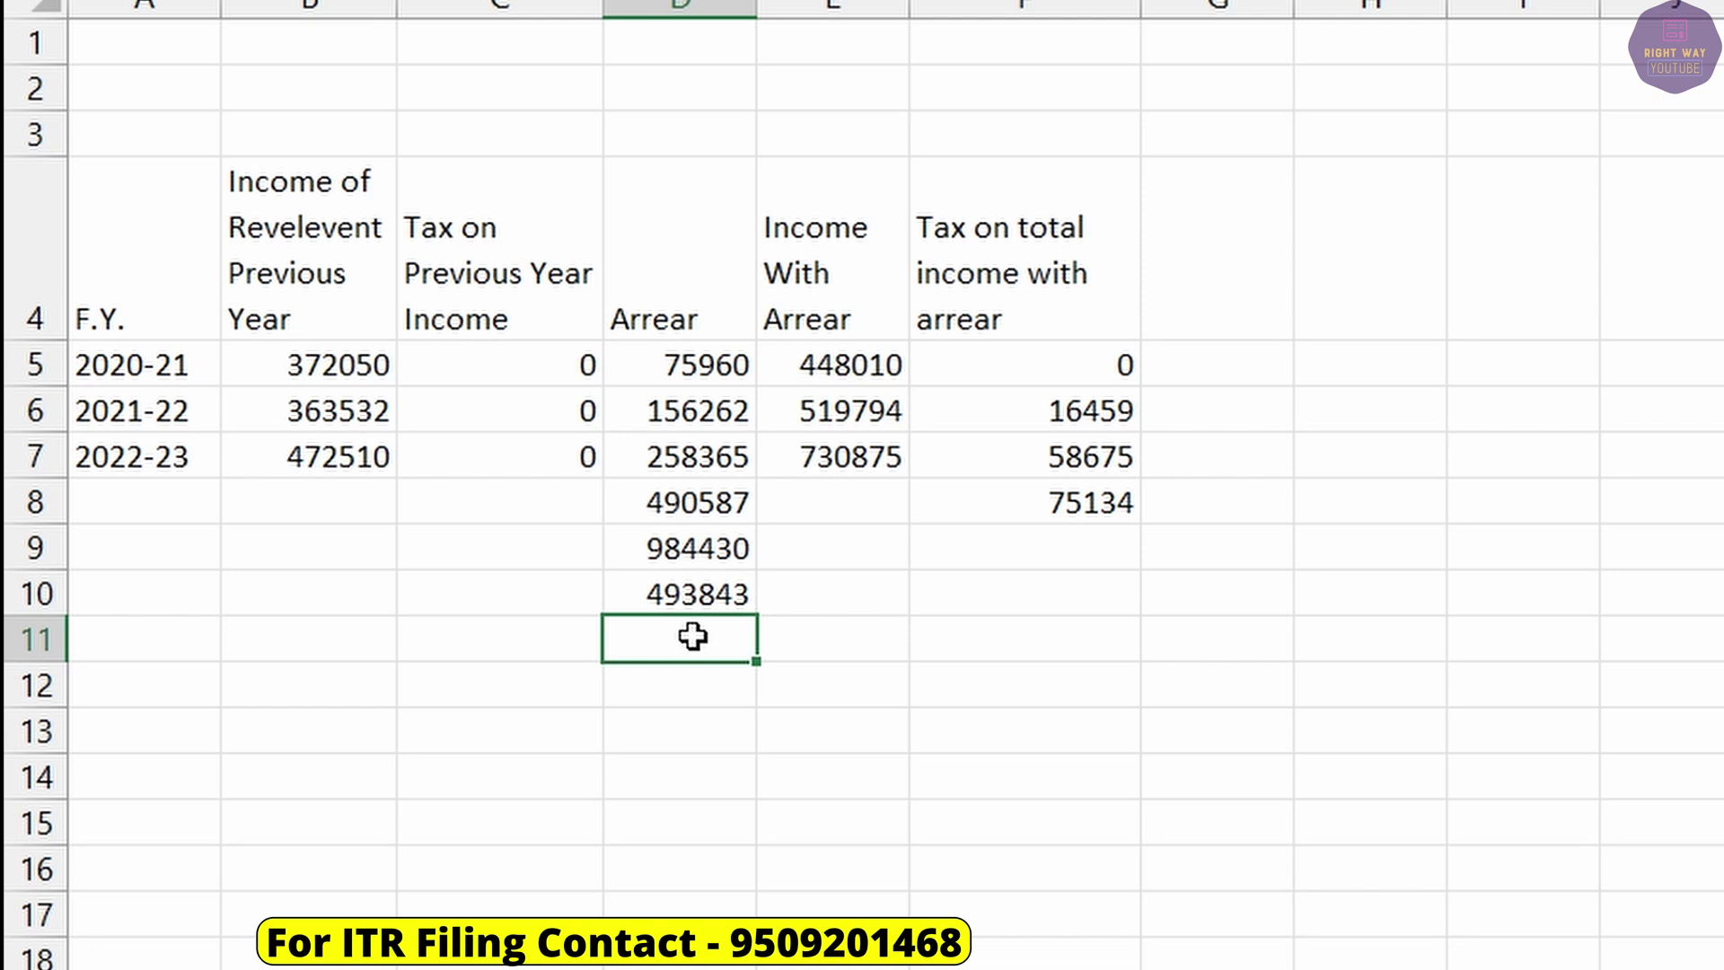
left_click(689, 593)
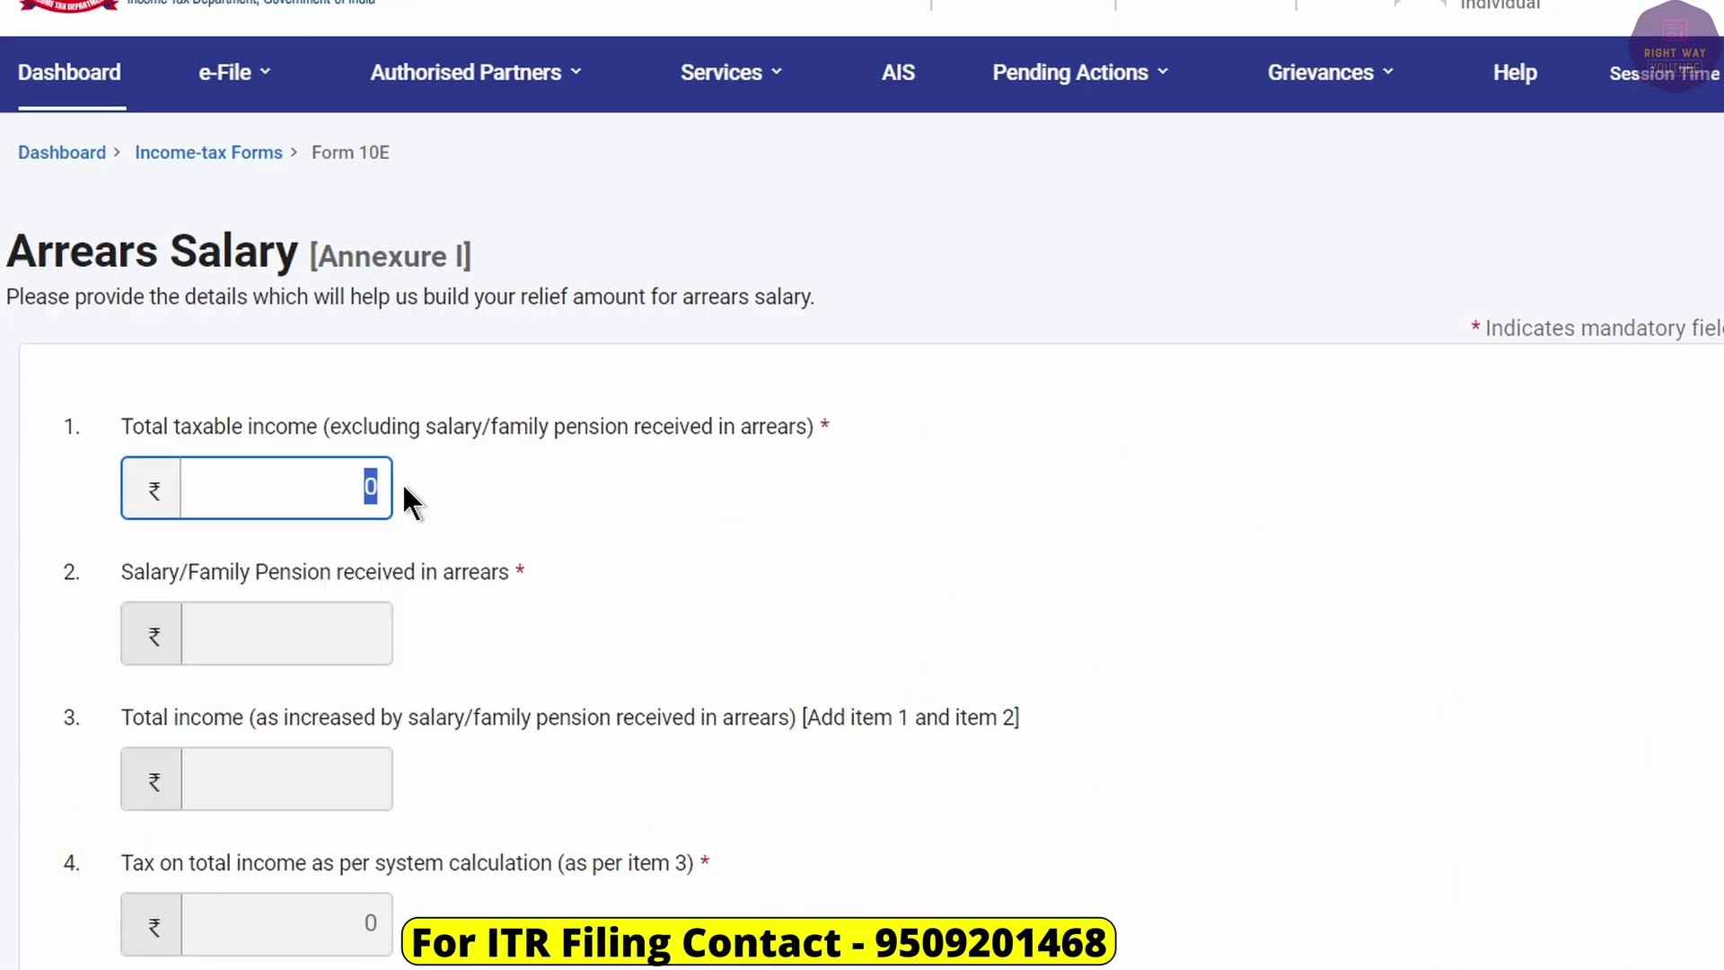
Enter 493843 as item 1's total taxable income and add a Table 'A' detail entry.
type("493843")
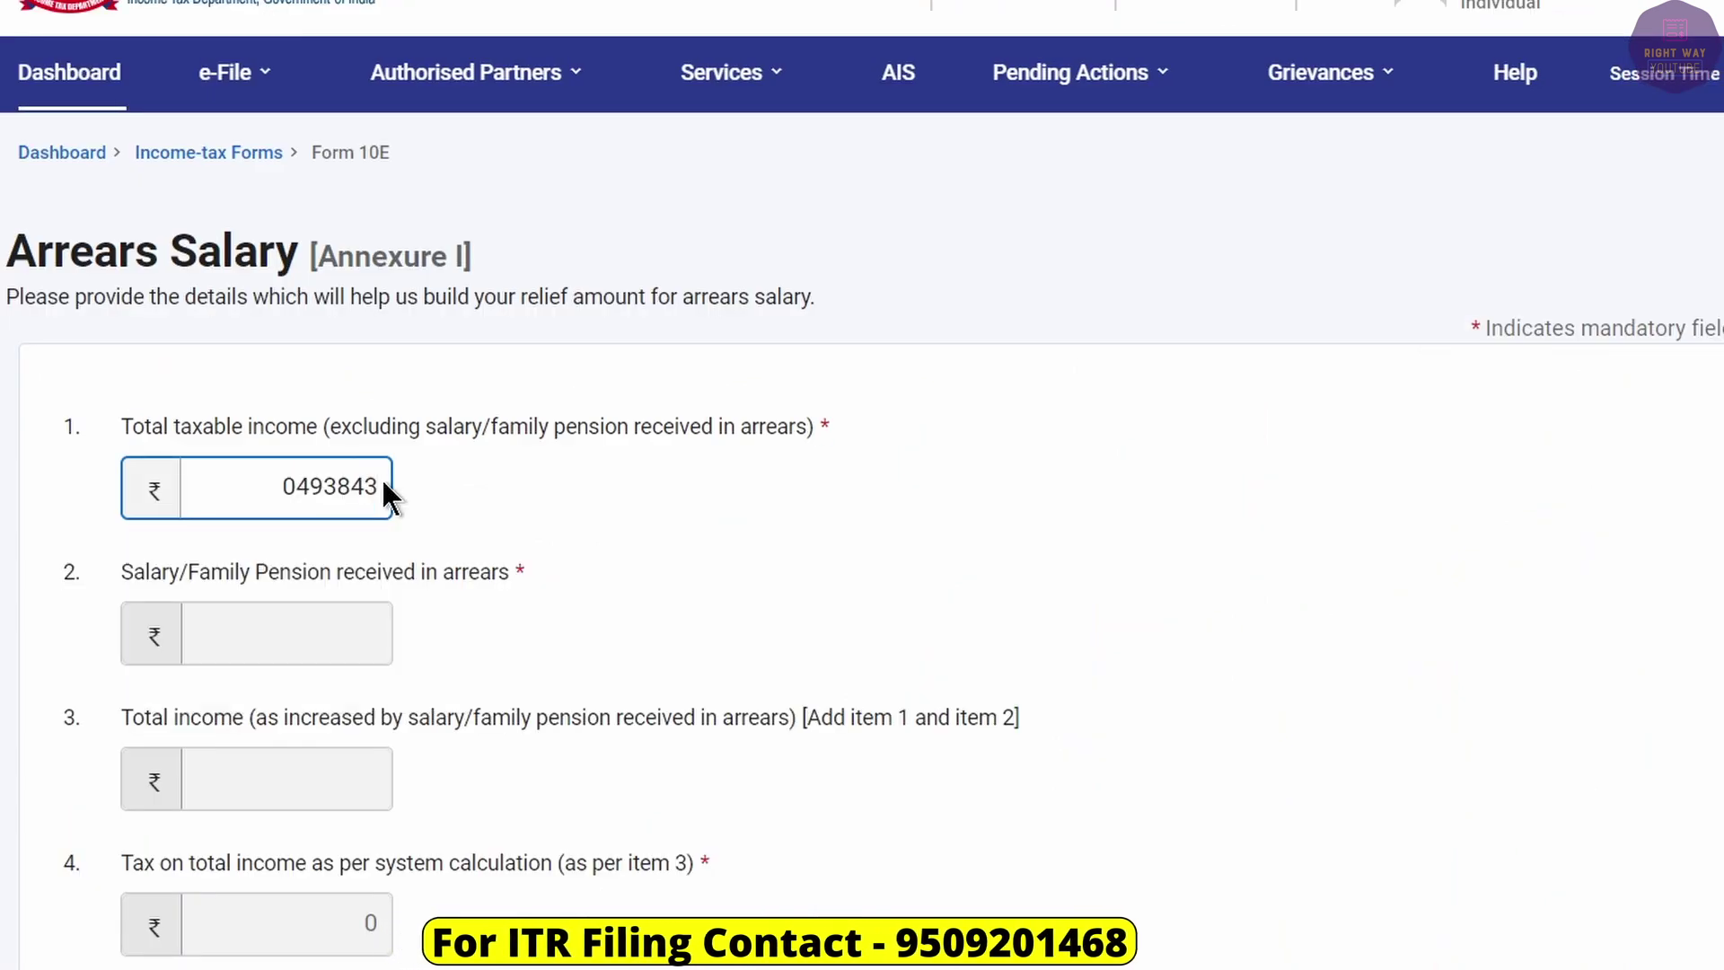
key("Tab")
scroll(812, 520, "up", 5)
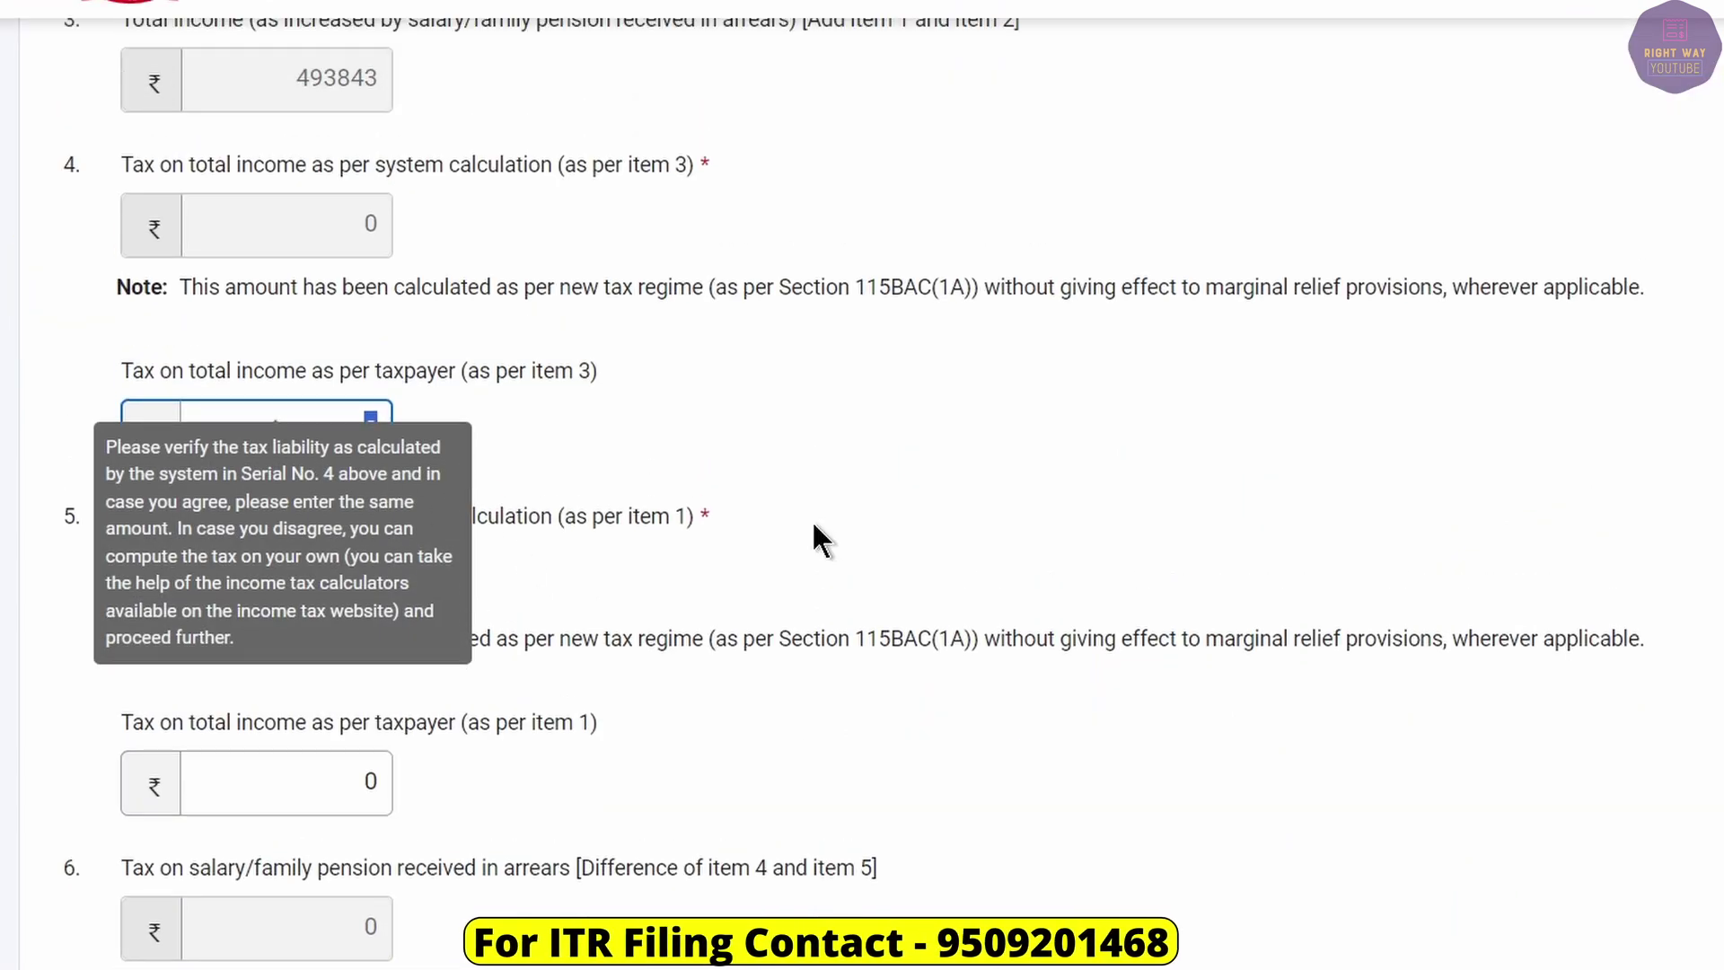
left_click(440, 799)
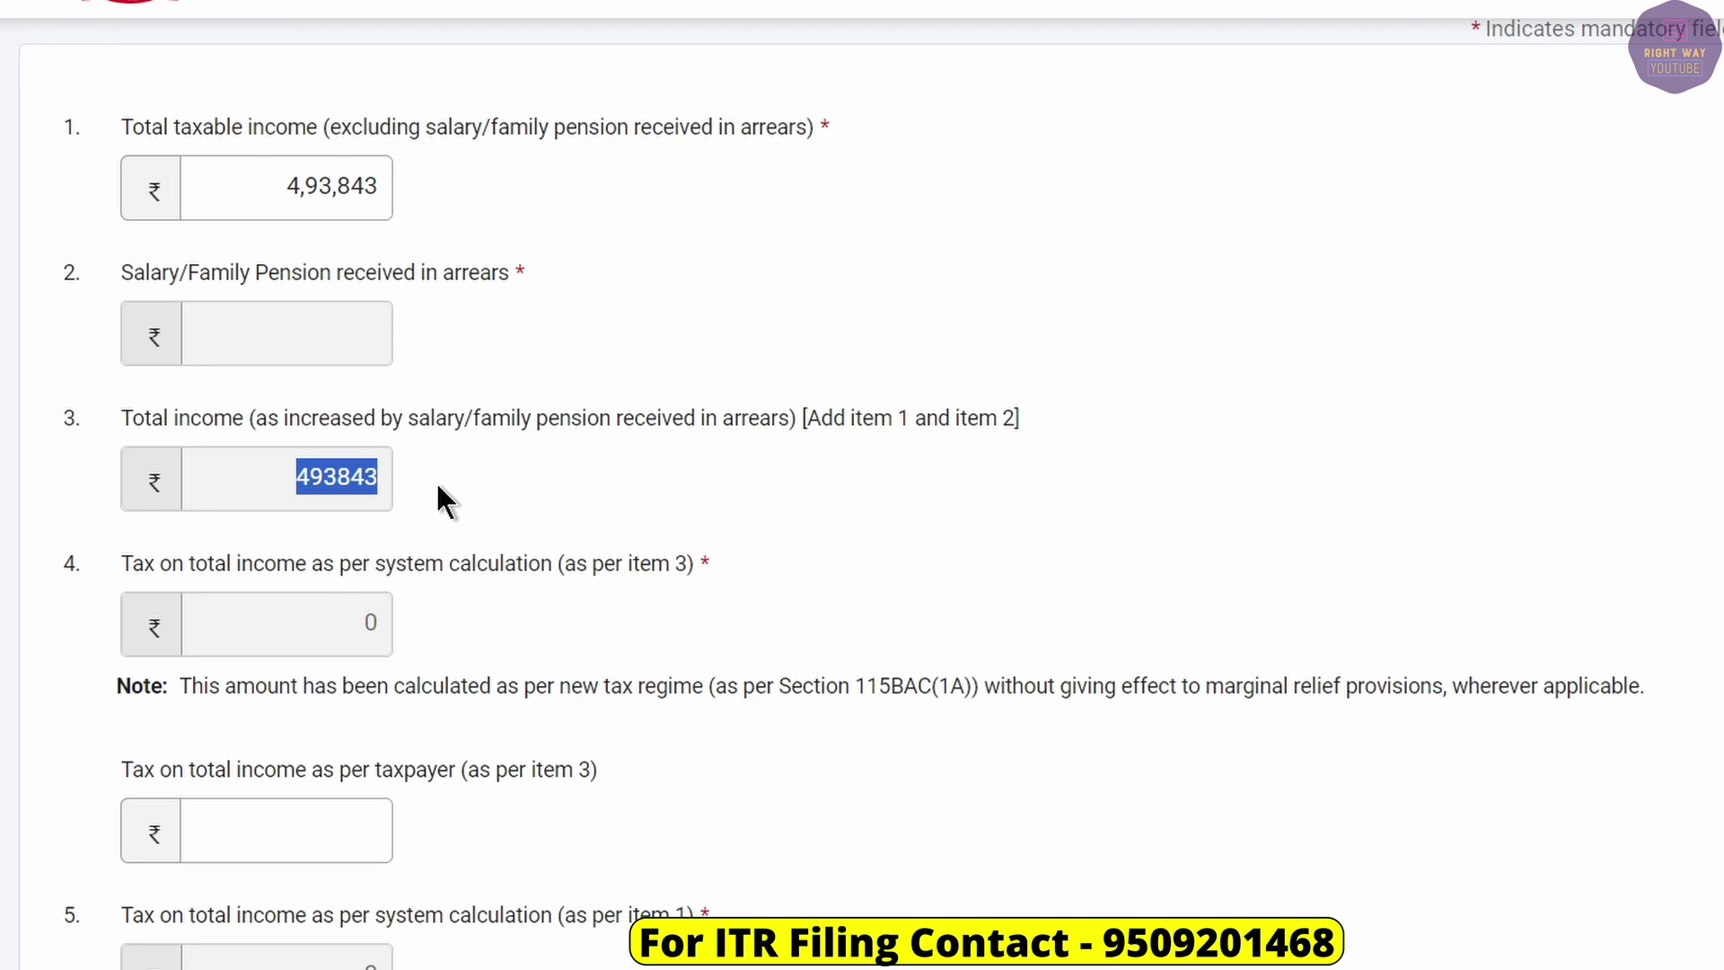
scroll(456, 491, "down", 7)
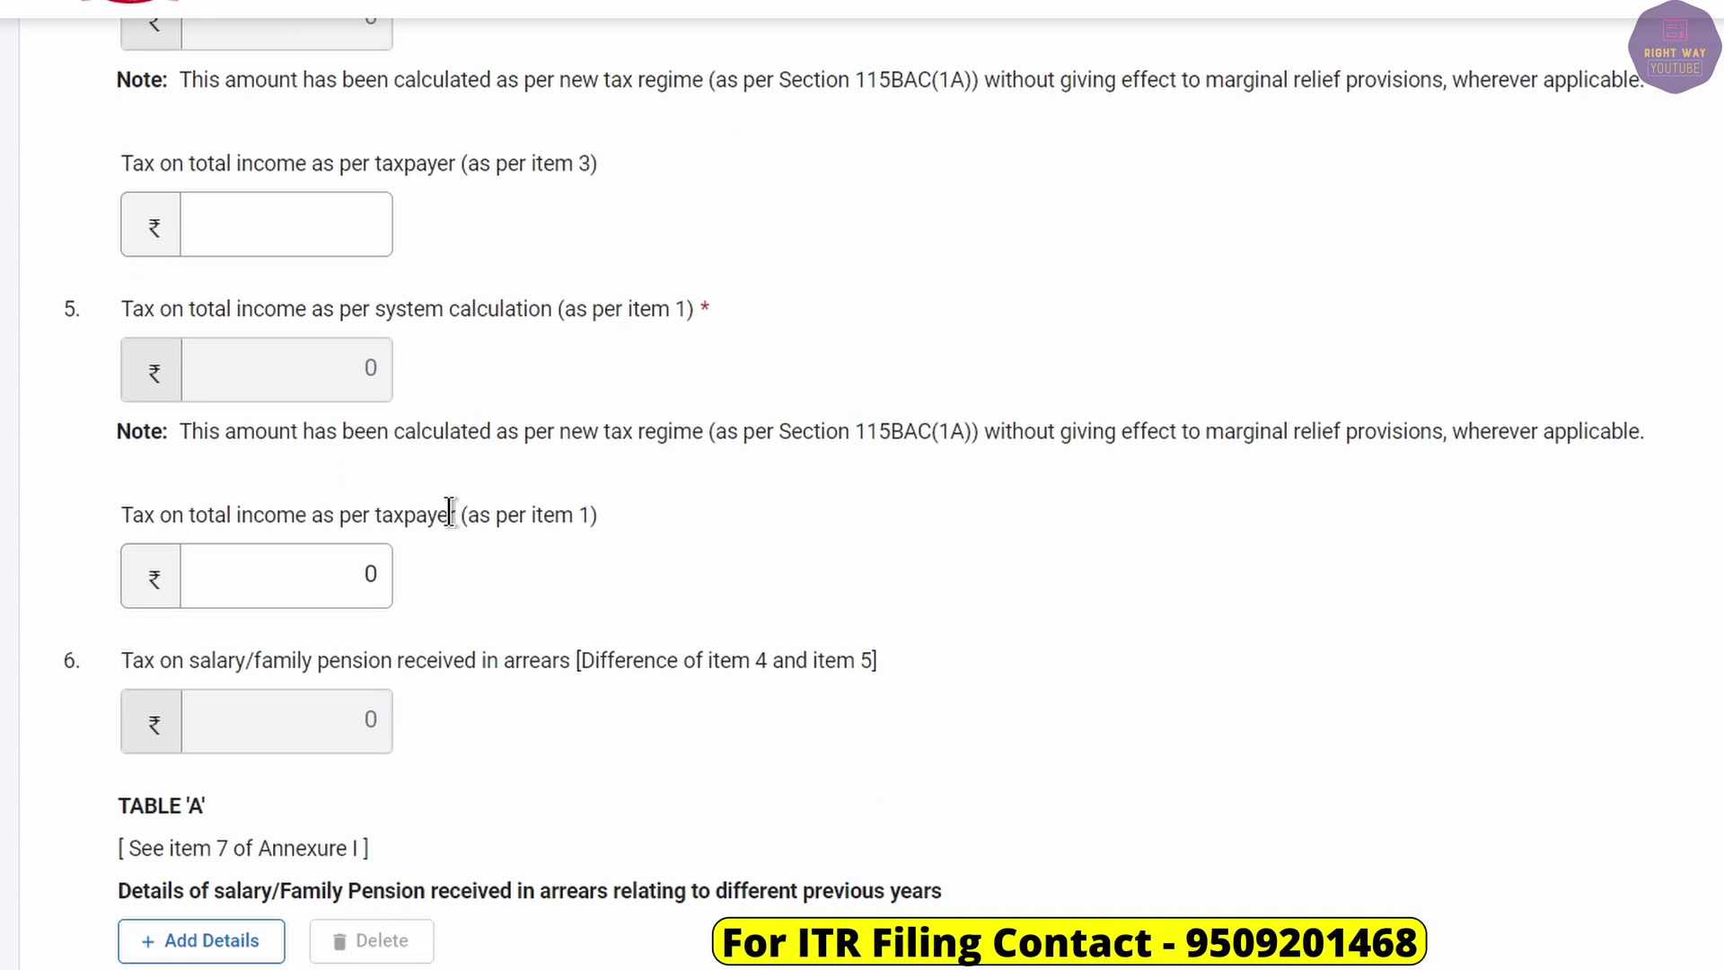
scroll(448, 507, "down", 3)
left_click(203, 636)
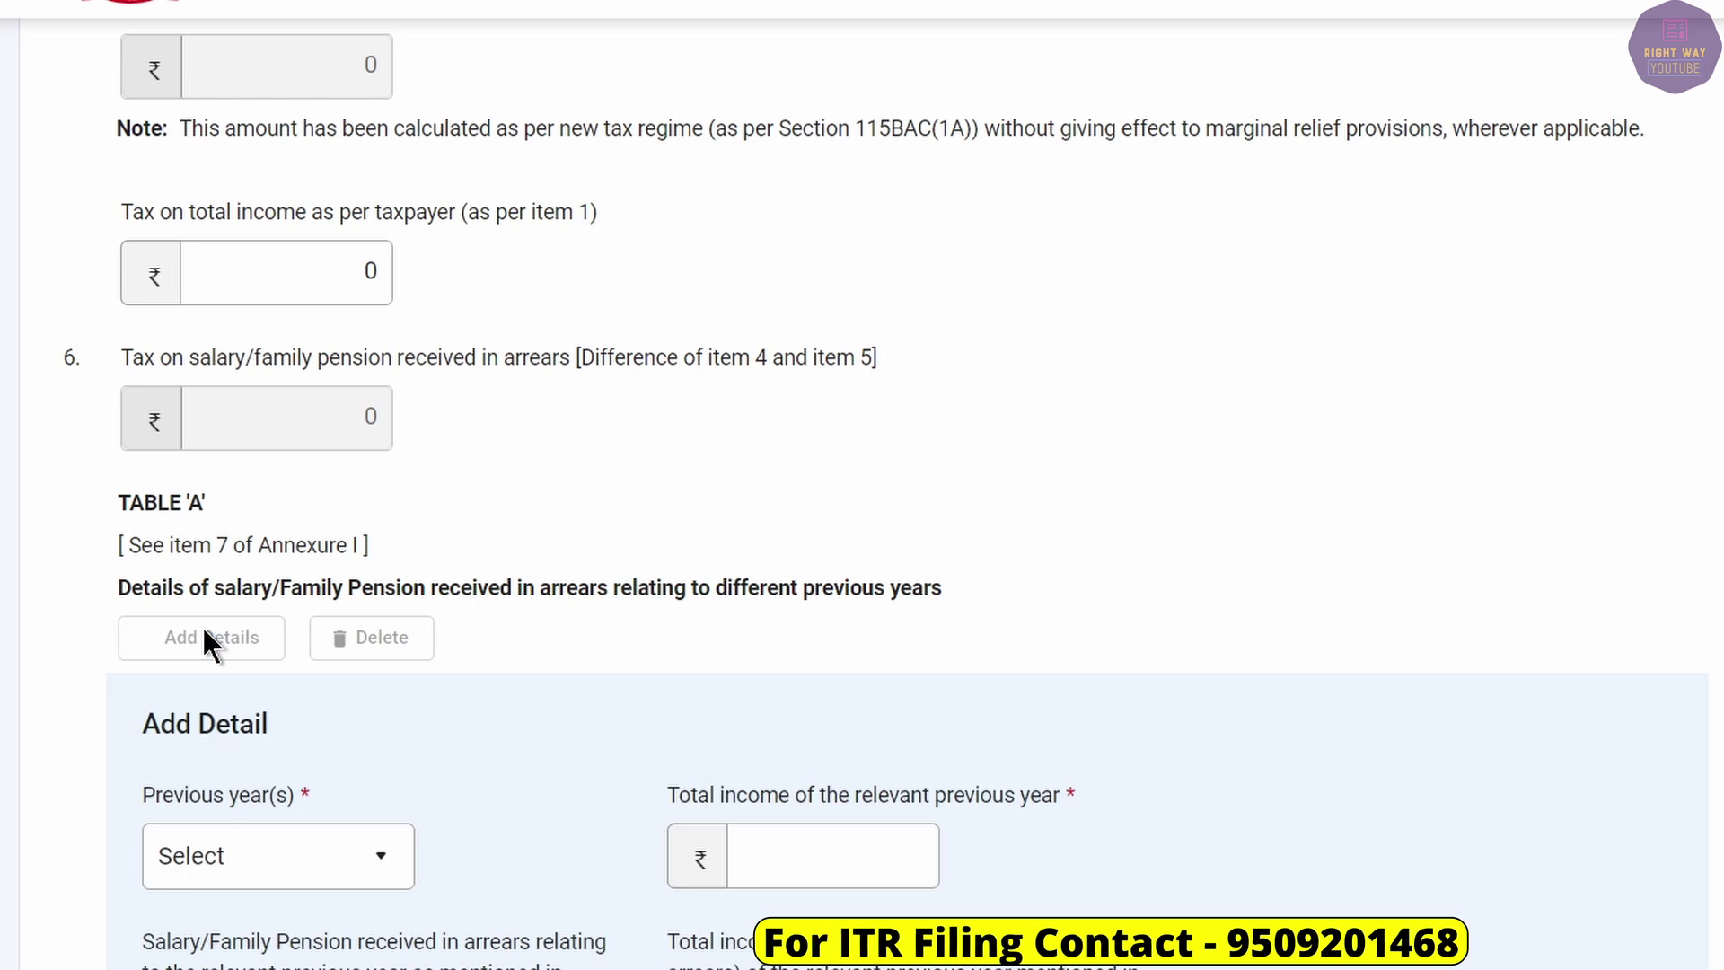
Select 2020-21 as the previous year in the Table 'A' detail form.
scroll(214, 632, "down", 3)
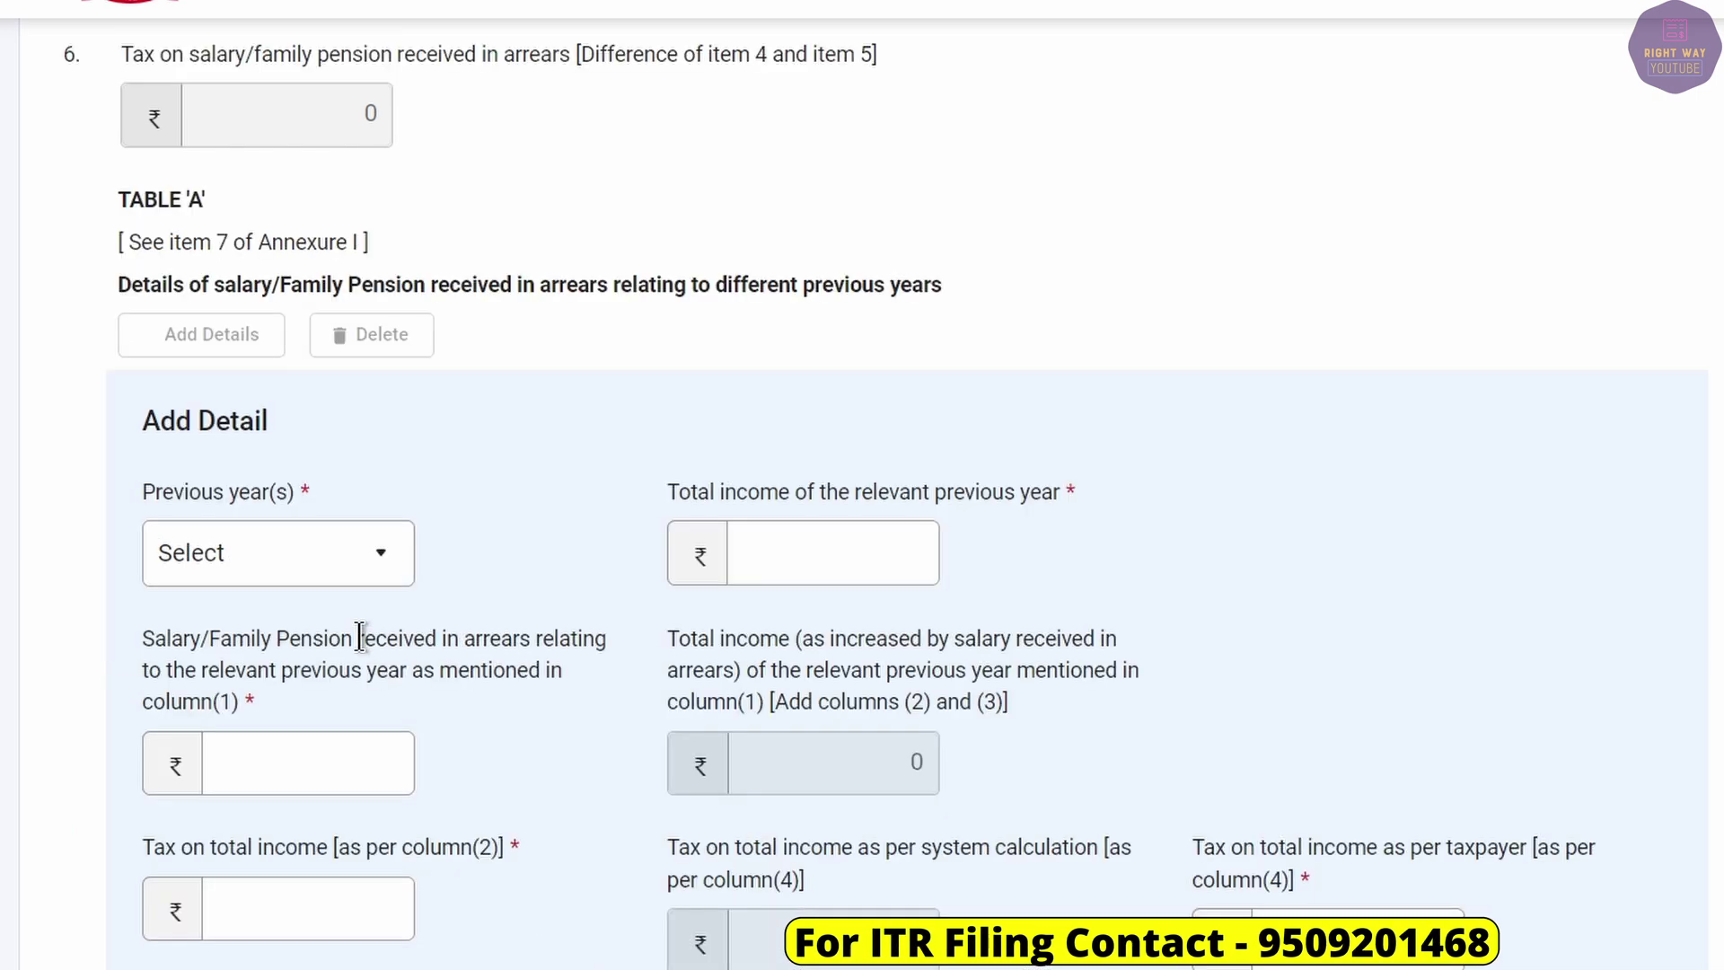
left_click(315, 572)
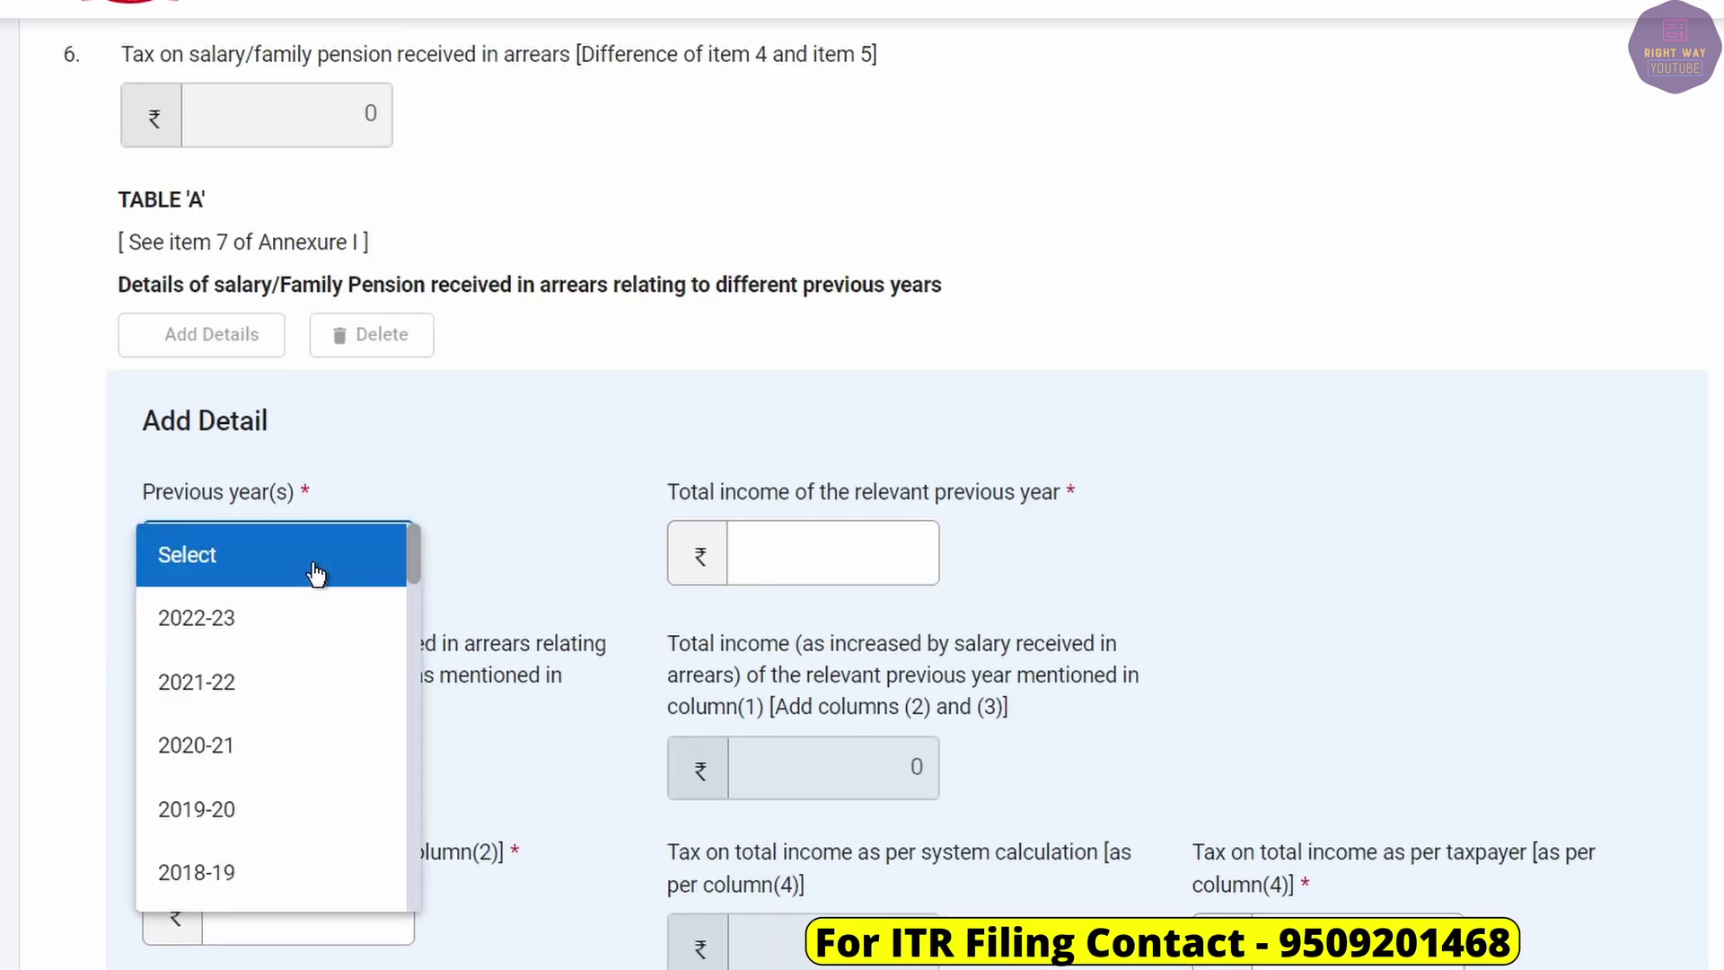
left_click(384, 492)
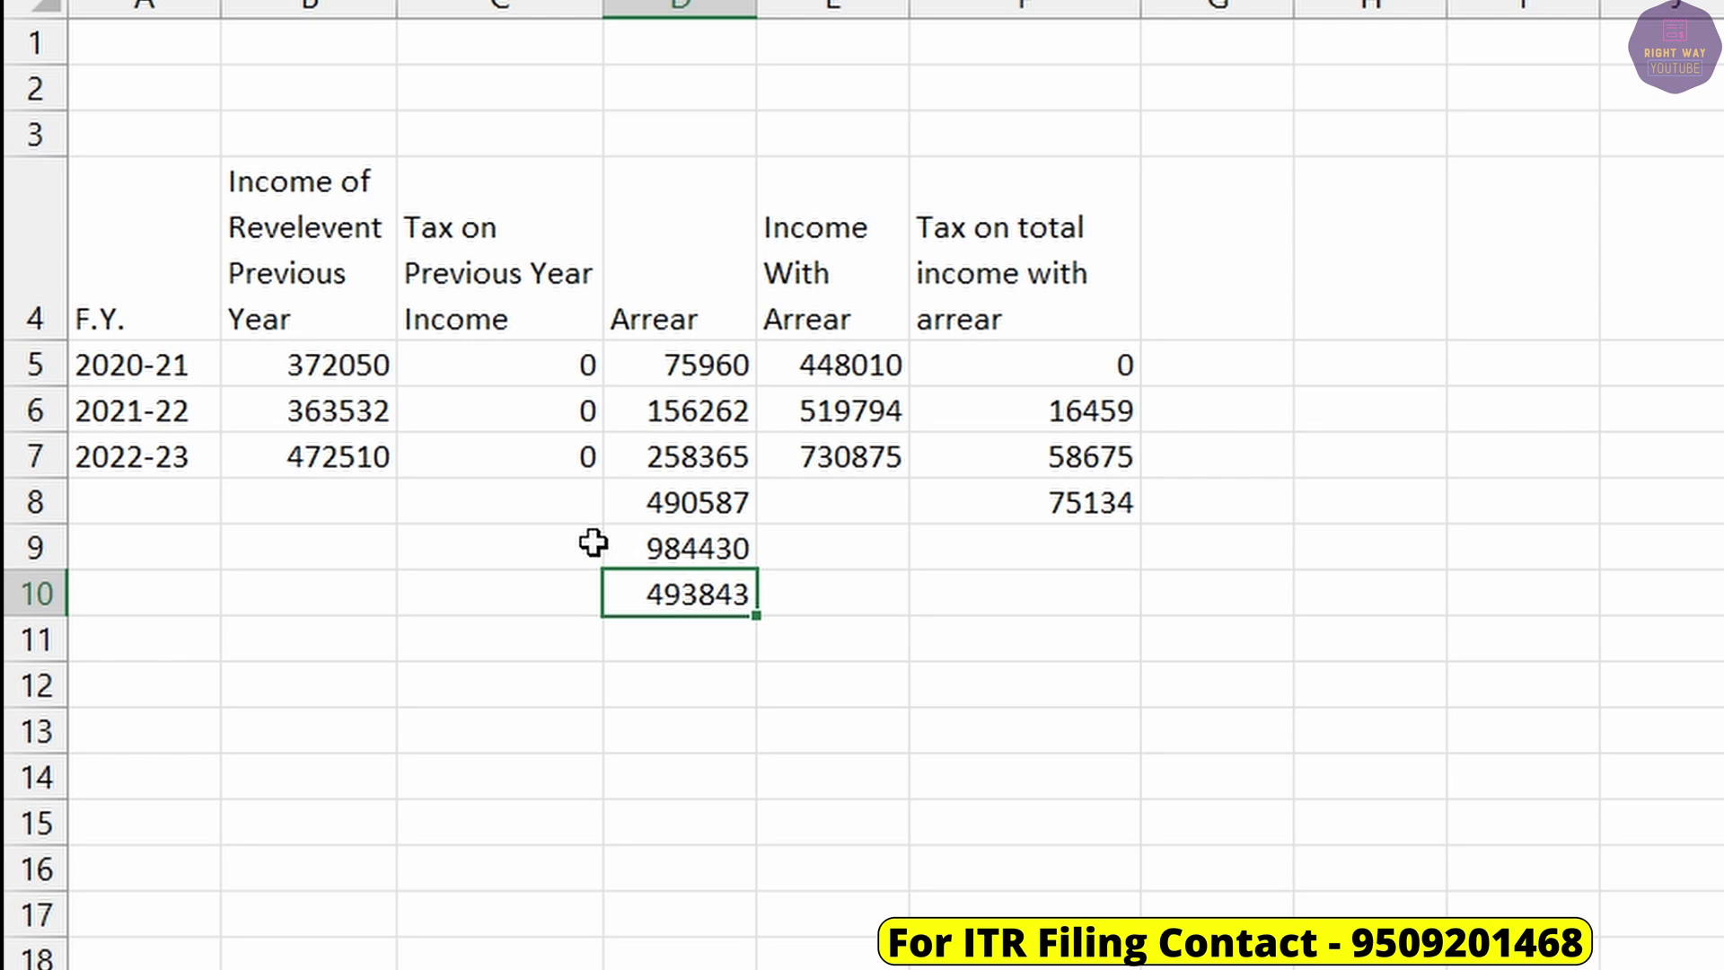
left_click(135, 362)
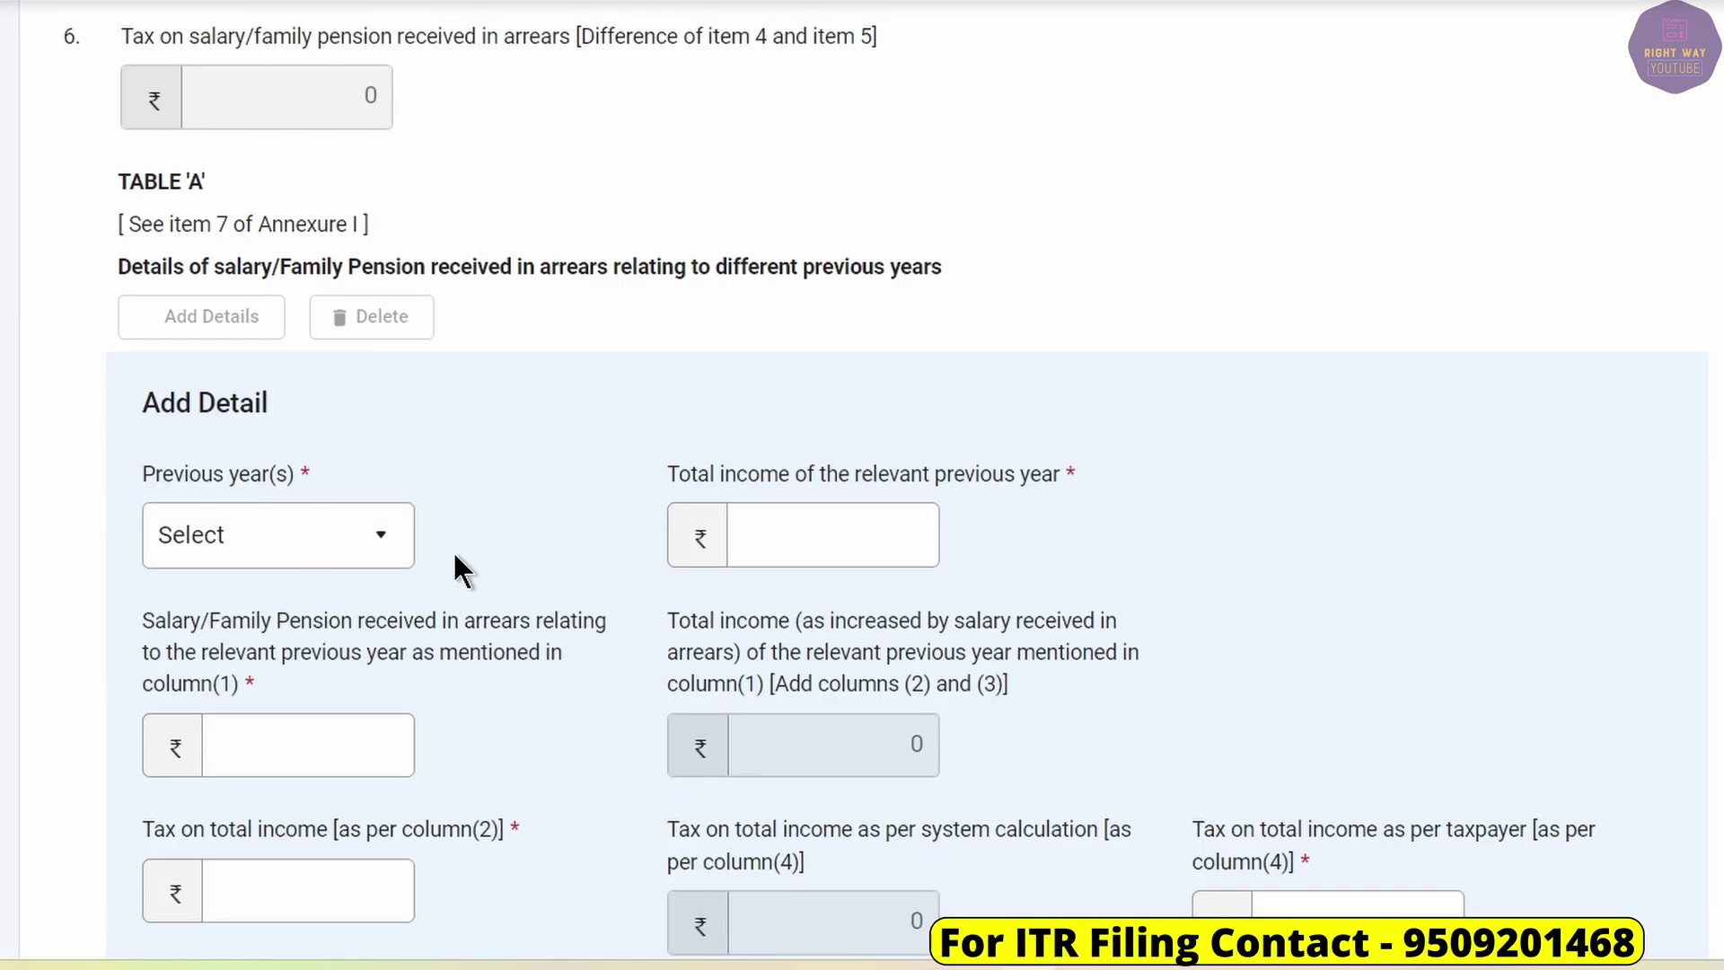
left_click(279, 535)
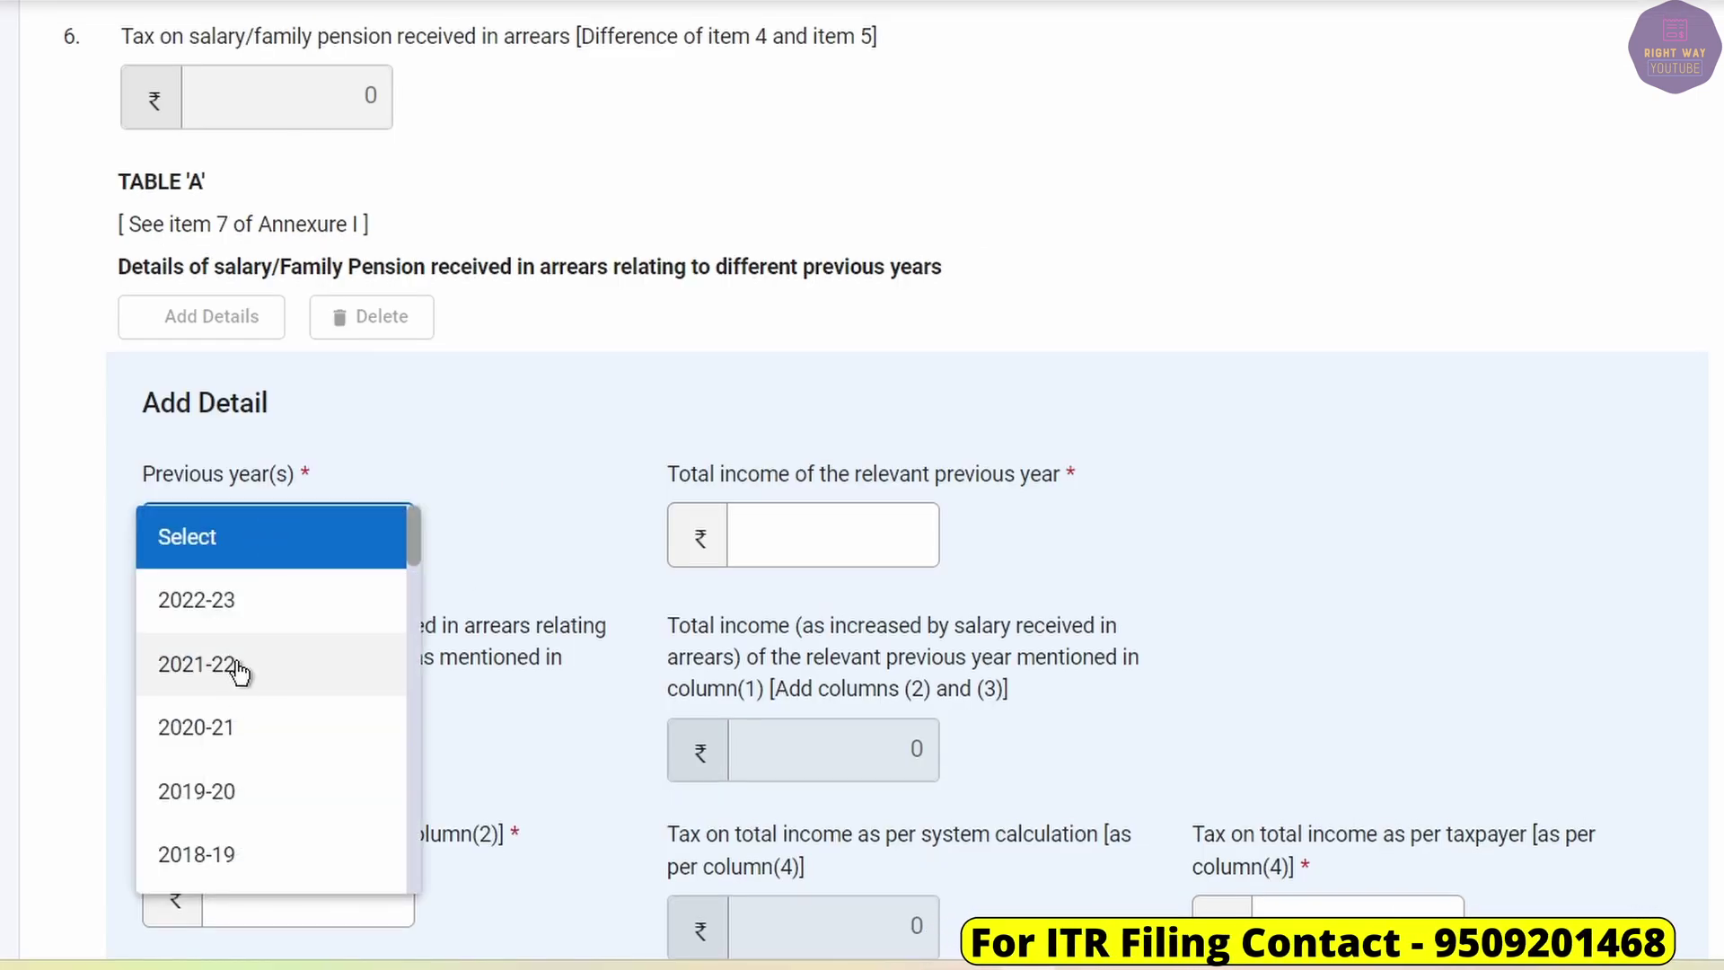
left_click(235, 738)
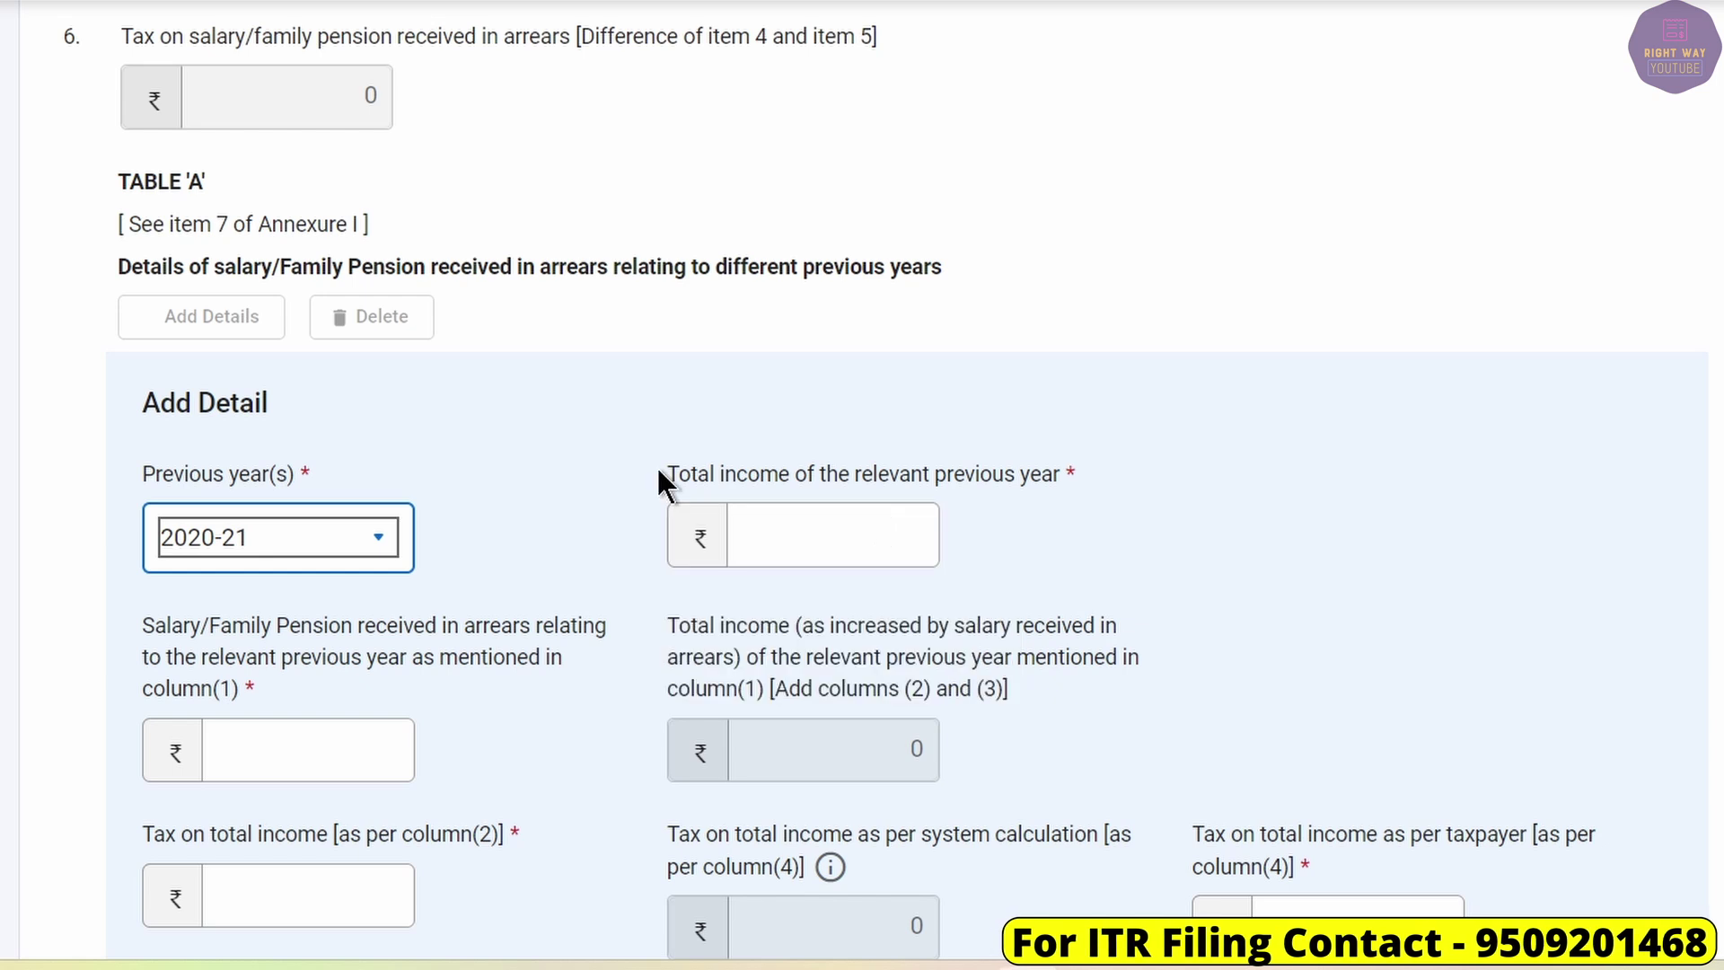
left_click_drag(665, 474, 1085, 489)
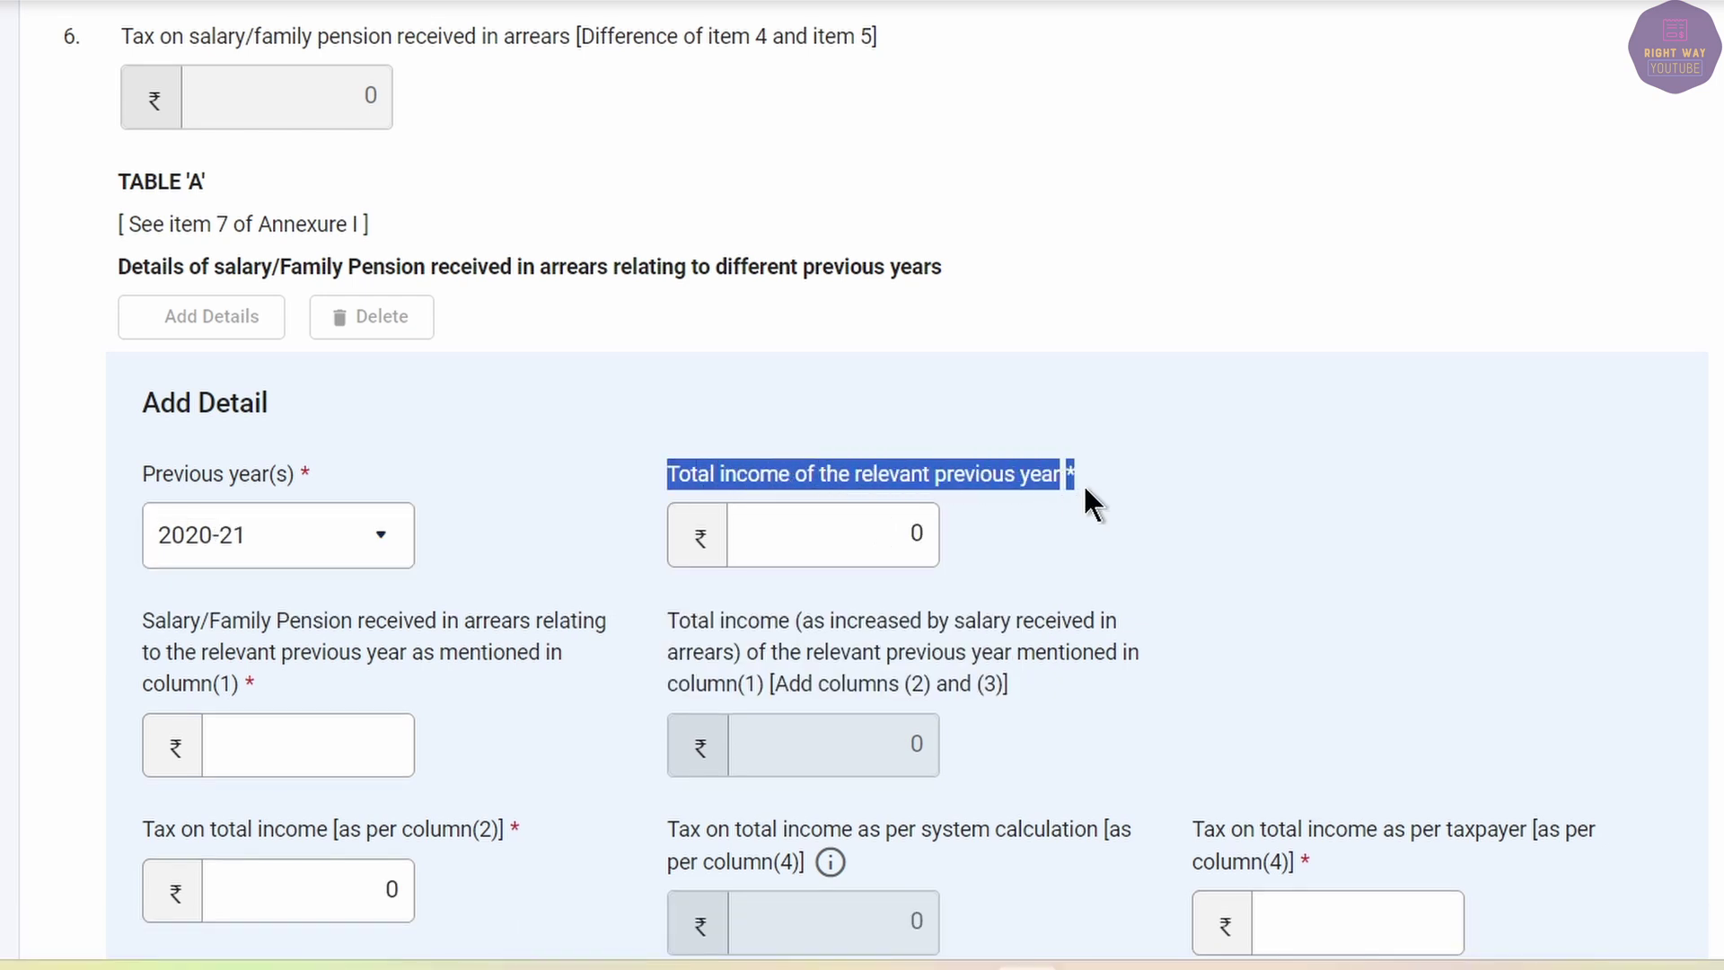
left_click(1125, 490)
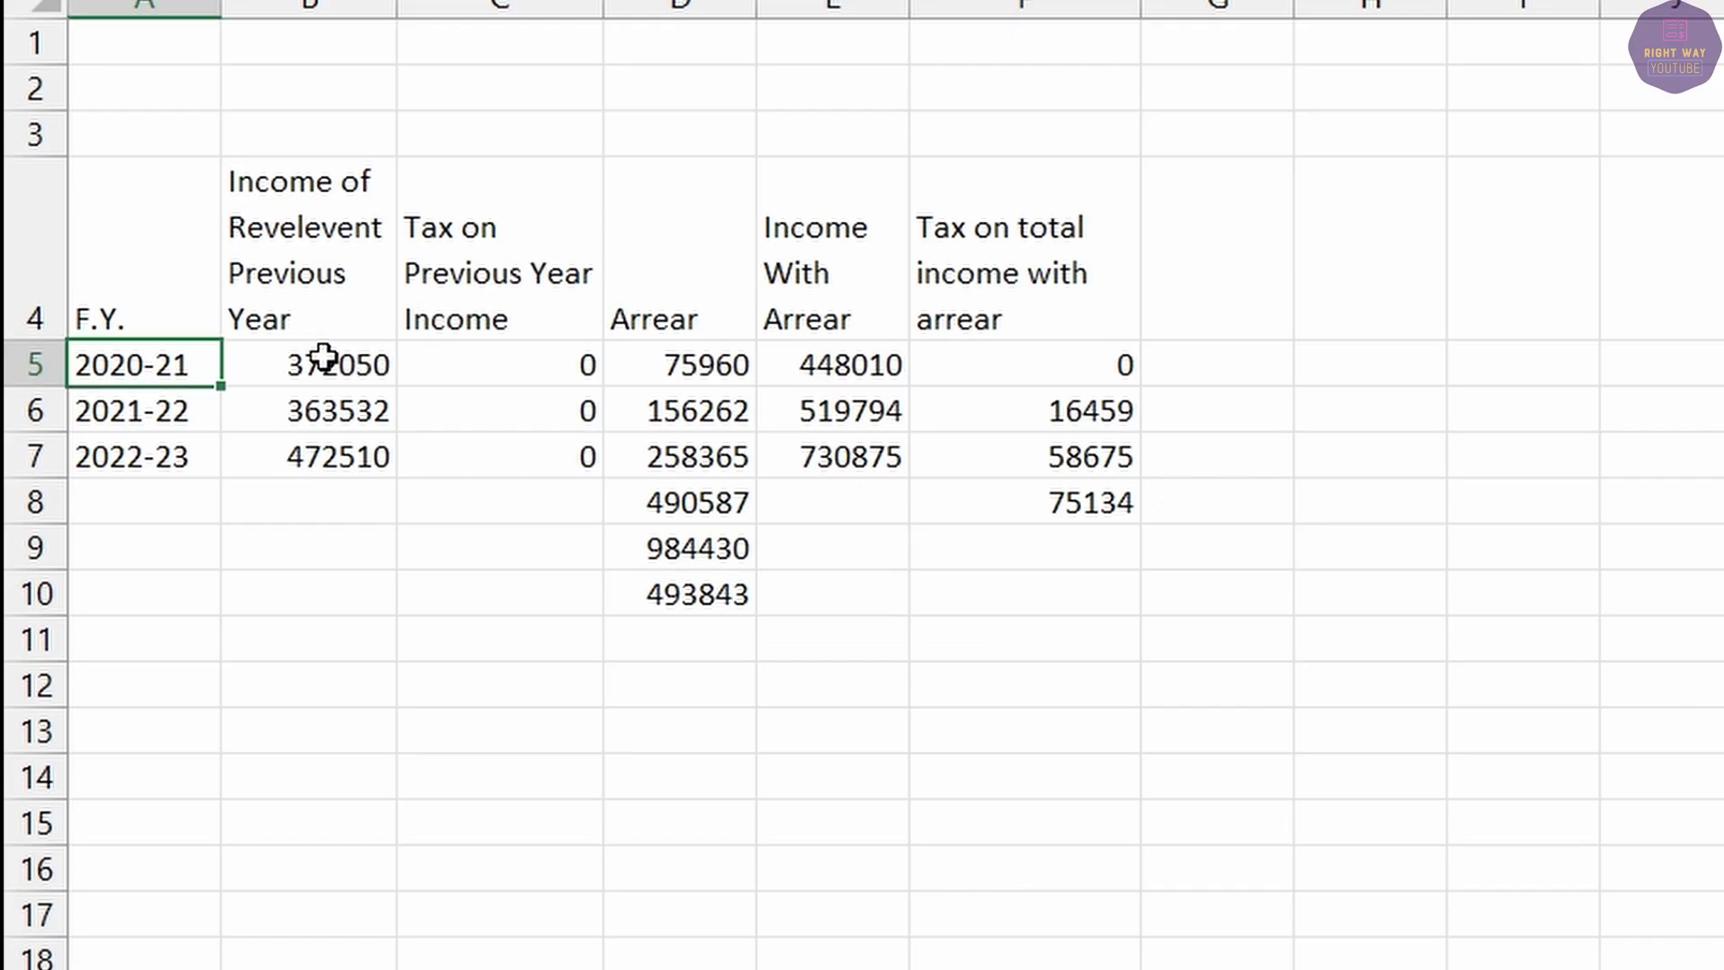
Enter 3,72,050 as total income and 75,960 as salary arrears for 2020-21.
left_click(326, 358)
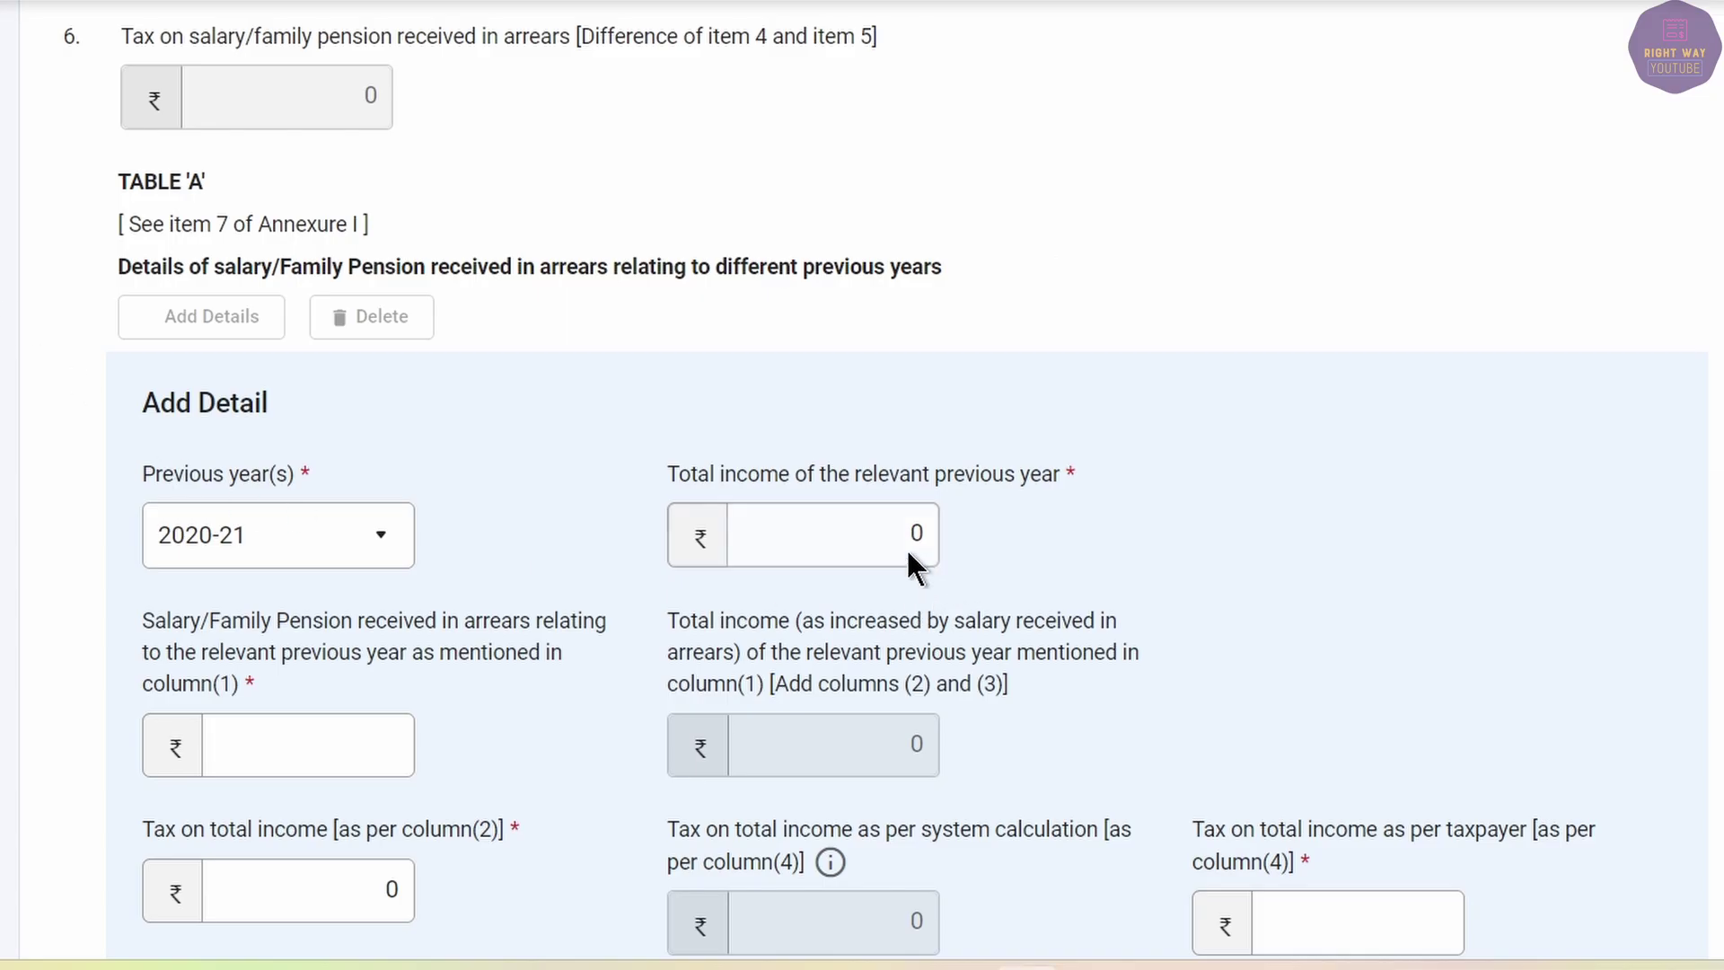
left_click(909, 553)
type("3,7")
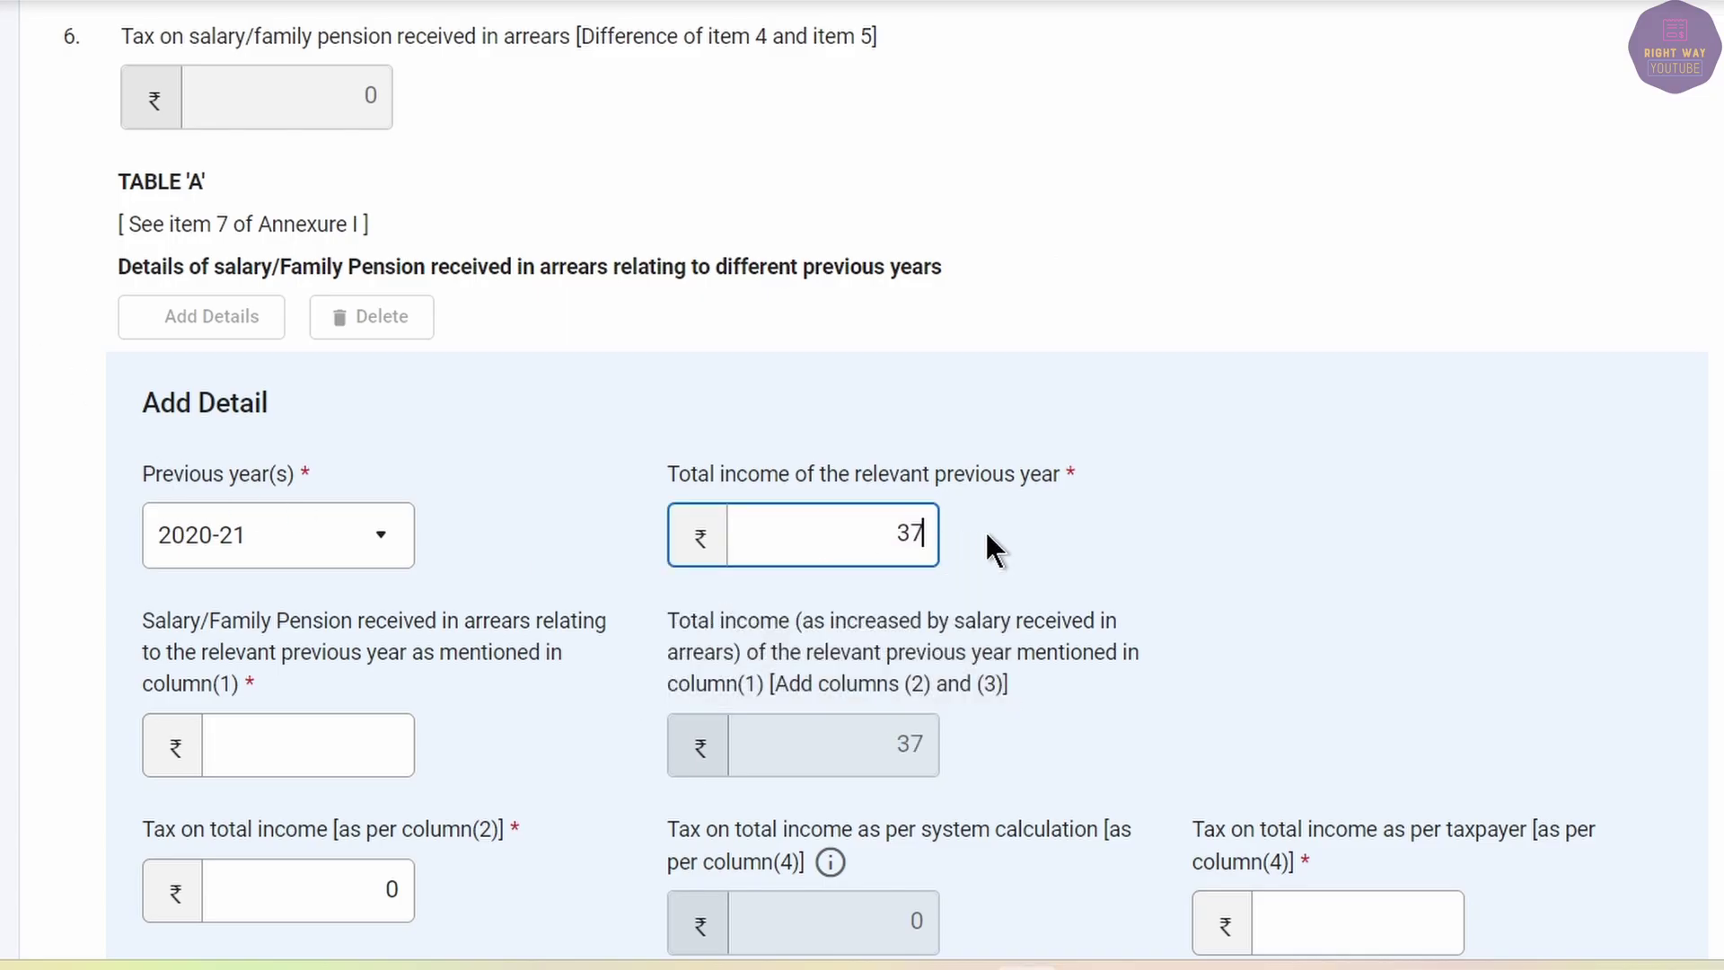
type("2,050")
key("Tab")
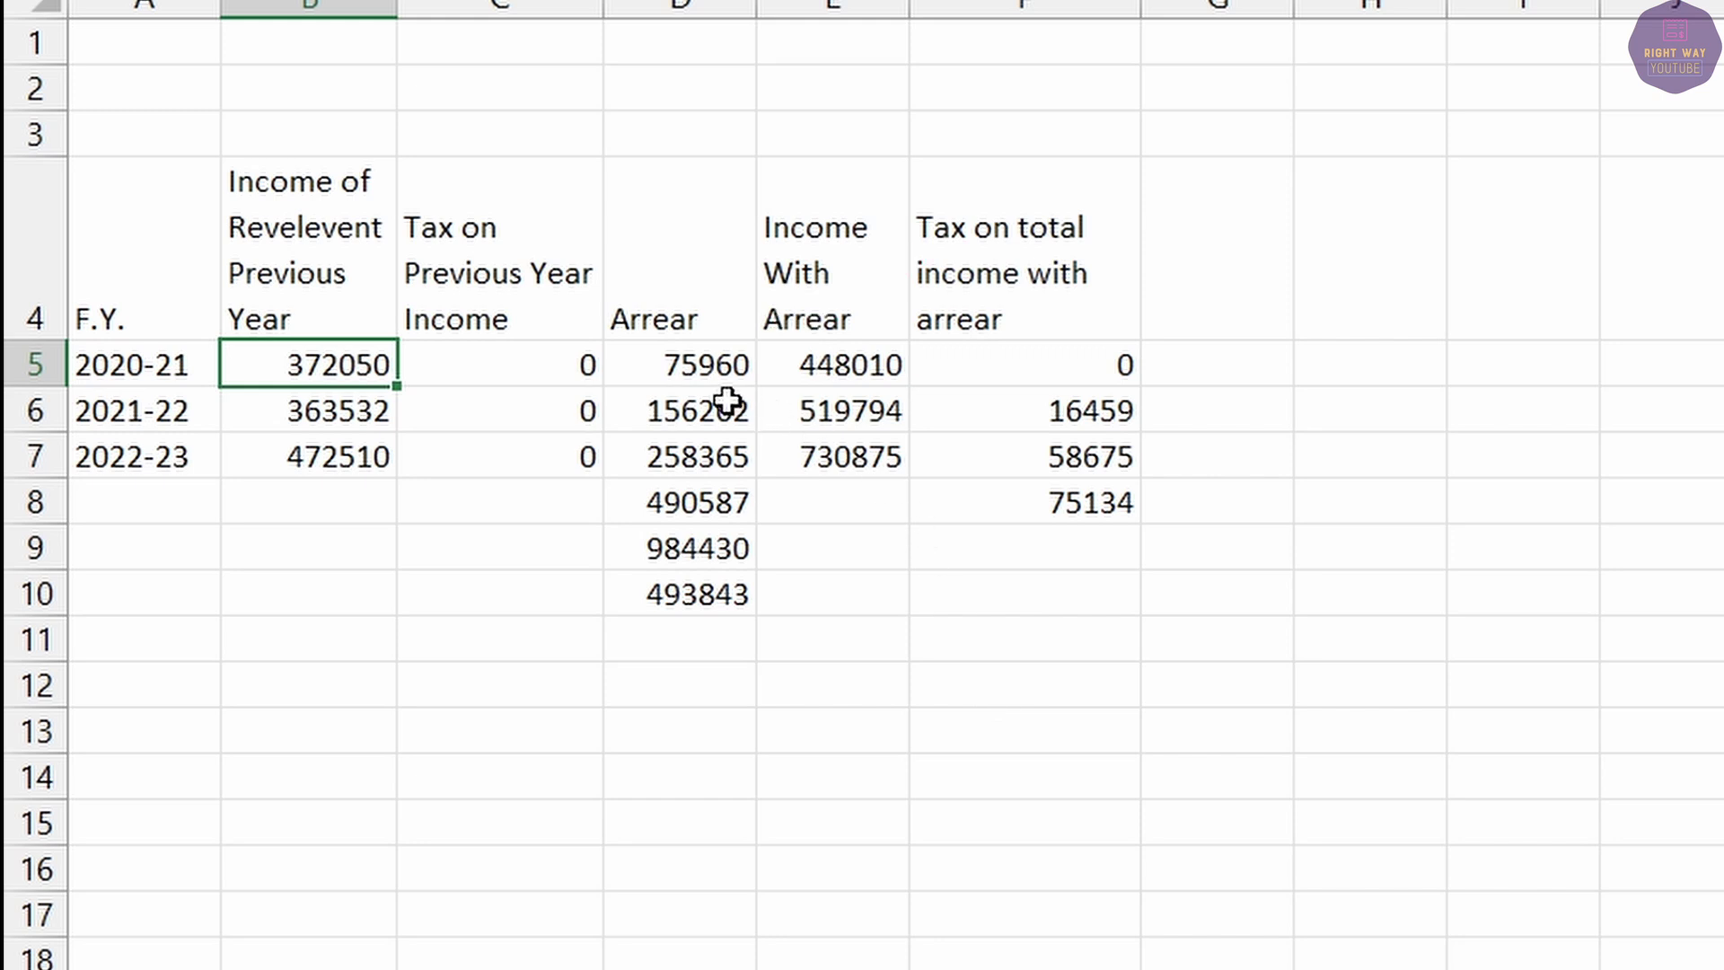
left_click(685, 369)
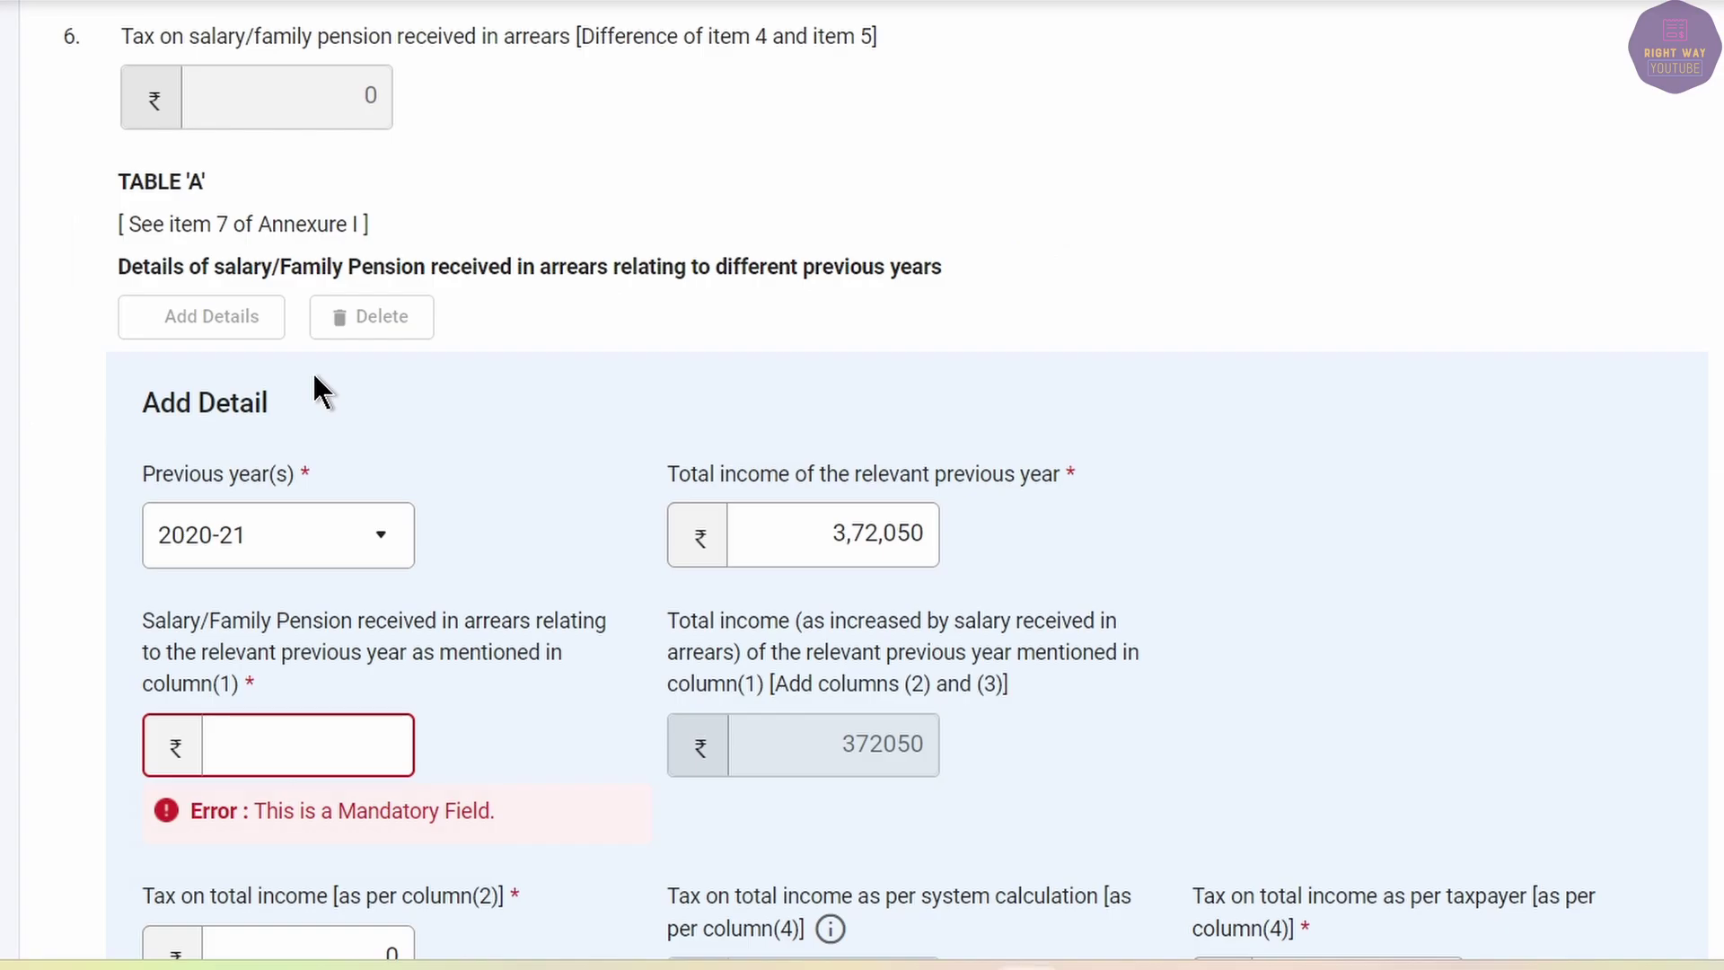
type("75960")
key("Tab")
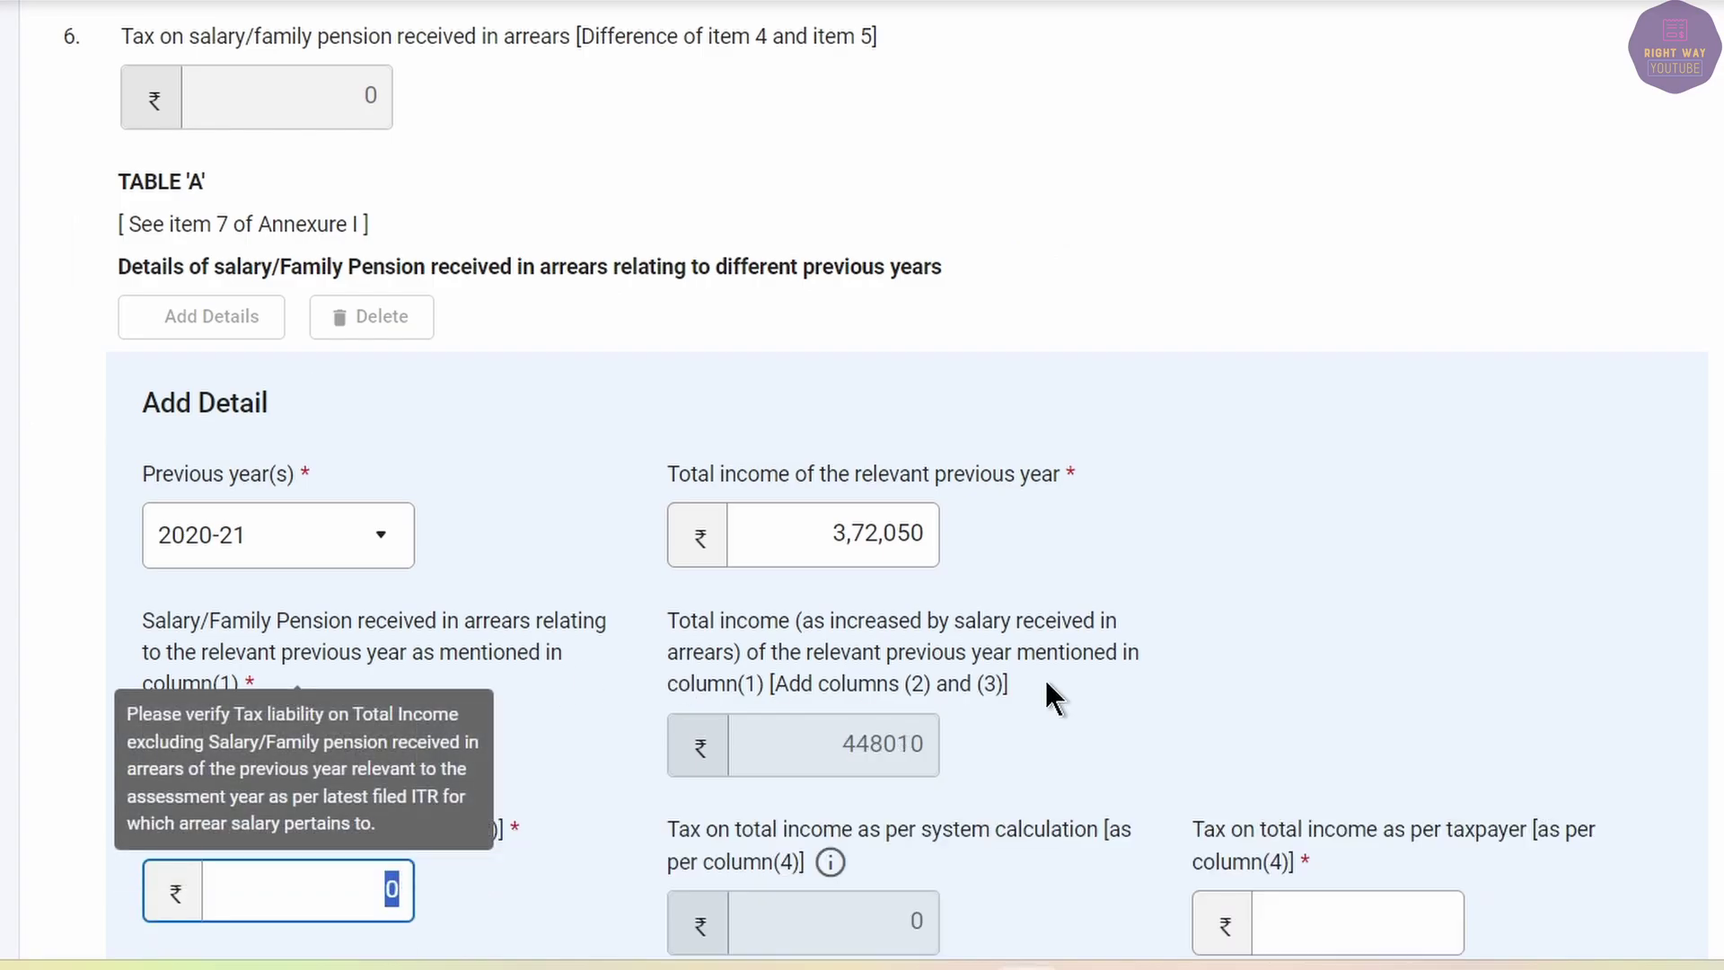
key("BackSpace")
Set both tax-on-total-income fields to 0 and add the 2020-21 row to Table 'A'.
scroll(519, 830, "down", 2)
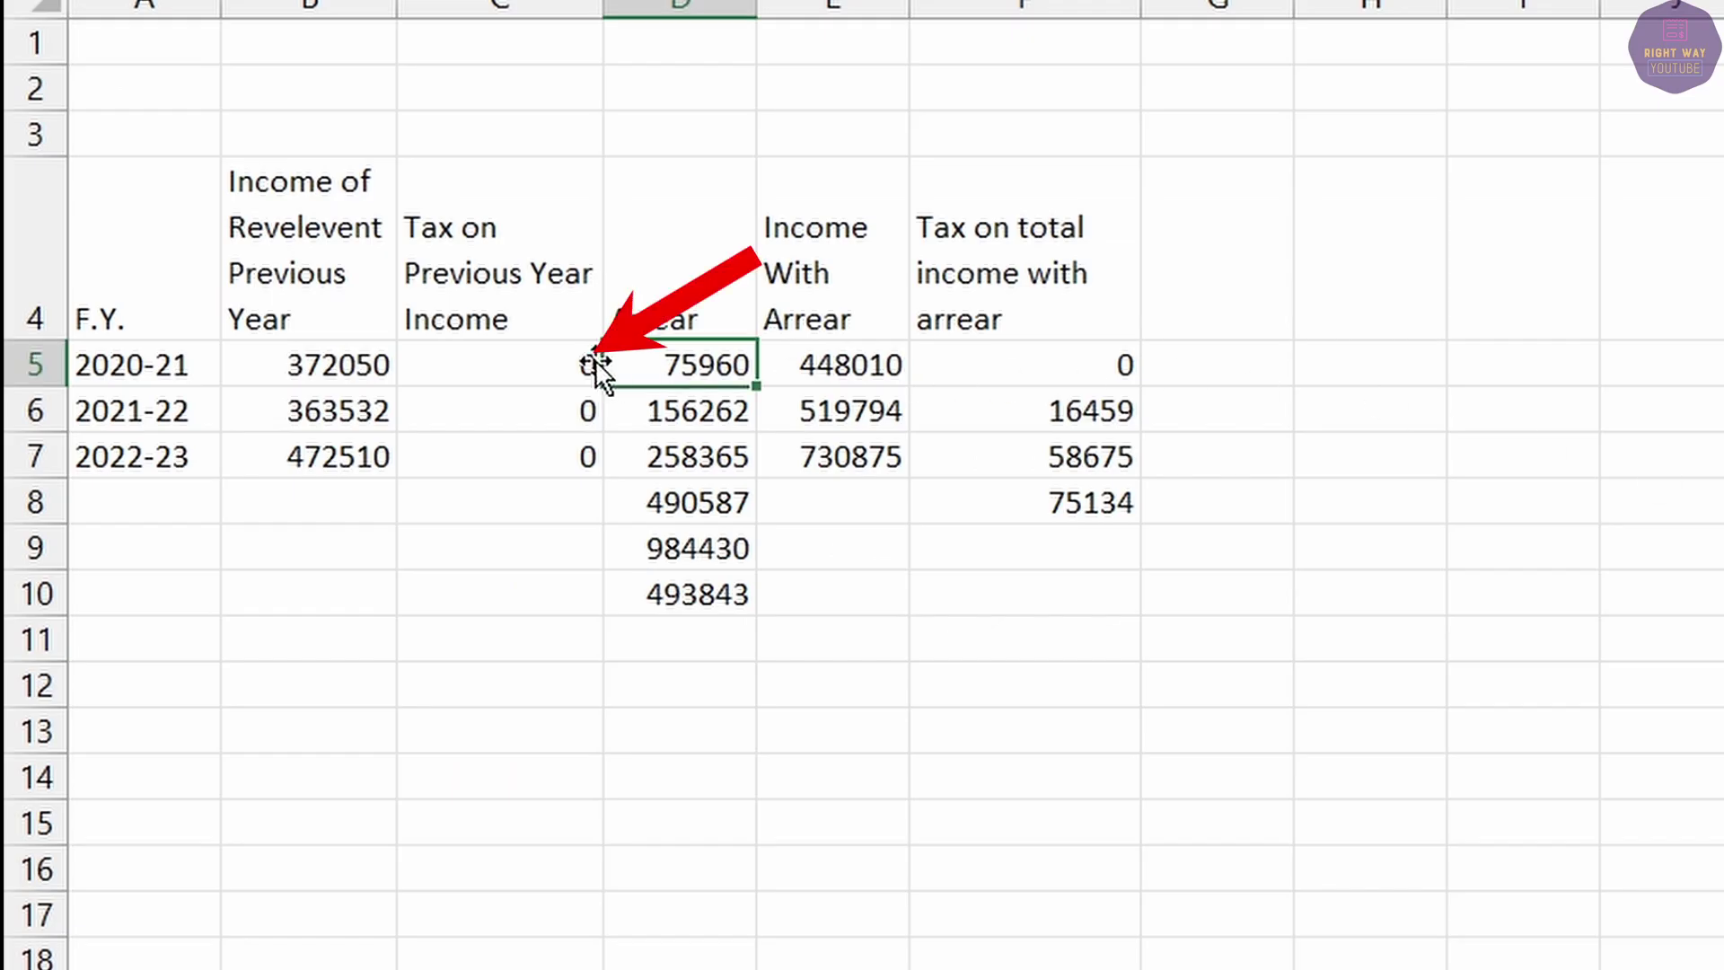
left_click(573, 370)
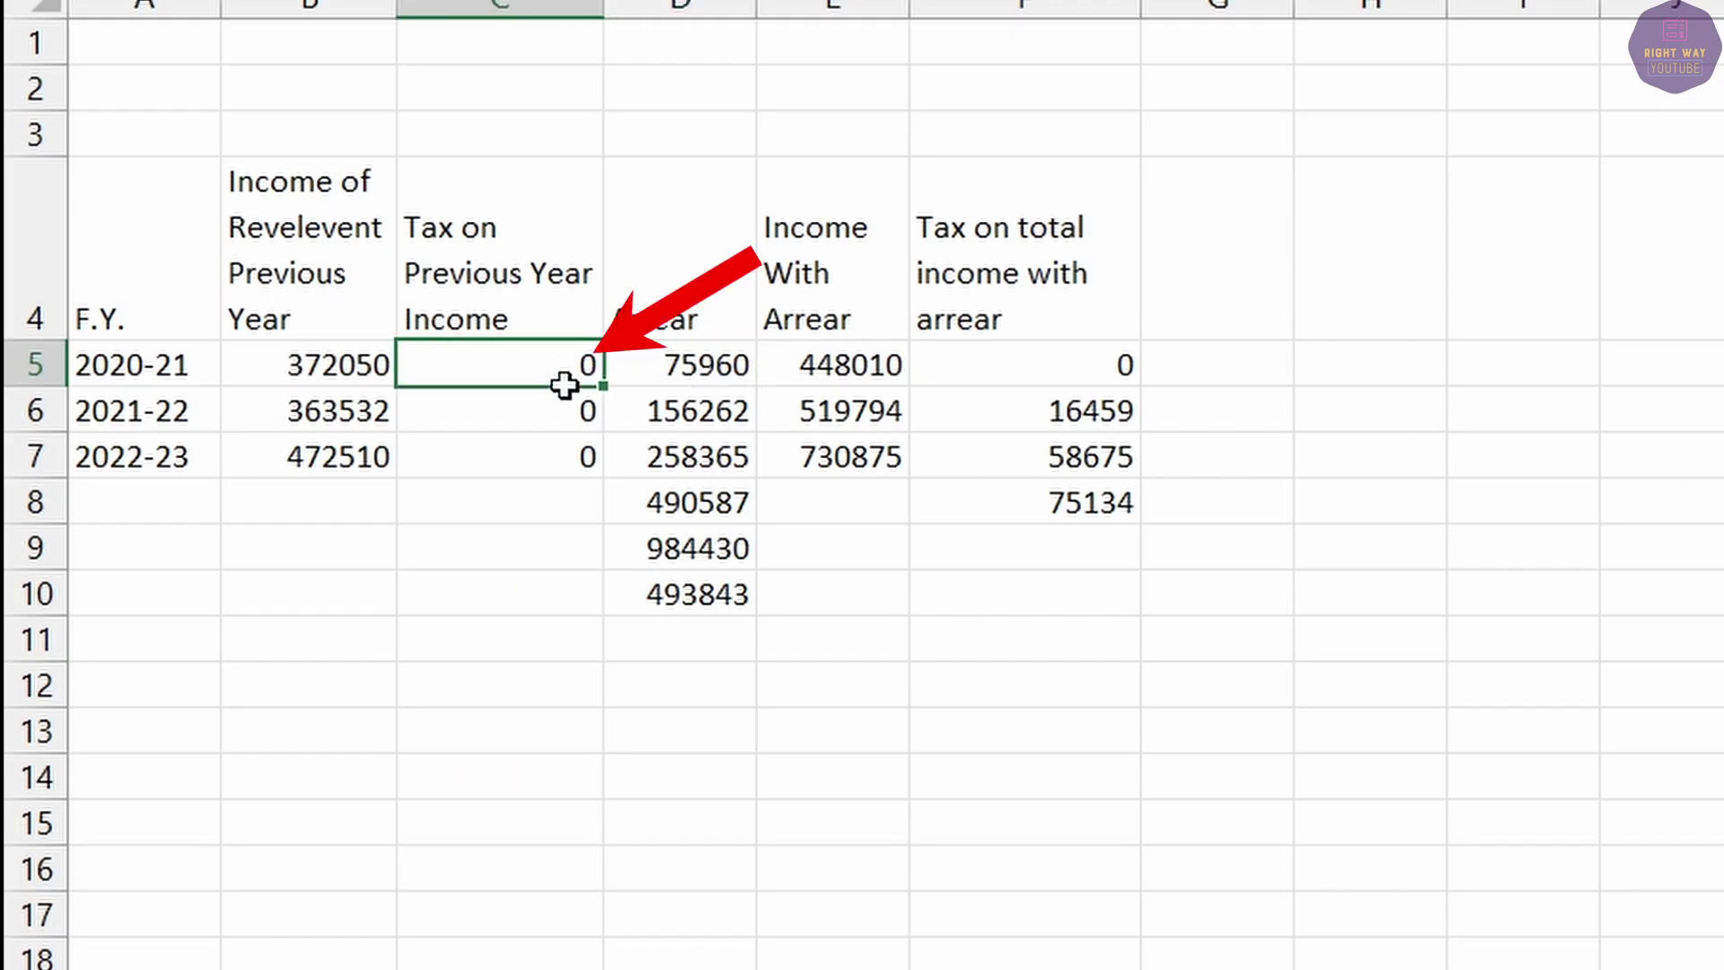
left_click_drag(599, 386, 575, 462)
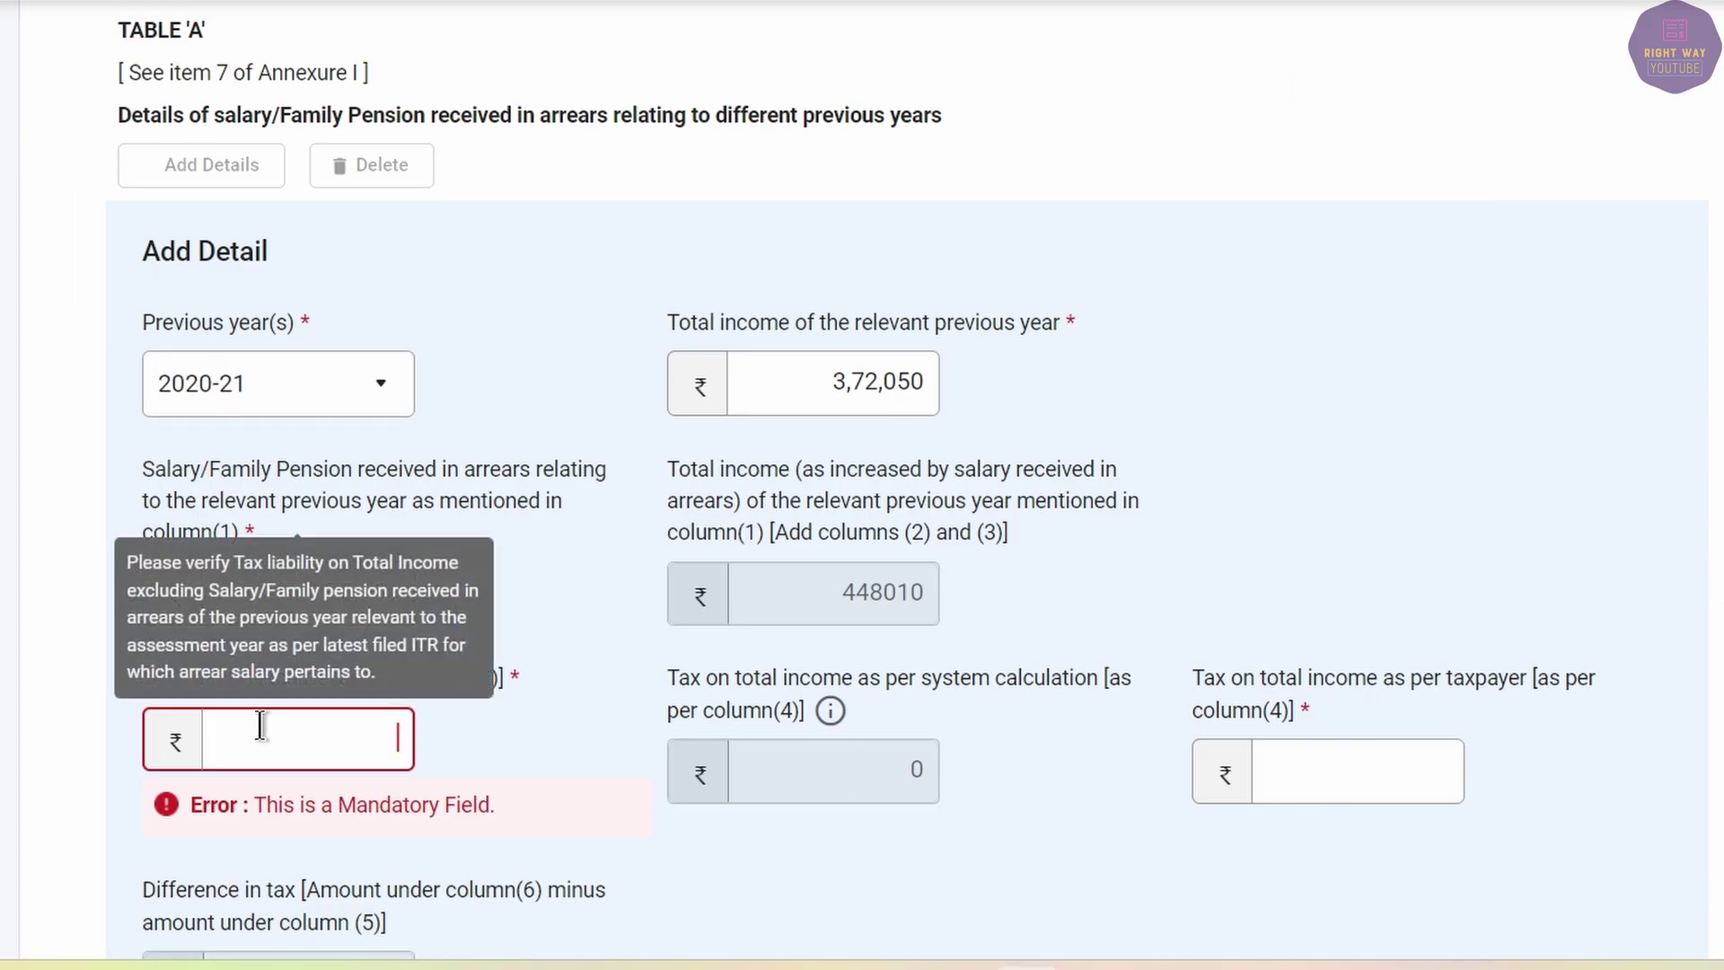
left_click(240, 721)
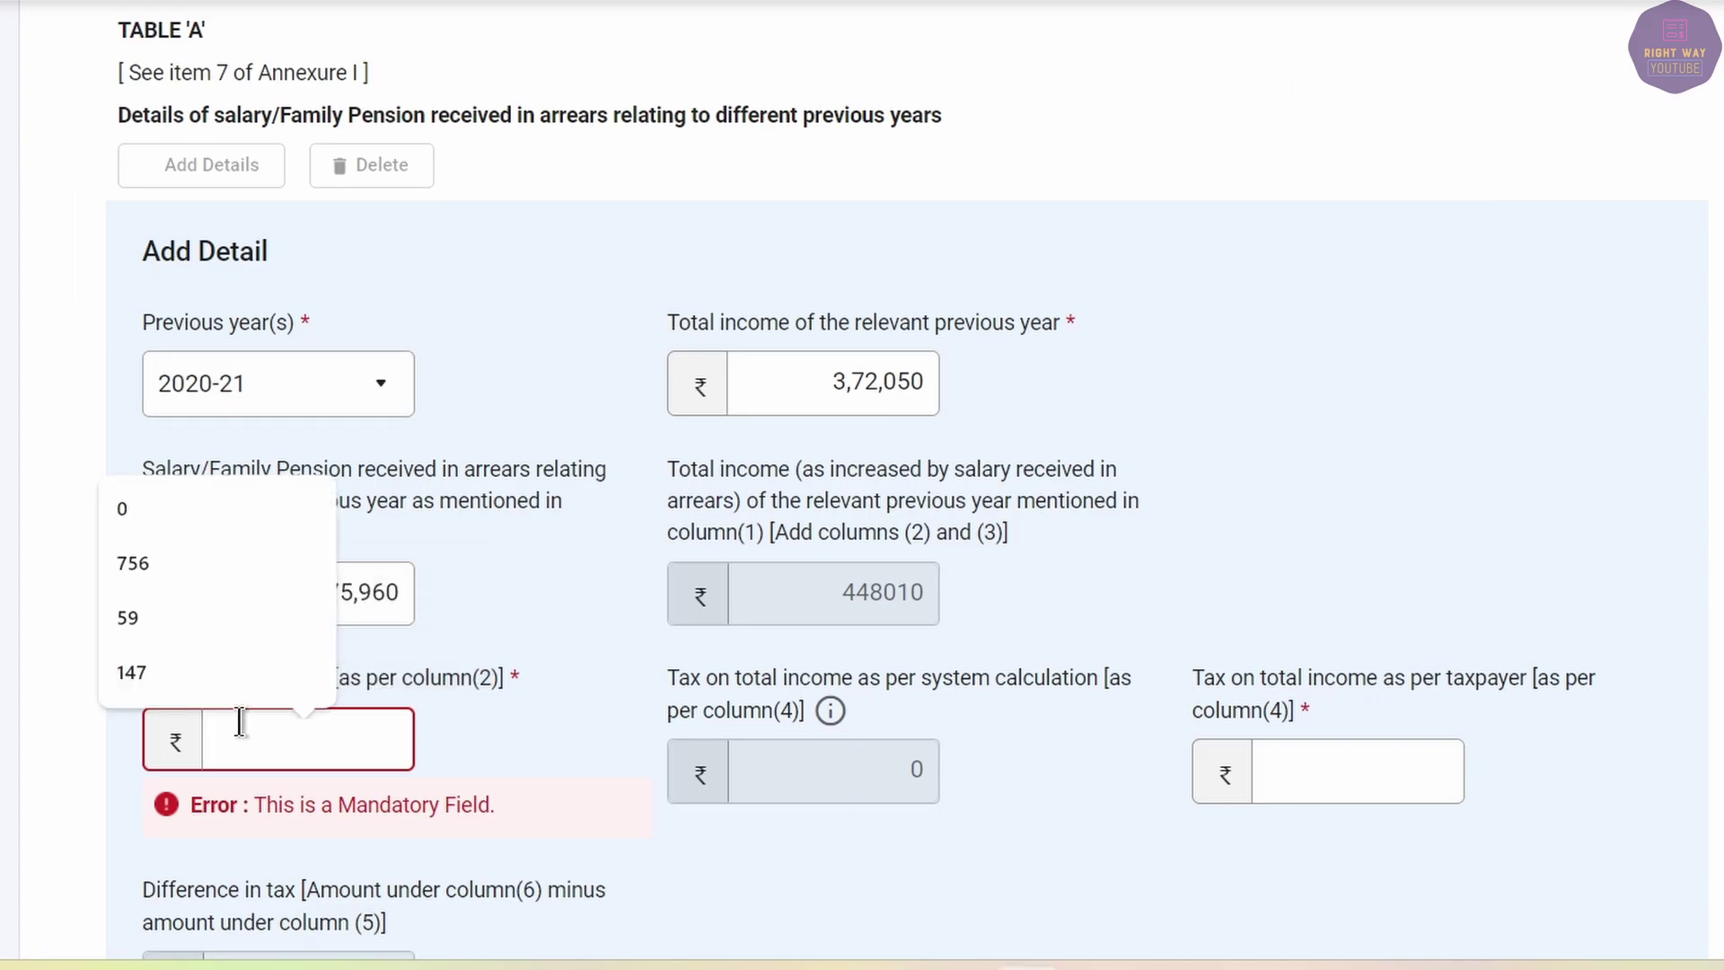
type("0")
key("Tab")
key("Tab")
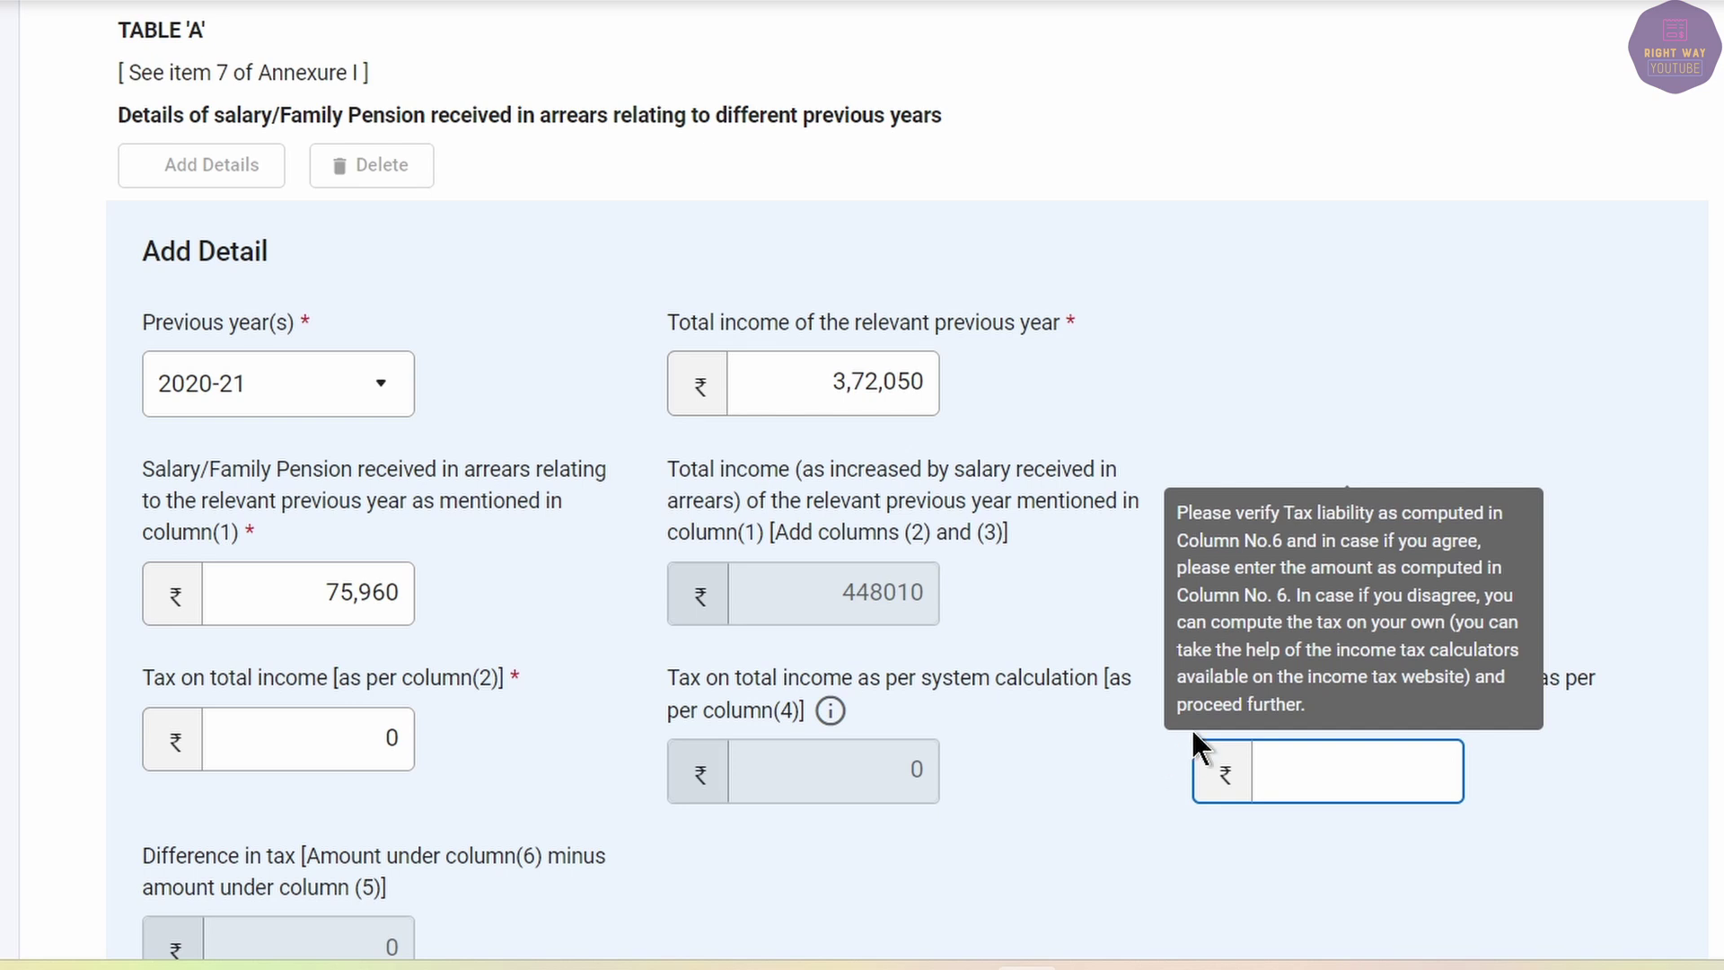
left_click(1609, 768)
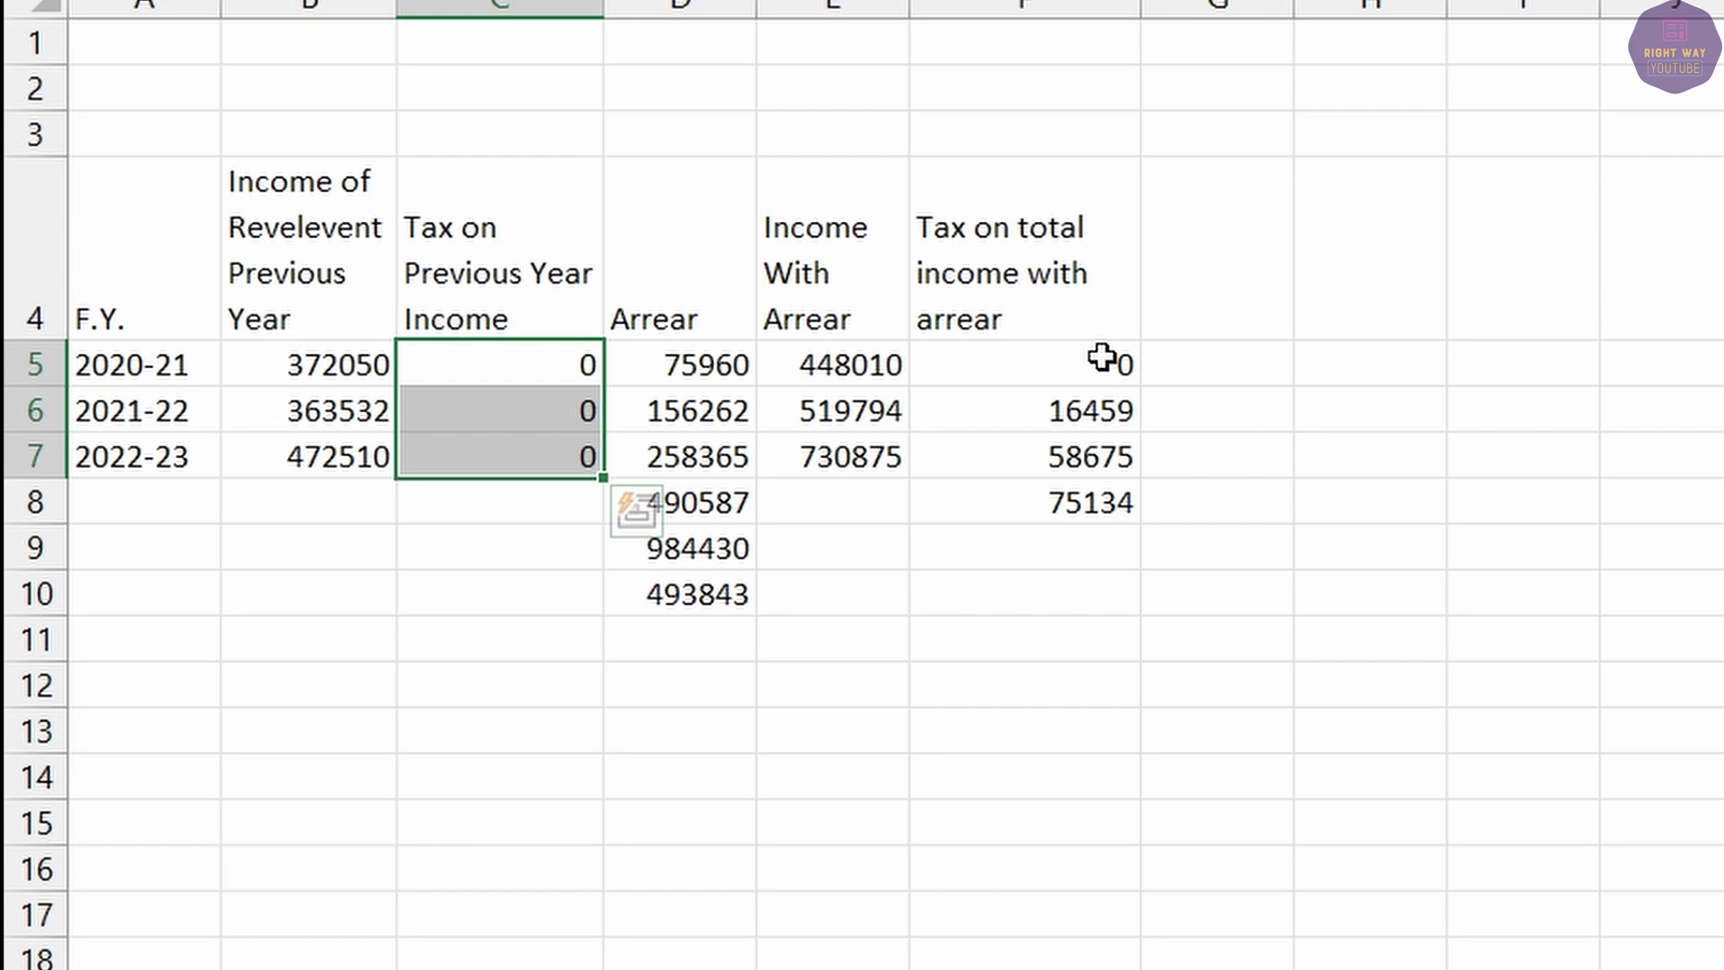
left_click(1097, 349)
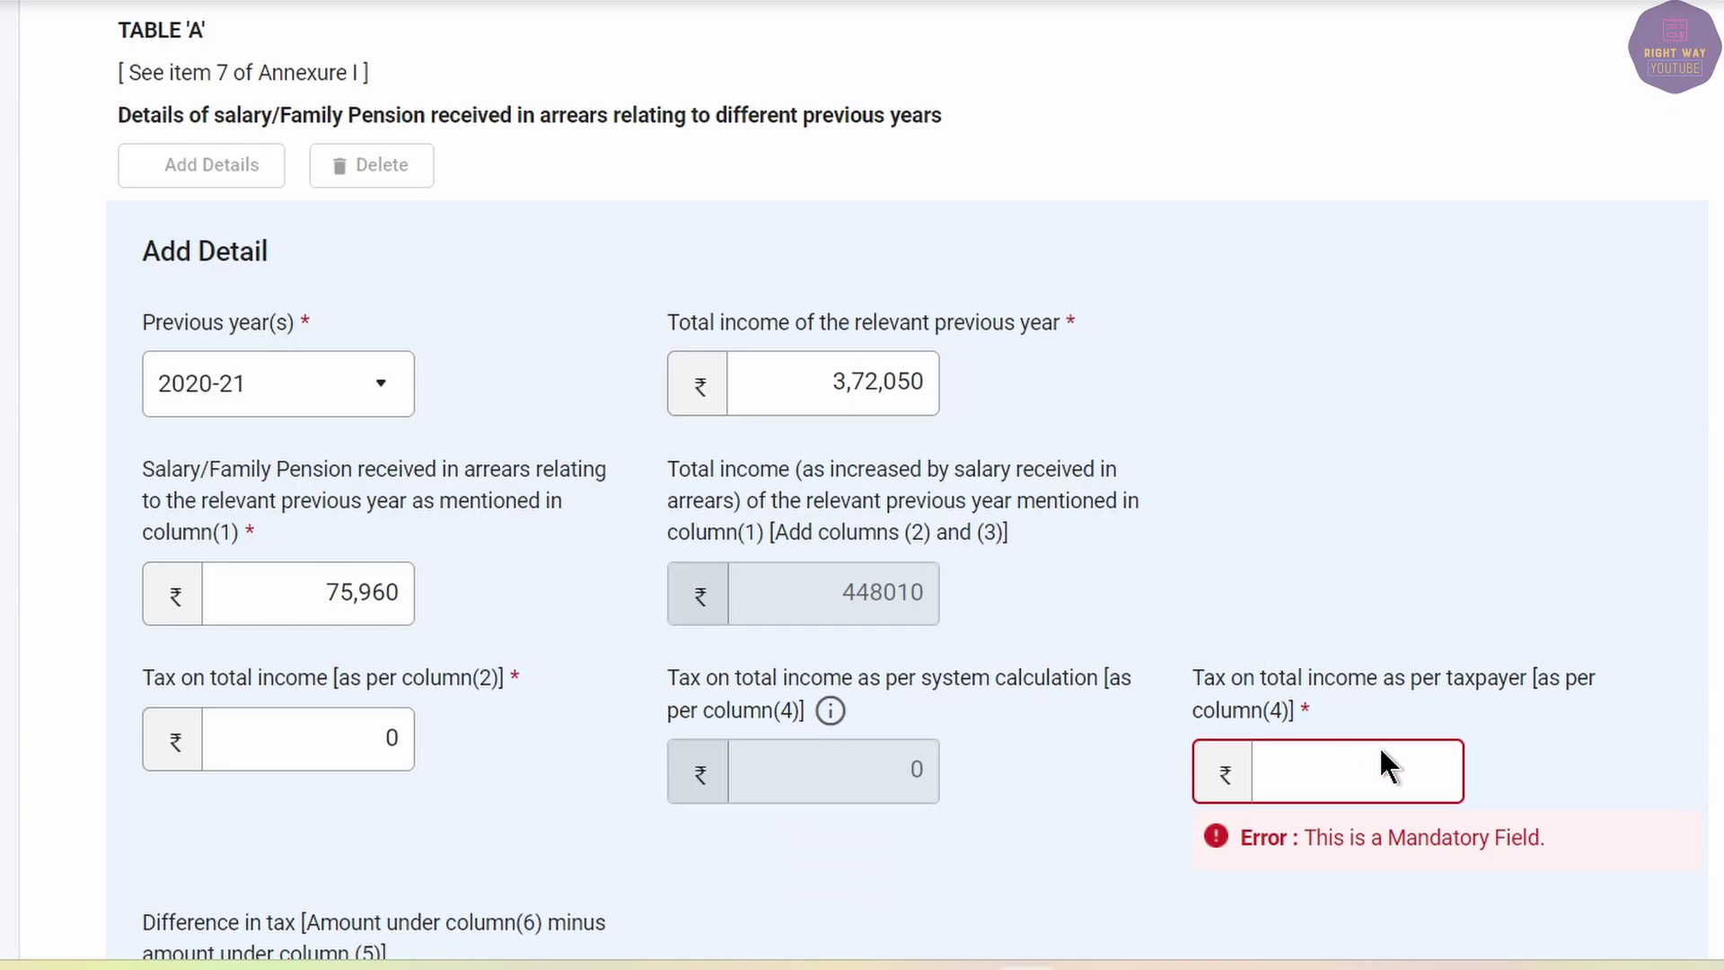
type("0")
scroll(1373, 763, "down", 5)
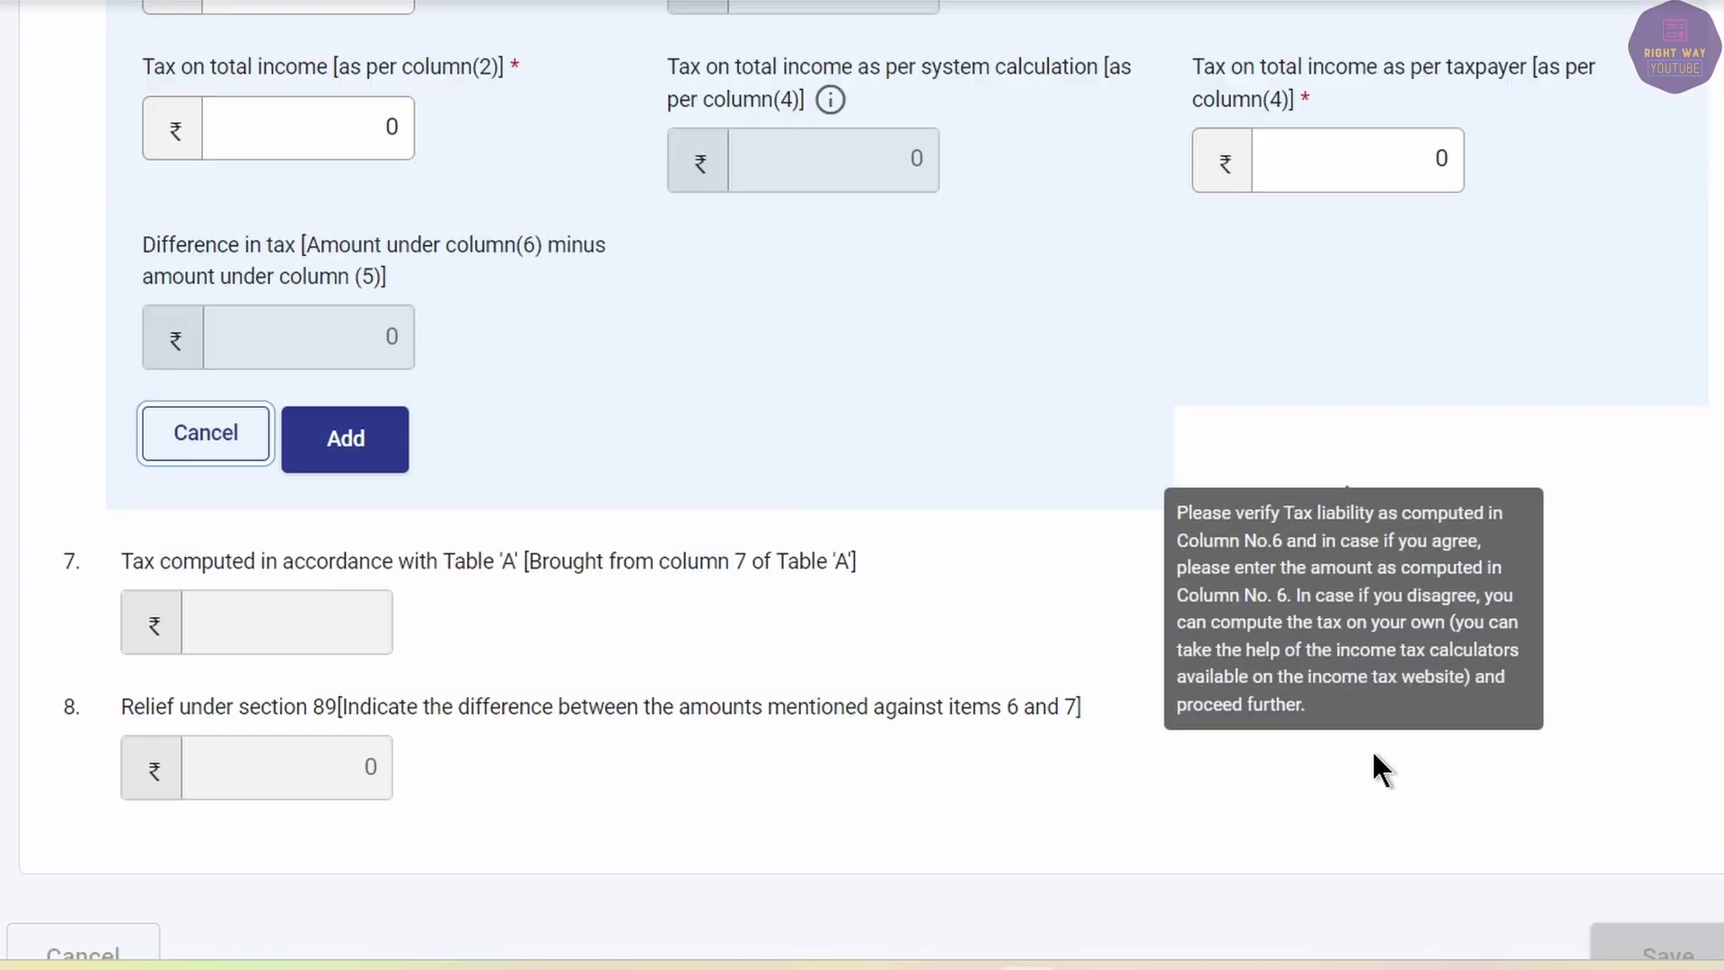
left_click(347, 438)
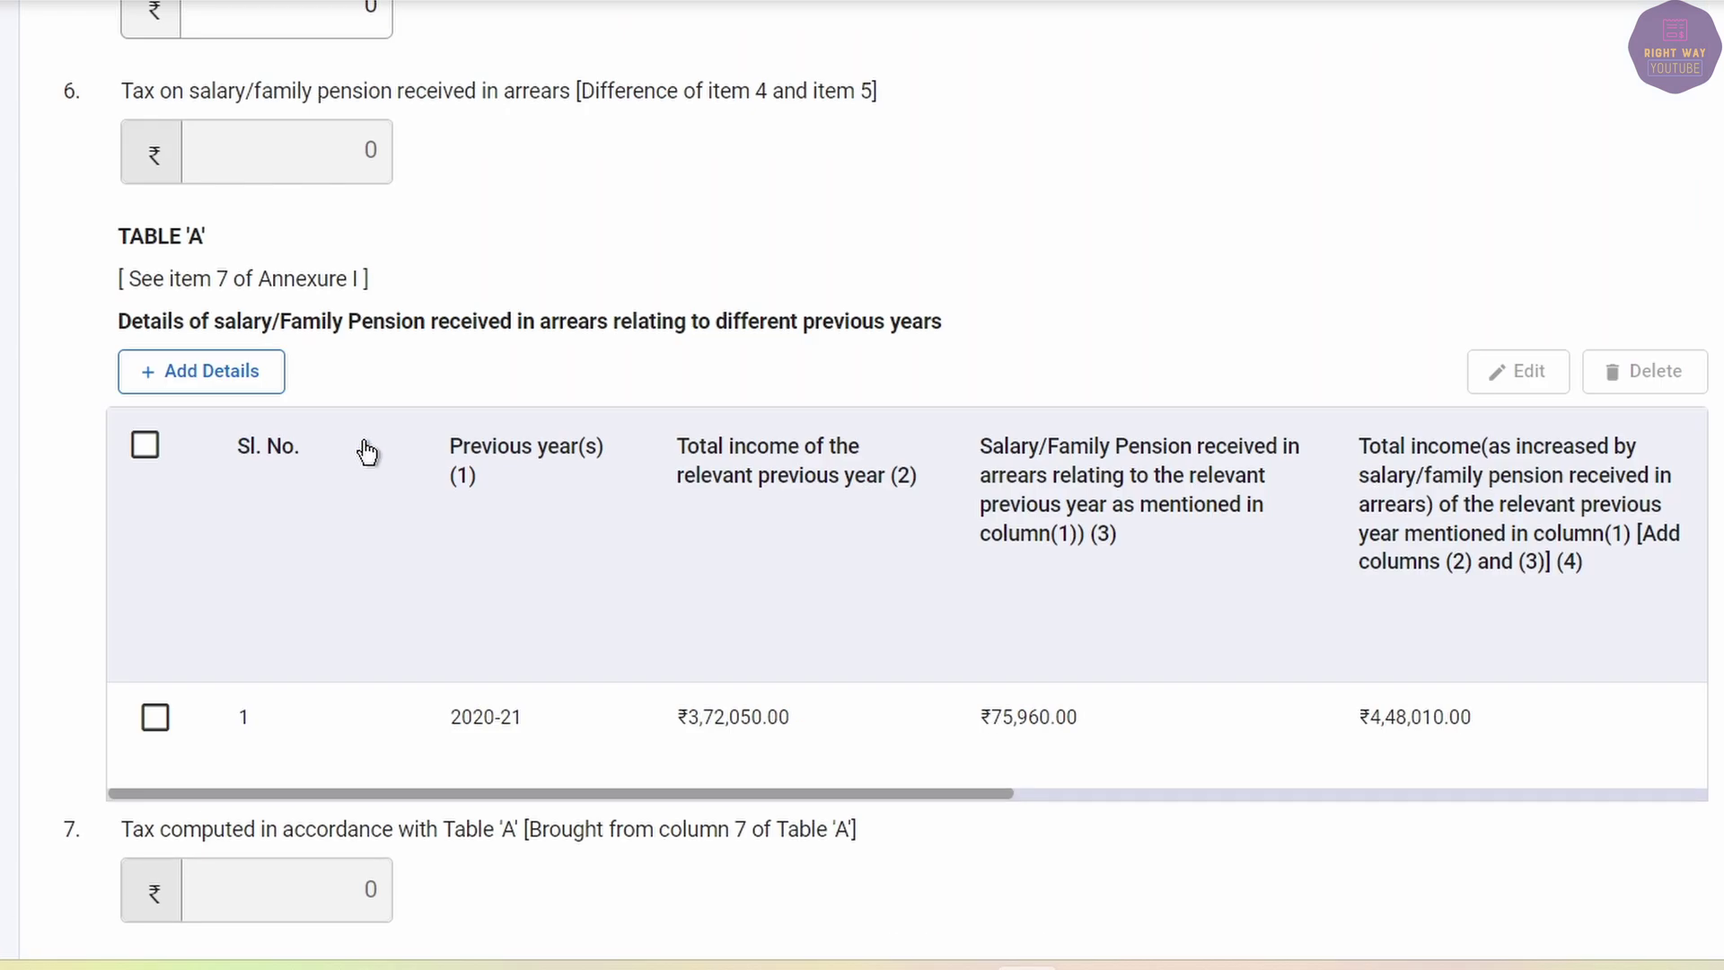
Start a new Table 'A' entry with 2021-22 as the previous year.
scroll(513, 590, "up", 2)
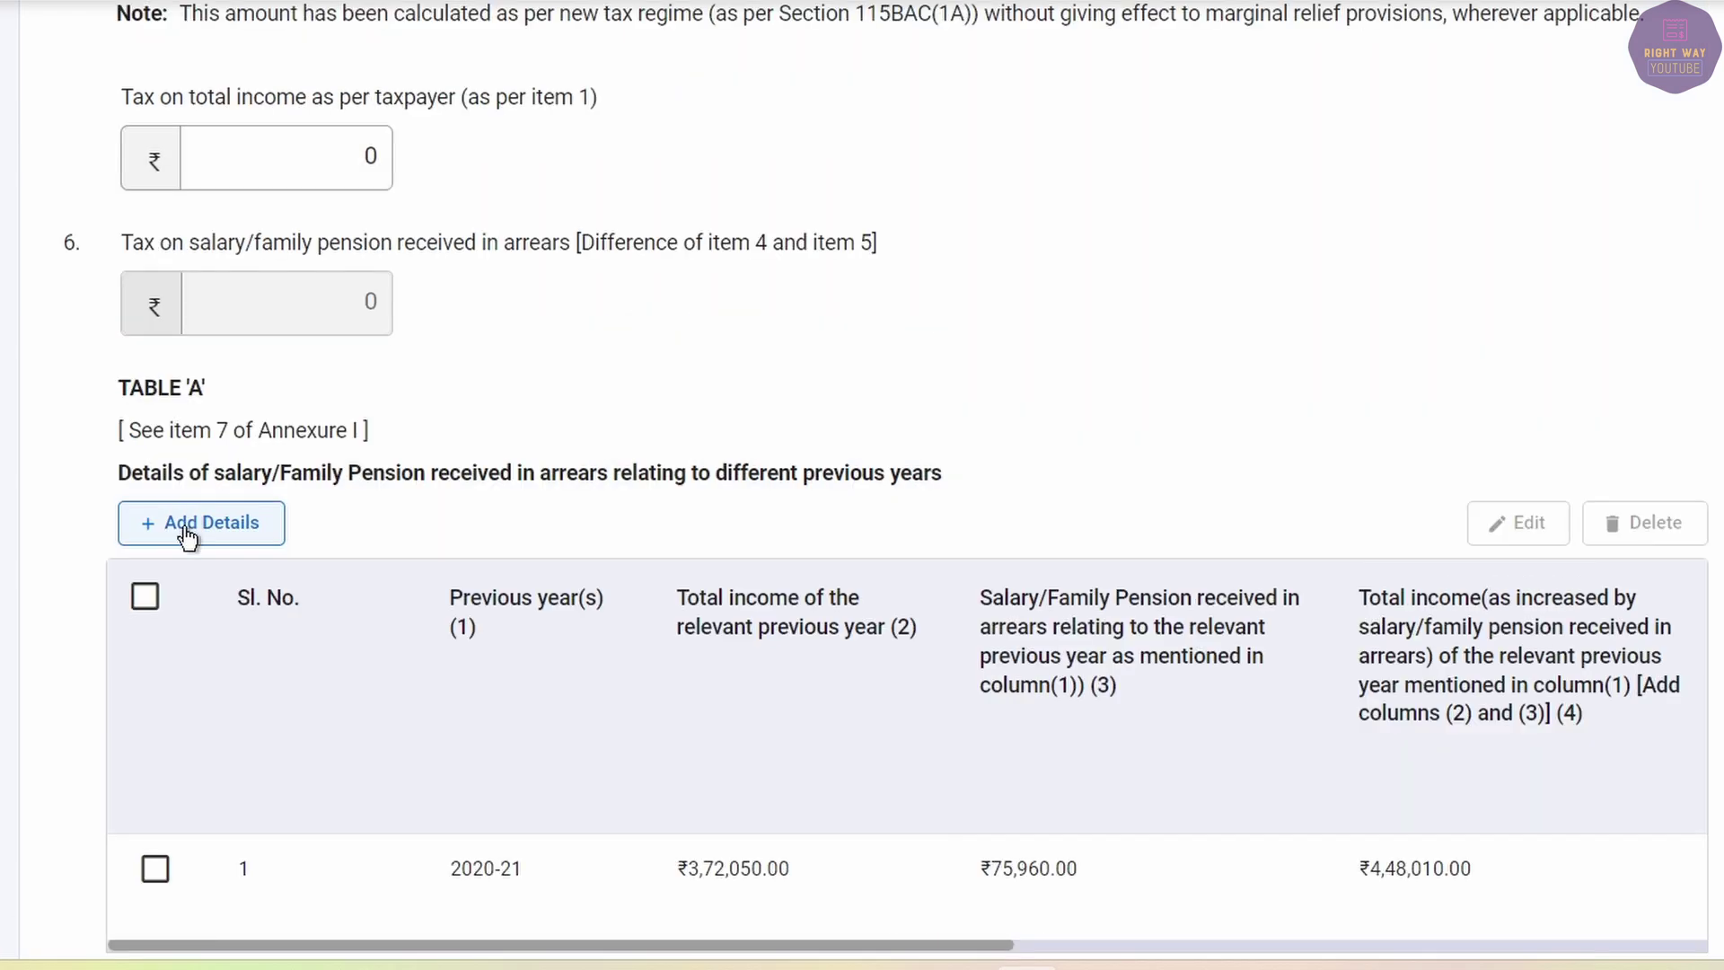
left_click(184, 532)
scroll(610, 558, "down", 2)
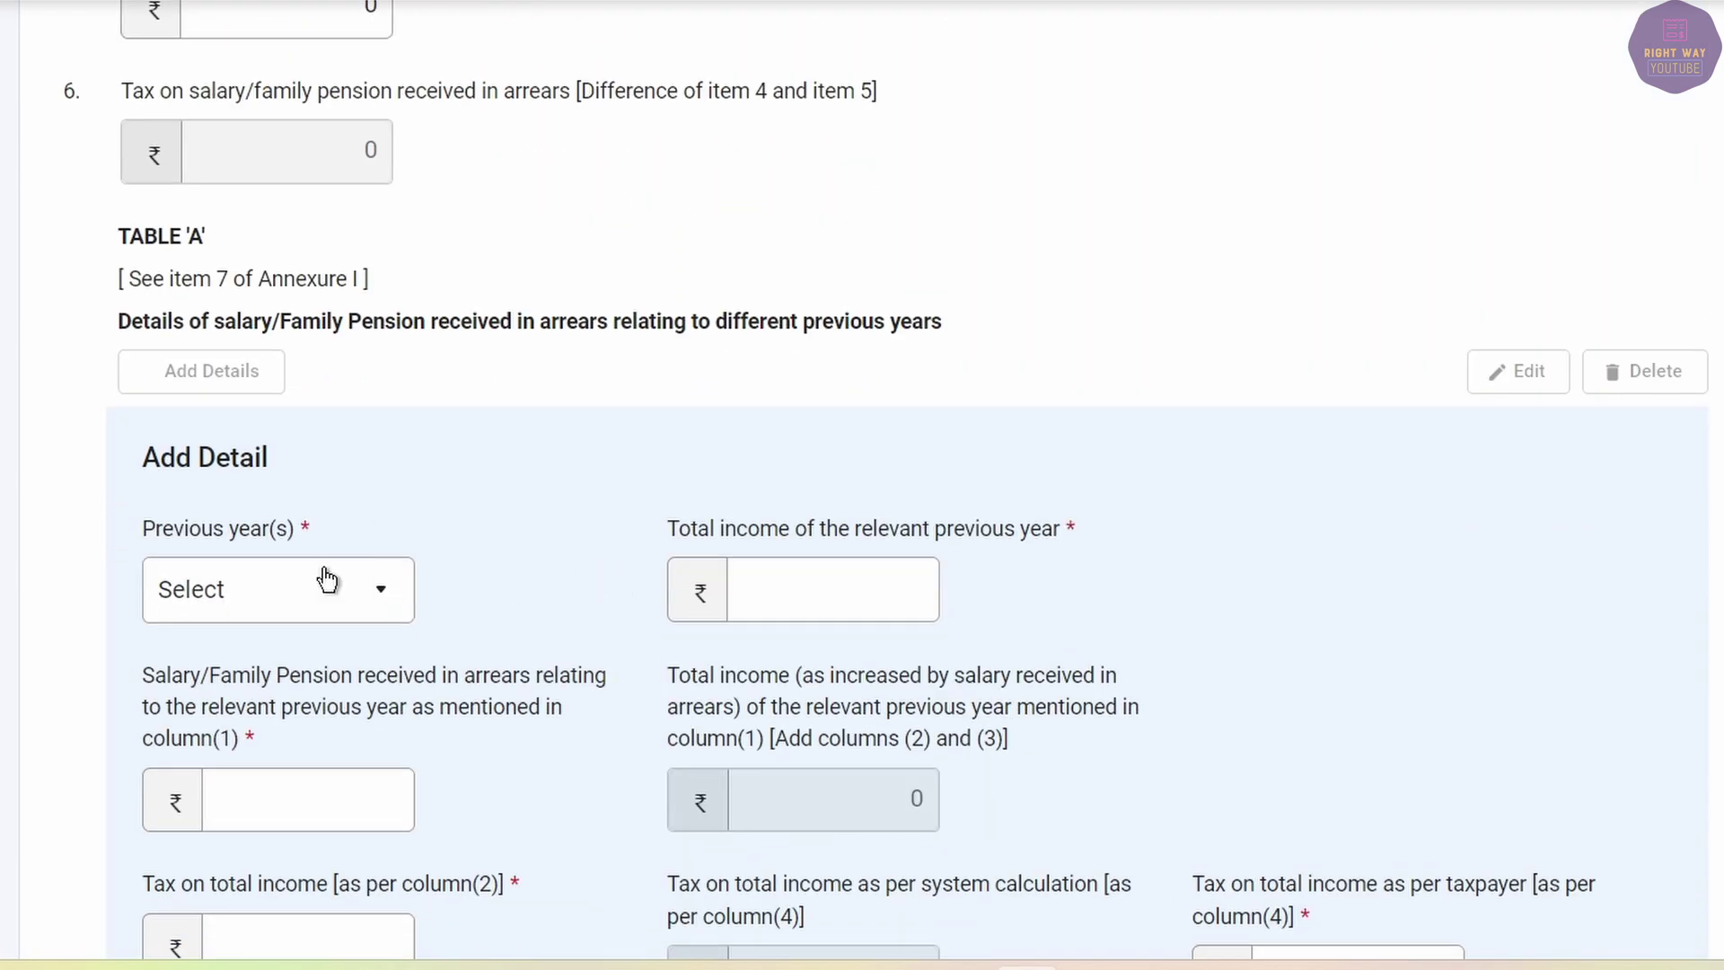
key("alt+Tab")
left_click(162, 407)
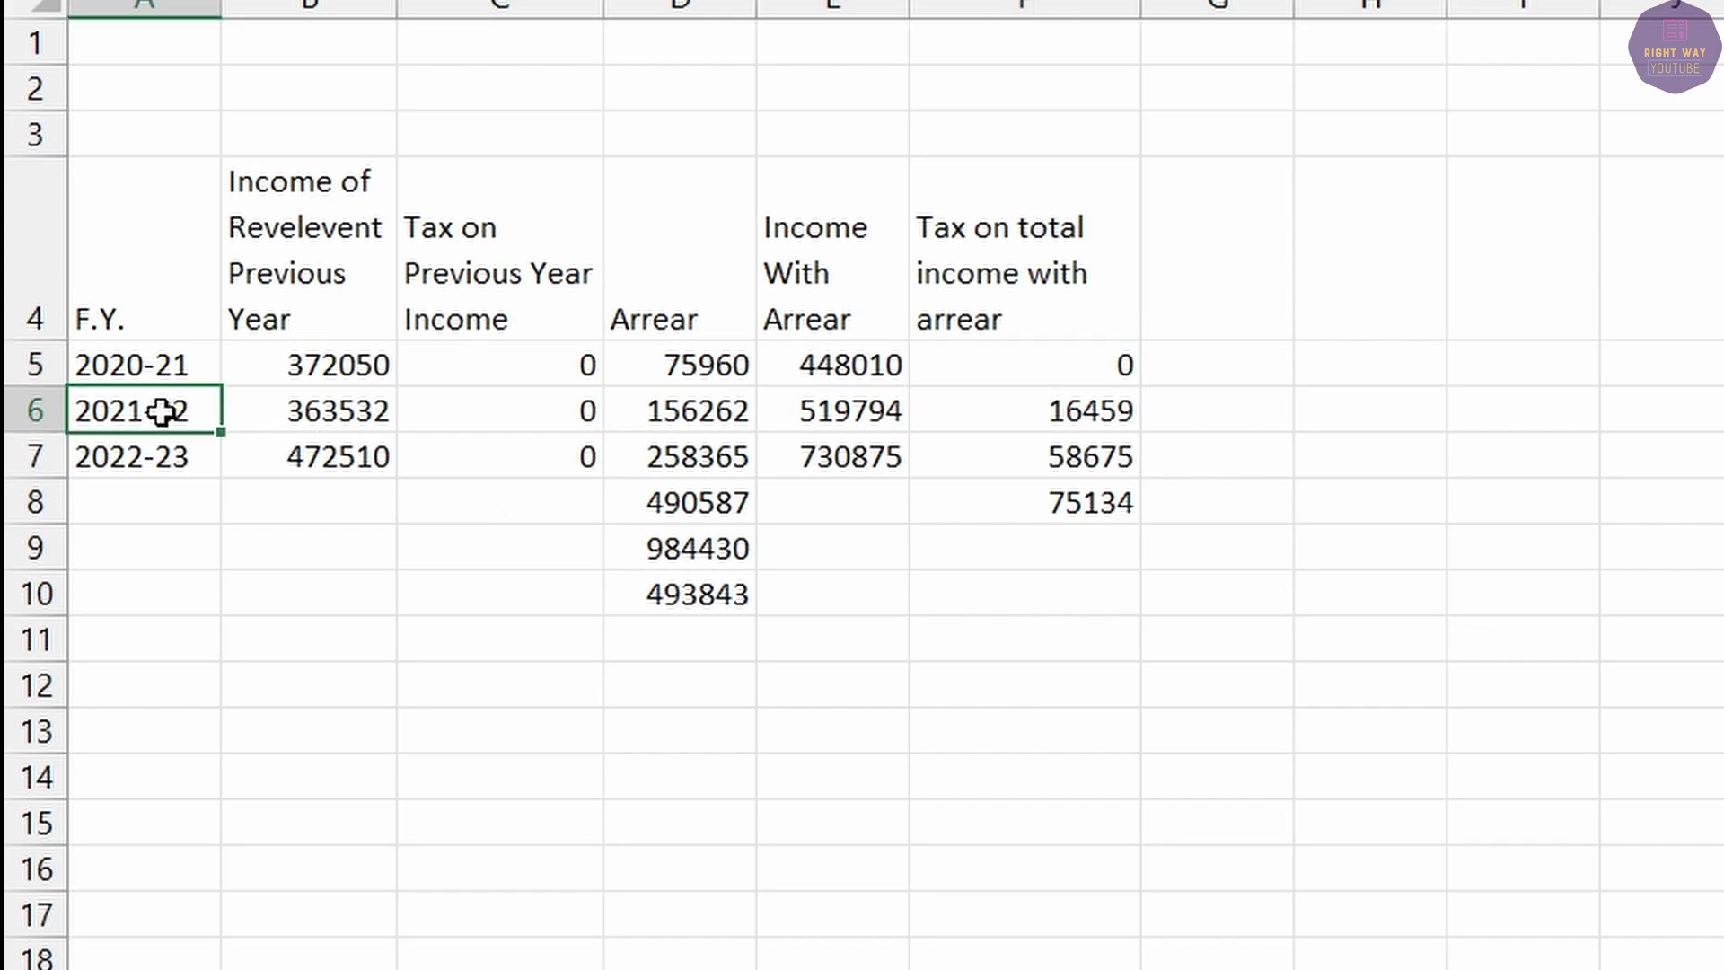
key("alt+Tab")
left_click(302, 601)
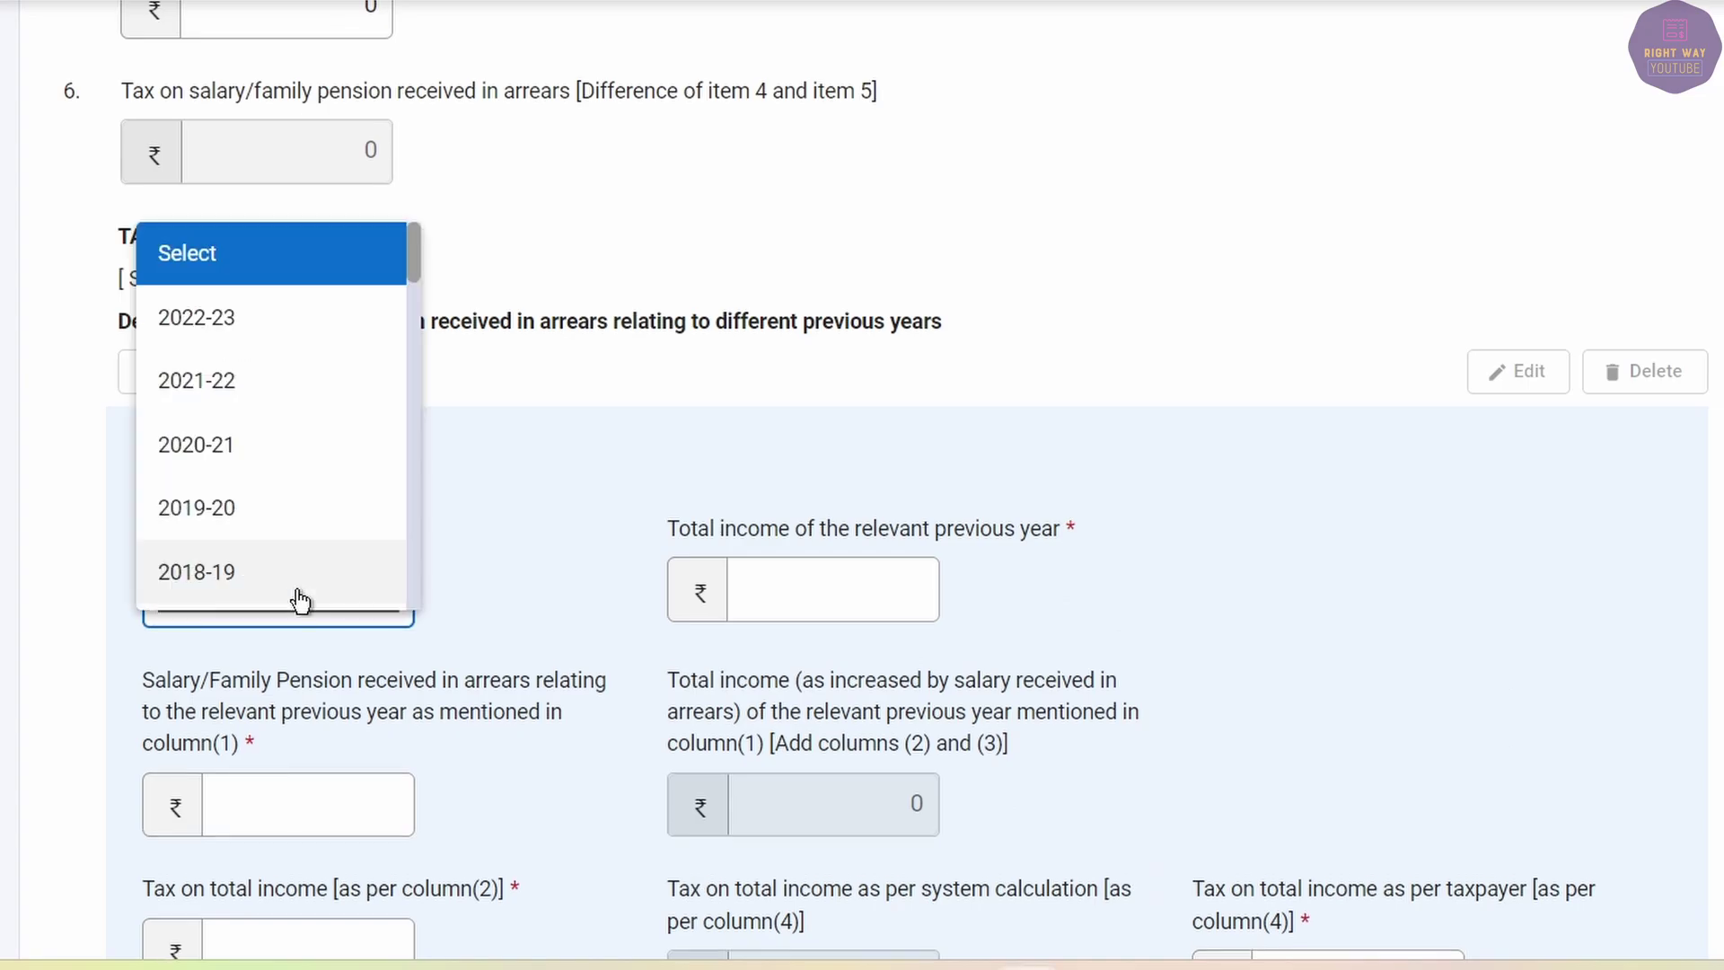
left_click(234, 384)
Paste the 2021-22 total income of 363532 from the spreadsheet.
left_click(870, 593)
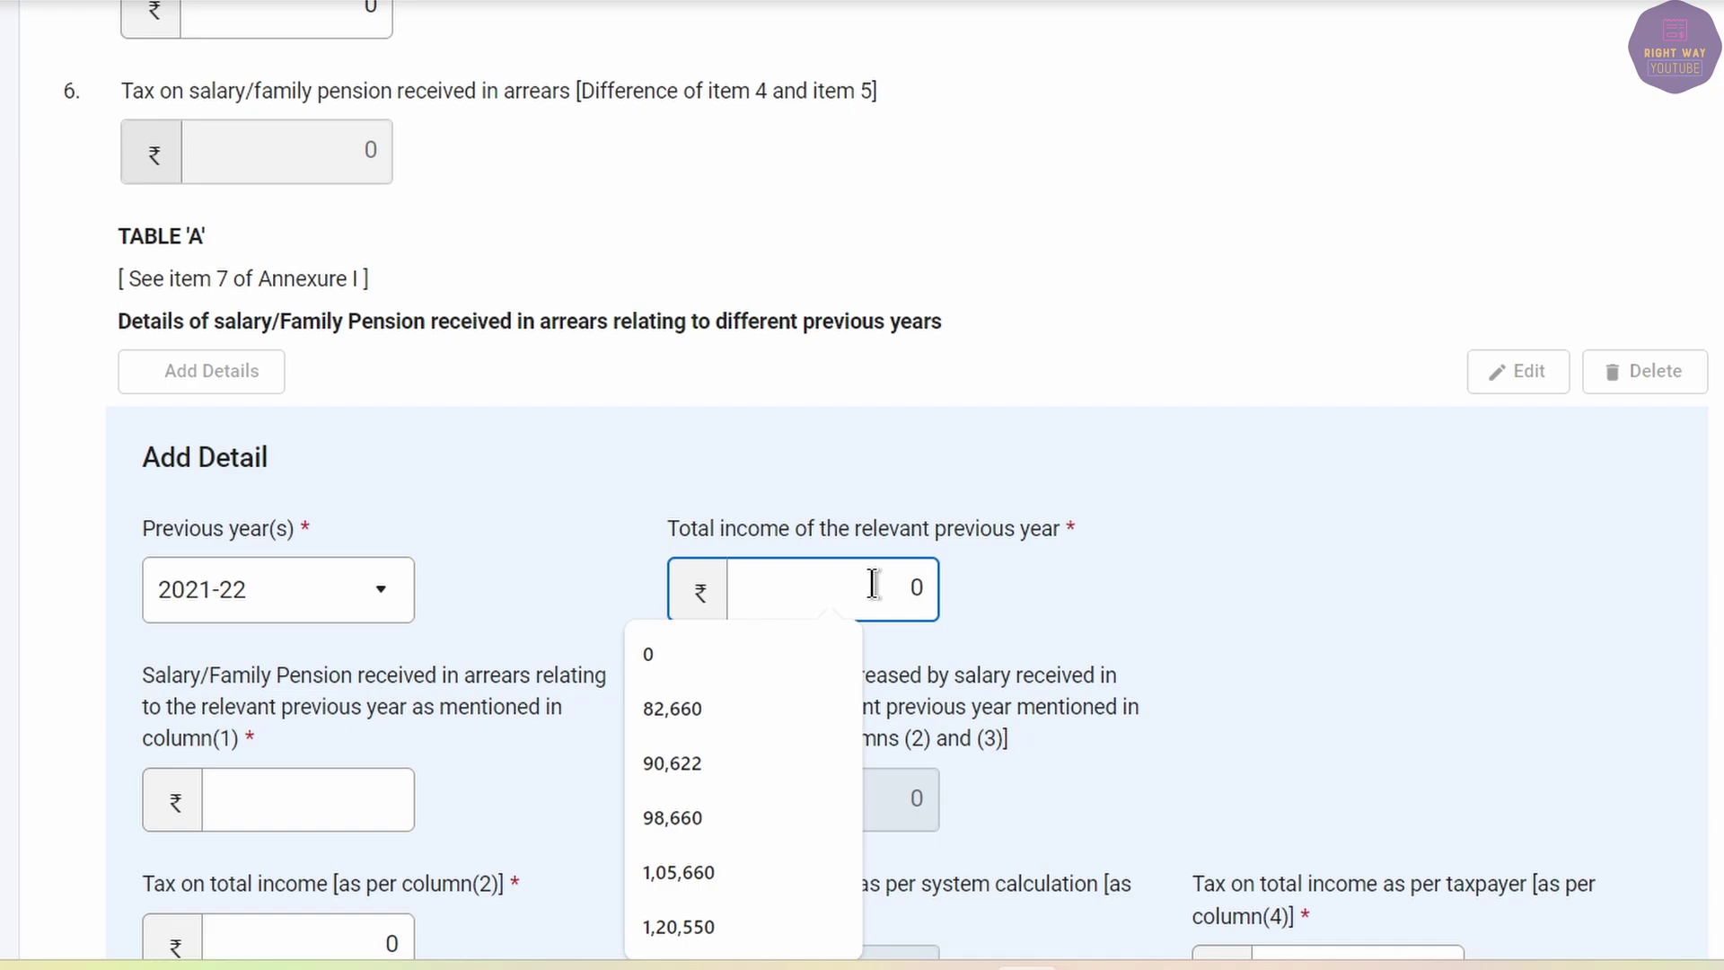
key("alt+Tab")
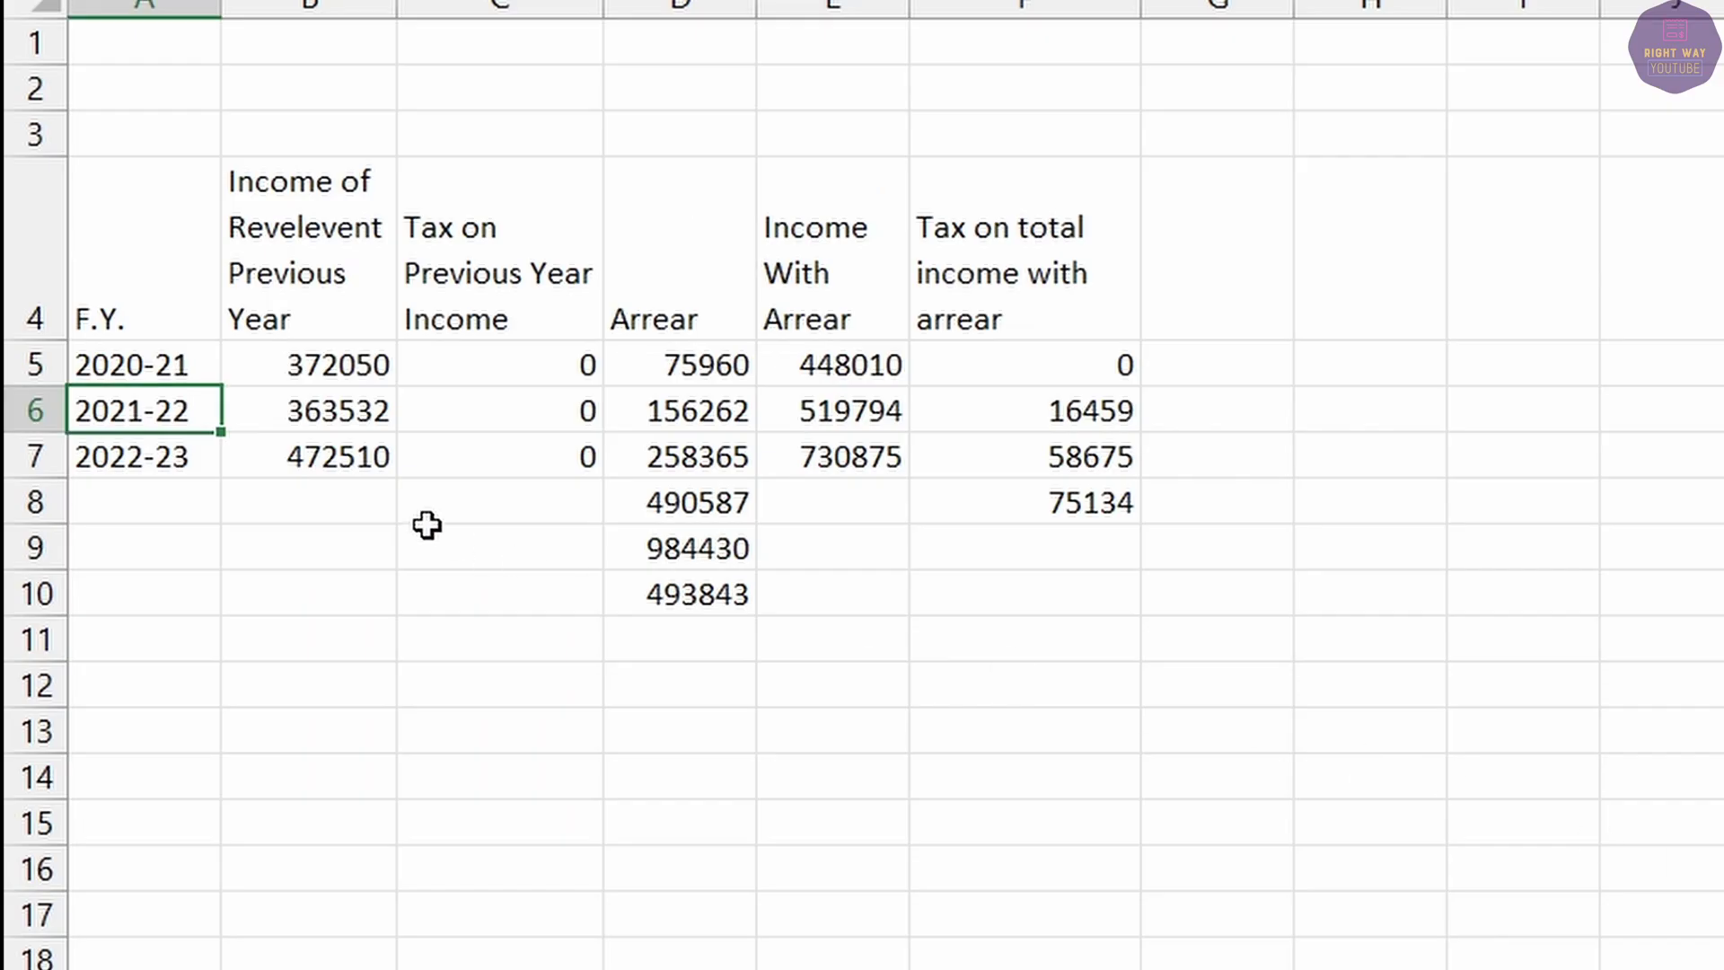
left_click(316, 399)
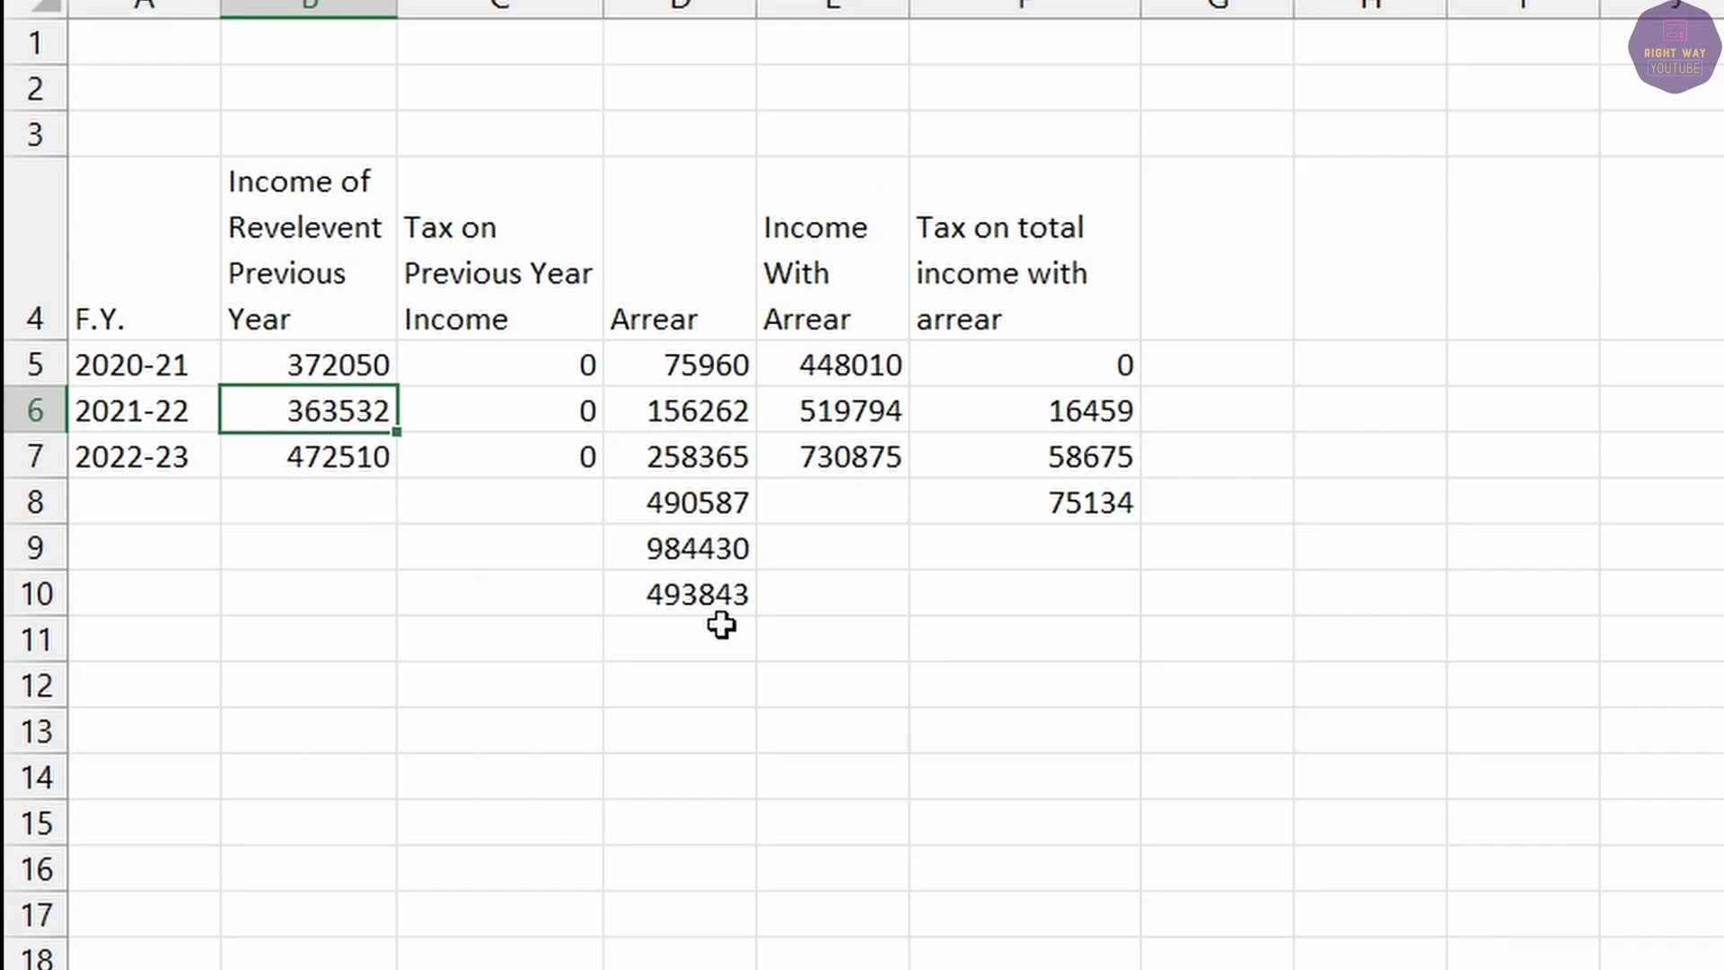
key("alt+Tab")
type("363532")
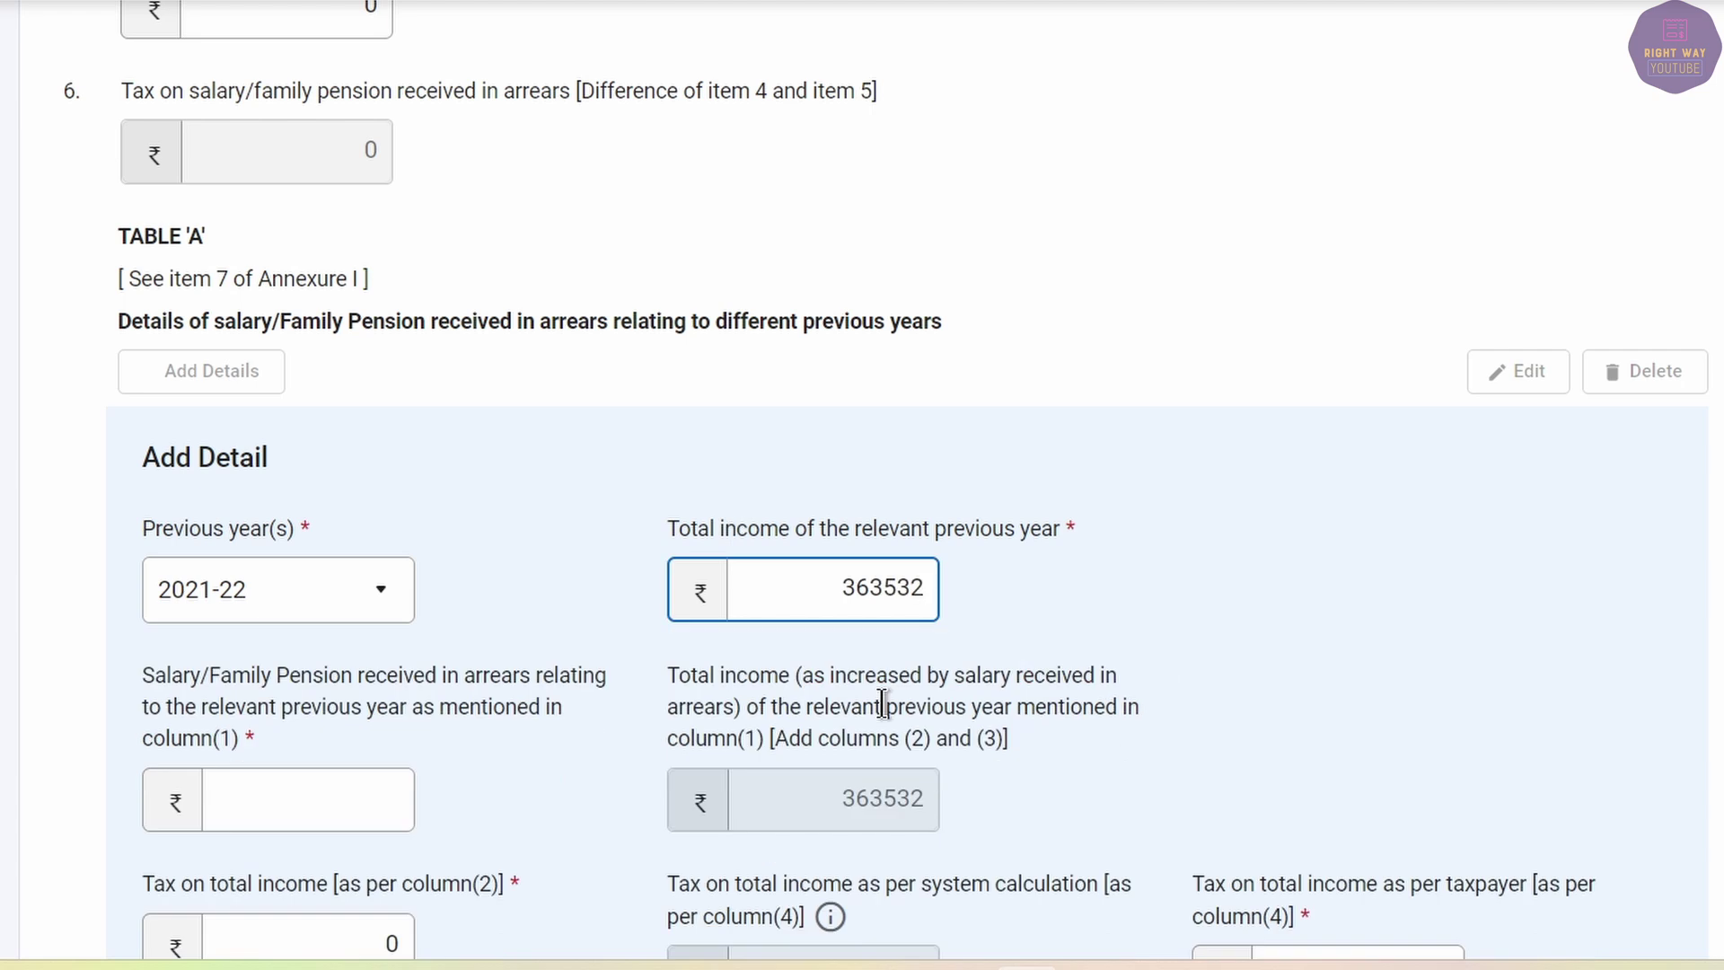
key("Tab")
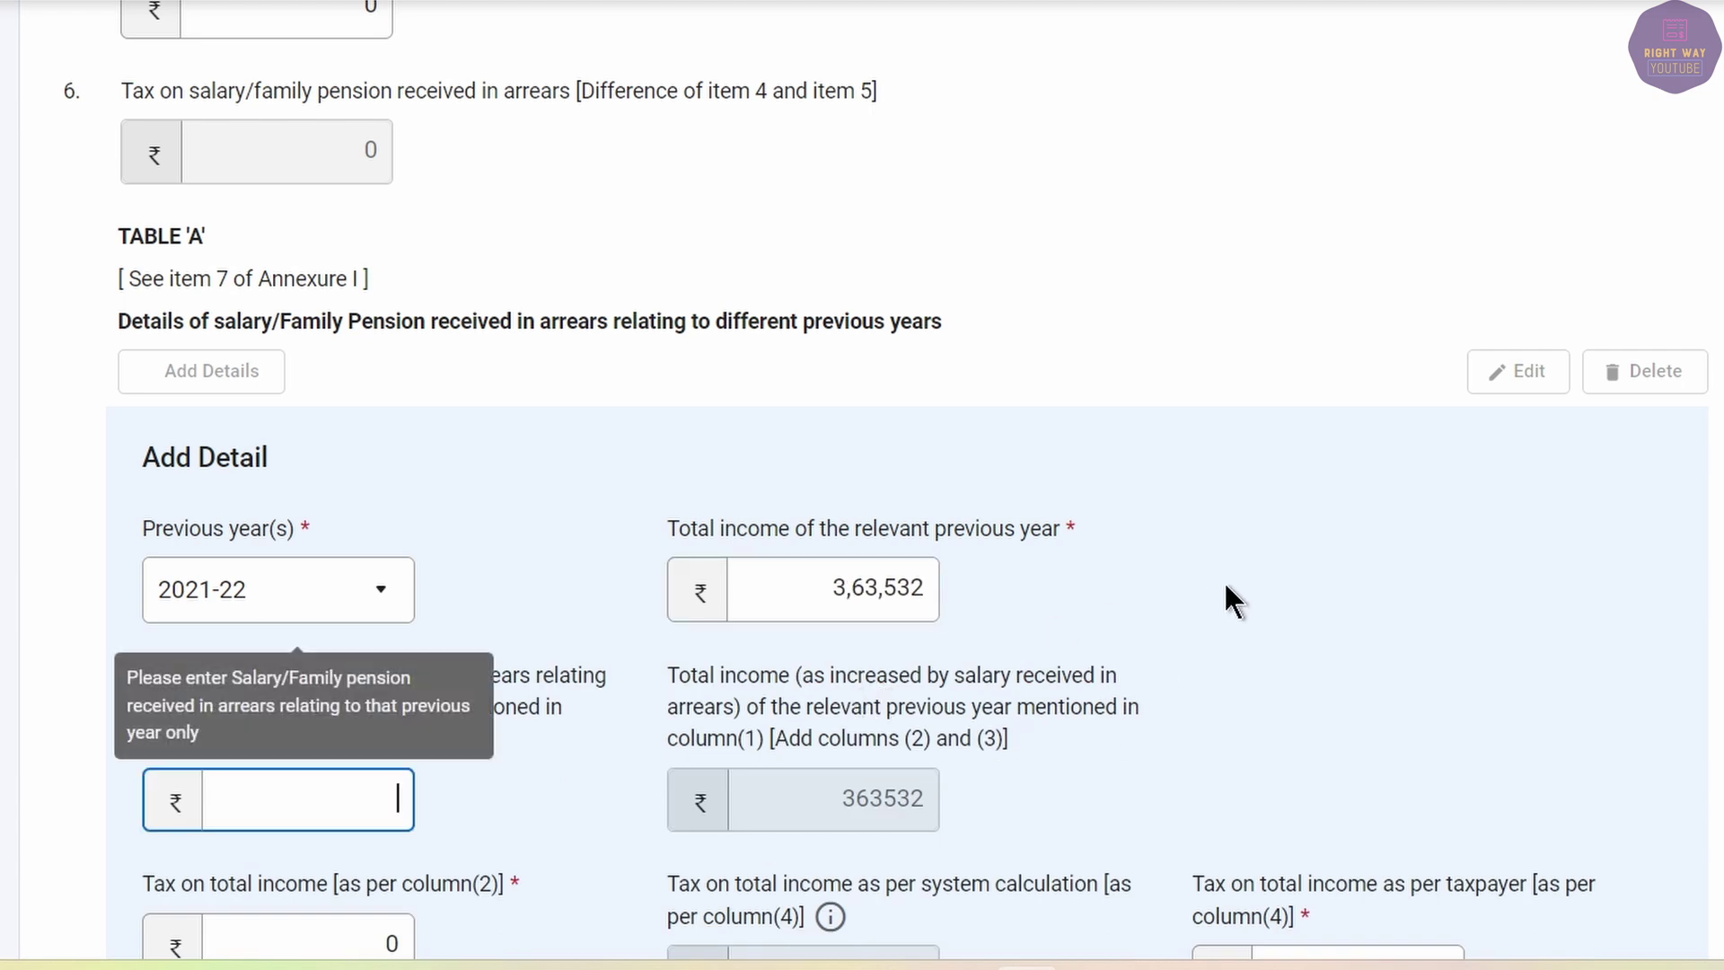
Enter 156262 as the 2021-22 salary arrears.
left_click(258, 838)
left_click(281, 789)
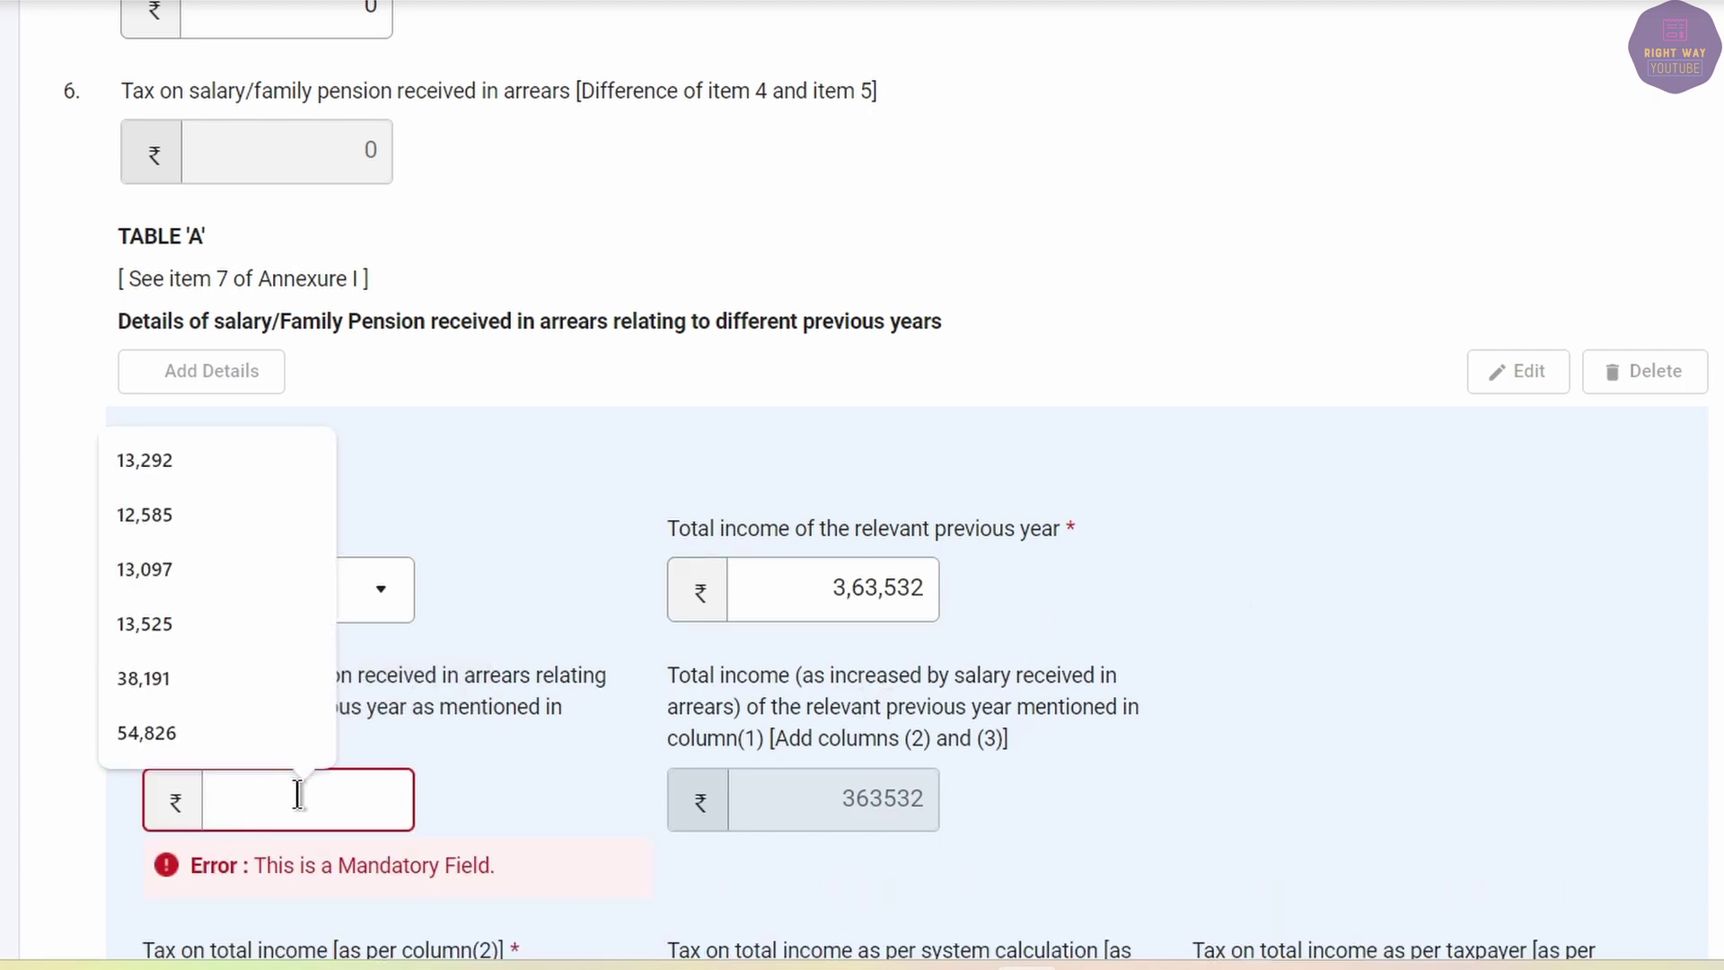
key("alt+Tab")
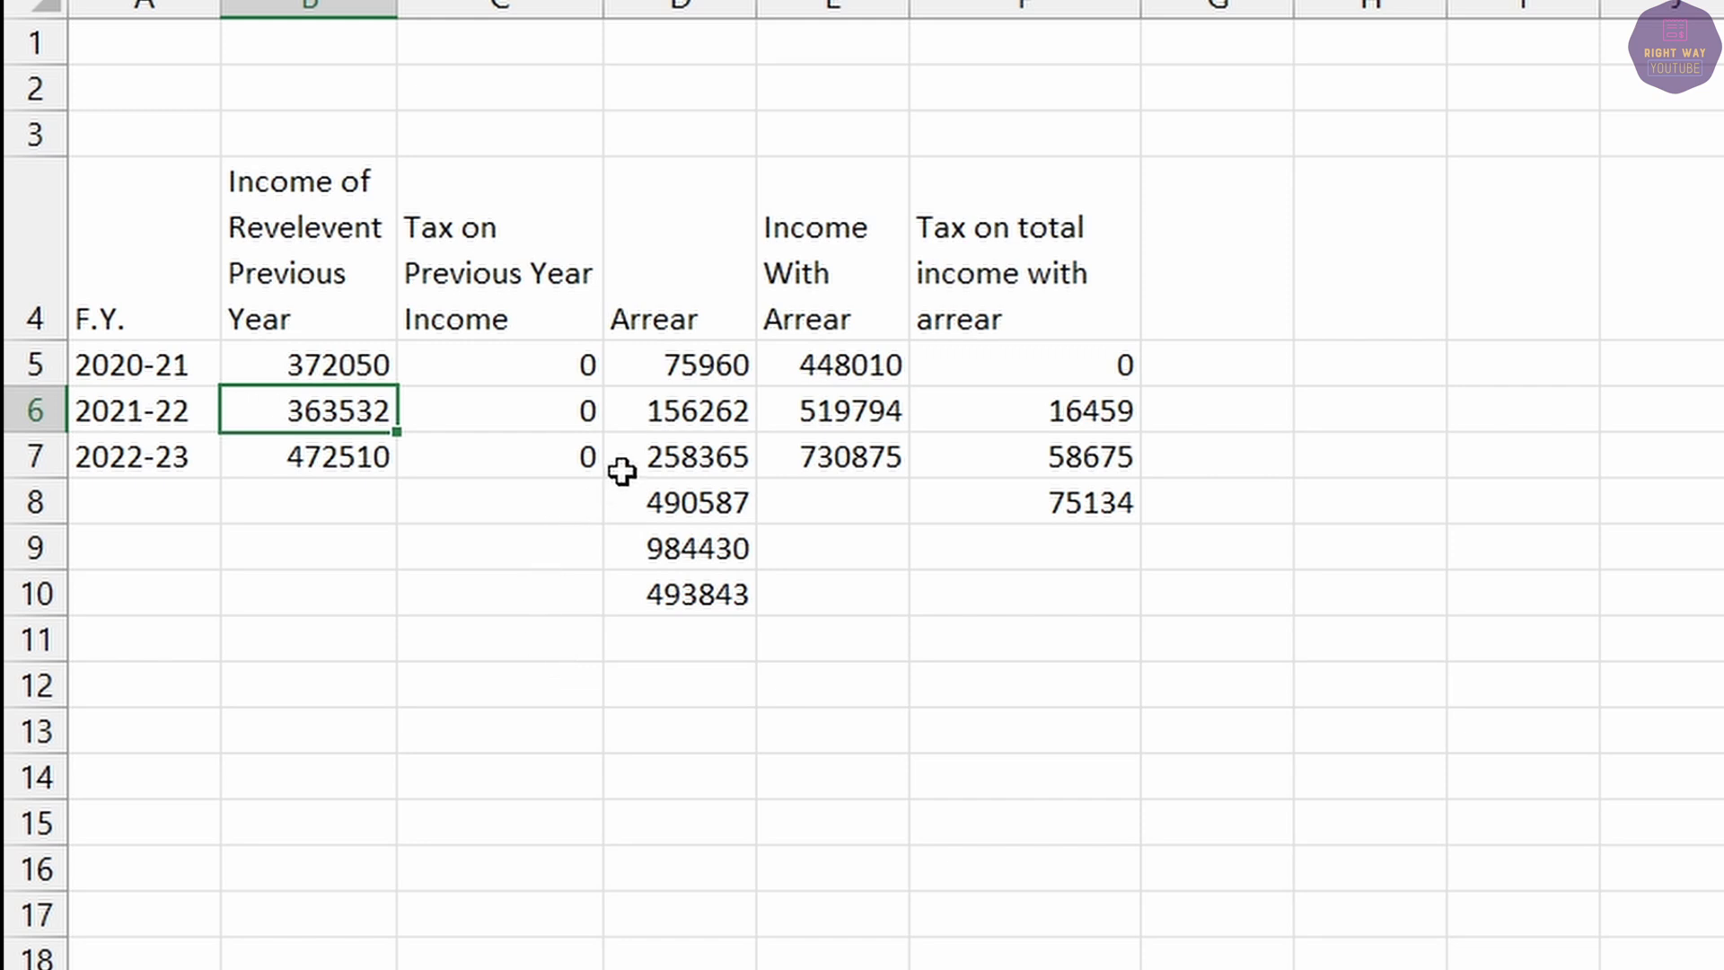
left_click(662, 416)
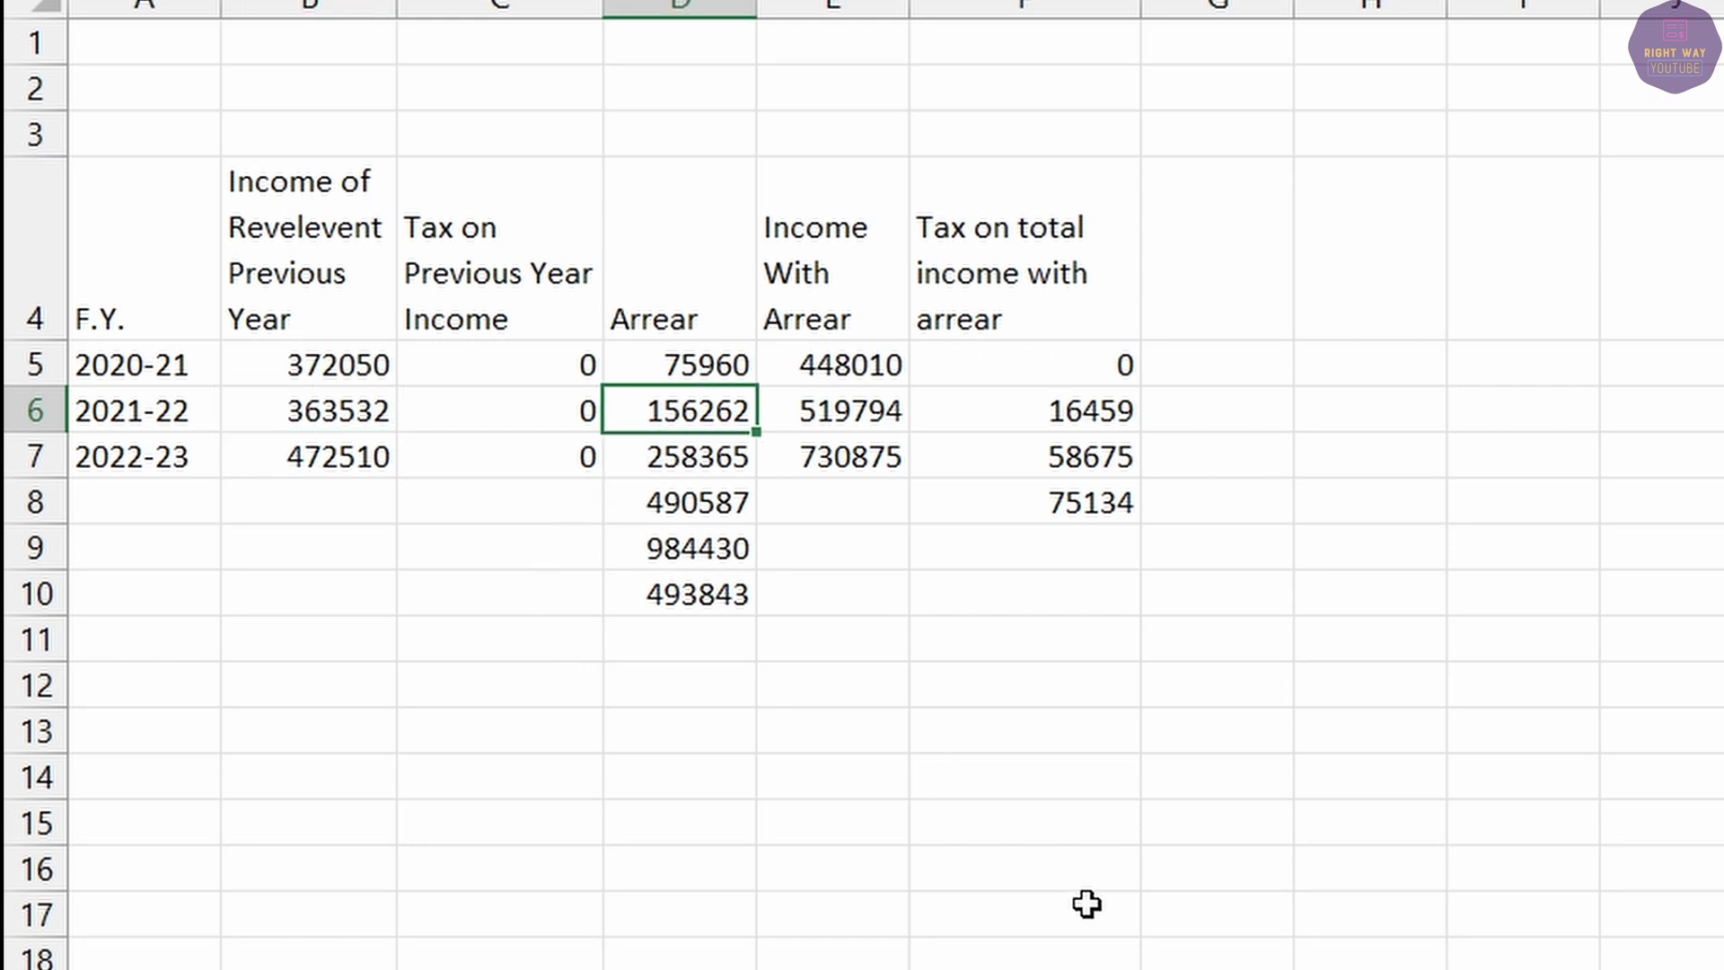
key("alt+Tab")
type("156262")
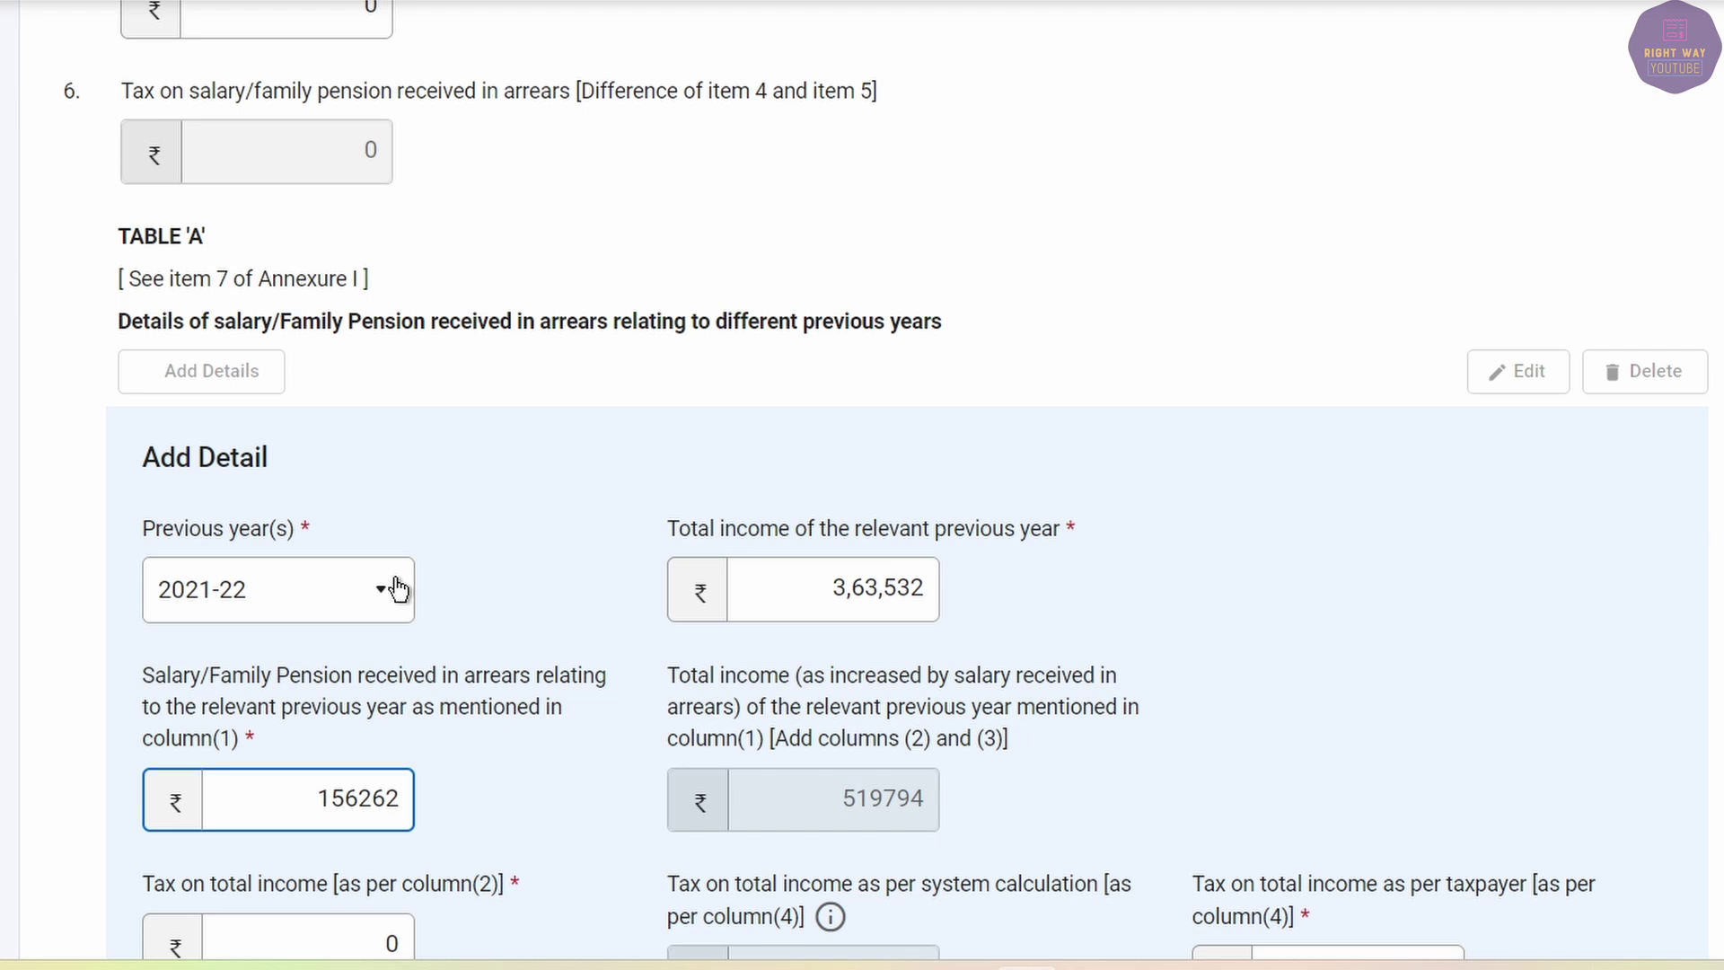
key("Tab")
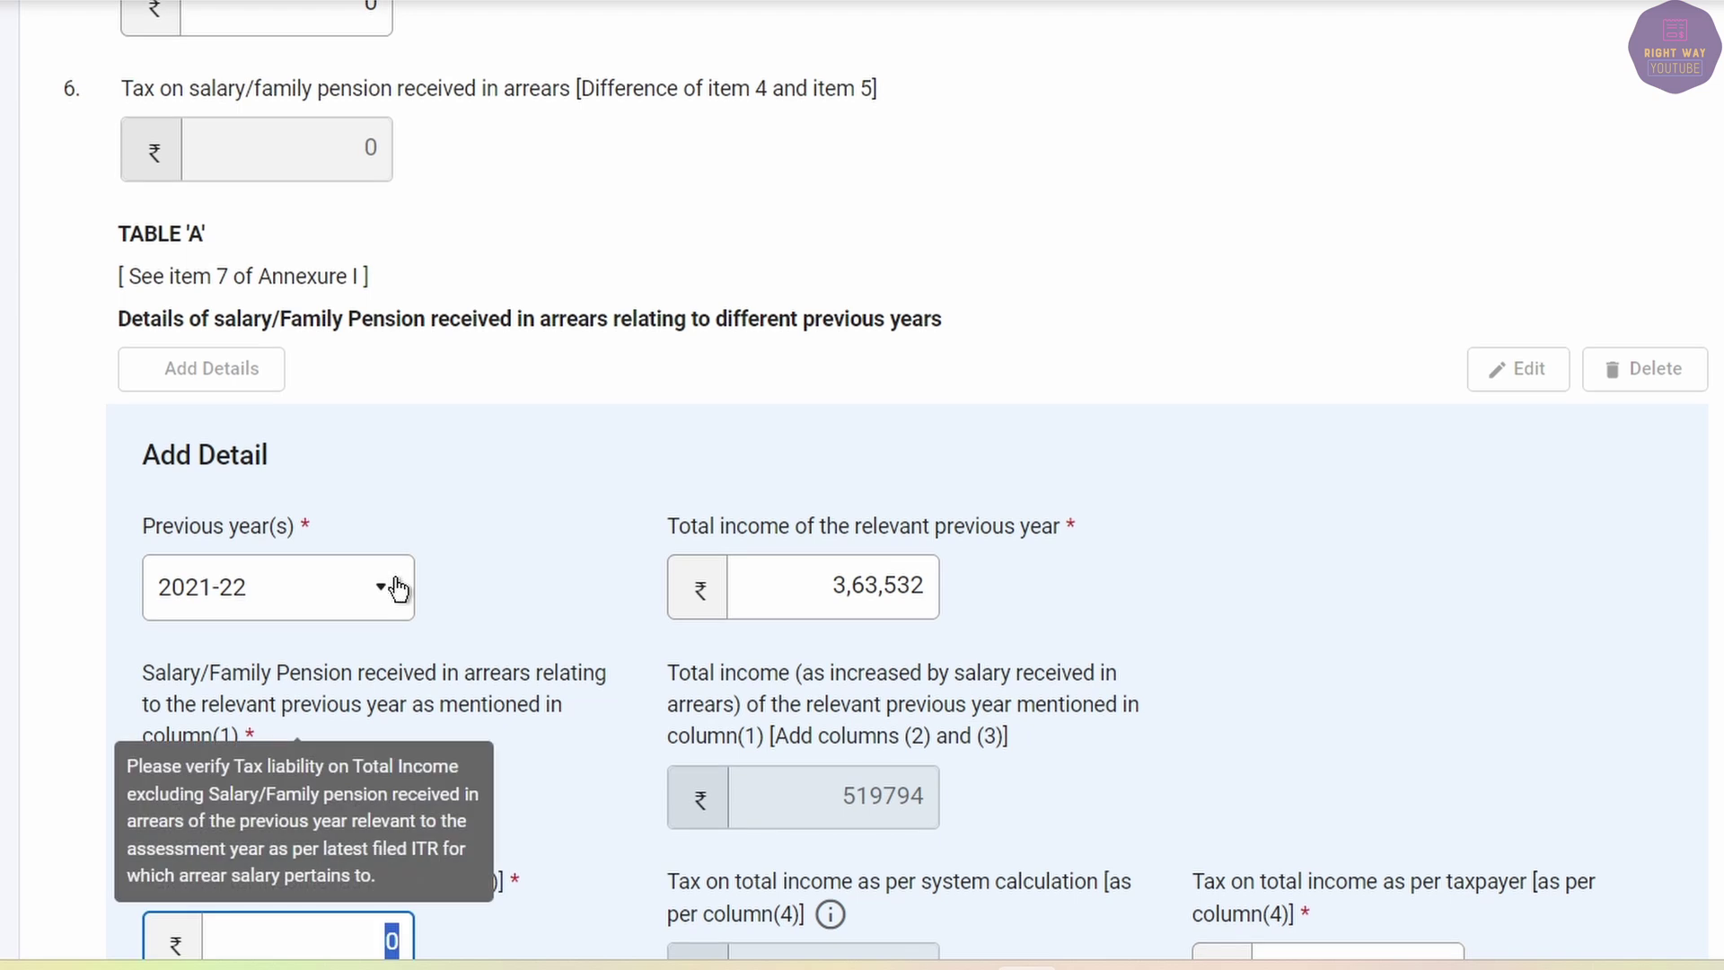
Set tax on total income to 0 and taxpayer tax to 16459, then add the row.
key("BackSpace")
scroll(751, 820, "down", 3)
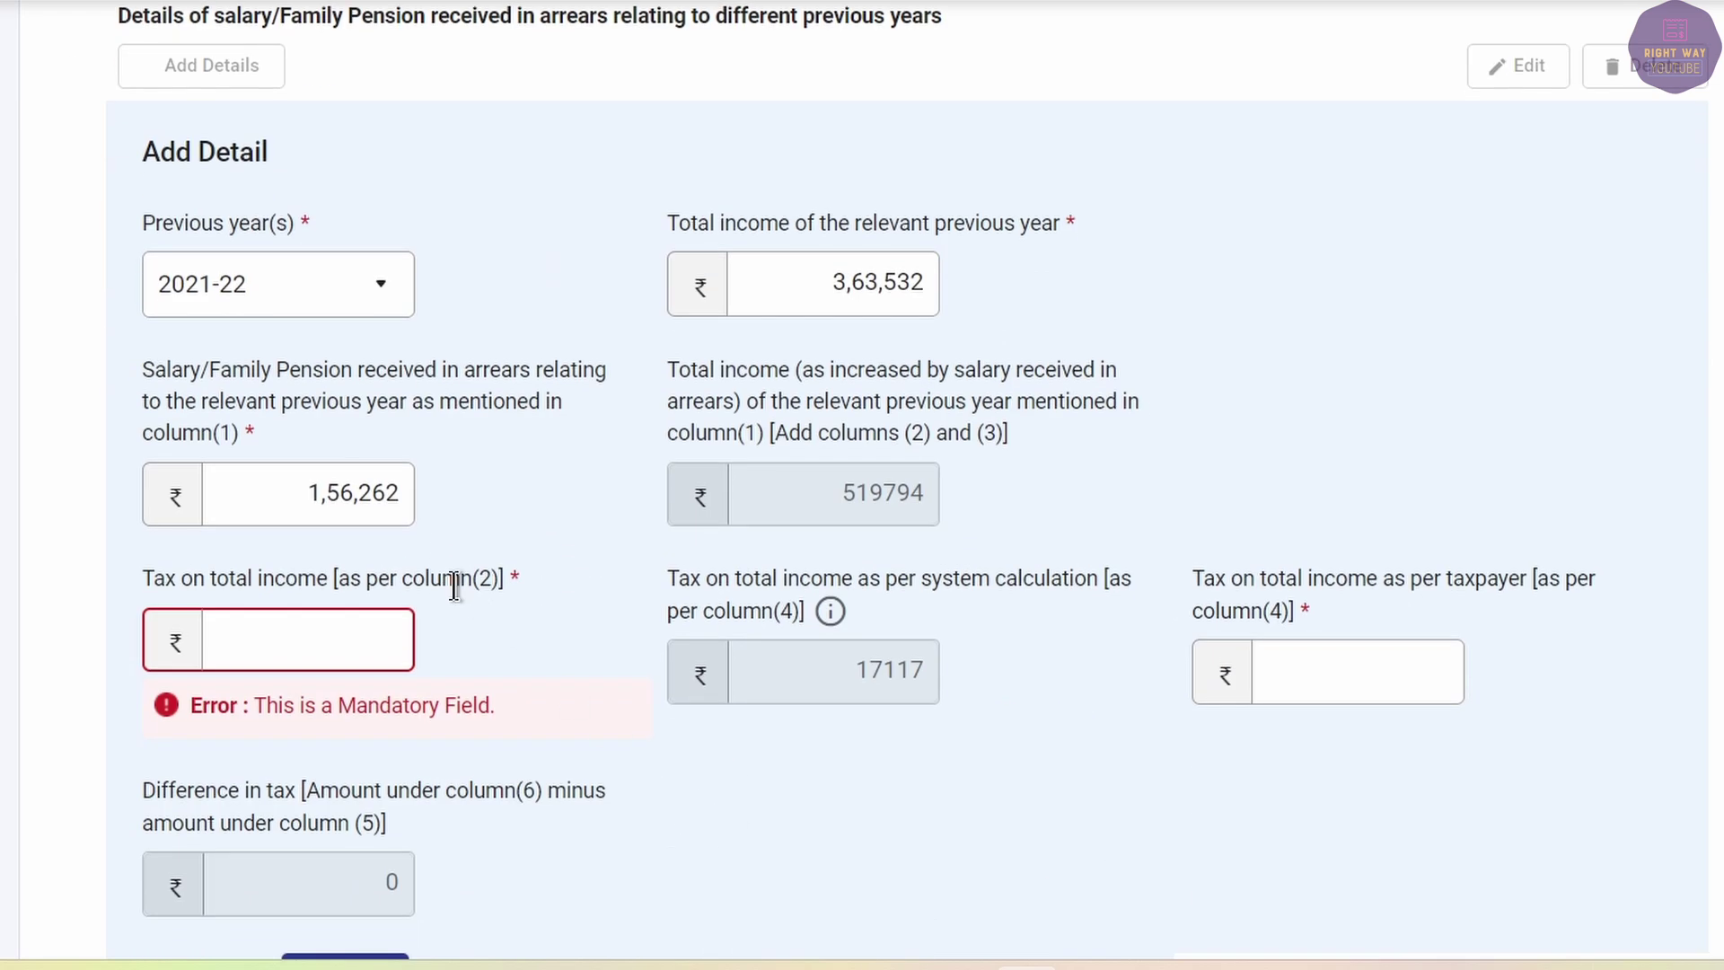
left_click(357, 625)
type("0")
key("Tab")
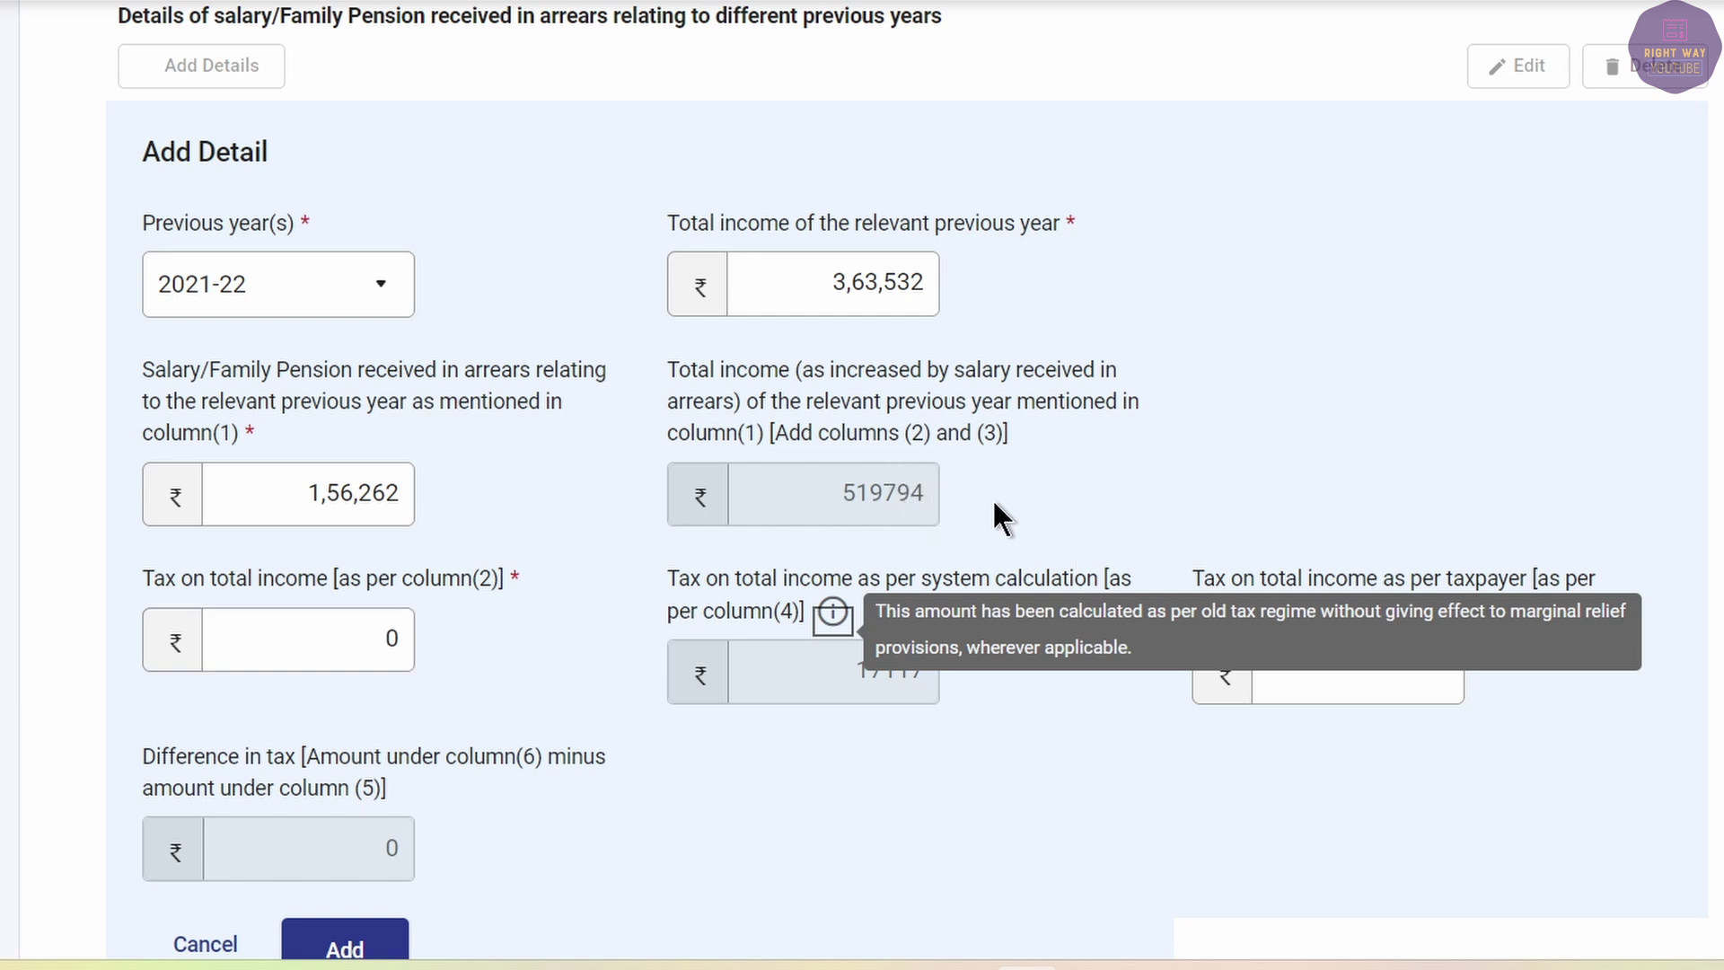
mouse_move(866, 679)
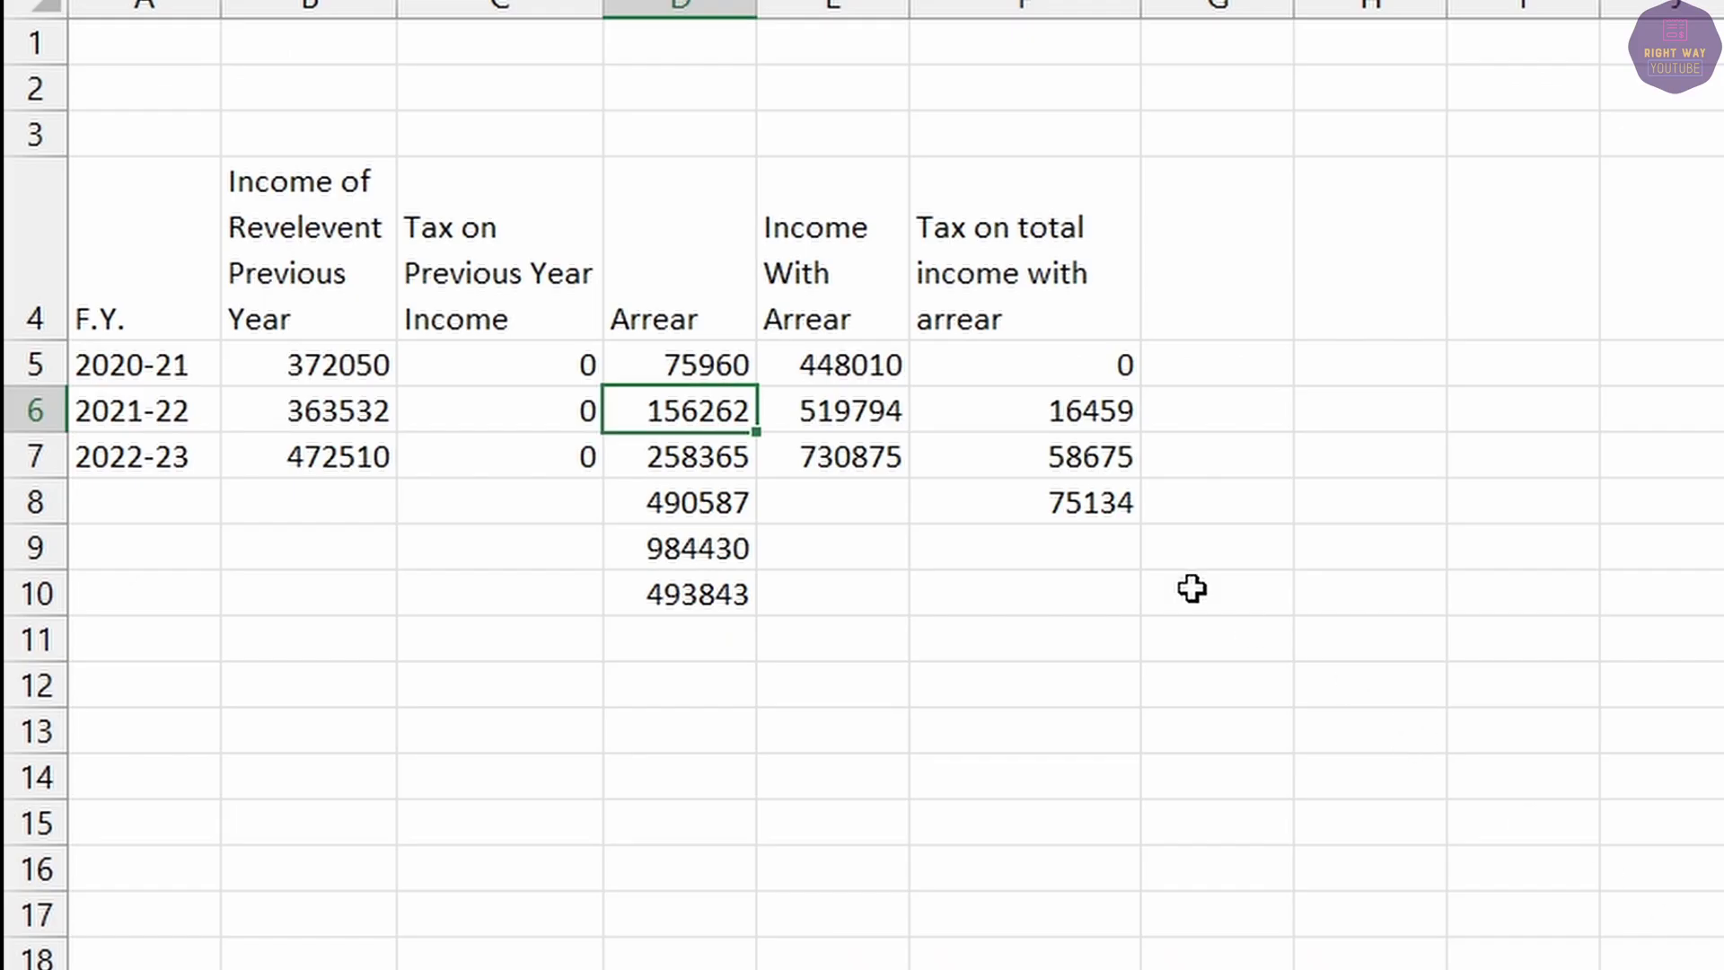
left_click(1057, 403)
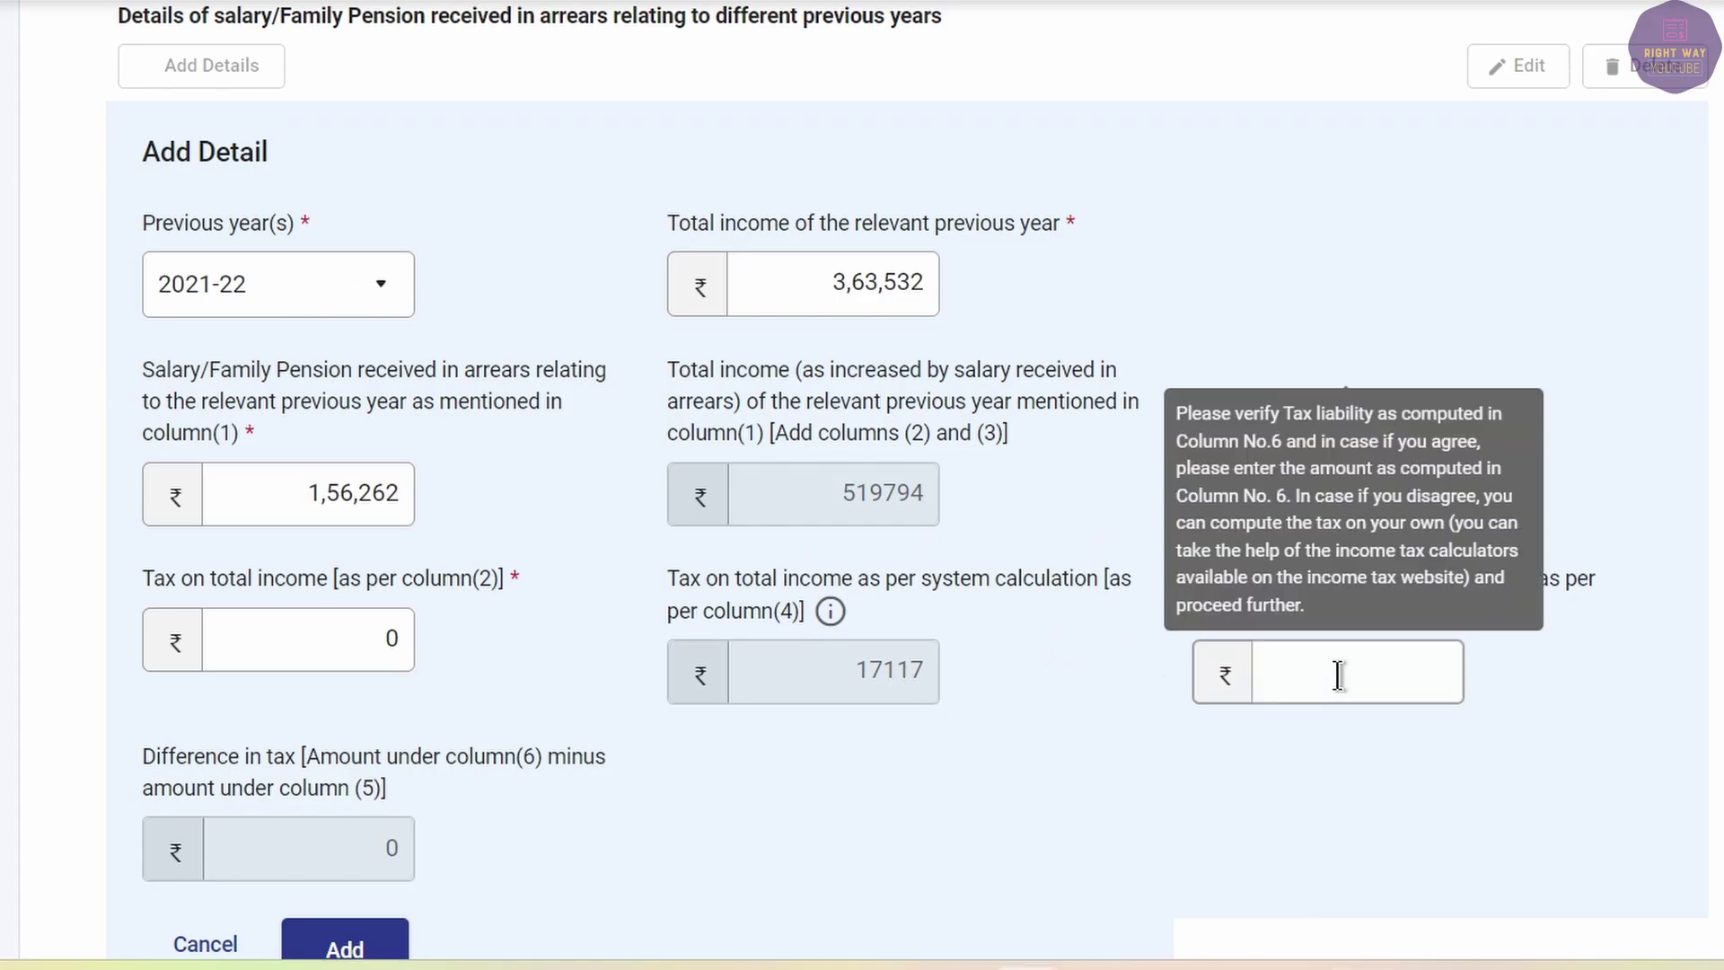
left_click(1343, 675)
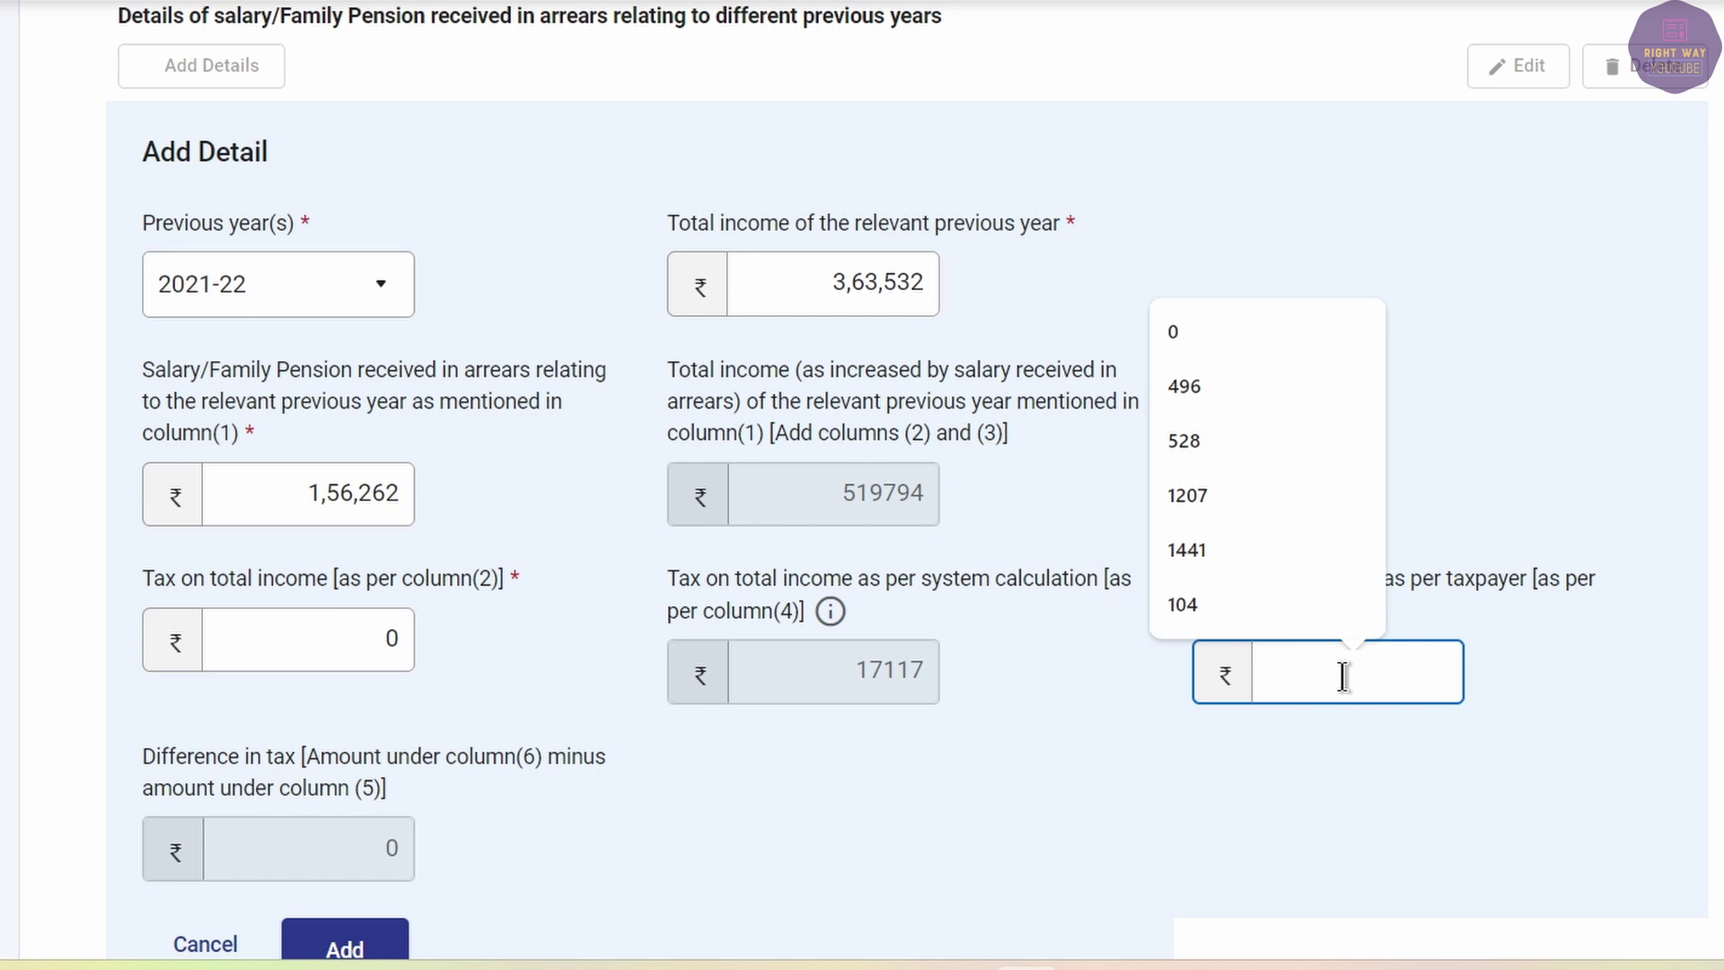
type("16459")
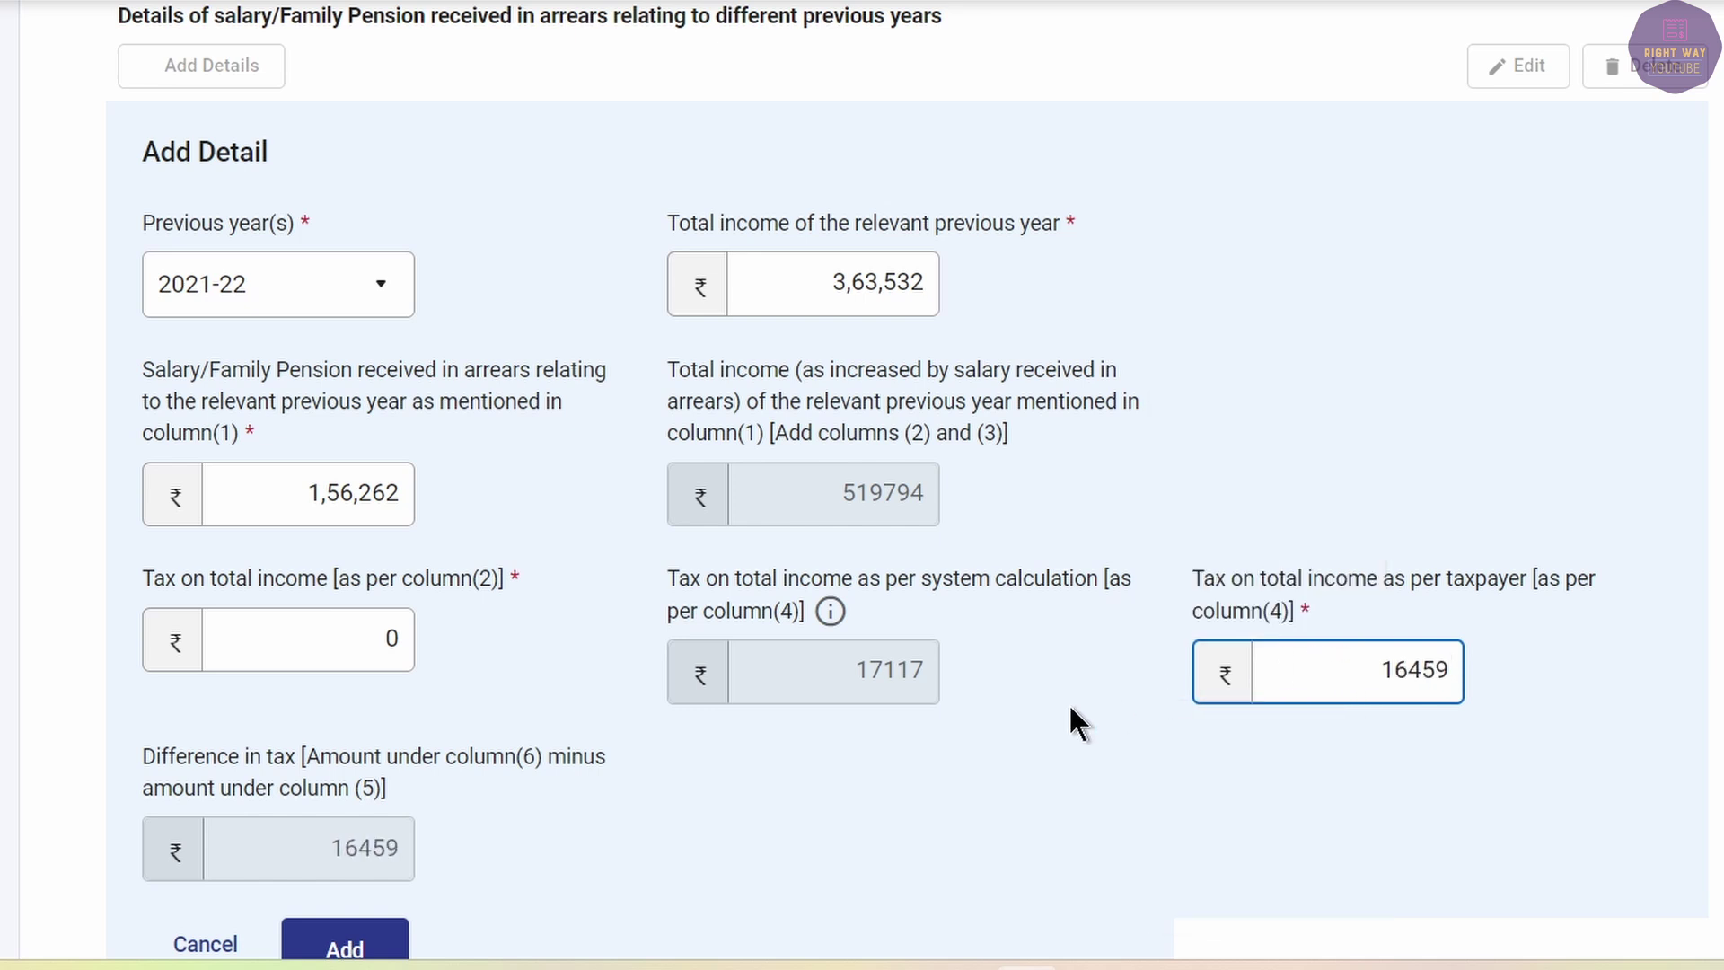
left_click(339, 938)
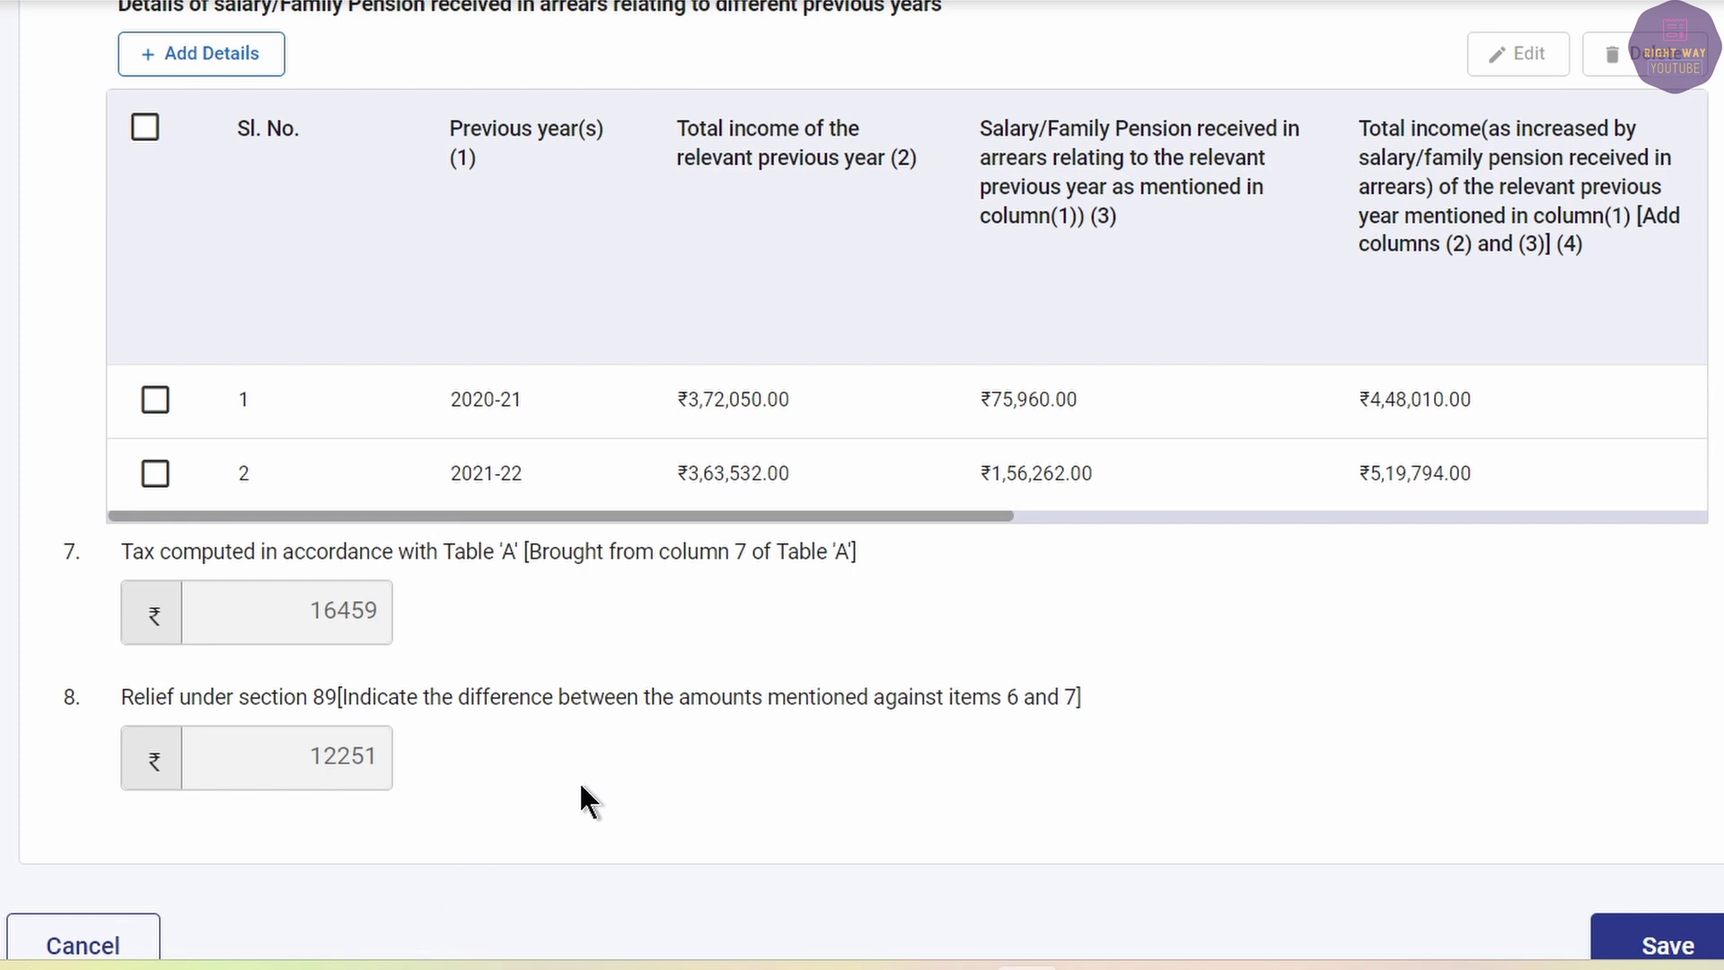
Start another Table 'A' entry with 2022-23 as the previous year.
scroll(593, 776, "up", 5)
left_click(177, 506)
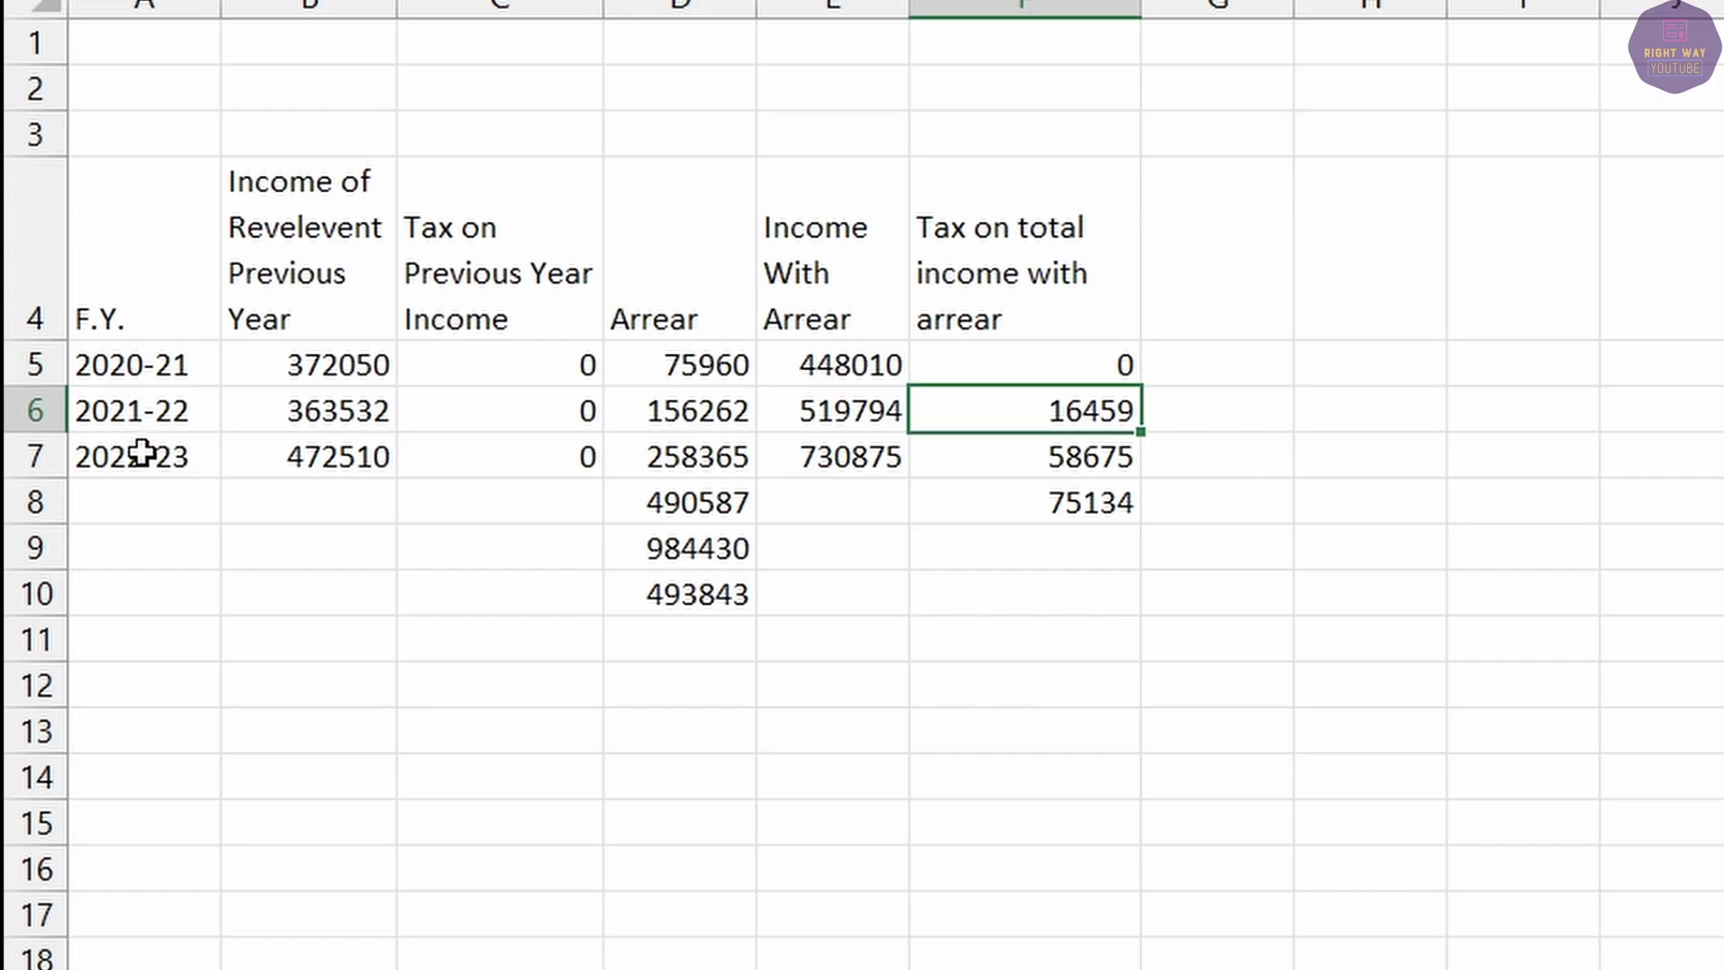
left_click(142, 451)
key("alt+Tab")
left_click(229, 750)
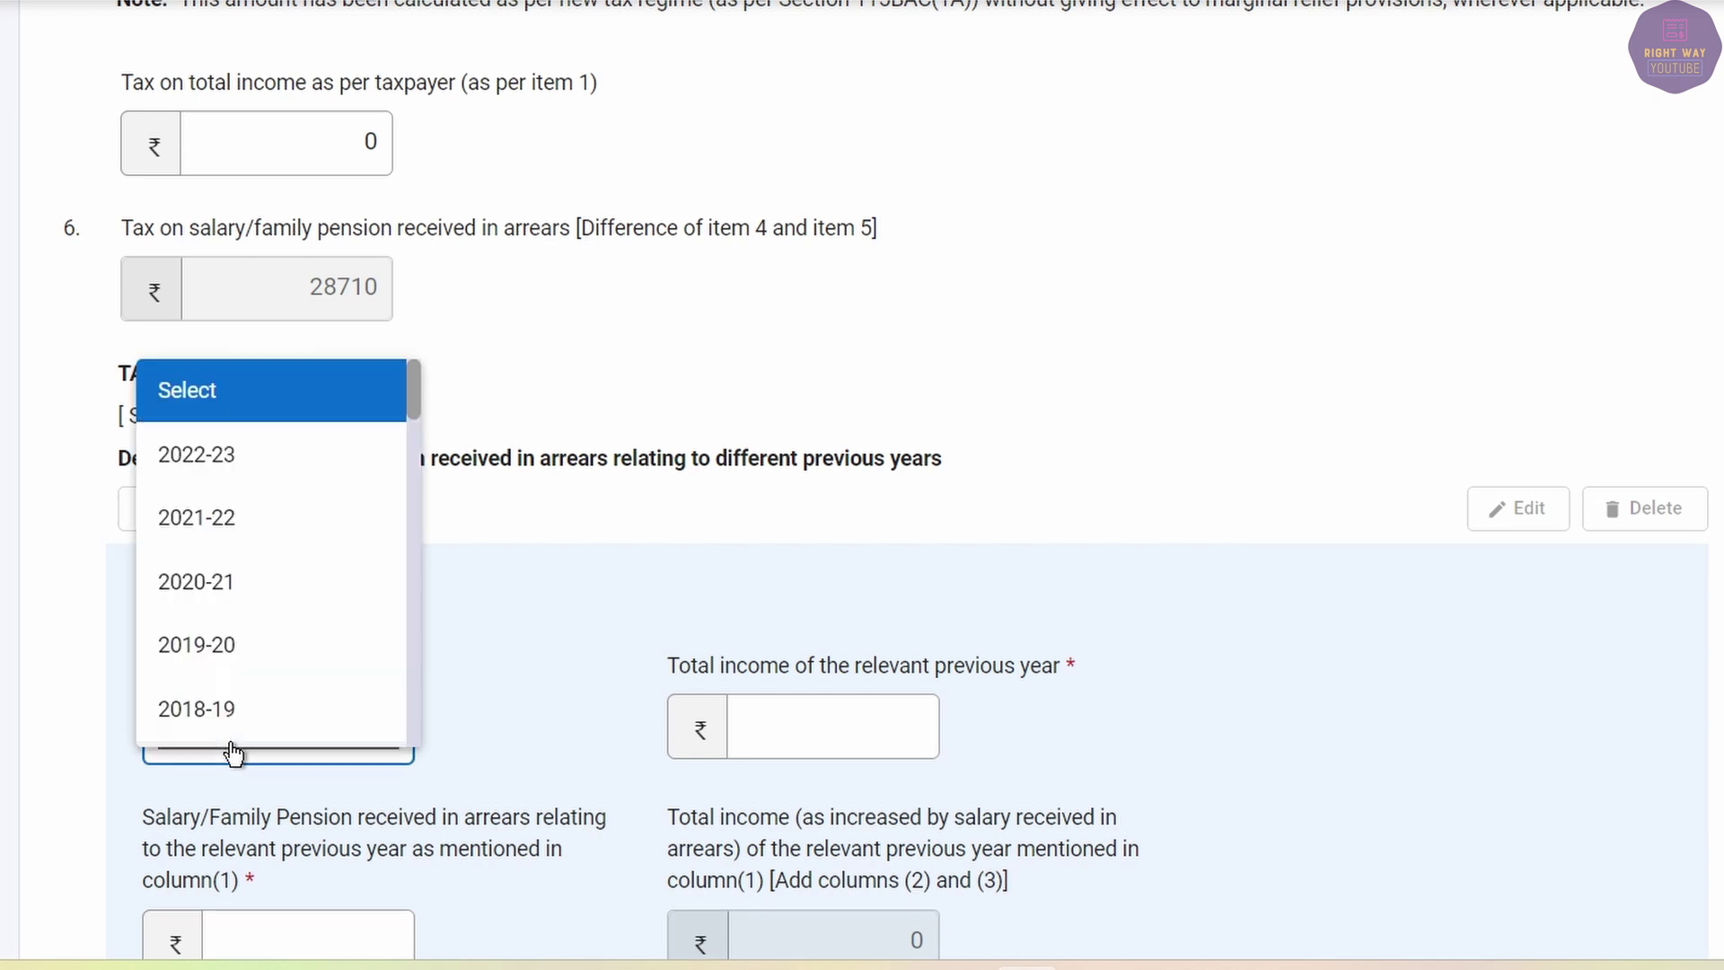
left_click(347, 447)
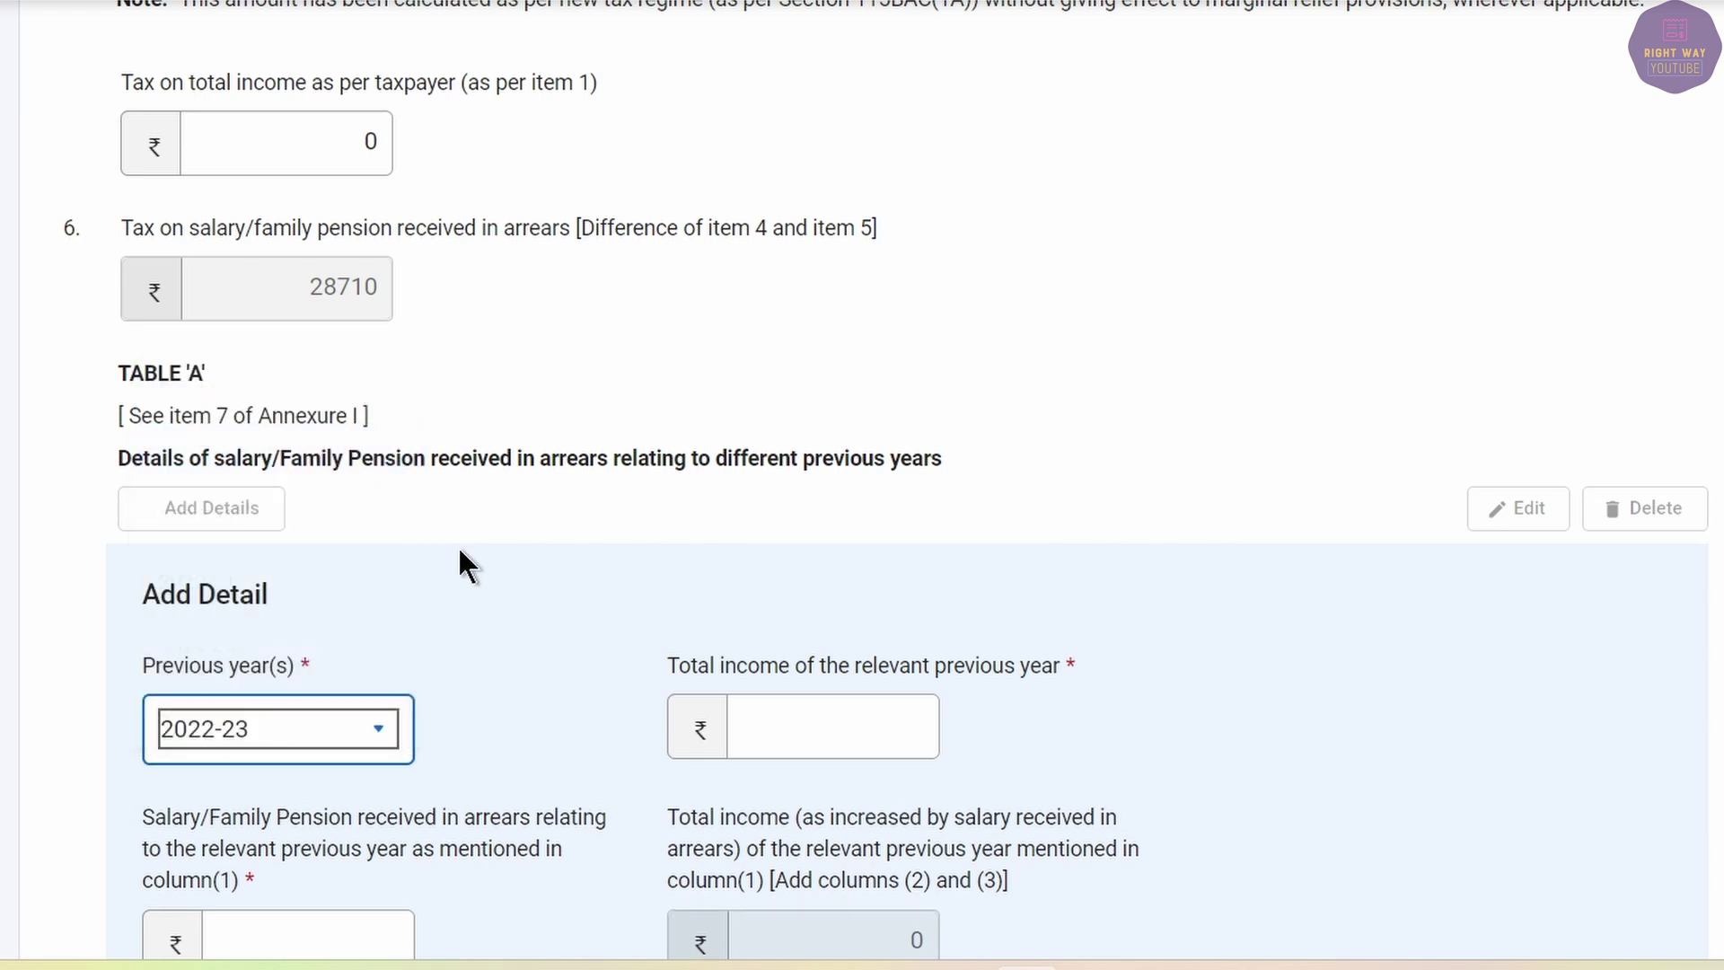
Enter 472510 as 2022-23 total income and 2,58,365 as salary arrears.
left_click(831, 729)
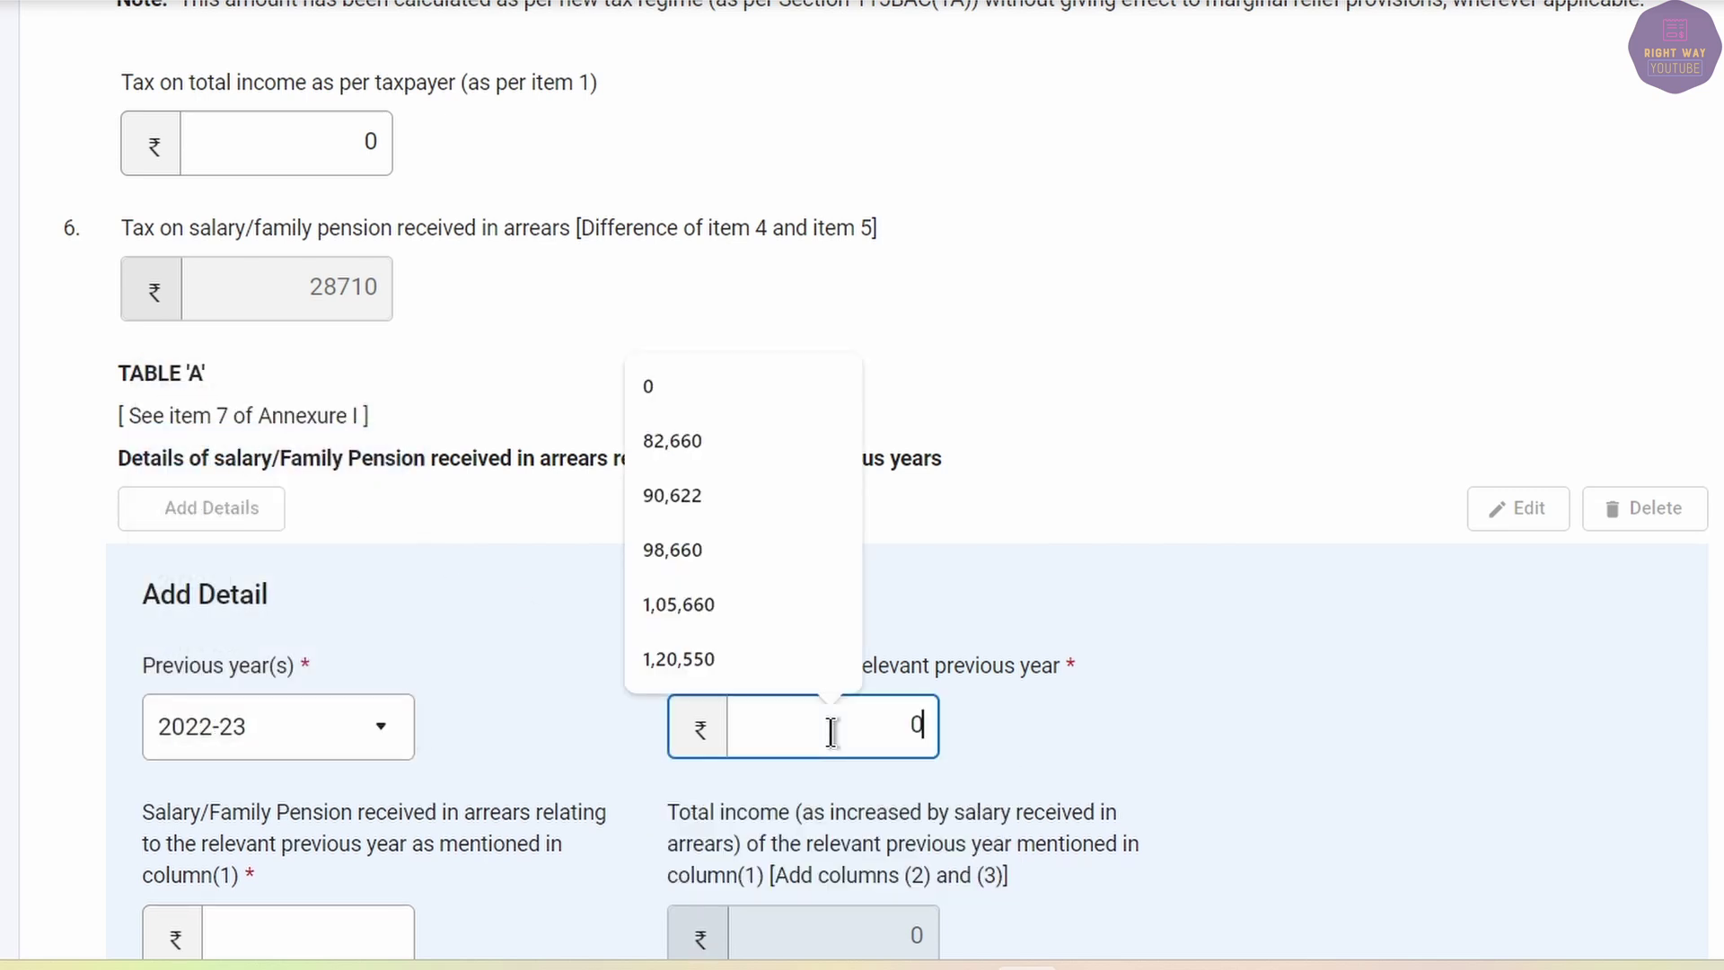
key("alt+Tab")
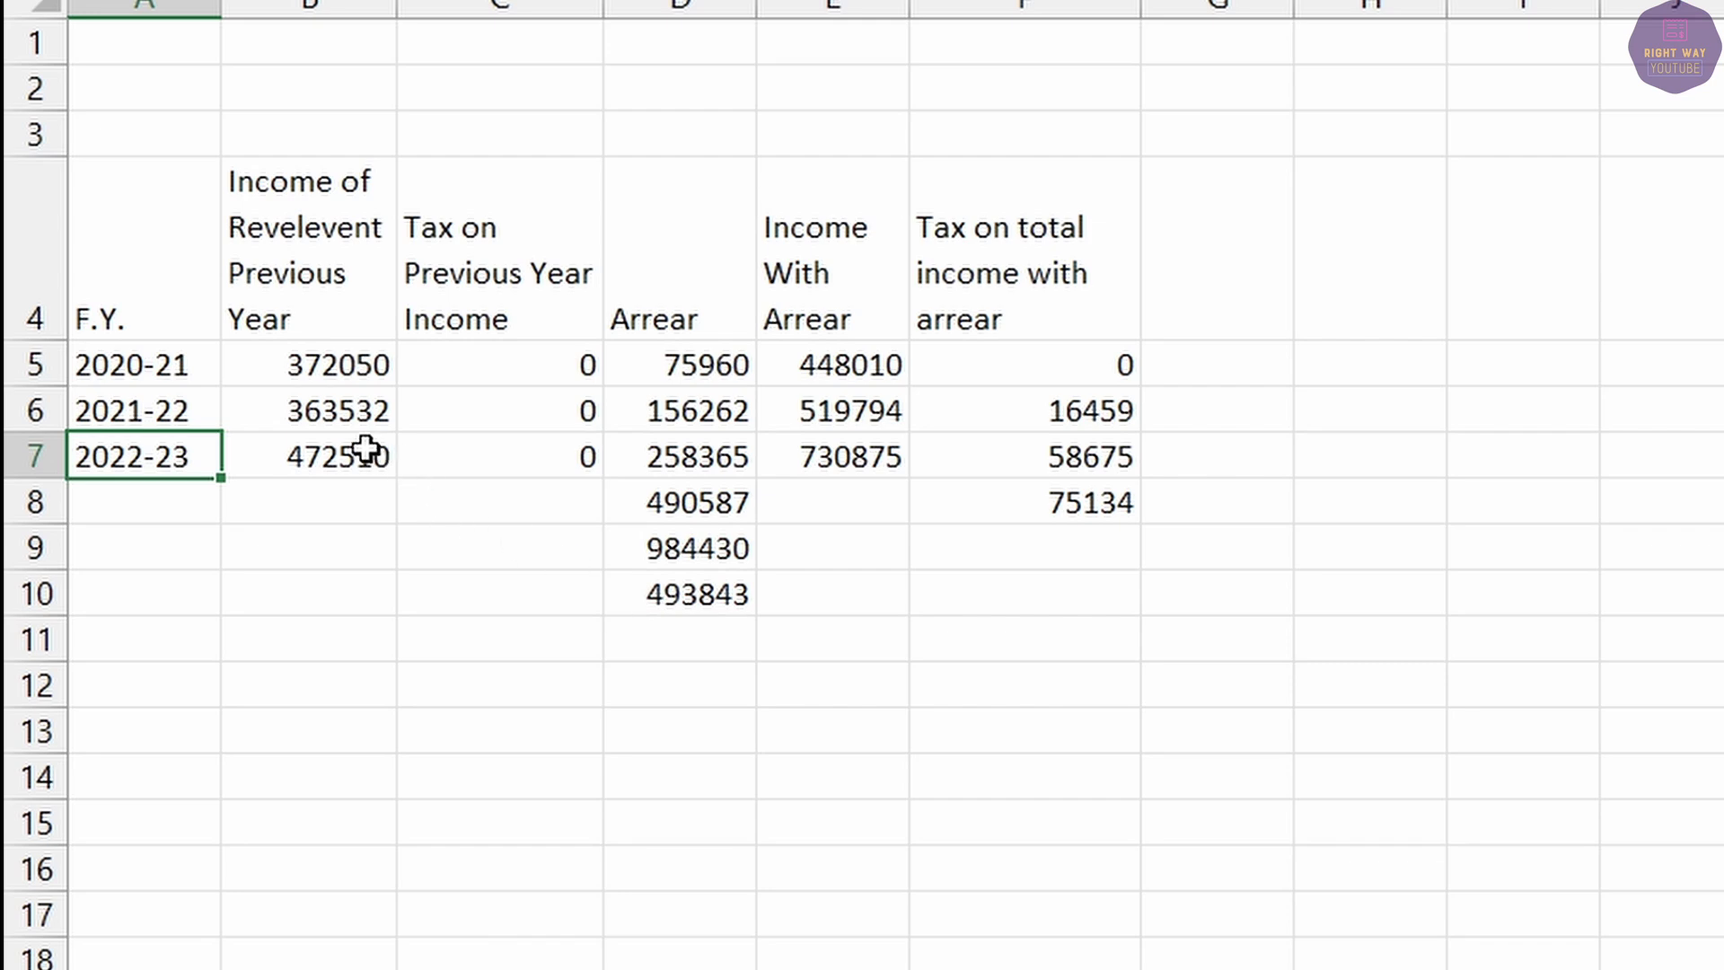
left_click(366, 450)
key("alt+Tab")
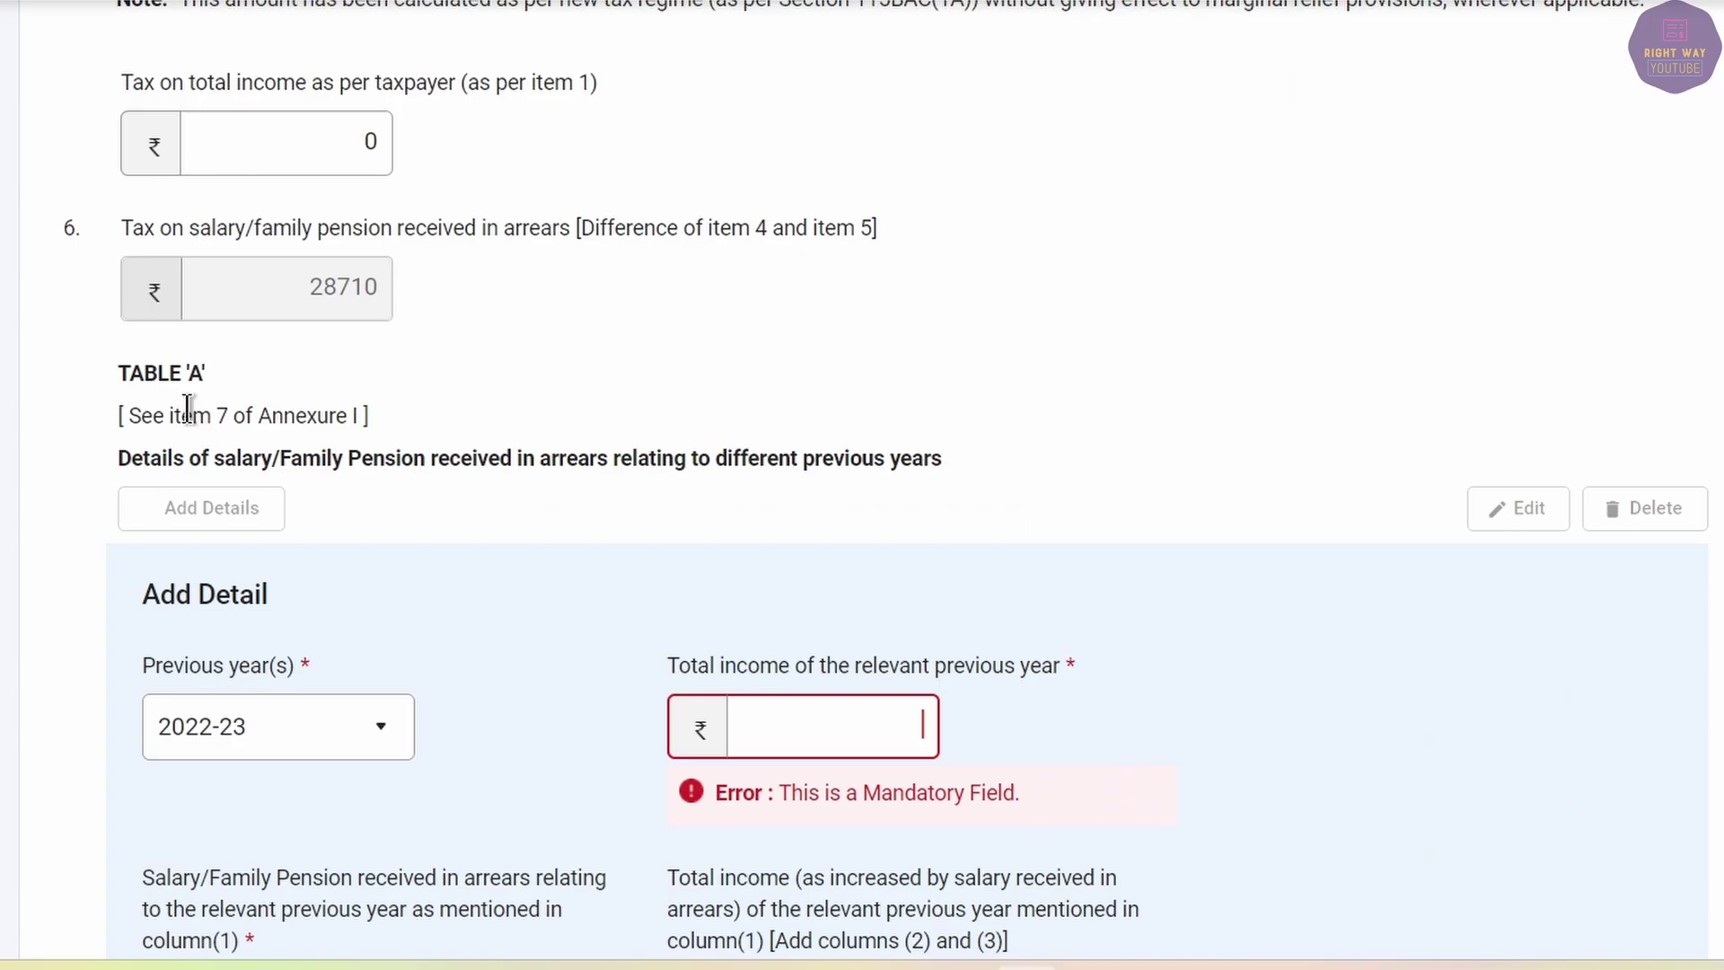
type("472510")
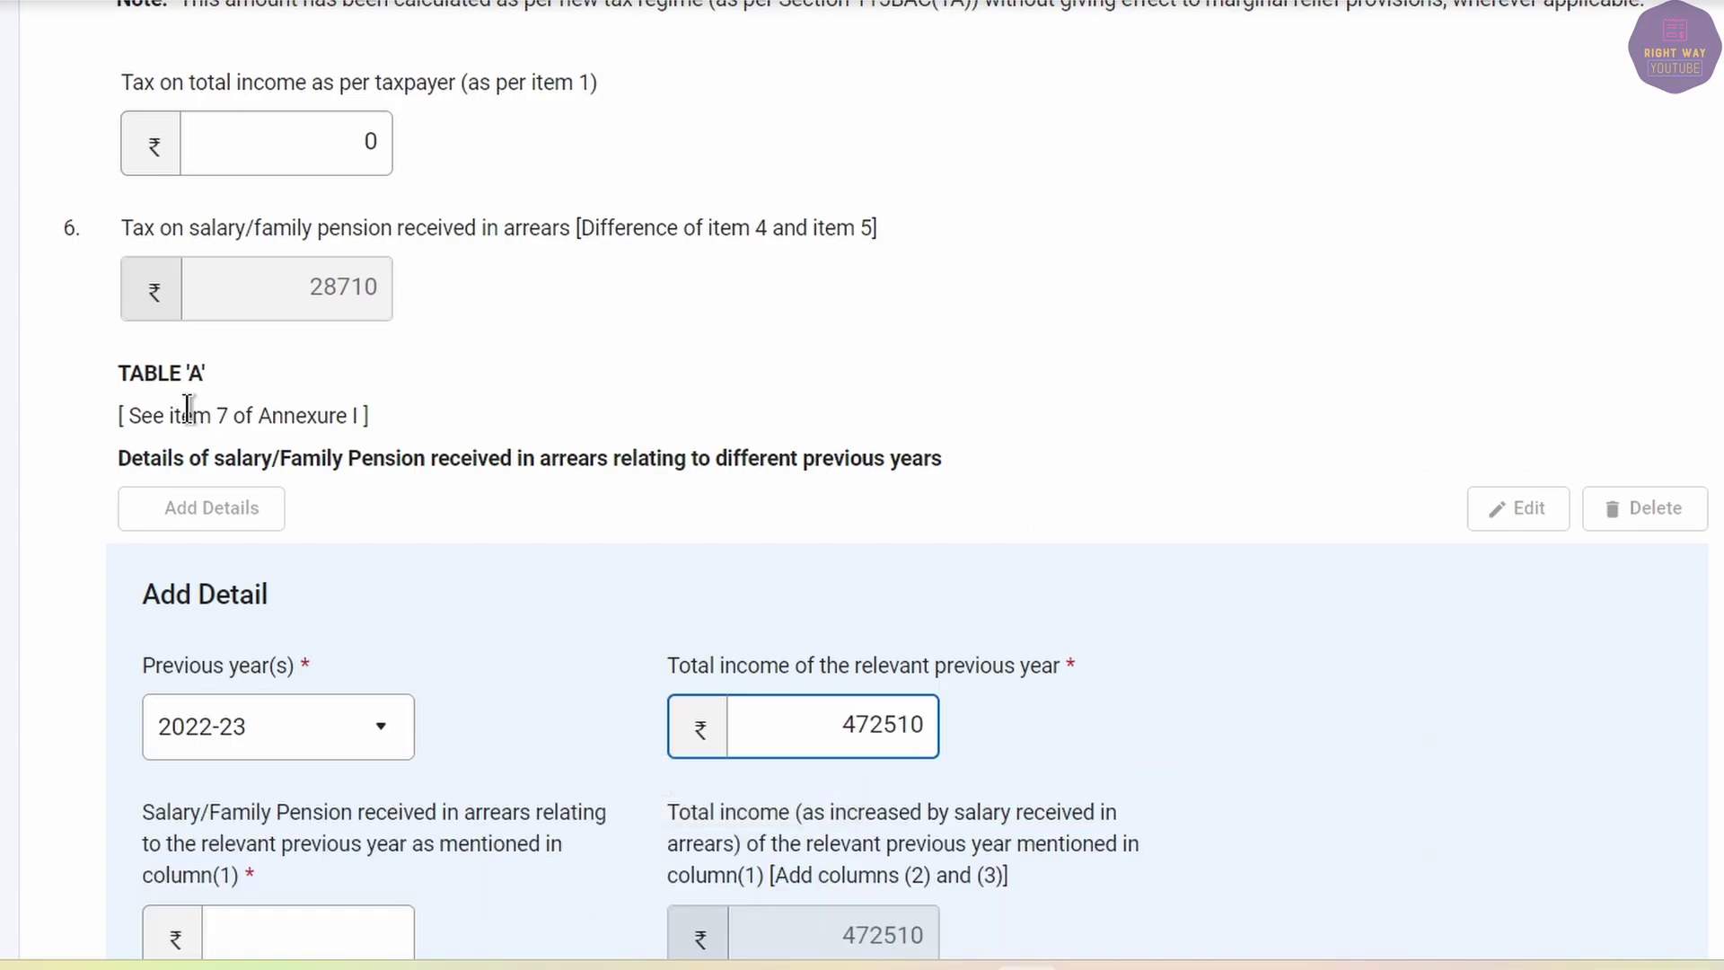
key("Tab")
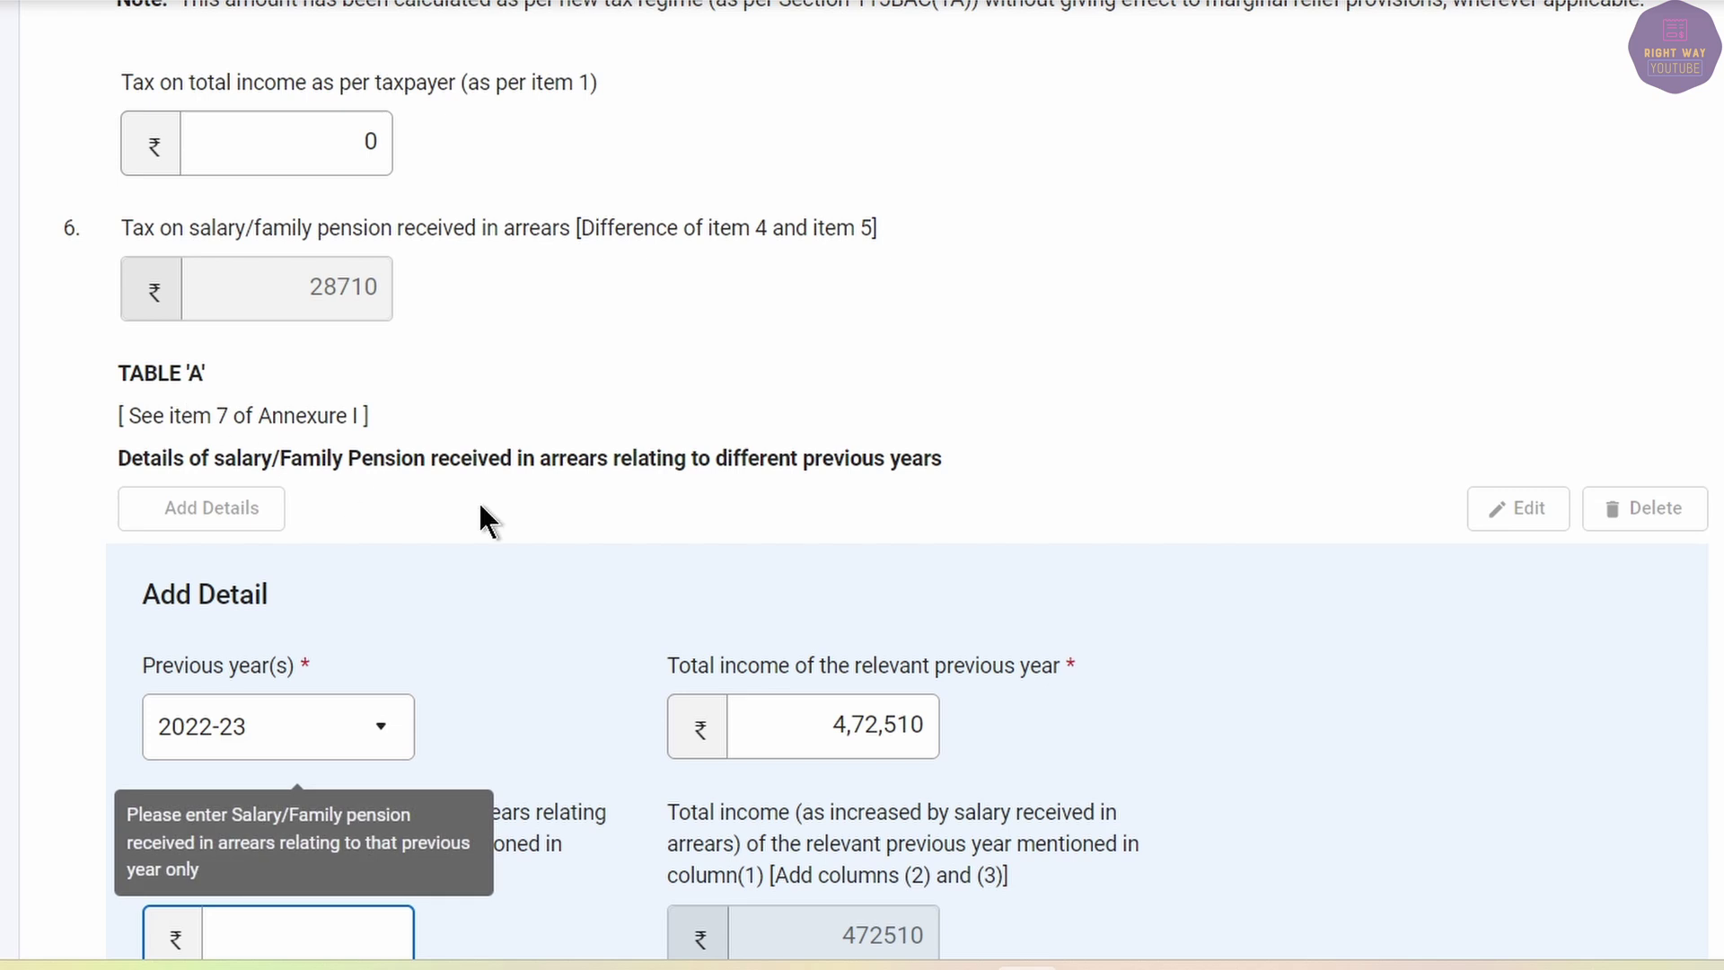
scroll(502, 538, "down", 3)
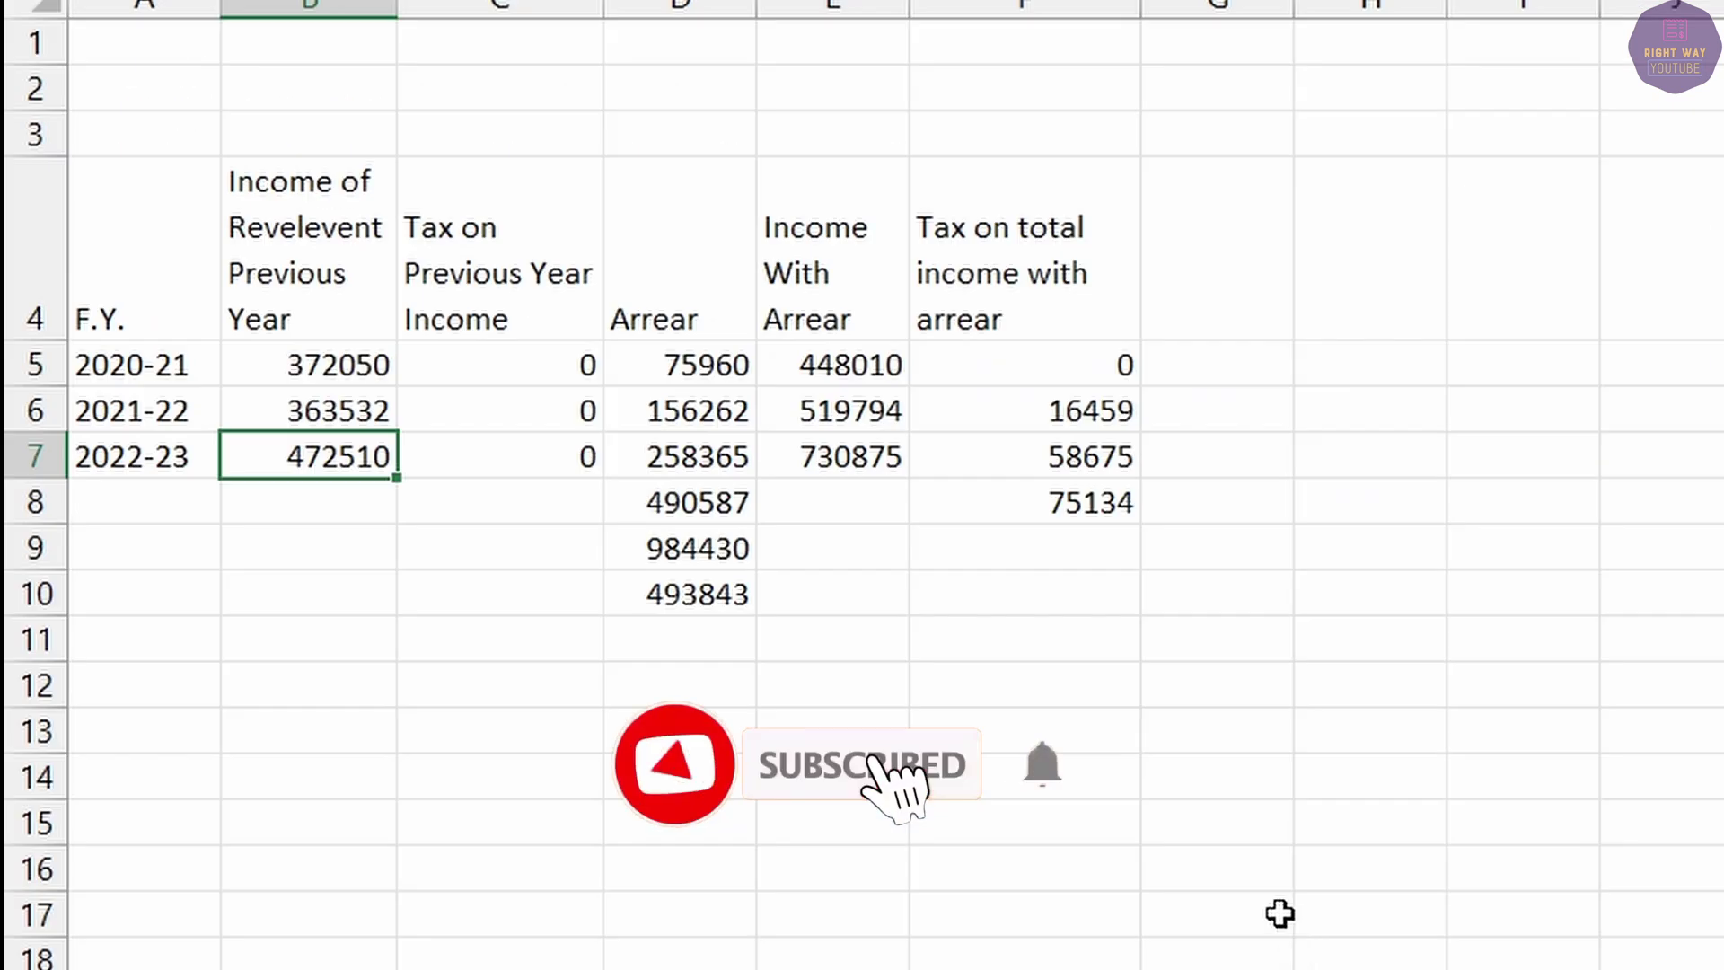
key("Right")
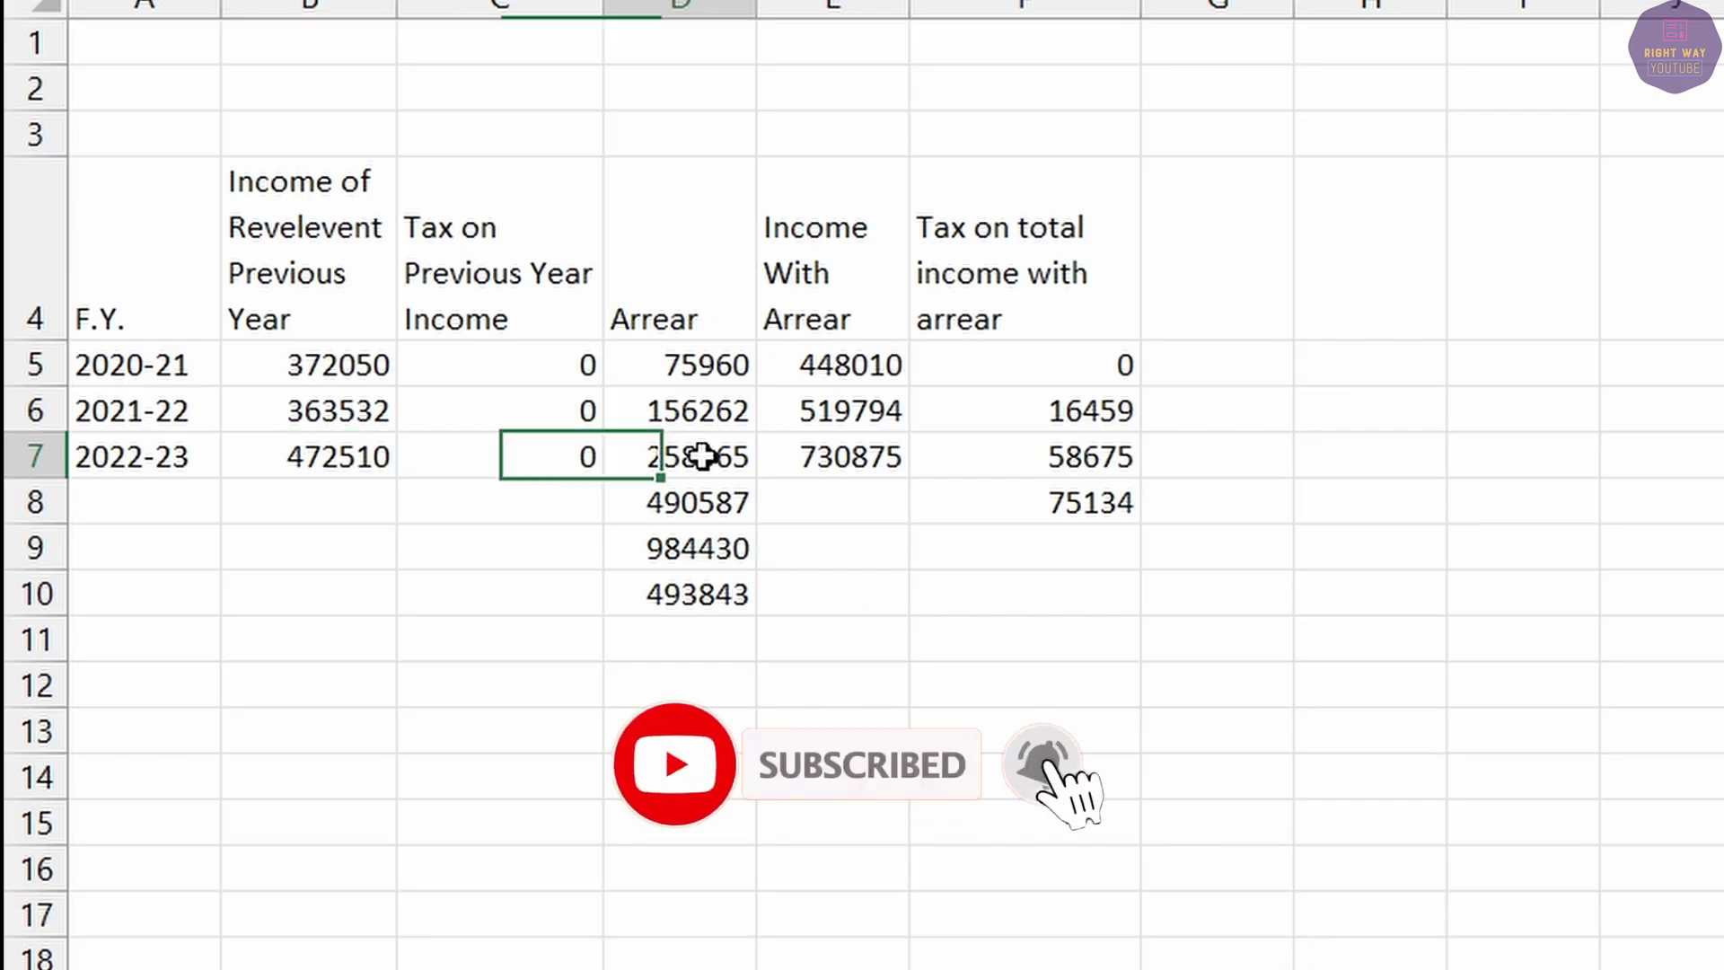
key("Right")
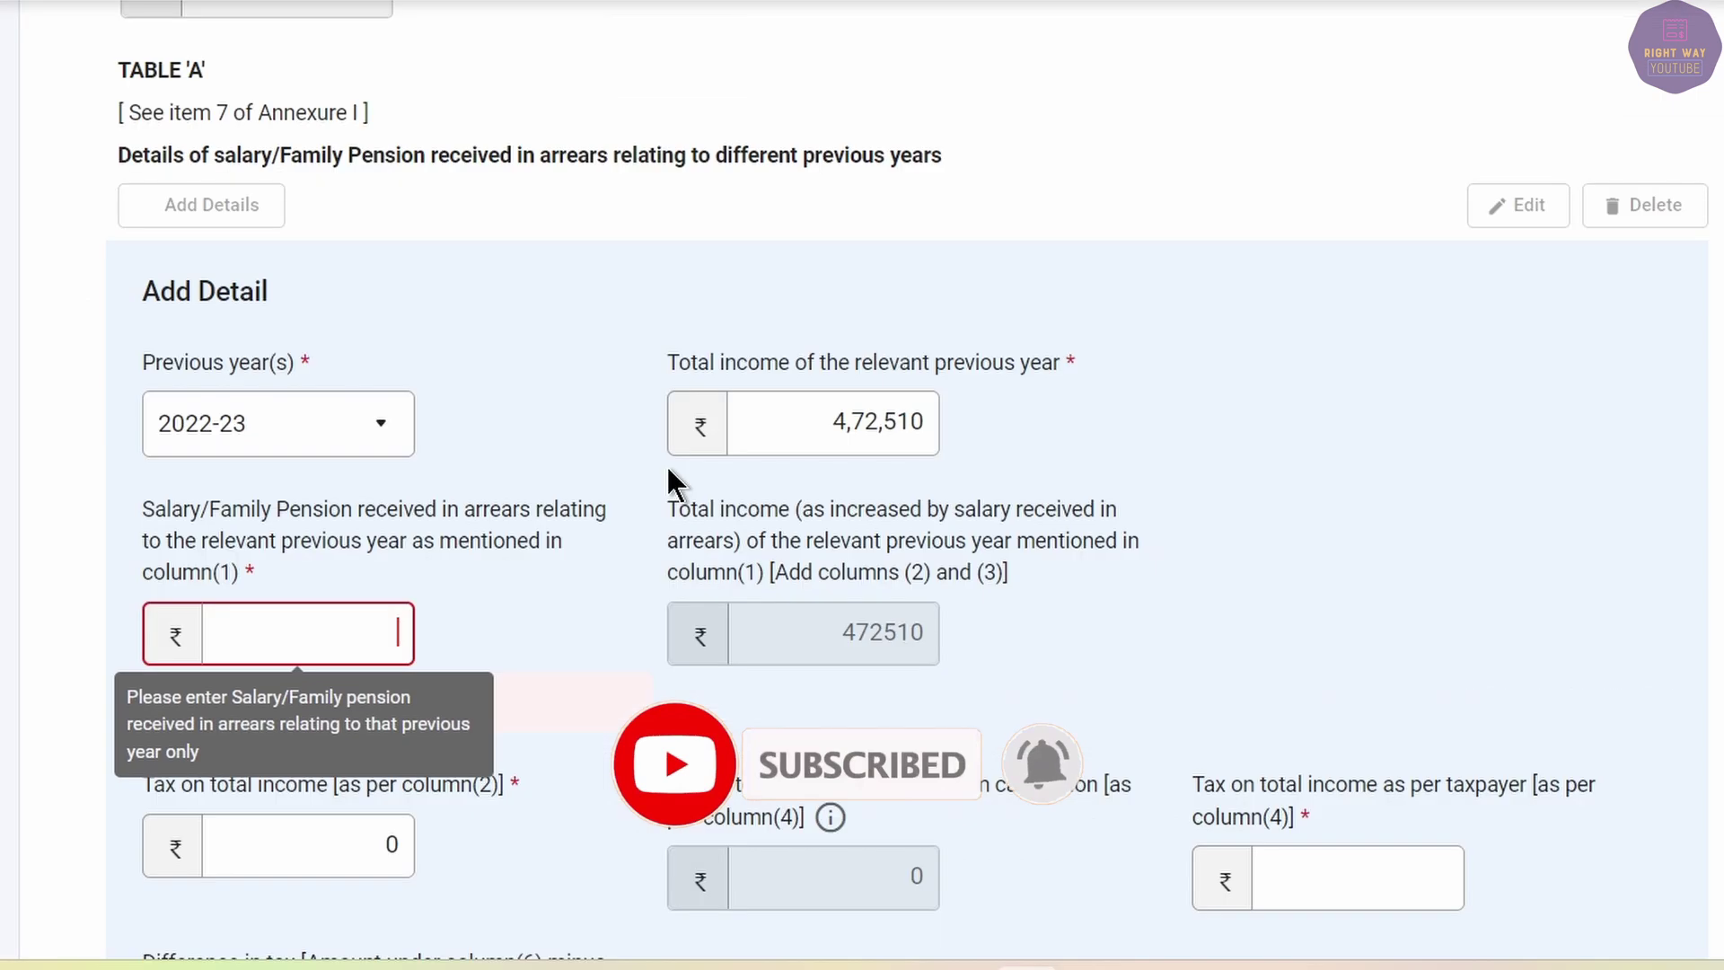
type("258")
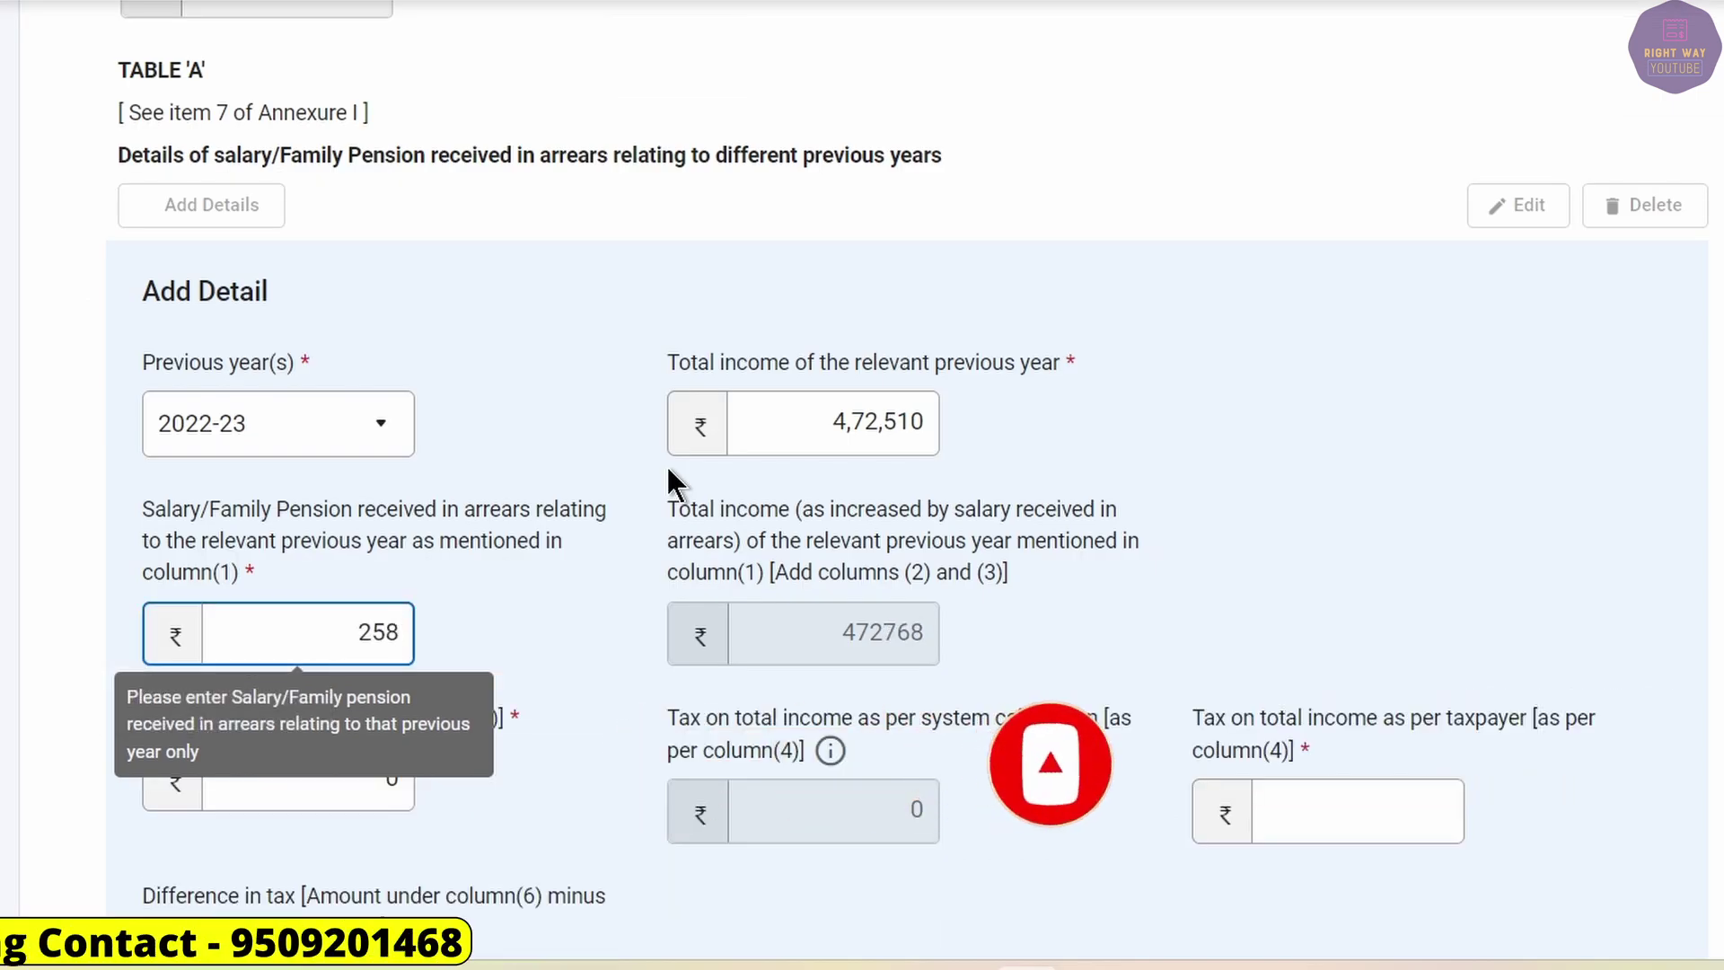
type("365")
key("Tab")
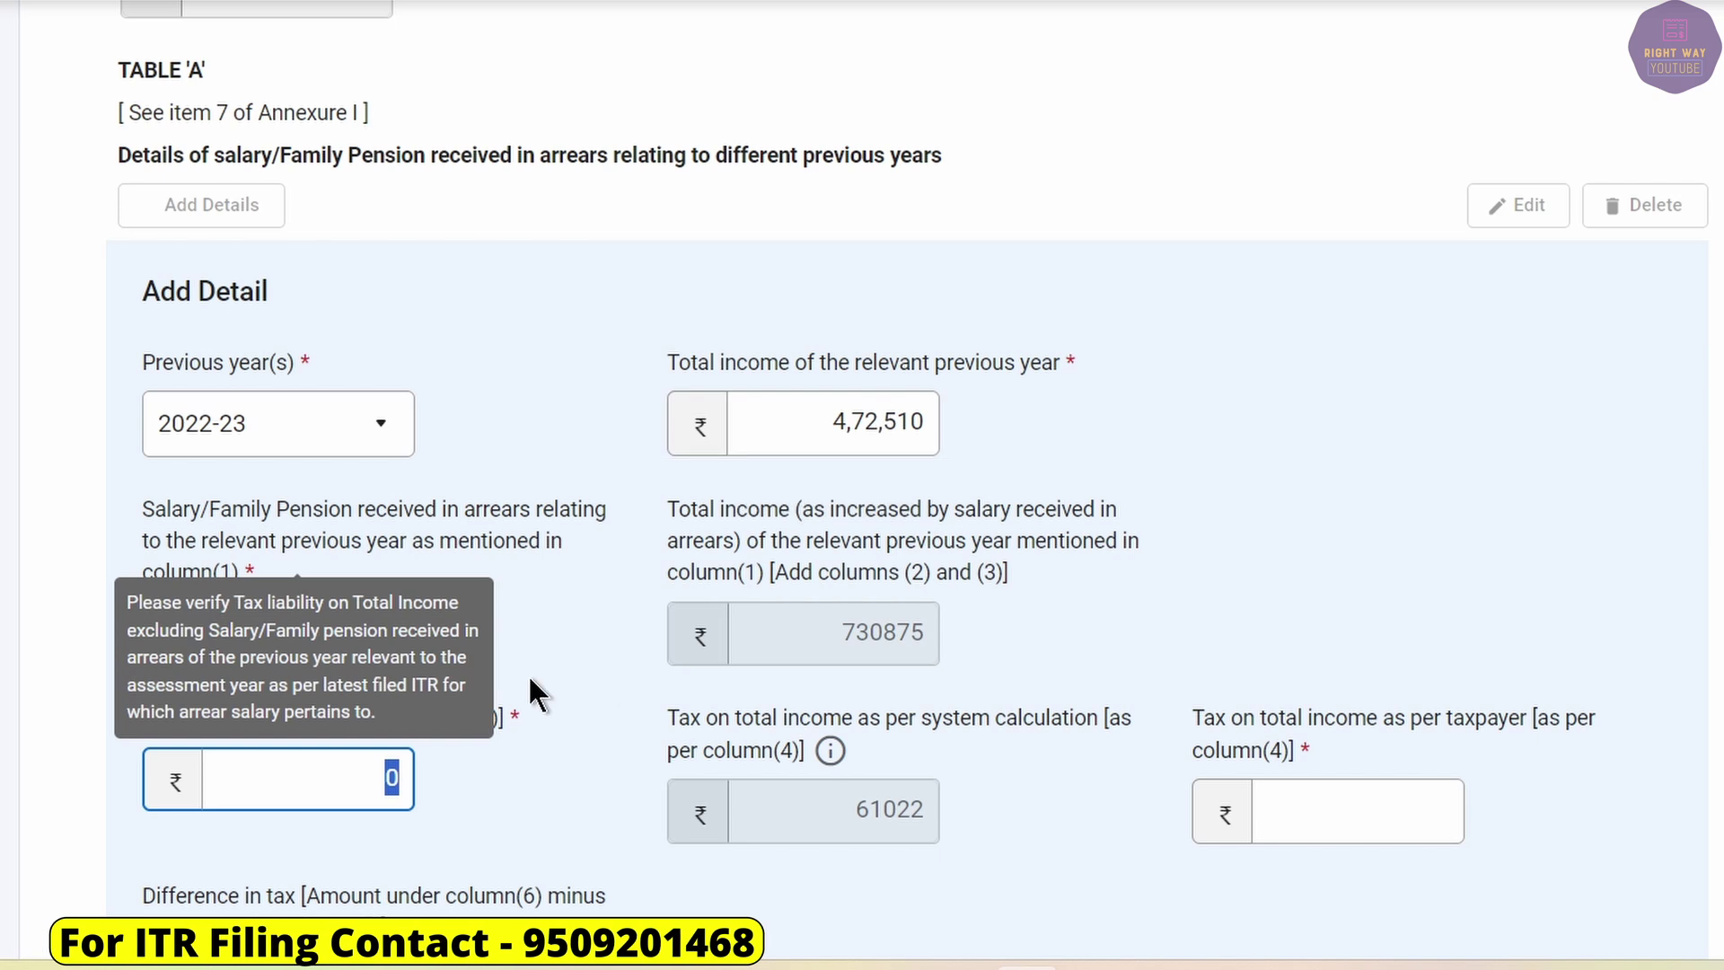
Enter 58,675 as the taxpayer's tax on total income for 2022-23.
key("Tab")
key("Tab")
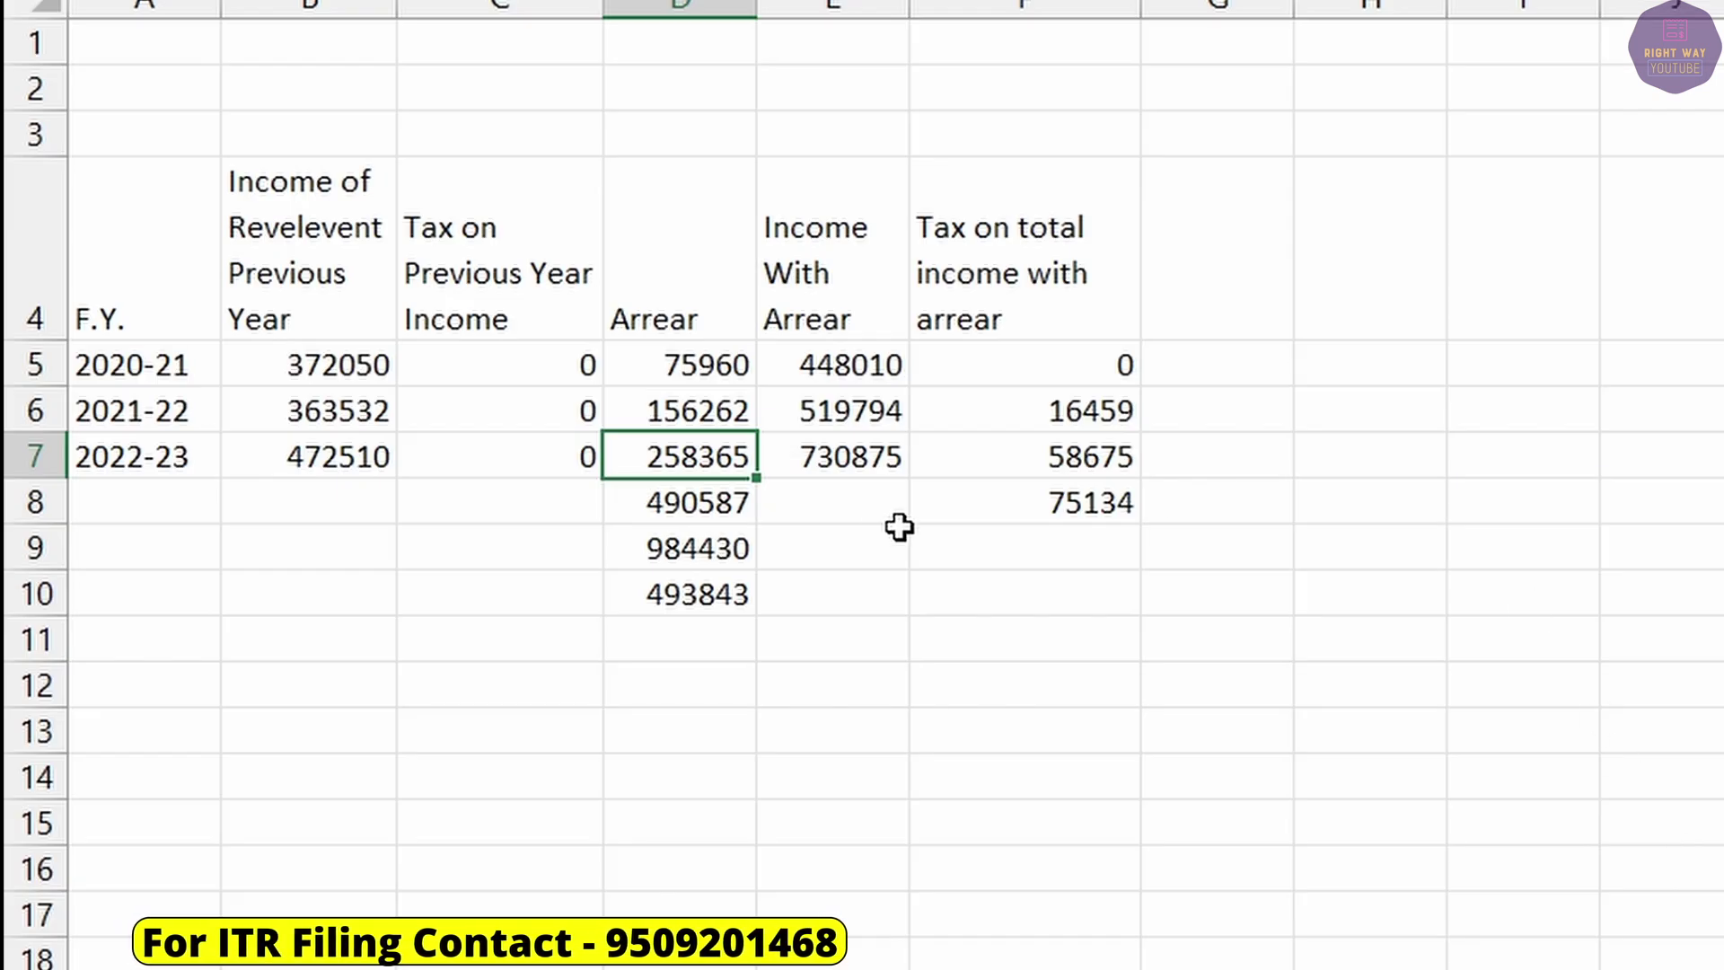
left_click(832, 454)
left_click(1074, 454)
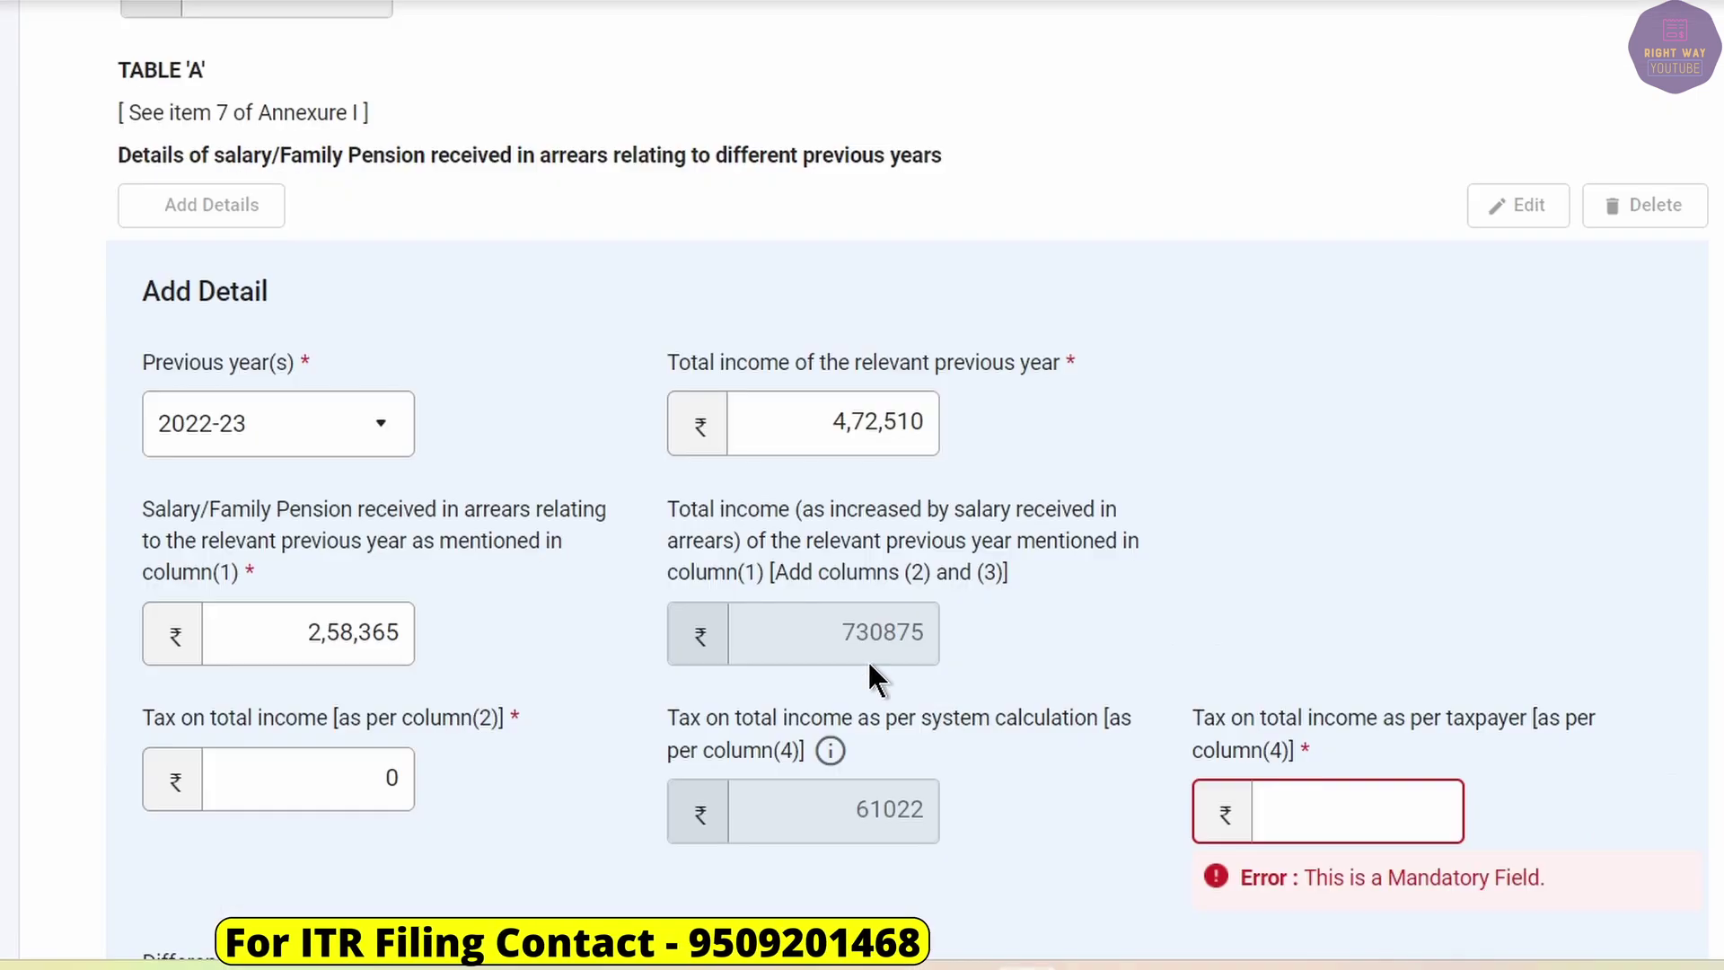
left_click(1316, 810)
type("5")
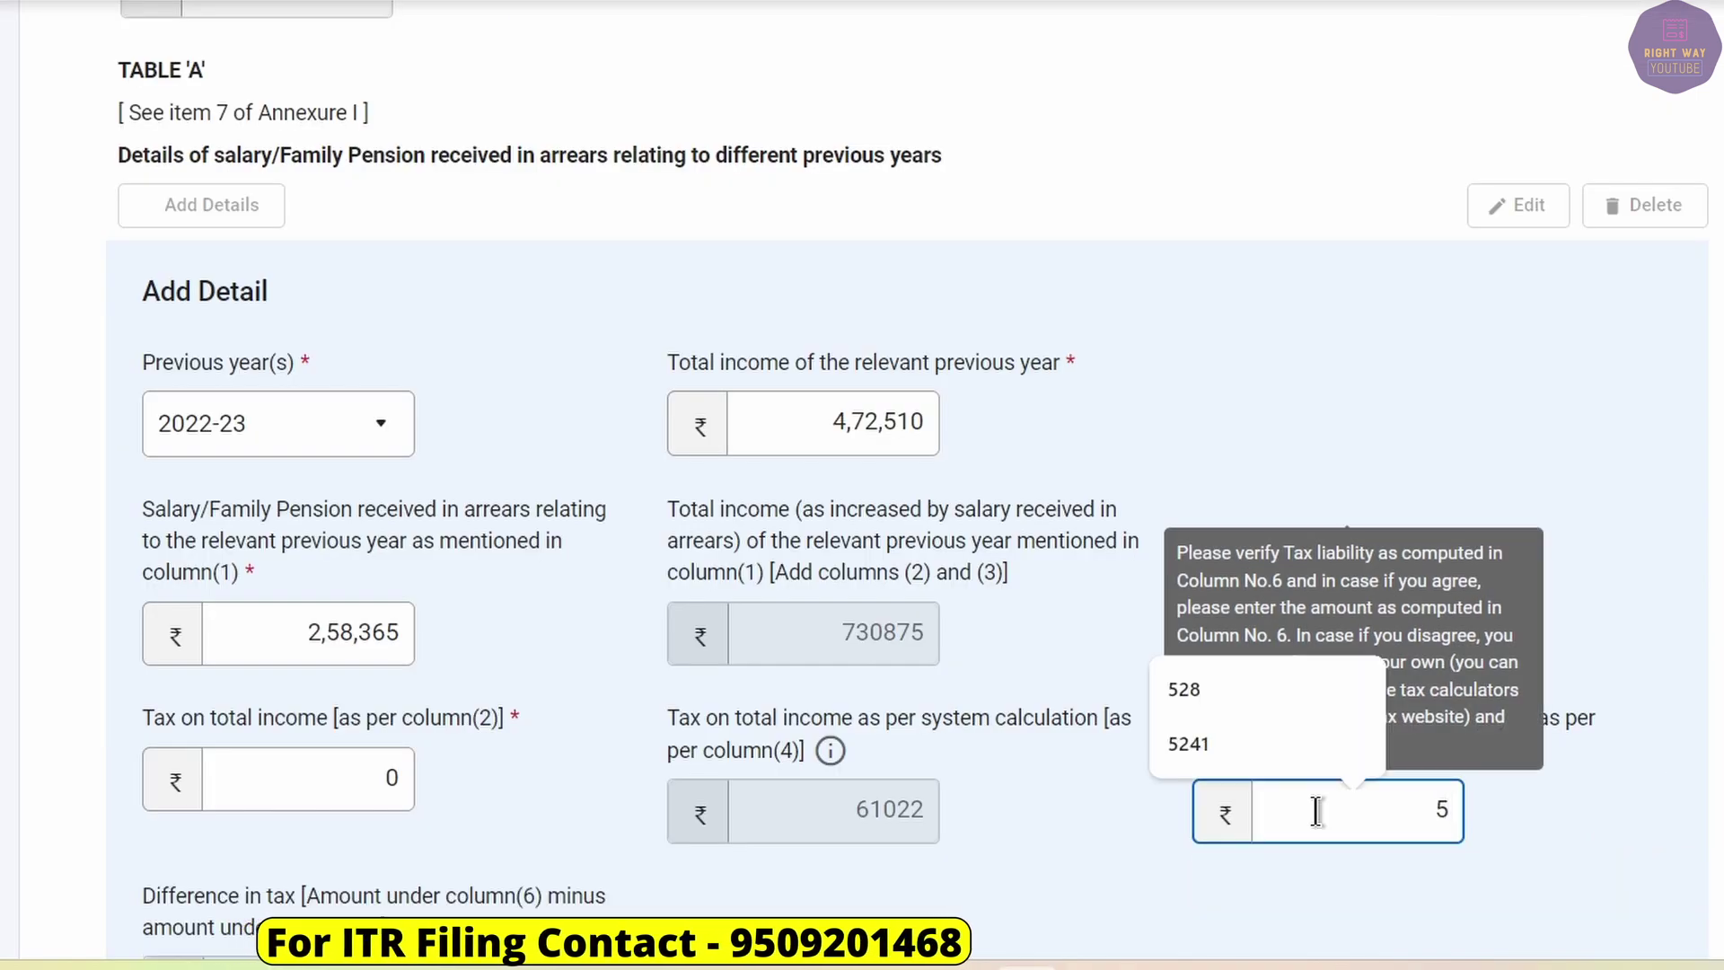
type("8,675")
key("Tab")
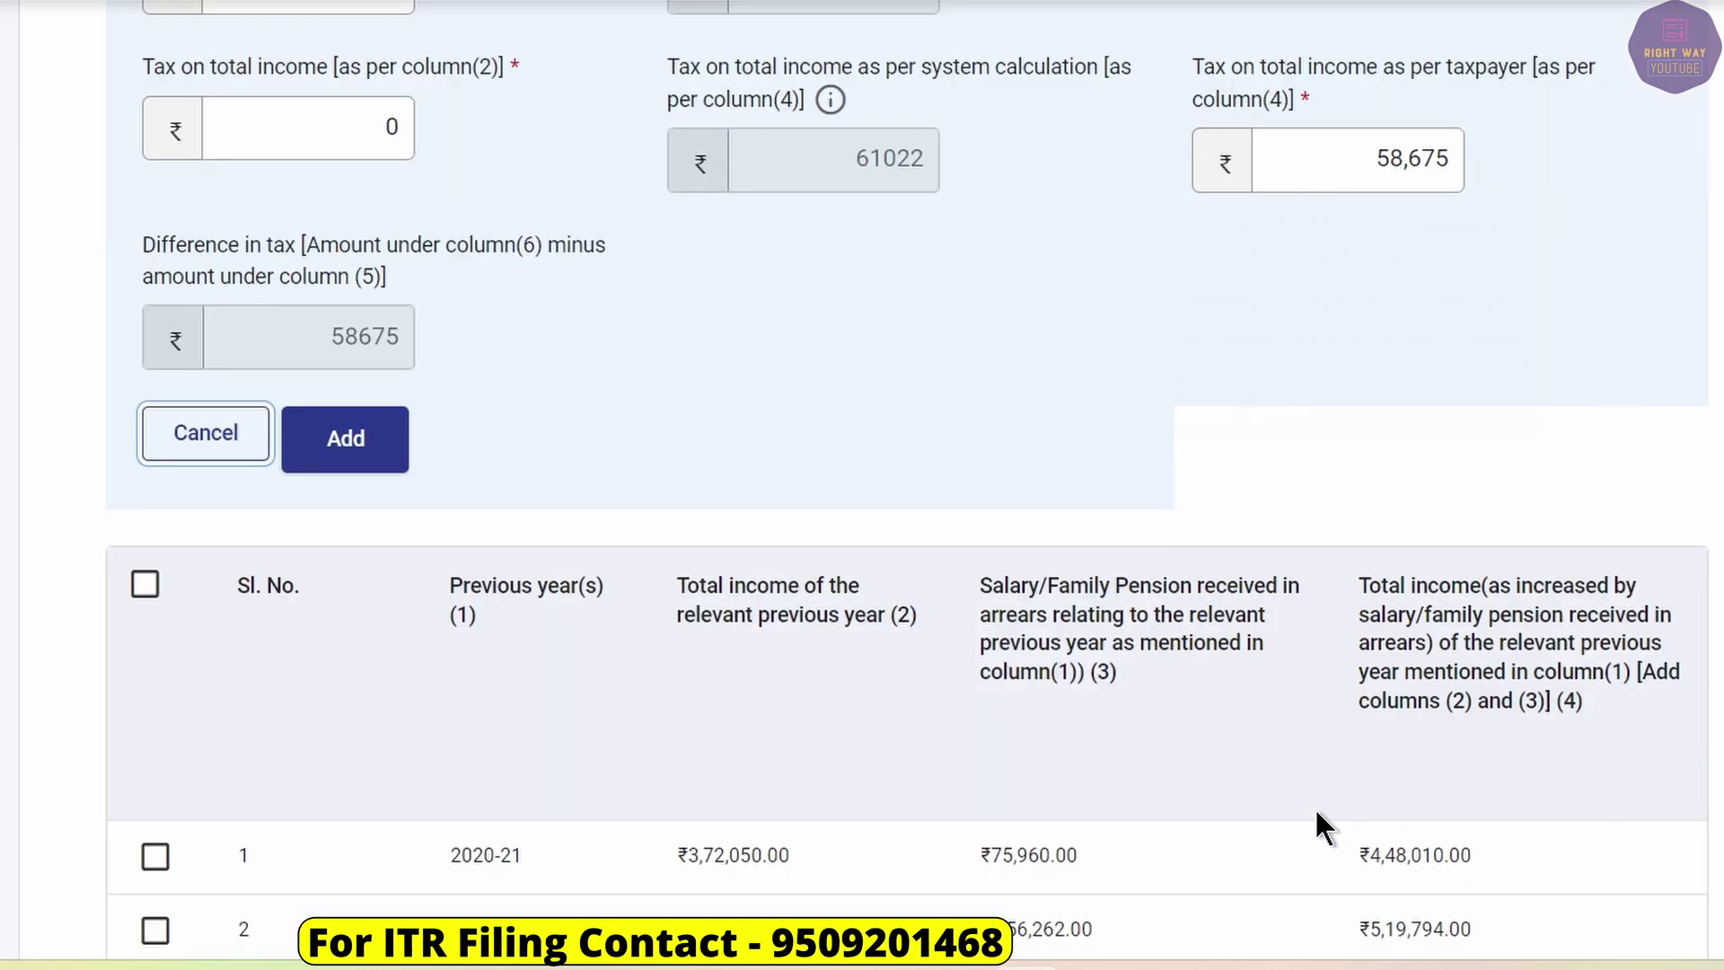
Add the 2022-23 row and check the total taxable income in item 1.
left_click(345, 440)
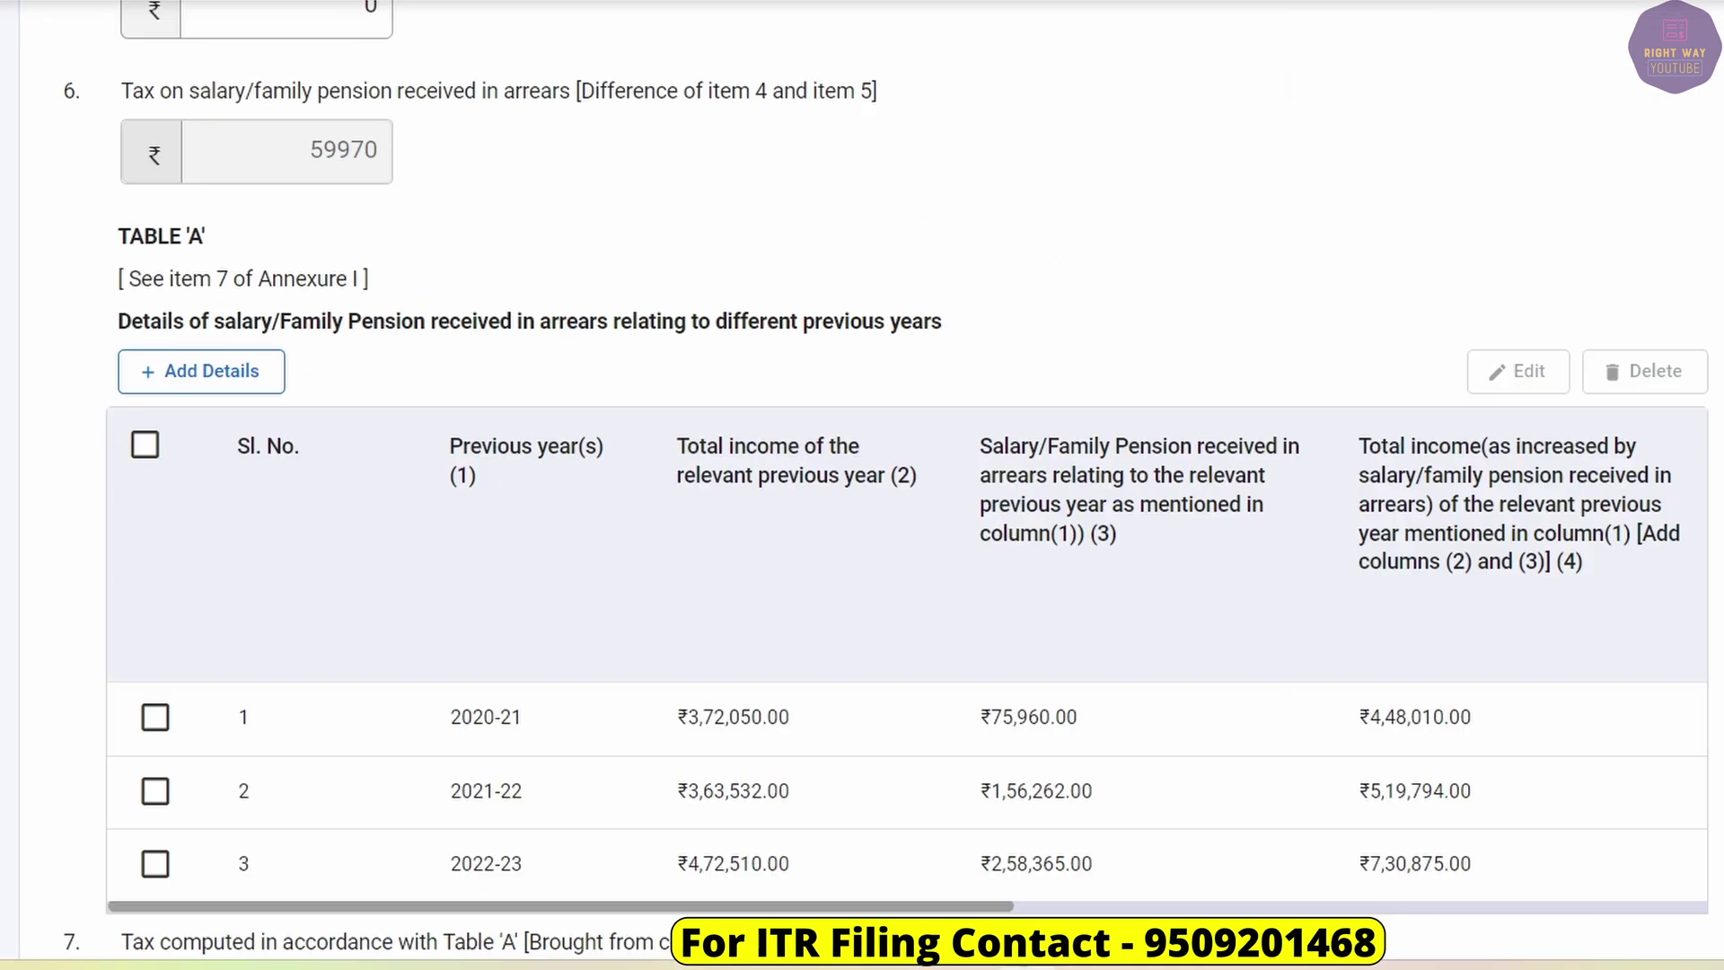
scroll(751, 781, "up", 15)
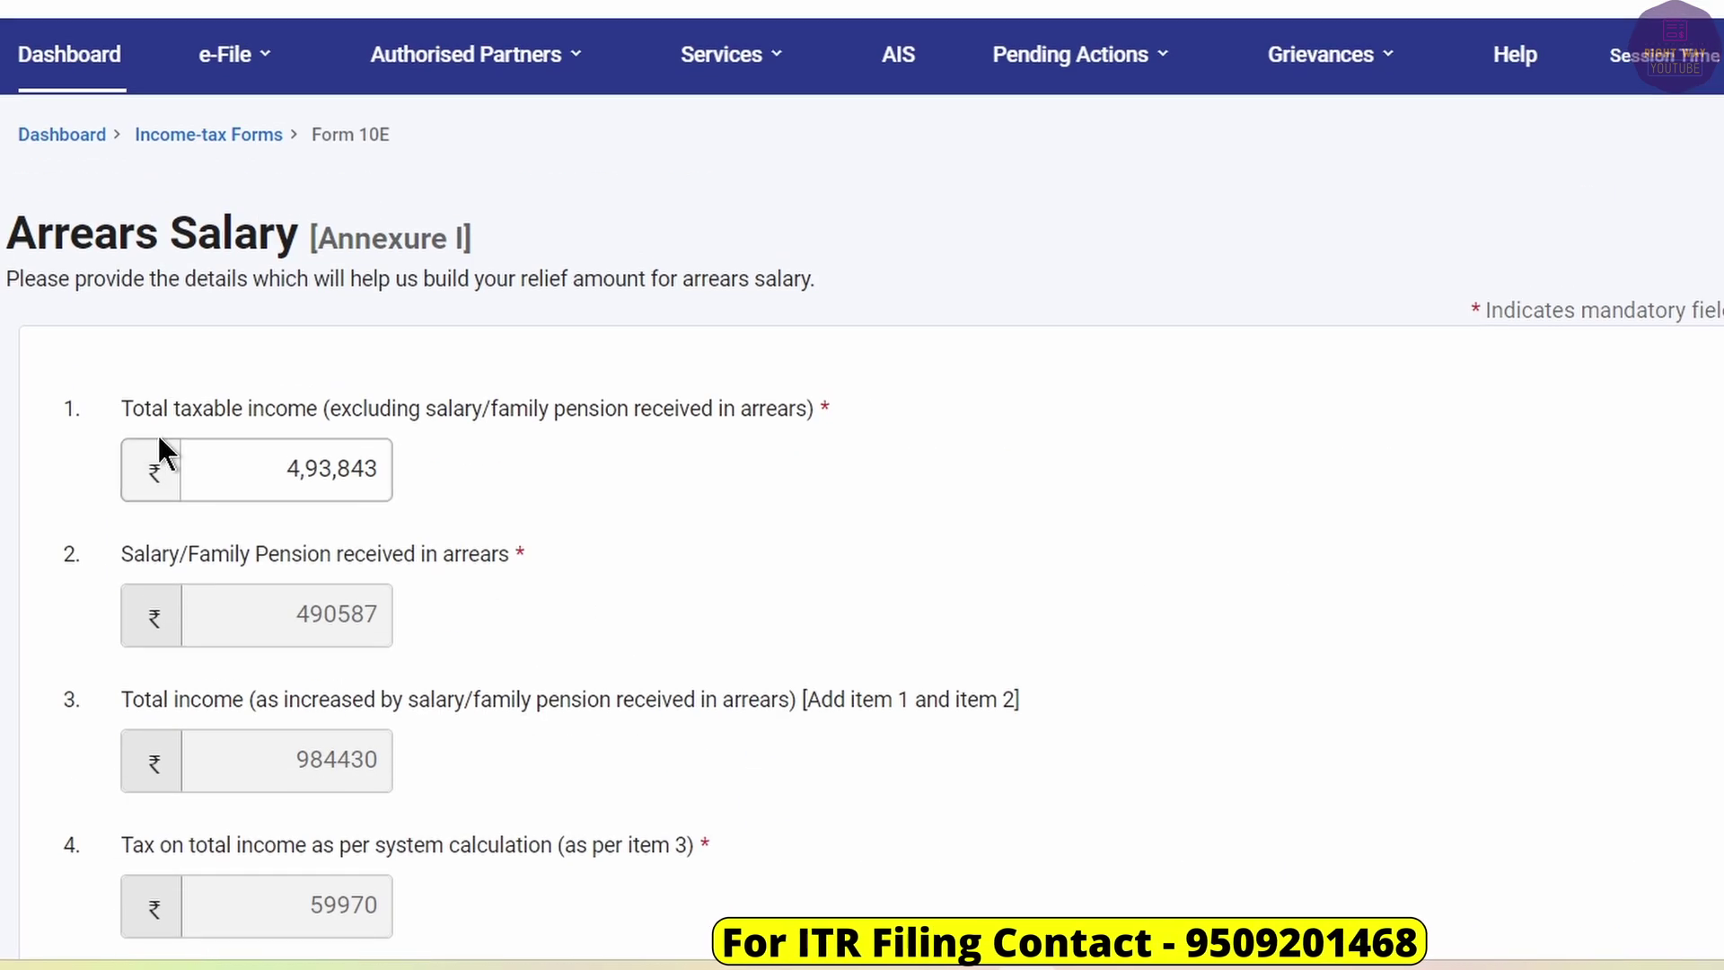
left_click(284, 467)
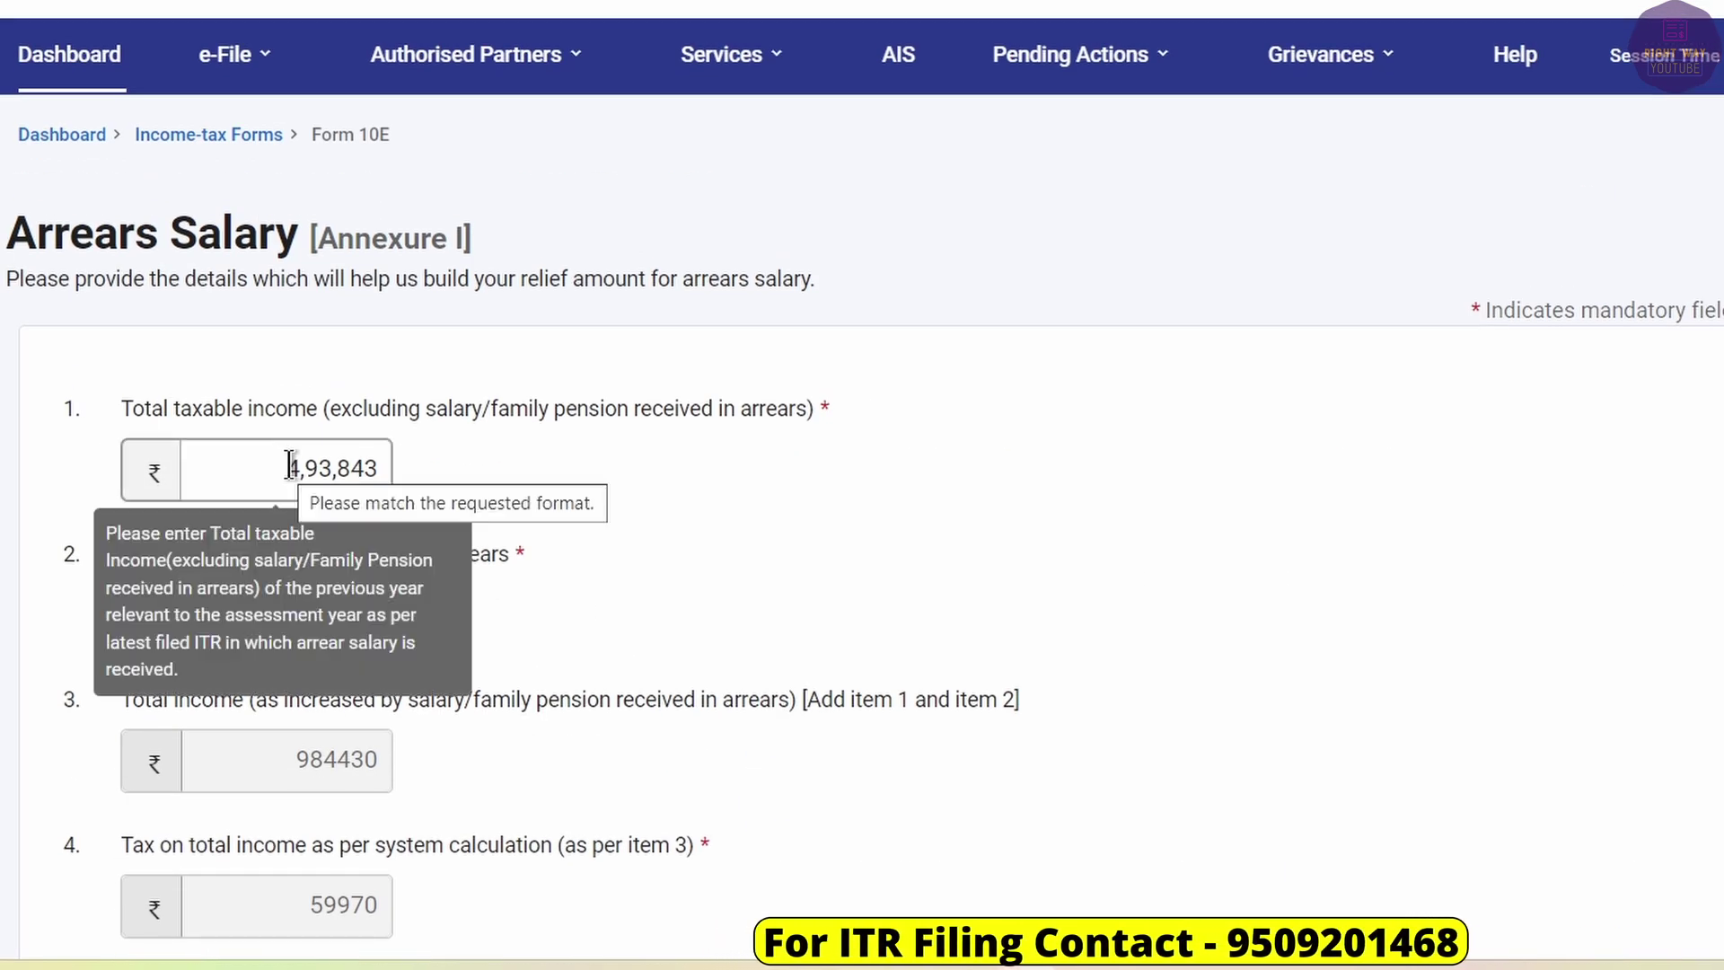
left_click(571, 464)
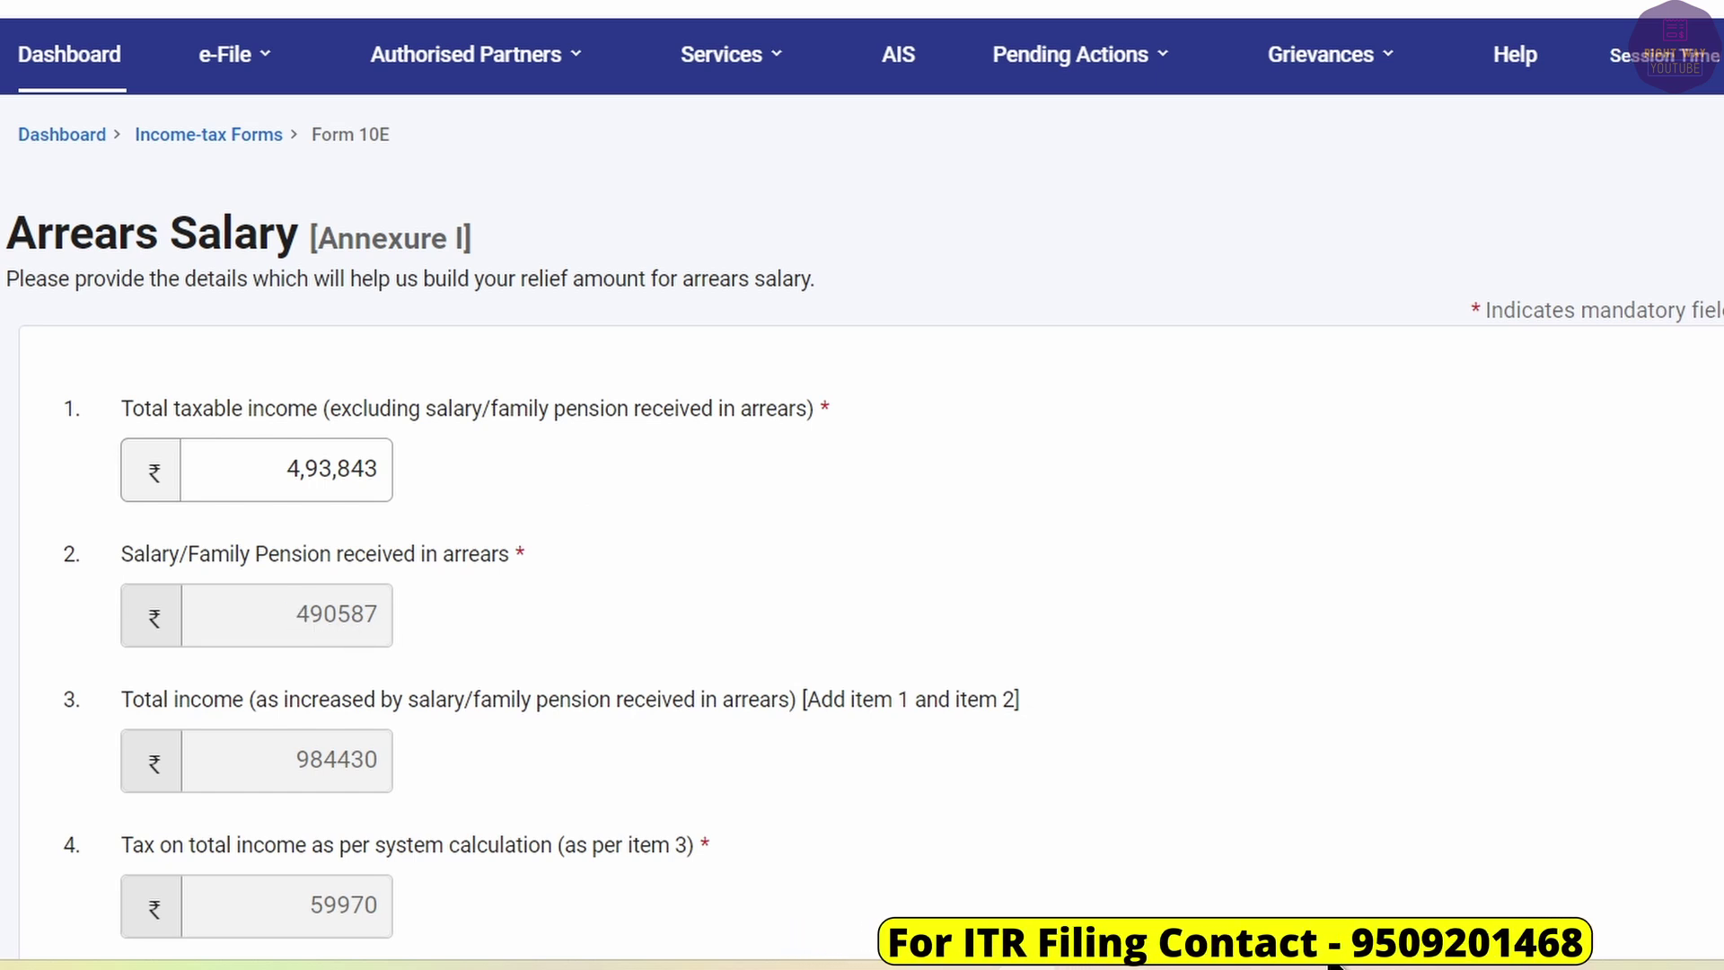
Compare against the 490587 arrears total in cell D8 of the Excel sheet.
key("alt+Tab")
left_click(698, 501)
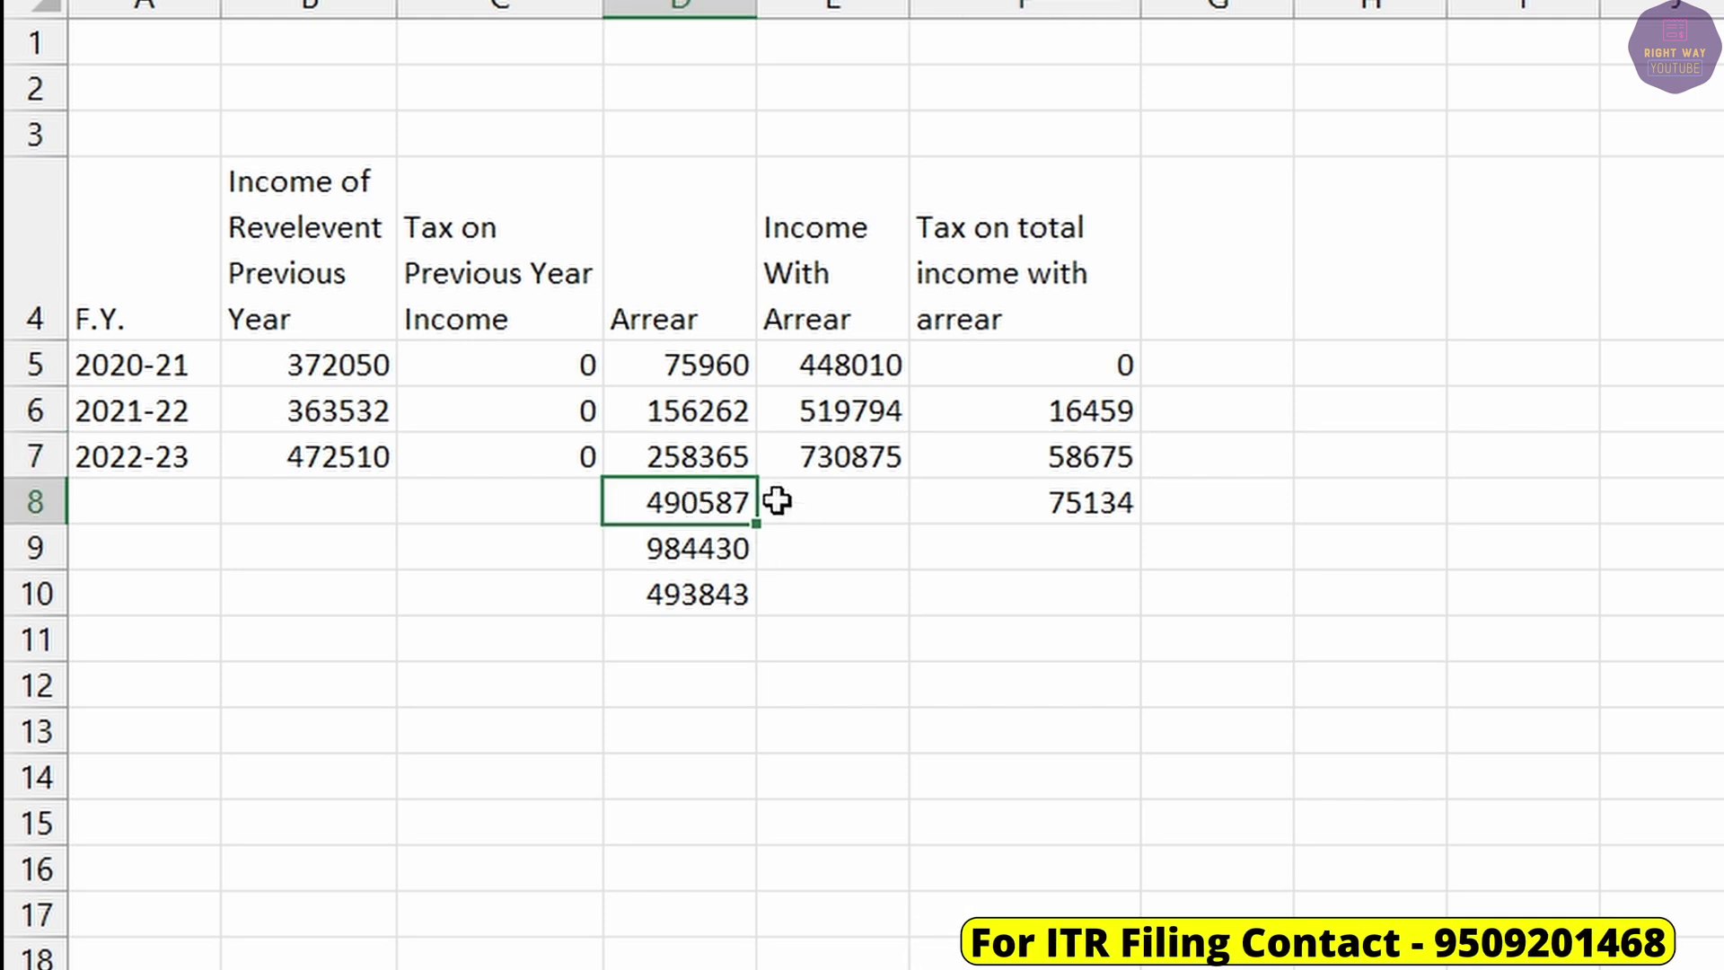
key("alt+Tab")
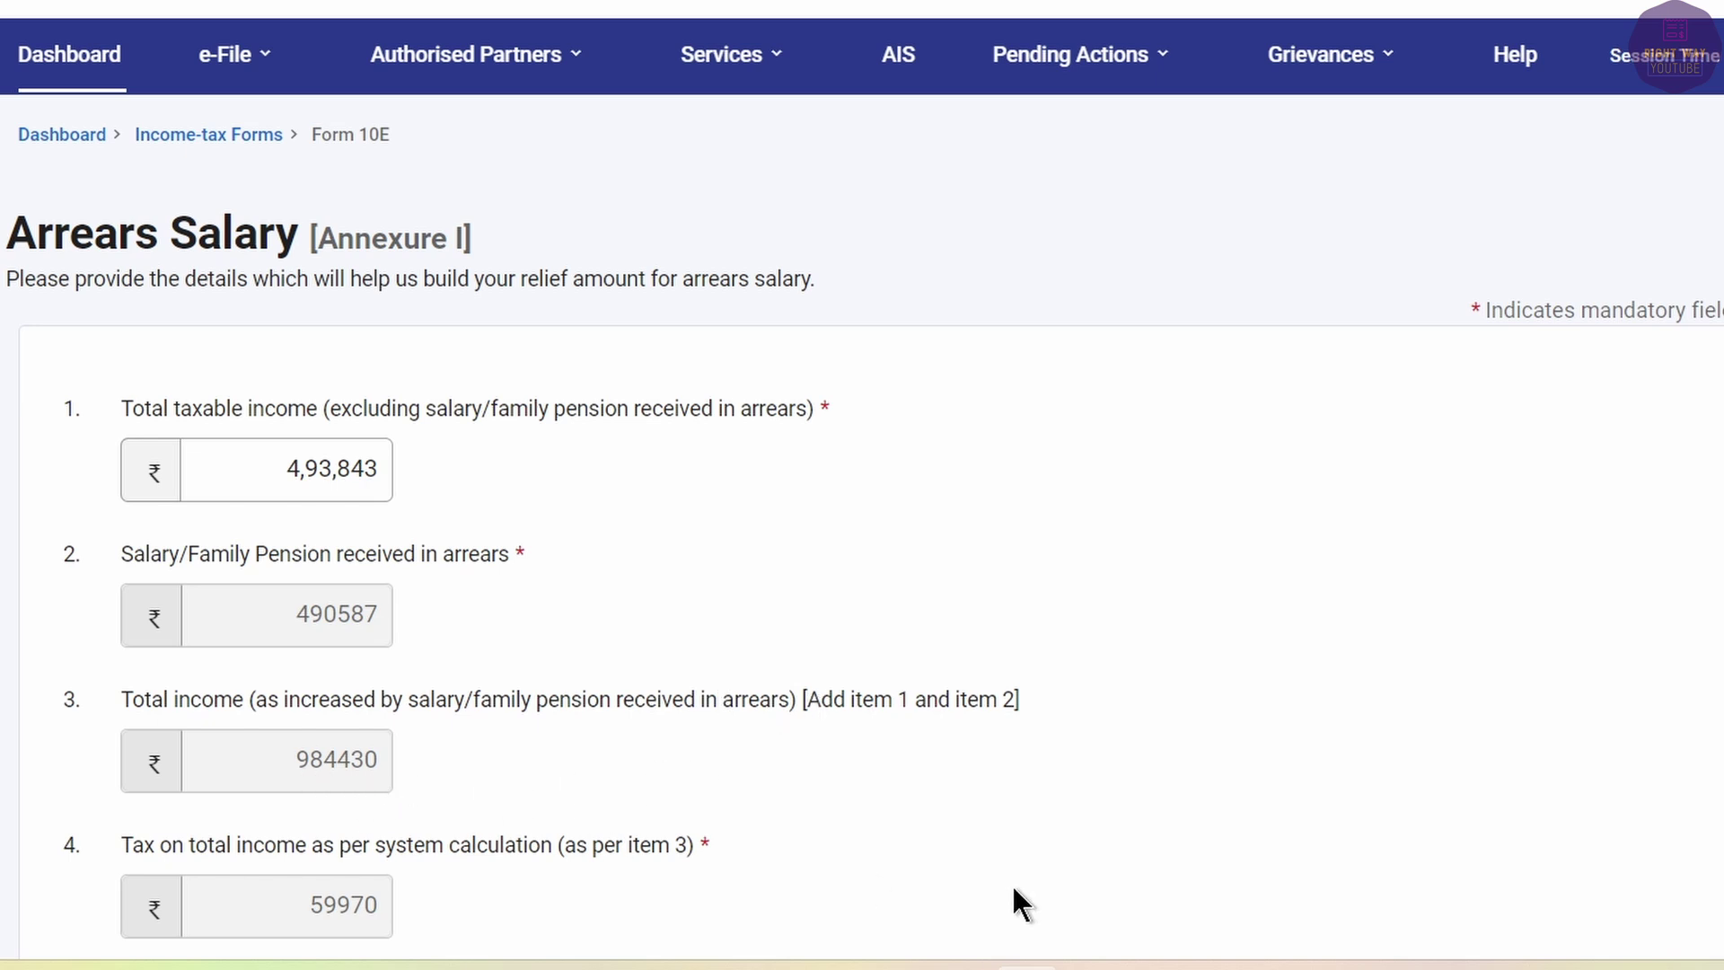
key("alt+Tab")
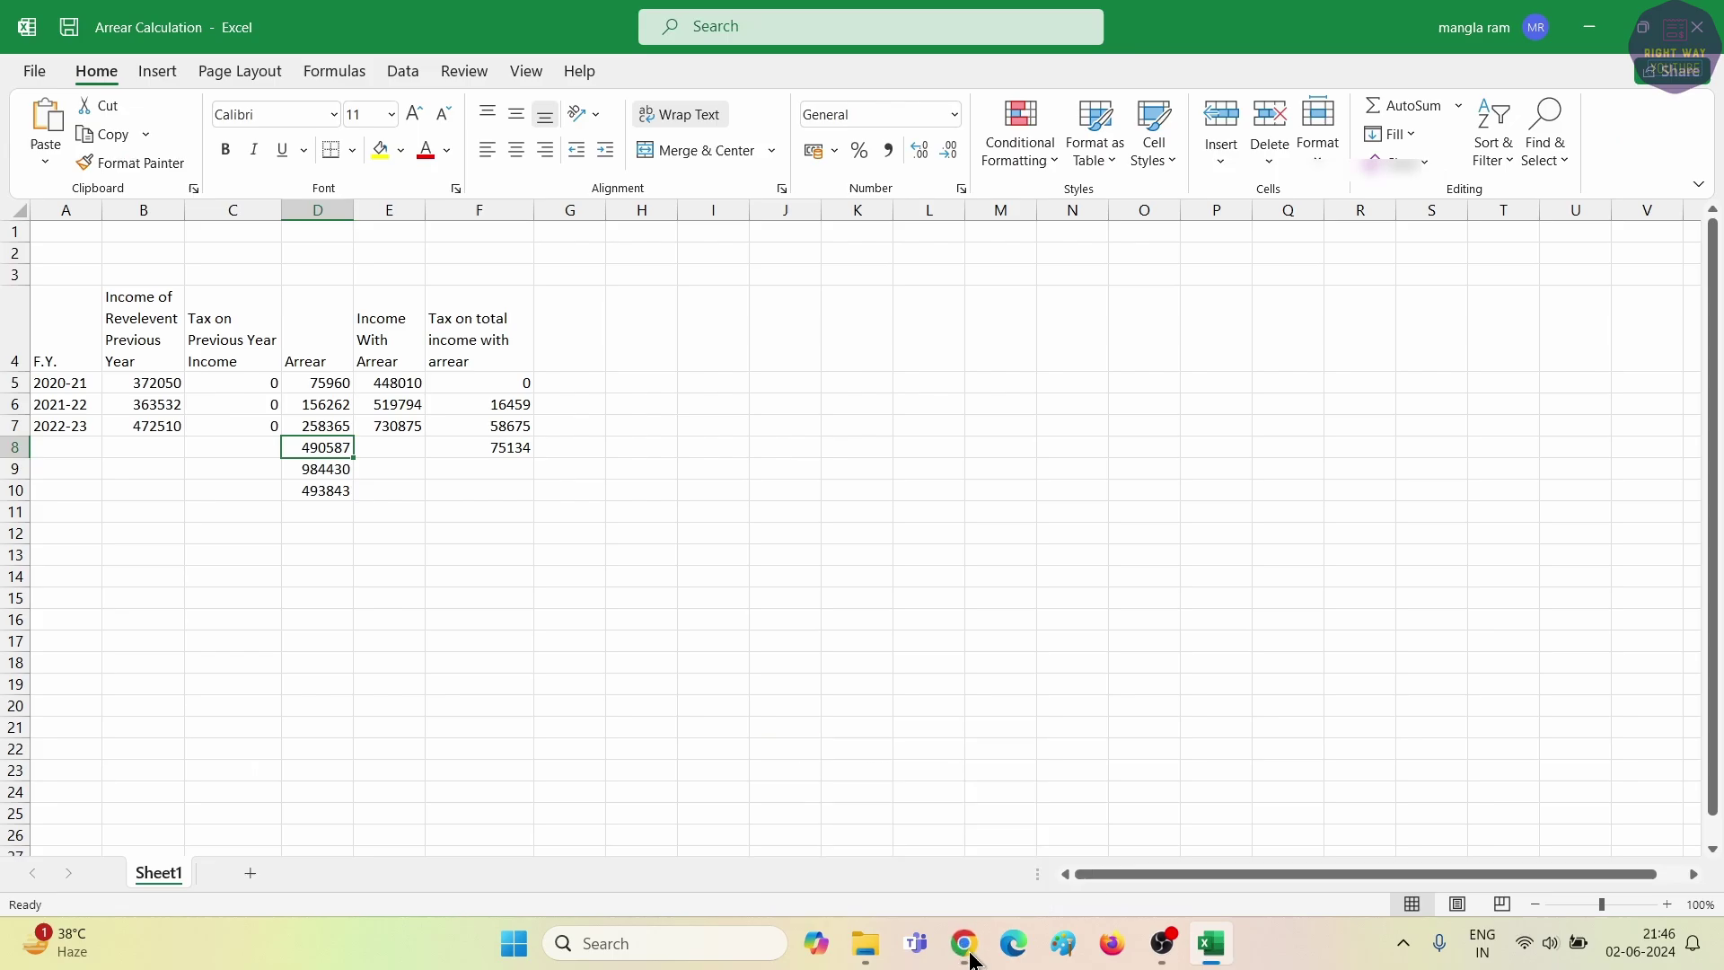
Bring up the Form 16 PDF in the browser to read its Part-B salary and tax figures.
left_click(965, 942)
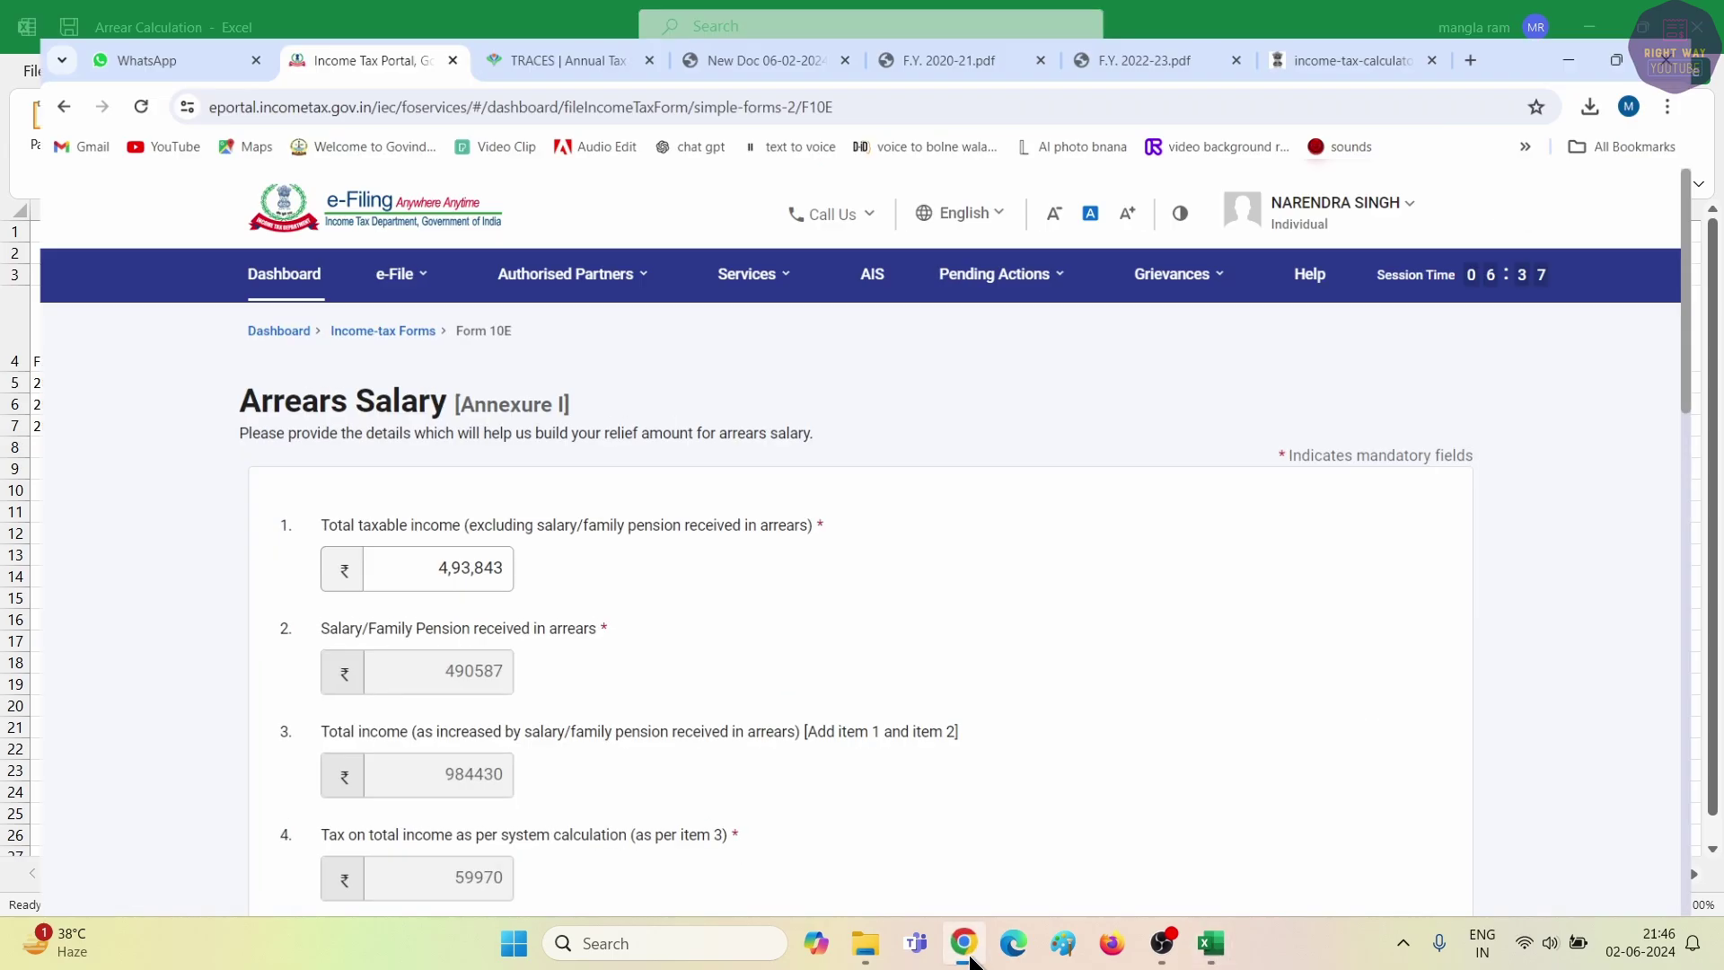
left_click(736, 27)
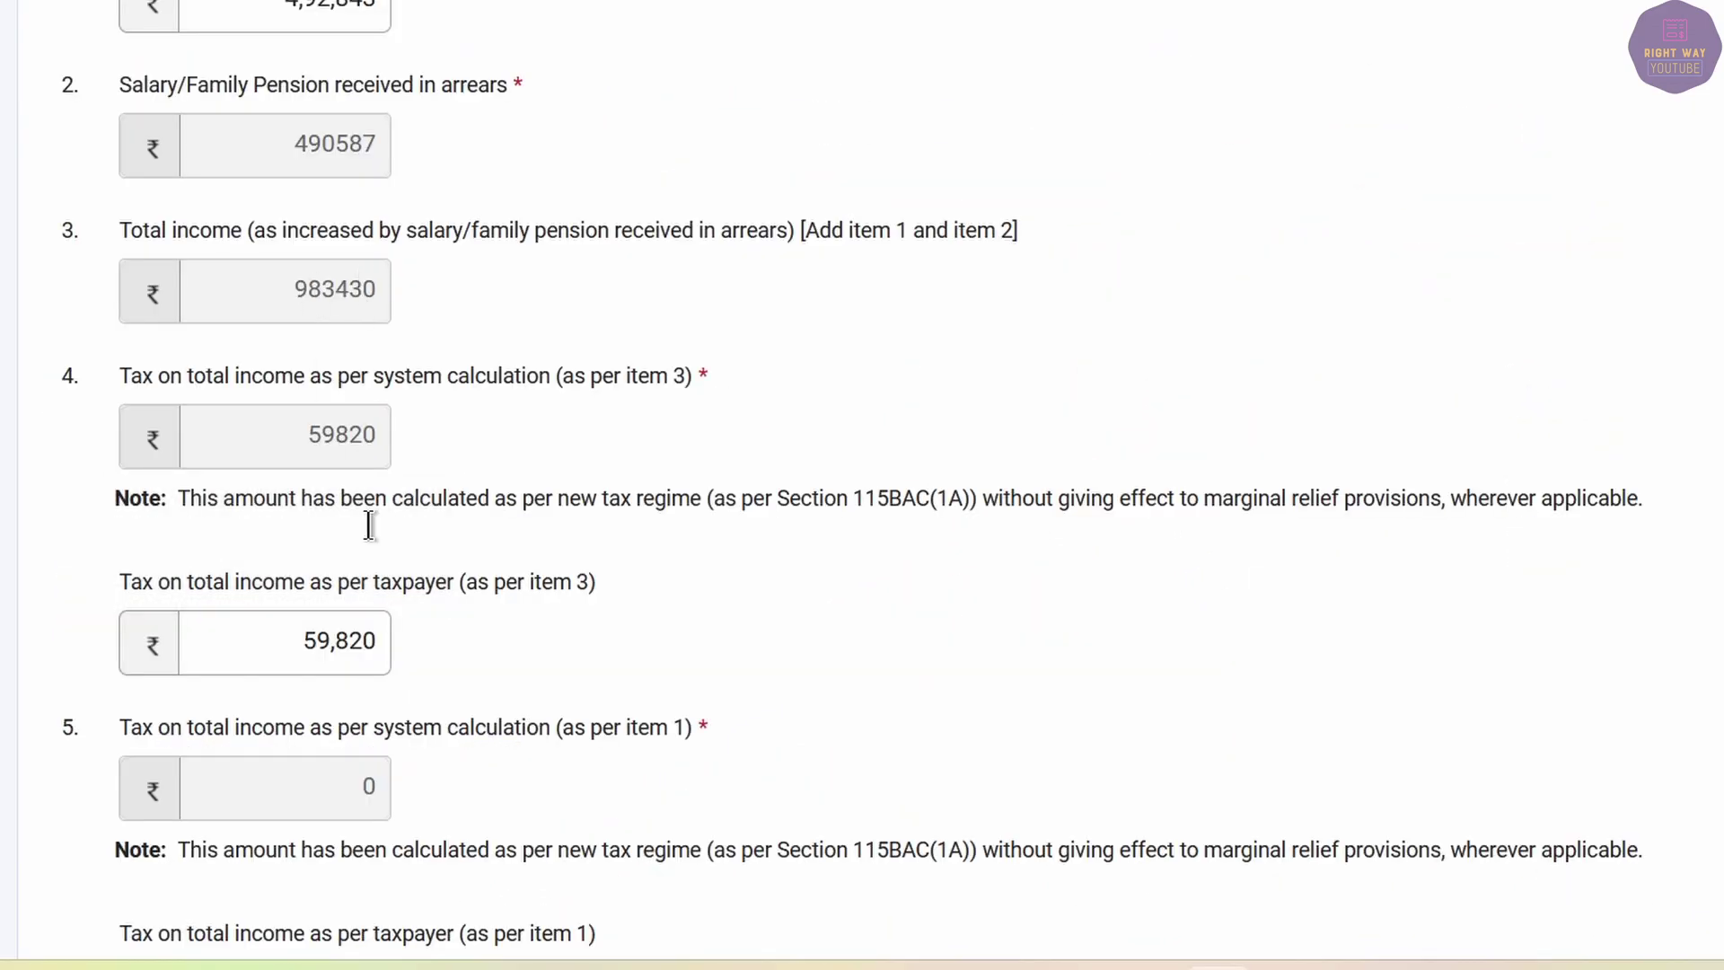
mouse_move(306, 657)
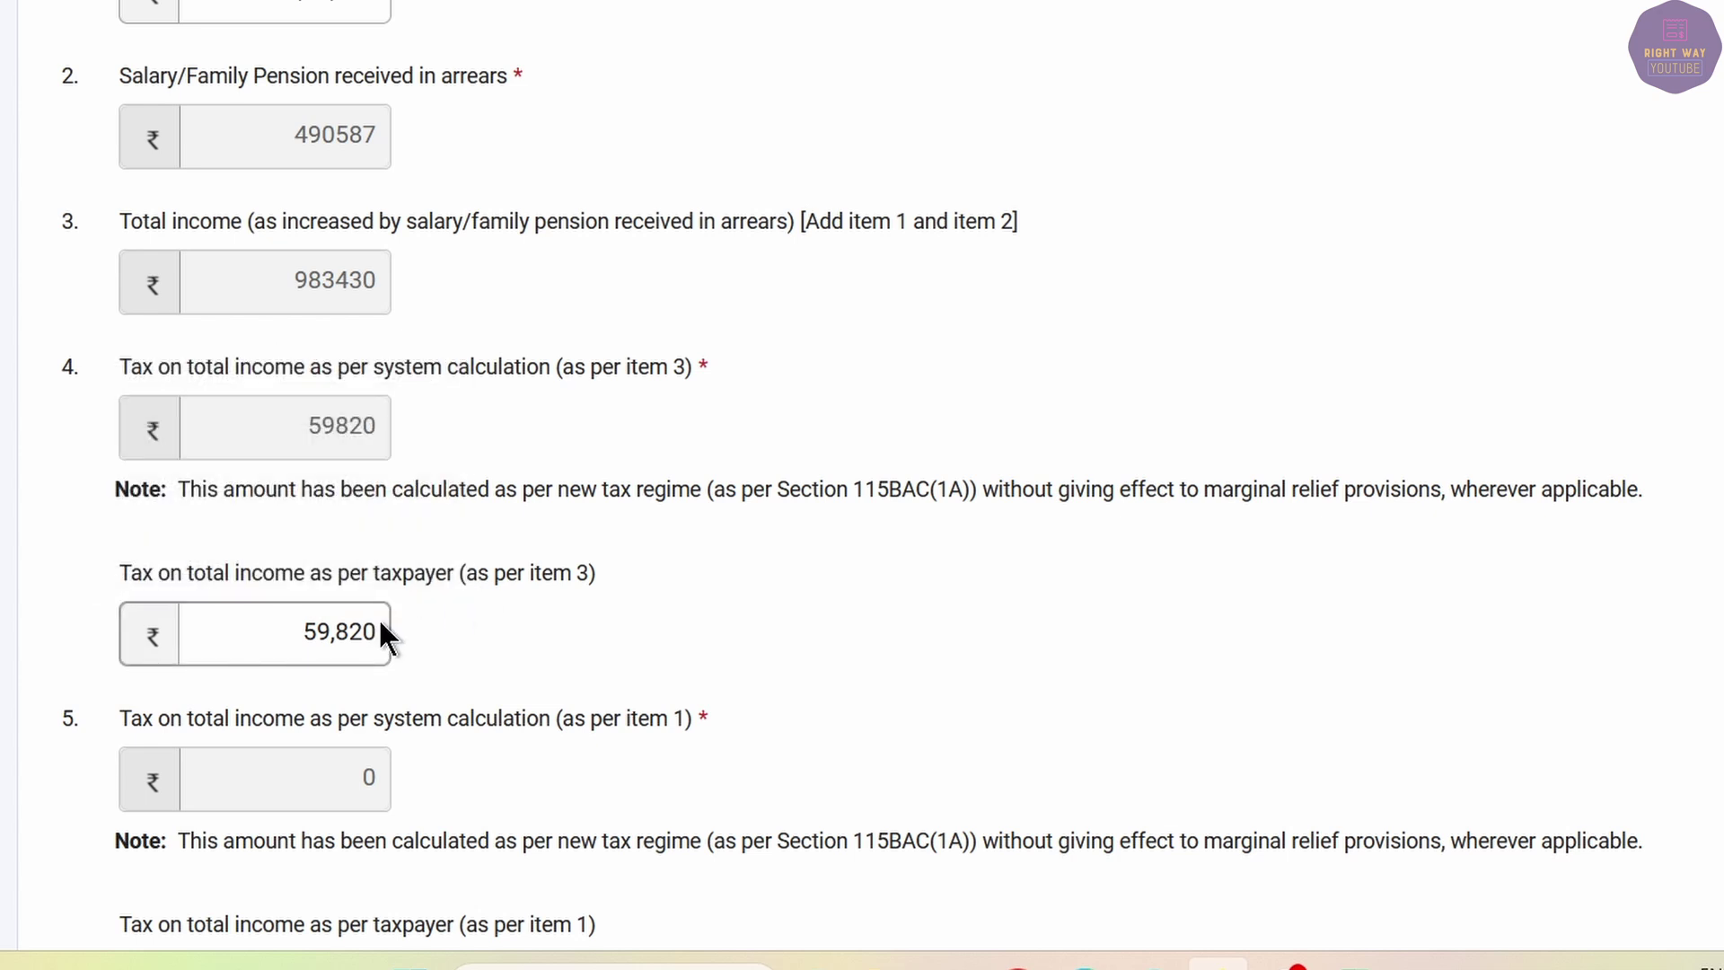
Replace item 3's taxpayer tax of 59,820 with 99,814 taken from Form 16.
scroll(380, 622, "down", 3)
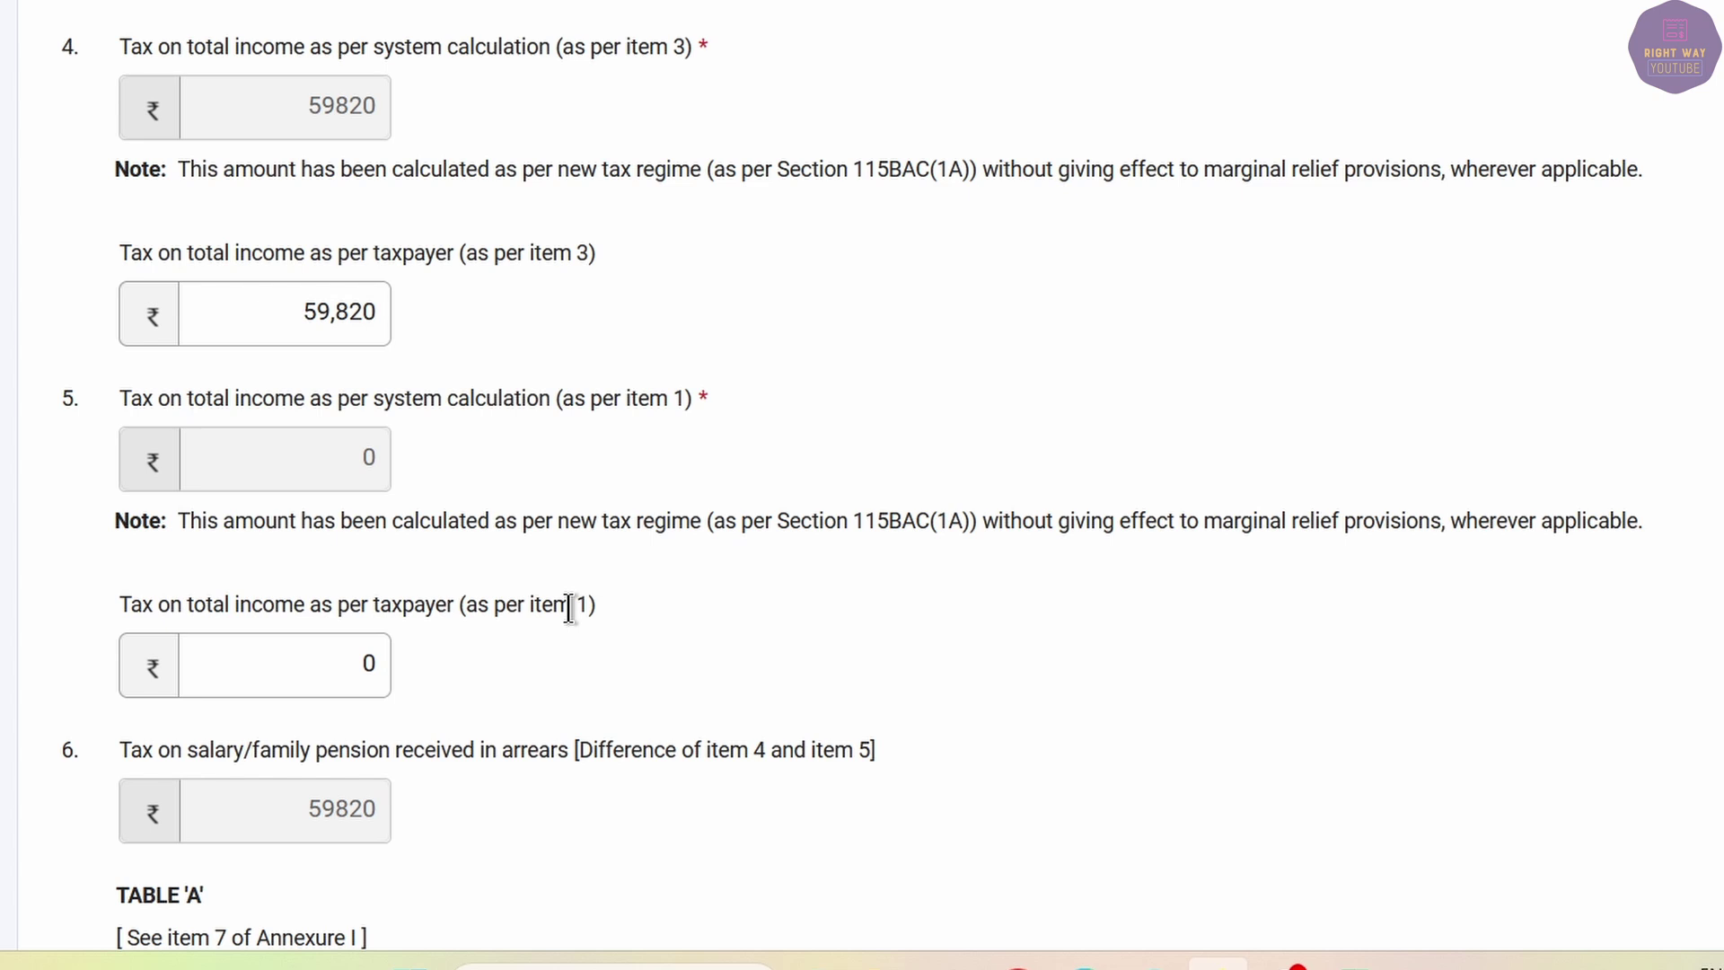
scroll(569, 607, "up", 3)
double_click(292, 635)
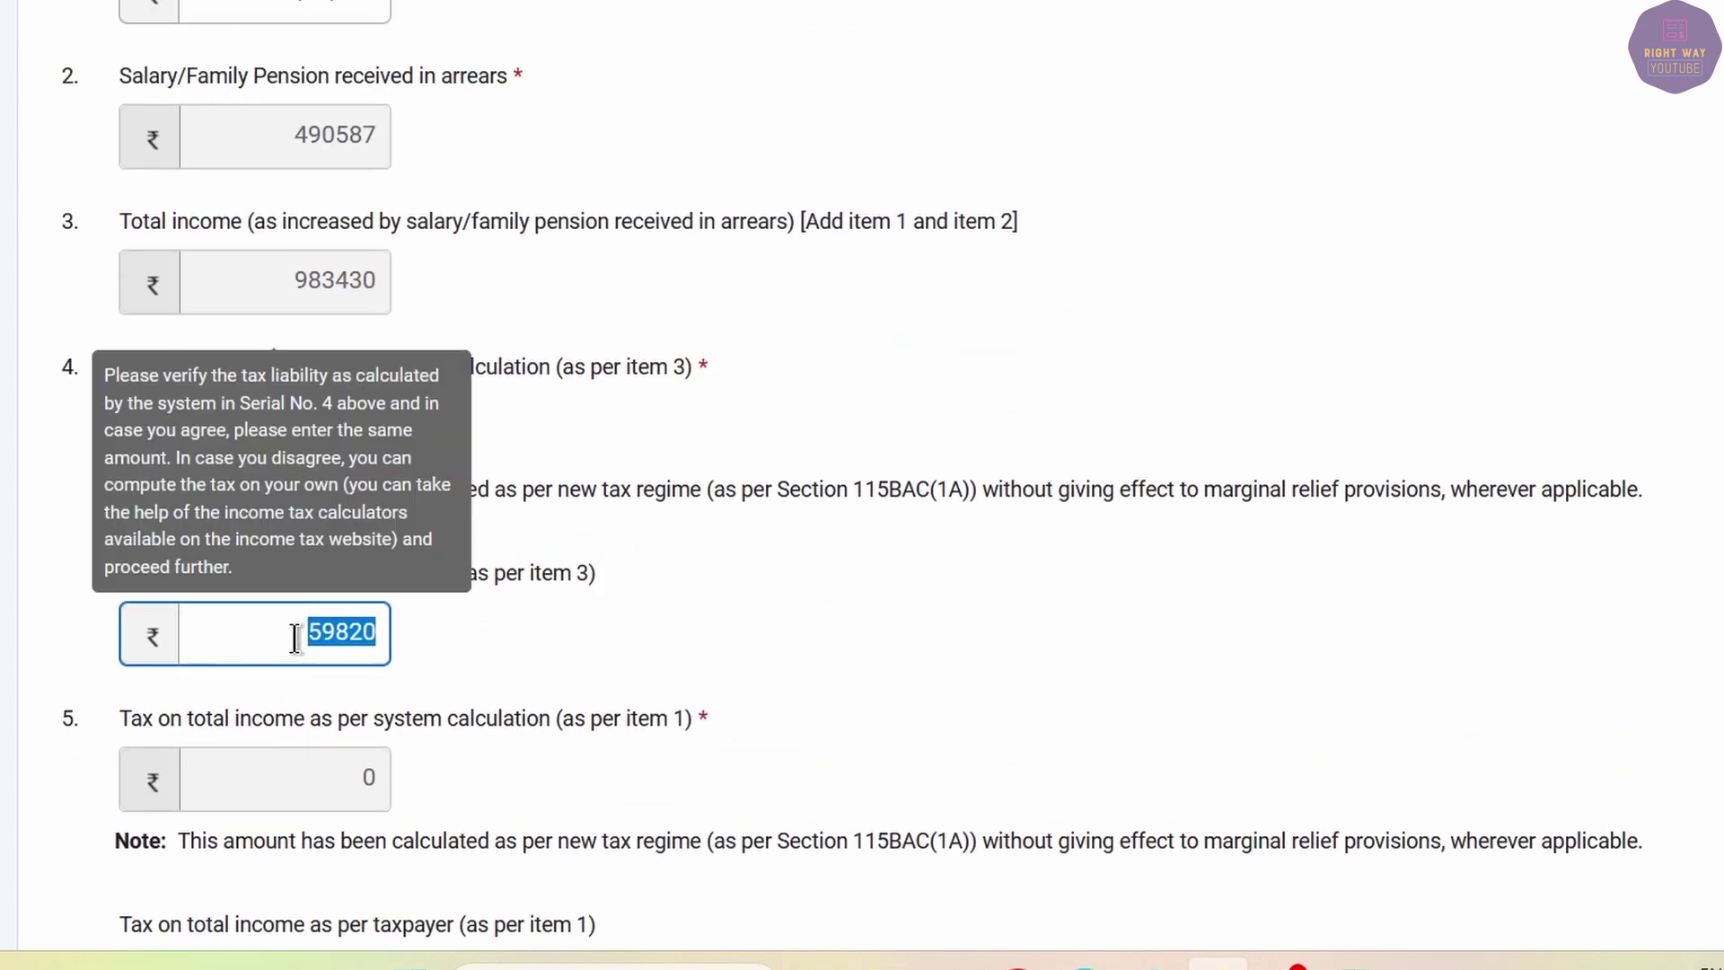
scroll(434, 540, "up", 4)
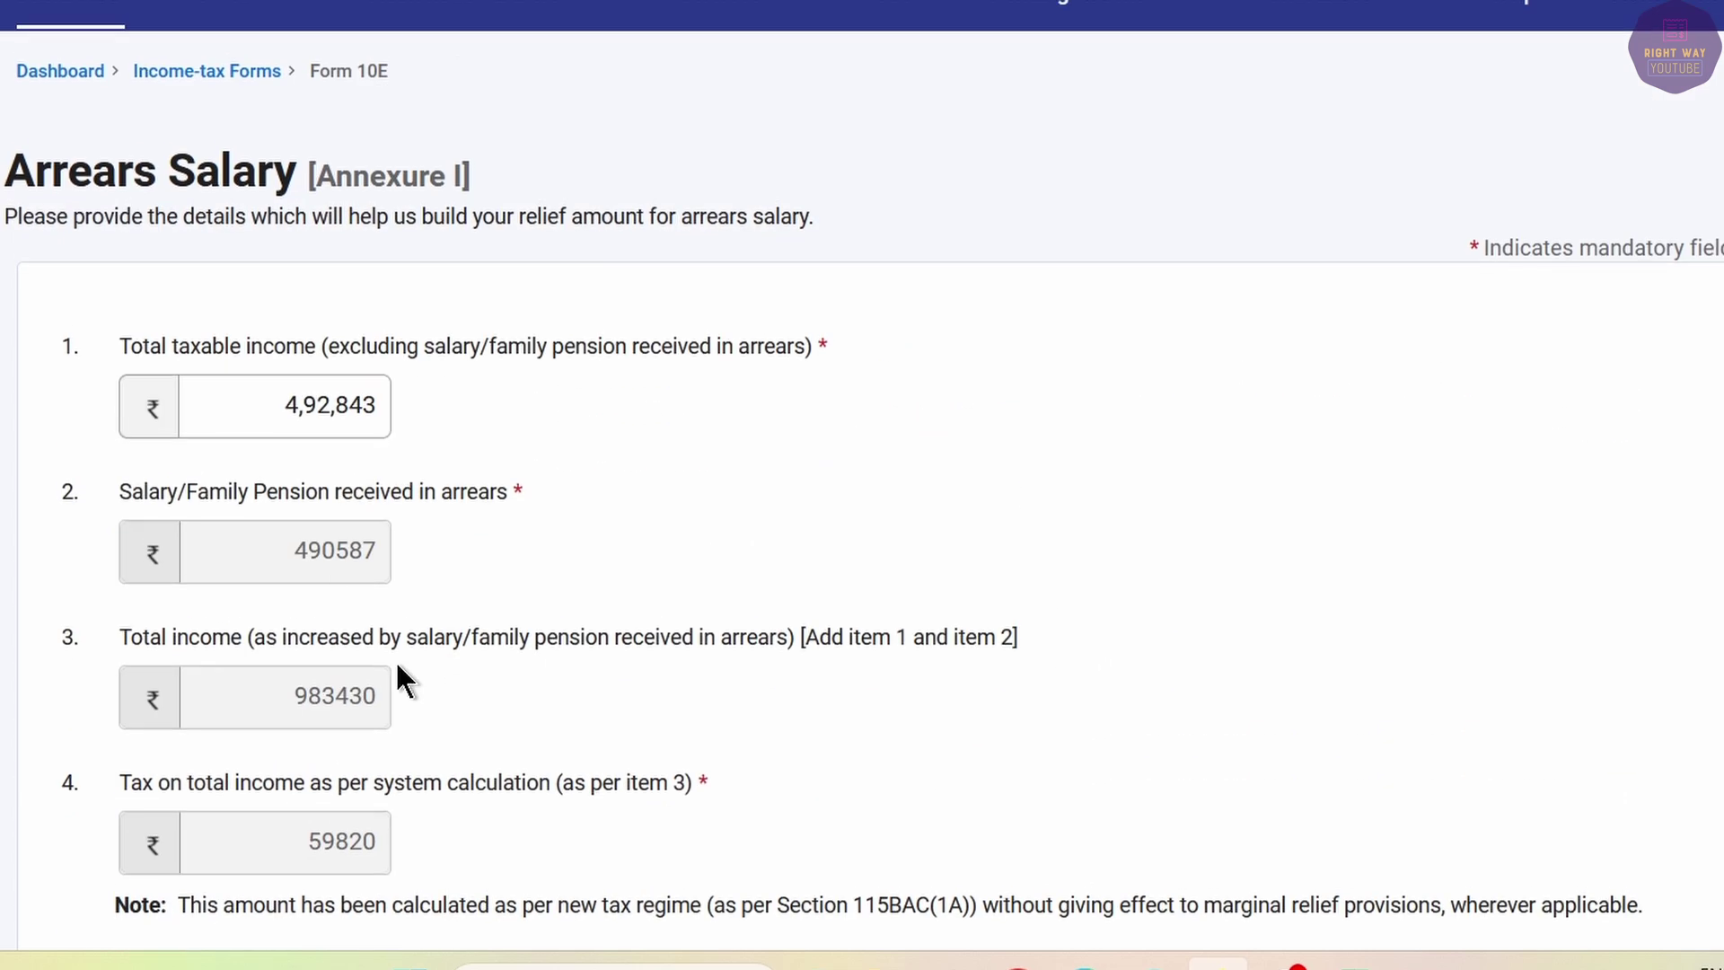
scroll(305, 691, "down", 4)
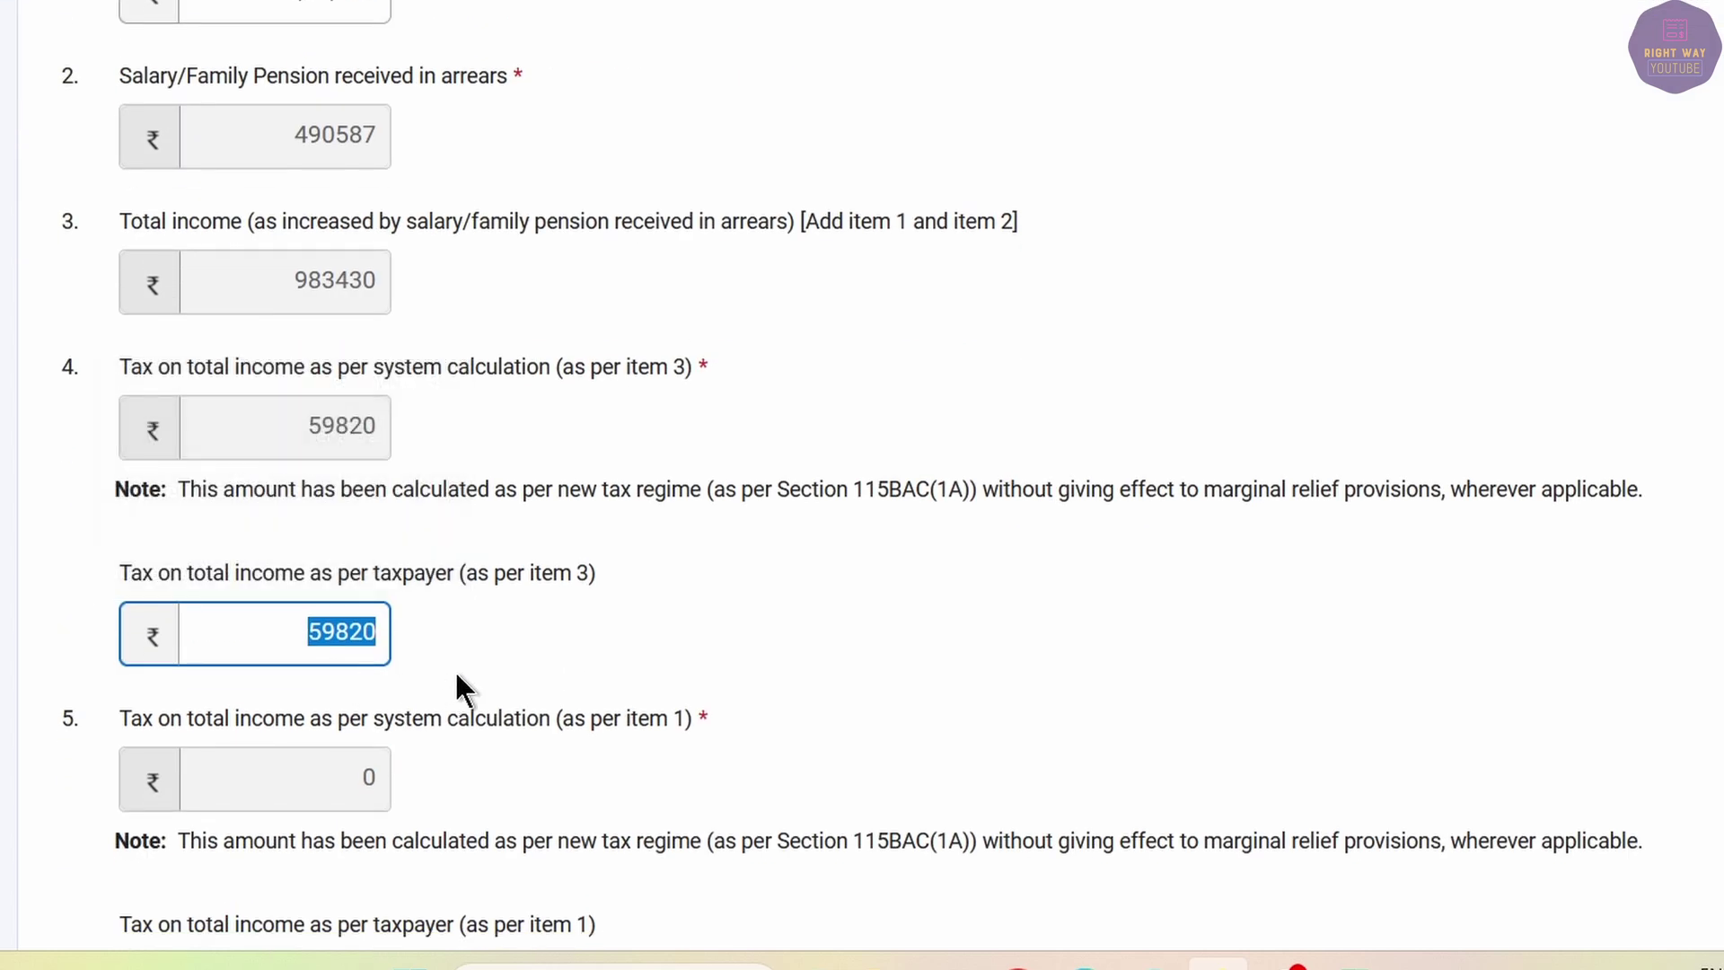
left_click(1019, 966)
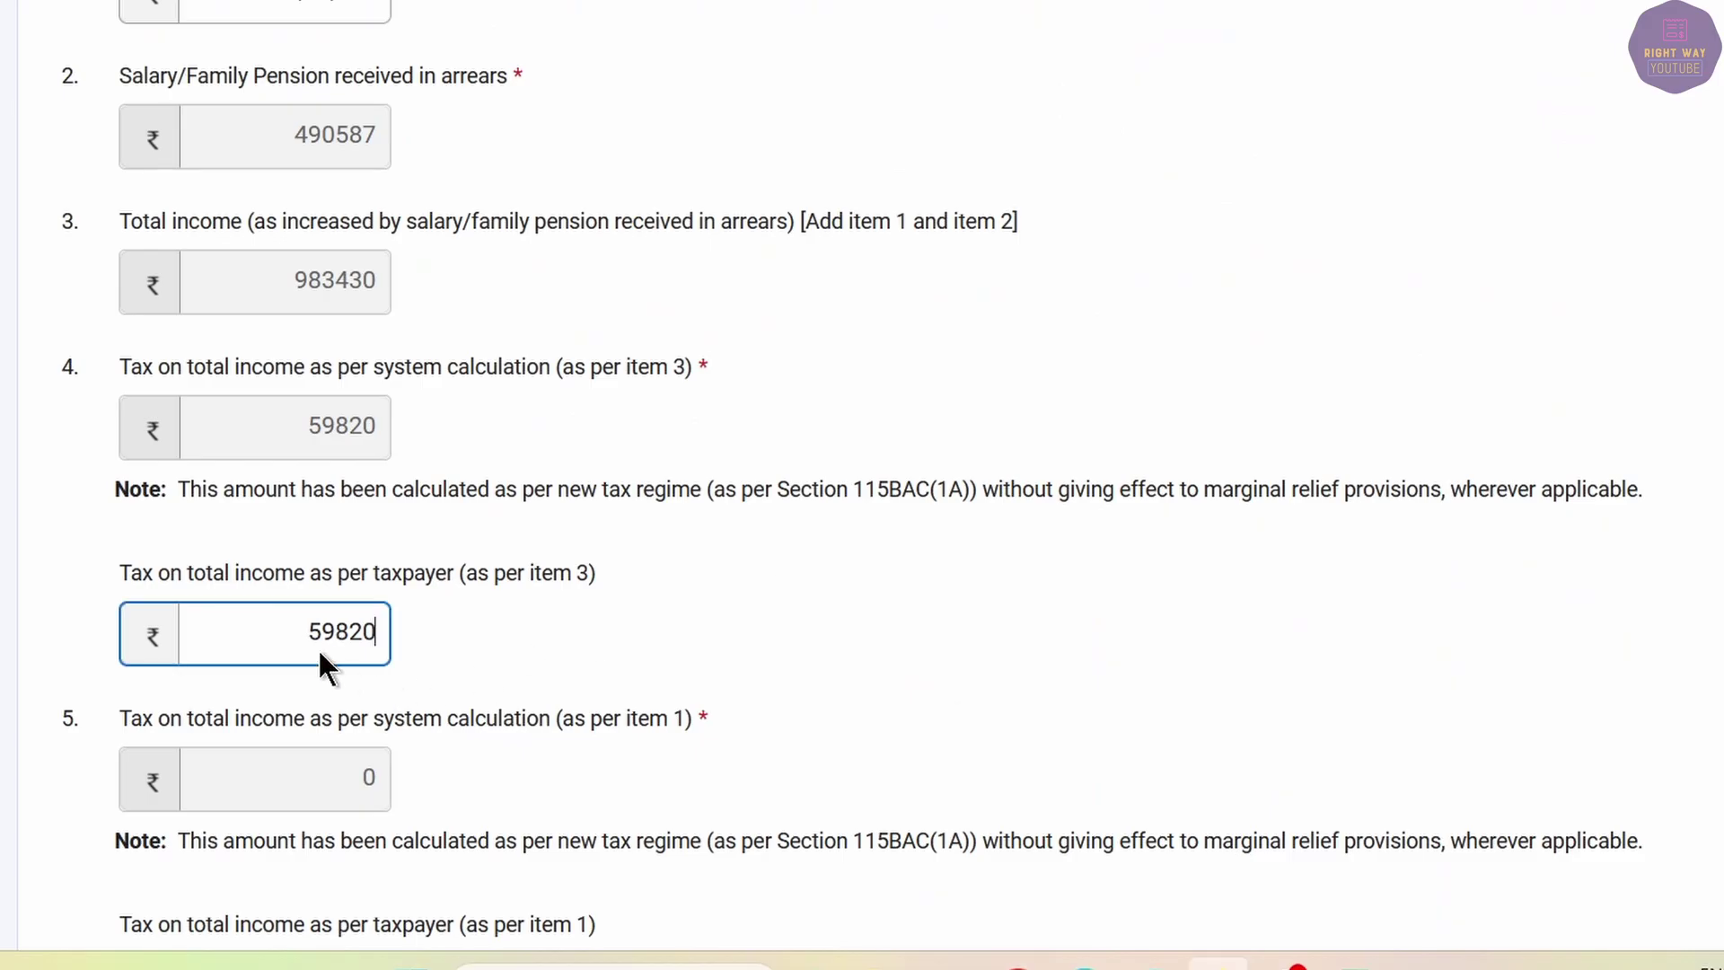
double_click(318, 648)
type("99814")
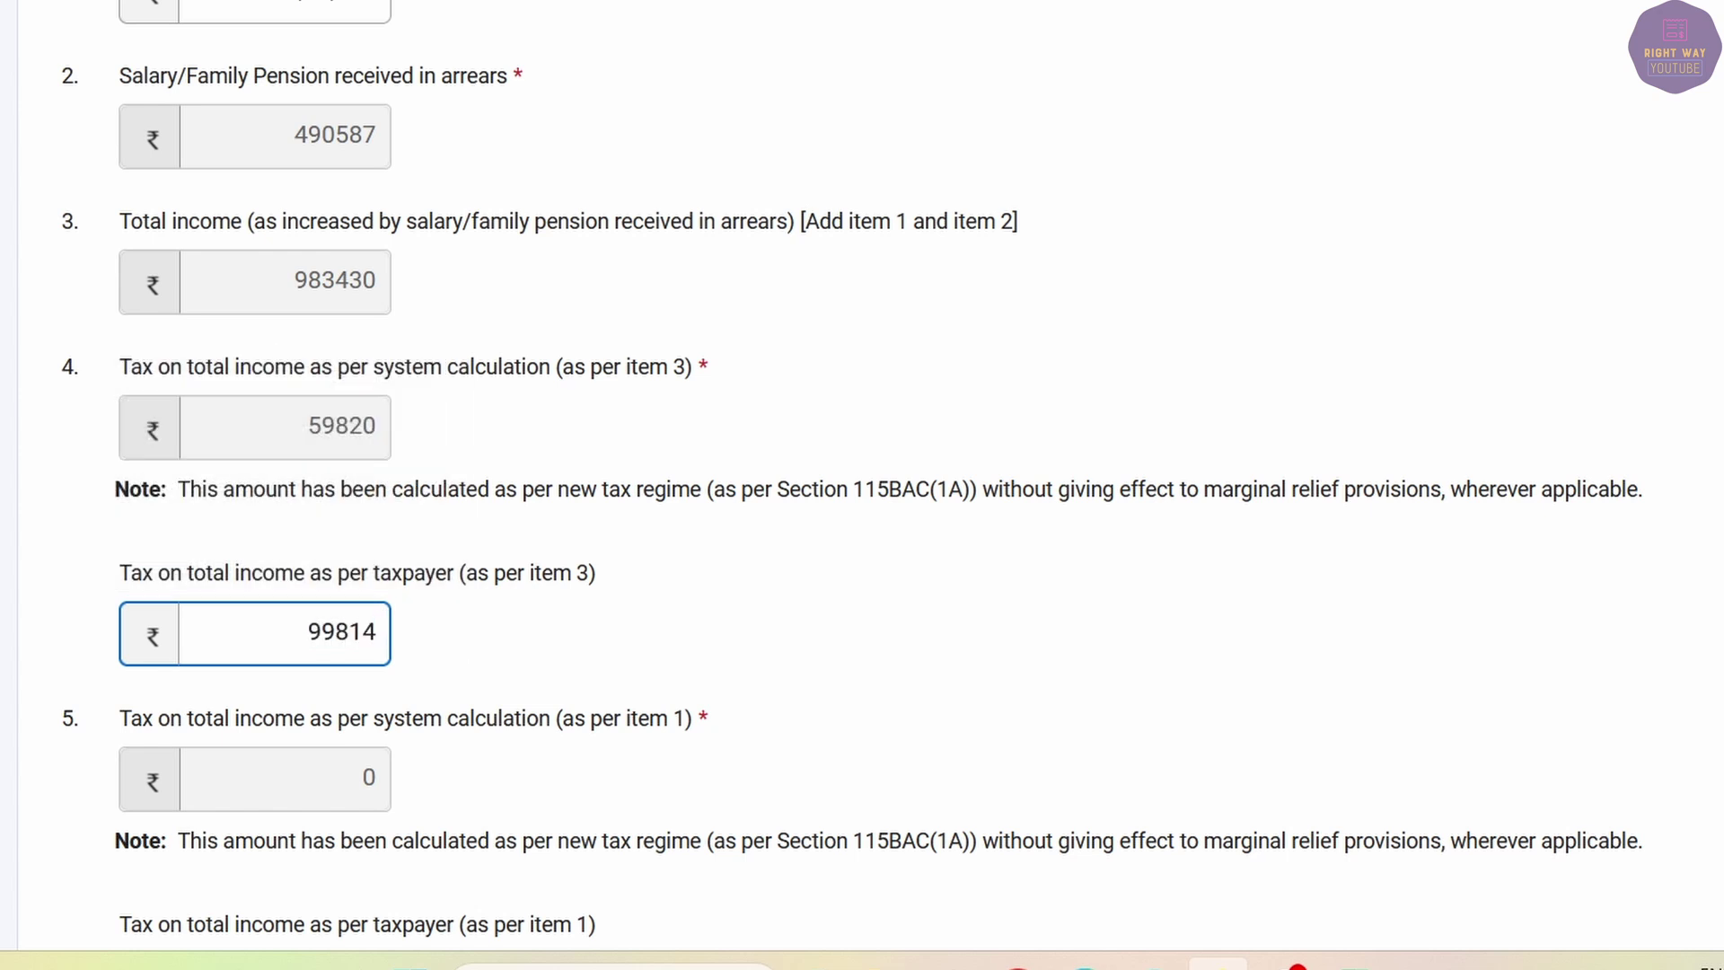
key("Tab")
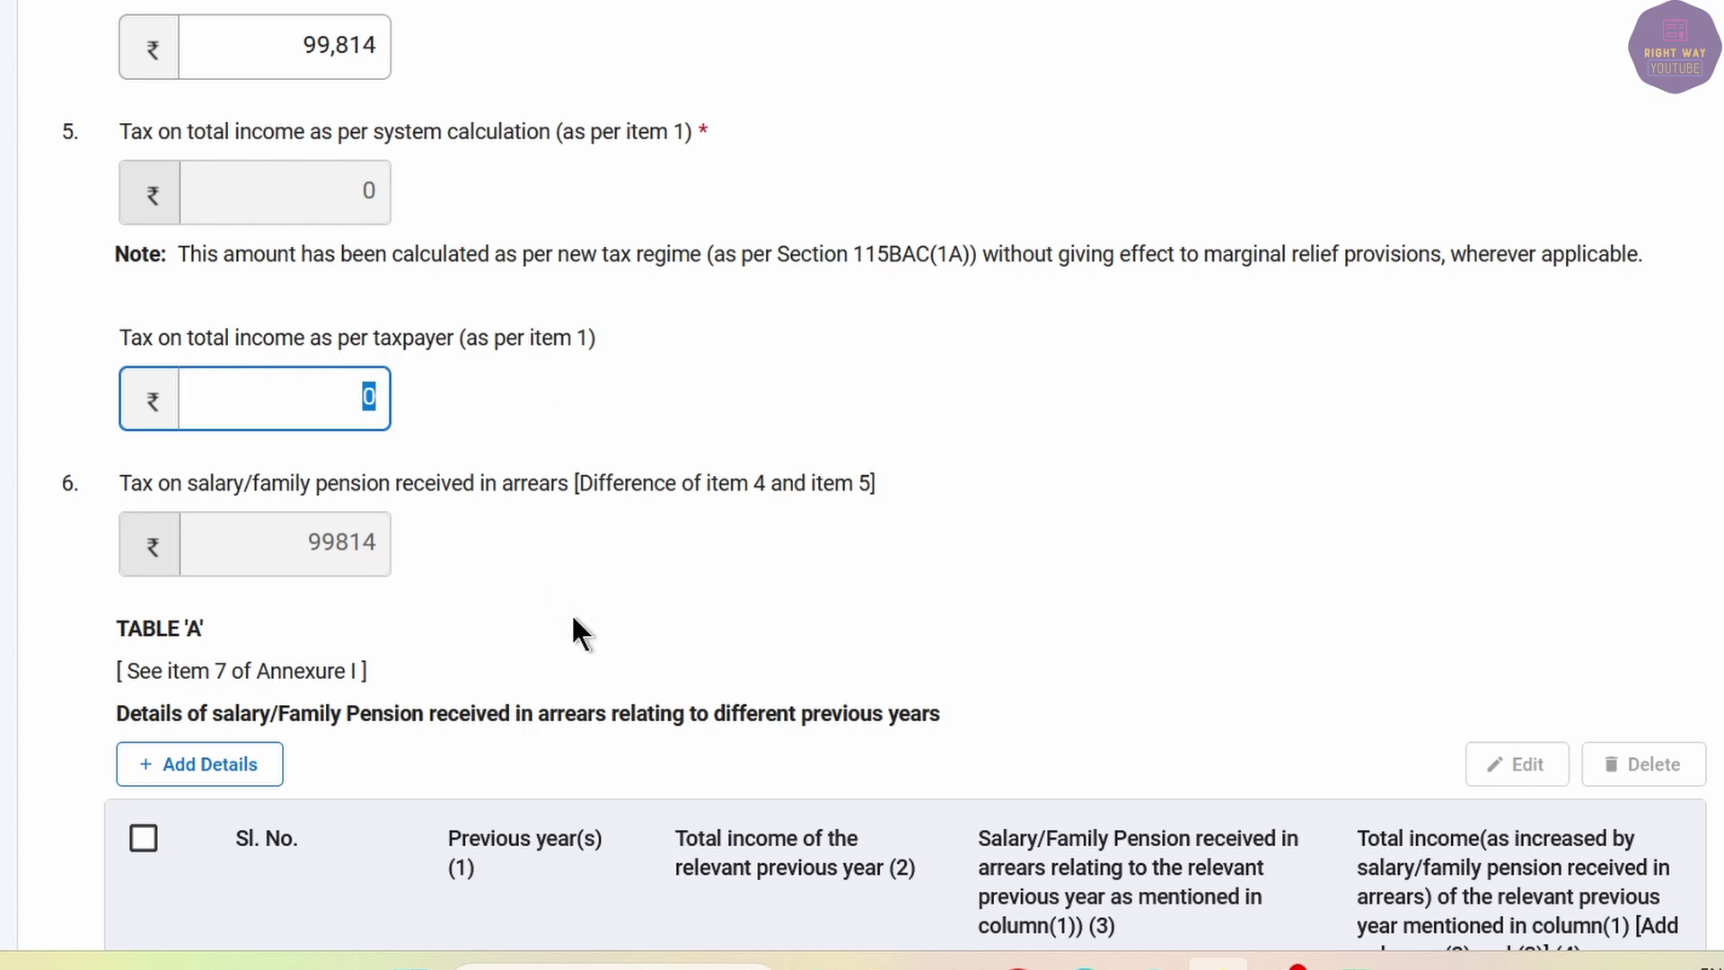
scroll(571, 612, "up", 10)
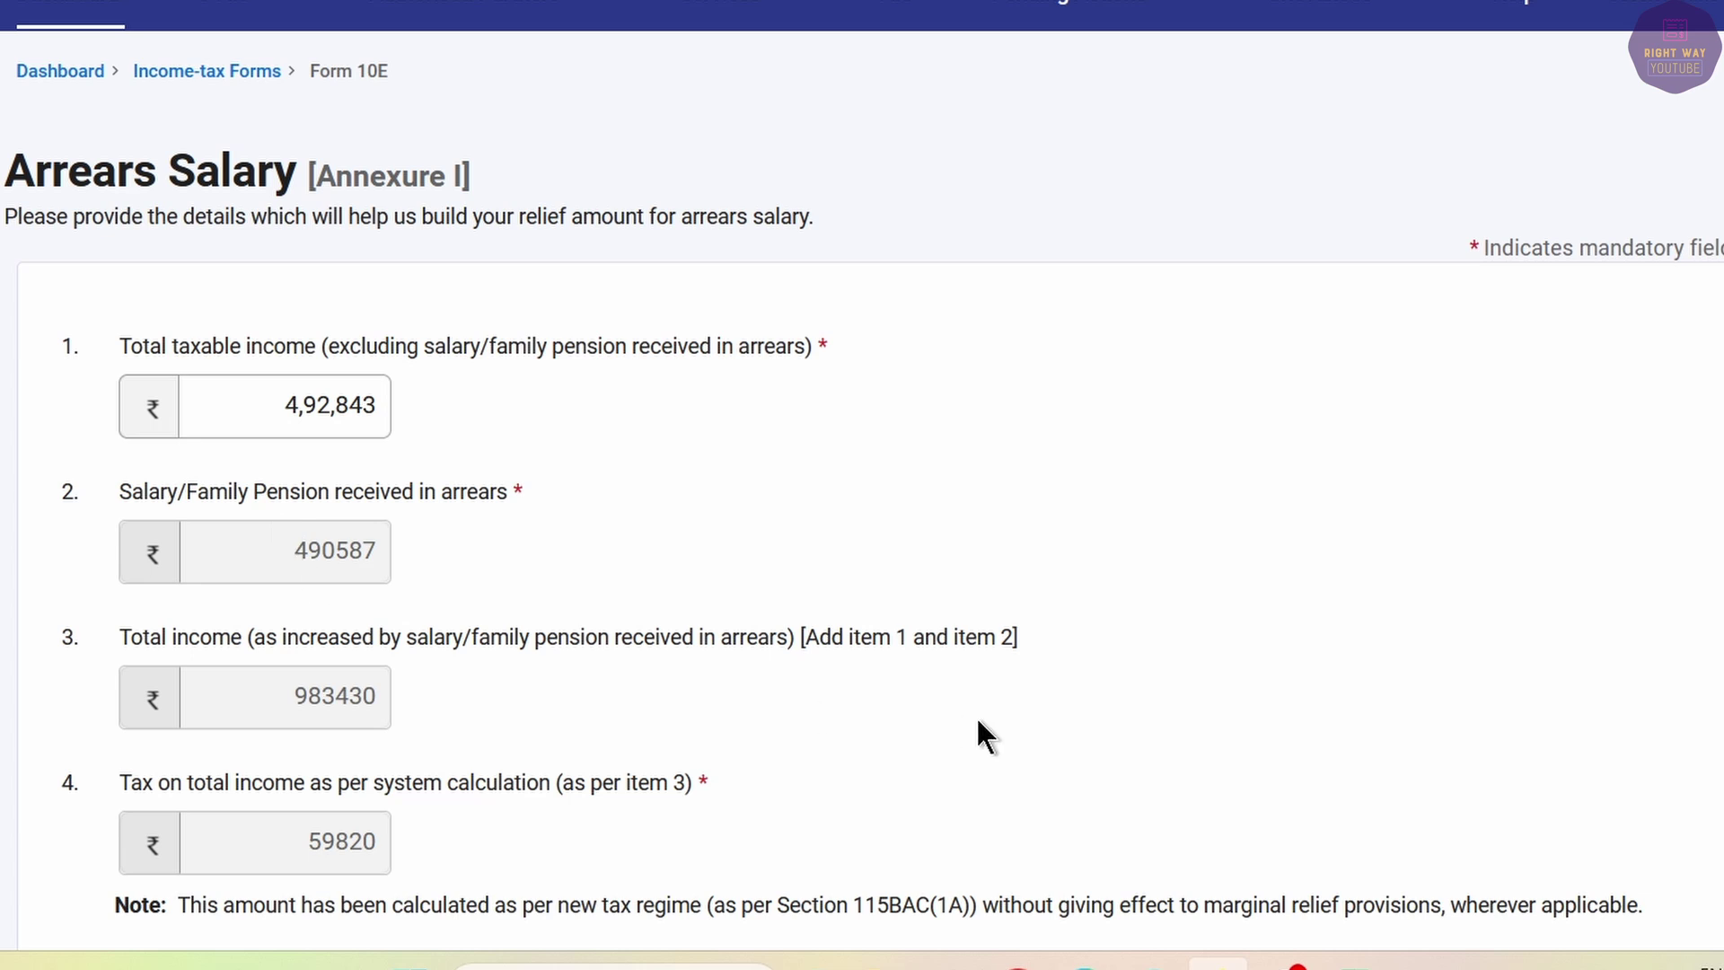
Scroll down to item 8 and highlight the section 89 relief of 24680.
scroll(974, 718, "down", 8)
scroll(917, 705, "down", 7)
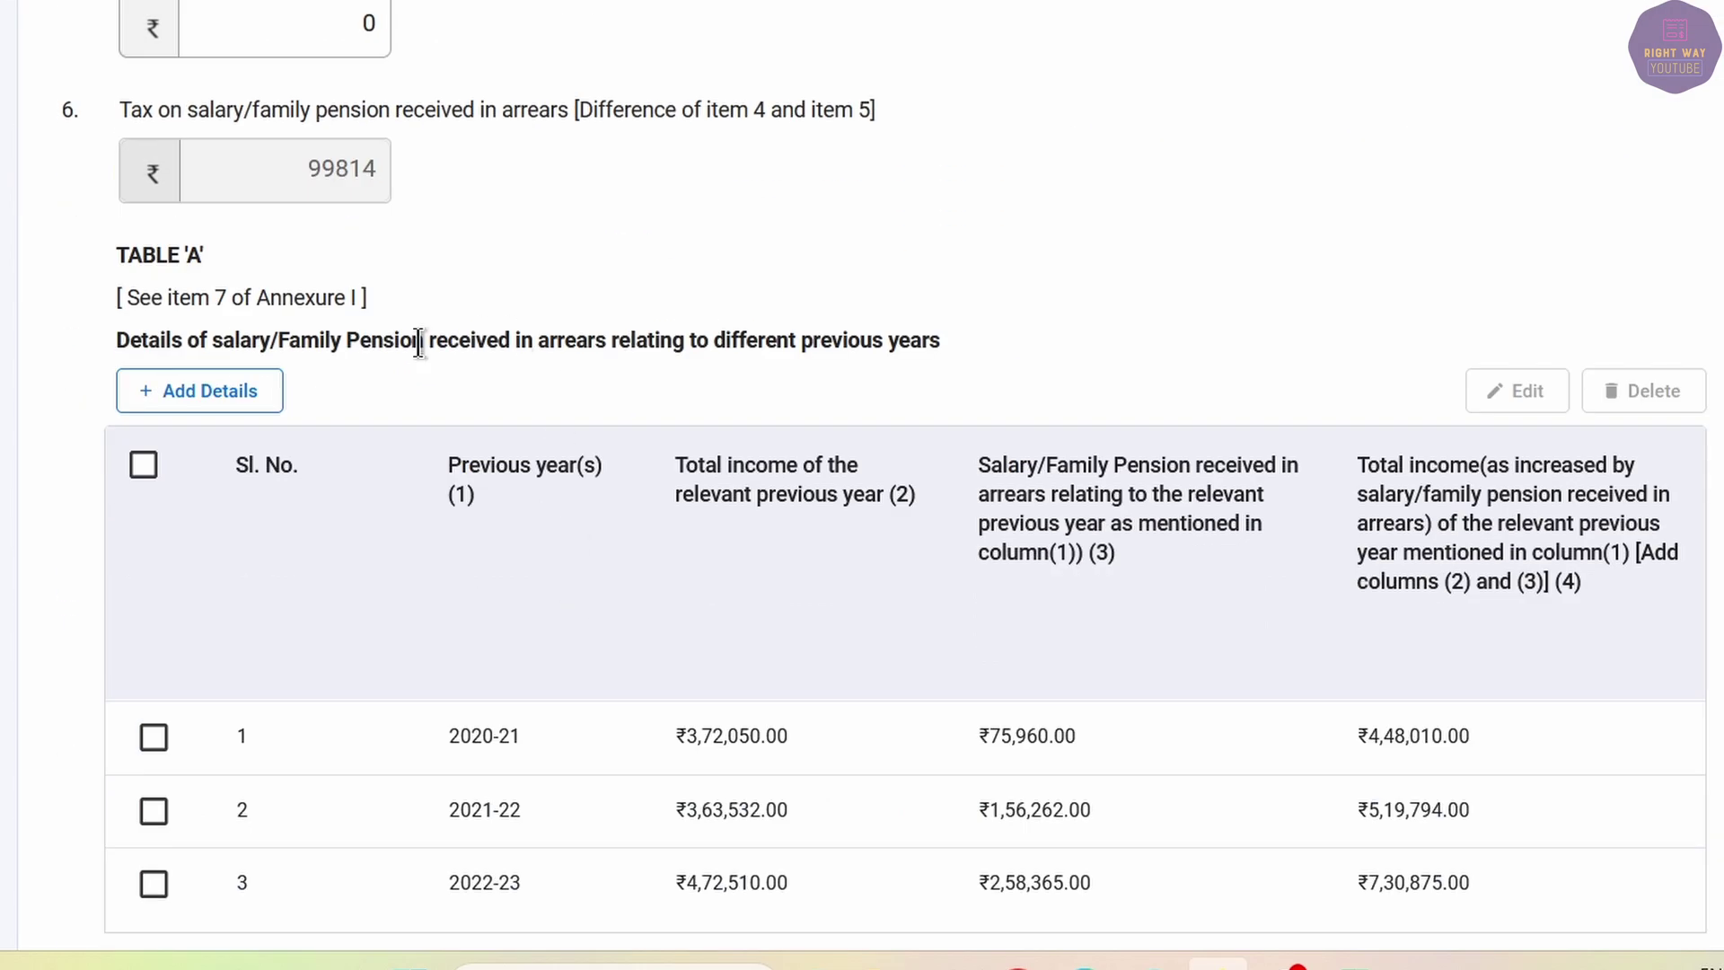
scroll(445, 339, "down", 4)
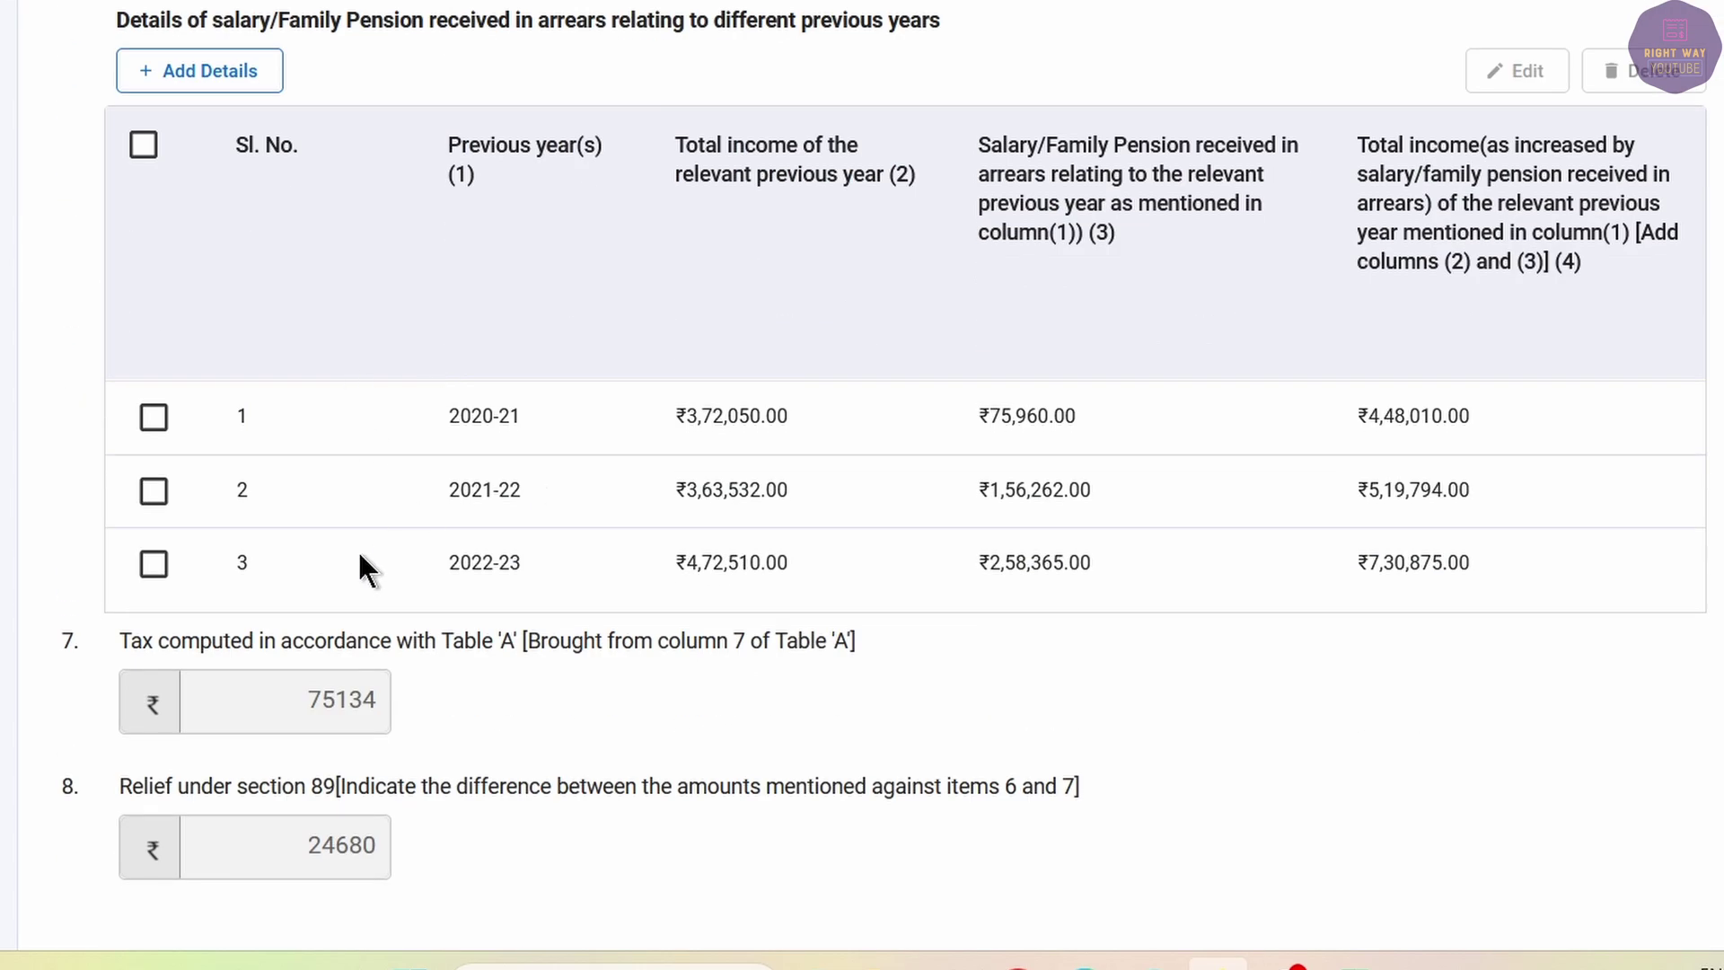
scroll(409, 492, "down", 5)
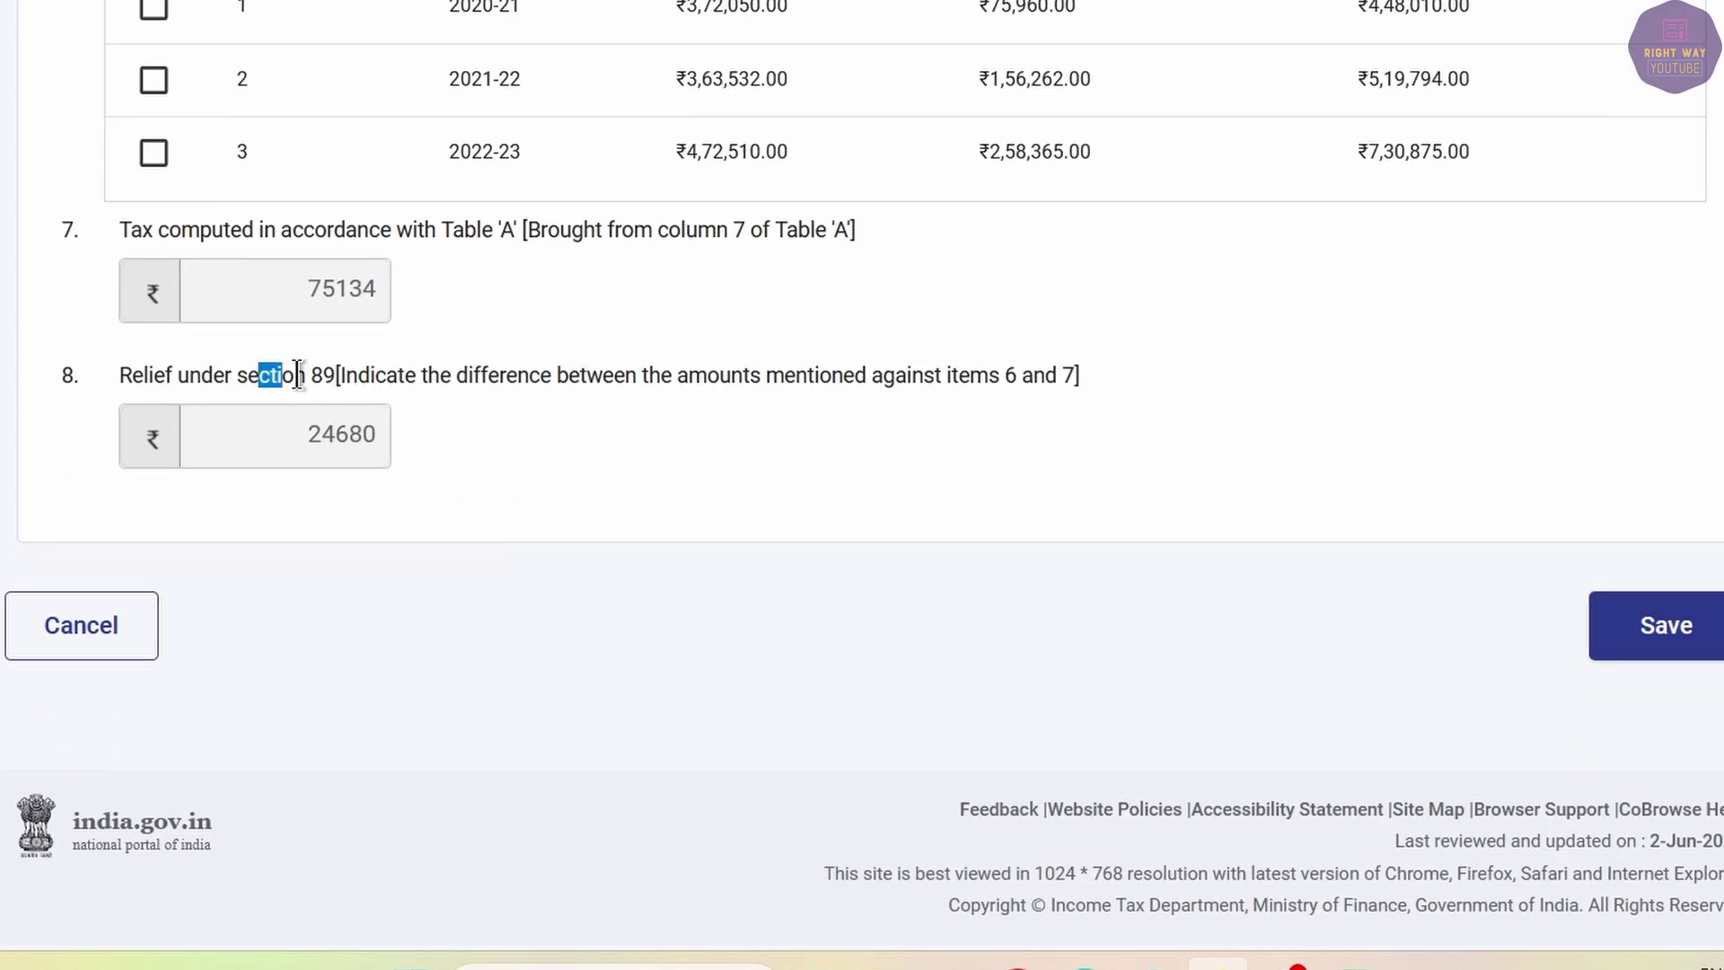
left_click_drag(297, 373, 361, 381)
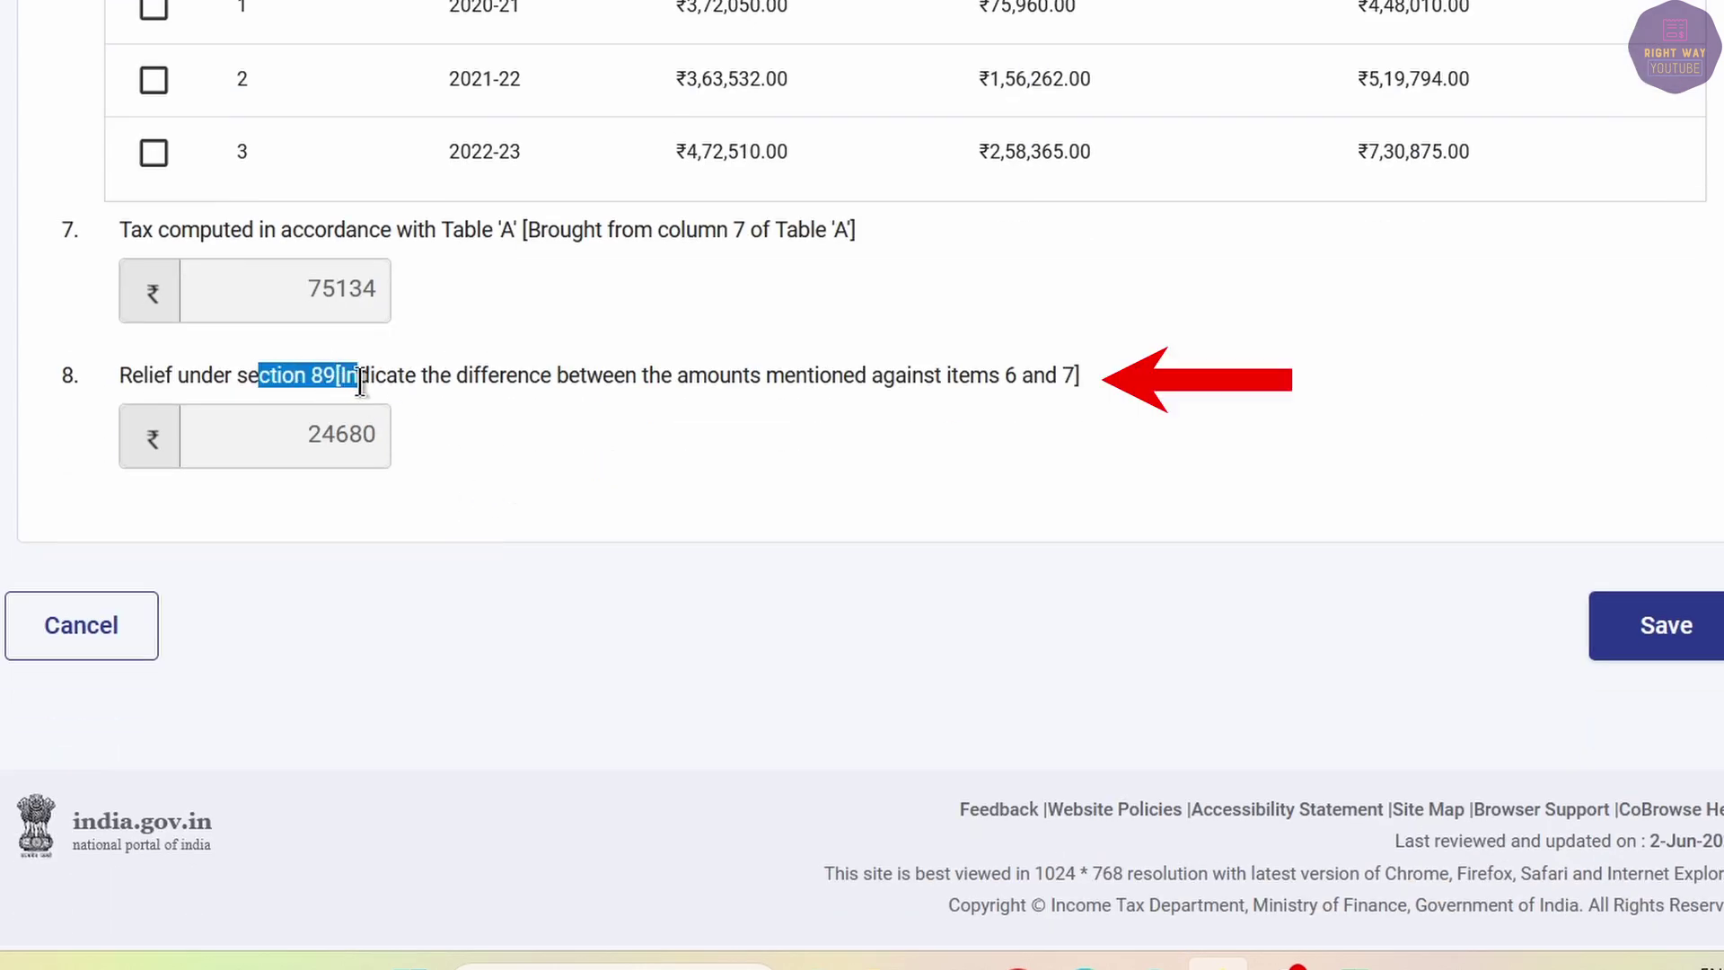
left_click(307, 430)
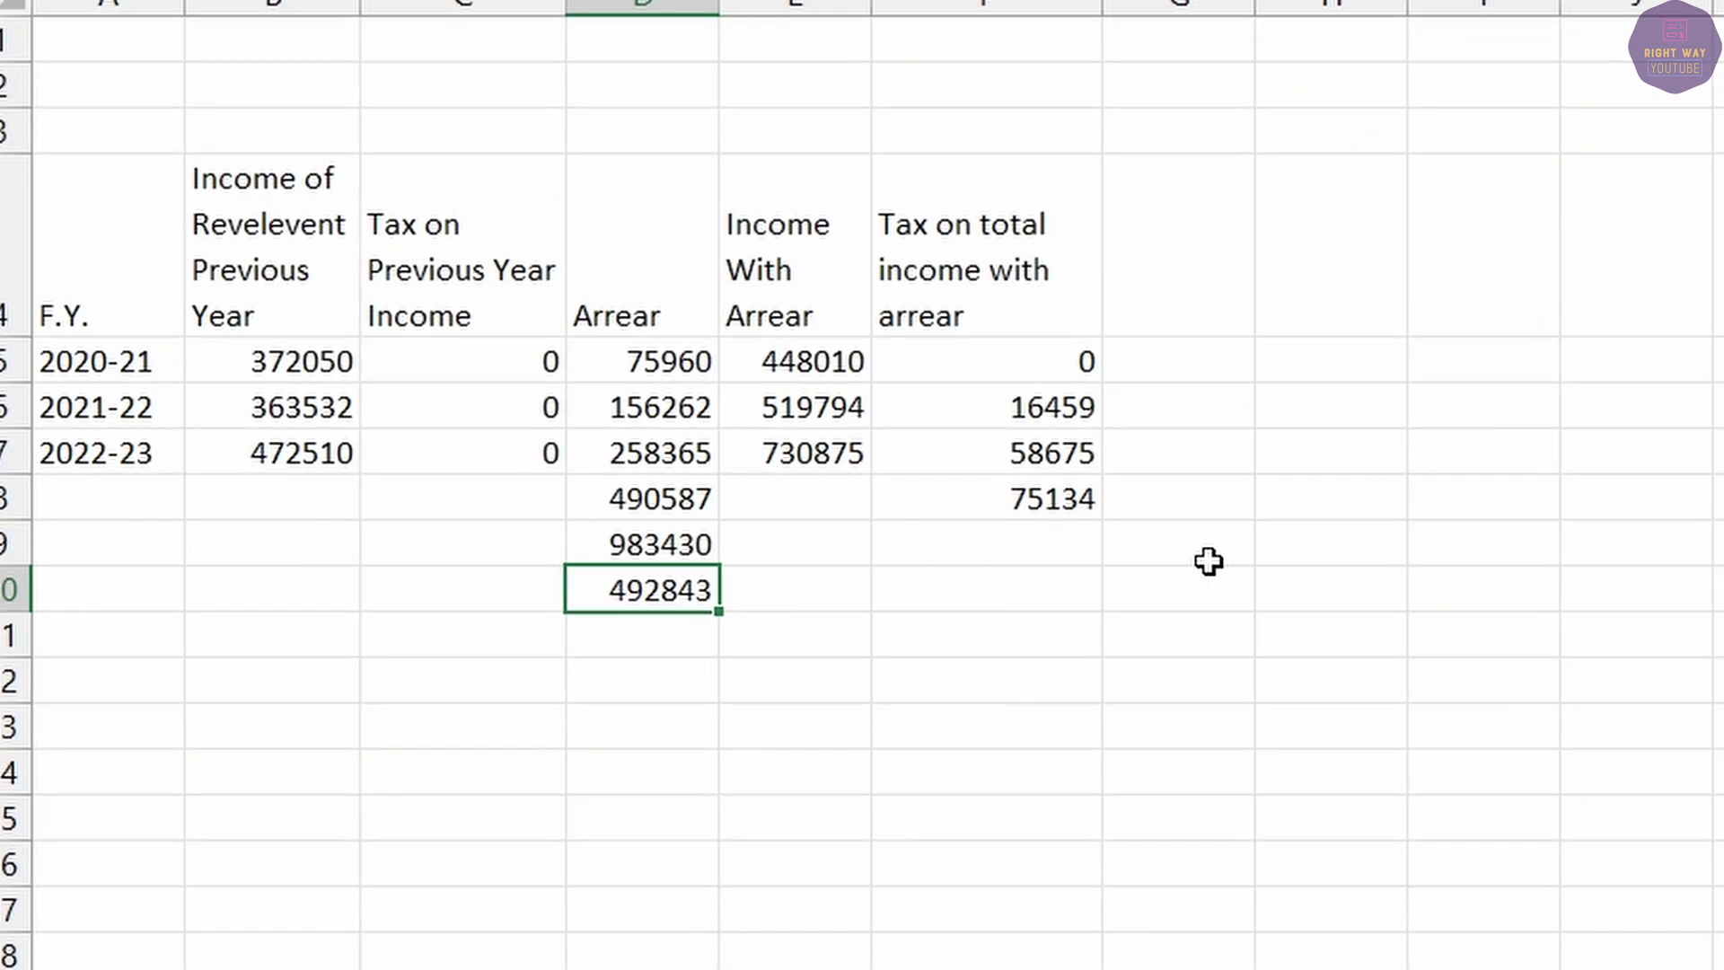
Enter 99814 in cell F9, below the 75134 tax figure.
left_click(1027, 543)
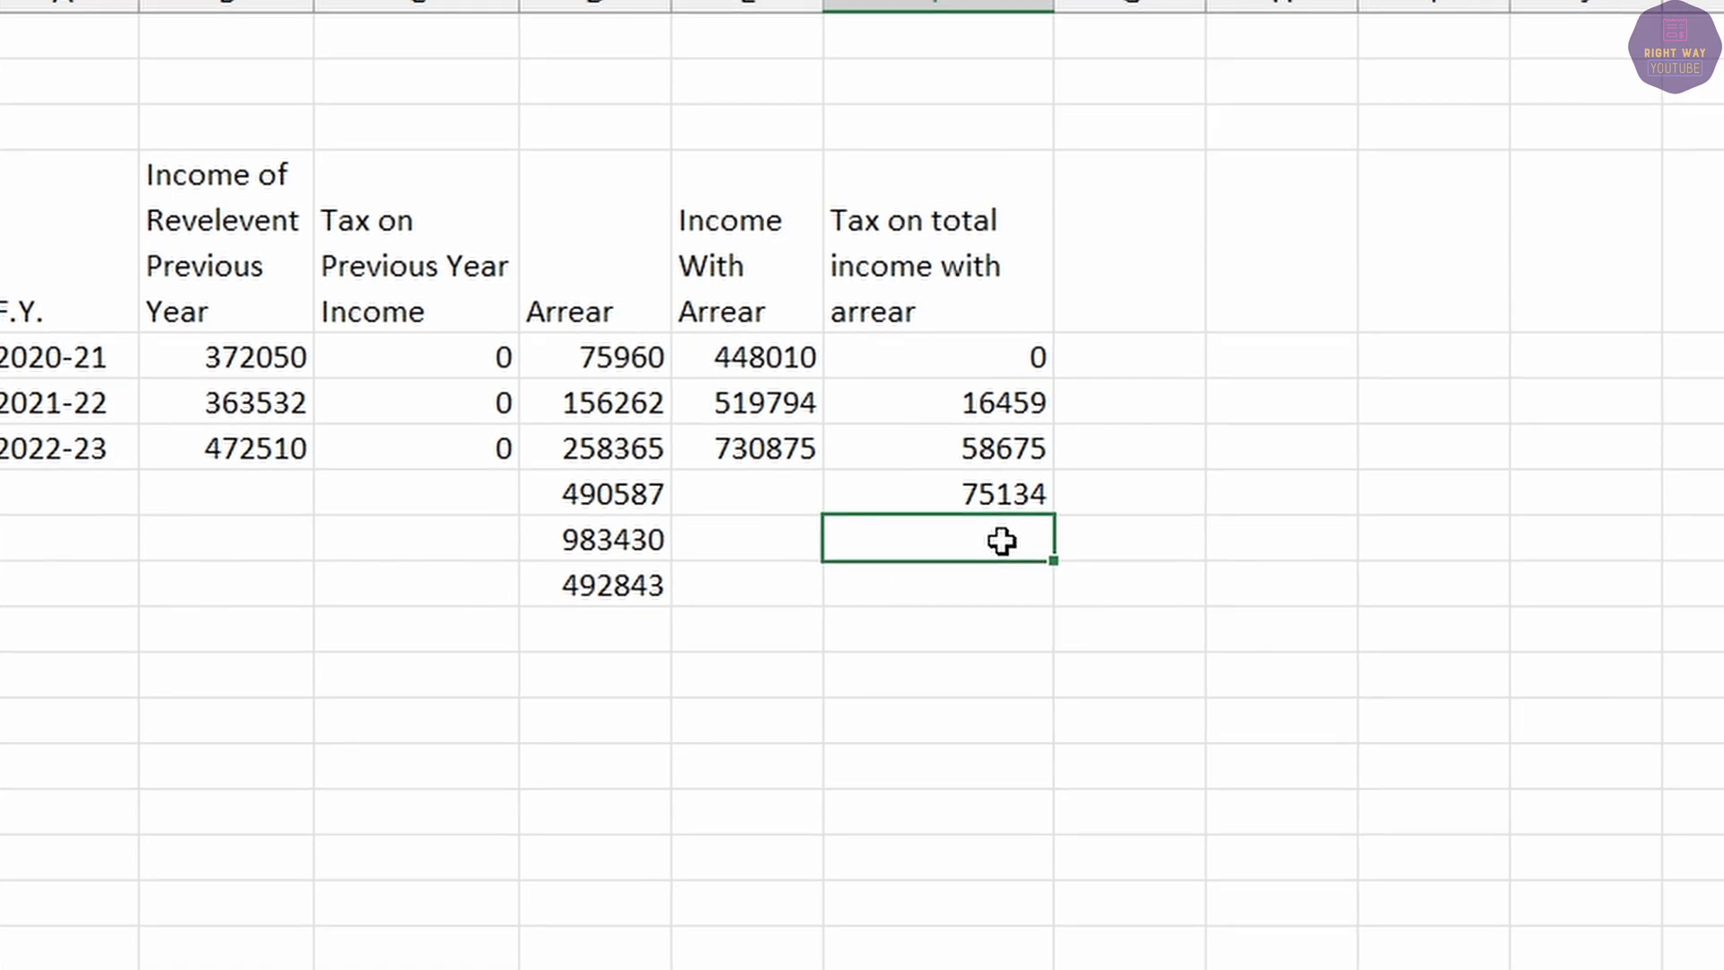
type("99814")
key("Return")
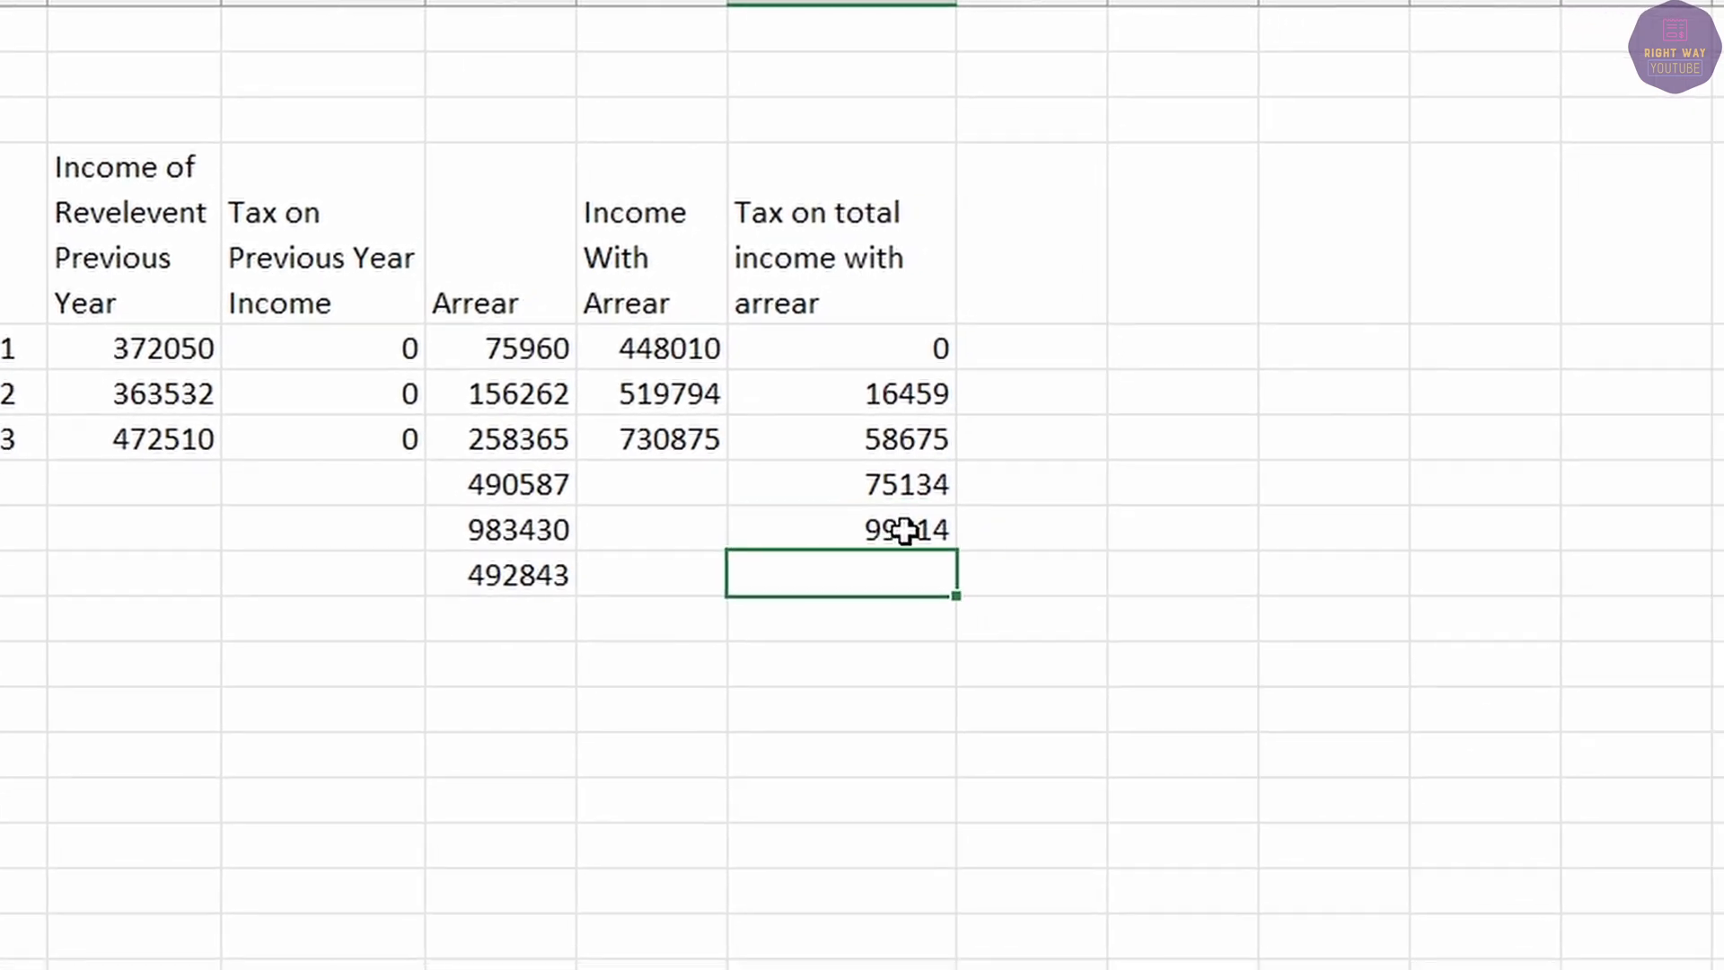
left_click(884, 490)
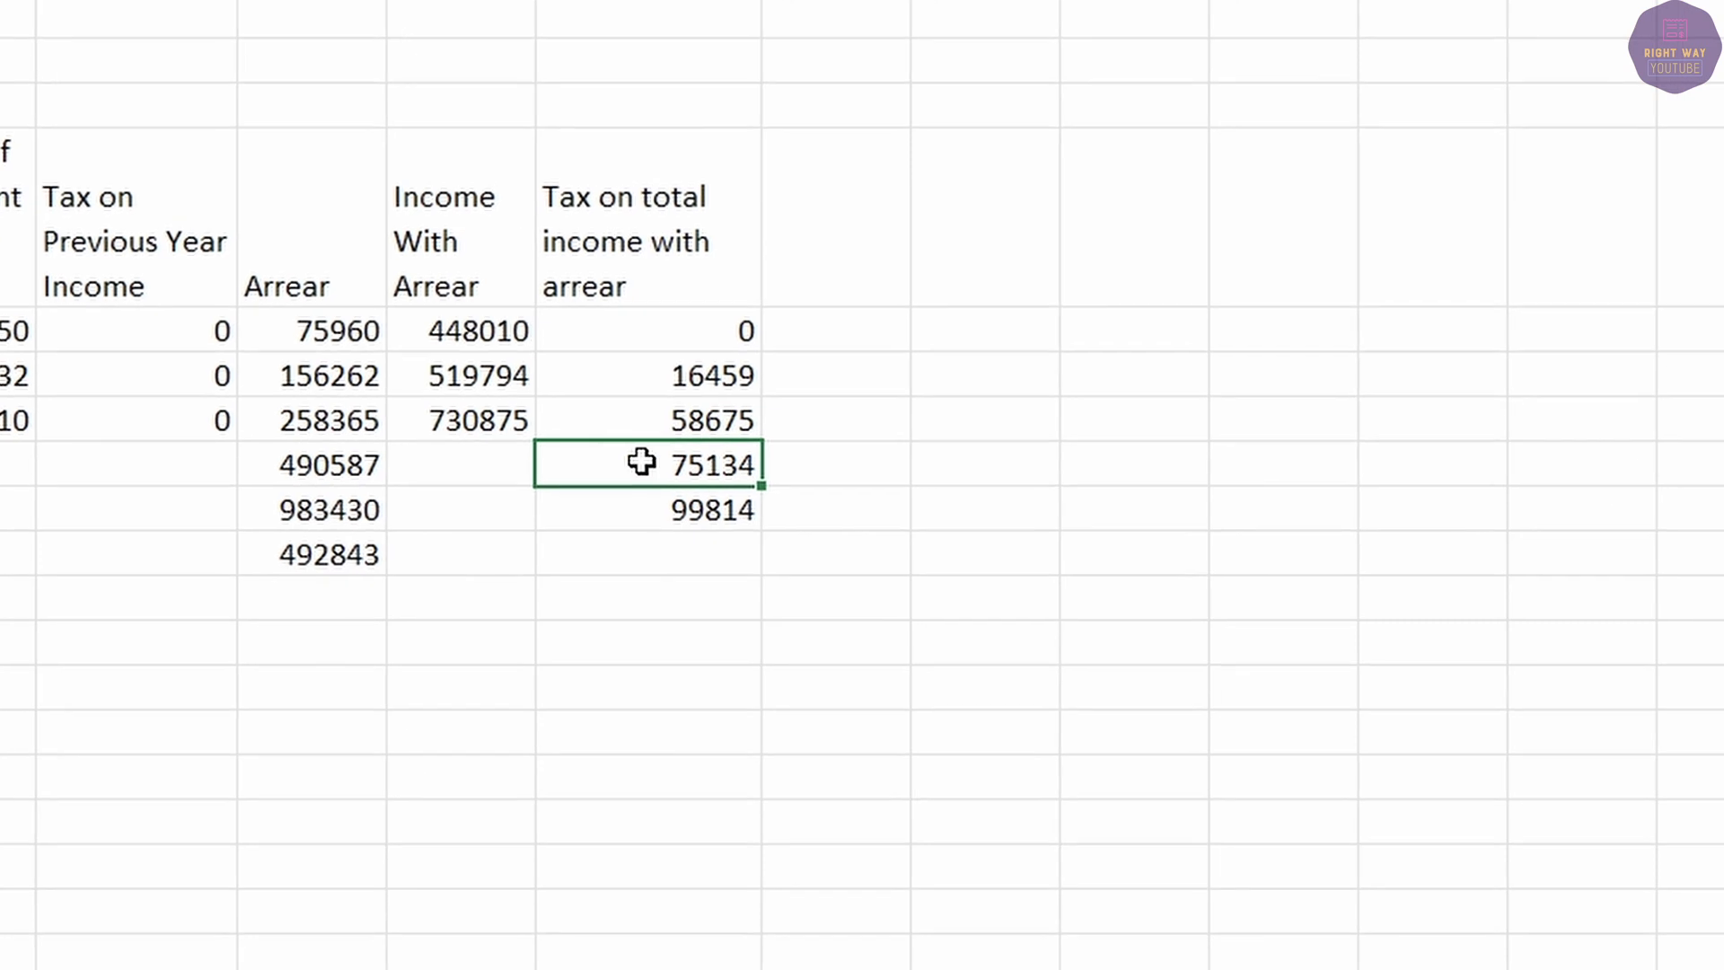
Compute =F9-F8 in the cell below, giving the 24680 relief.
left_click(671, 549)
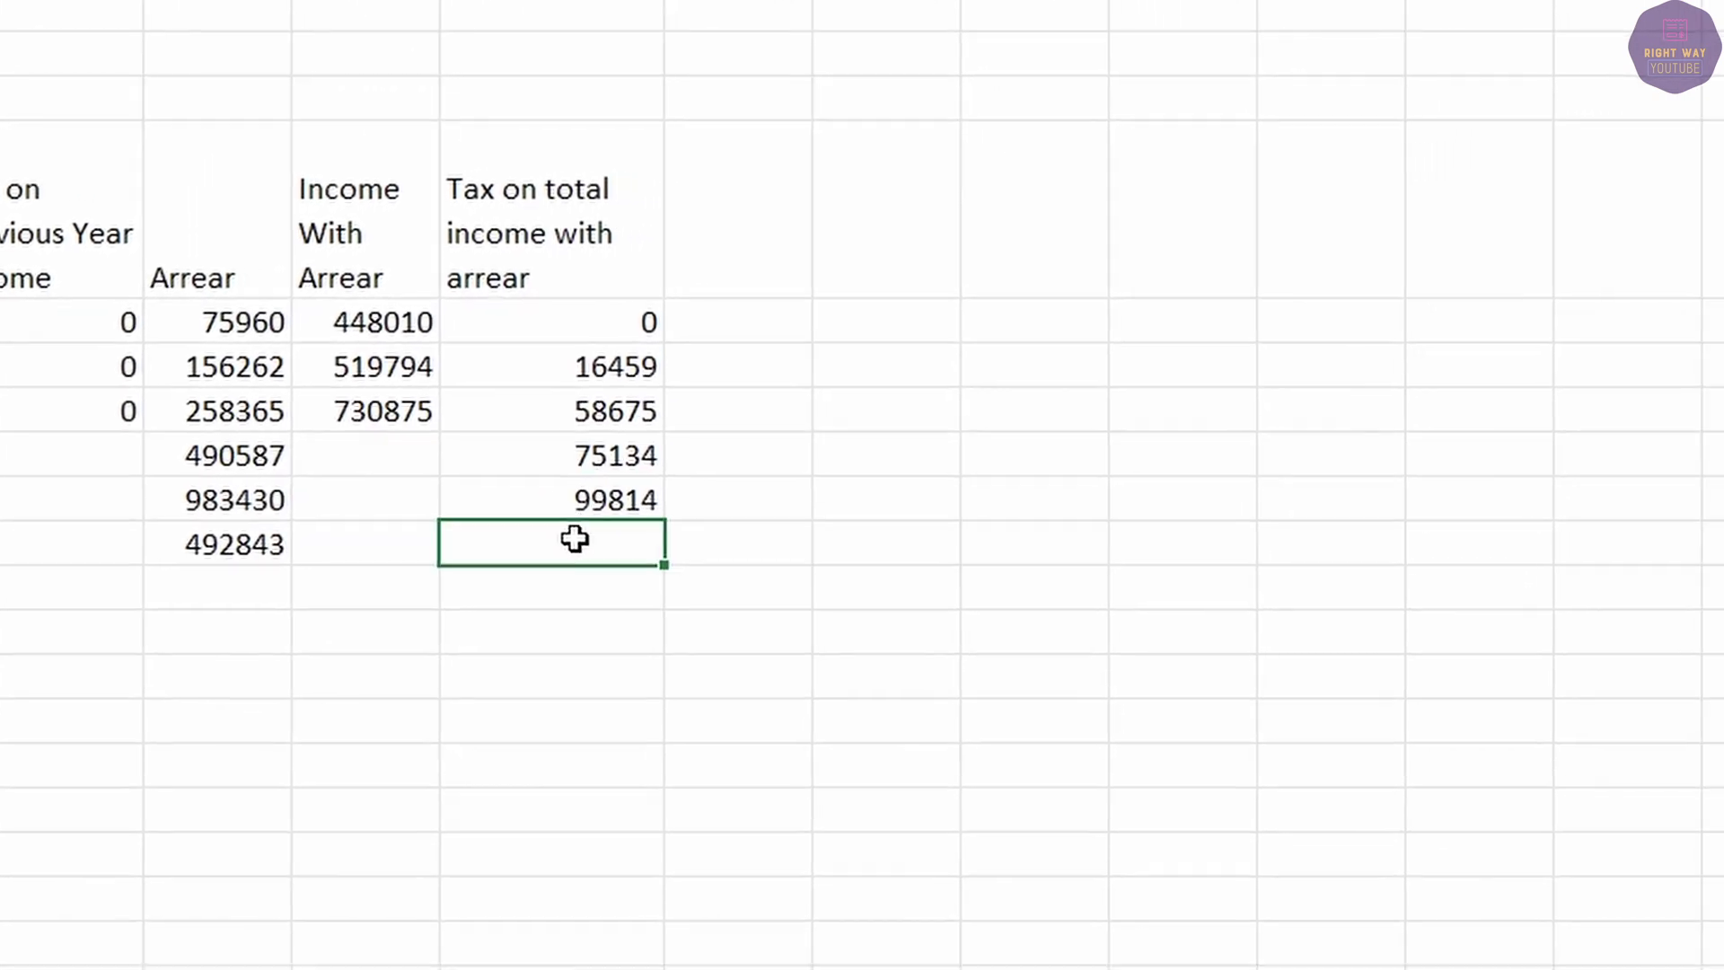
type("=")
left_click(567, 493)
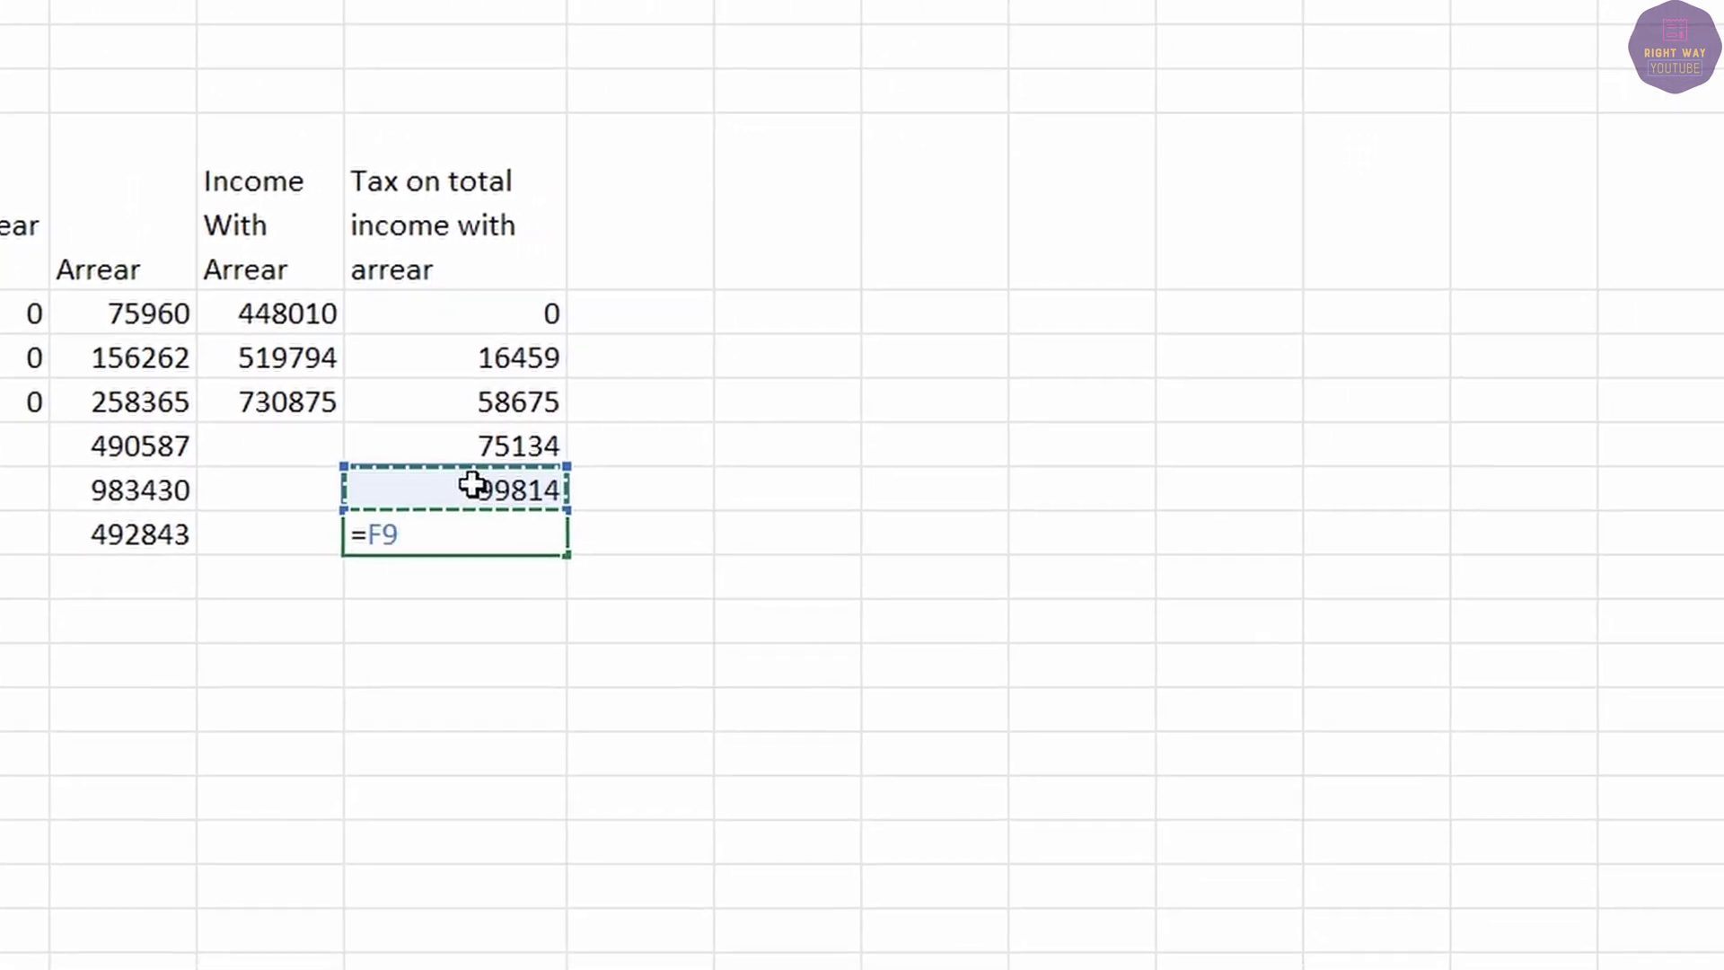
type("-")
left_click(519, 444)
key("Return")
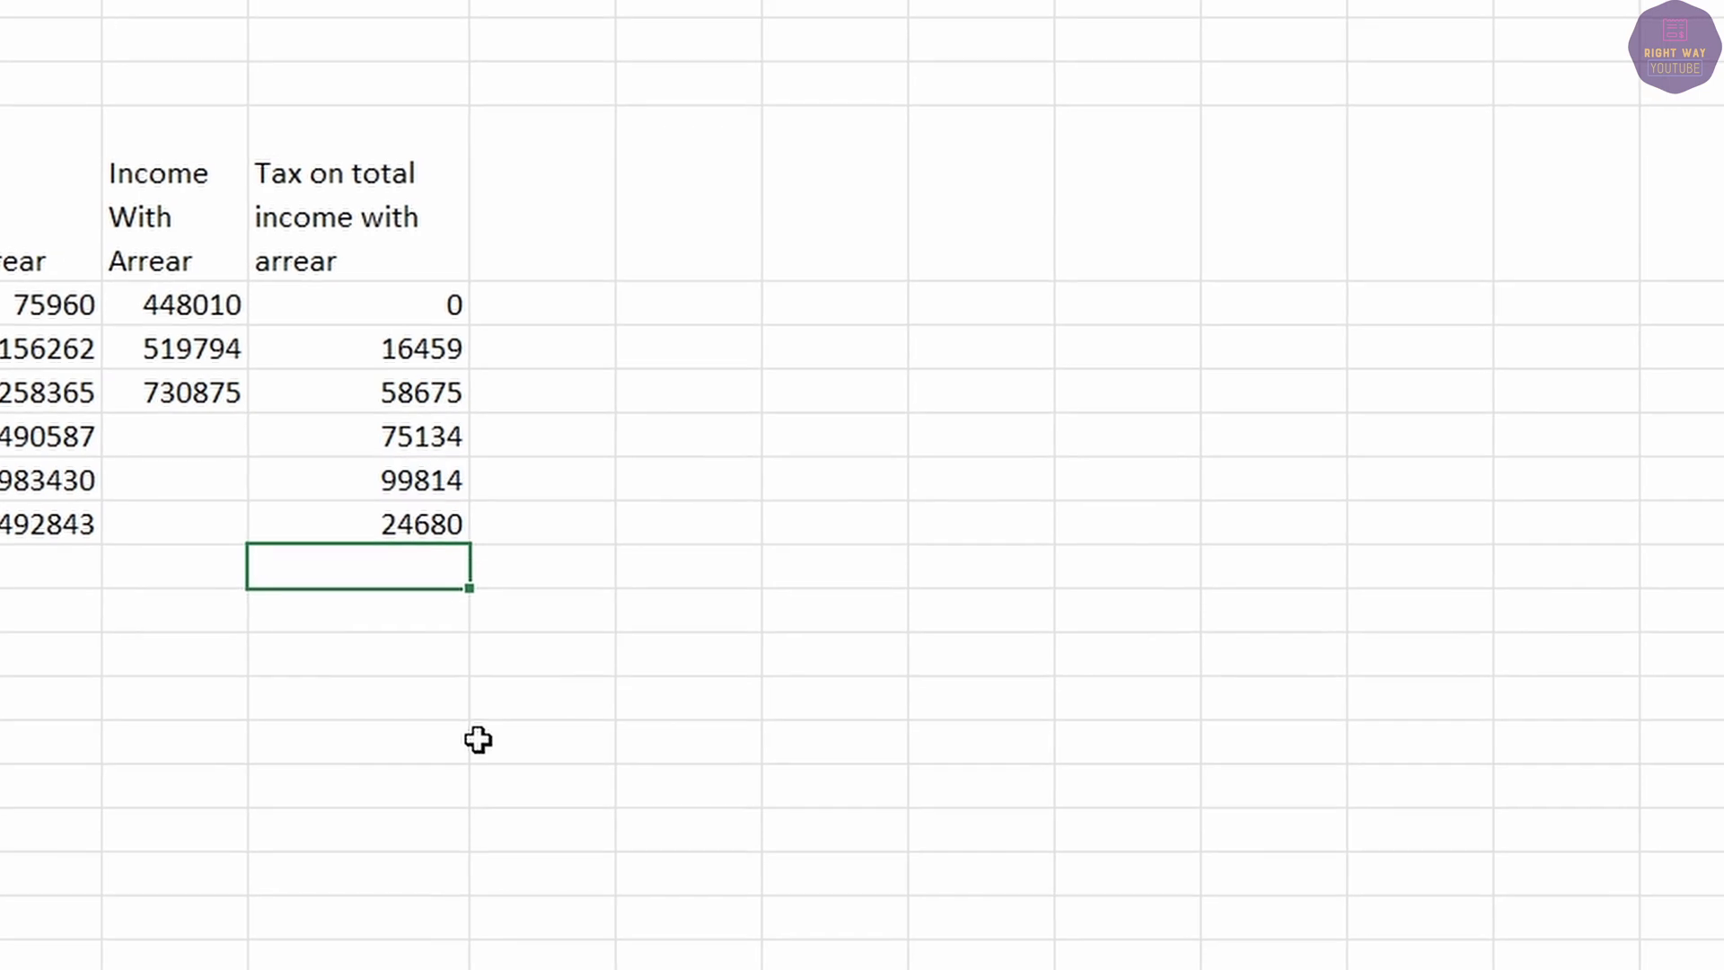
left_click(392, 526)
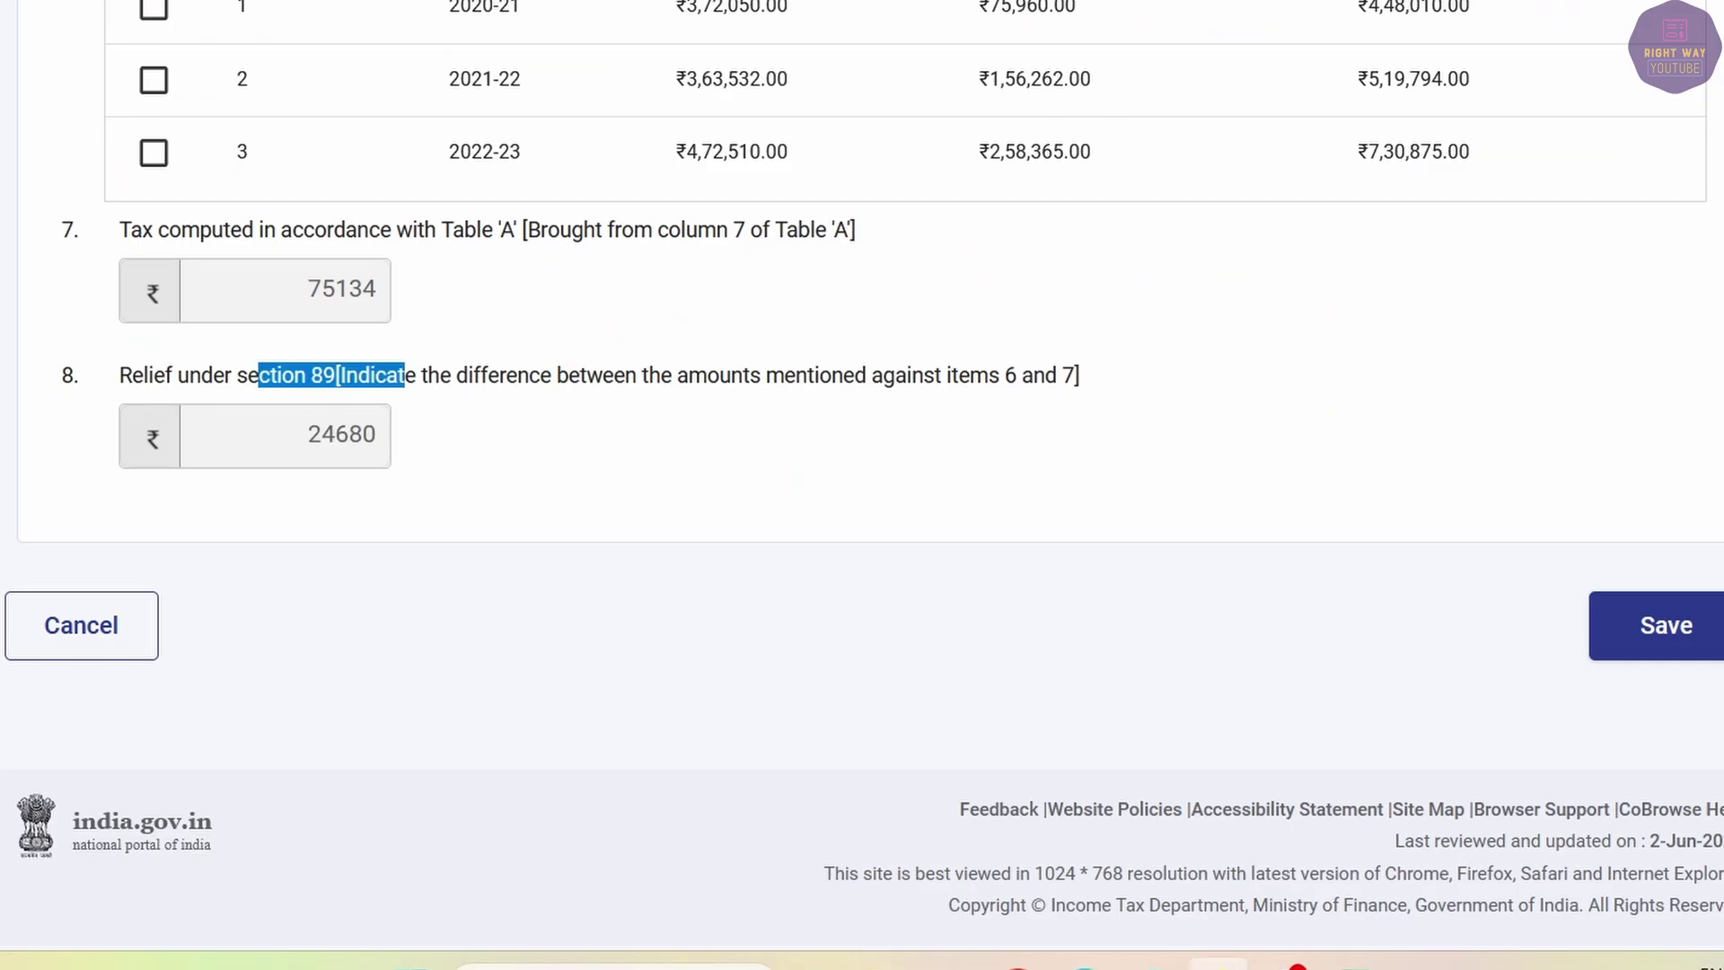
Save the annexure, accept the verification declaration with a place, save, and open Preview.
left_click(1655, 637)
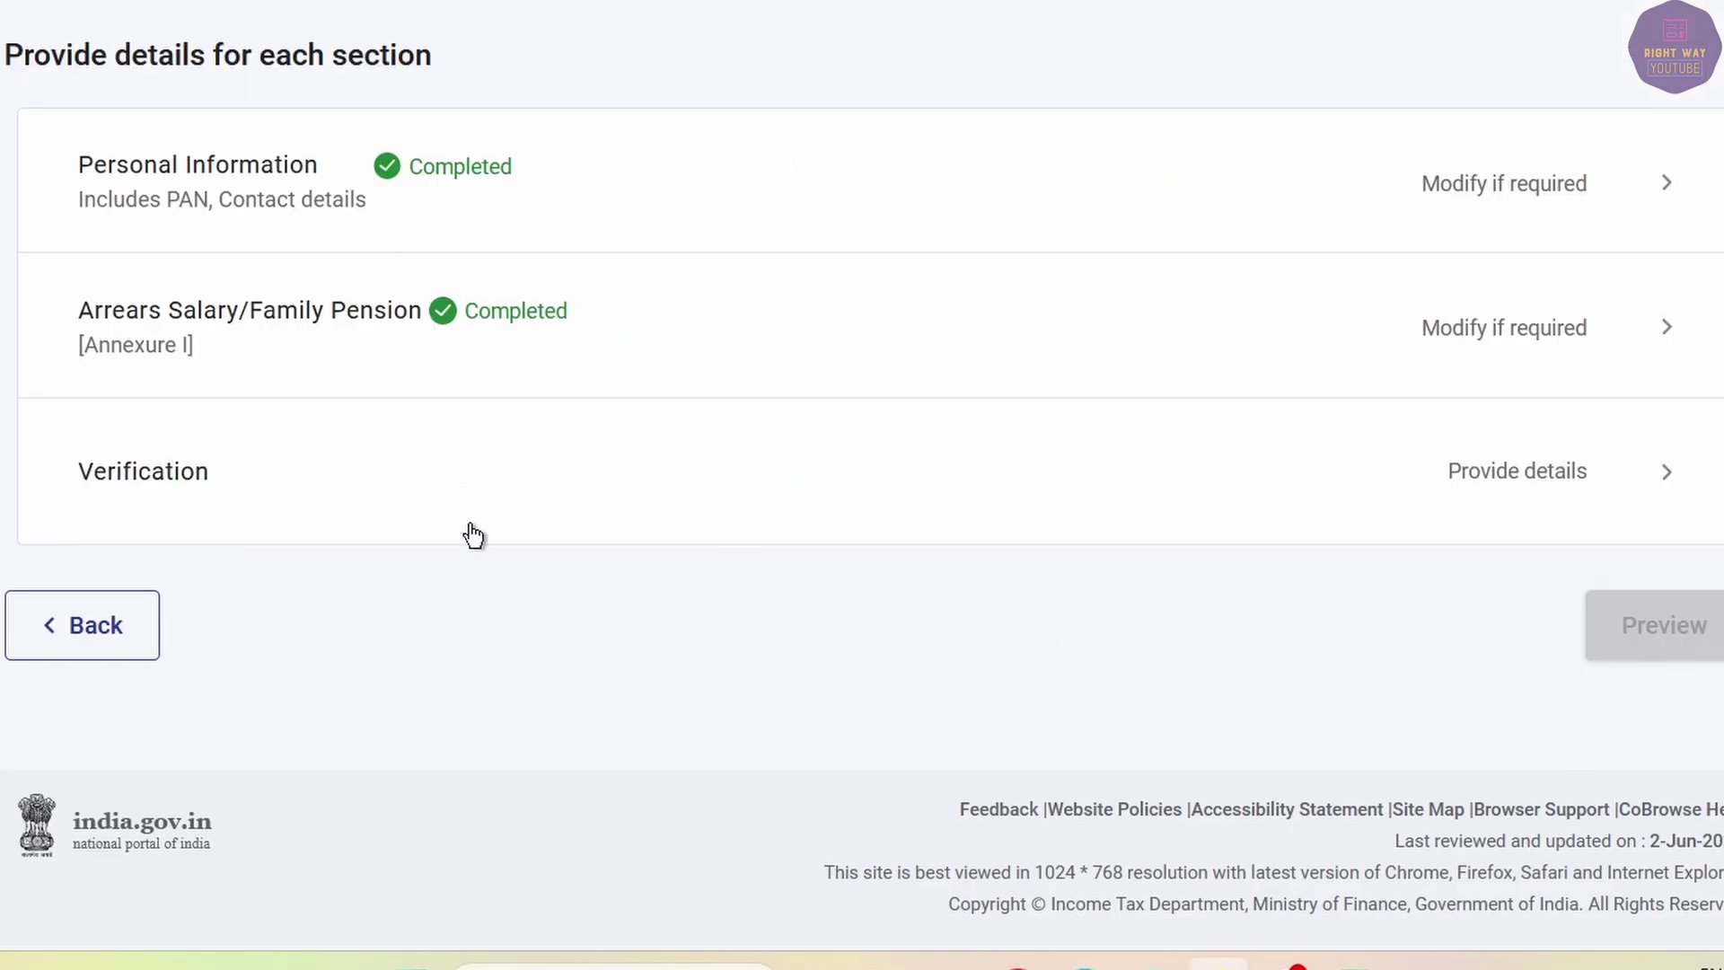
left_click(323, 466)
left_click(68, 312)
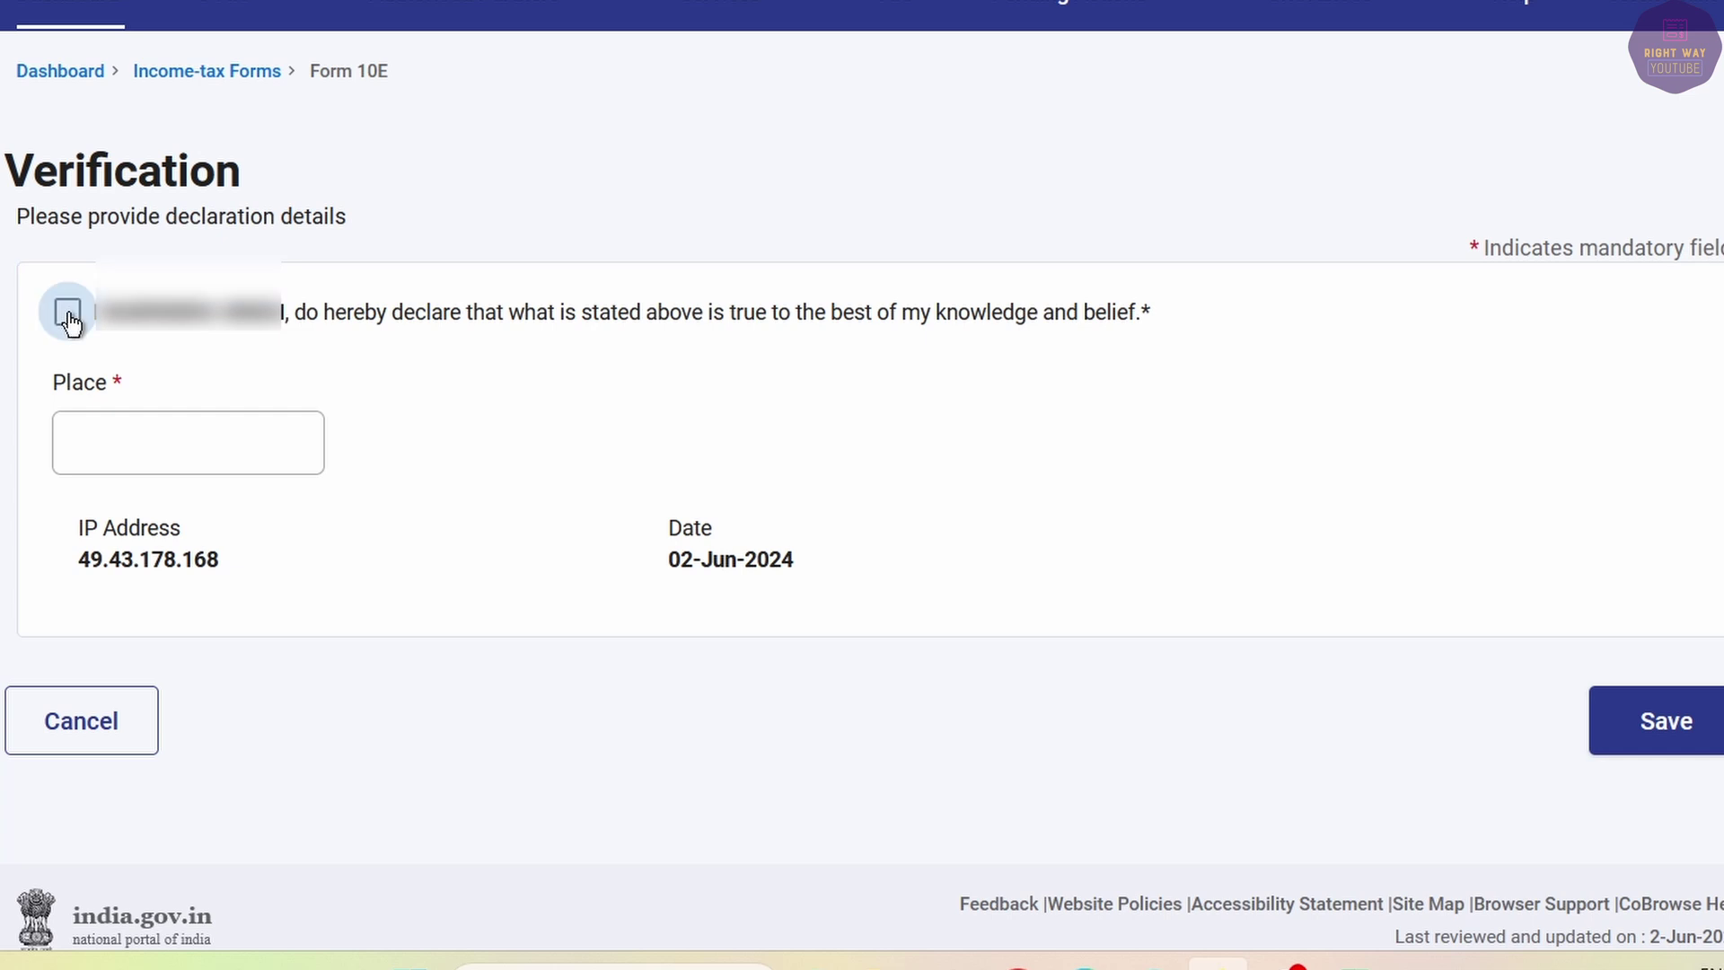
left_click(144, 437)
type("JODHPUR")
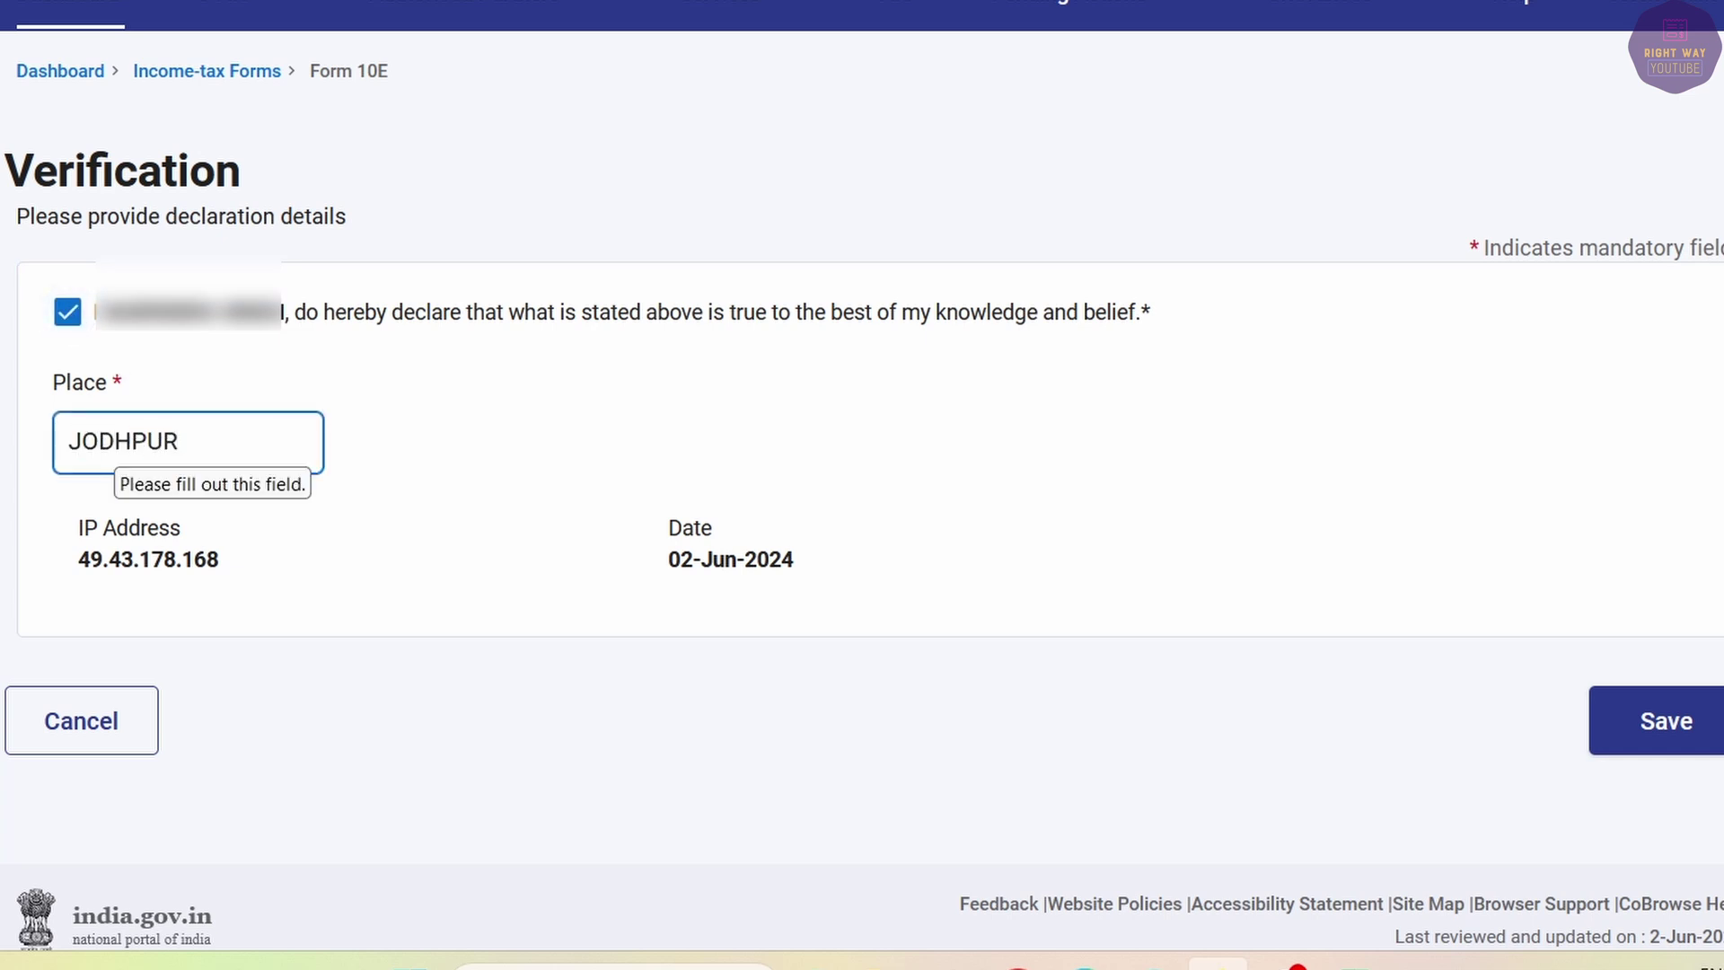
left_click(1670, 720)
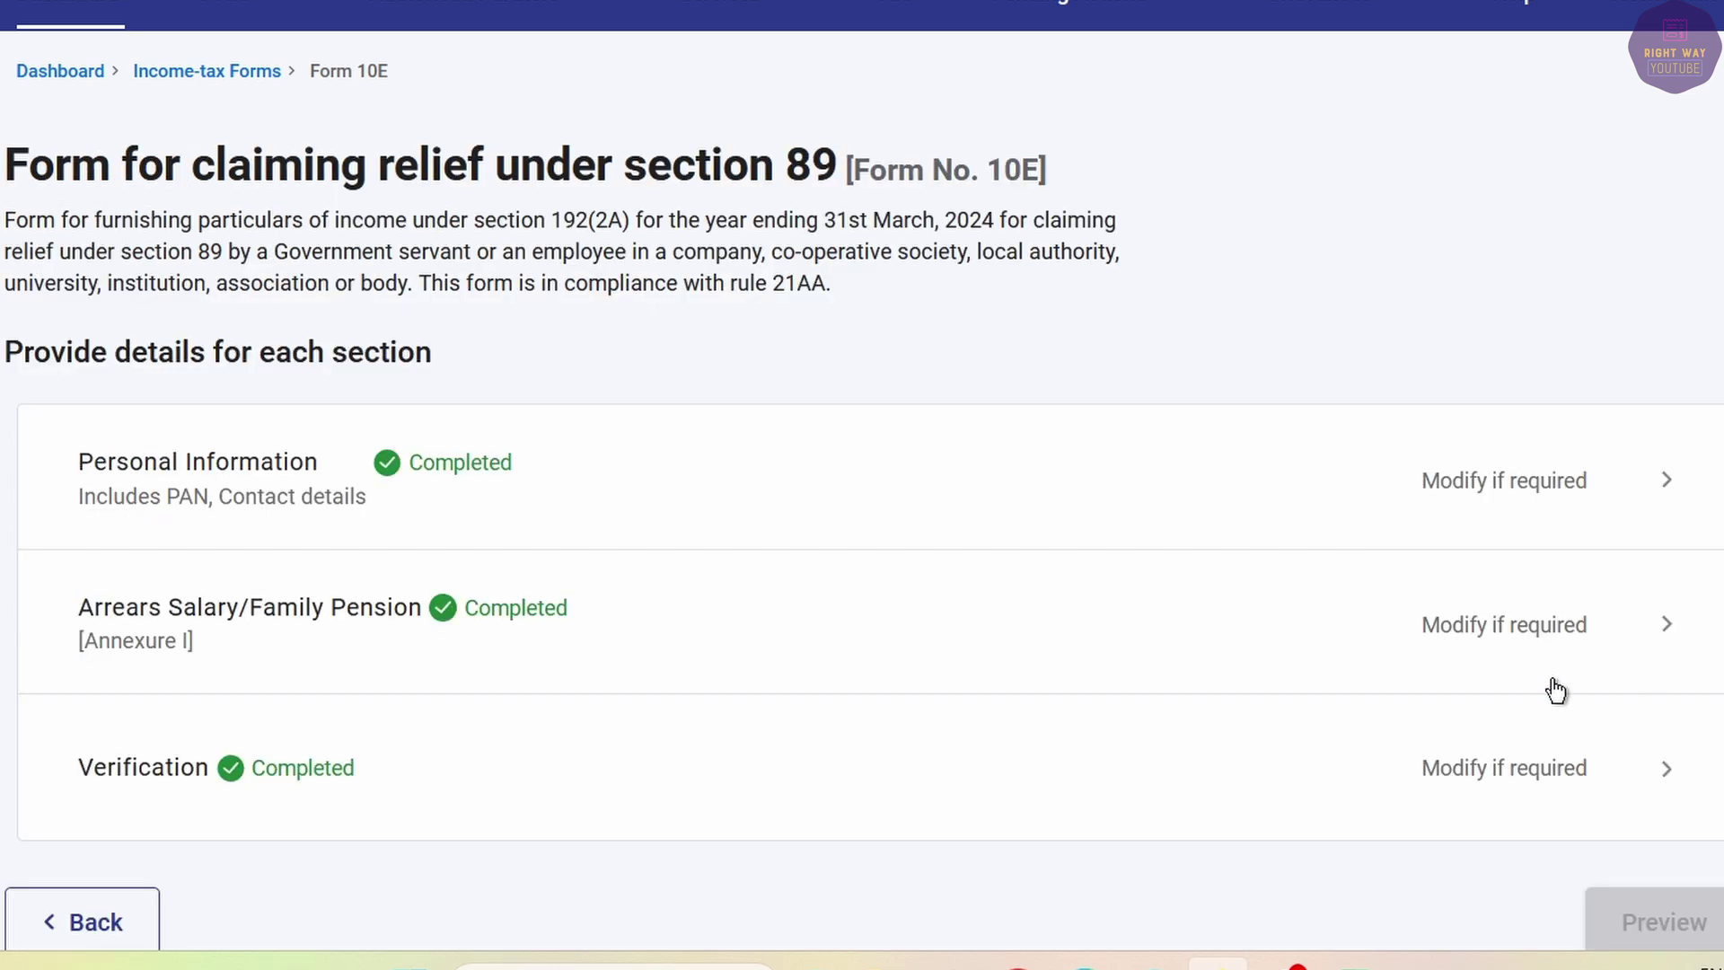
left_click(1661, 922)
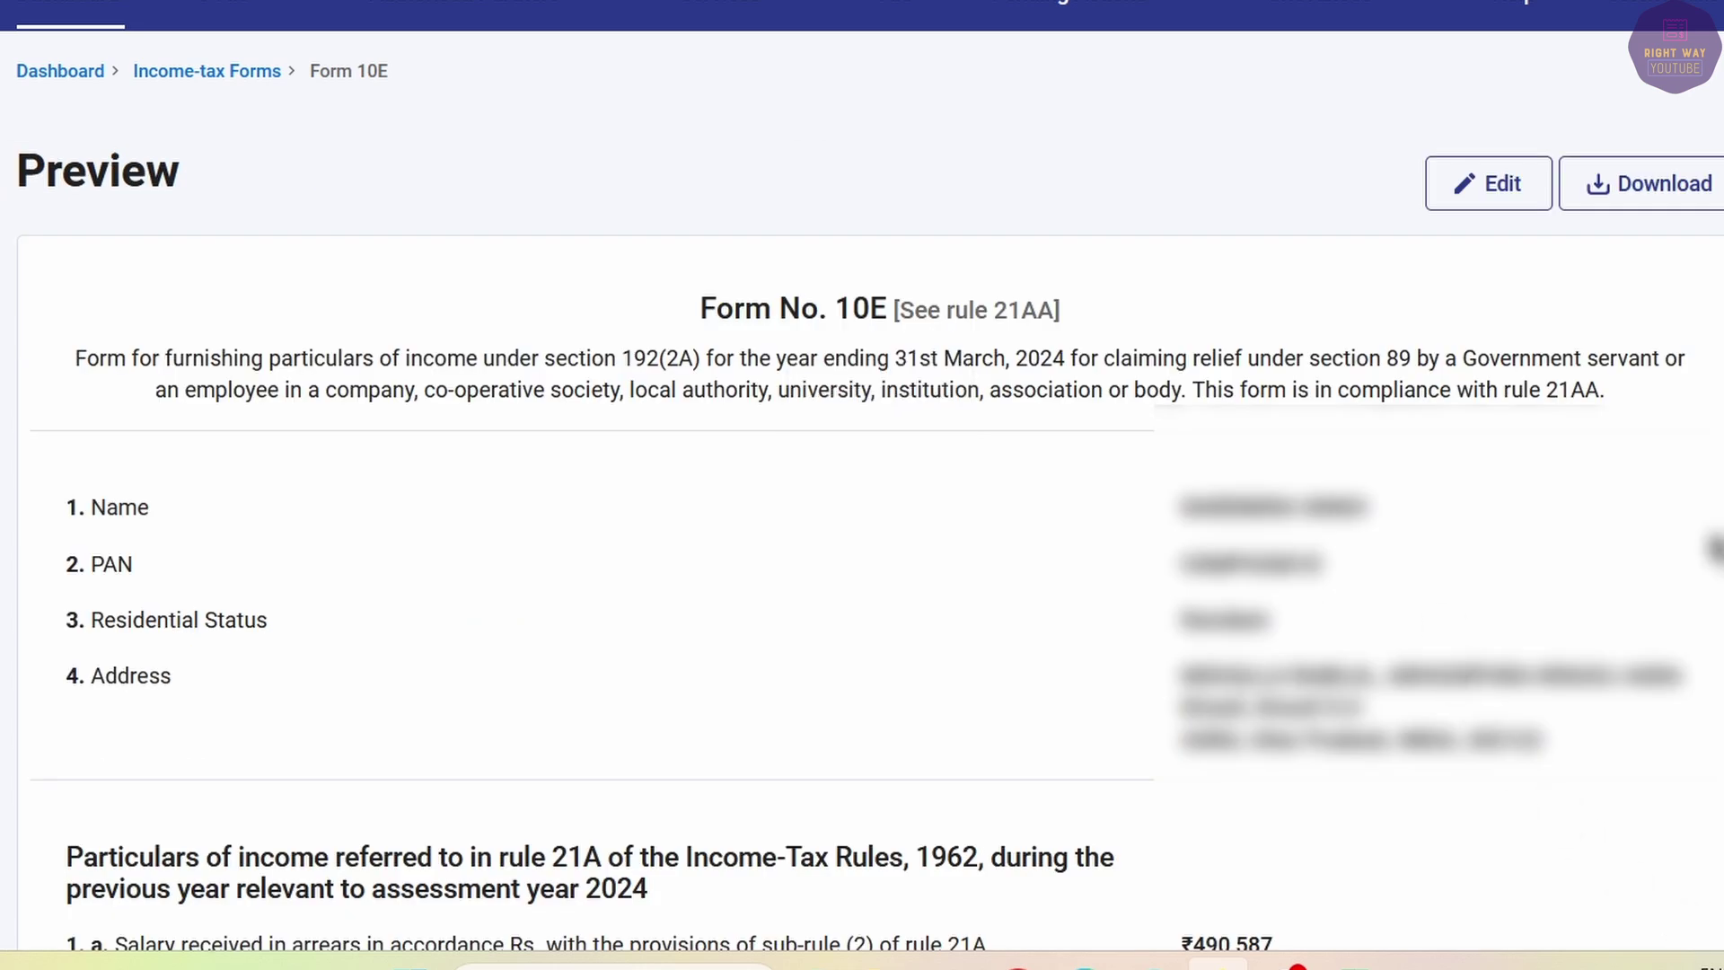
Review preview amounts: 492,843 income, 490,587 arrears, 59,820 and 99,814 tax, 24,680 relief.
scroll(1713, 547, "down", 10)
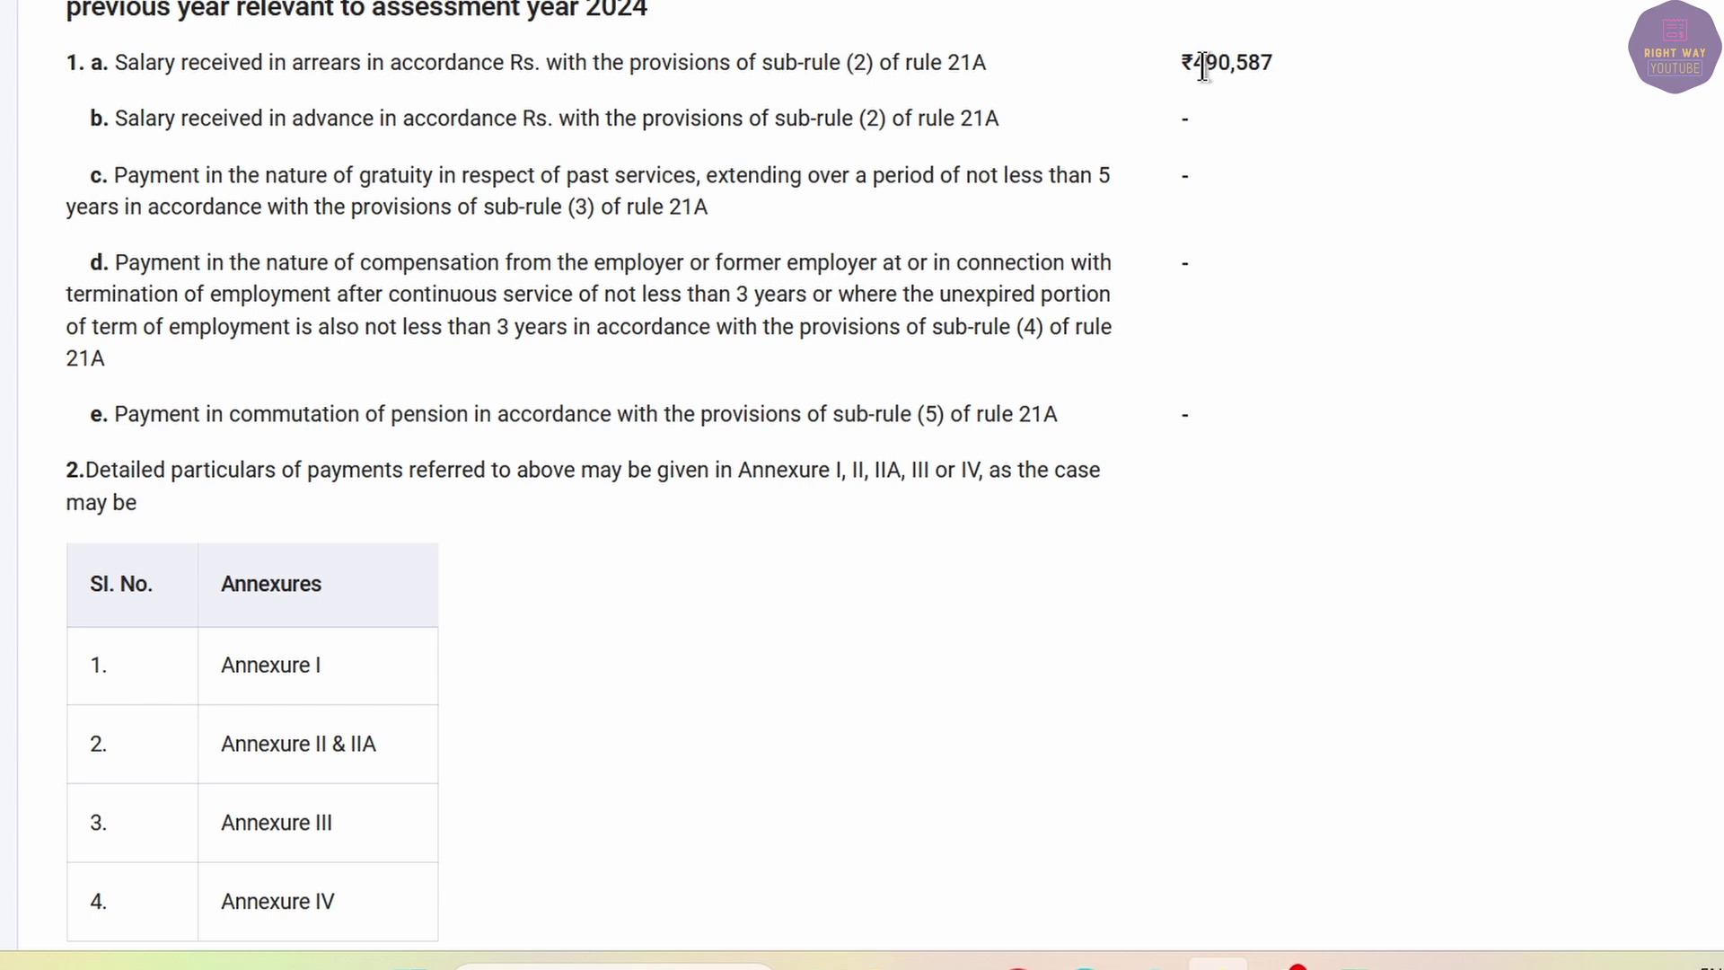
scroll(1210, 260, "down", 12)
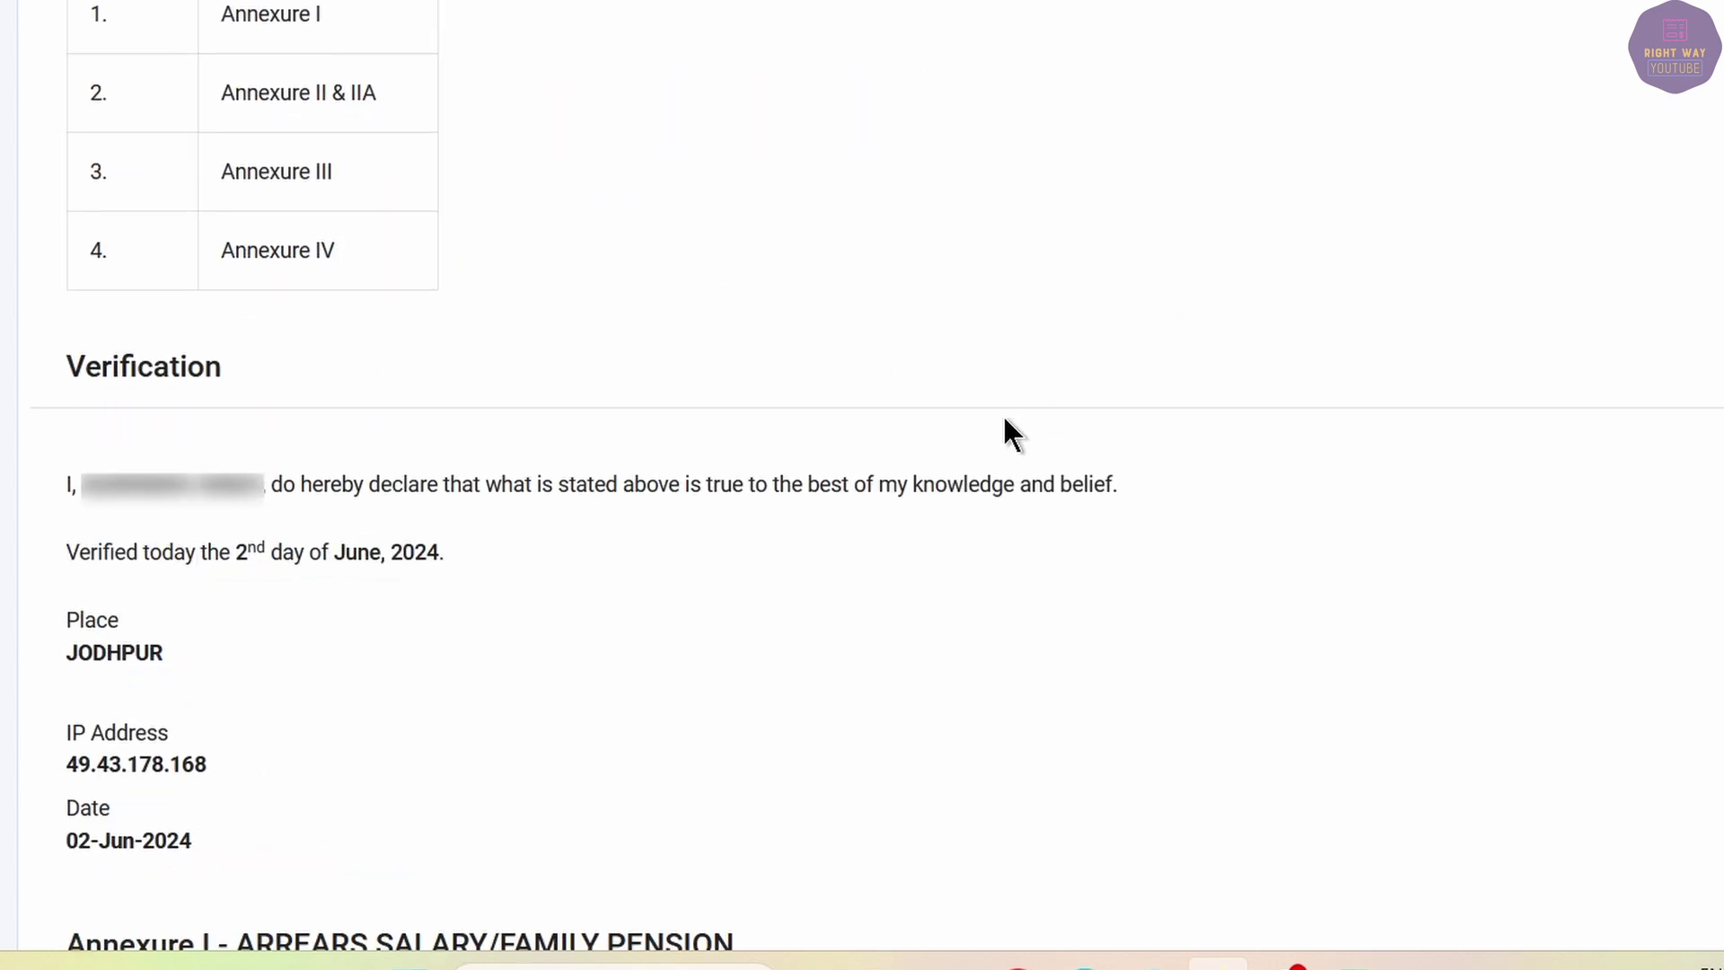
scroll(999, 436, "down", 5)
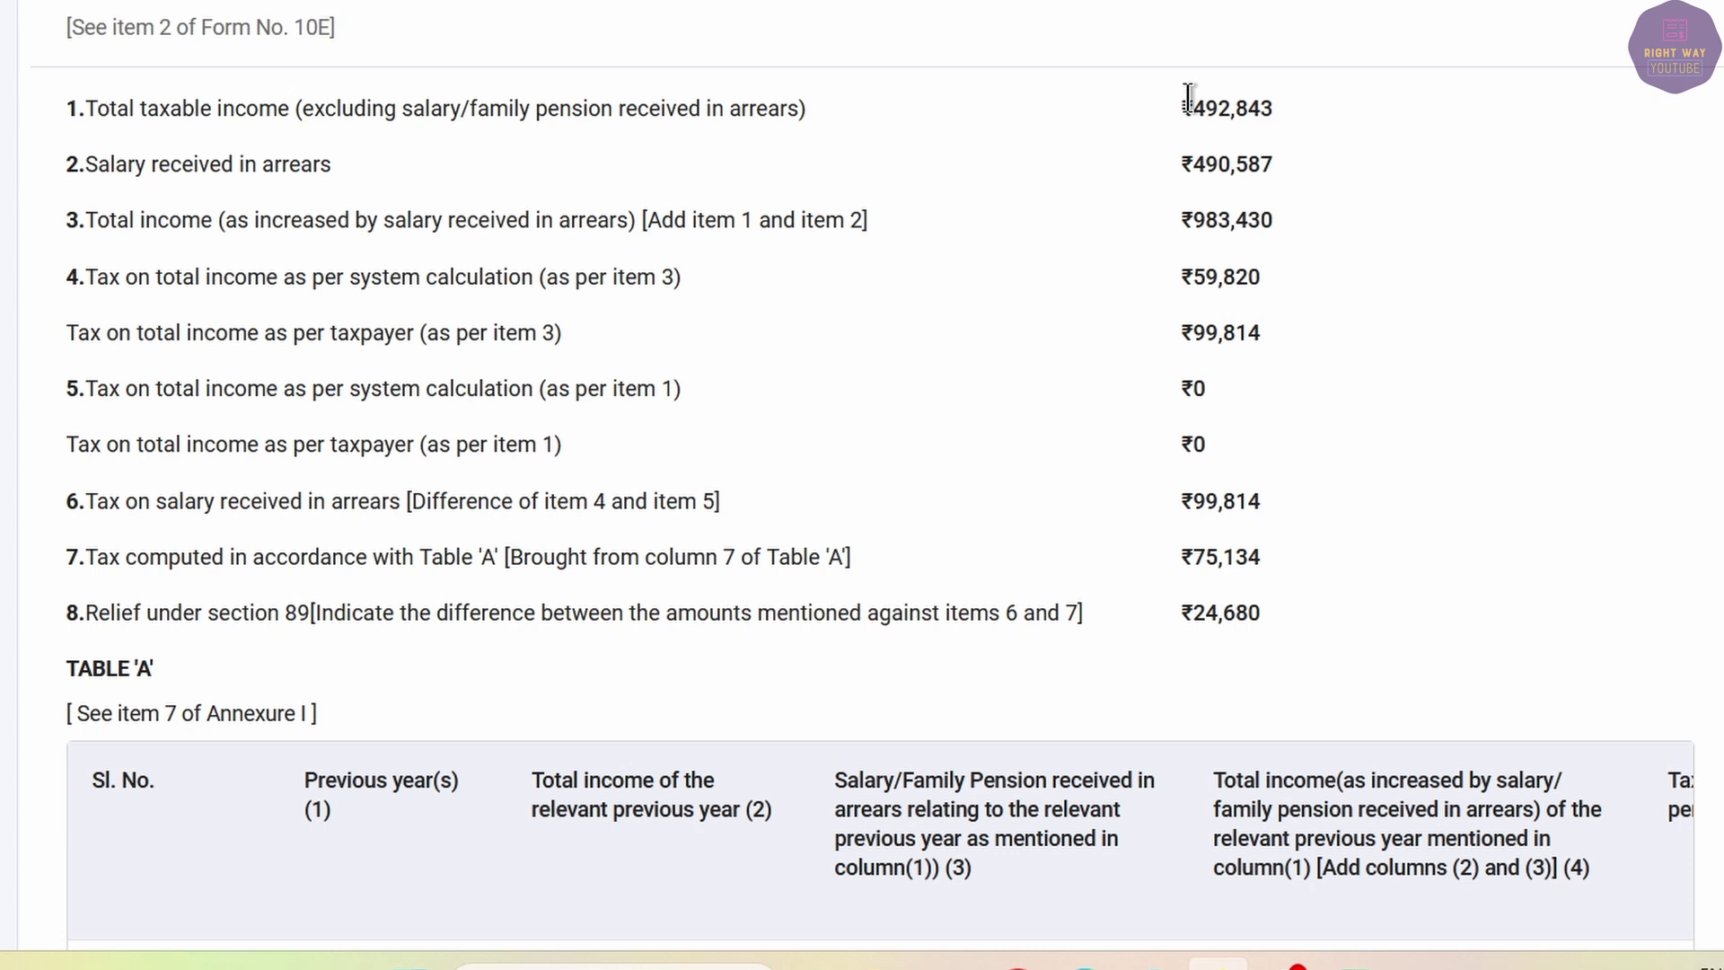
left_click_drag(1188, 96, 1273, 112)
left_click_drag(1204, 164, 1282, 166)
left_click_drag(1235, 222, 1291, 216)
left_click_drag(1194, 279, 1259, 276)
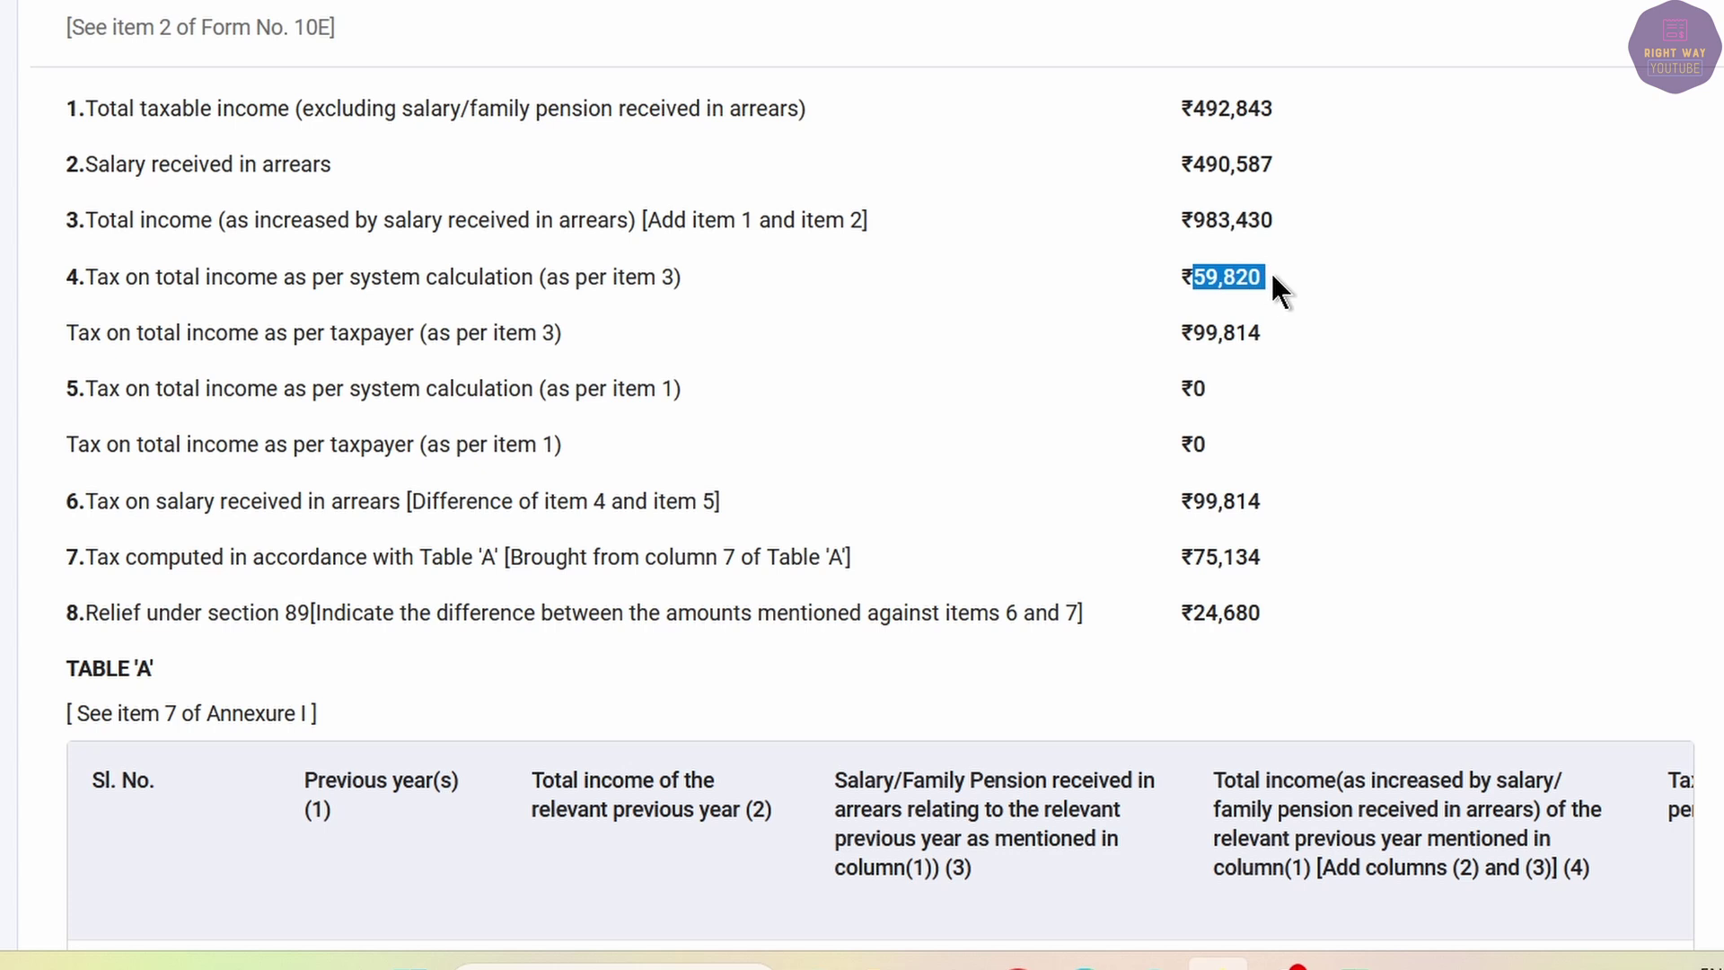
left_click_drag(1269, 334, 1192, 333)
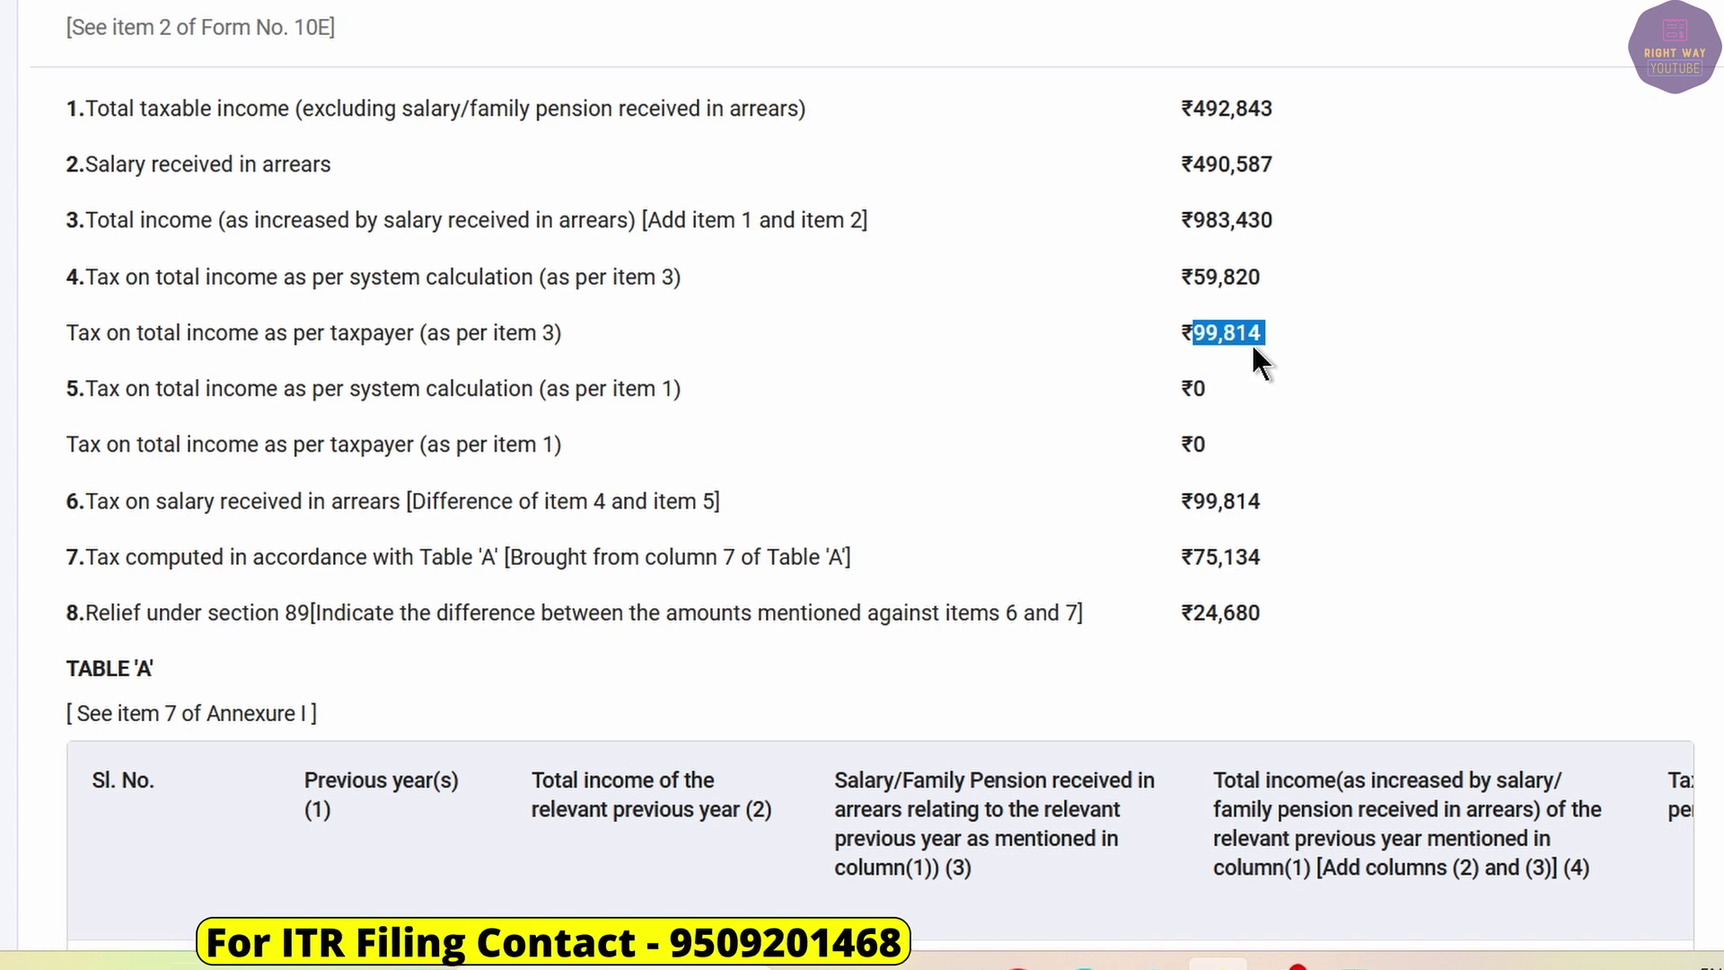
left_click_drag(1264, 557, 1172, 562)
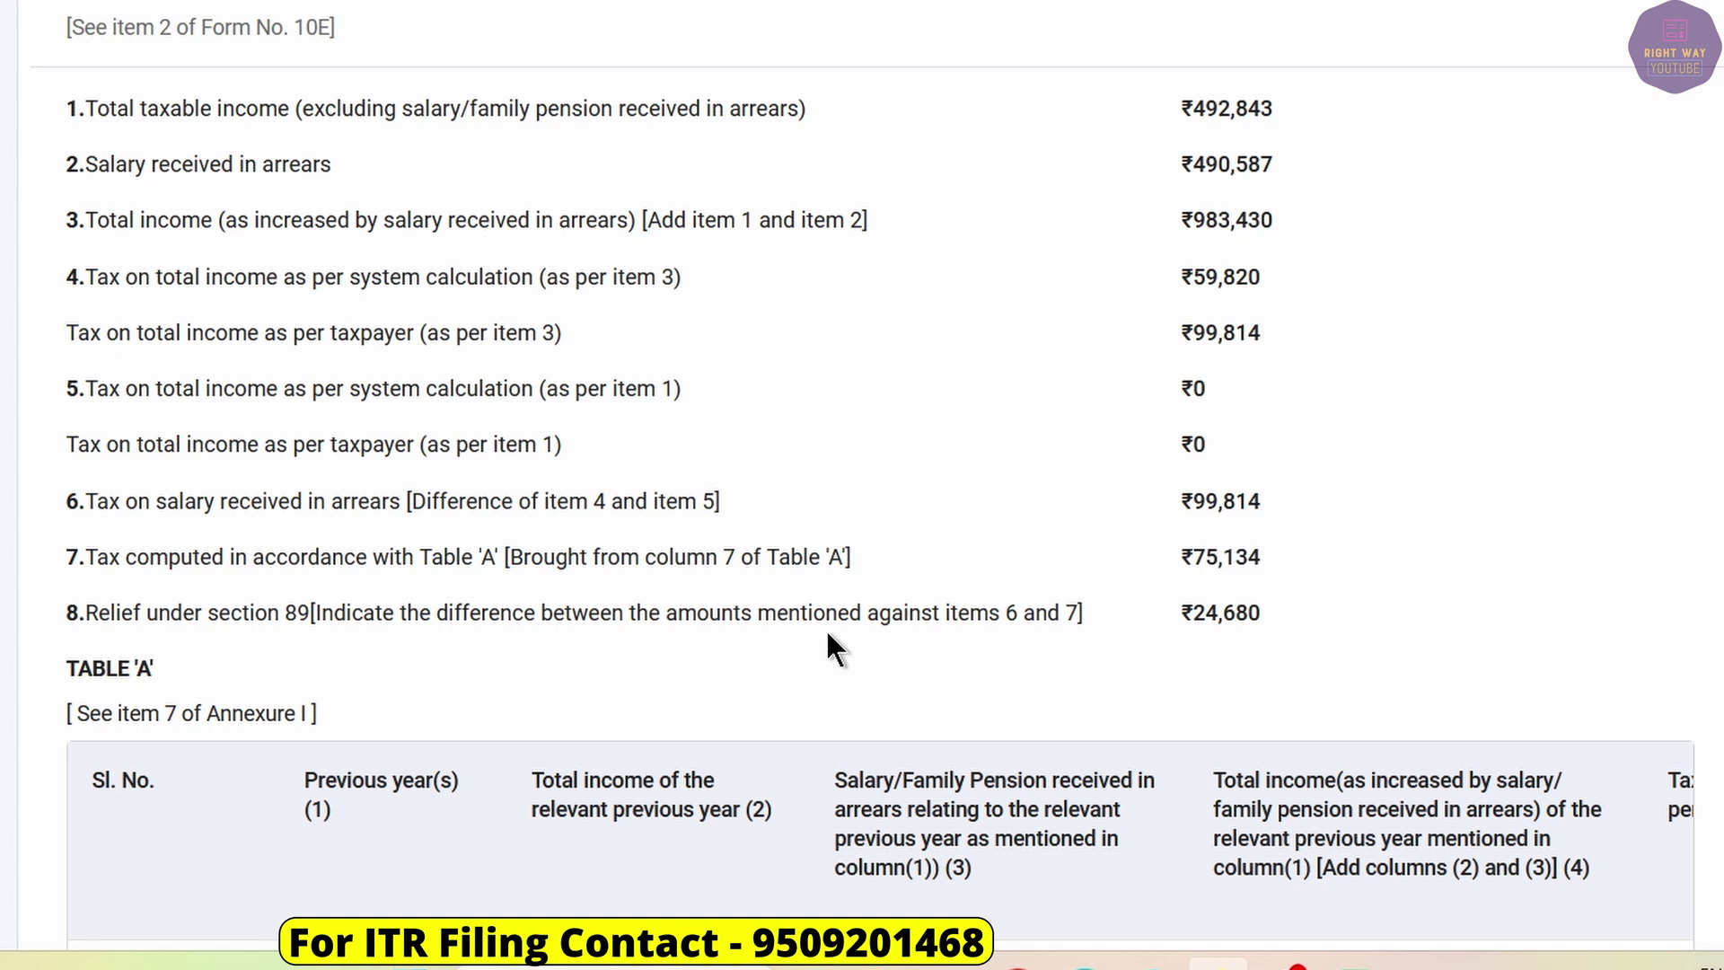
left_click_drag(231, 612, 310, 617)
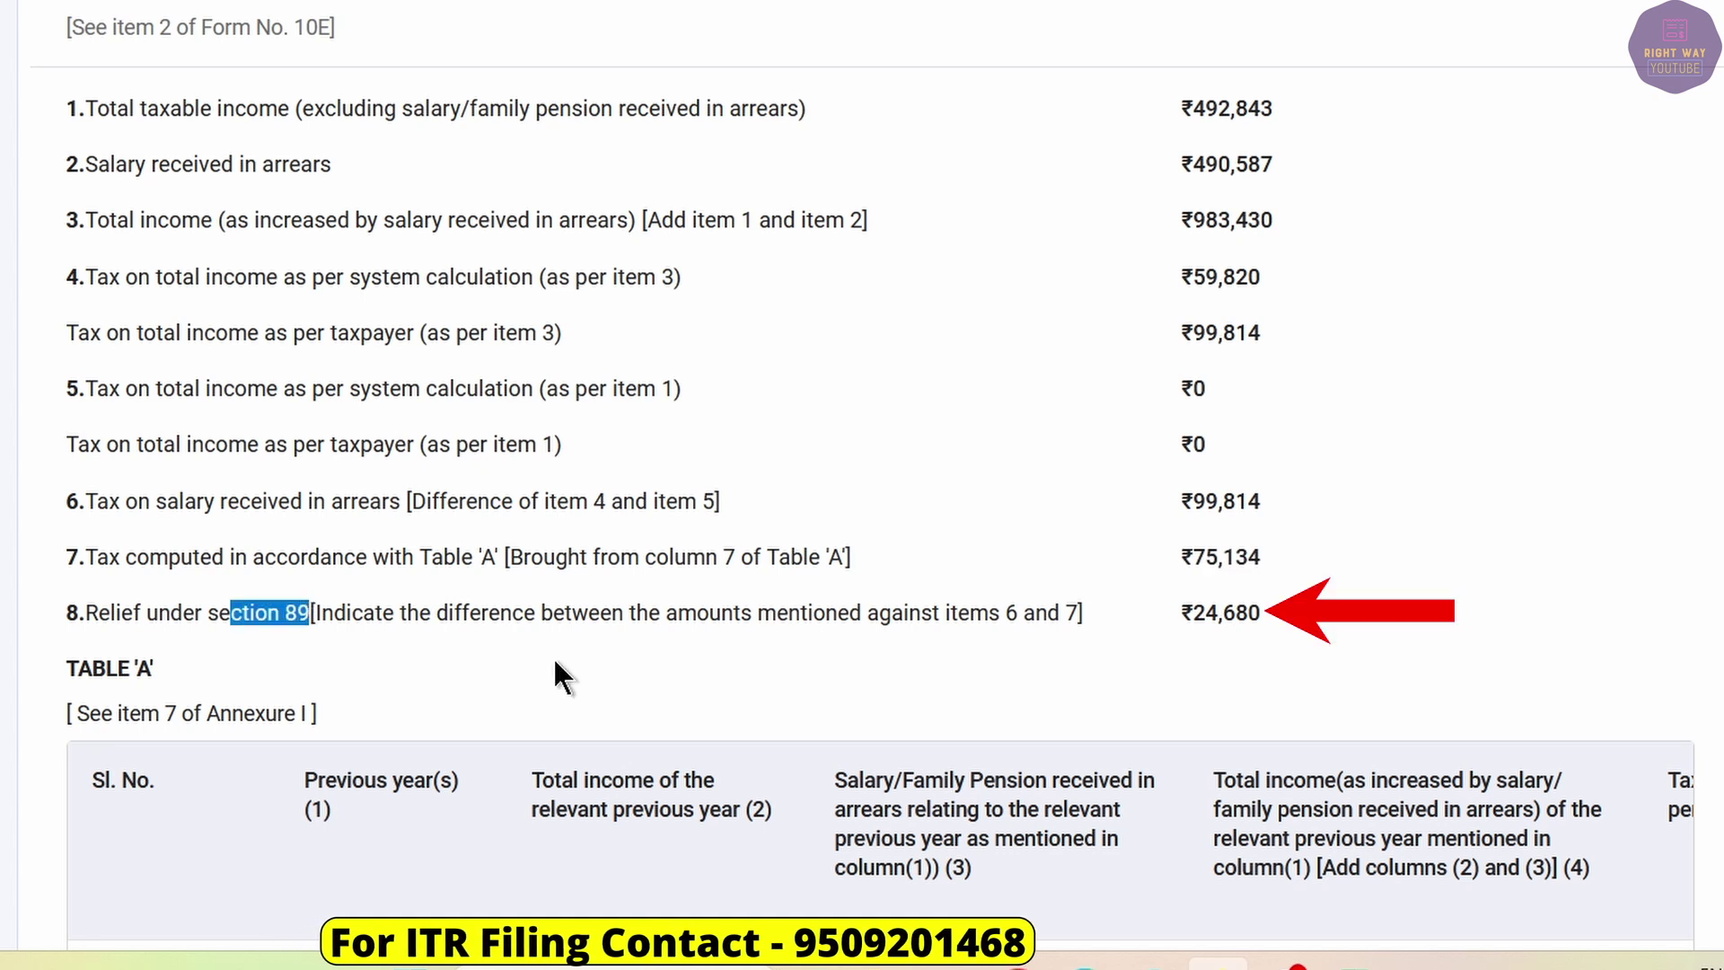
left_click_drag(1266, 614, 1189, 614)
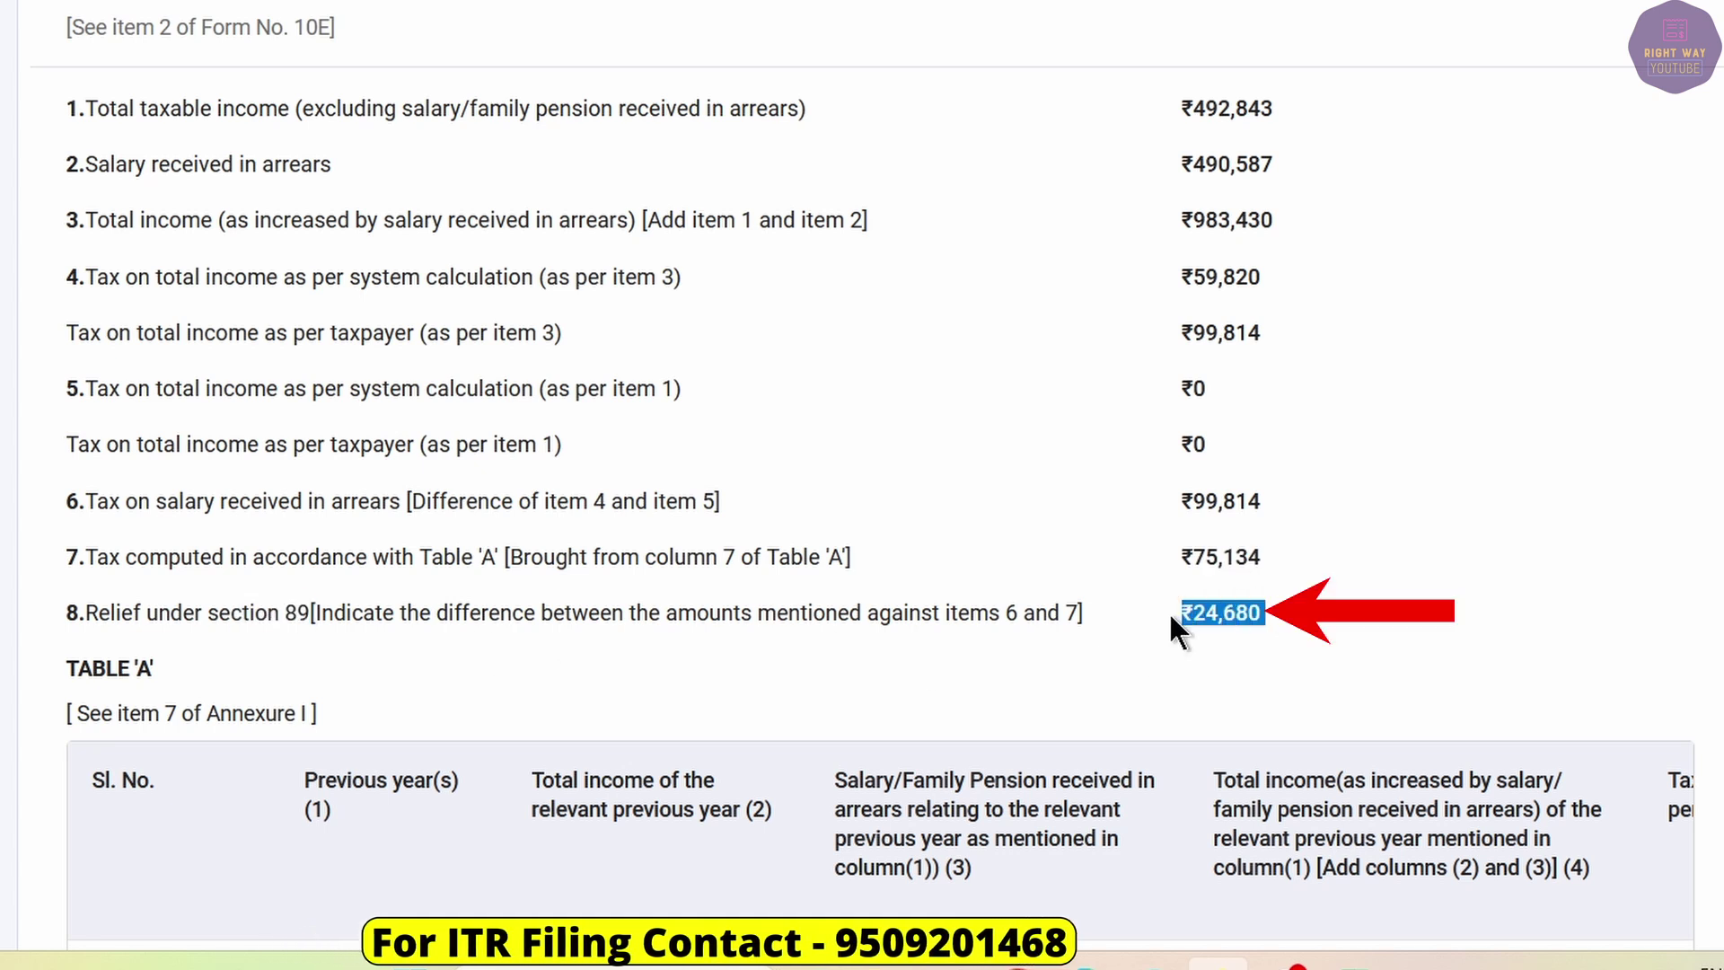
scroll(1122, 530, "down", 8)
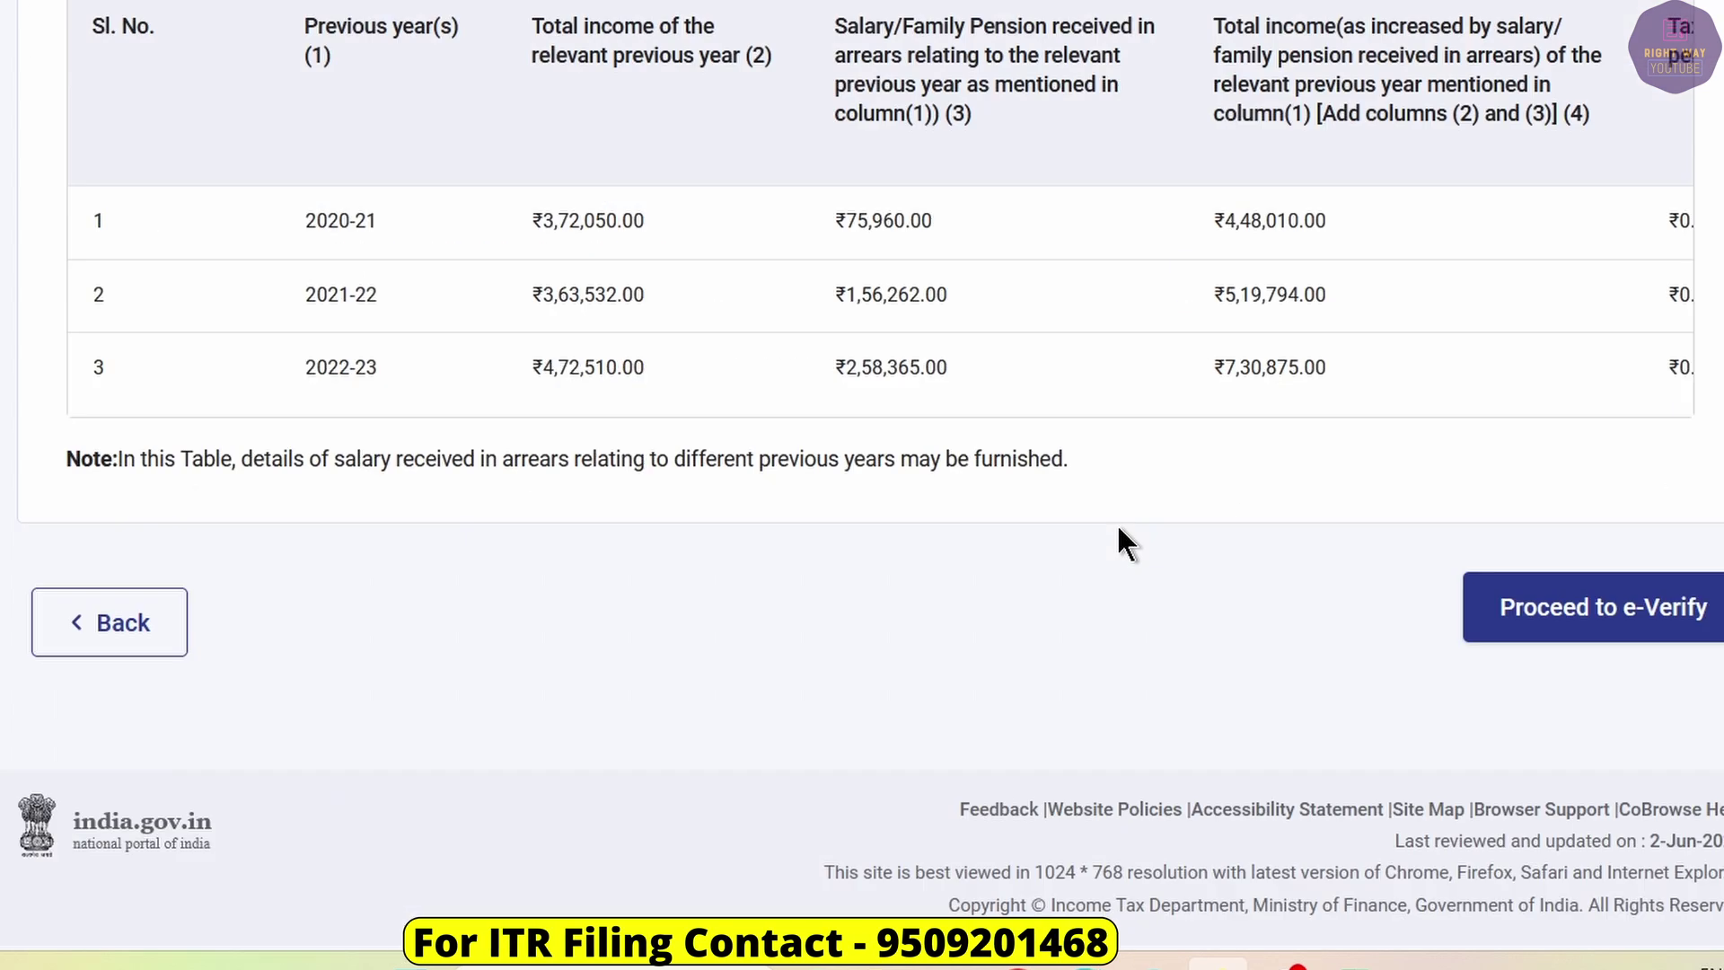
Proceed to e-verify Form 10E and return to the top of the page.
left_click(1551, 627)
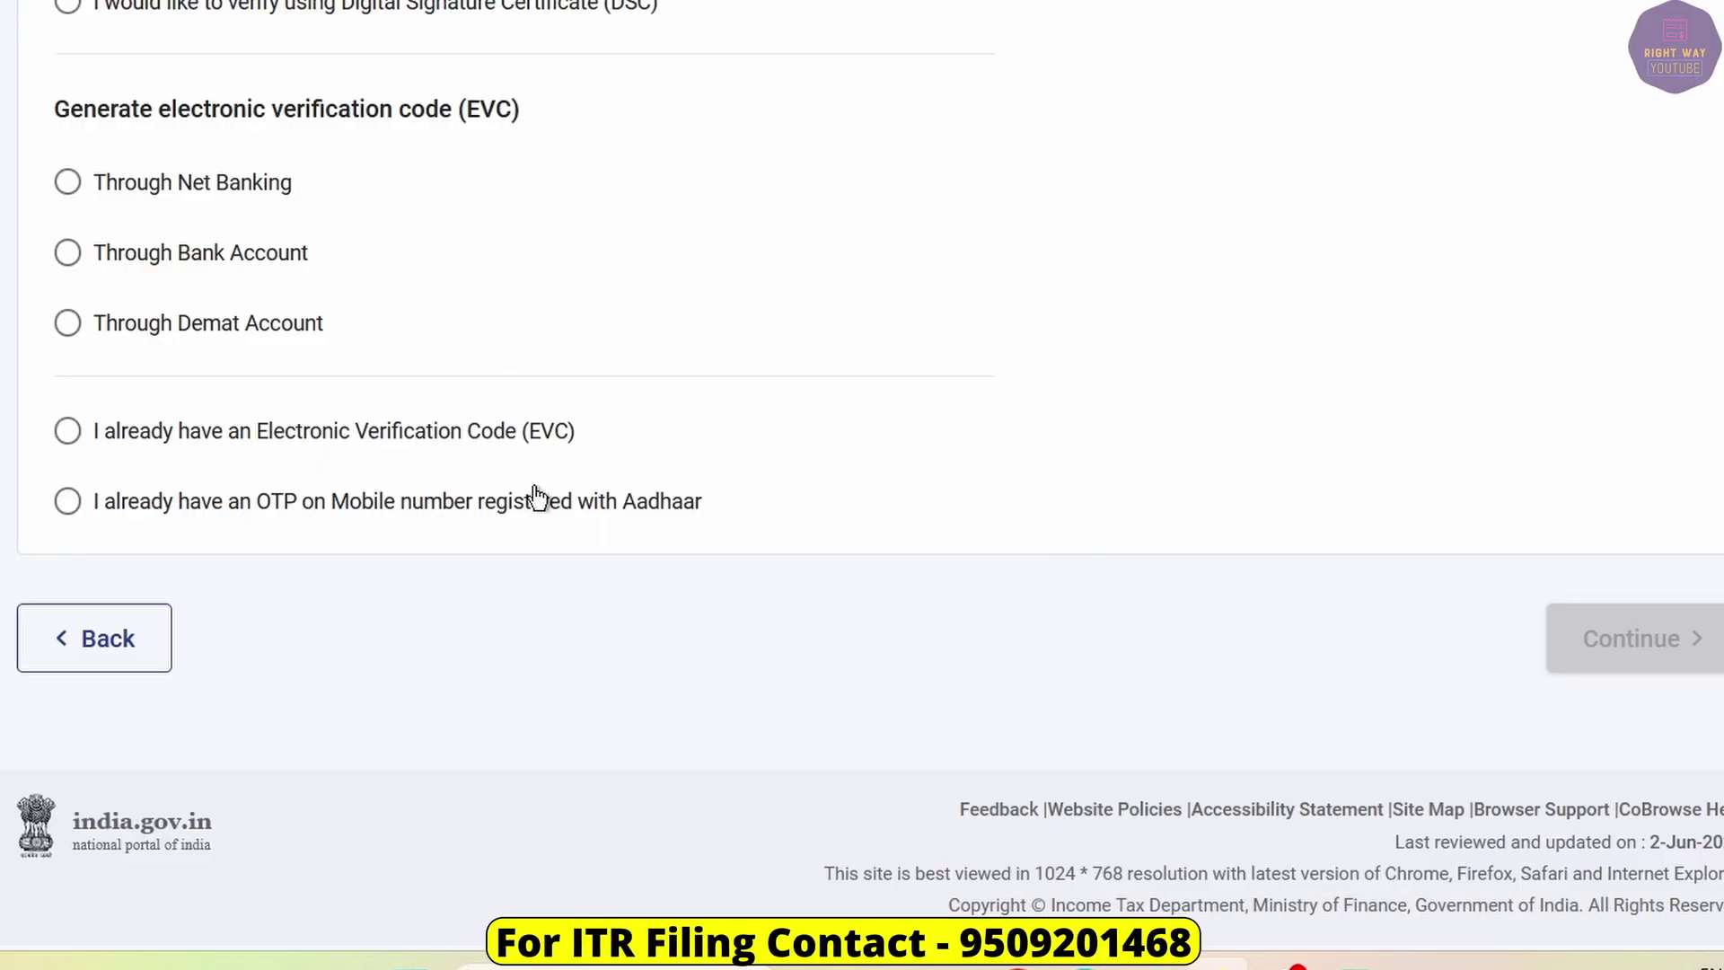
scroll(538, 493, "up", 8)
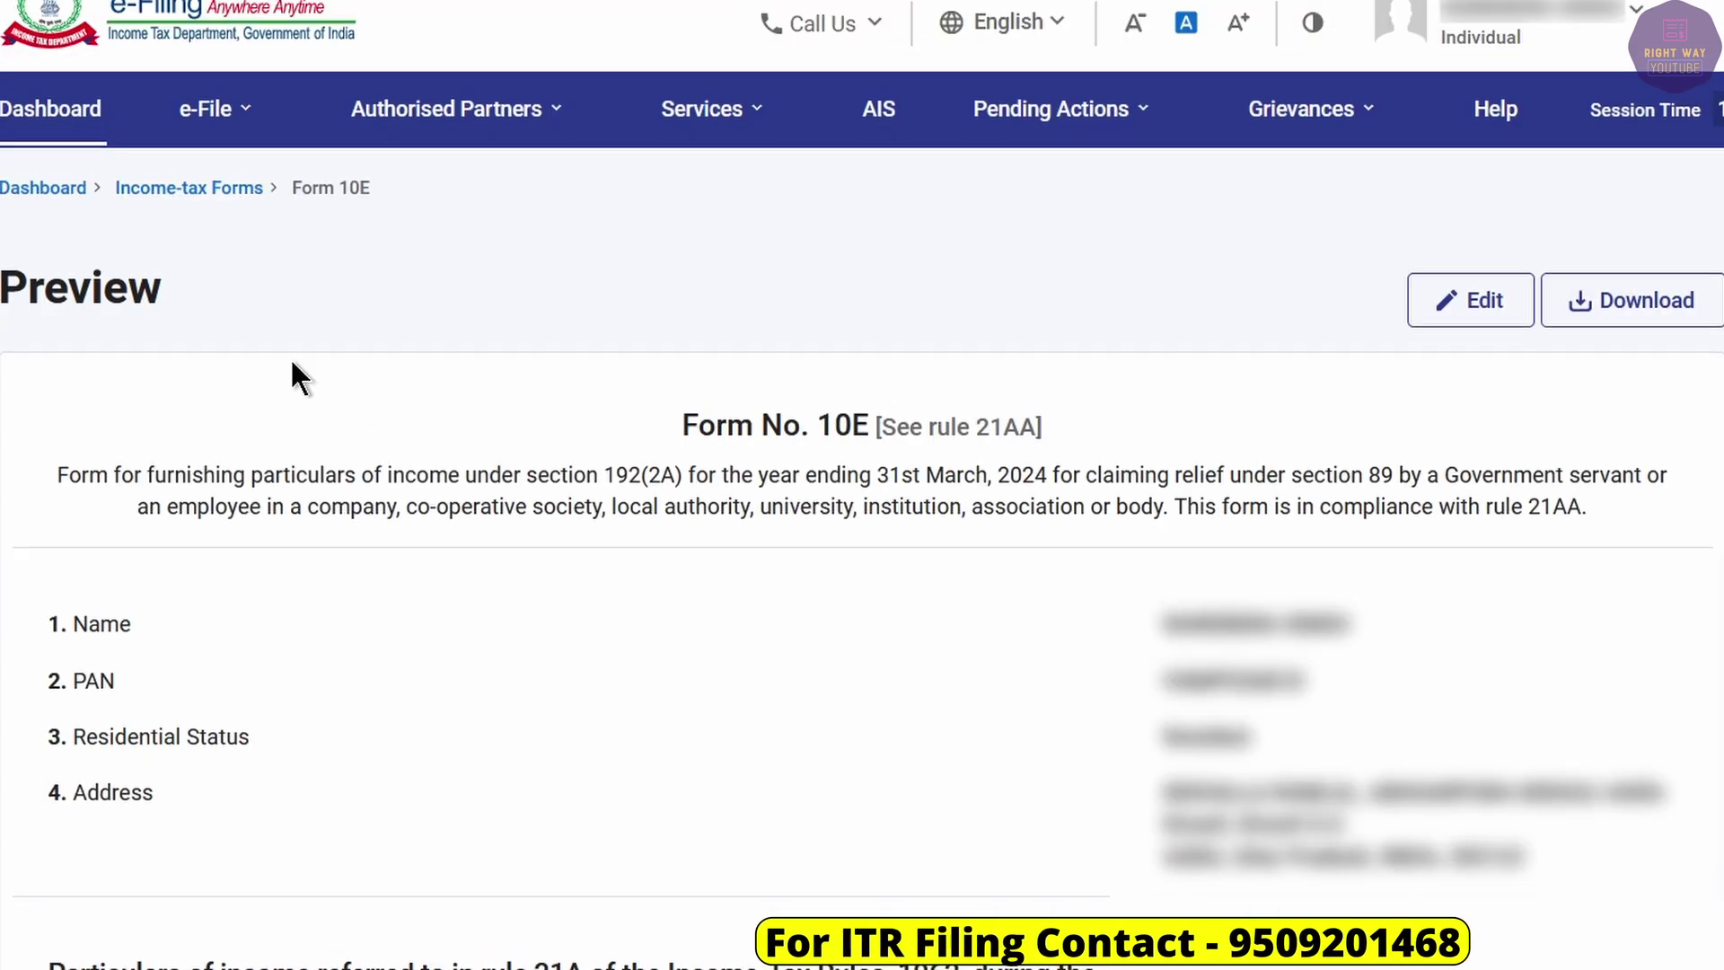
Begin filing an income tax return for assessment year 2024-25 in Online mode.
mouse_move(215, 108)
mouse_move(267, 184)
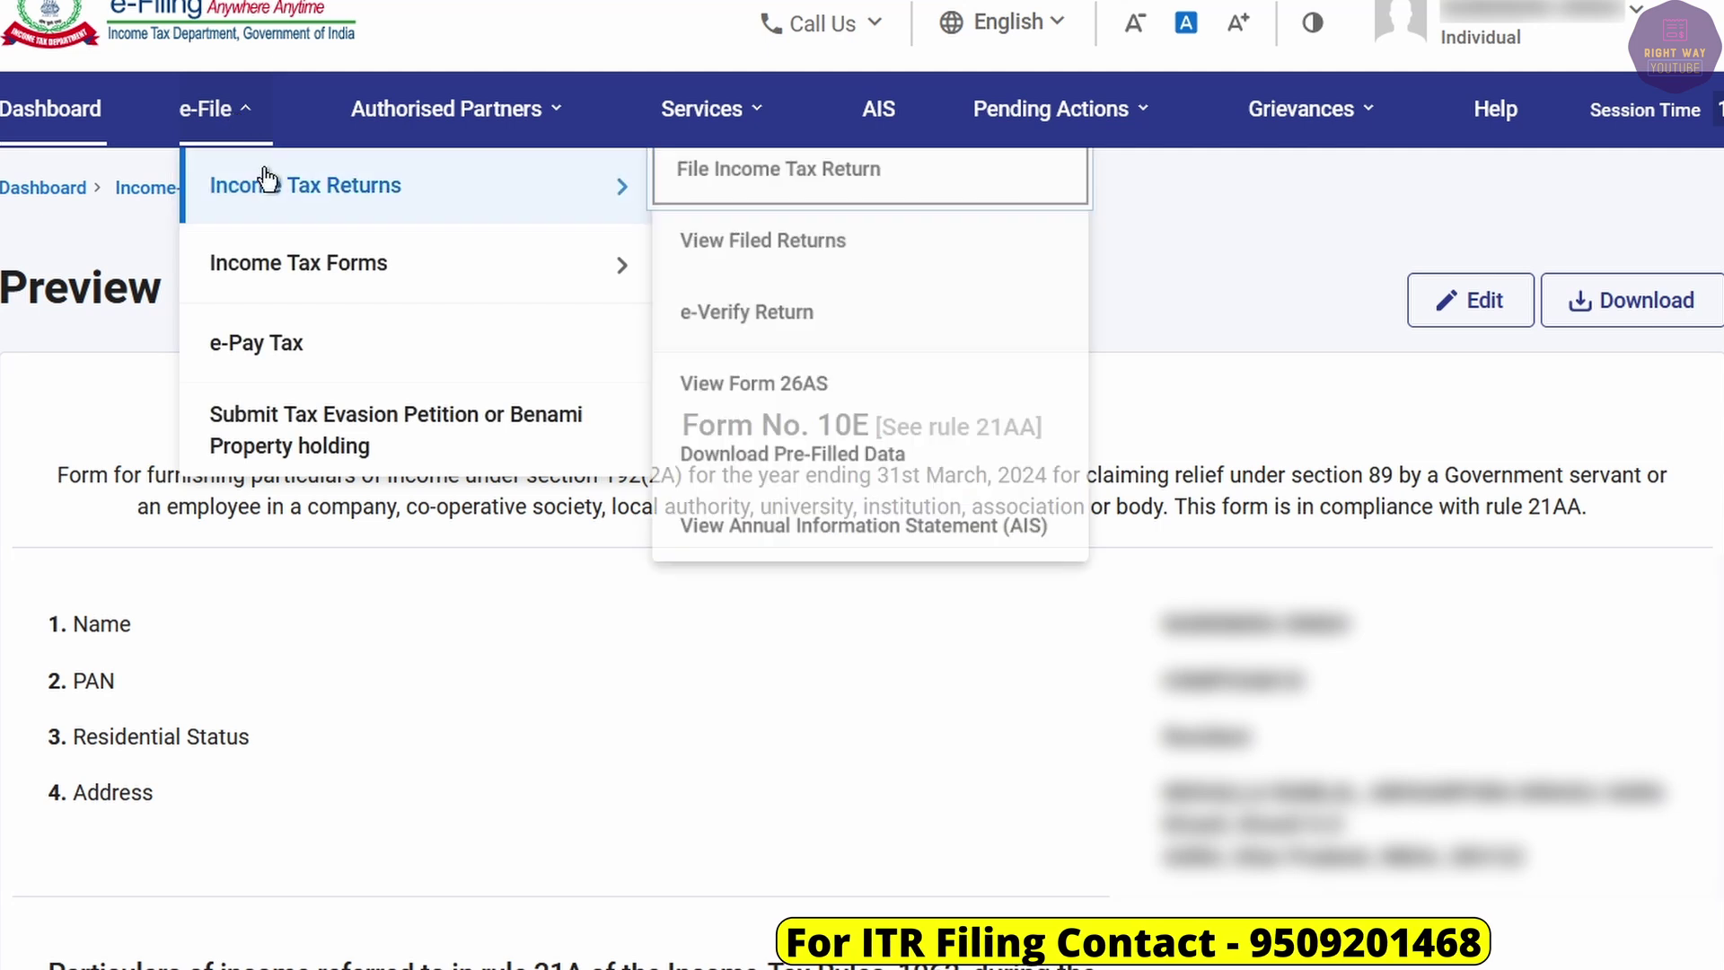
left_click(729, 207)
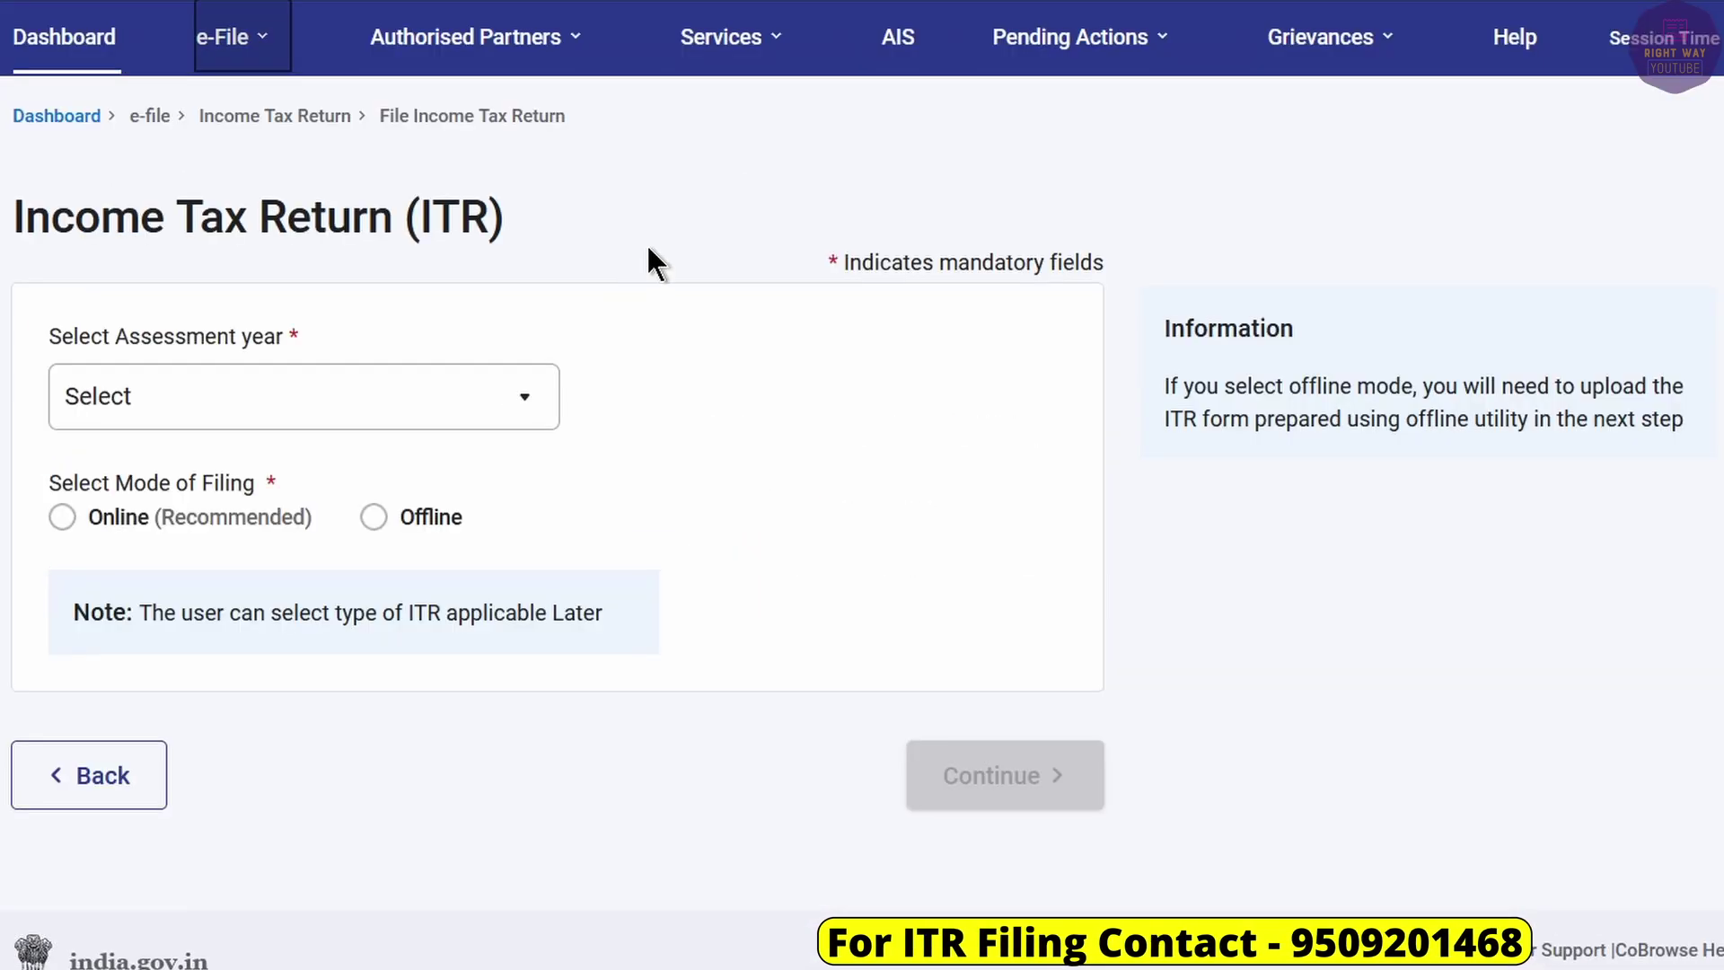
left_click(335, 392)
left_click(188, 537)
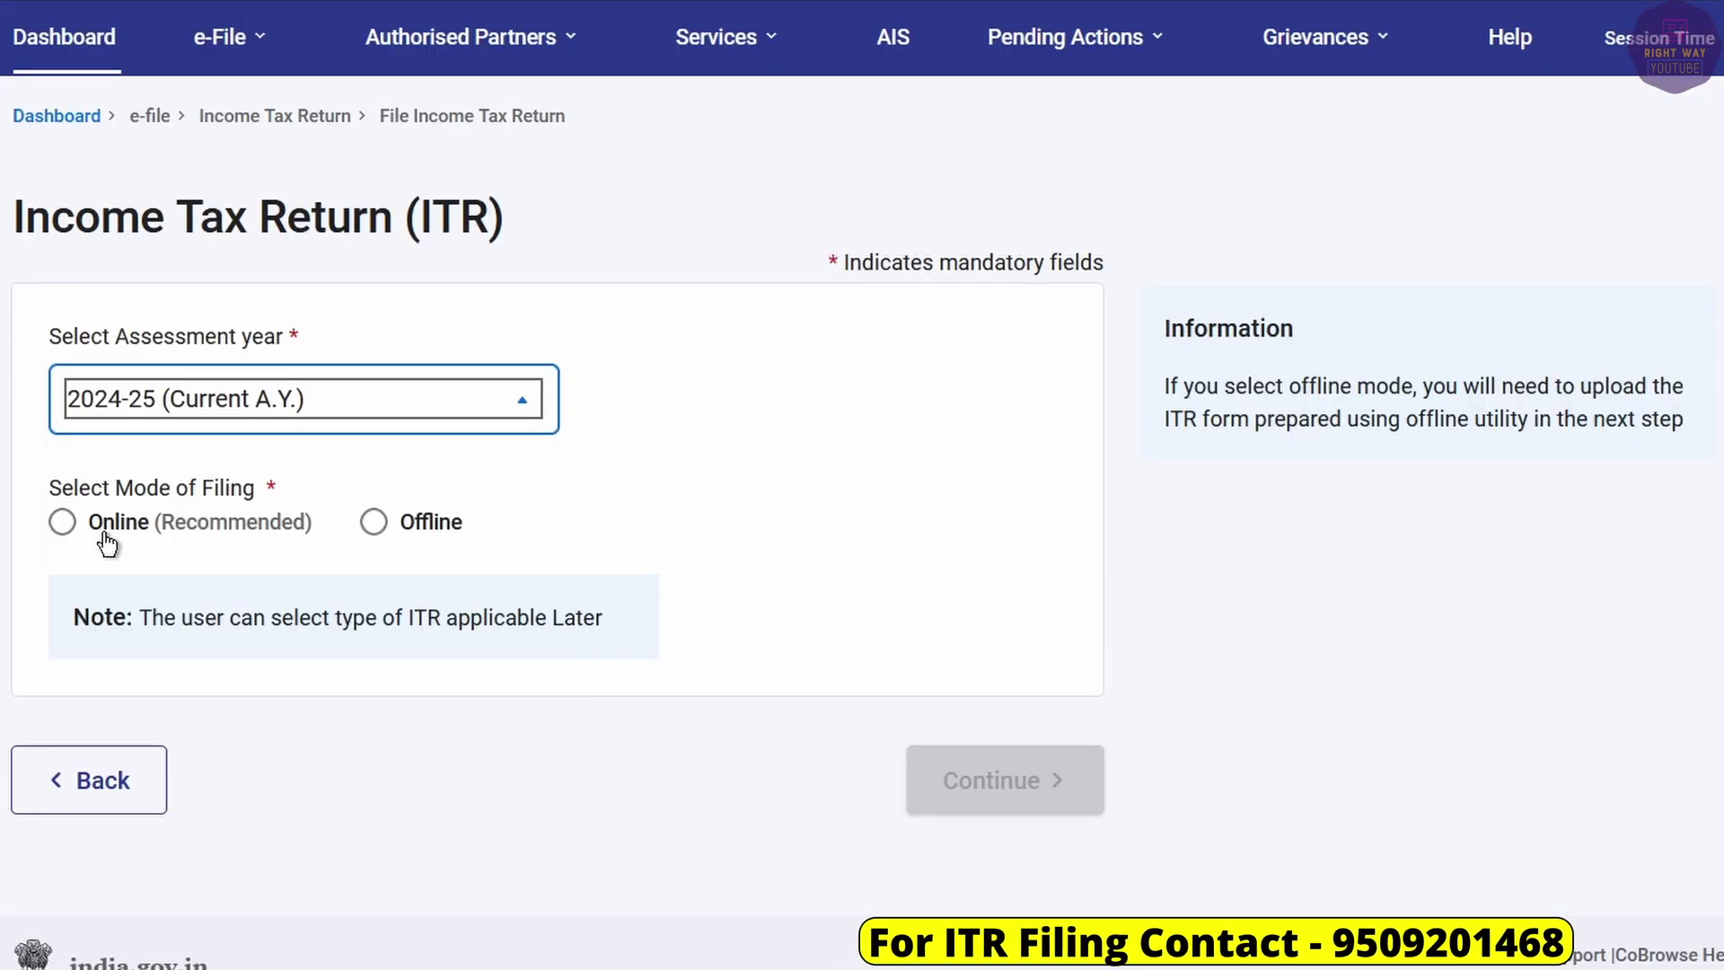
left_click(62, 522)
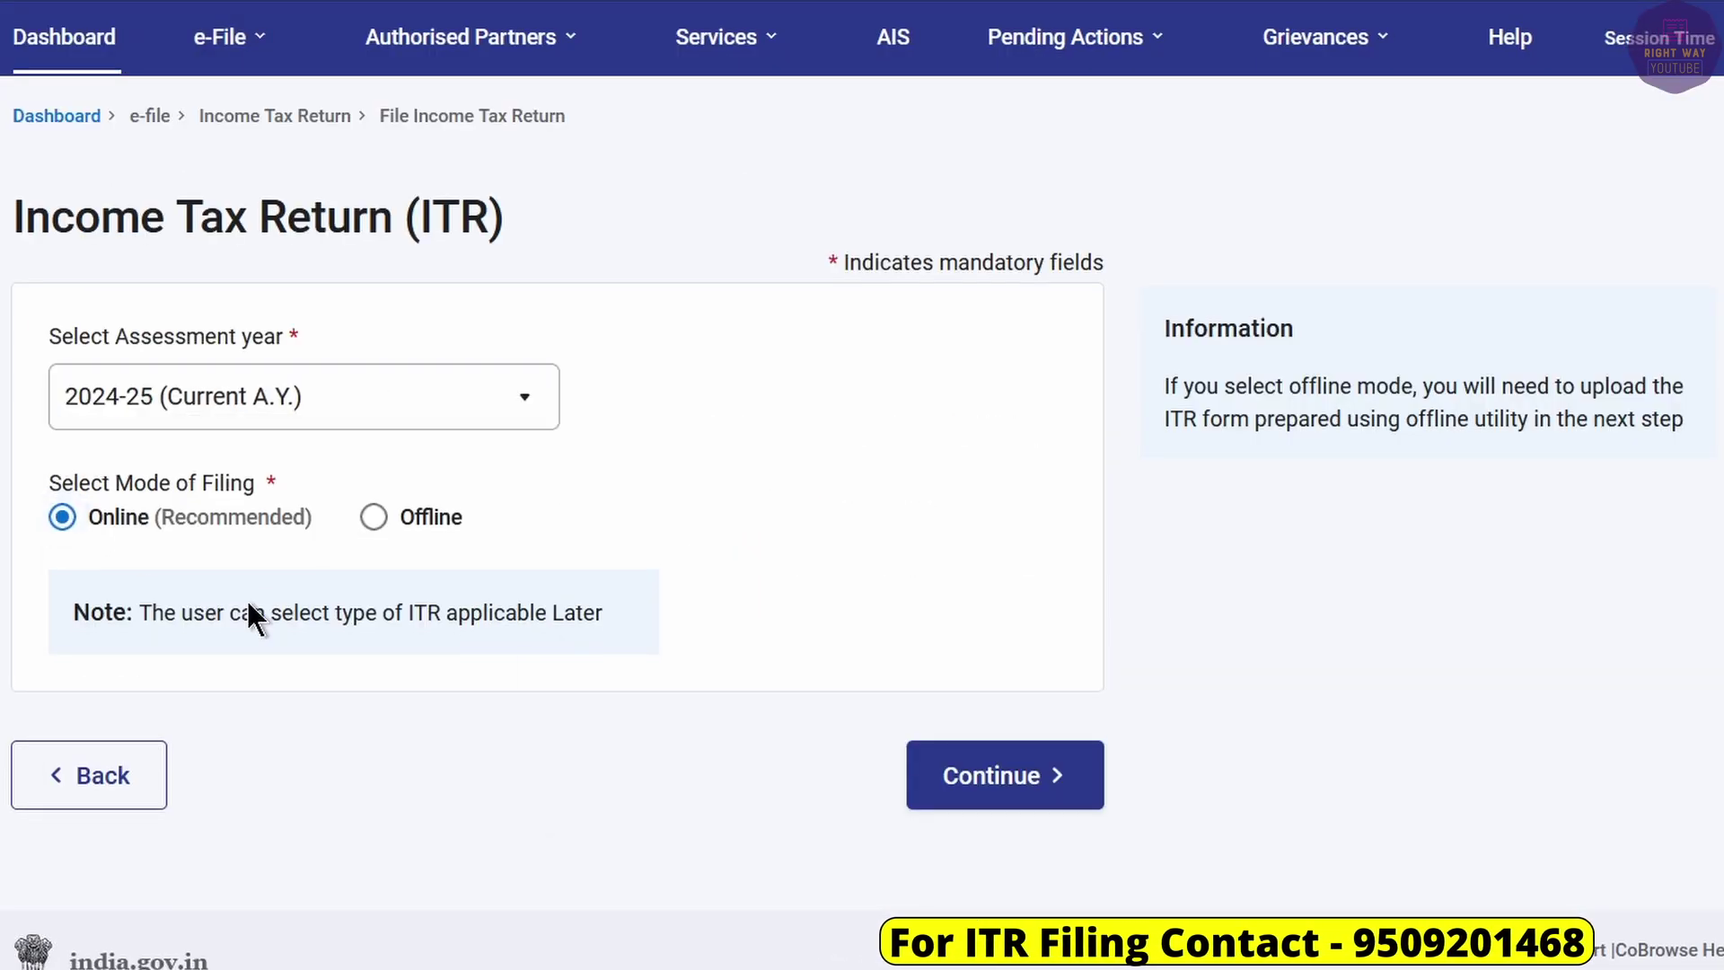
left_click(928, 759)
Start a new filing as an Individual and select the ITR-1 form.
left_click(1578, 704)
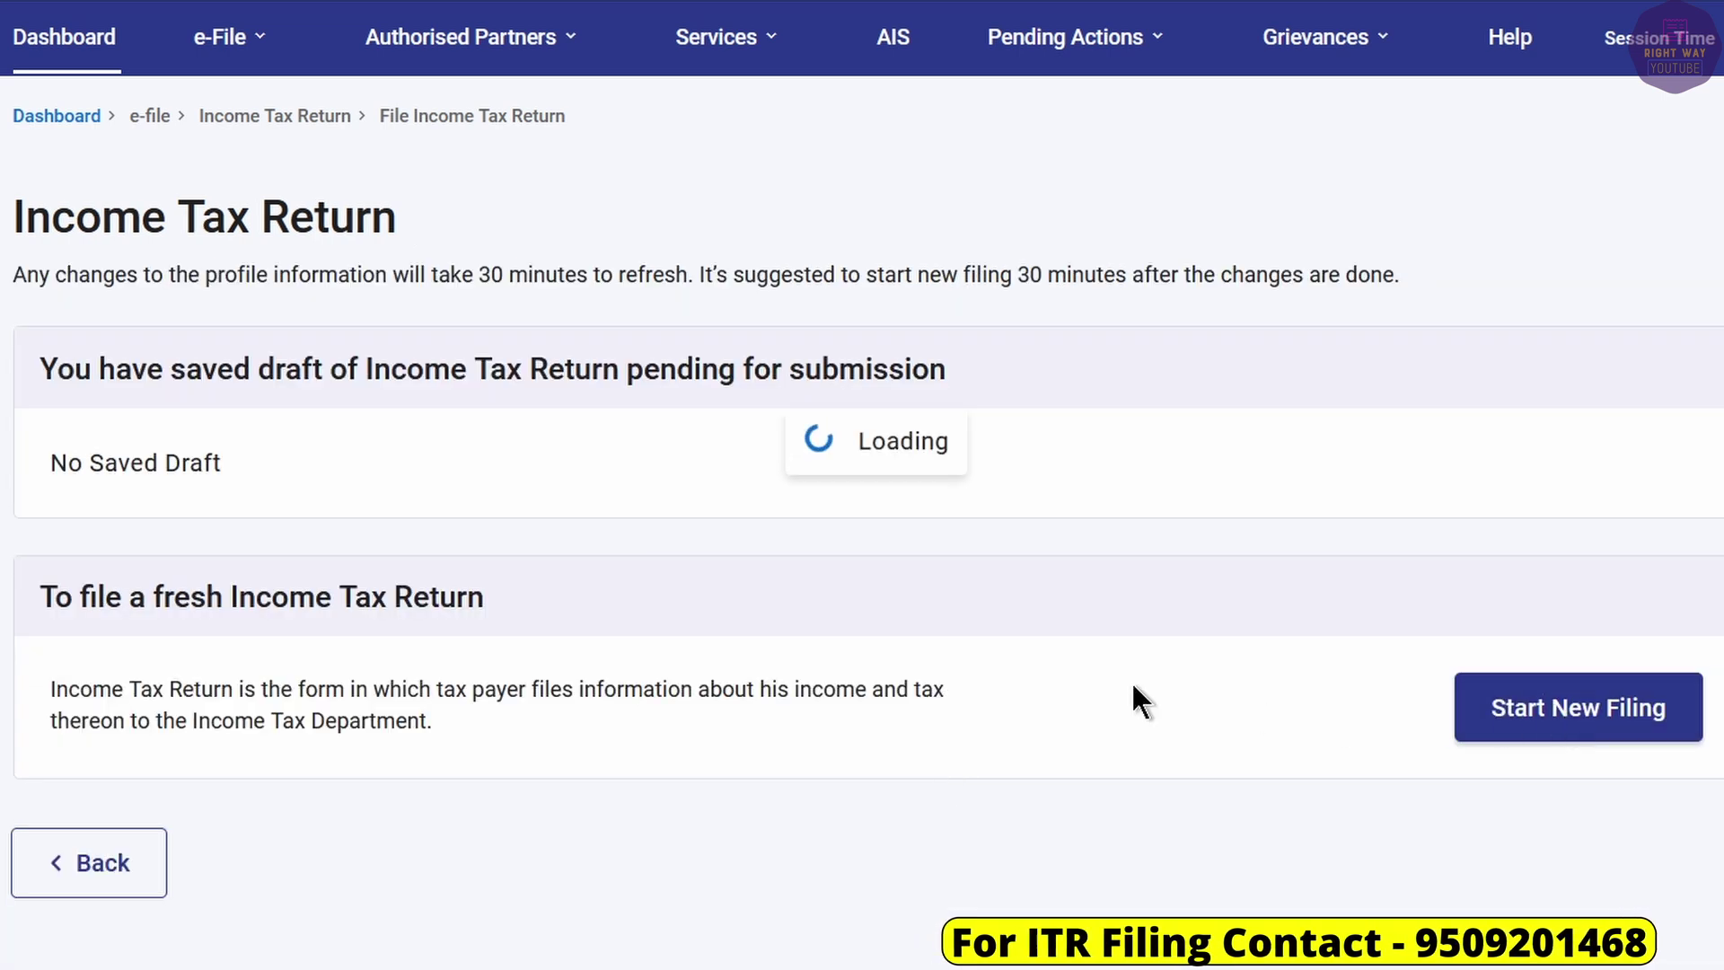
left_click(88, 456)
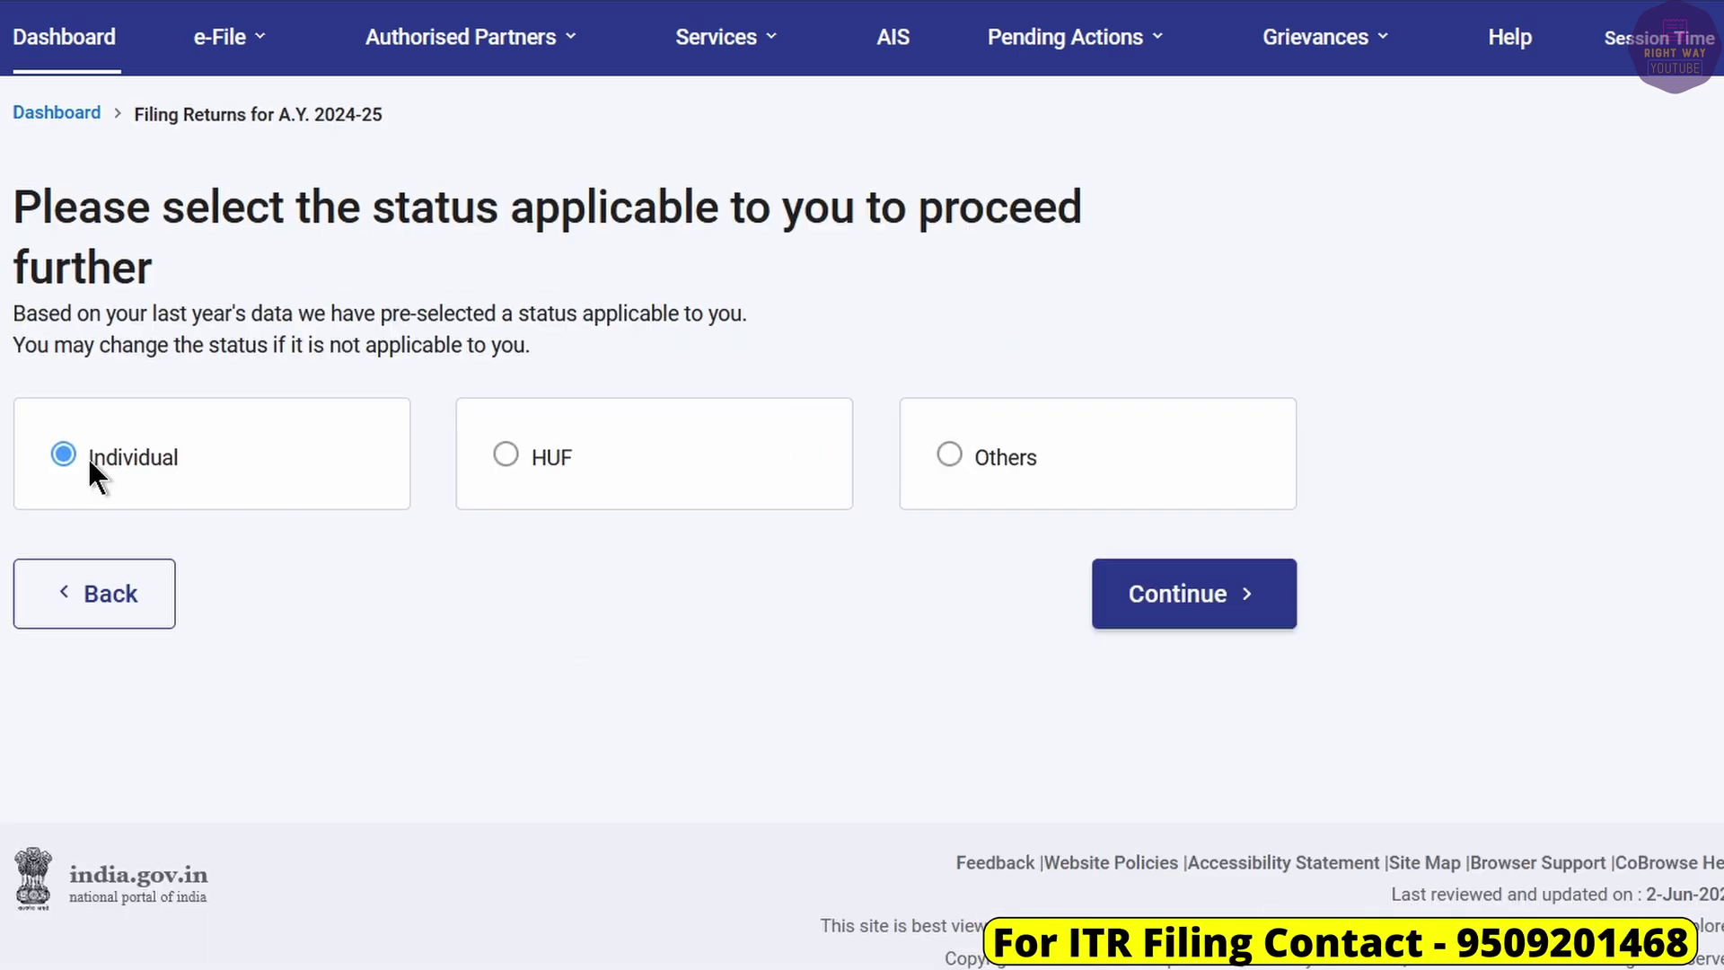
left_click(1194, 597)
left_click(997, 489)
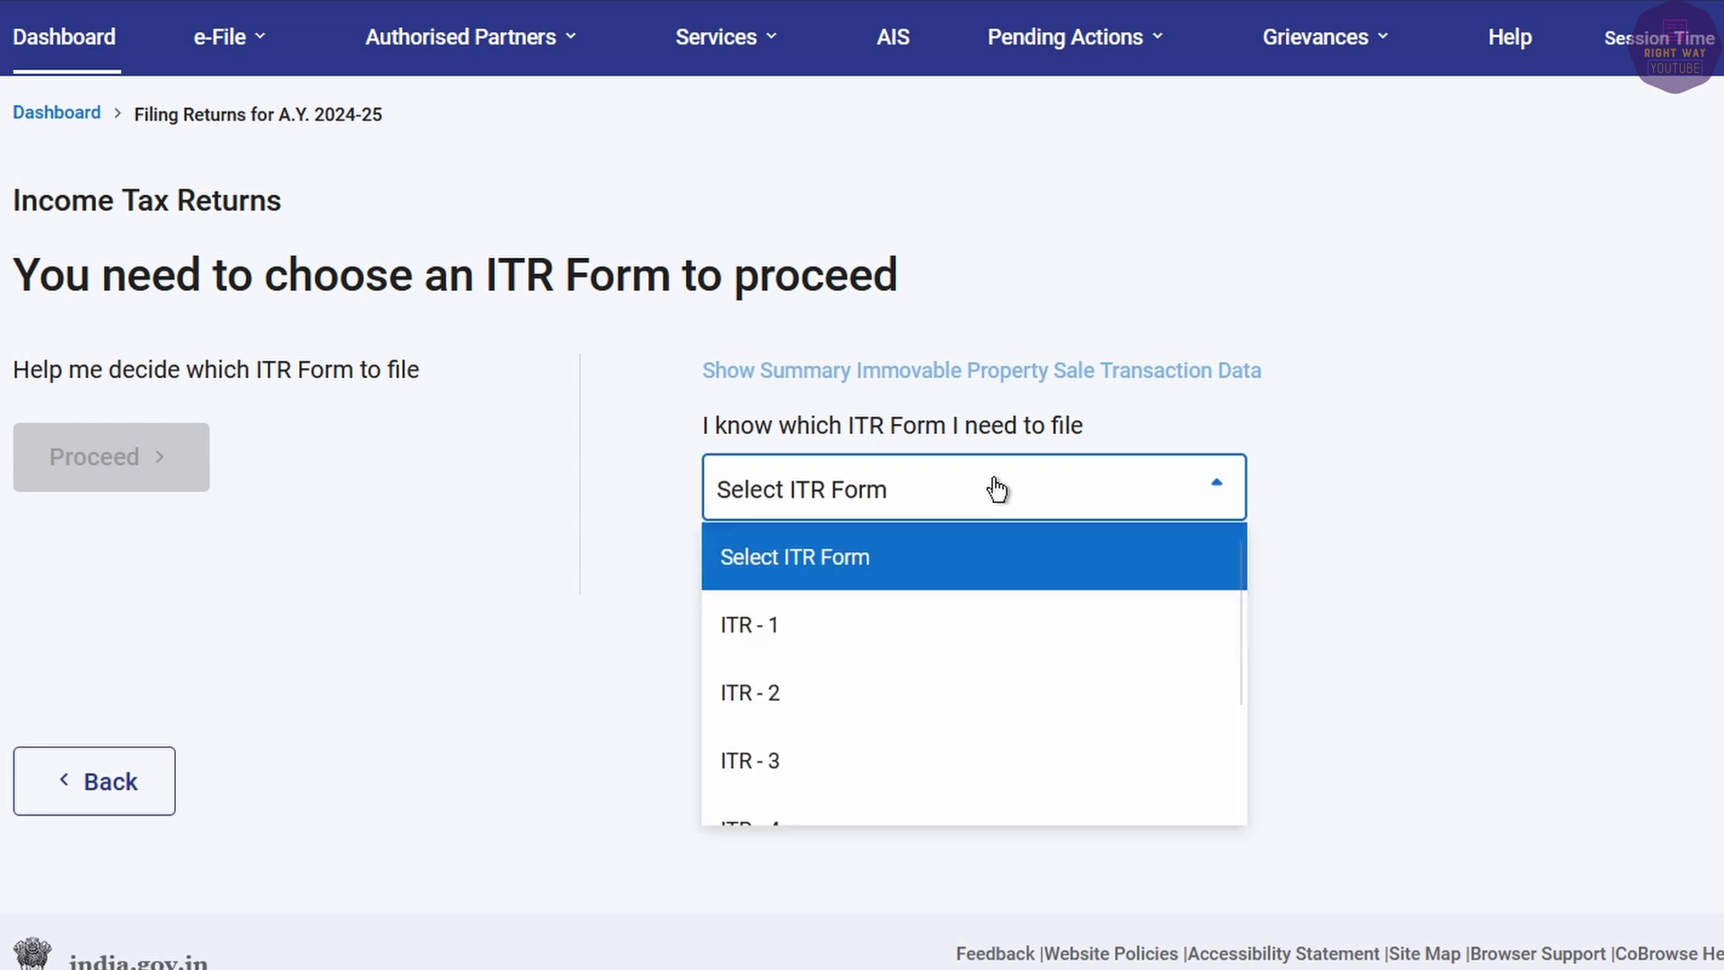
left_click(857, 647)
left_click(847, 836)
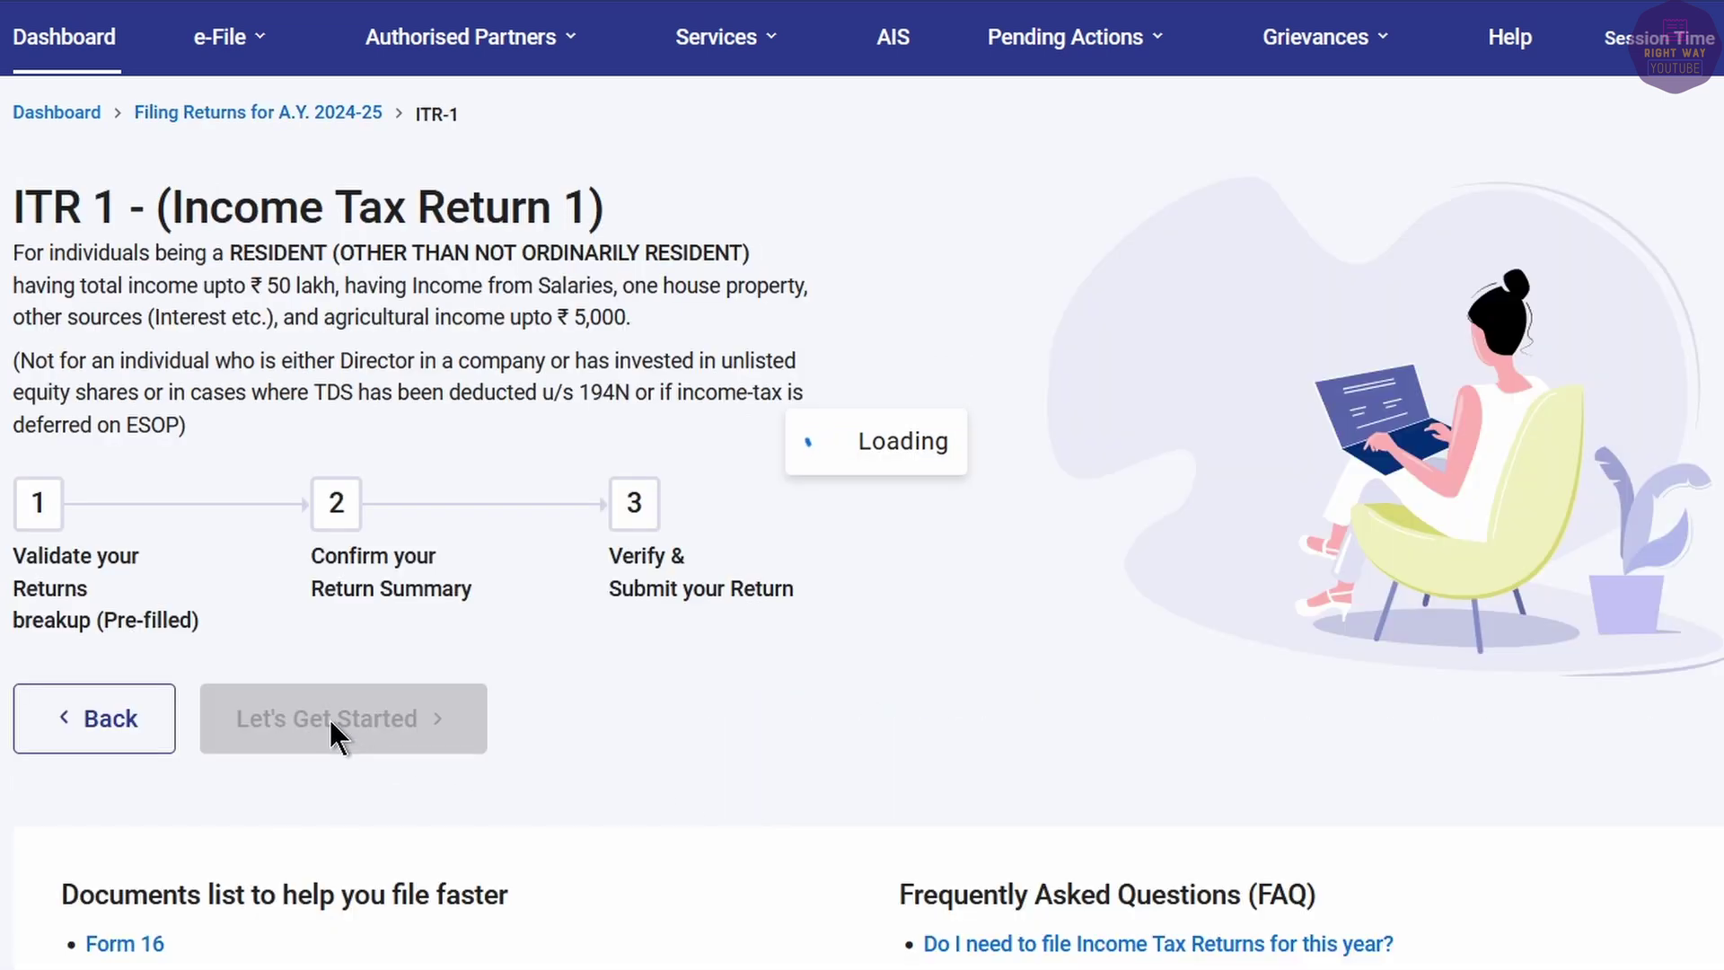
Begin ITR-1, skip past the filing-reason questions, and dismiss the information message.
left_click(362, 734)
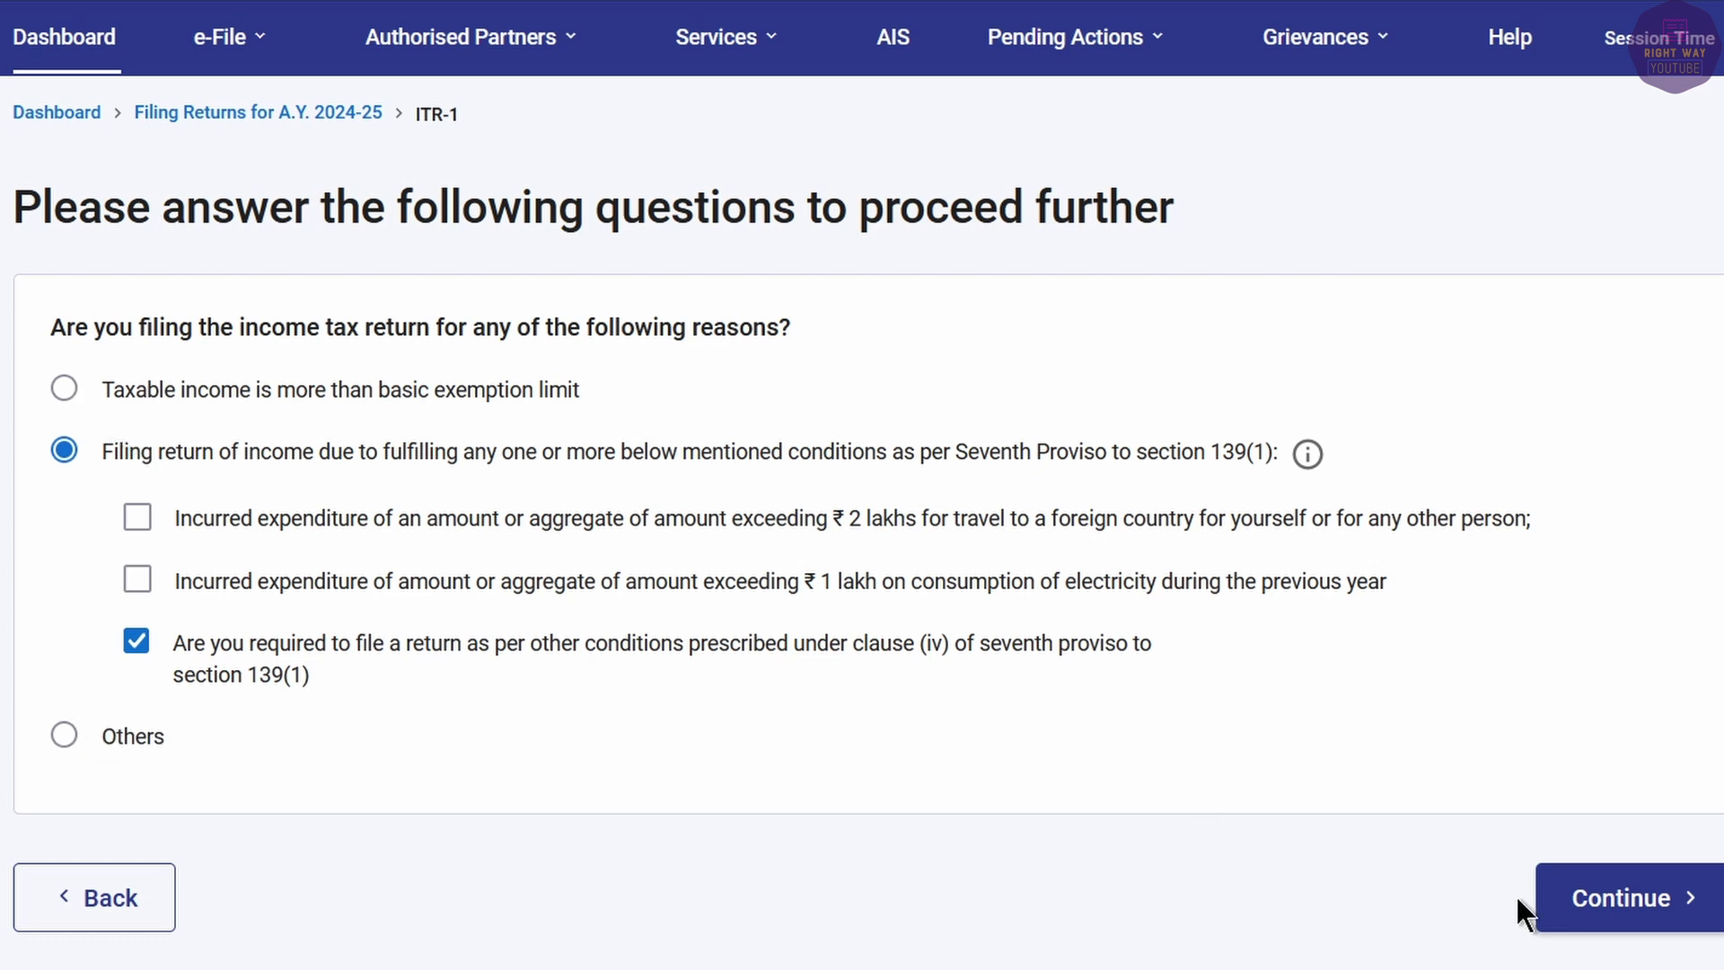
left_click(1627, 909)
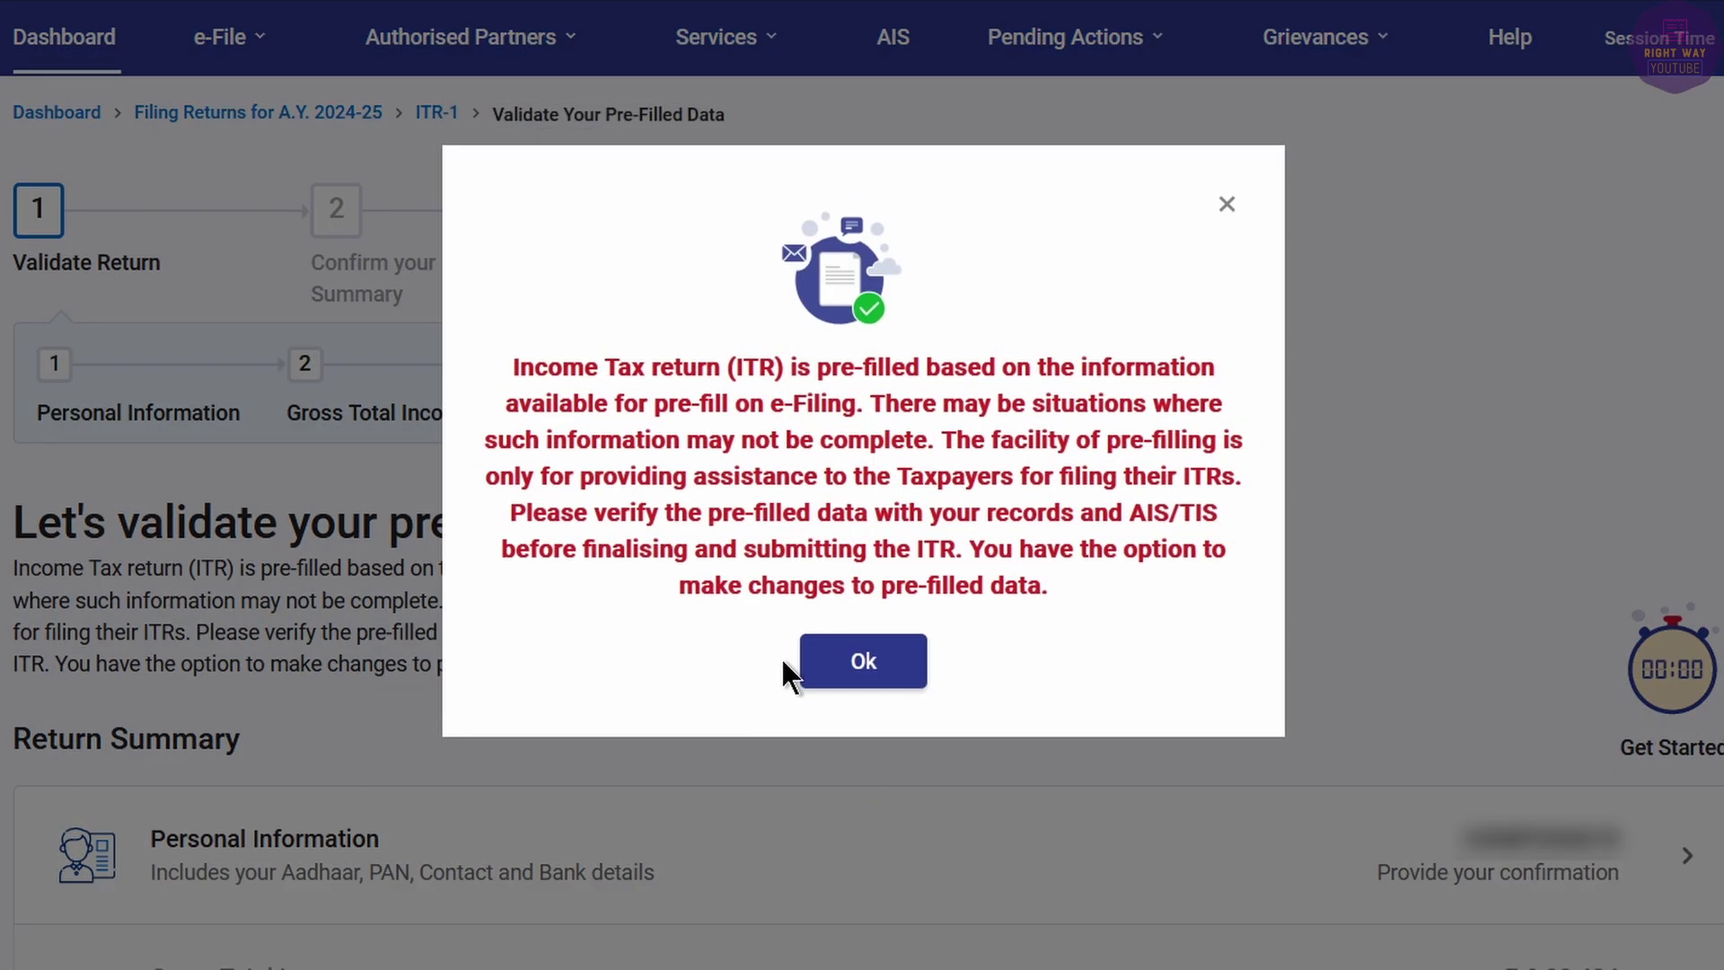
left_click(795, 666)
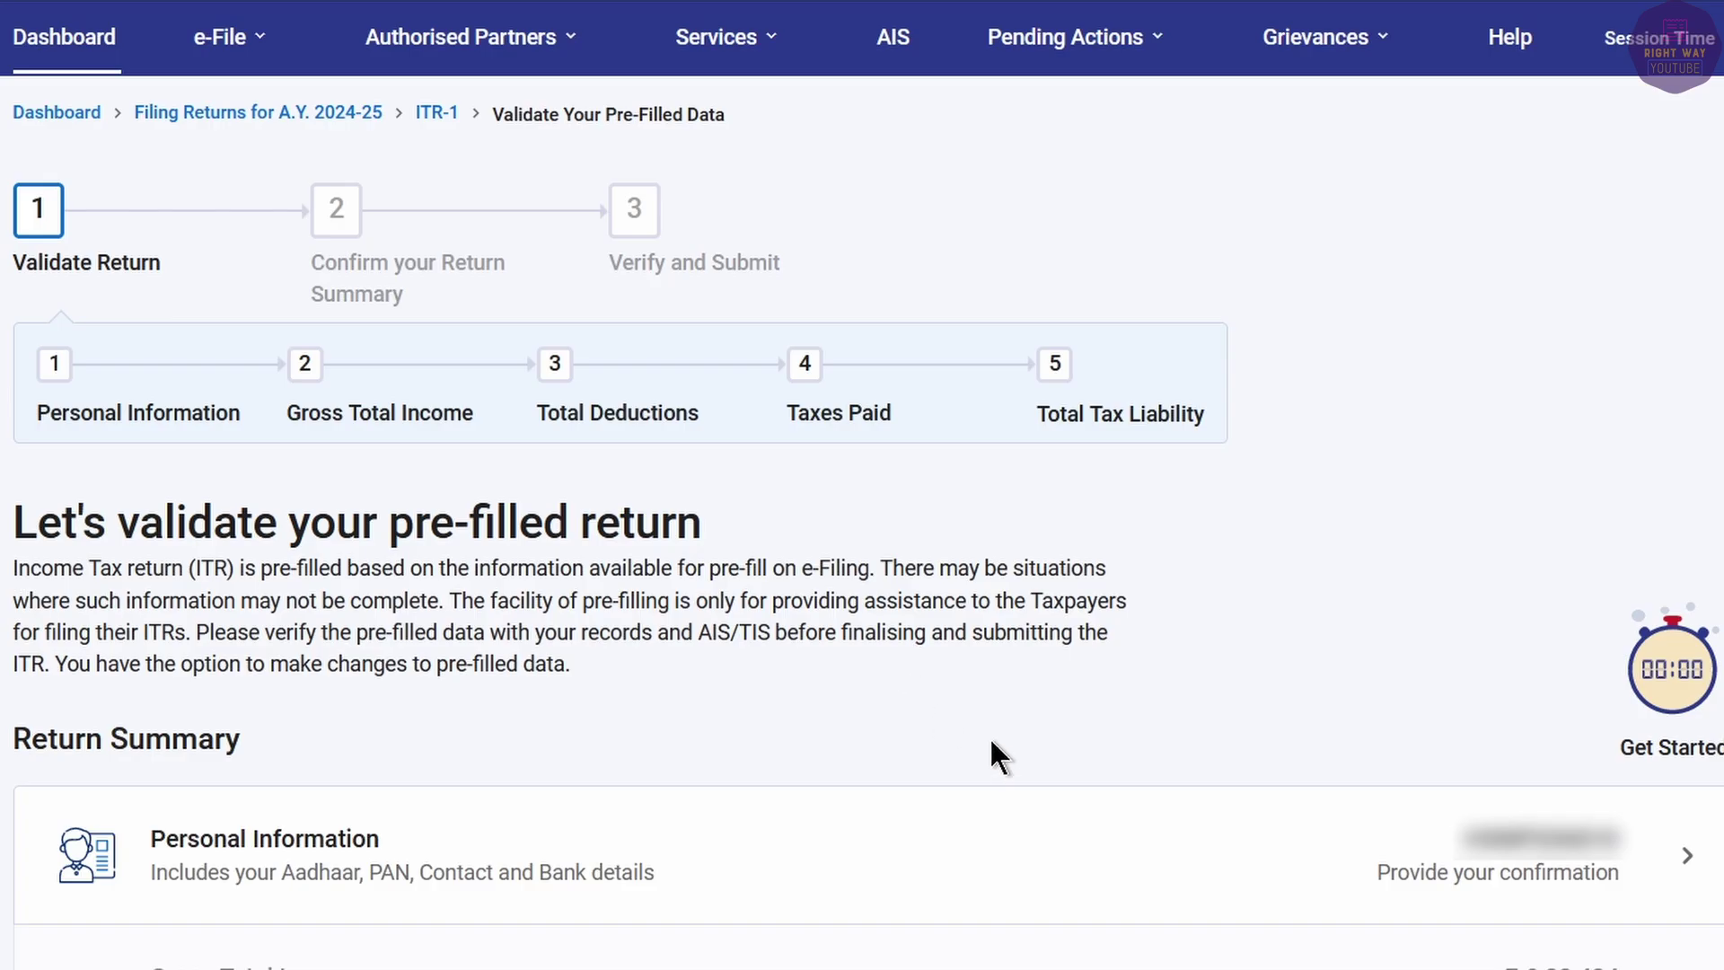
scroll(991, 742, "down", 4)
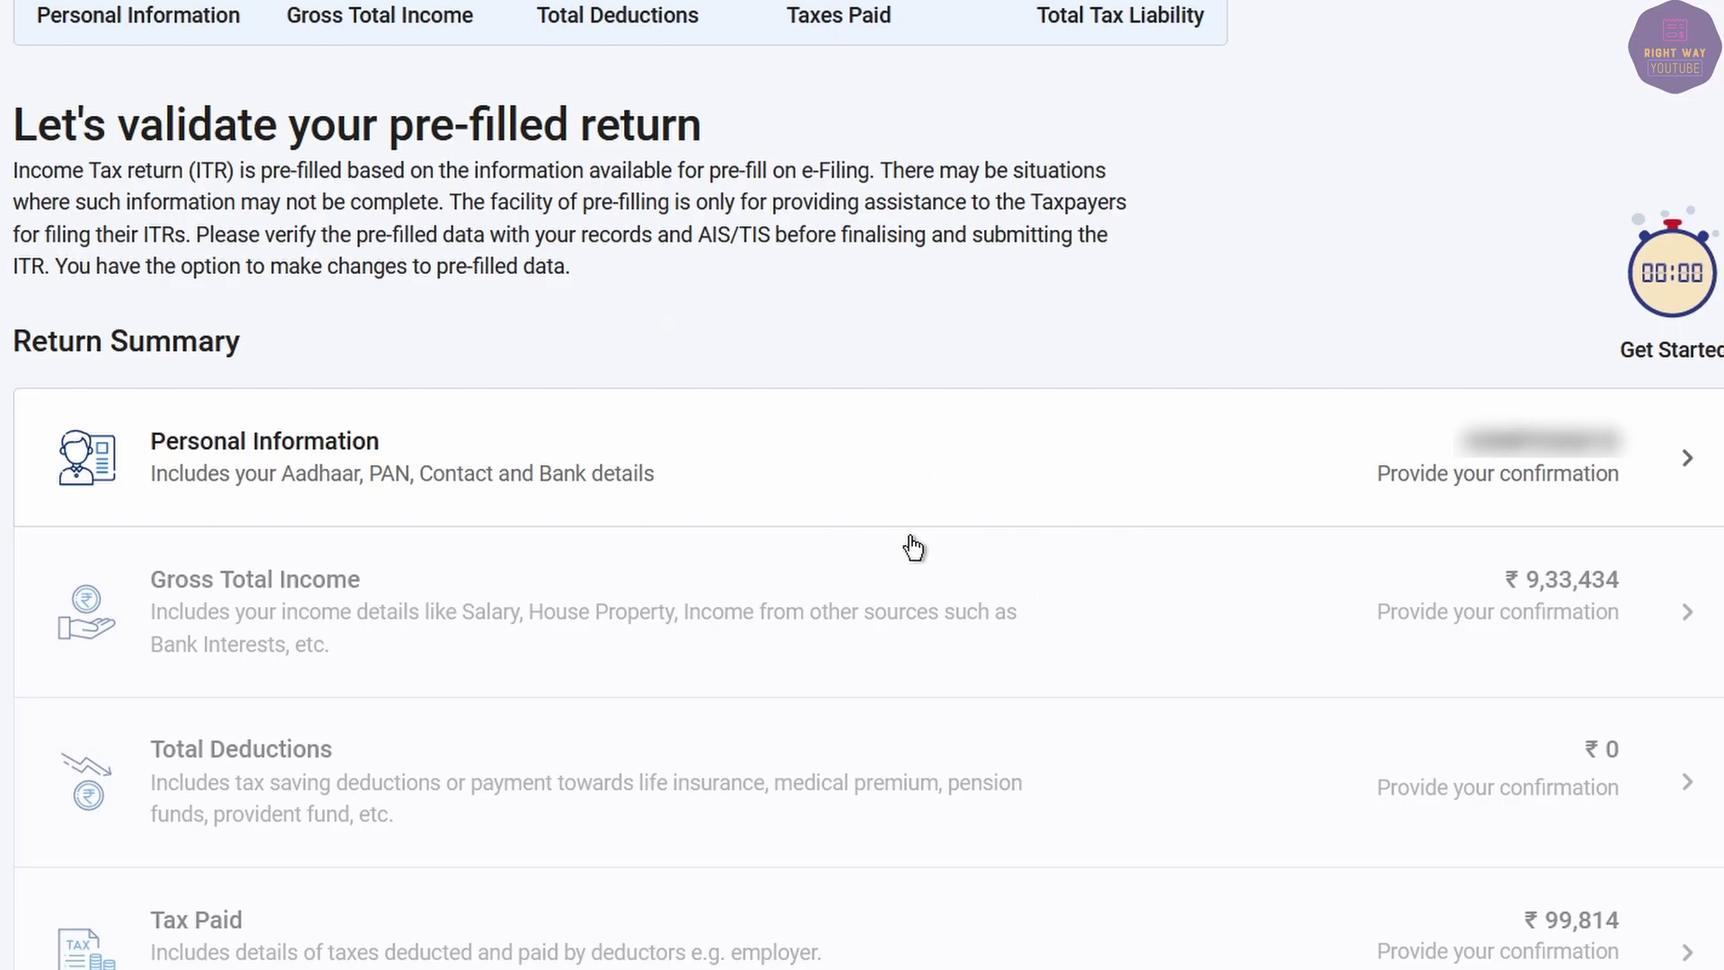
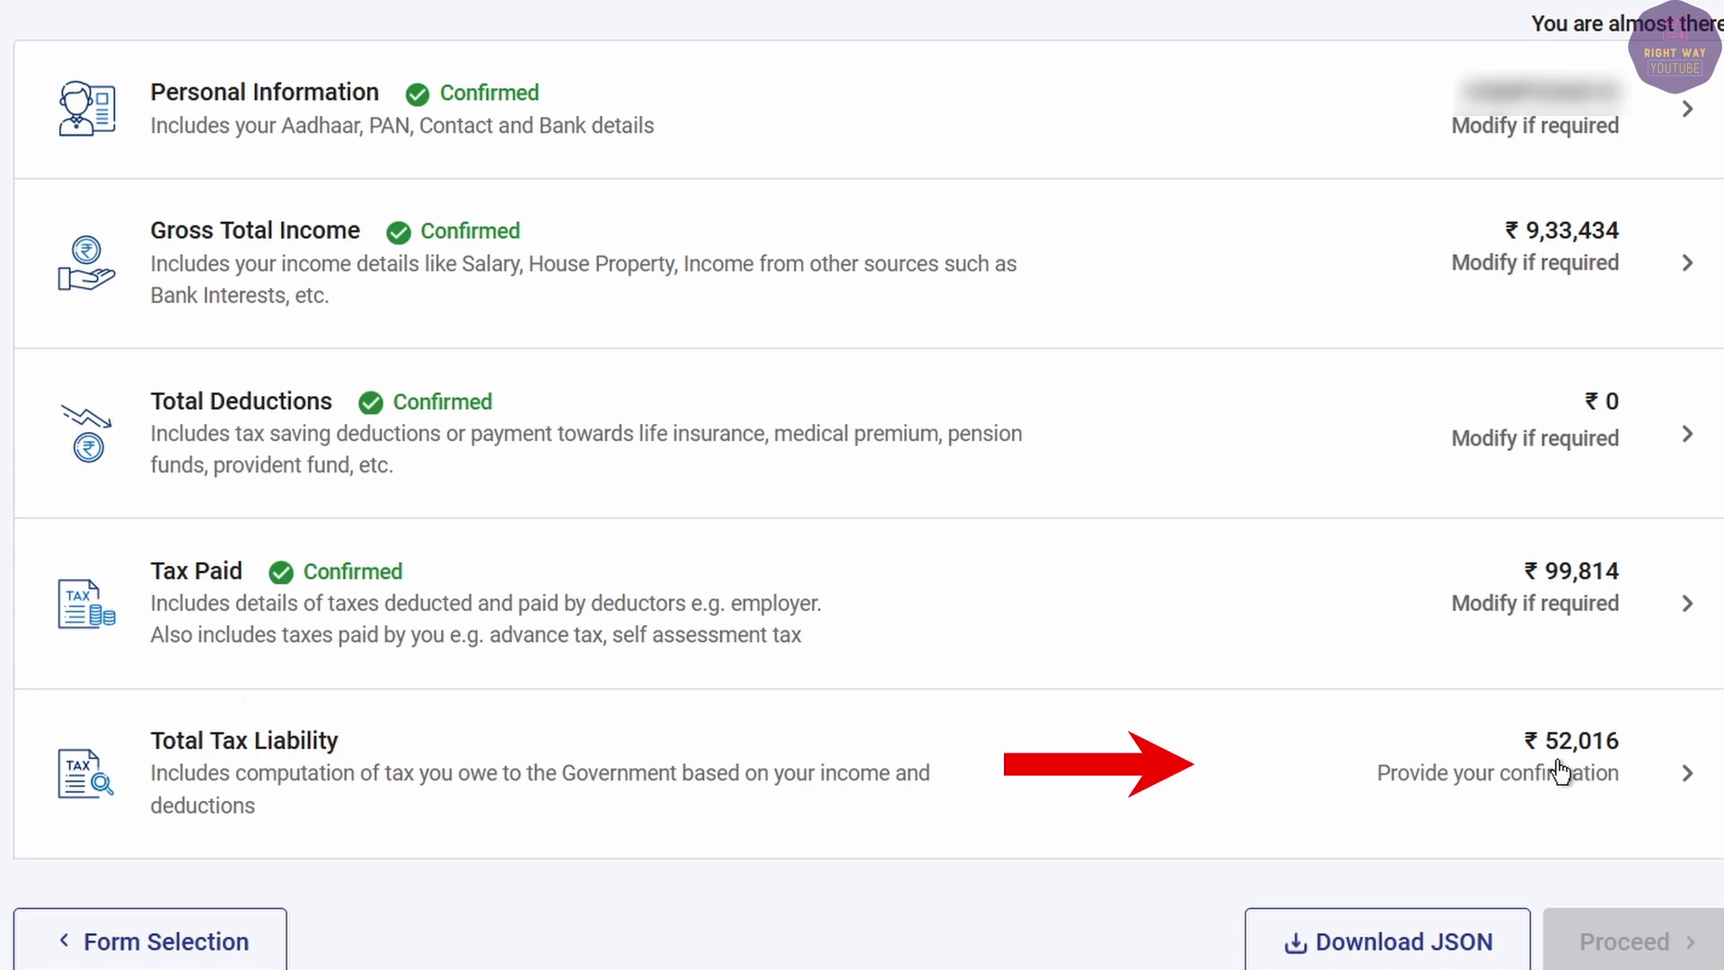
Enter 24680 as Relief u/s 89 under Total Tax Liability, reducing balance tax to ₹27,336.
left_click(1560, 771)
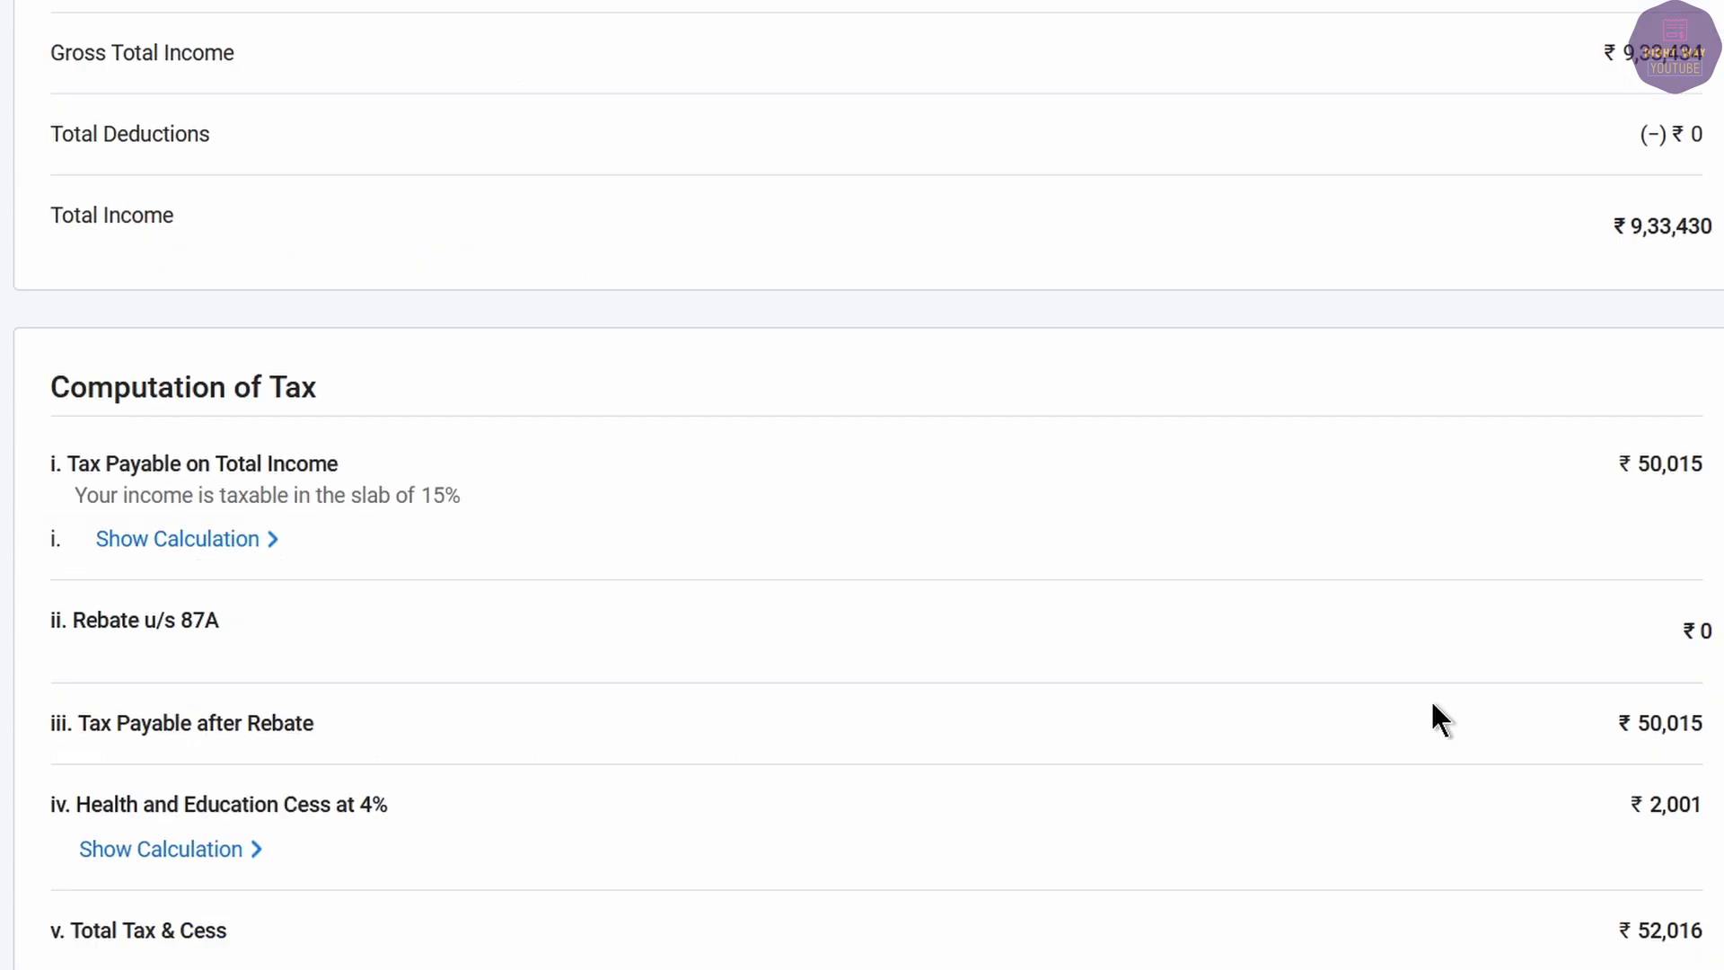
scroll(1432, 654, "down", 5)
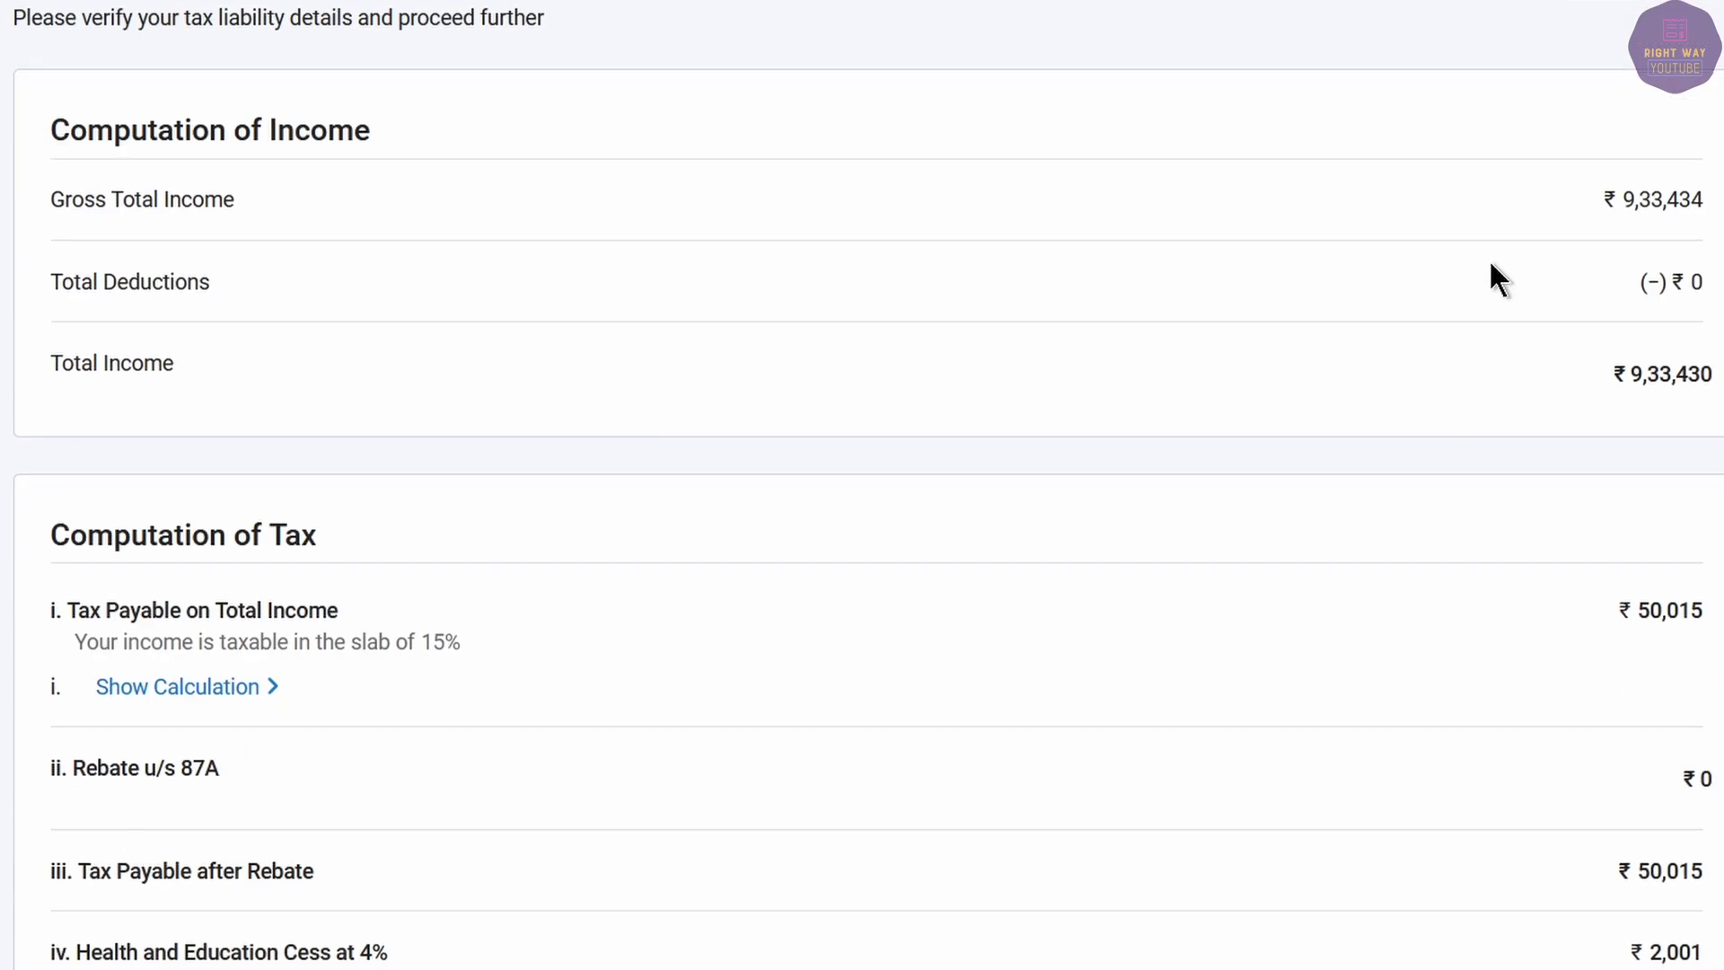
scroll(1091, 628, "down", 7)
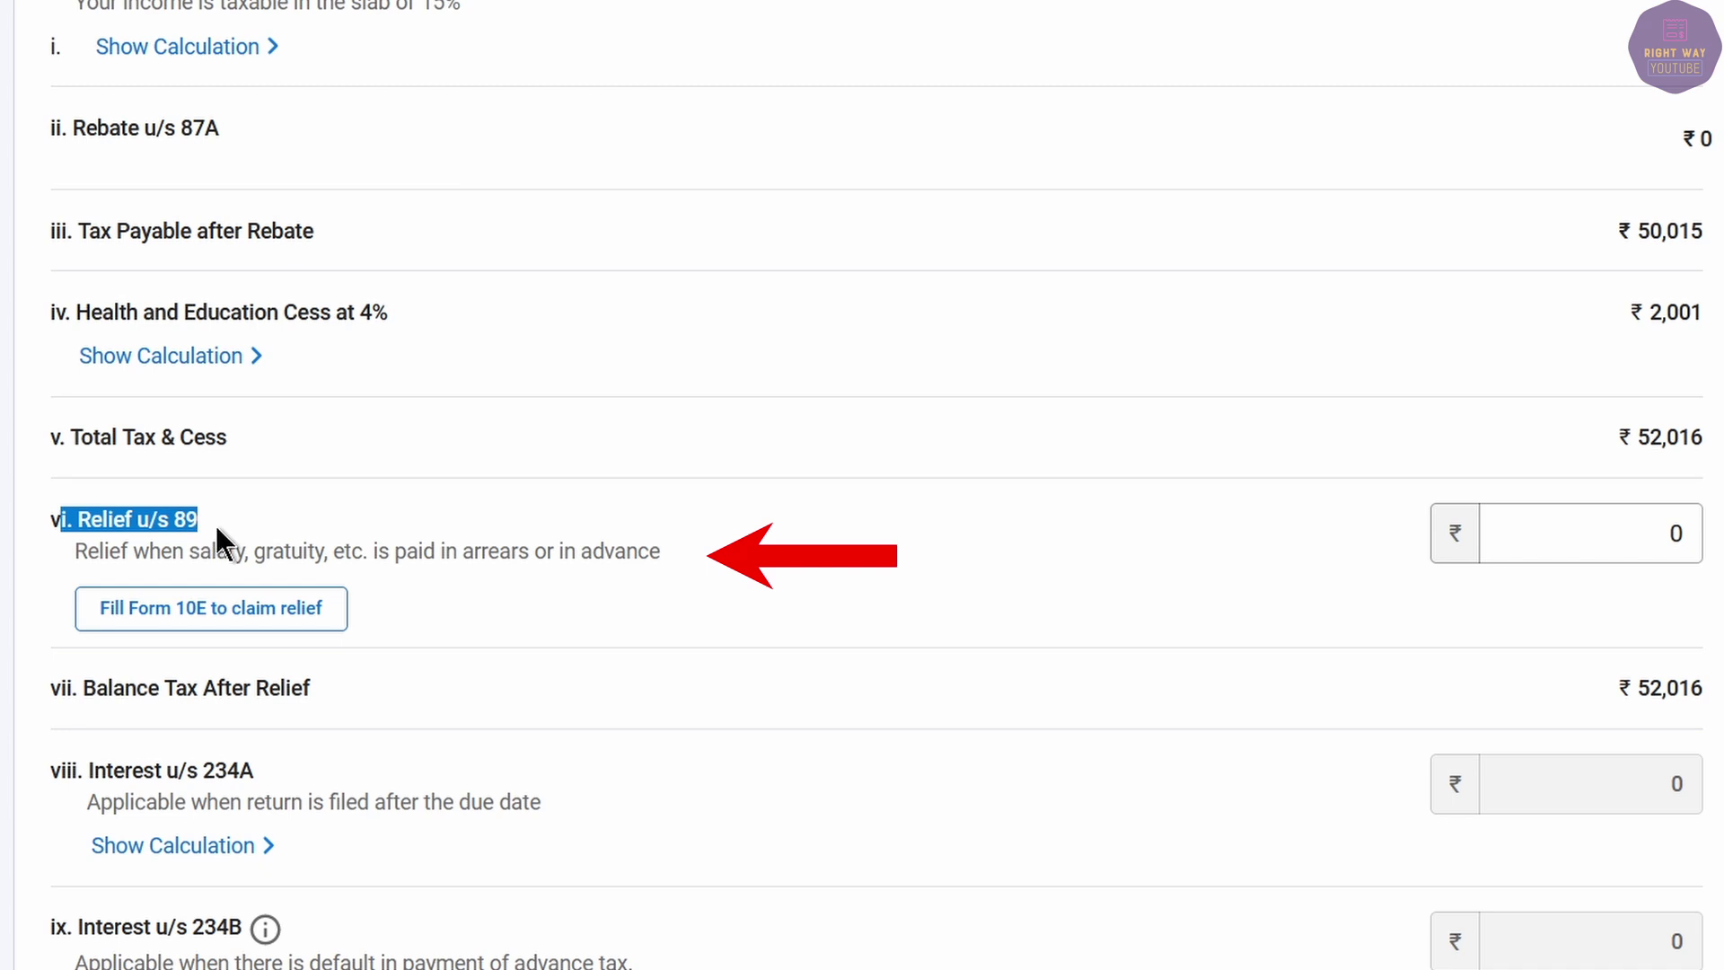
left_click(1650, 524)
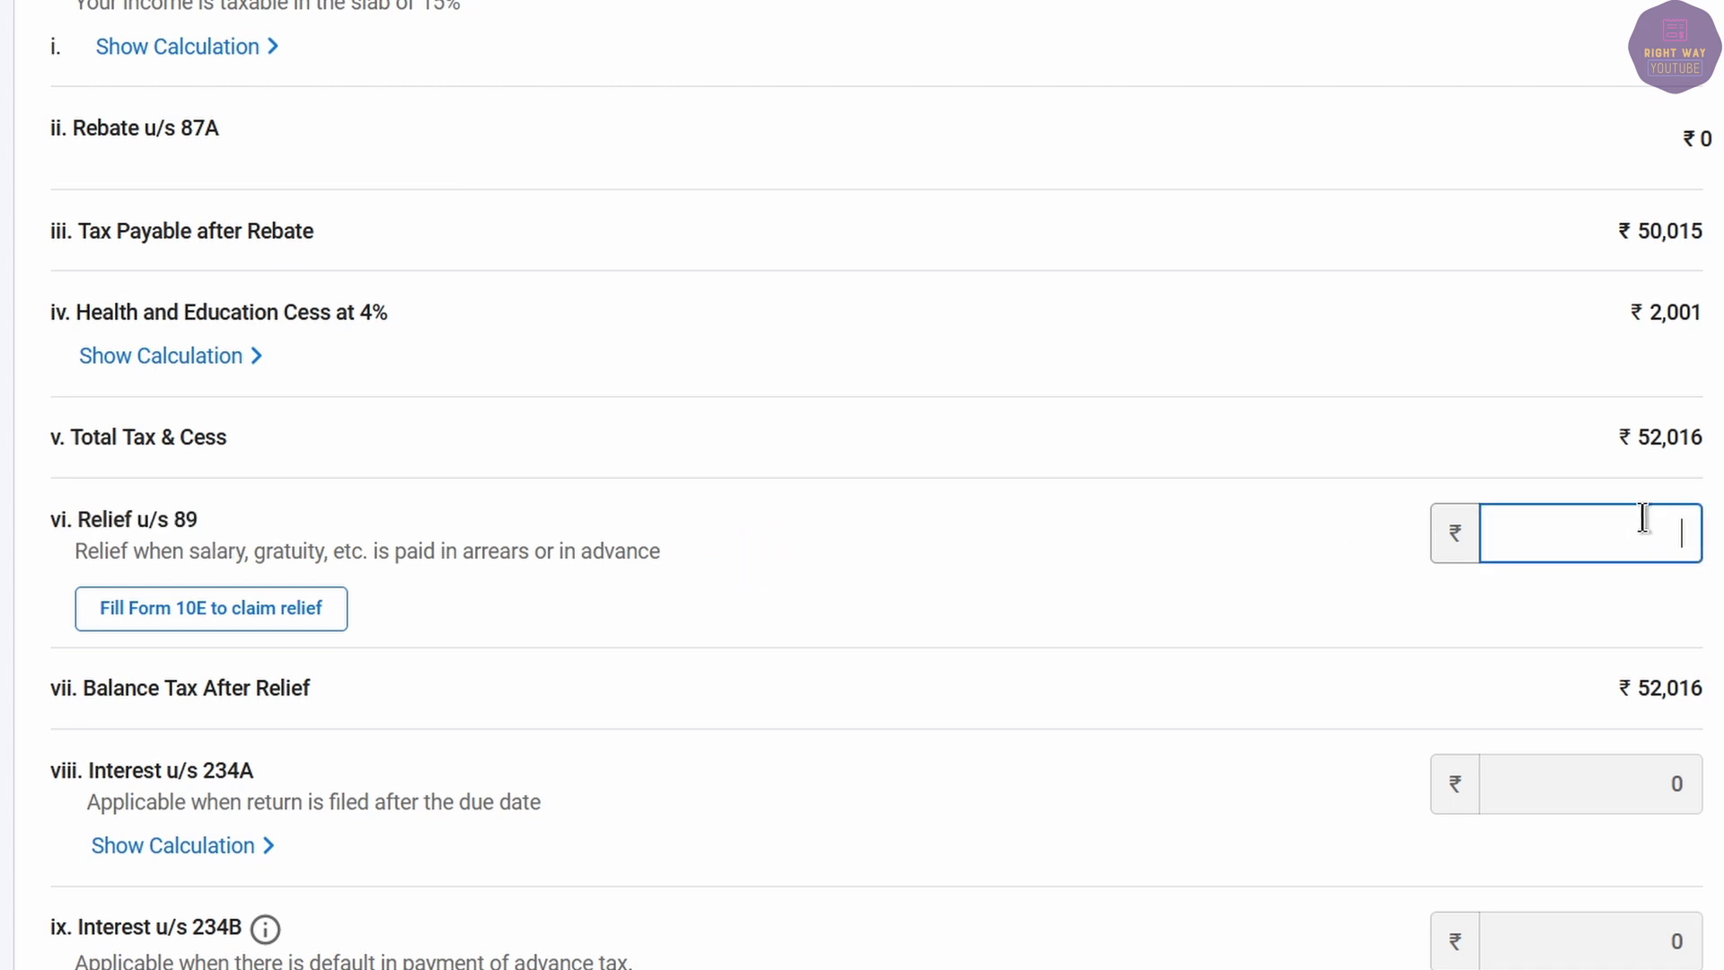
type("24680")
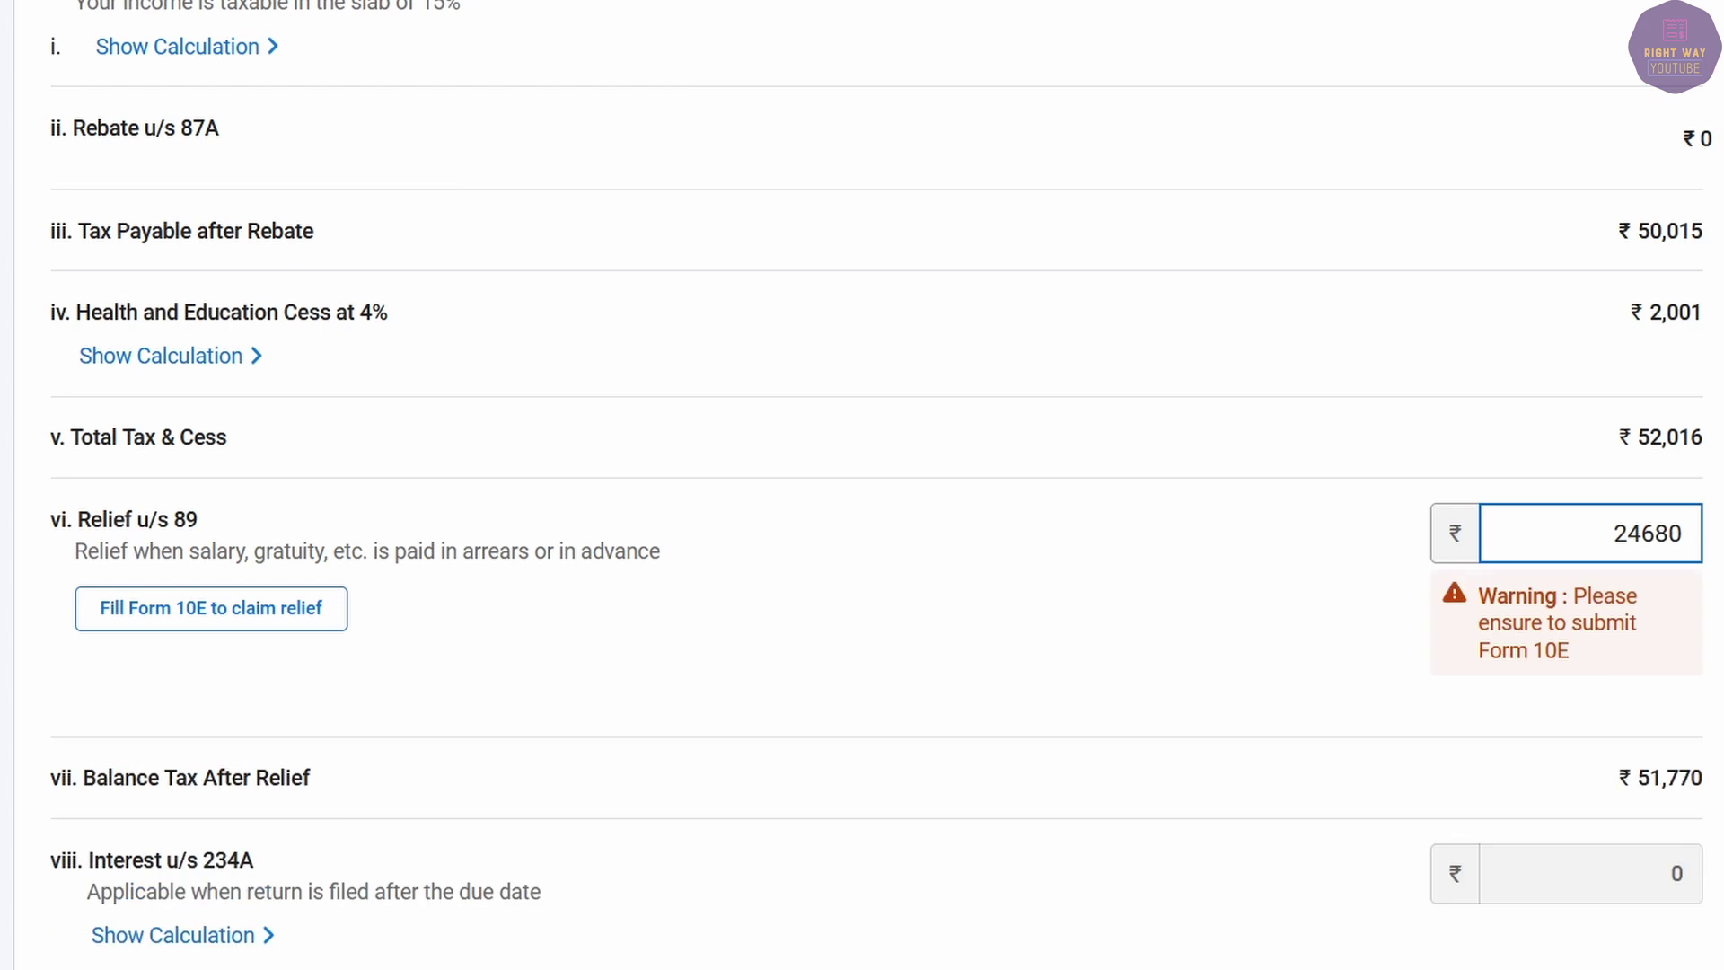
key("Tab")
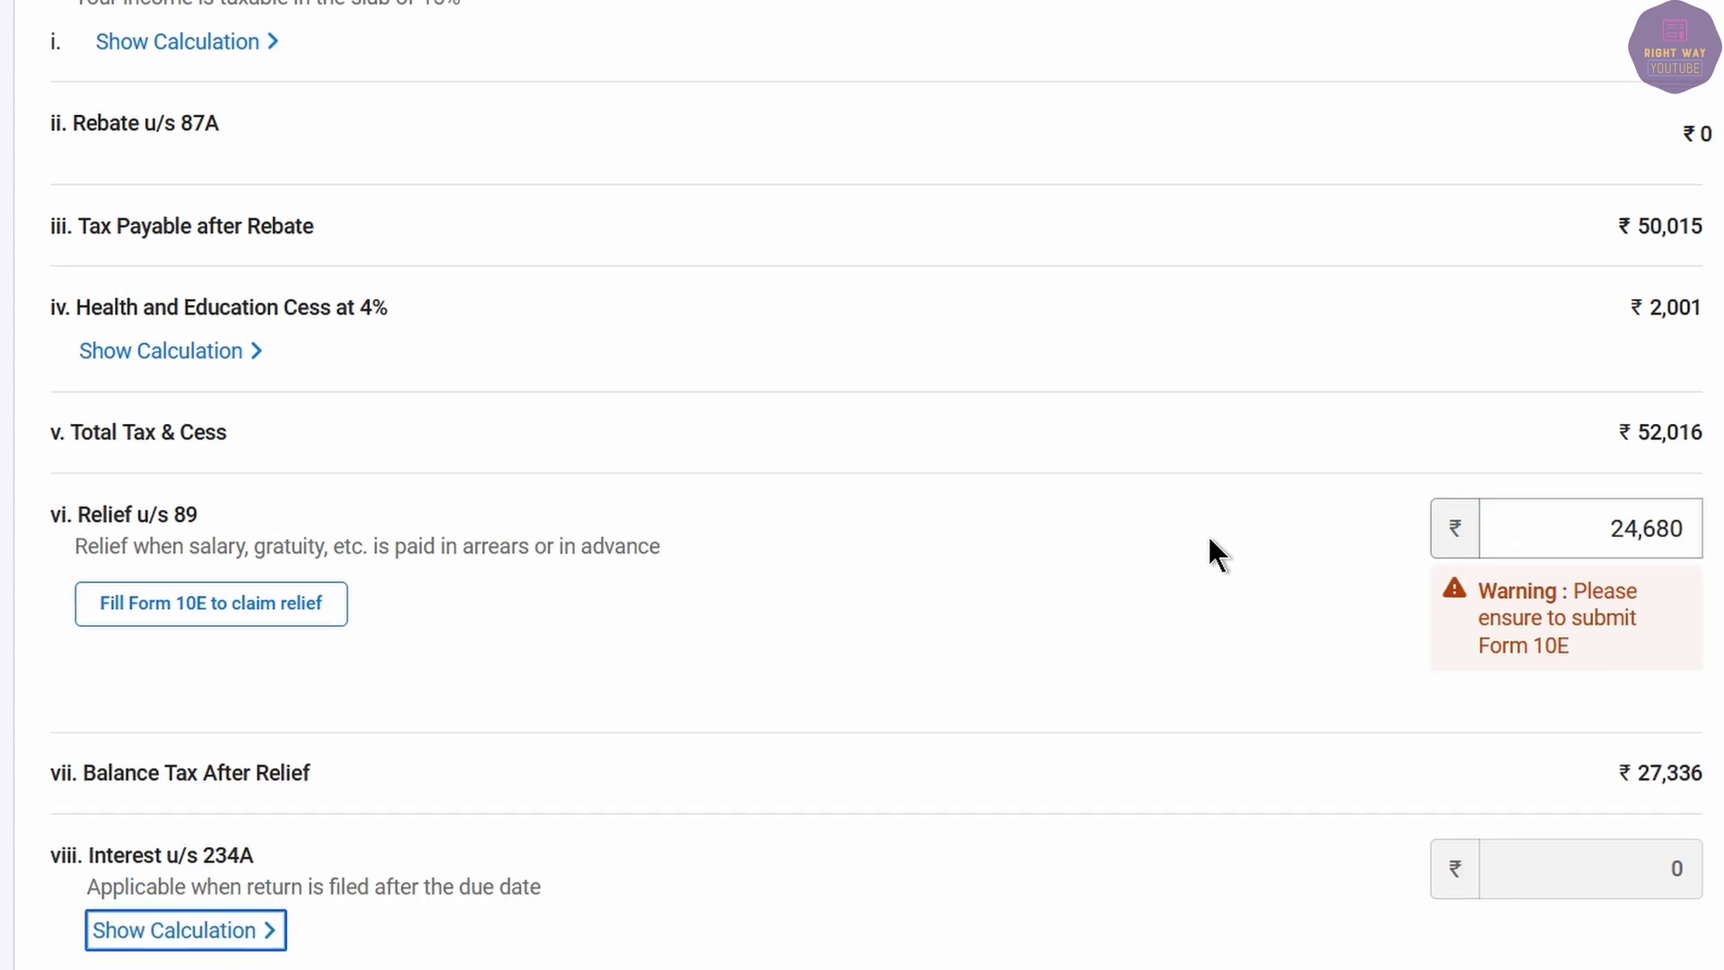
scroll(1208, 535, "down", 10)
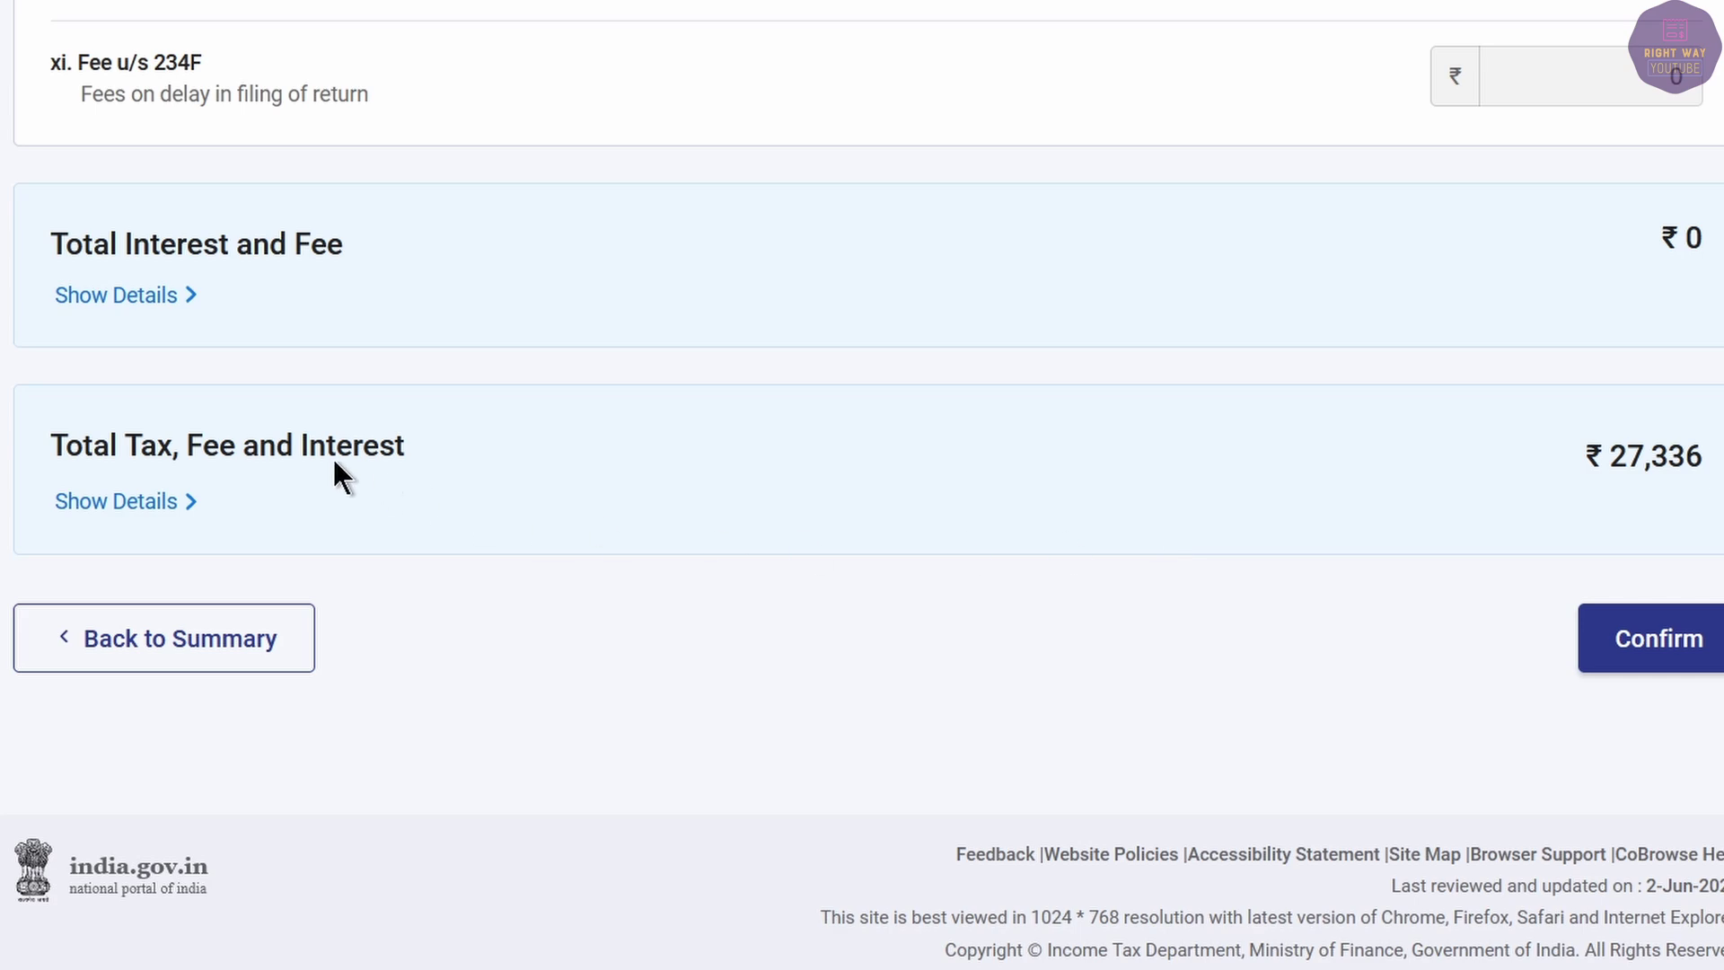
scroll(1493, 449, "up", 10)
scroll(1588, 433, "down", 10)
Confirm the tax liability computation and check the ₹72,480 refund in the return summary.
left_click(1645, 641)
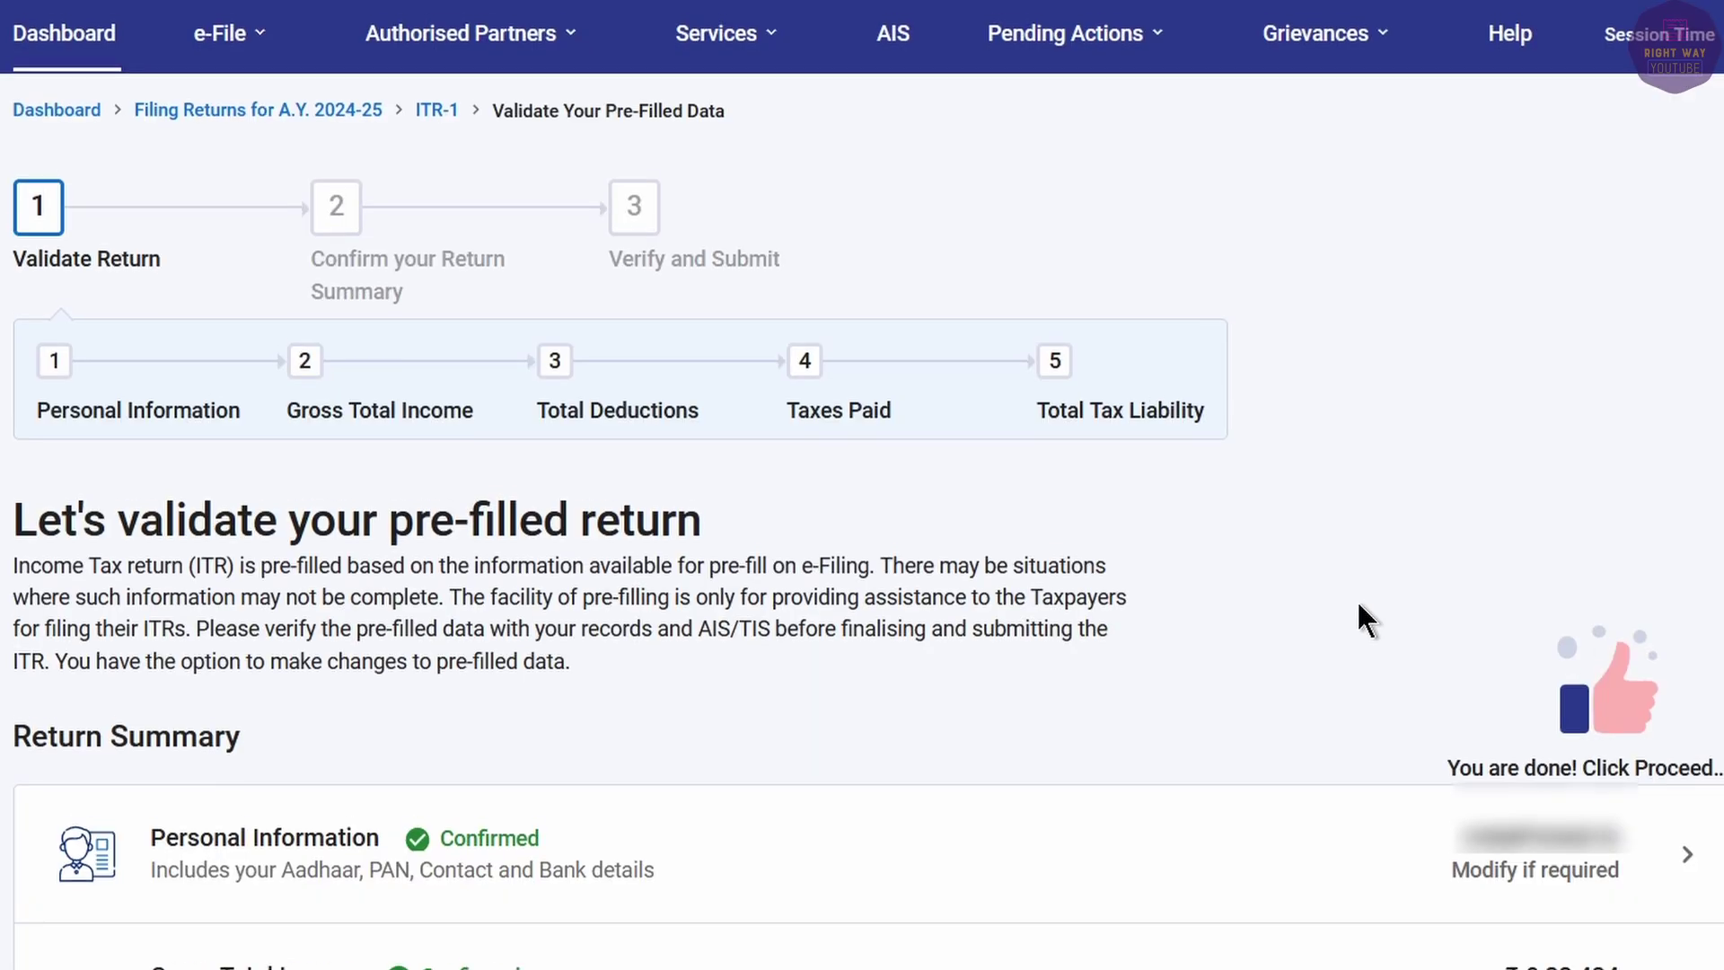
scroll(1282, 608, "down", 10)
left_click(1643, 821)
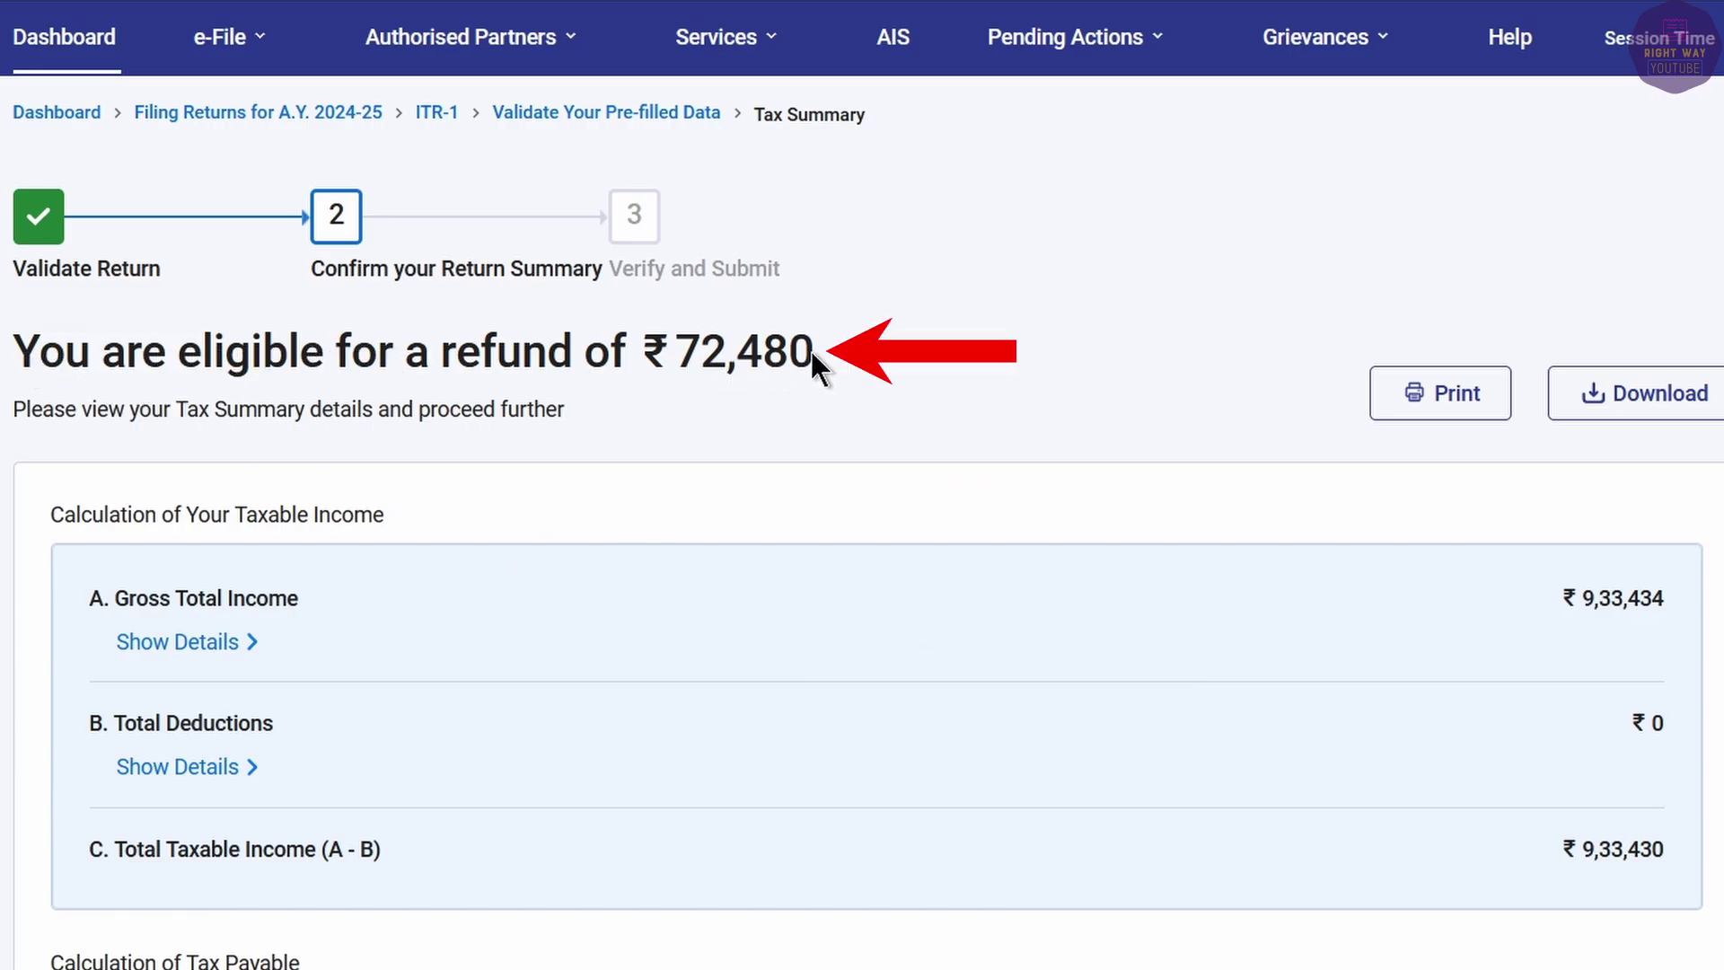
left_click_drag(813, 352, 687, 369)
left_click(879, 363)
scroll(1335, 677, "down", 8)
Preview the return, accept the declaration, and run validation on the ITR-1.
left_click(1545, 867)
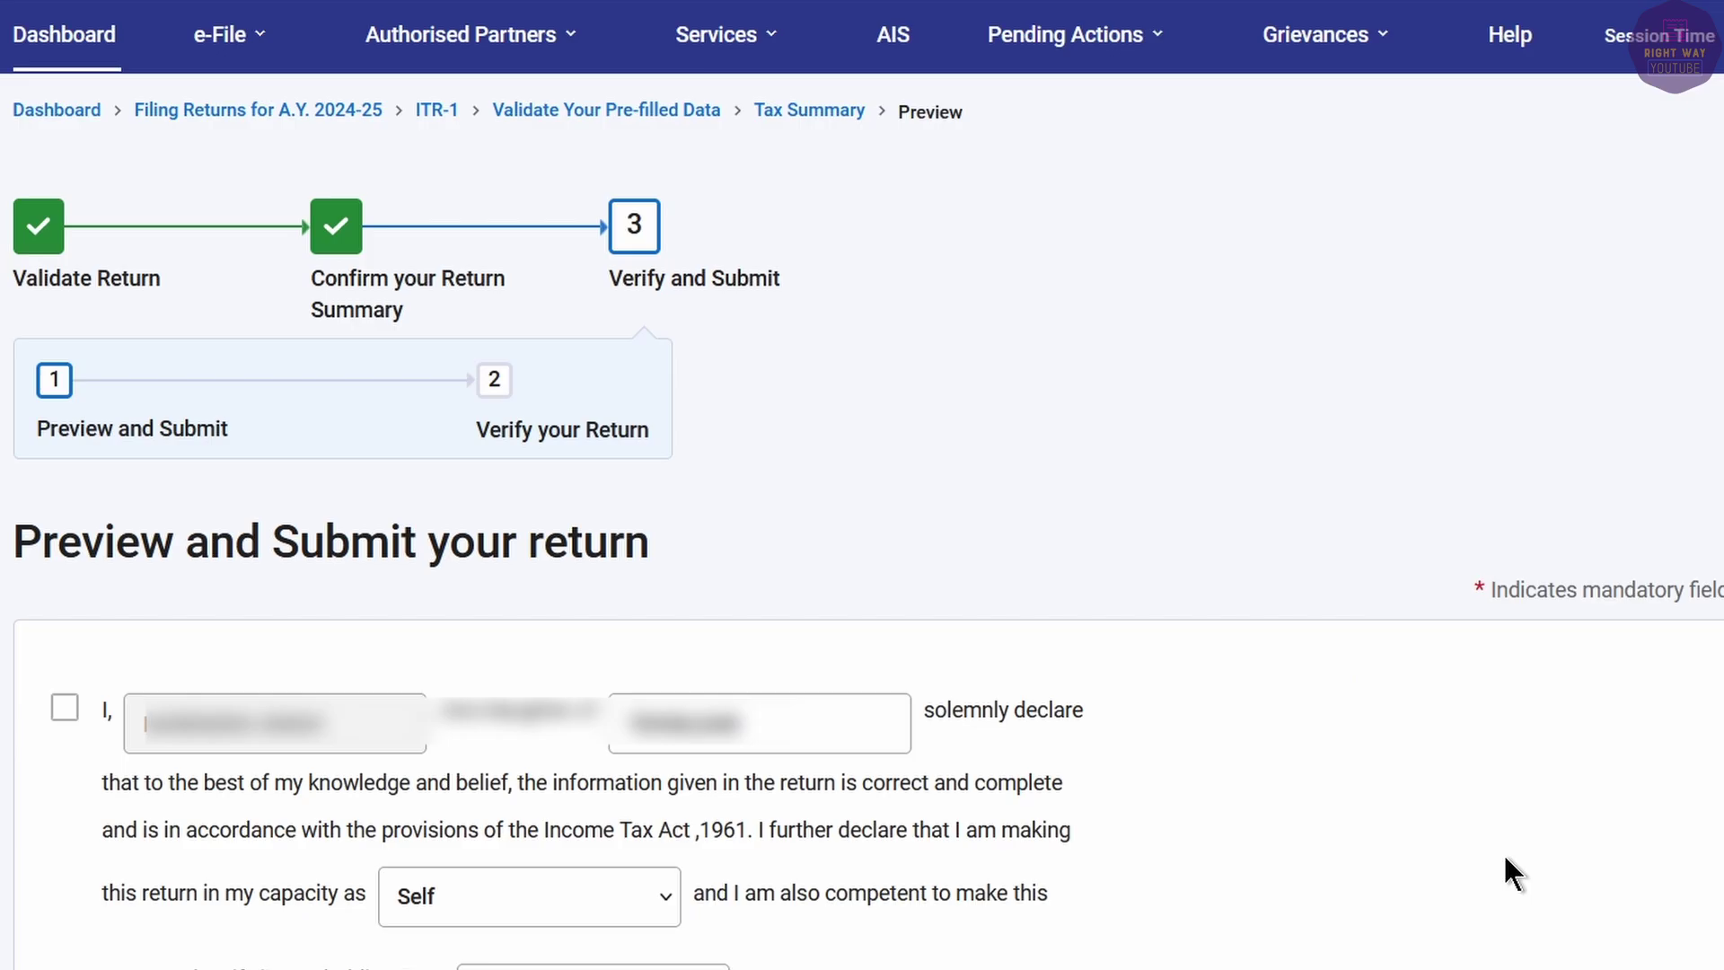
left_click(64, 710)
scroll(1144, 699, "down", 10)
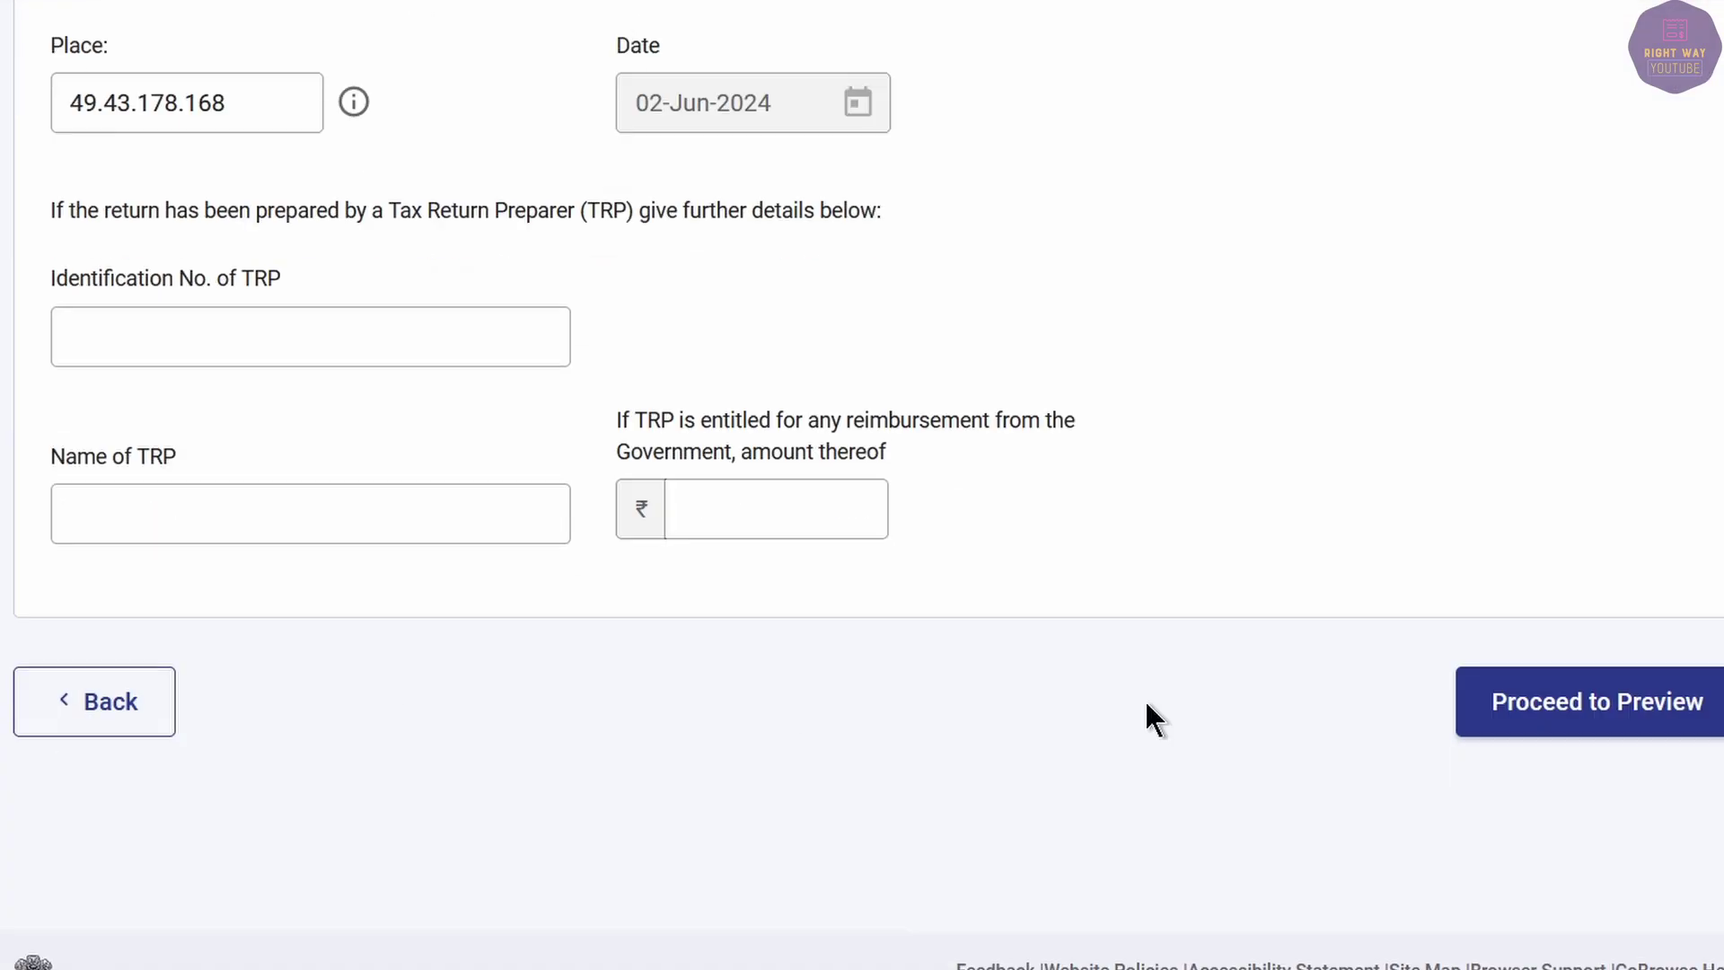
left_click(1672, 723)
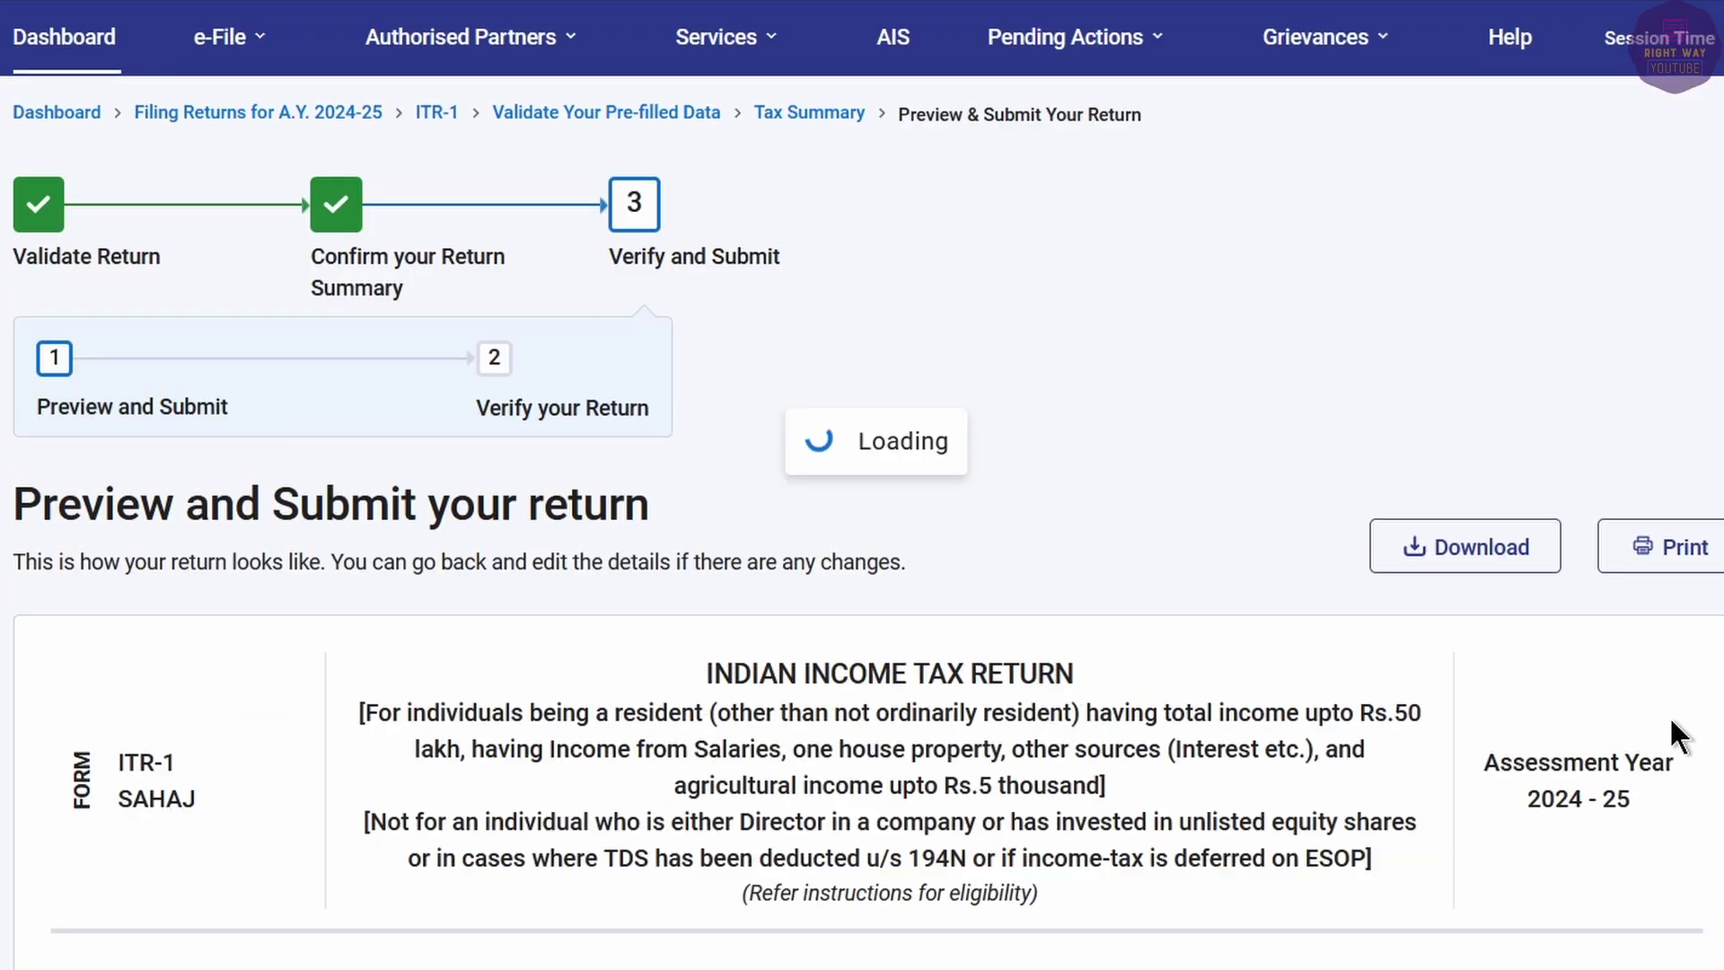
scroll(1652, 700, "down", 10)
left_click(1604, 597)
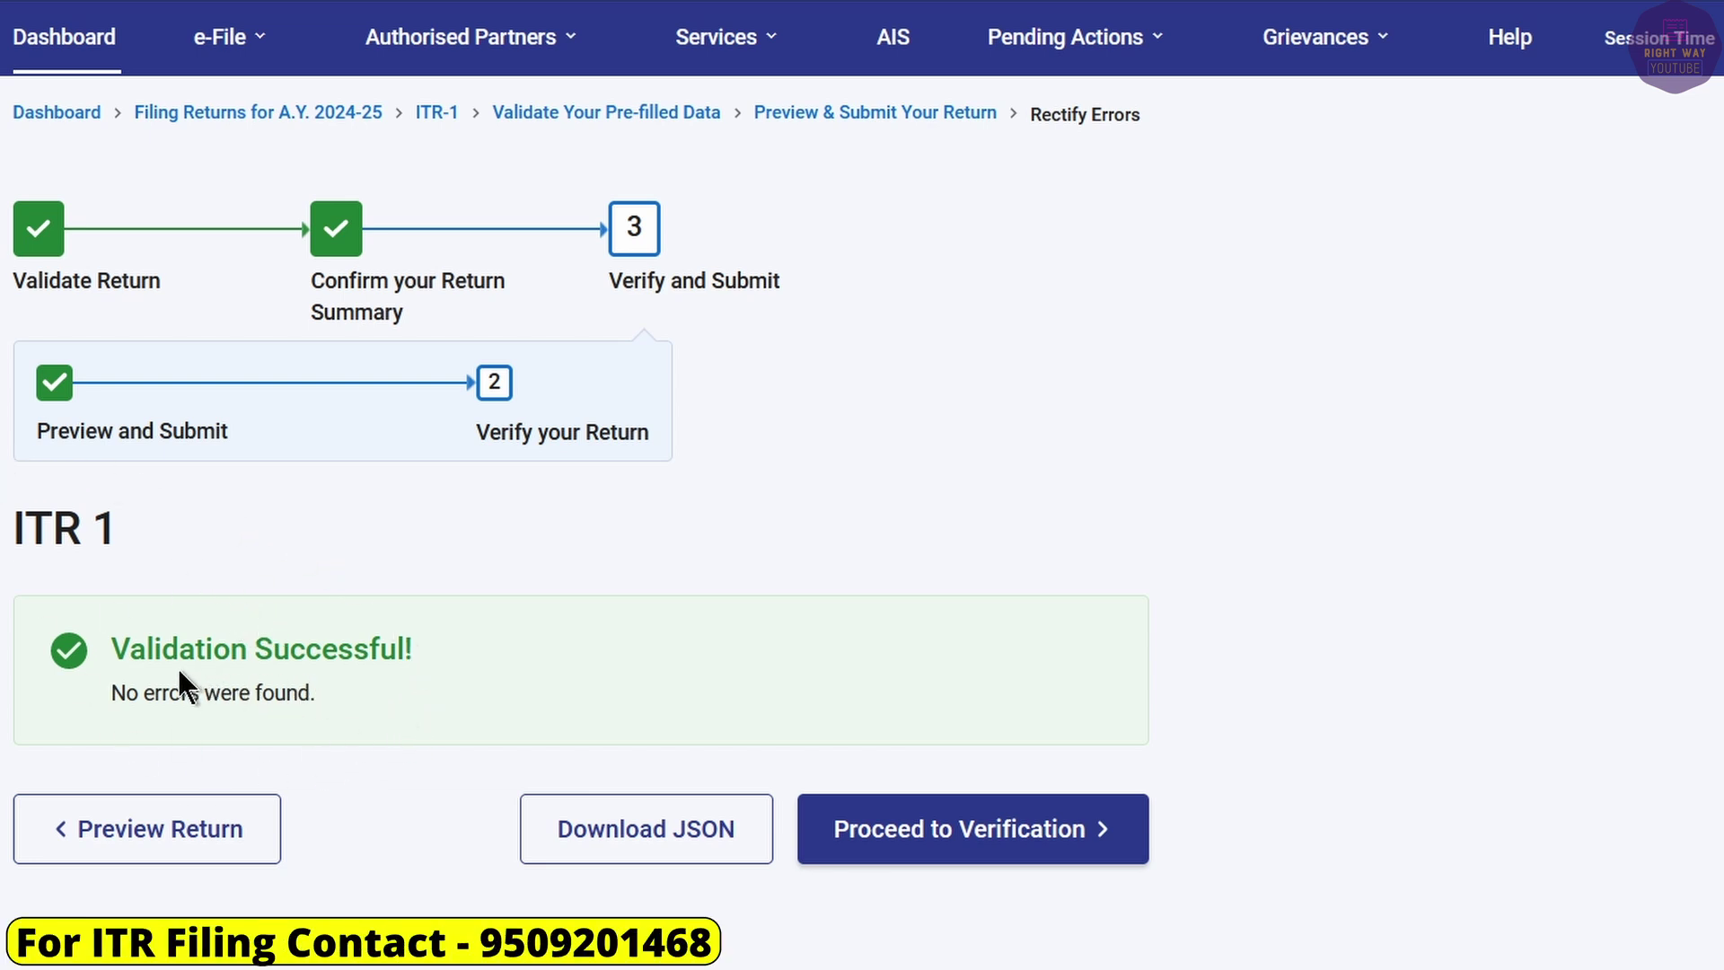
Proceed to verification and choose to e-Verify the return now.
left_click(925, 836)
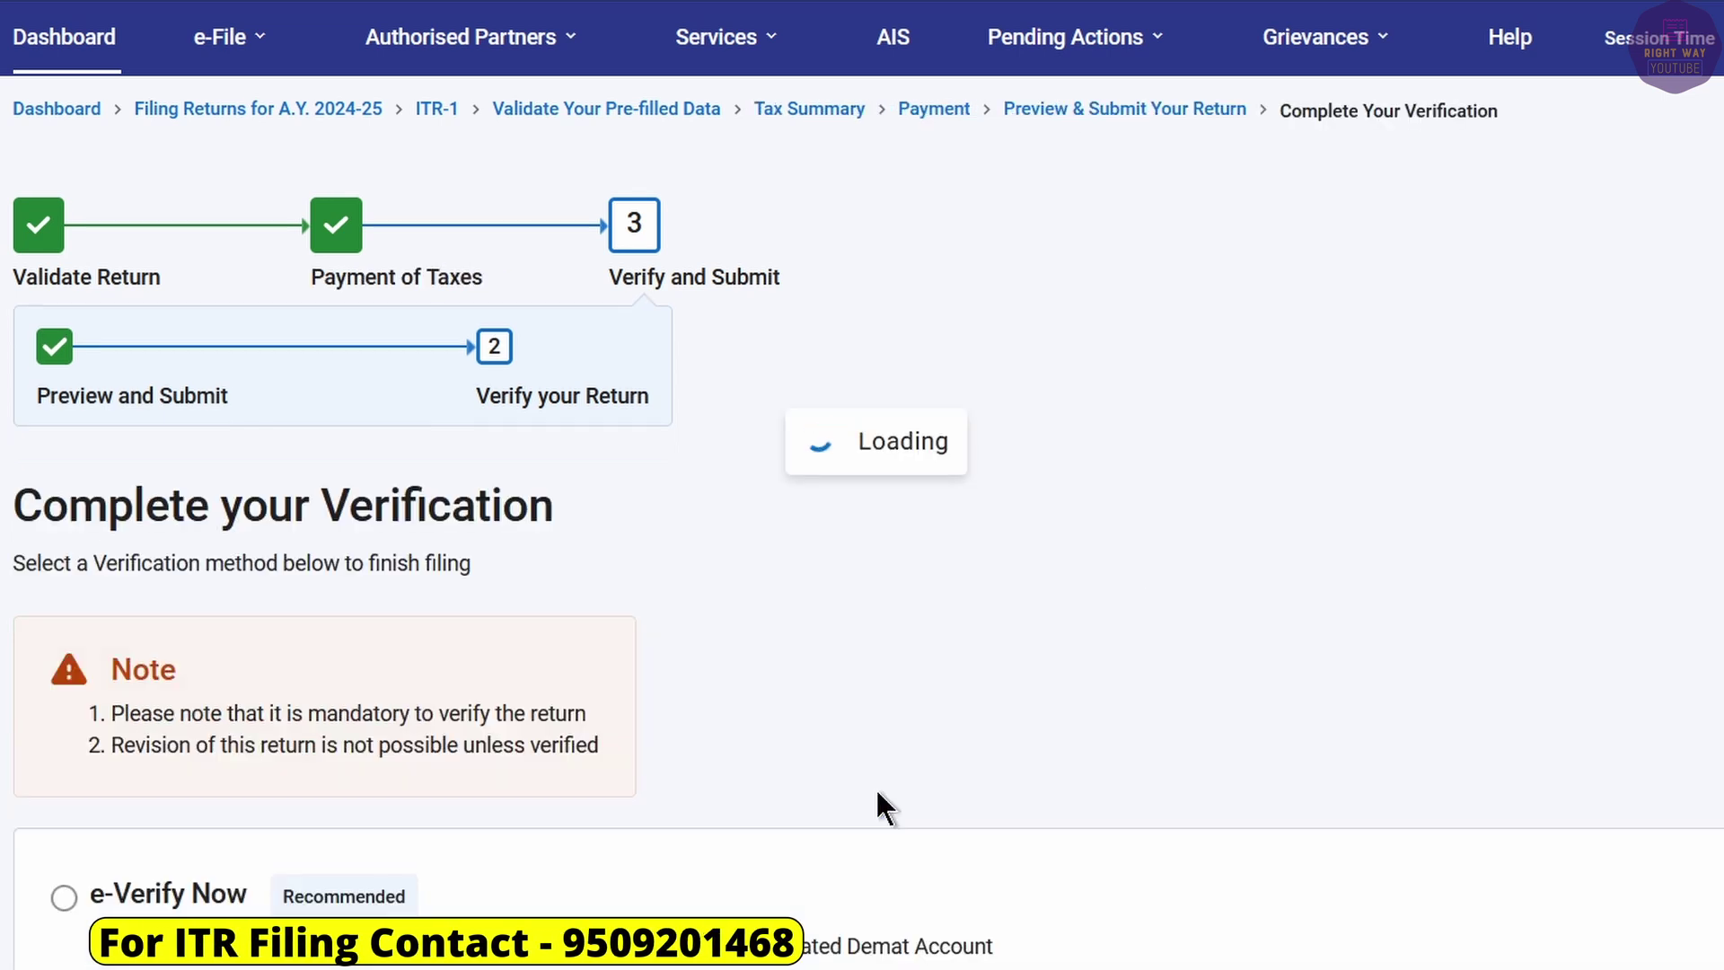
left_click(63, 900)
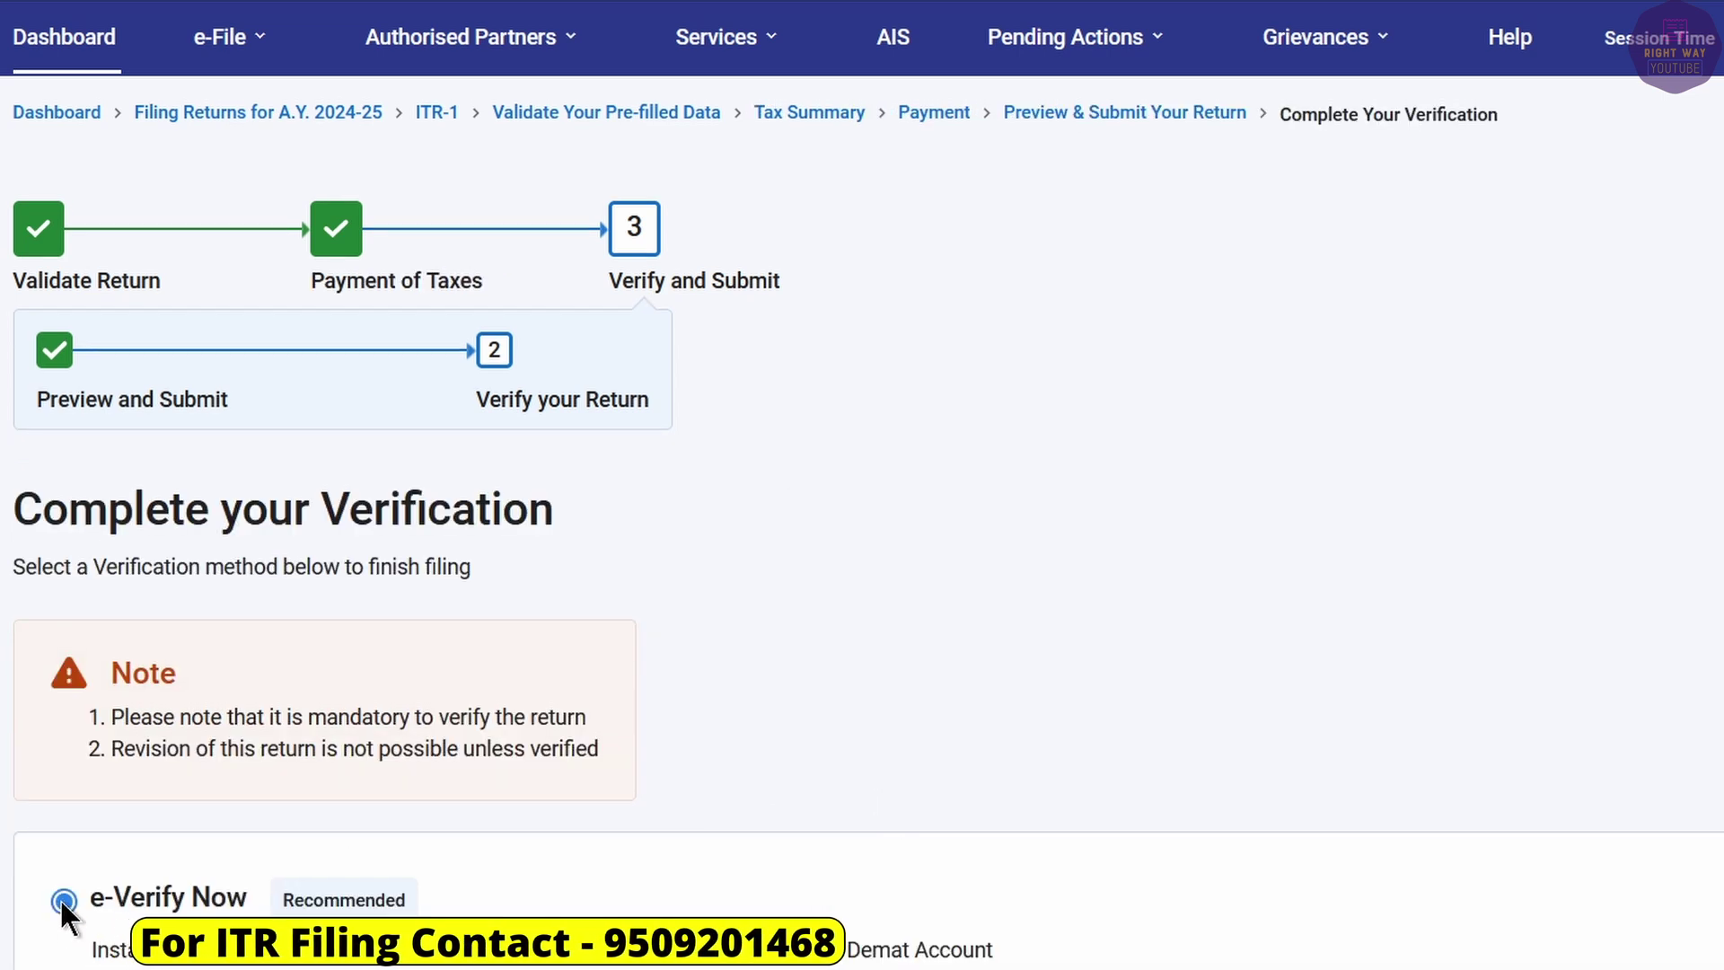
scroll(877, 939, "down", 5)
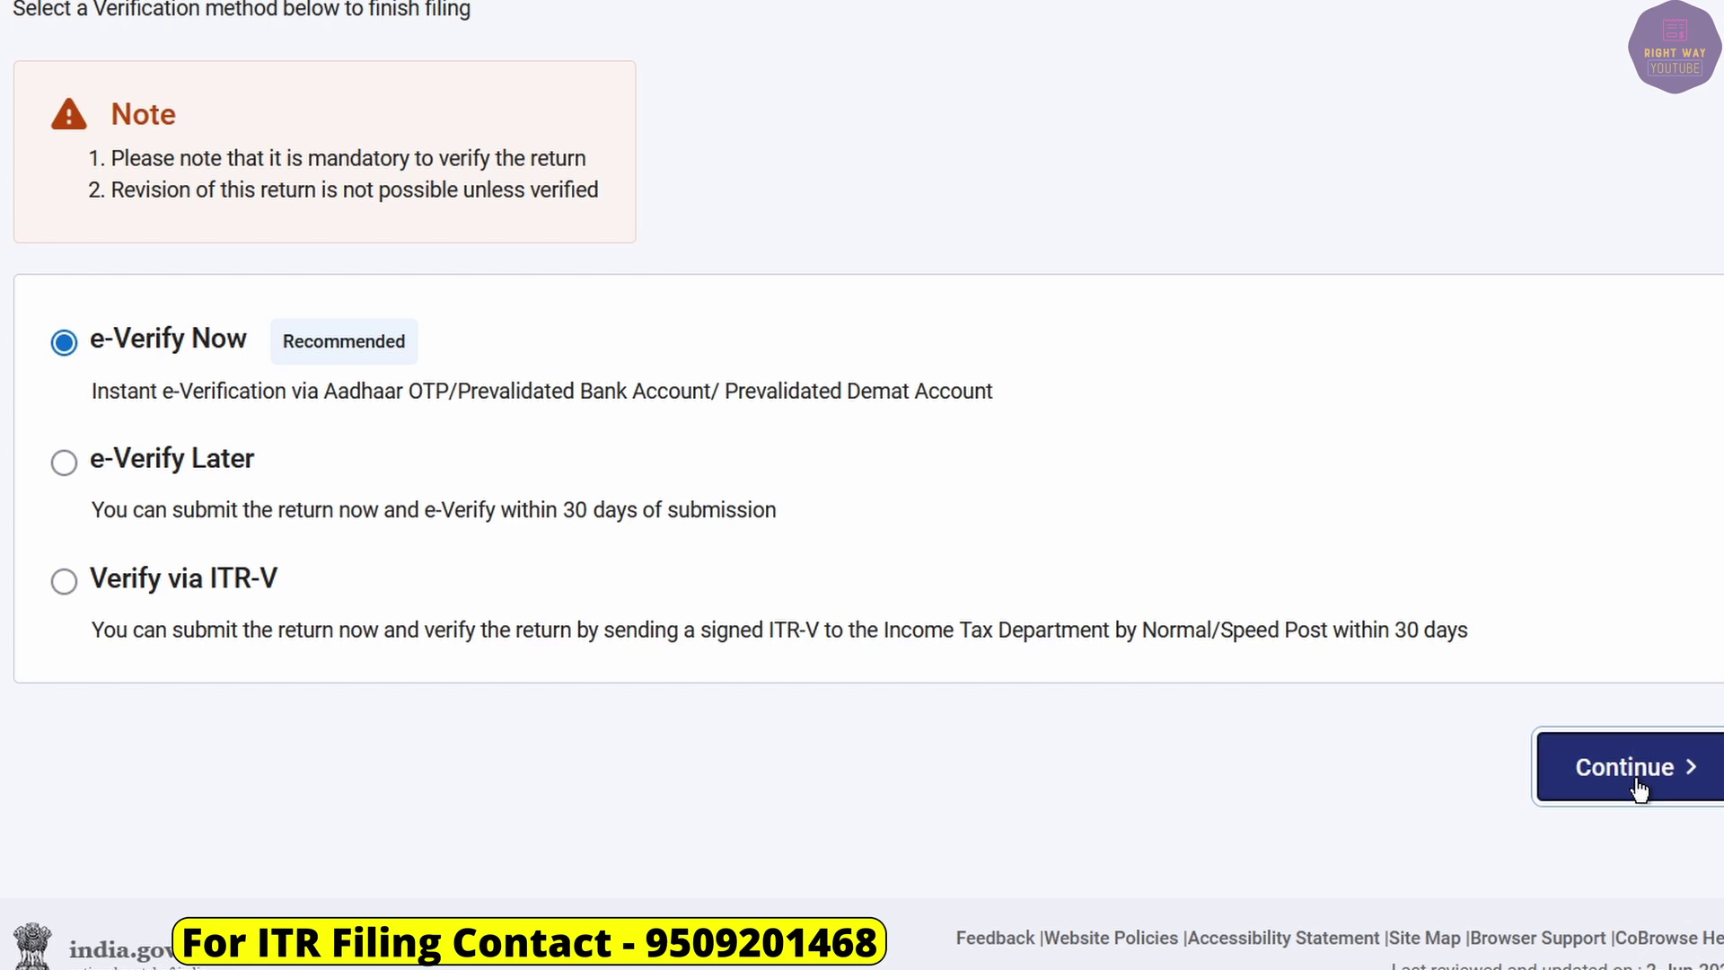
left_click(1623, 766)
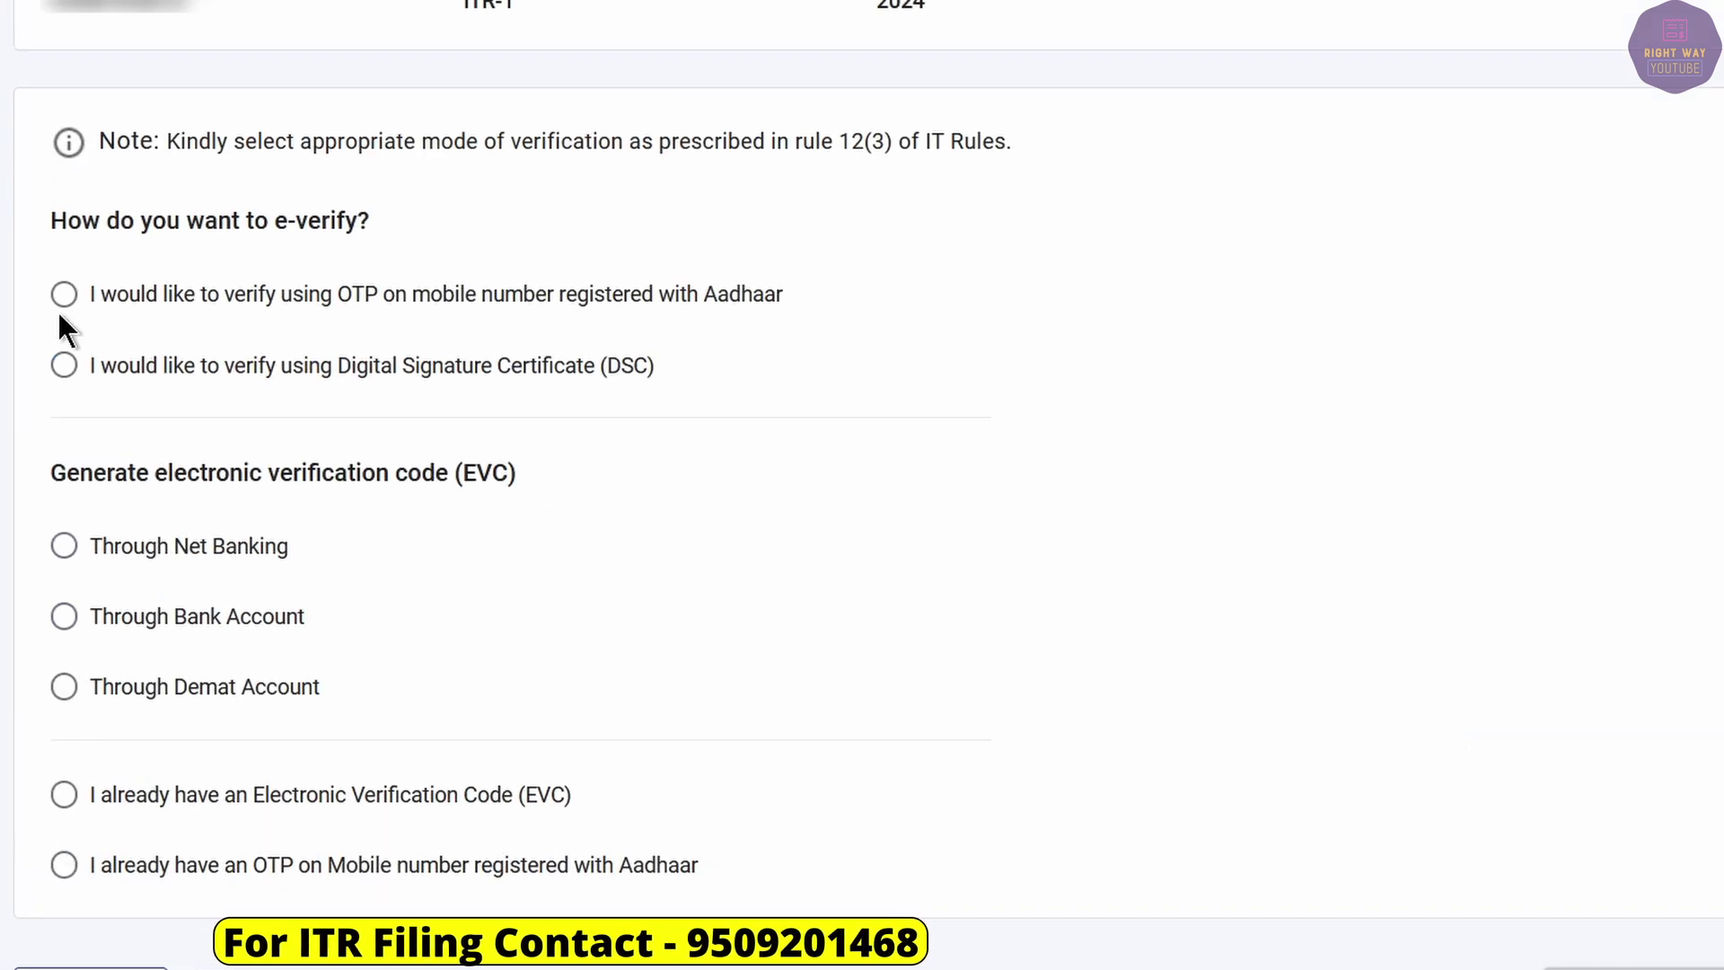
Select OTP on the Aadhaar-linked mobile and agree to validate the Aadhaar details.
left_click(60, 303)
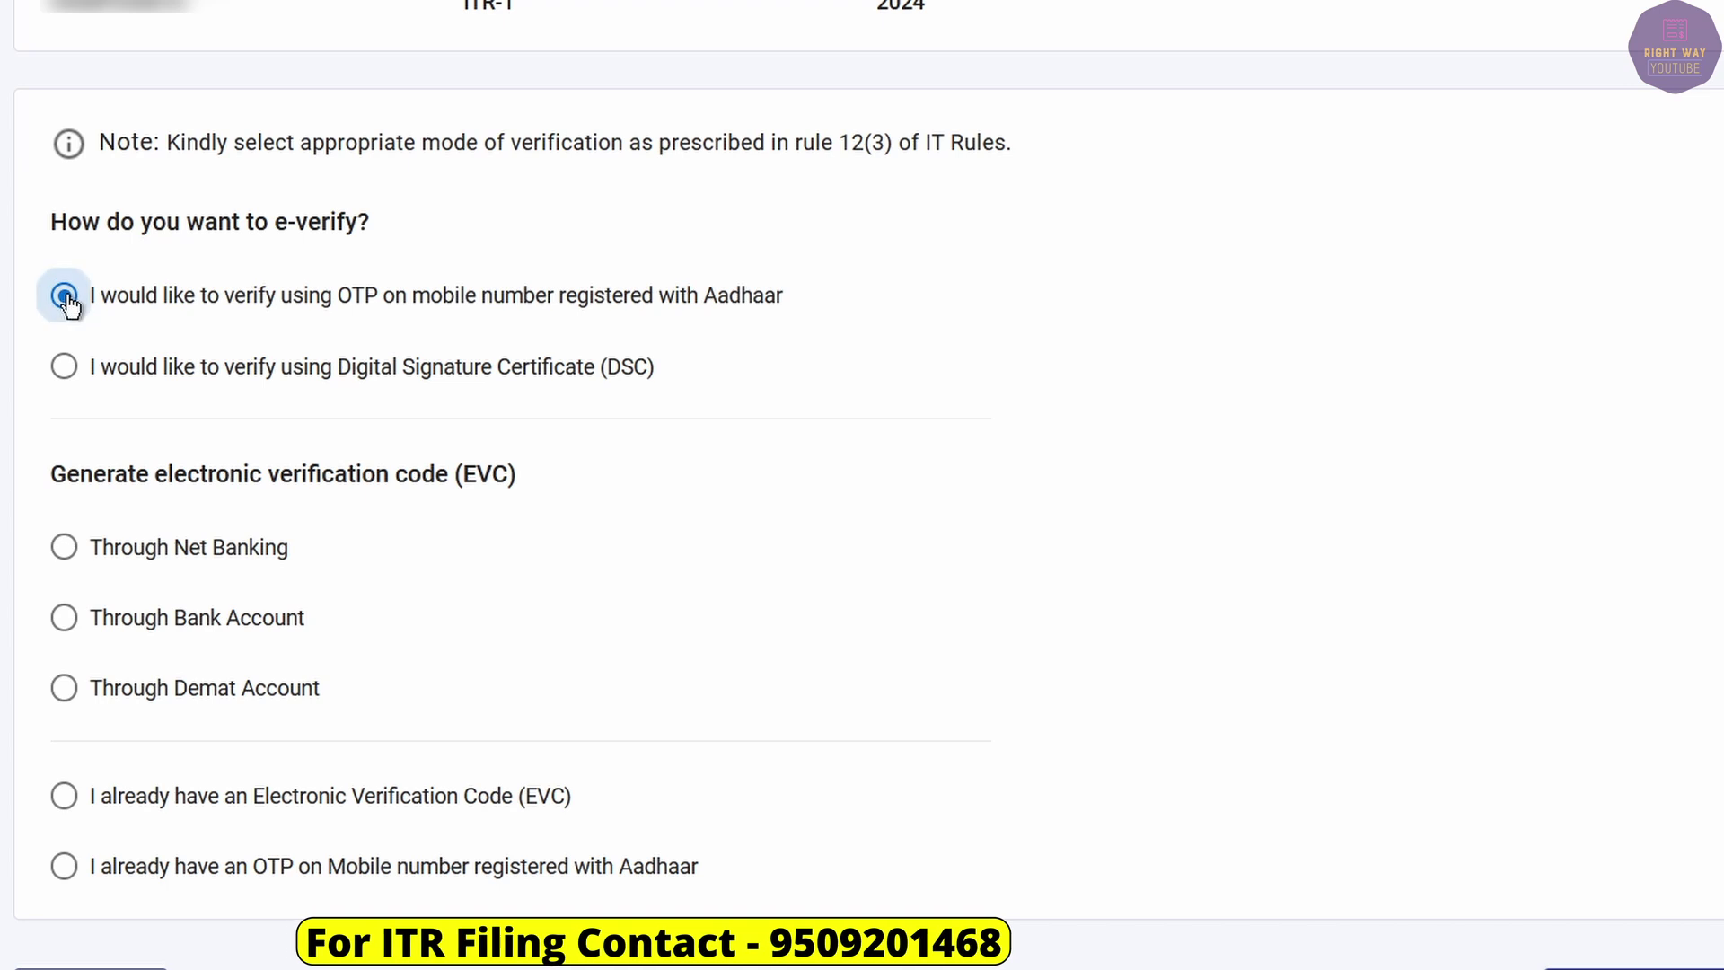
scroll(68, 305, "down", 3)
left_click(1576, 687)
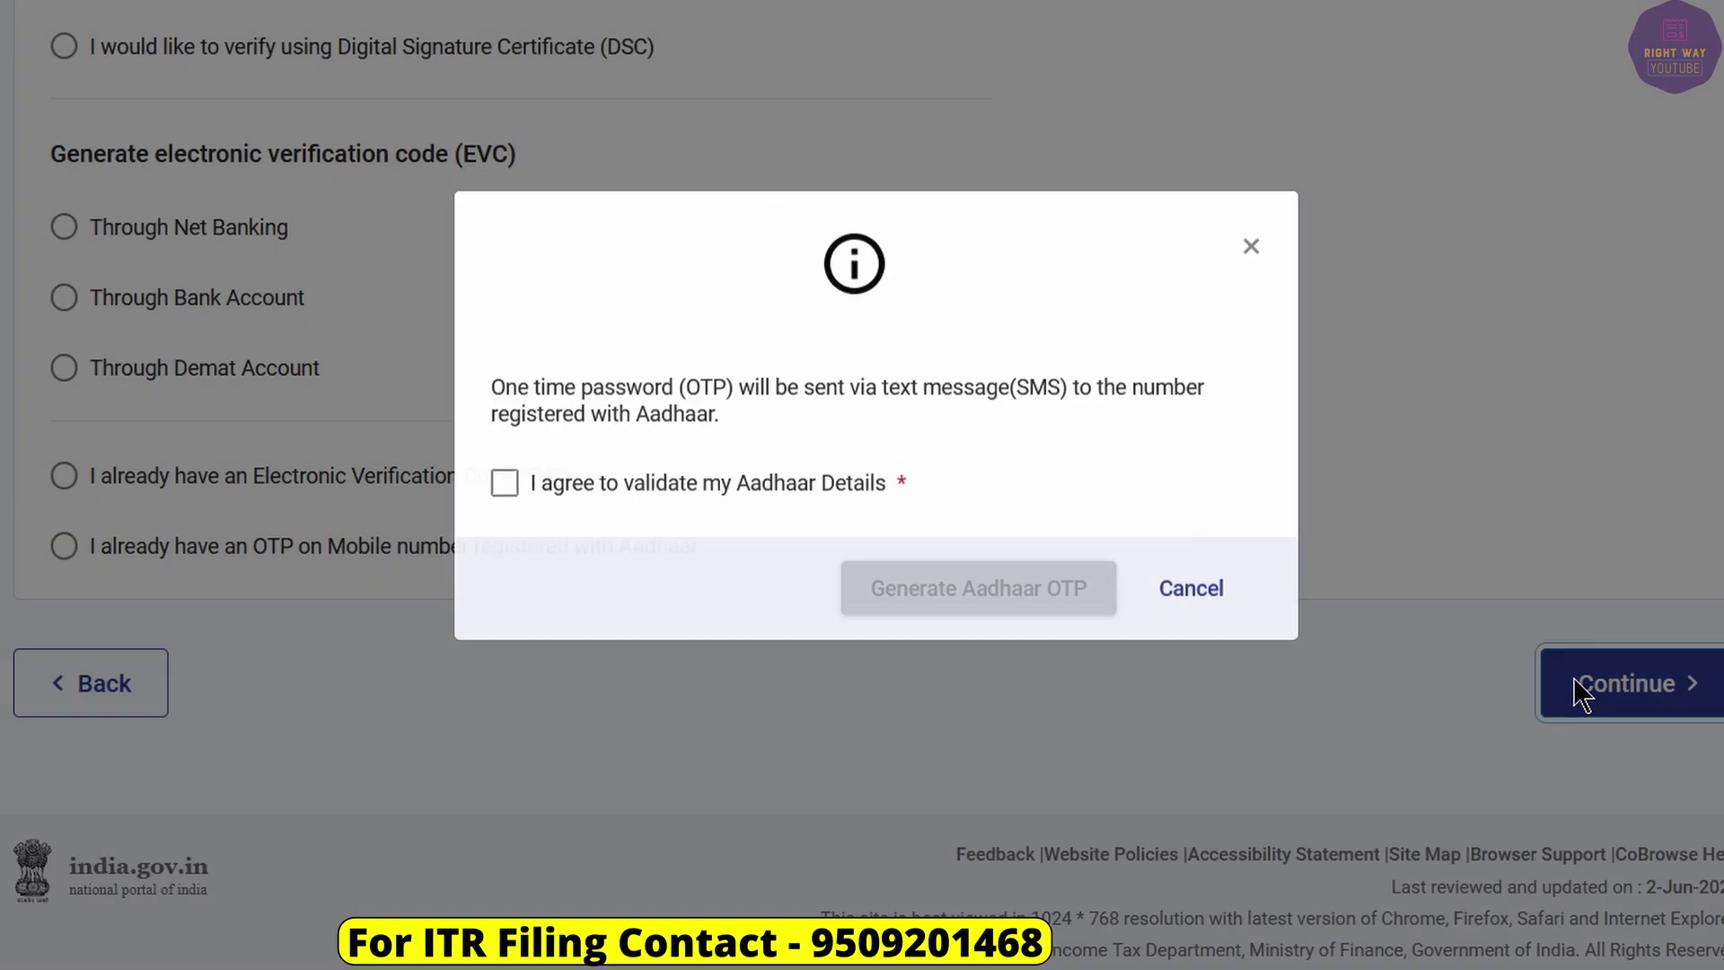
left_click(567, 521)
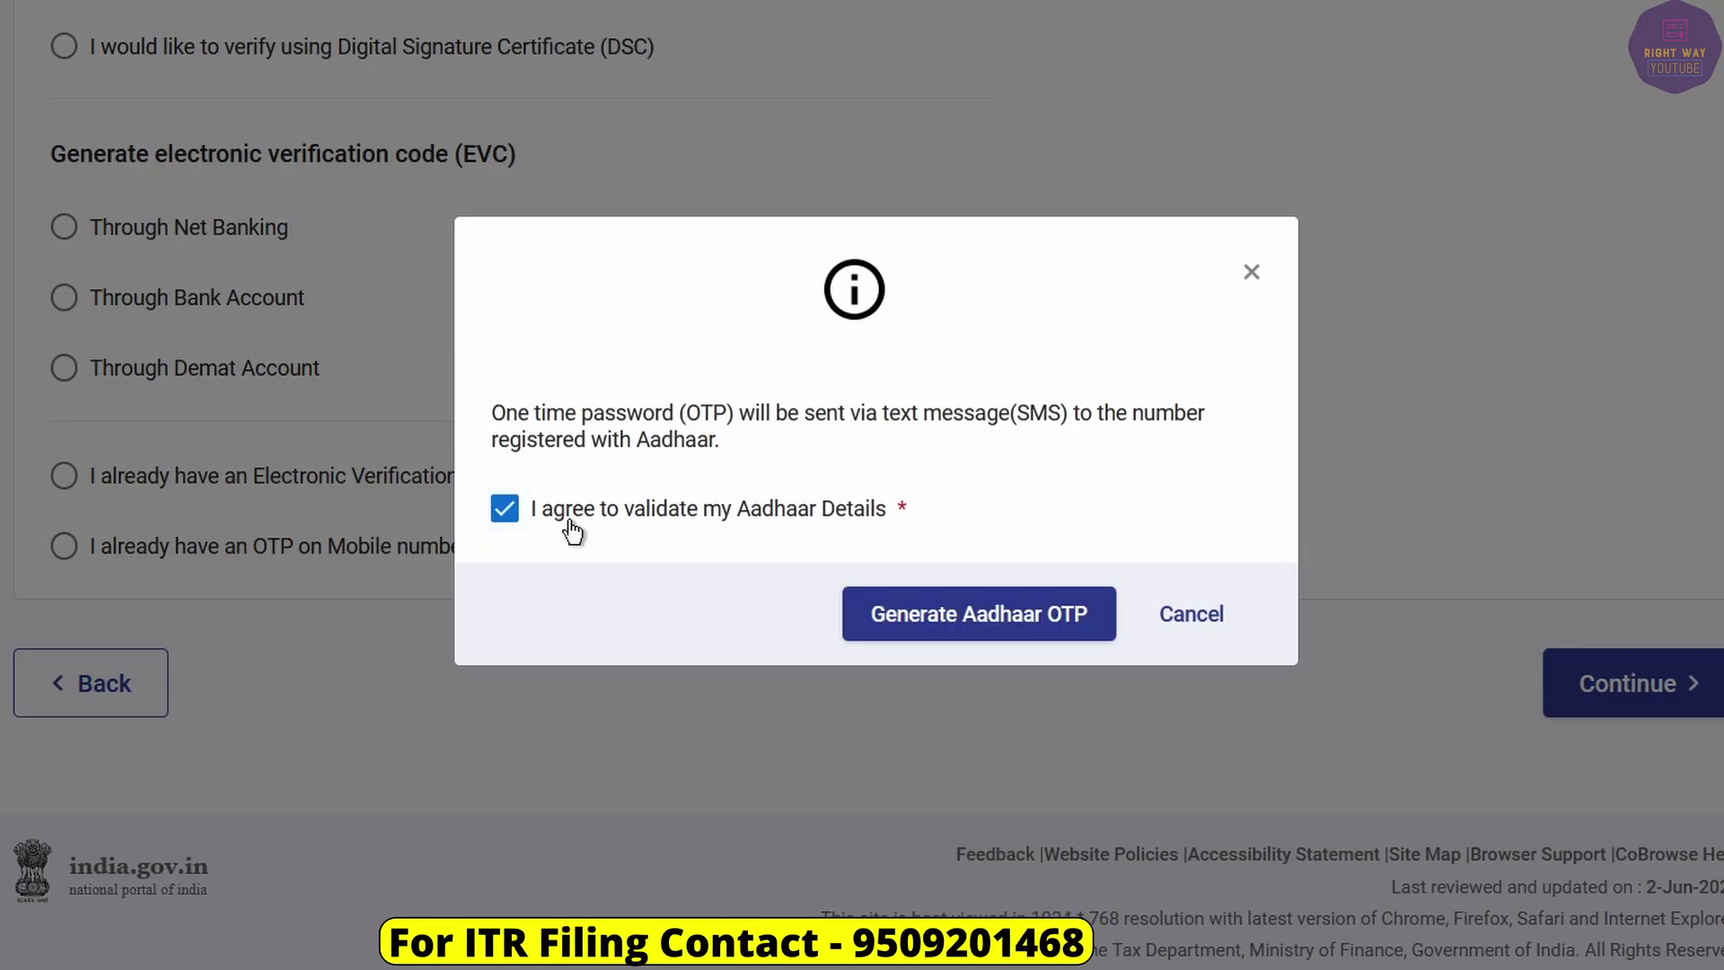